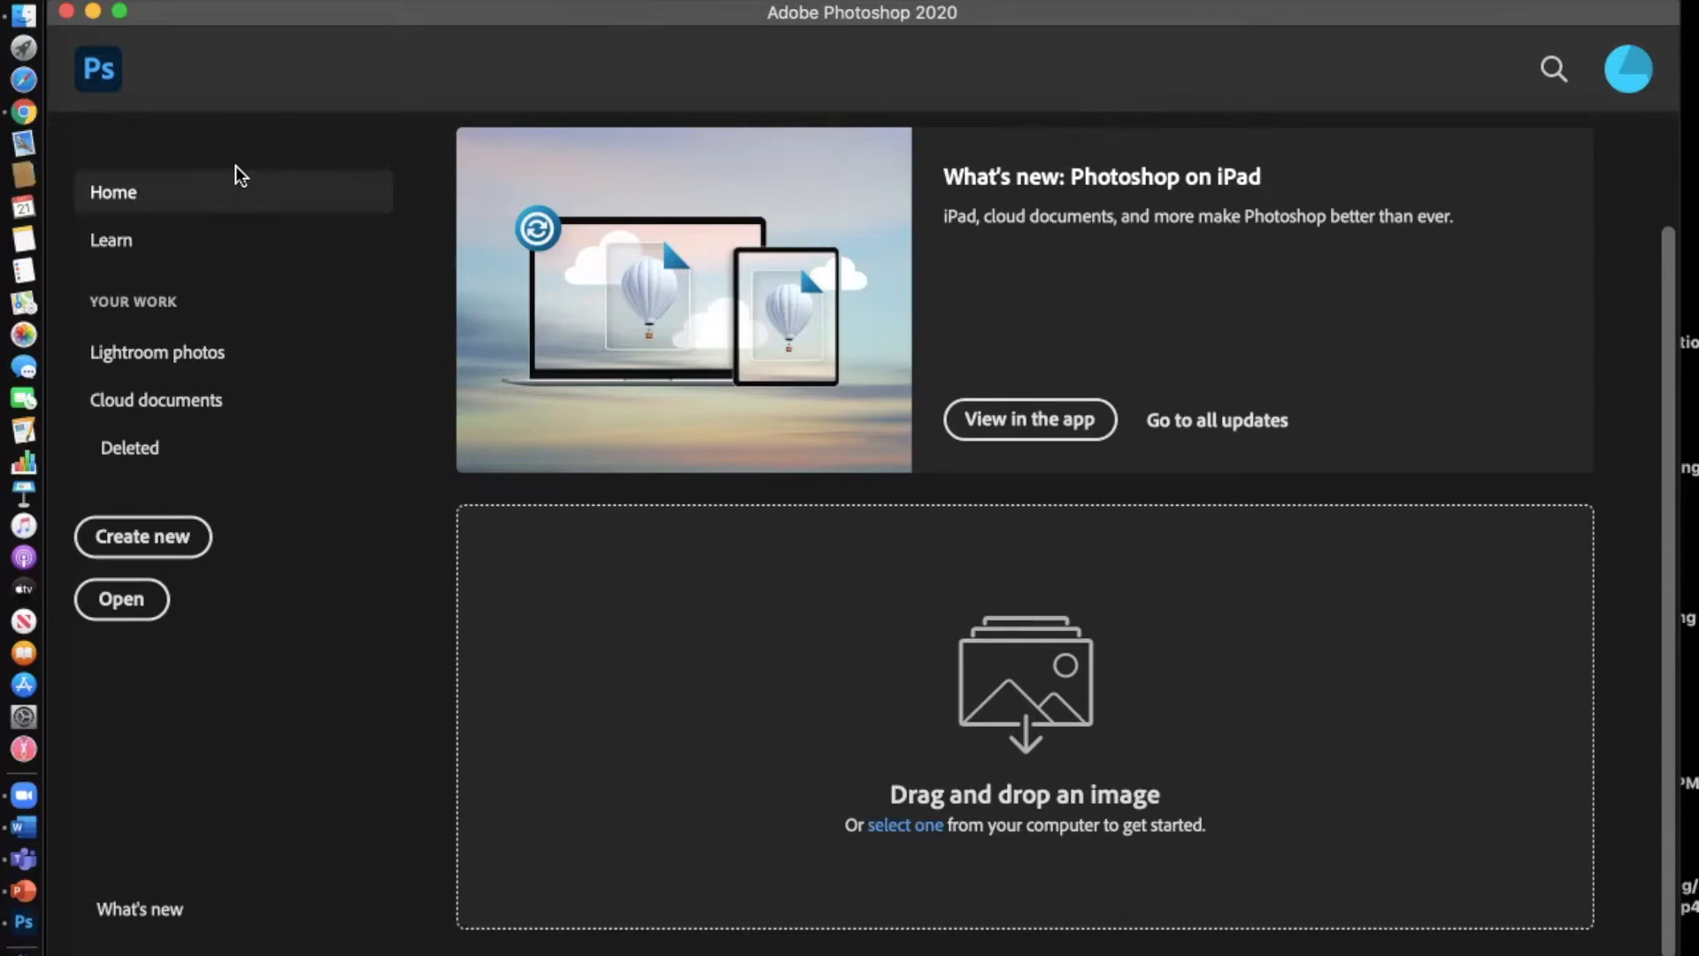
Step: Start a new document and review the Saved, Photo, Print and Recent presets
left_click(124, 540)
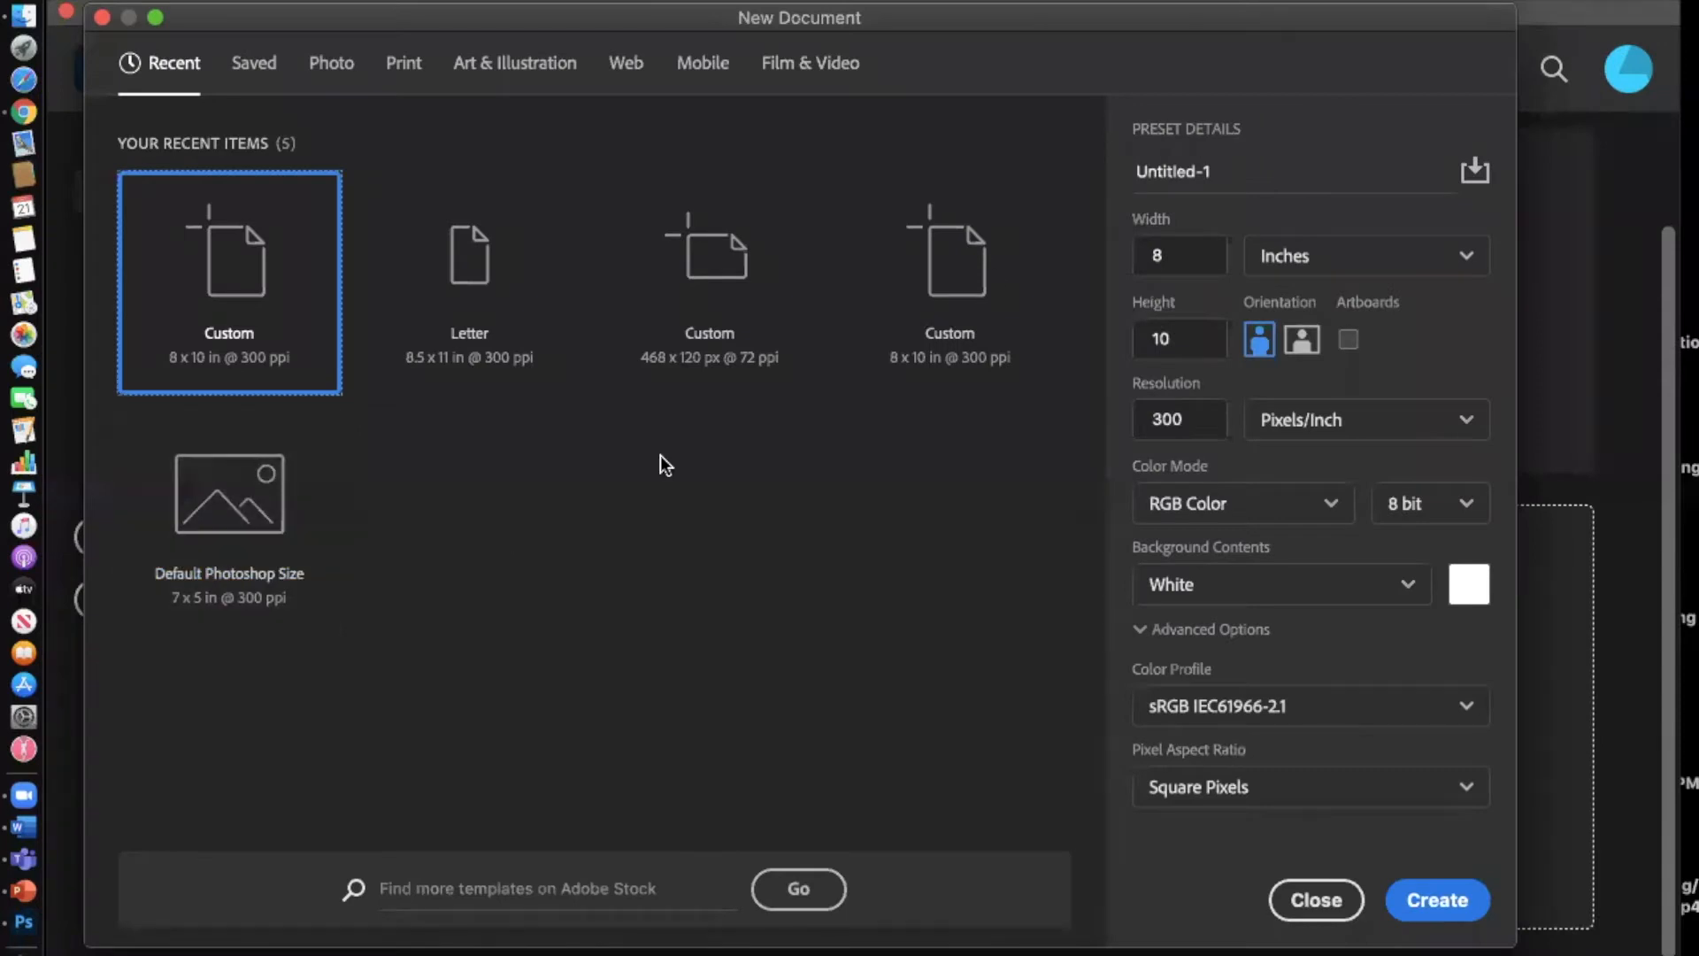
left_click_drag(1191, 18, 1185, 67)
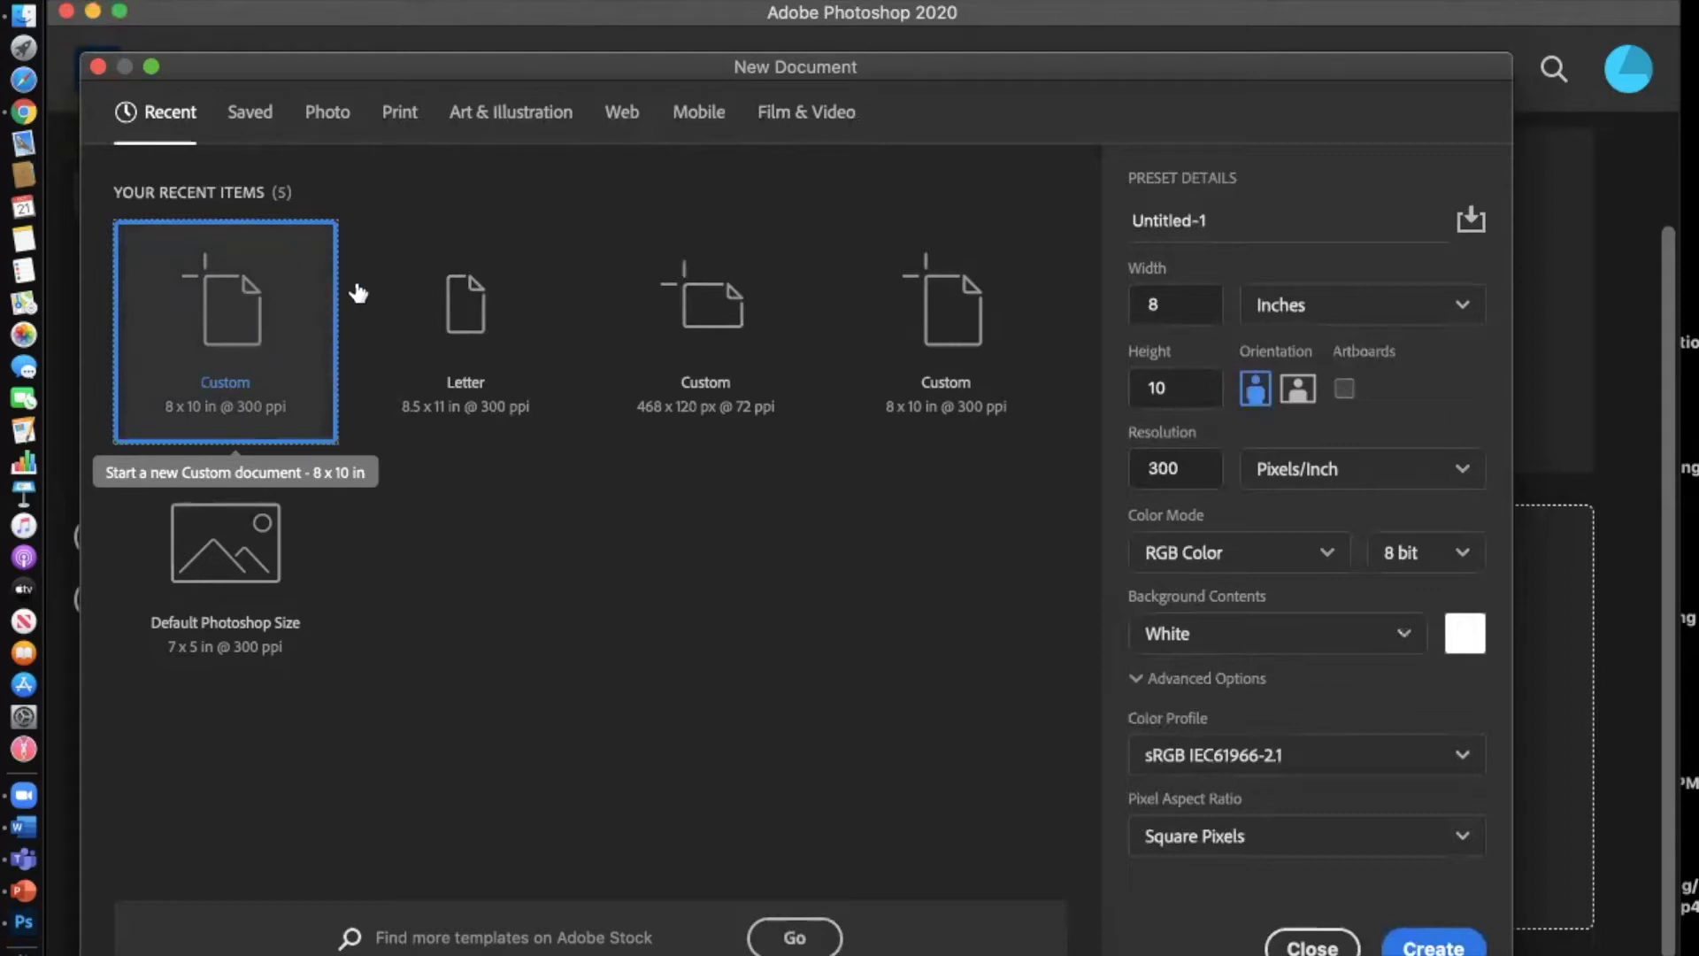
left_click(260, 122)
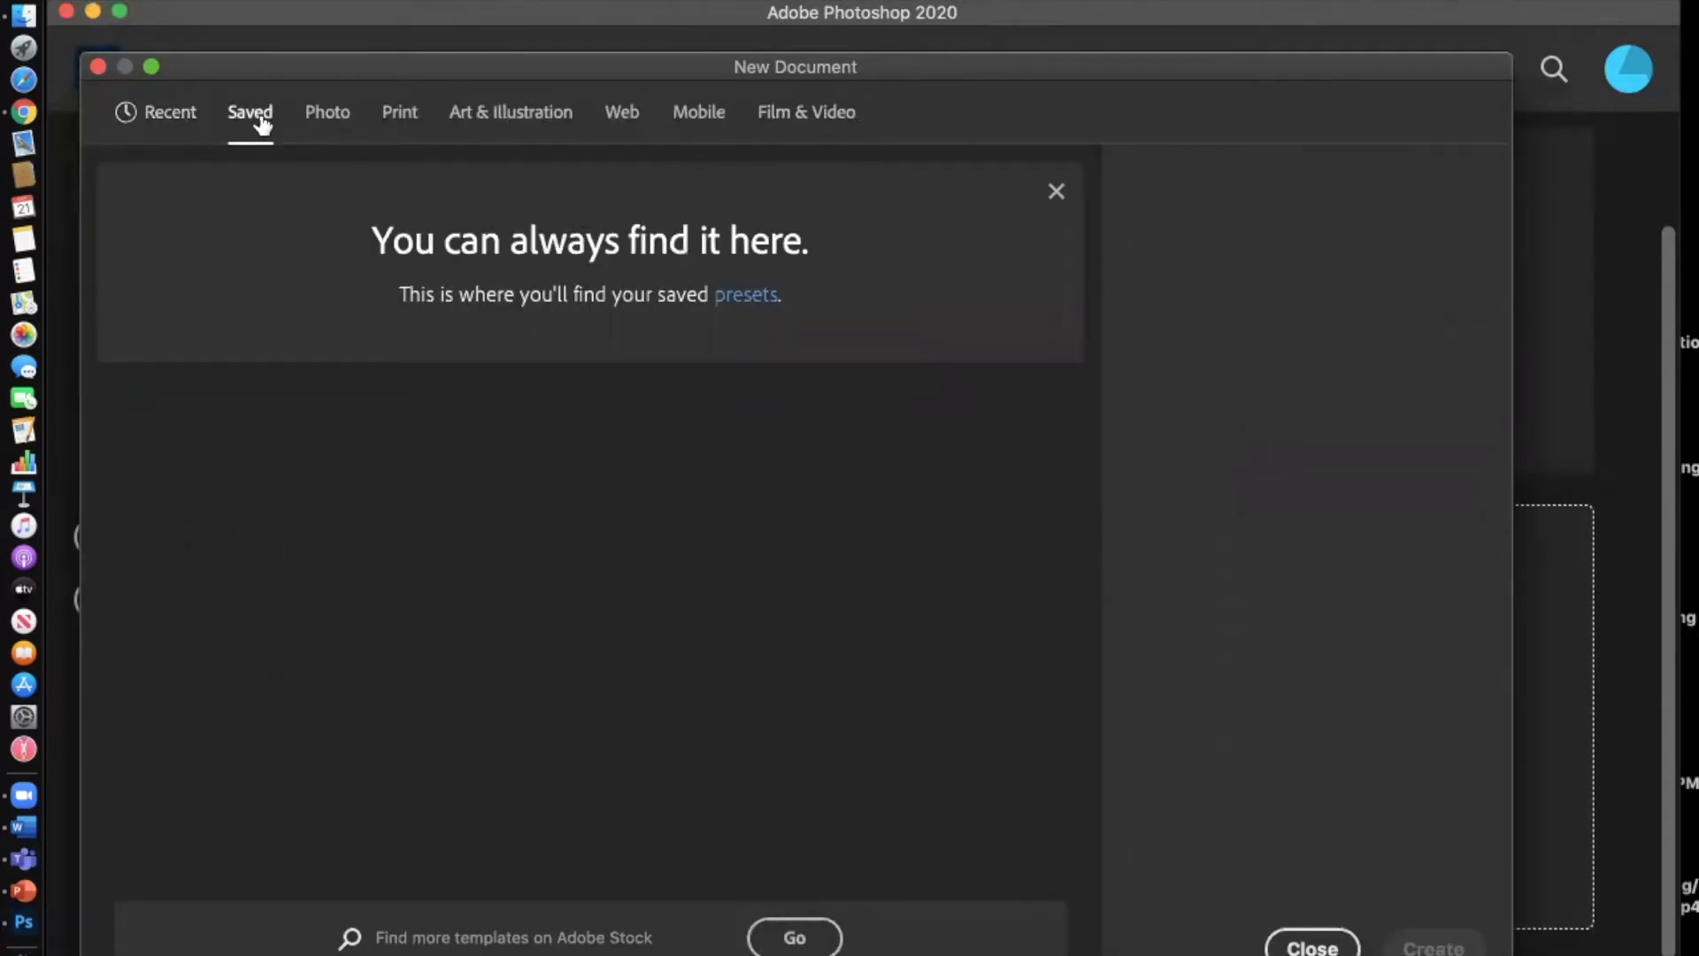
left_click(333, 118)
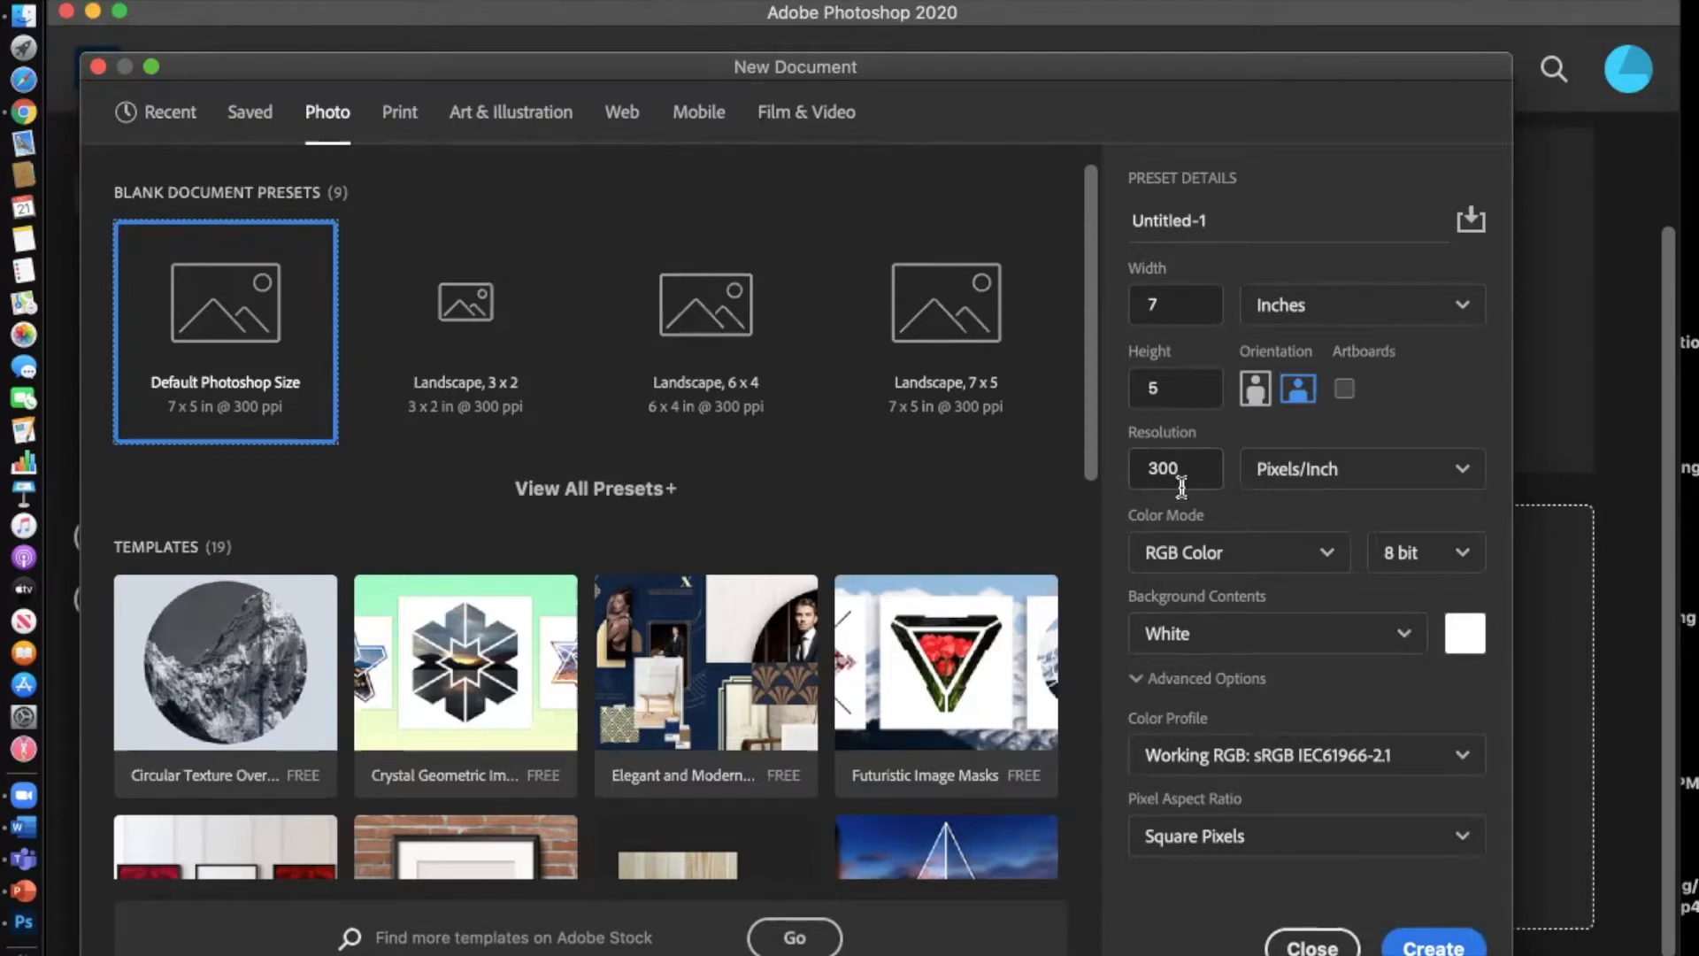
left_click(400, 117)
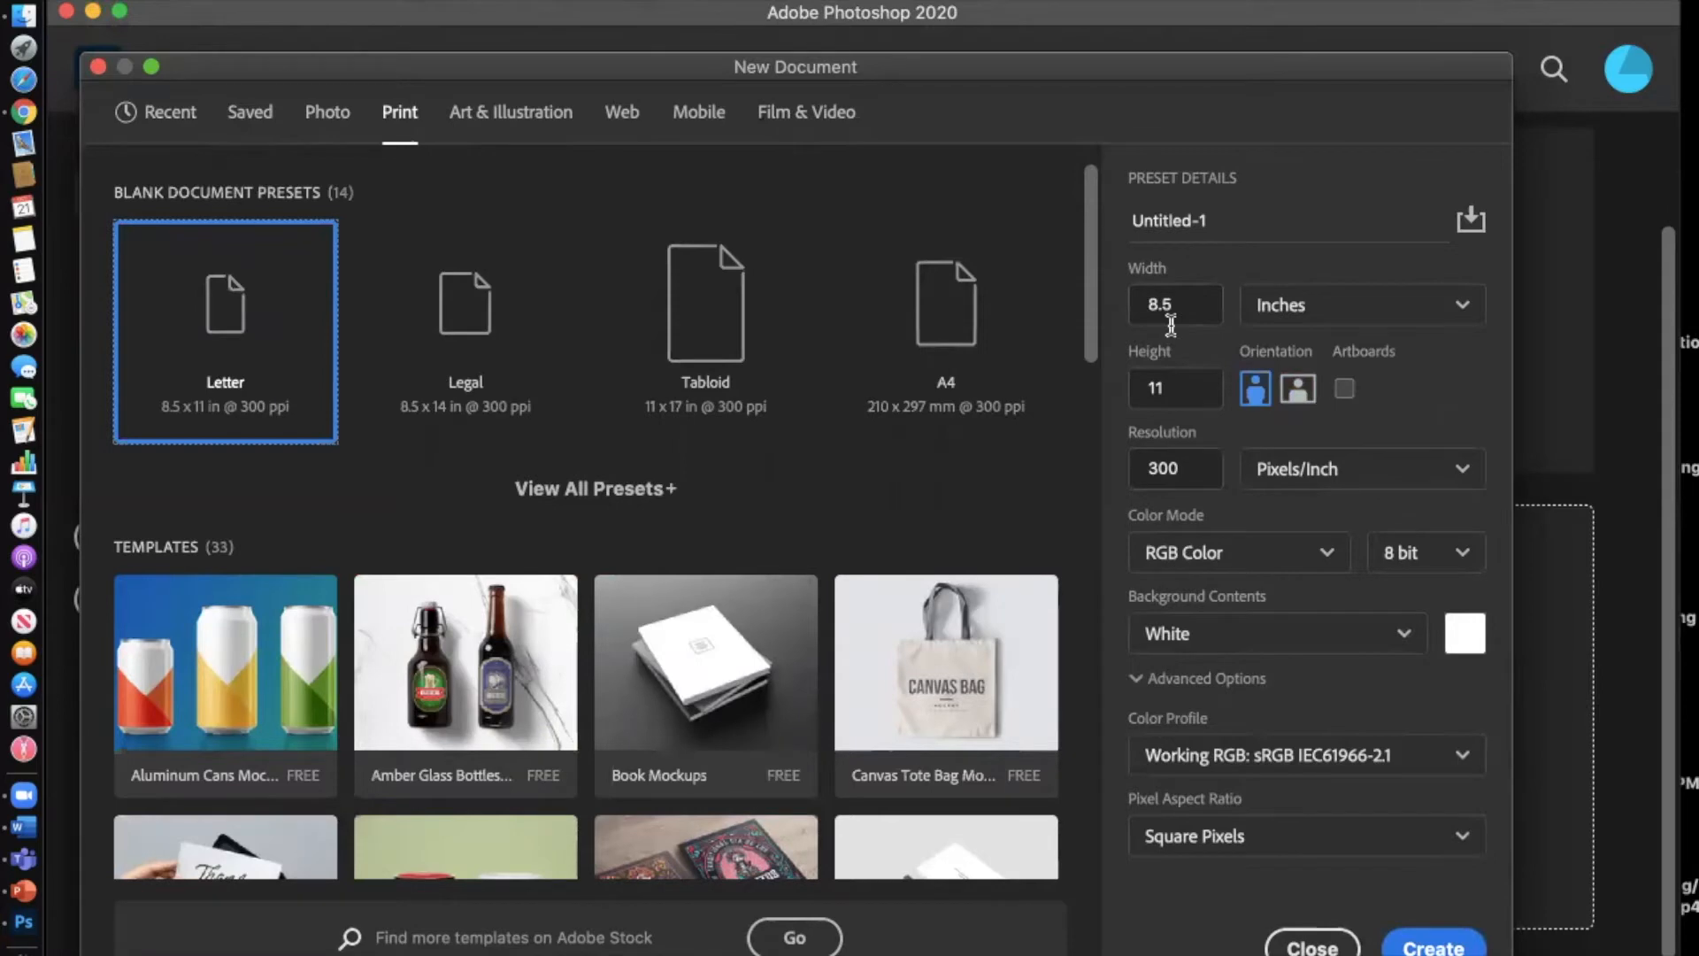
left_click(333, 123)
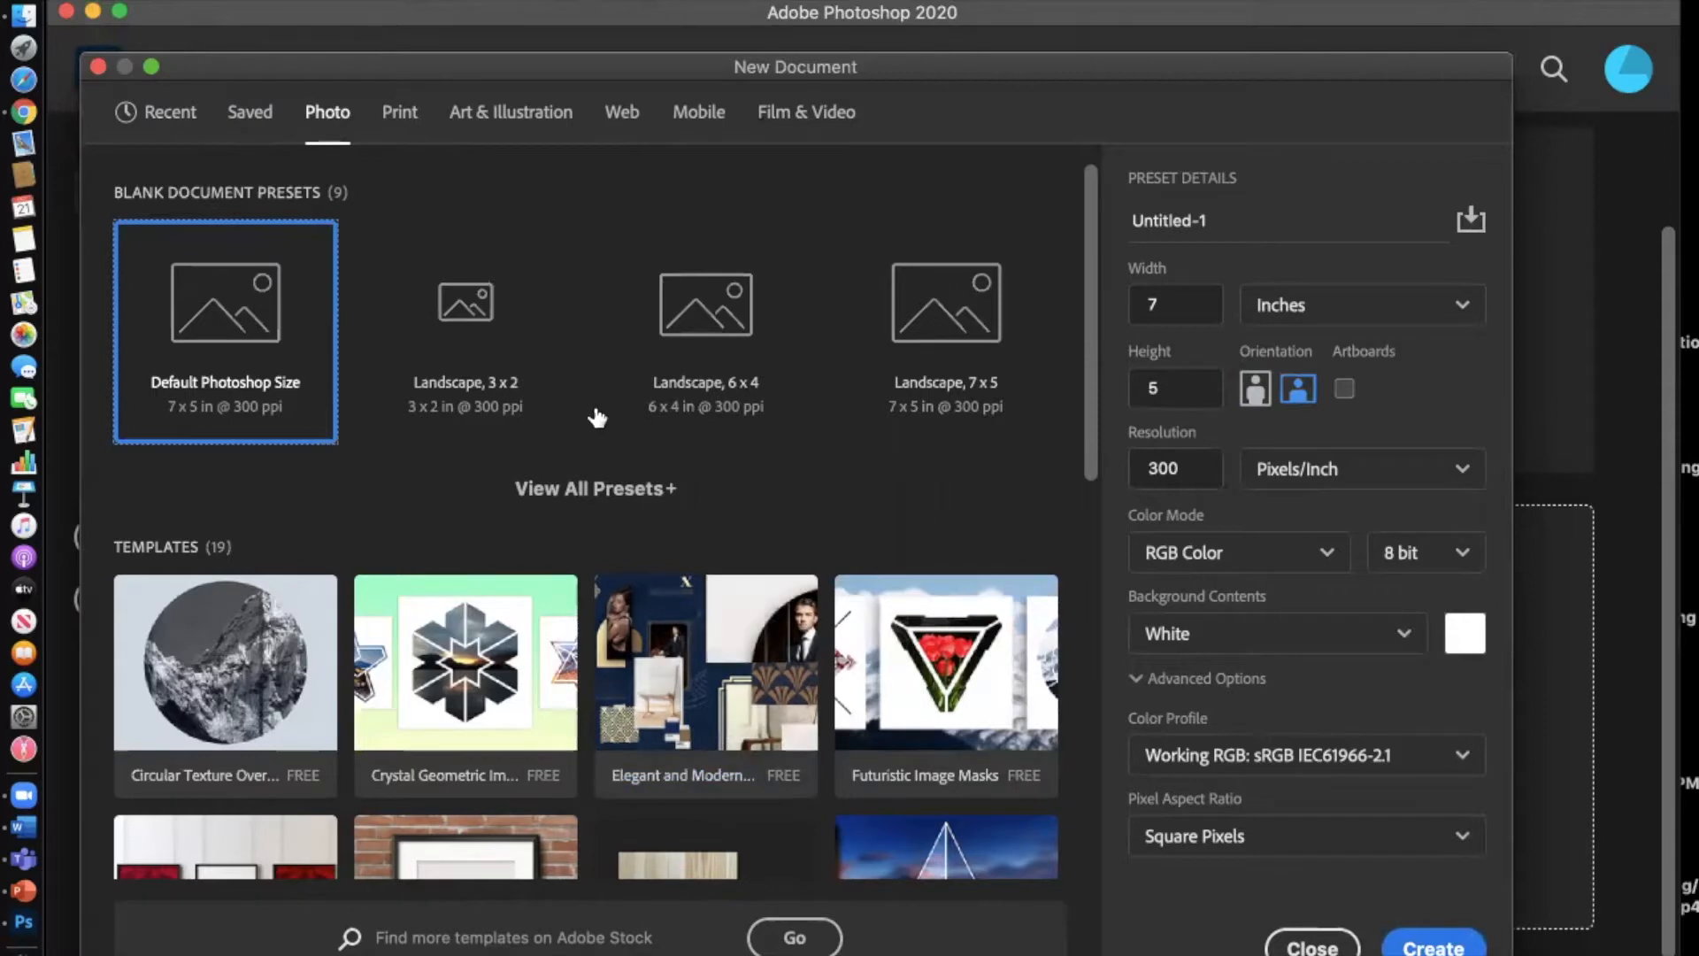
left_click(191, 122)
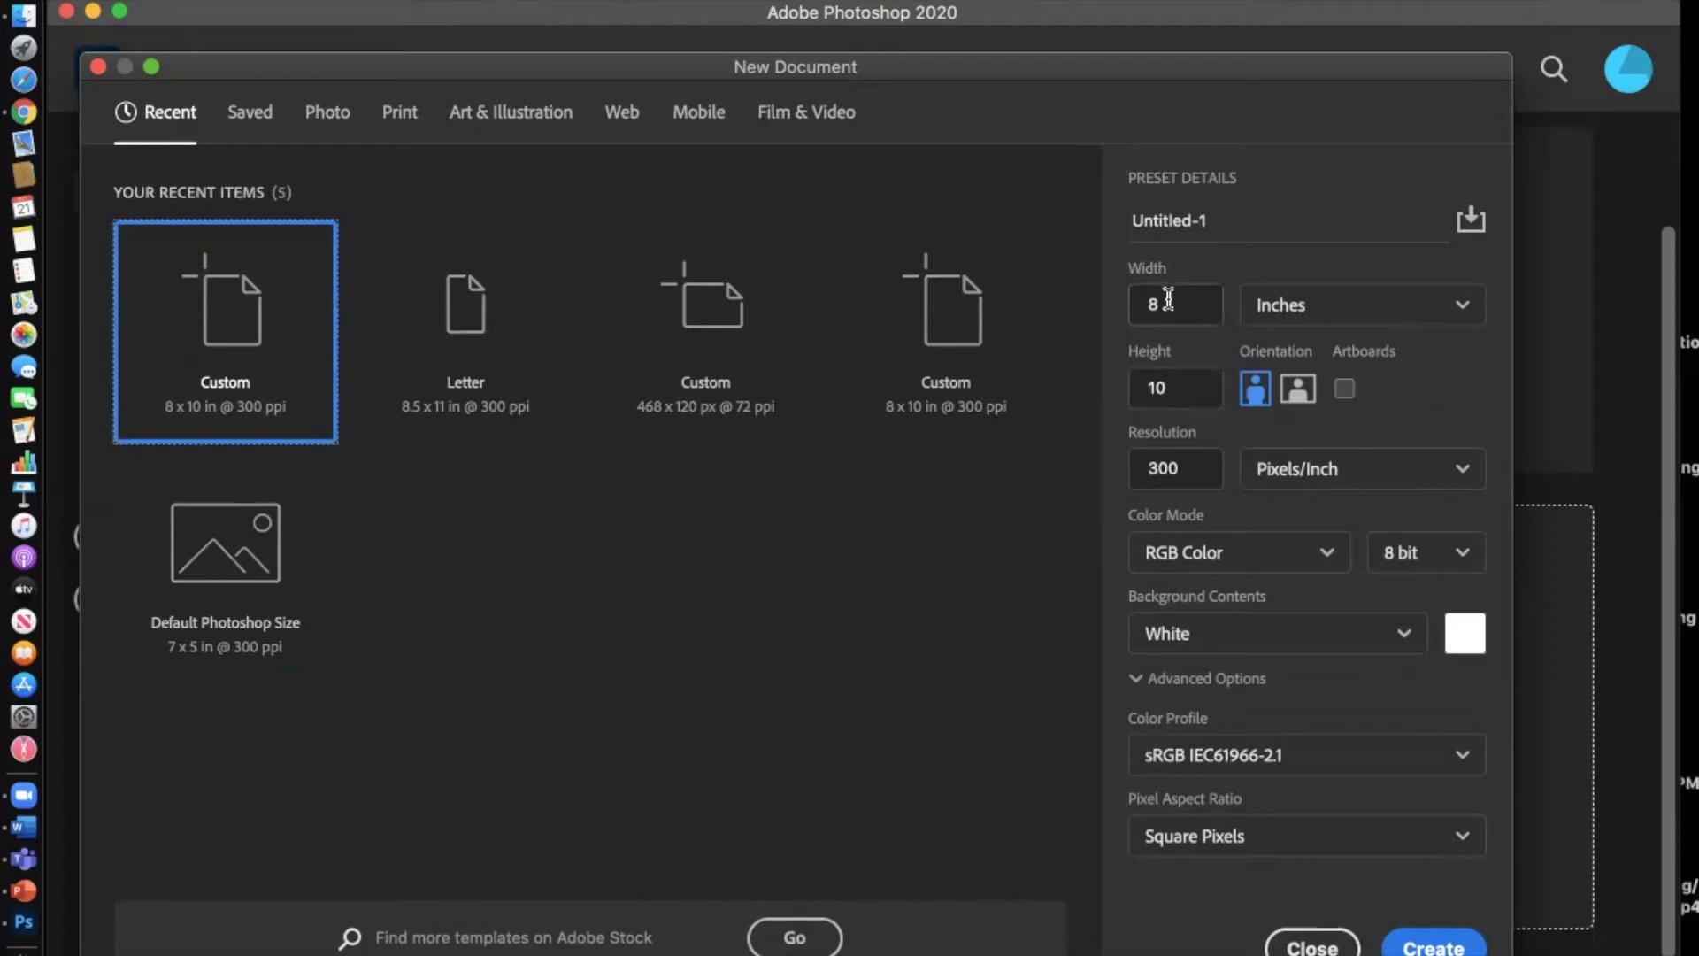
Step: Set the new document's width to 10 inches and height to 20 inches
double_click(1158, 304)
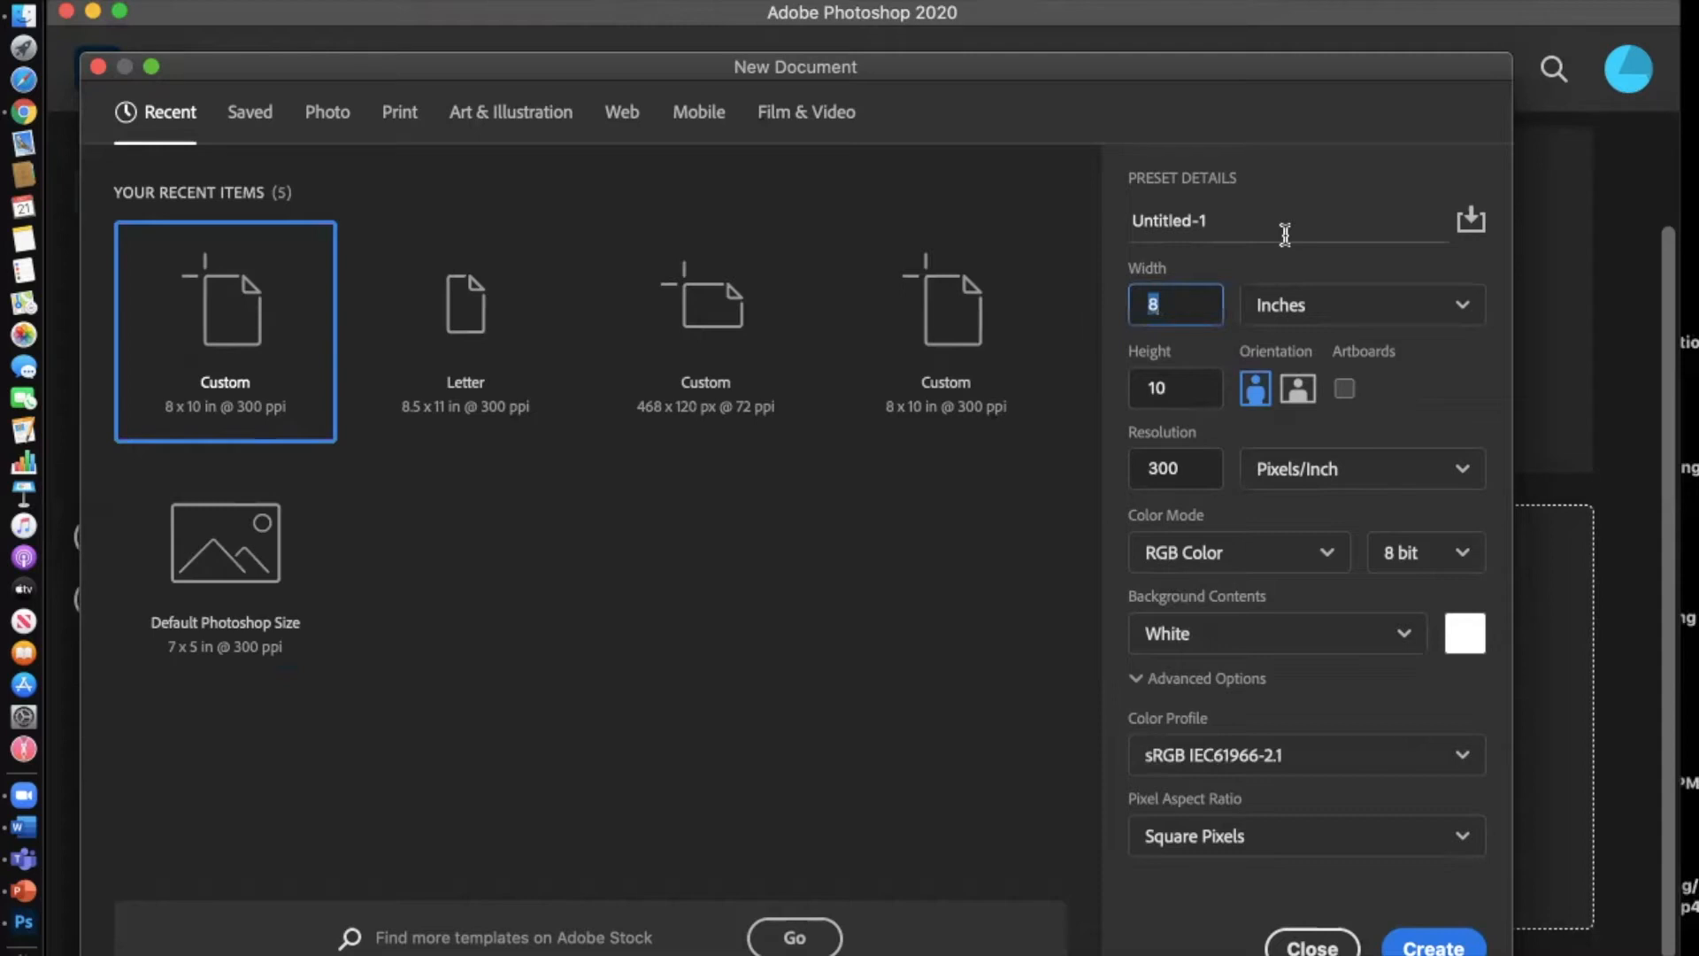
type("10")
double_click(1155, 386)
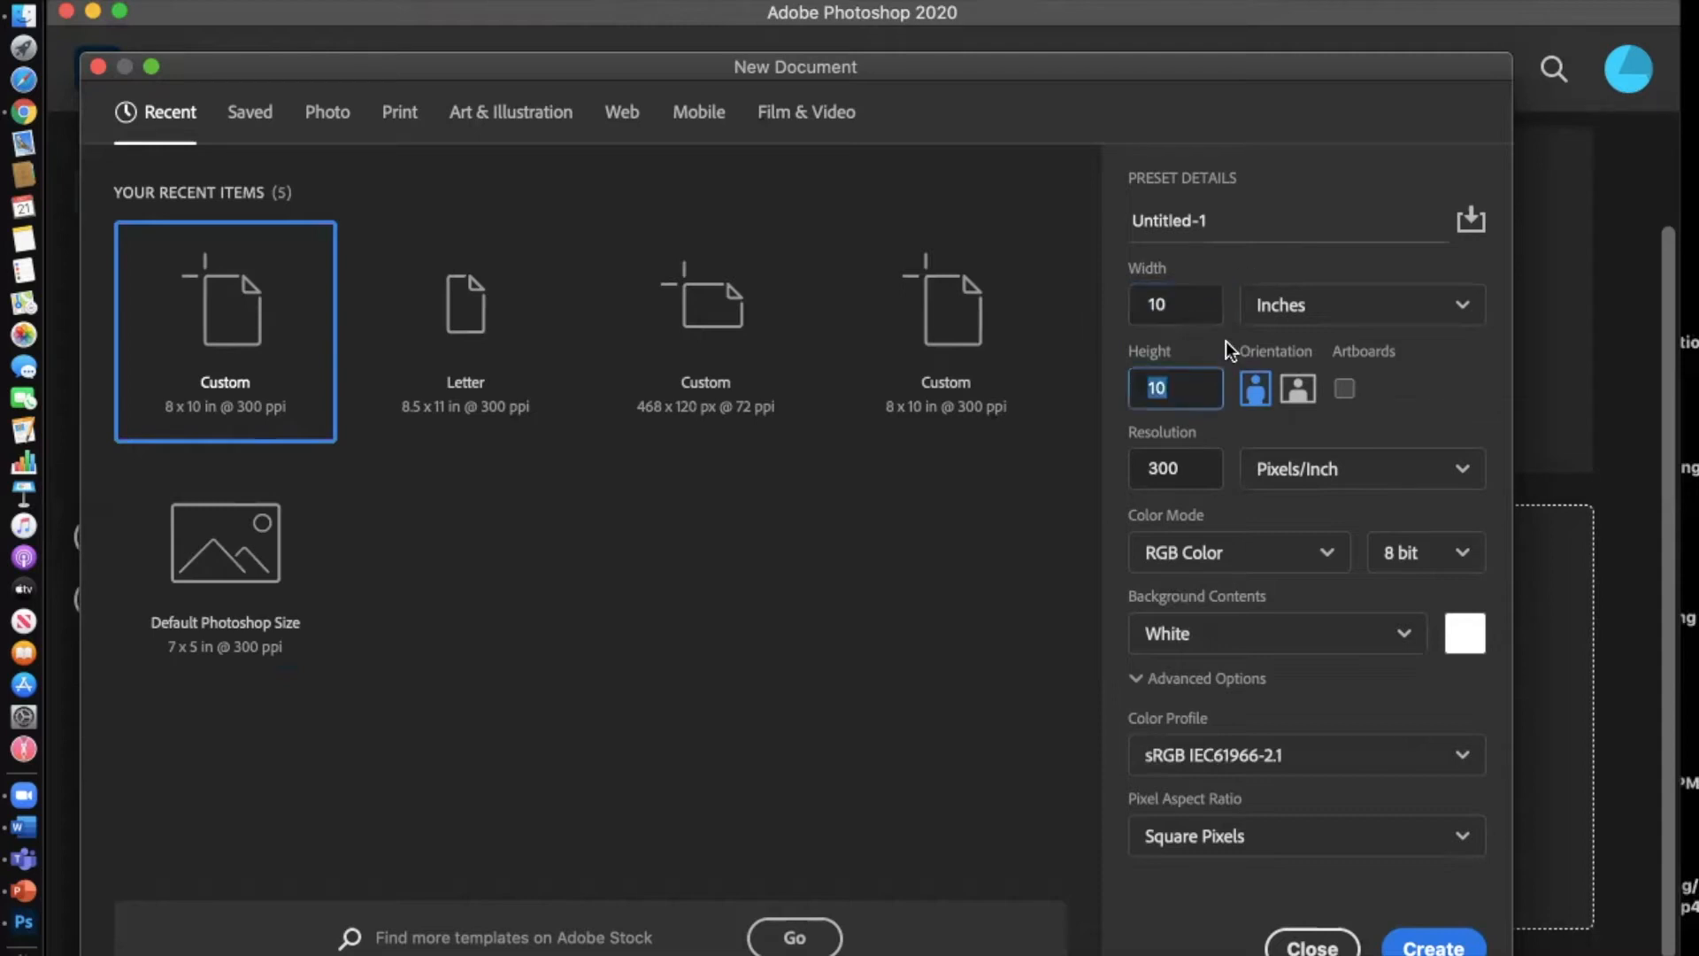
type("20")
Step: Set the width to 8 inches and the height to 10 inches, and create the document
double_click(1168, 304)
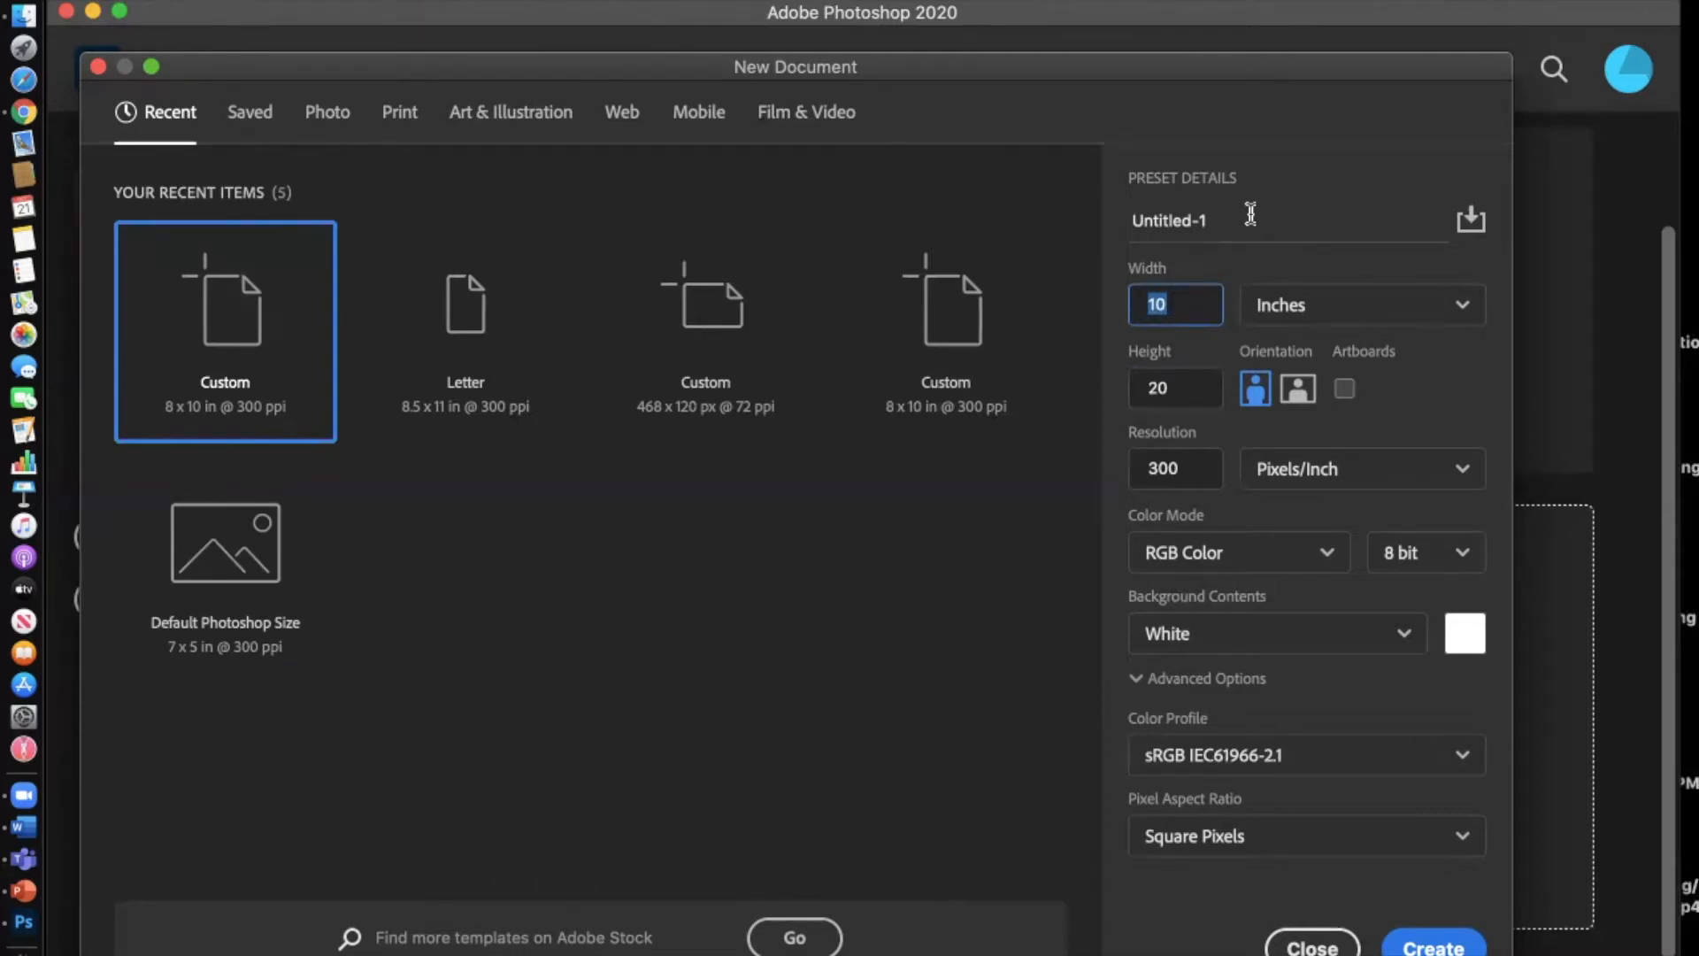
key("BackSpace")
type("8")
double_click(1168, 385)
type("10")
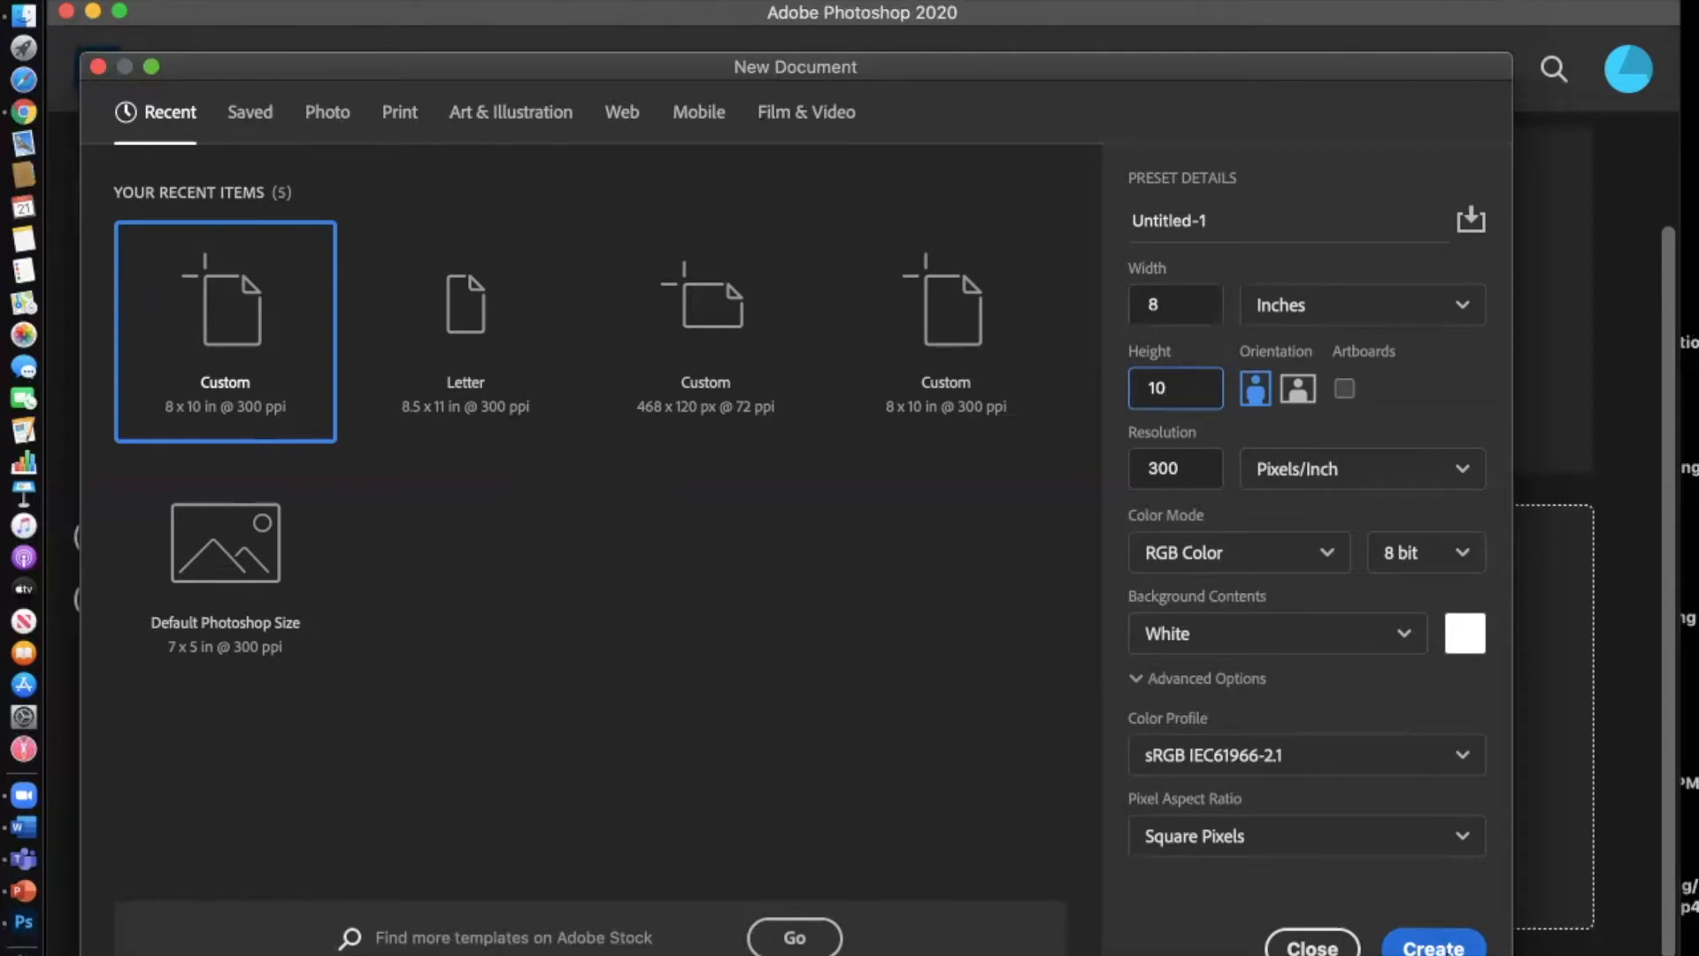
left_click(1433, 947)
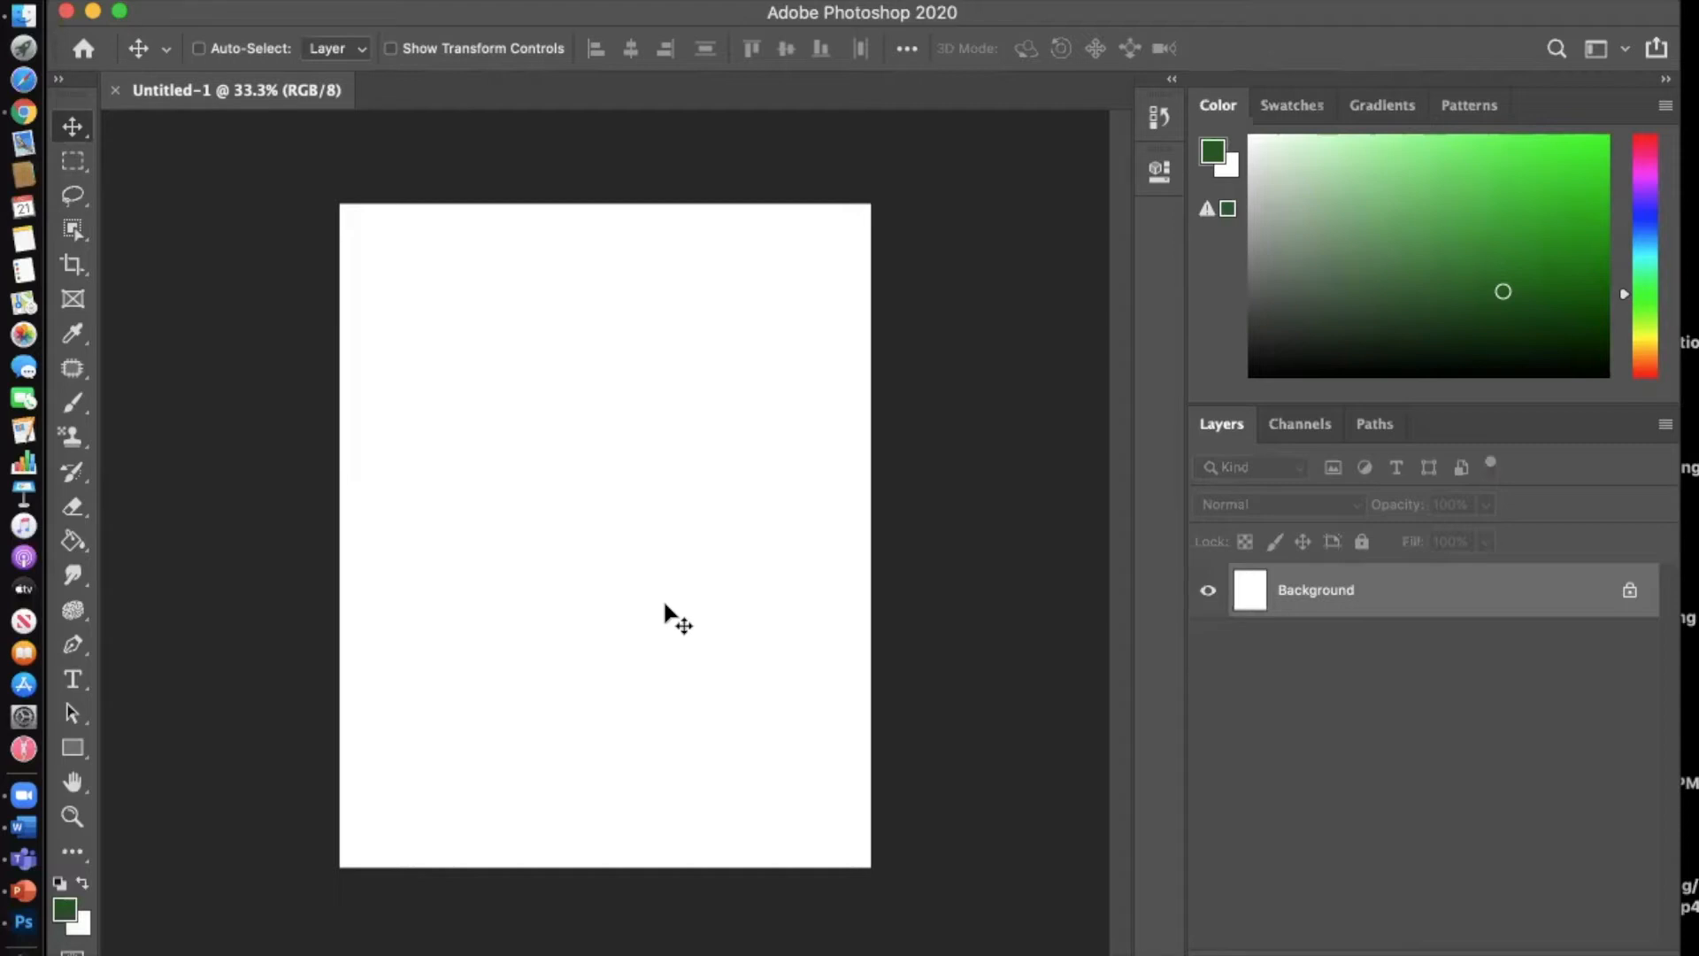
Step: Look at the color swatches, and close the blank Untitled-1 document
left_click(1297, 105)
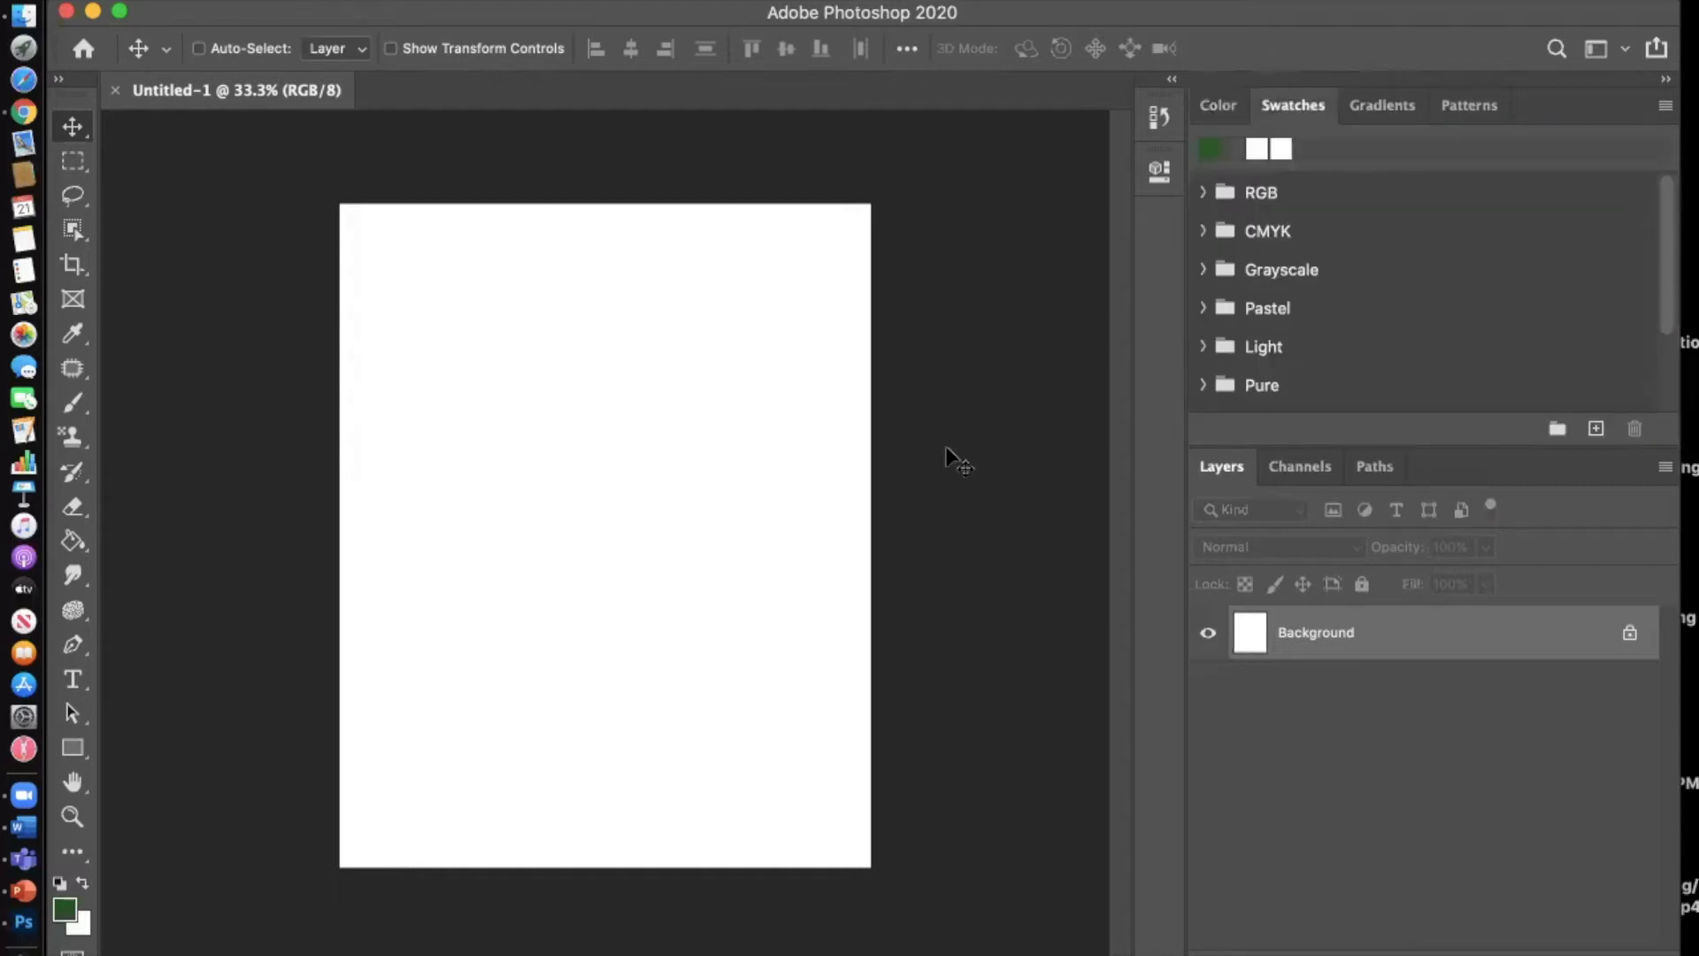
left_click(1218, 106)
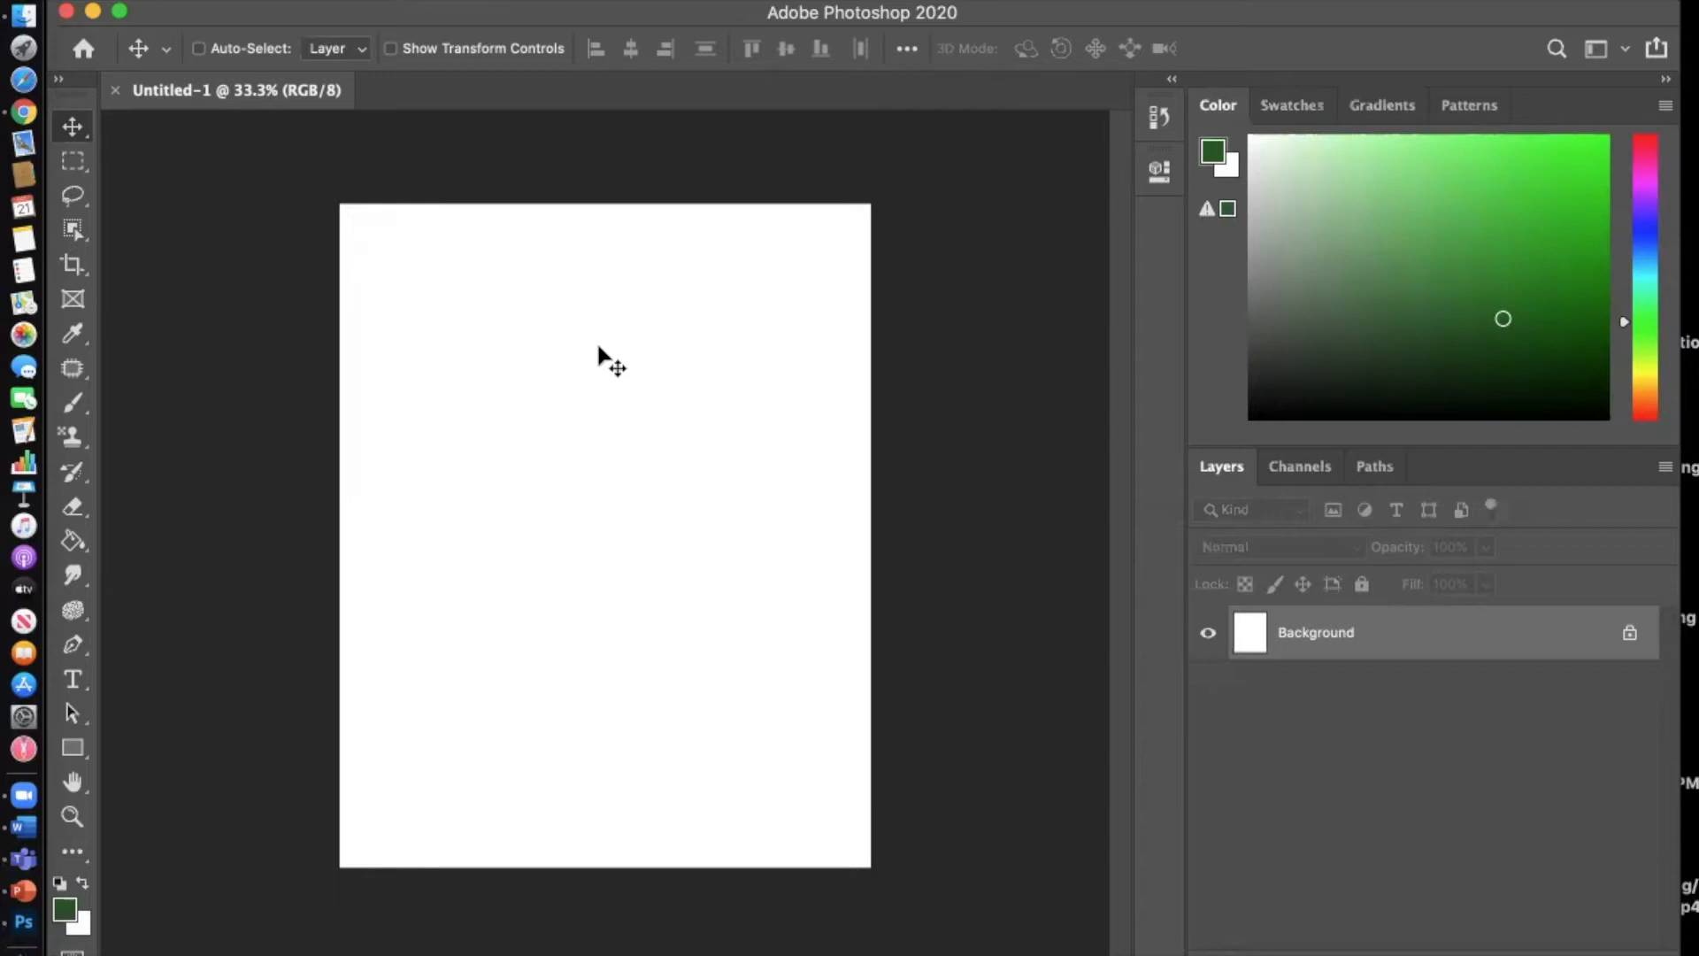
left_click(114, 91)
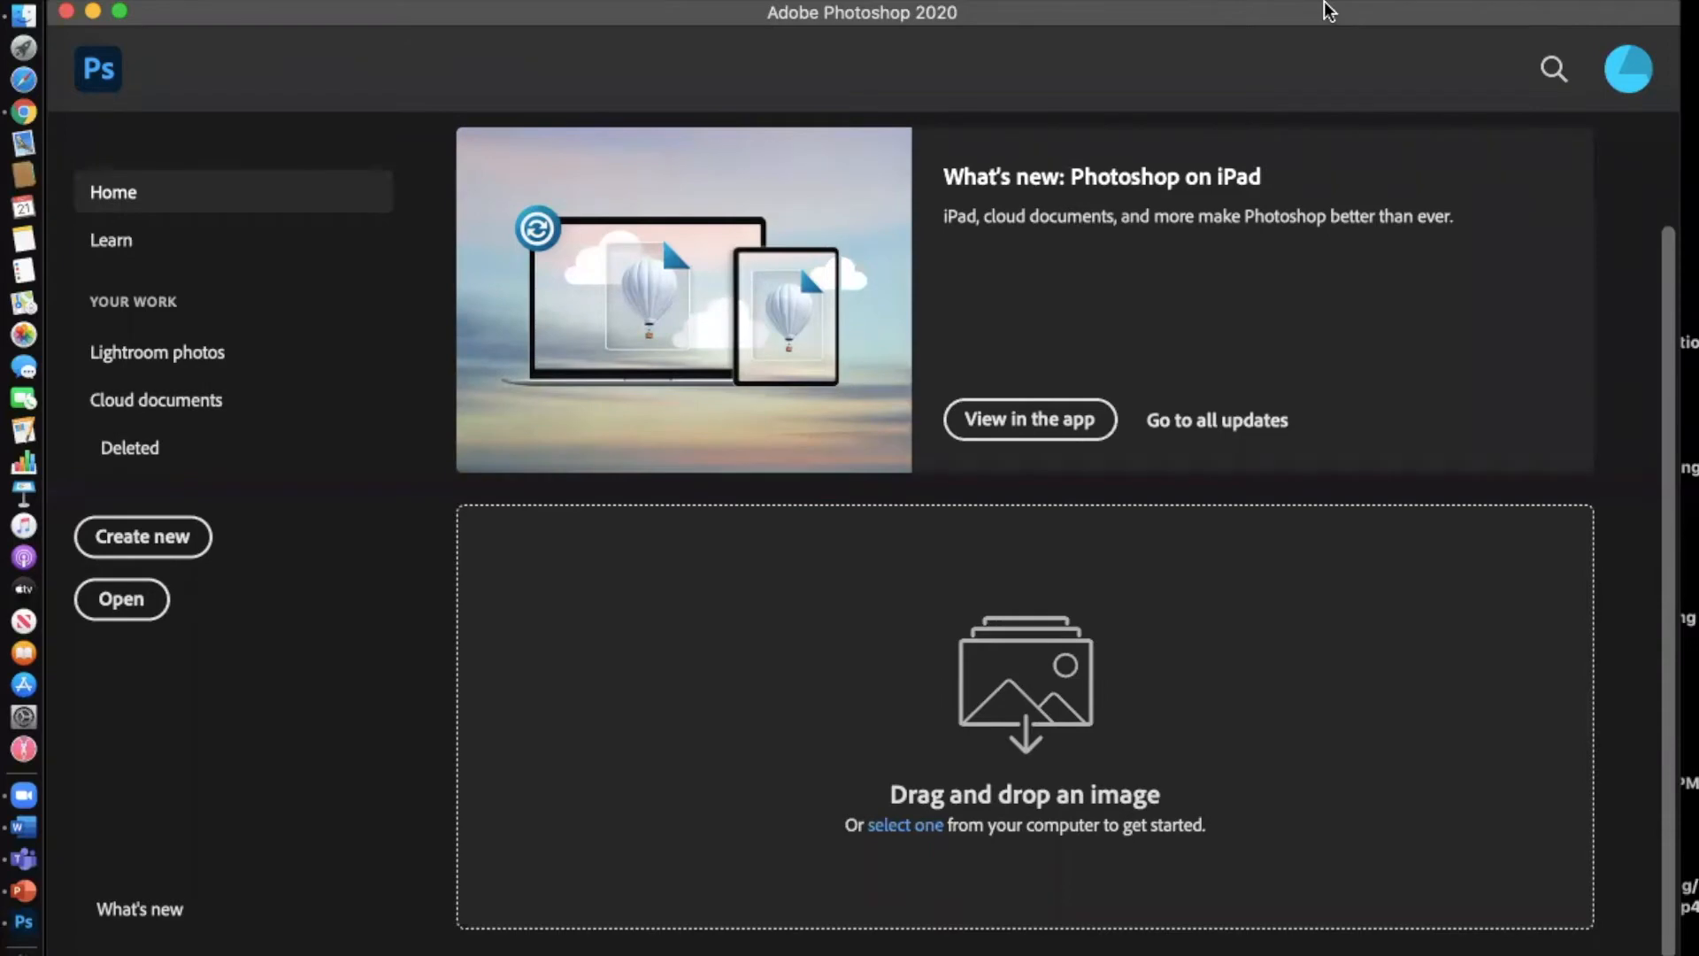
Step: Open the seashell-pattern image f683689acb8f3382022a27ceb5f66b3d.jpg from the desktop as a new document
left_click_drag(1301, 13, 765, 33)
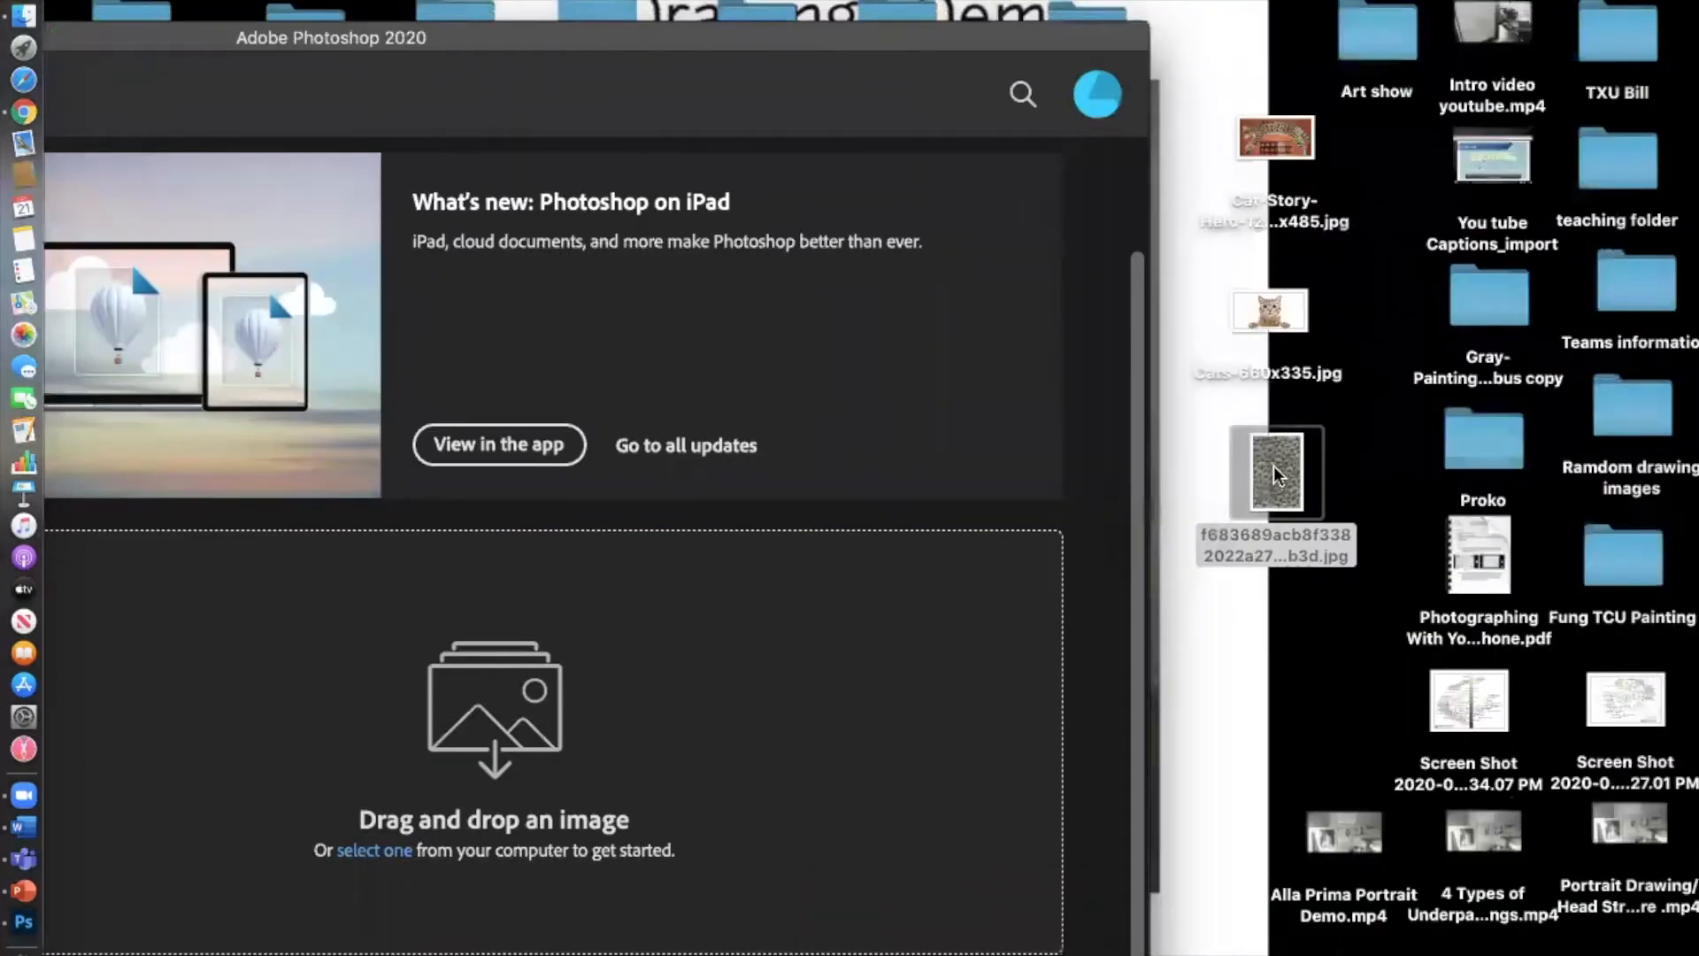
left_click_drag(1273, 466, 632, 688)
left_click_drag(936, 39, 1450, 0)
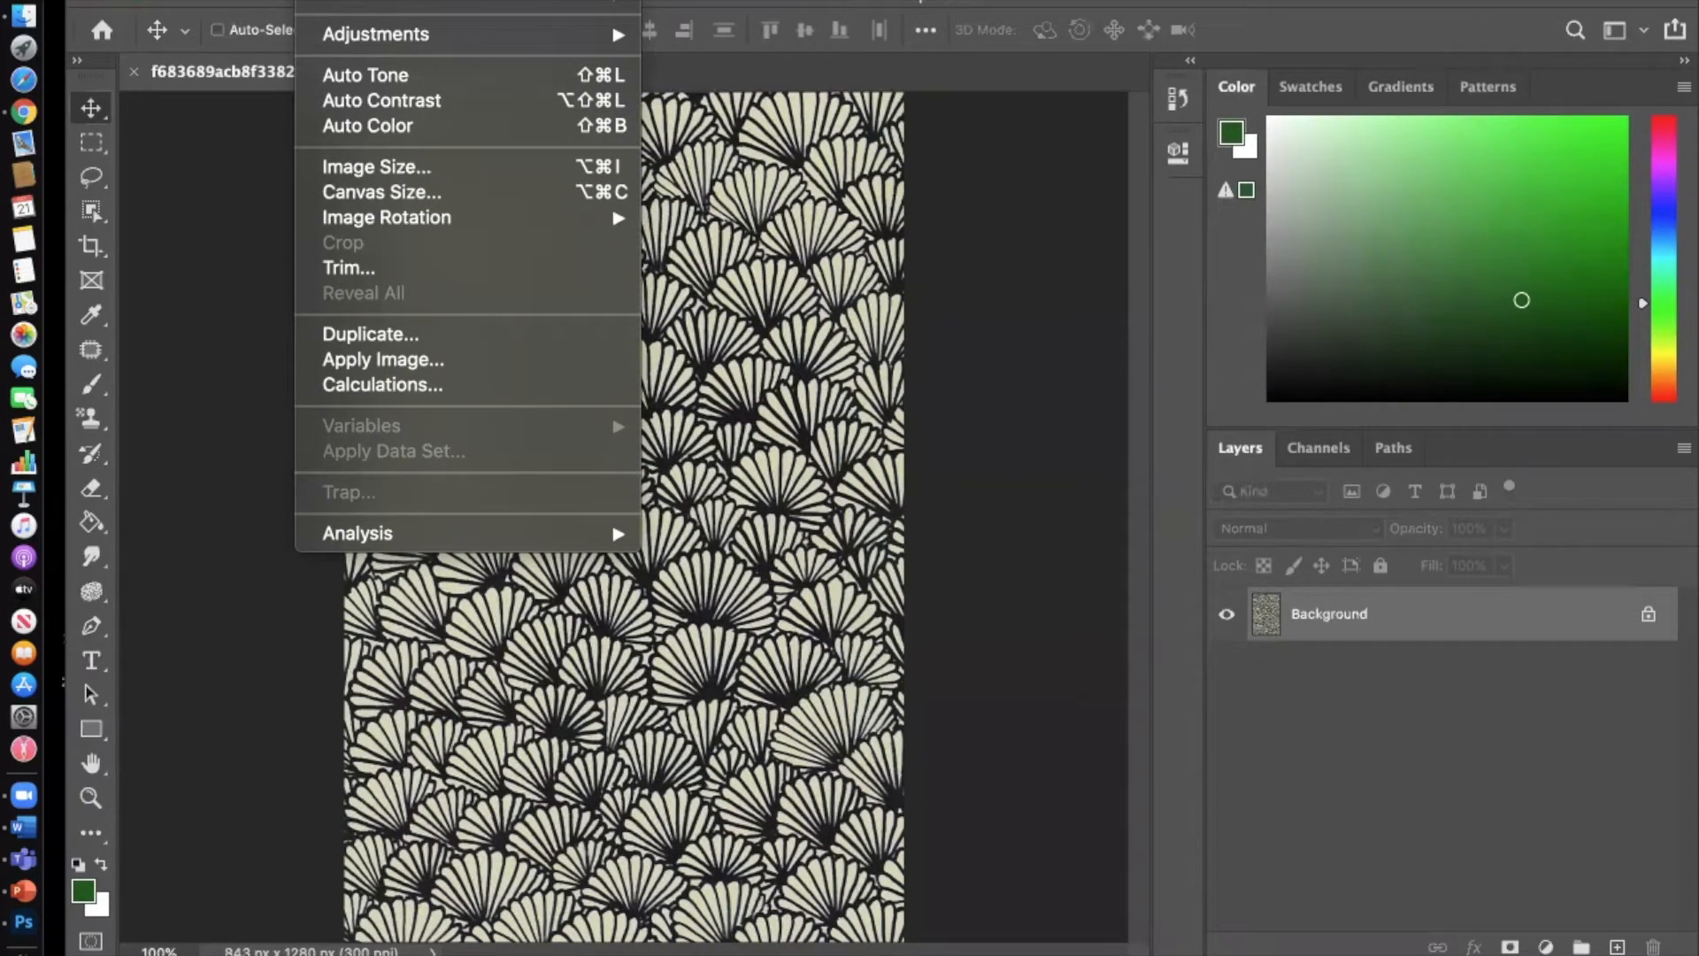
Step: Resize the pattern image to 8 inches wide and 10 inches high with its proportions unlinked
left_click(347, 168)
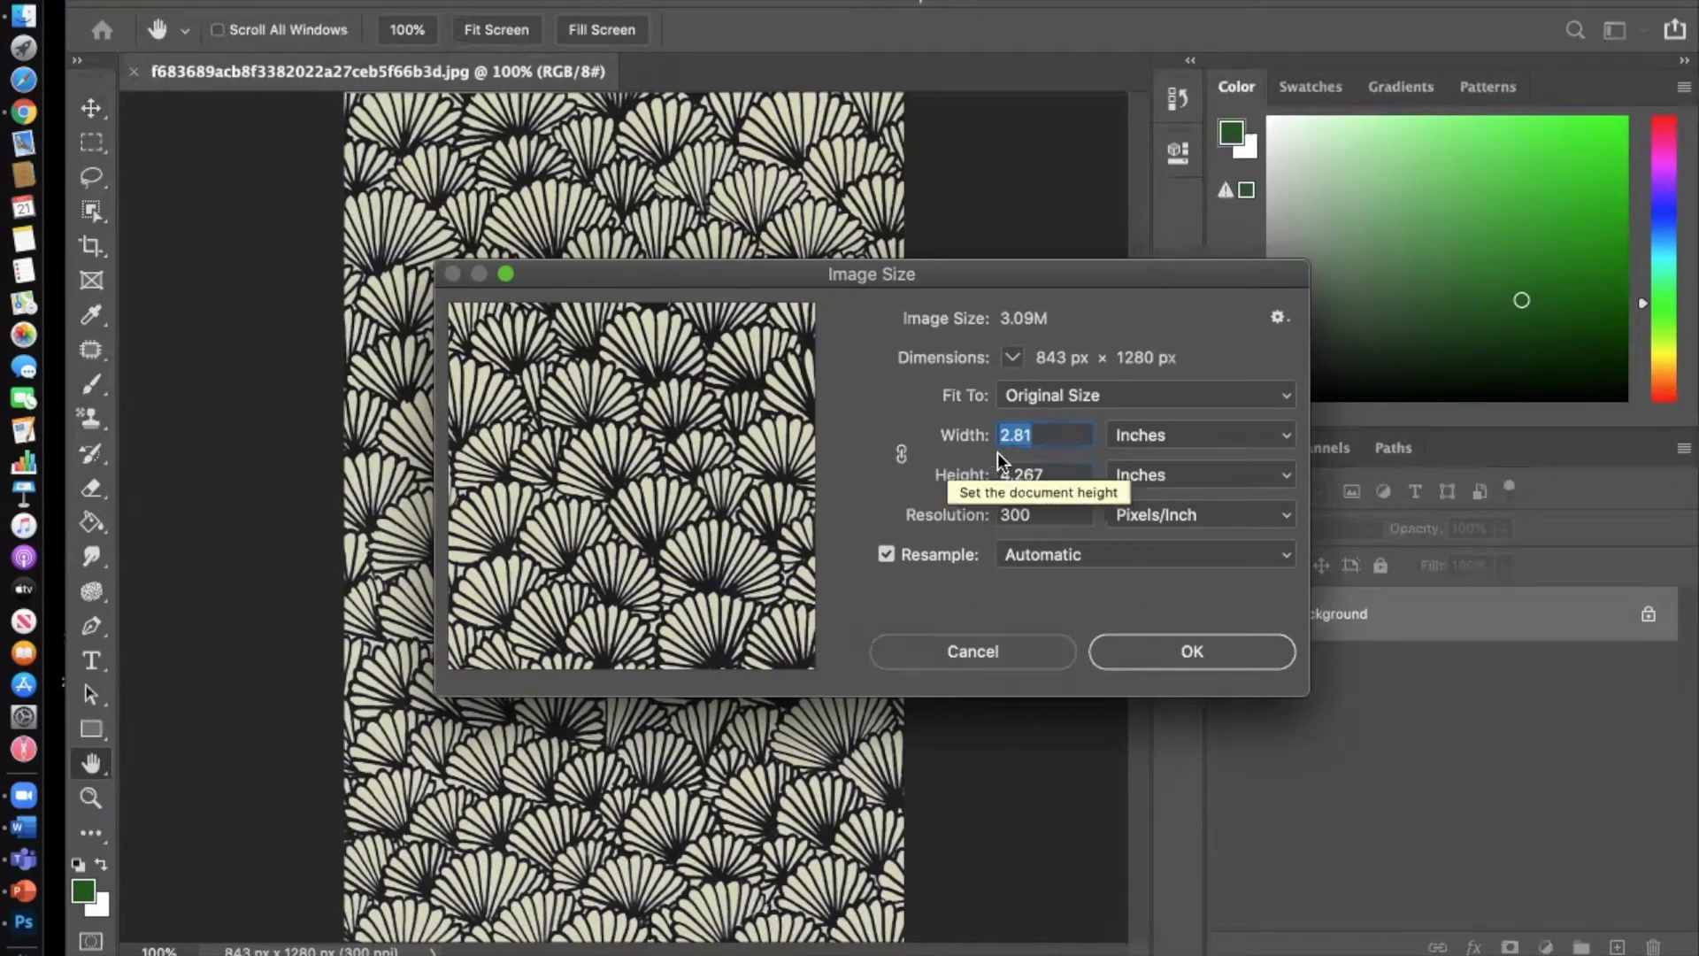
left_click(901, 455)
type("8")
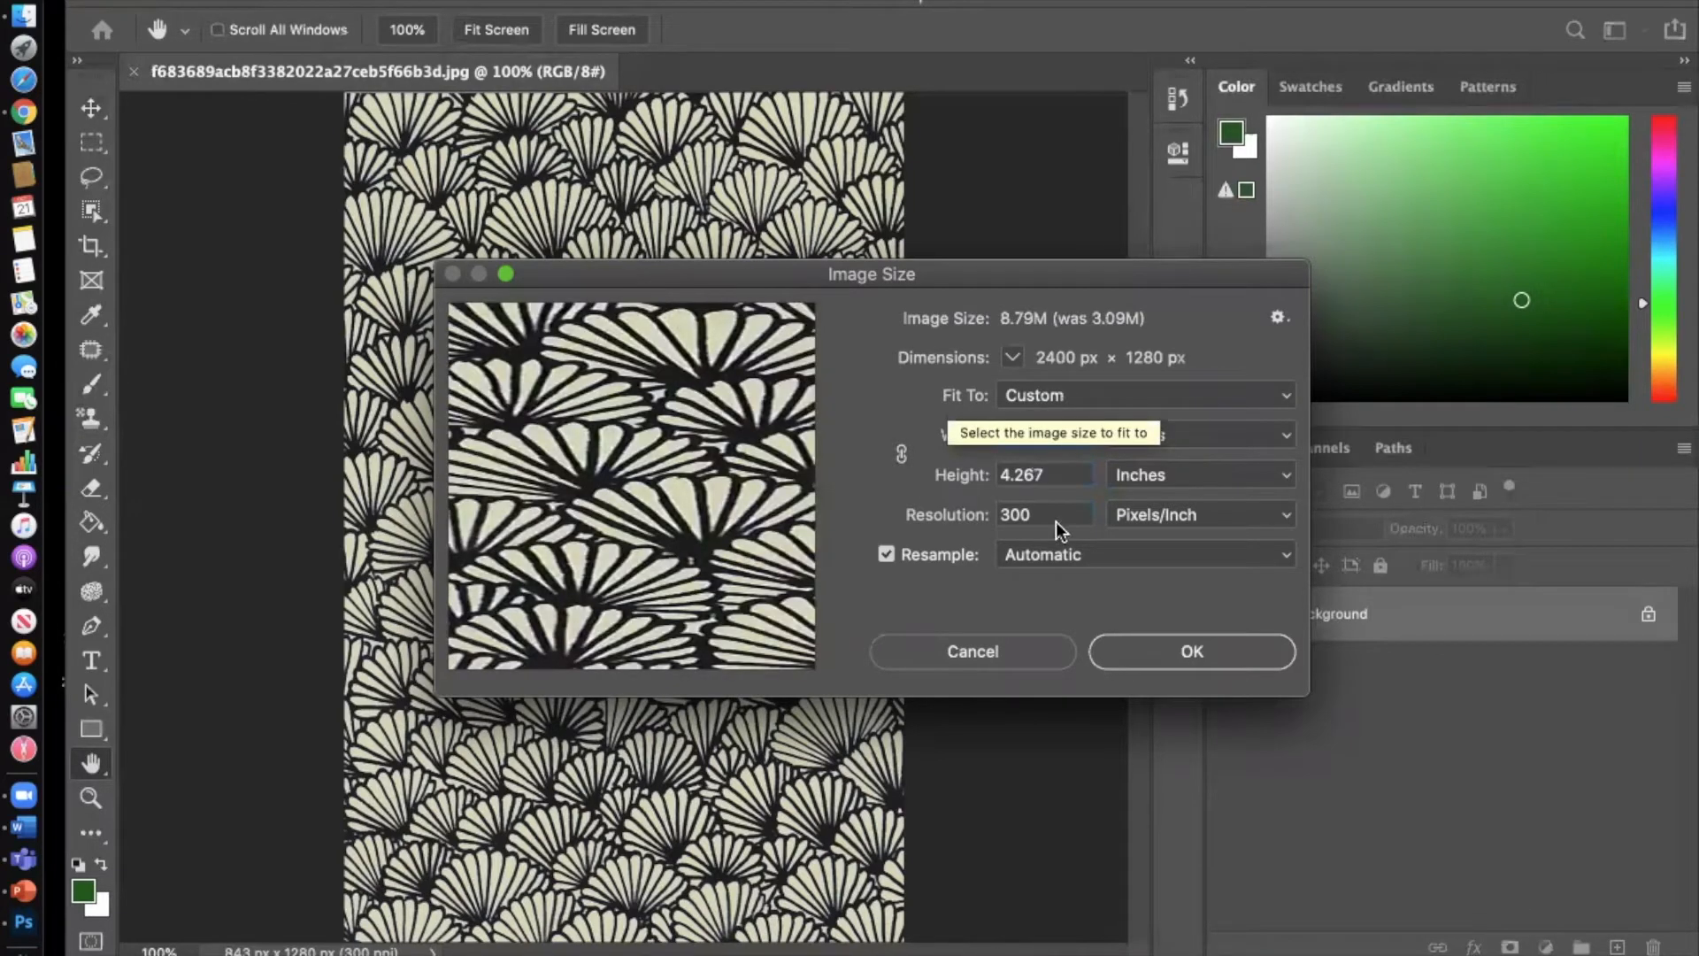
double_click(1017, 474)
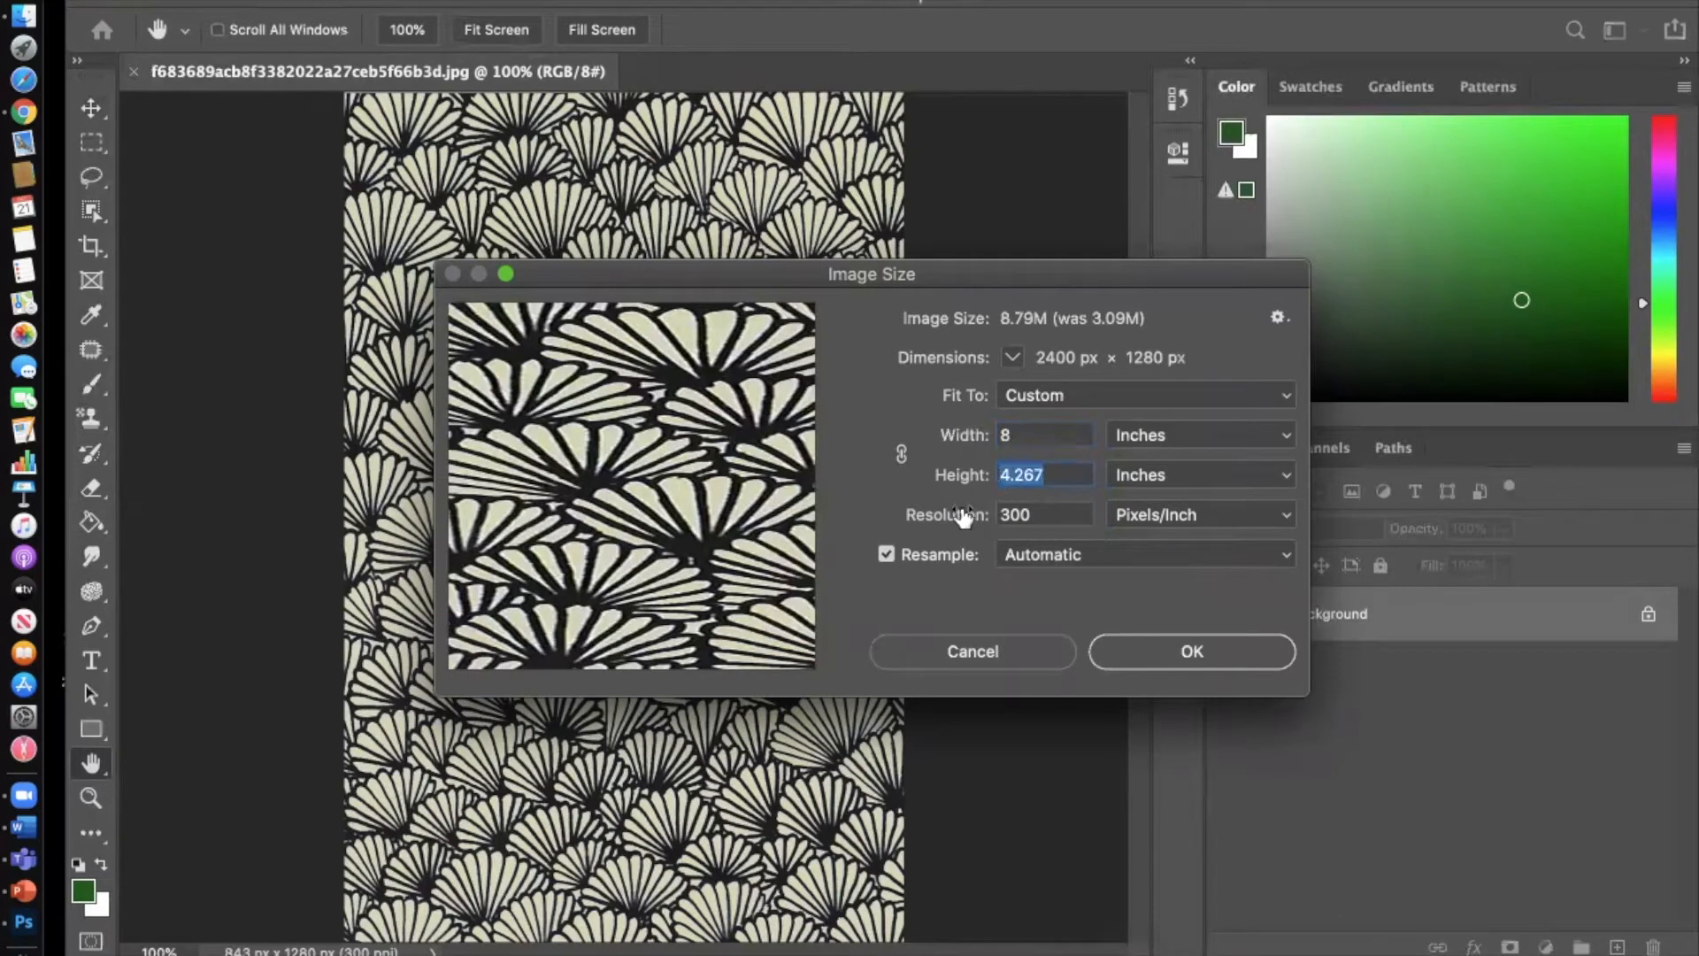
type("10")
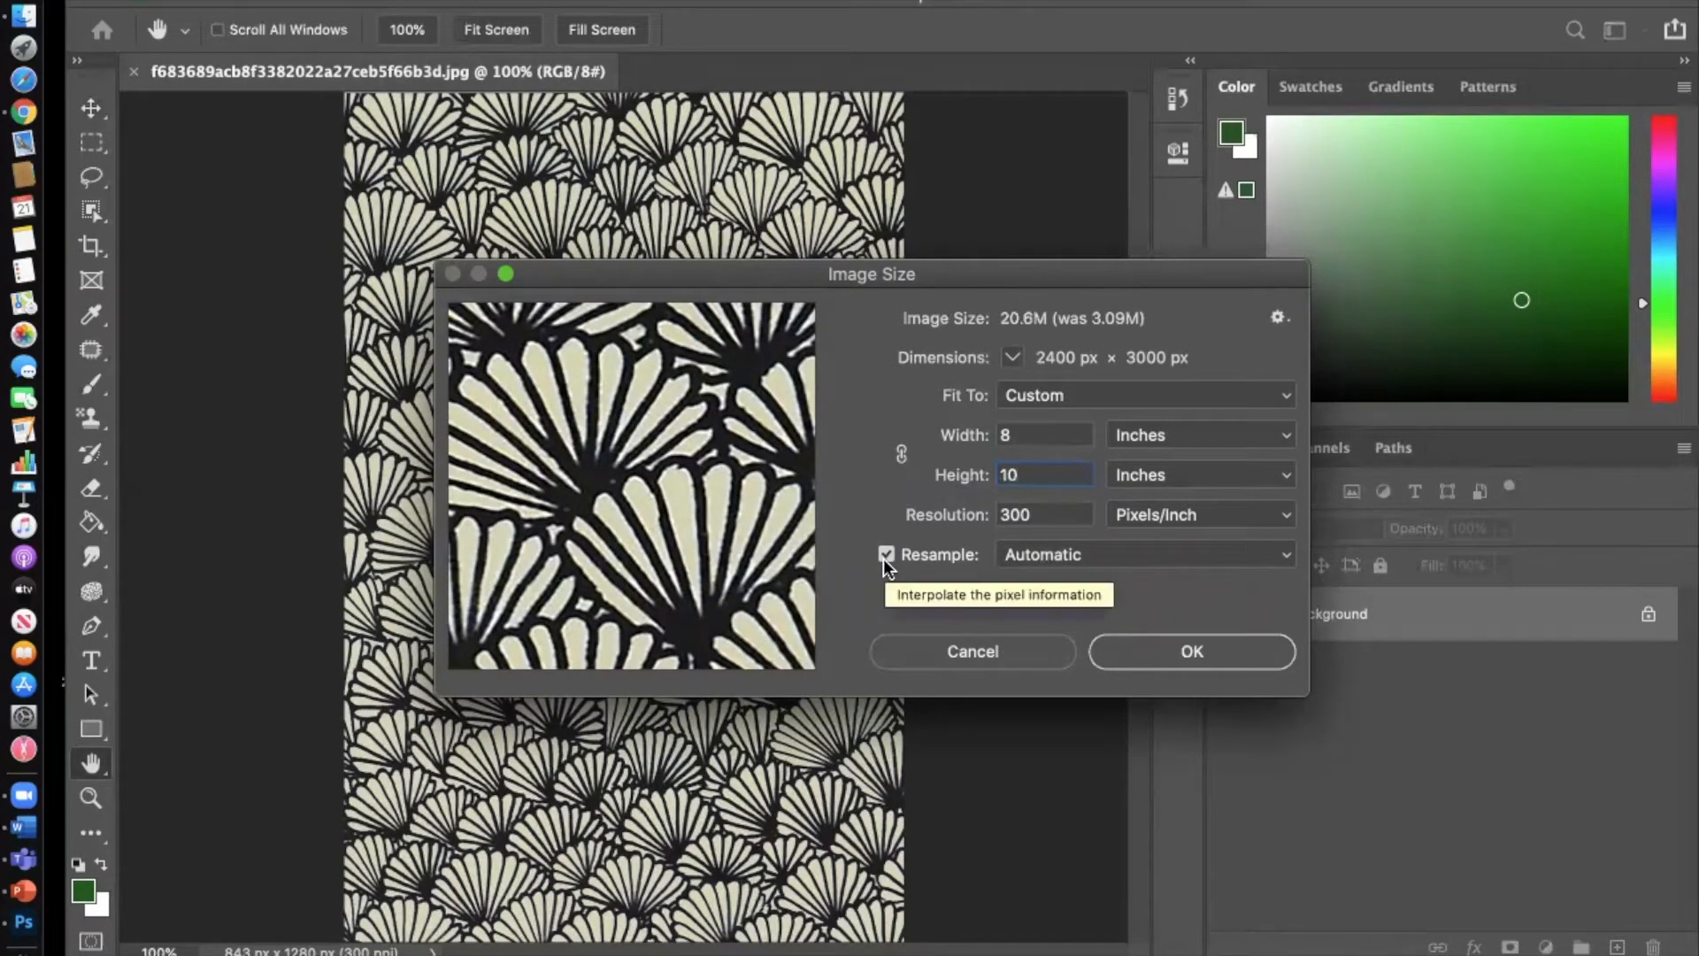
left_click(1201, 653)
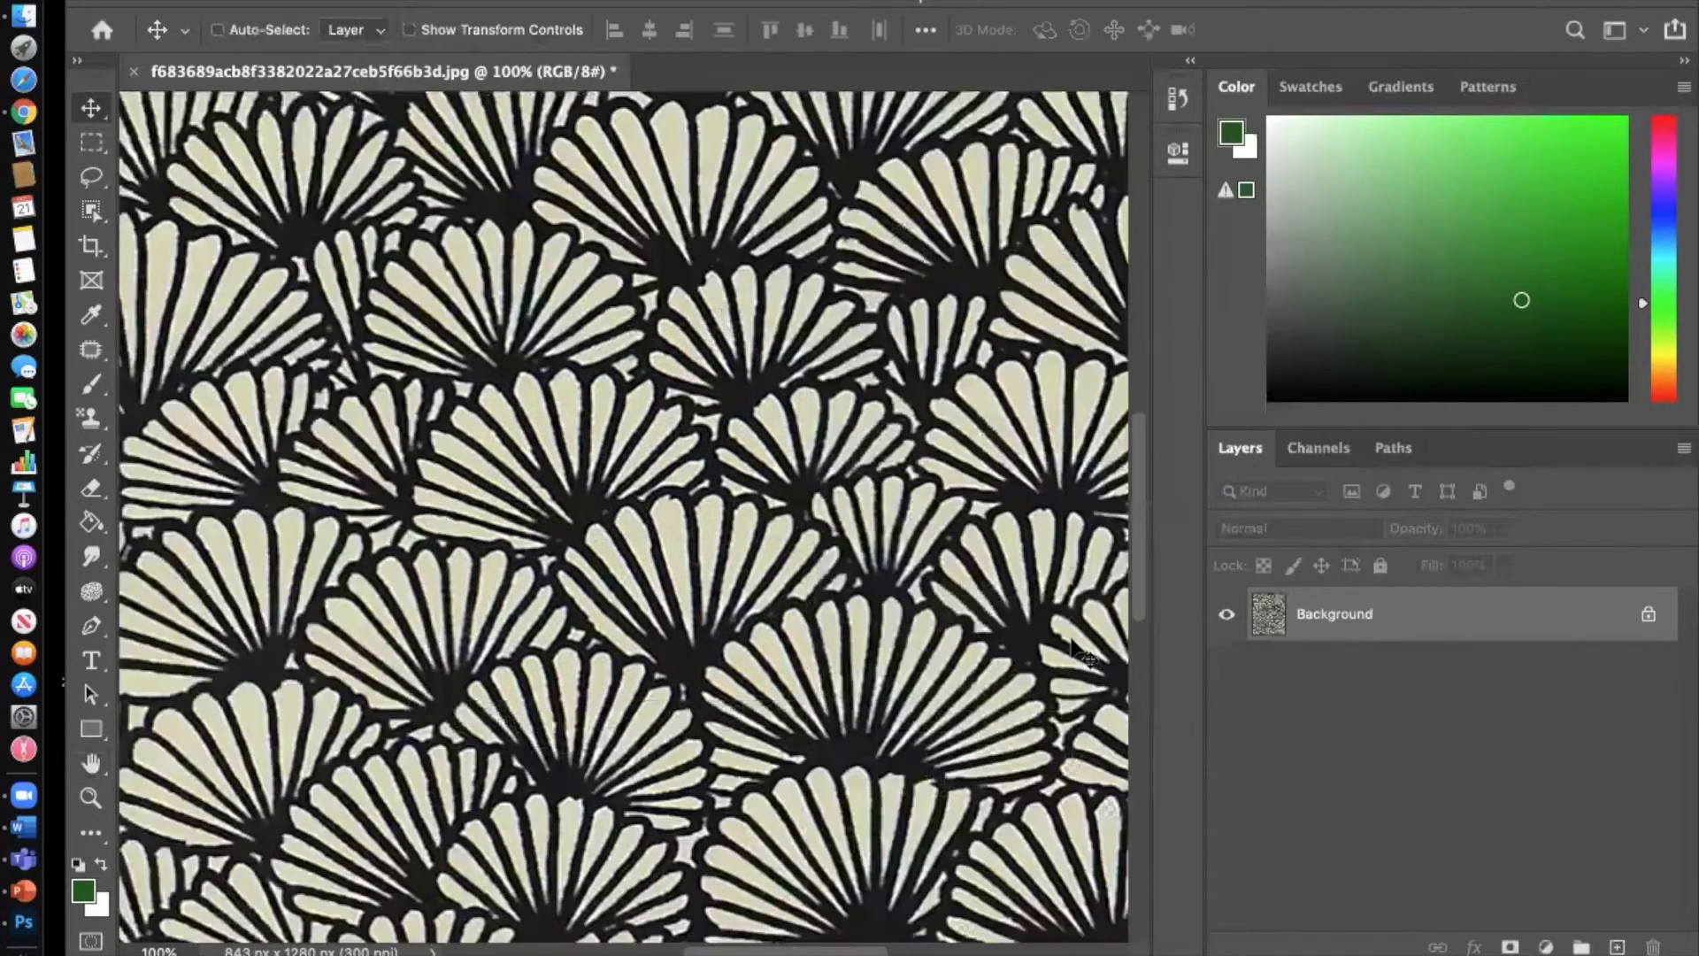
Step: Place the Cat-Story-Hero-1280x485 image from the desktop over the pattern at its default size and position
key("super")
key("super")
key("super")
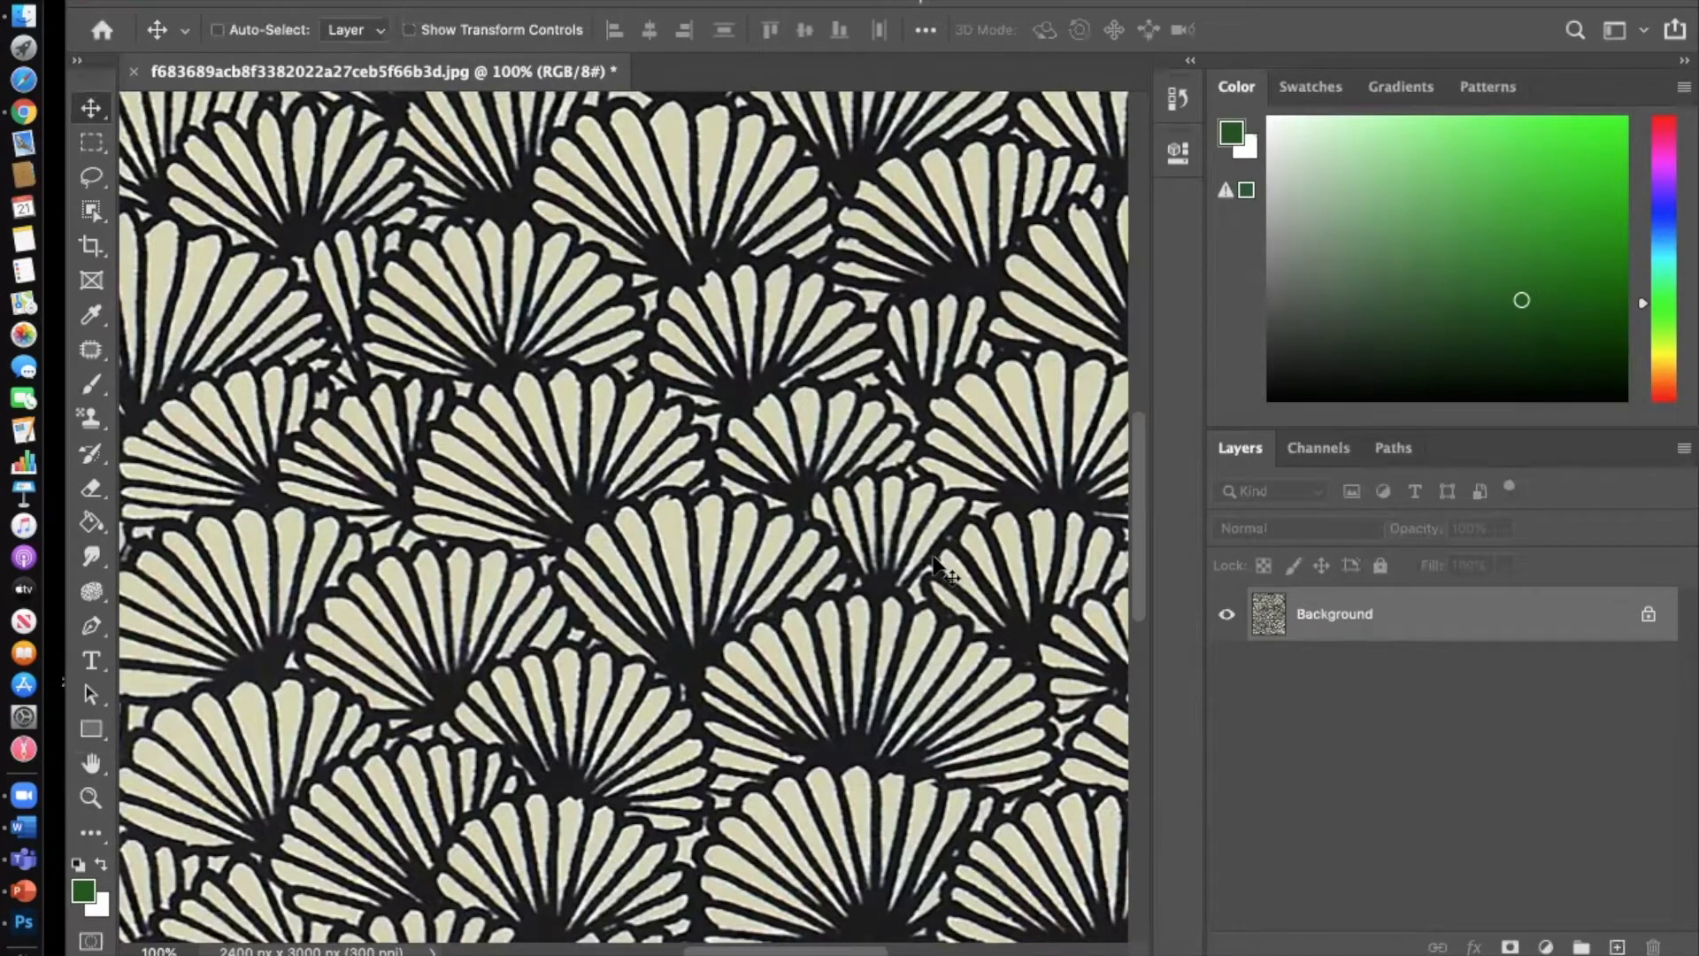
key("super+minus")
key("super+minus")
key("super+minus")
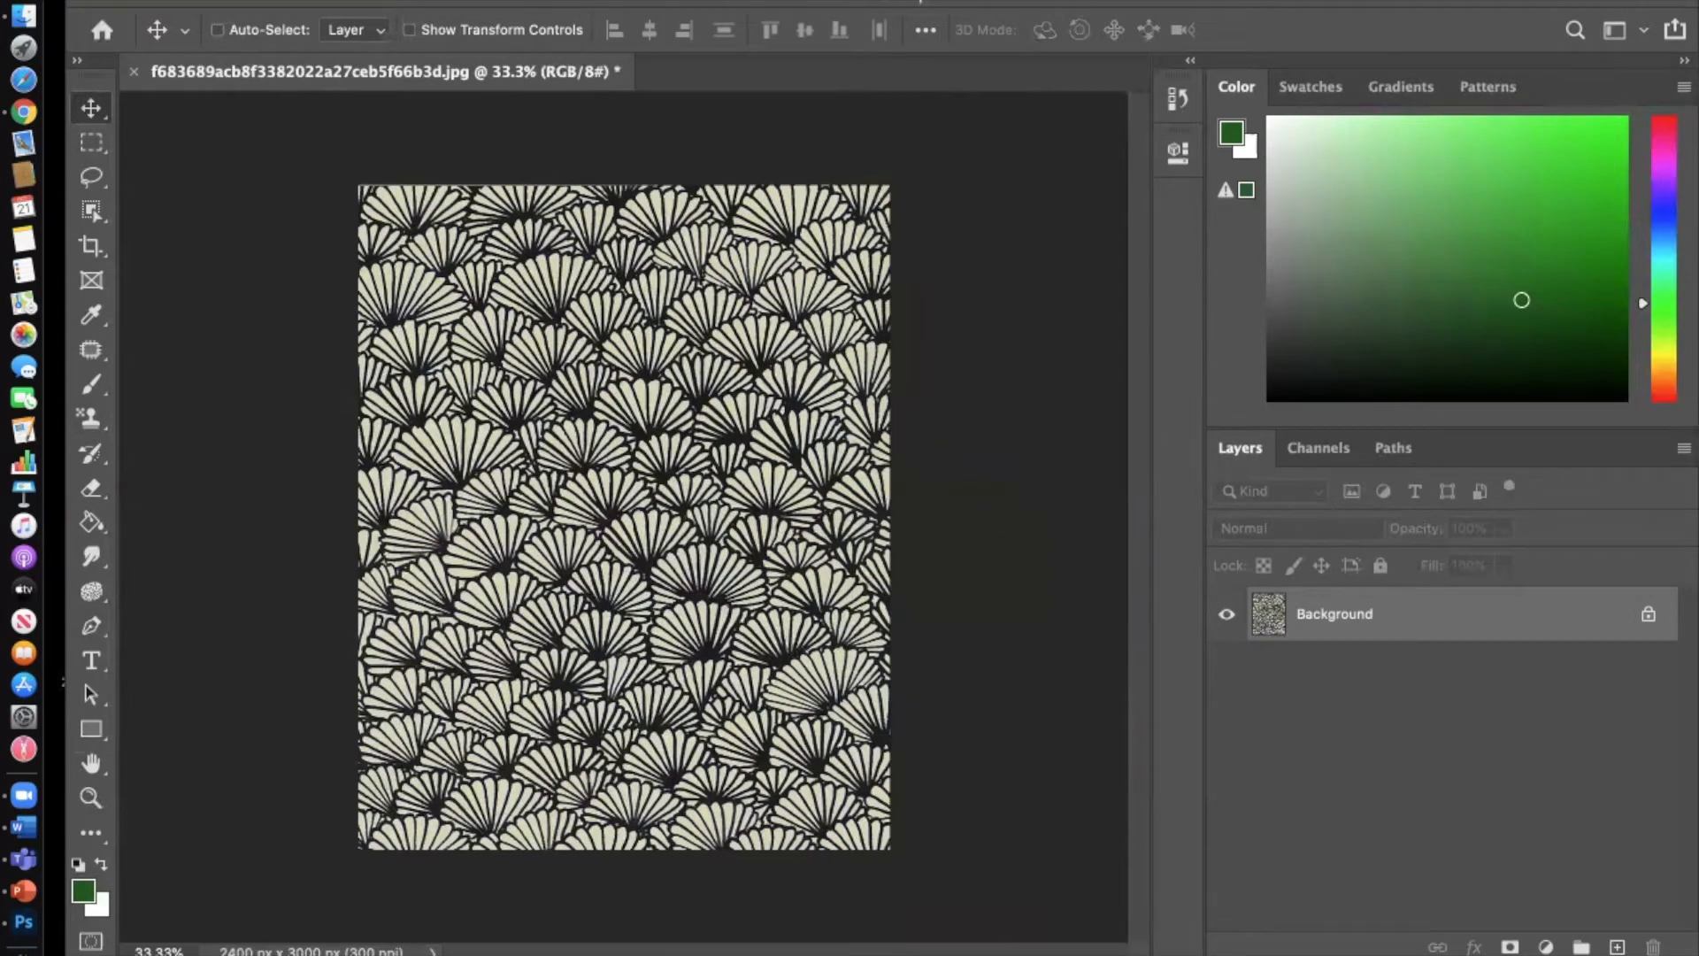
left_click_drag(1683, 7, 1154, 9)
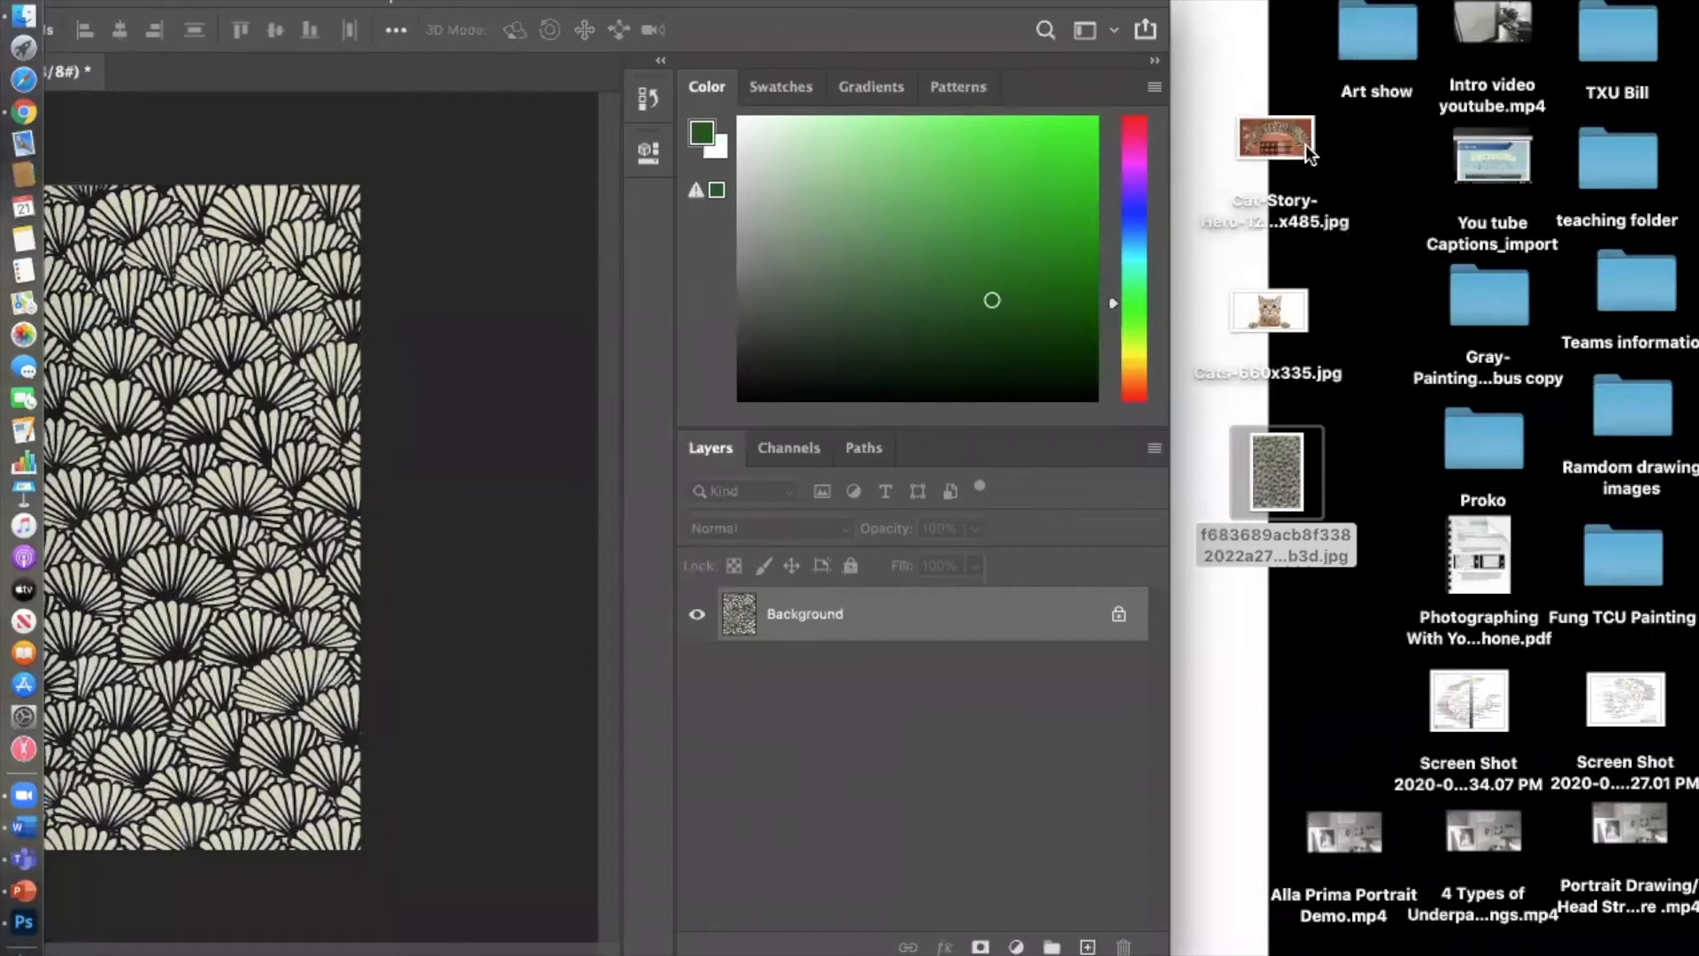
left_click_drag(1302, 136, 265, 489)
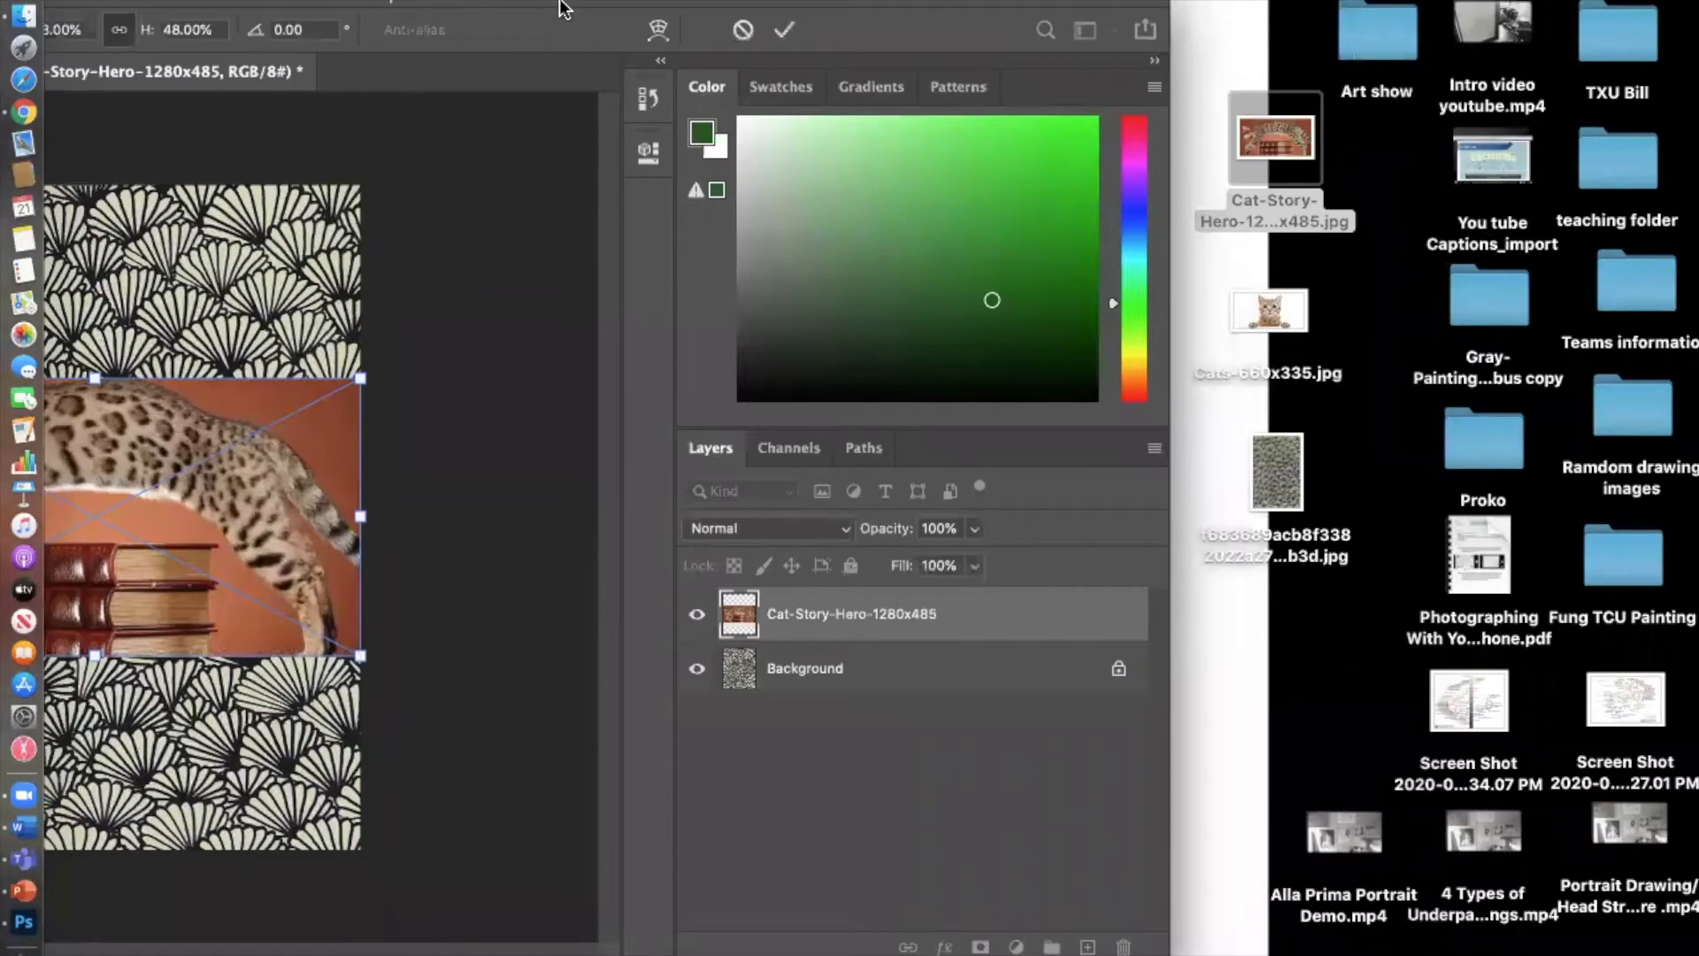
double_click(1037, 3)
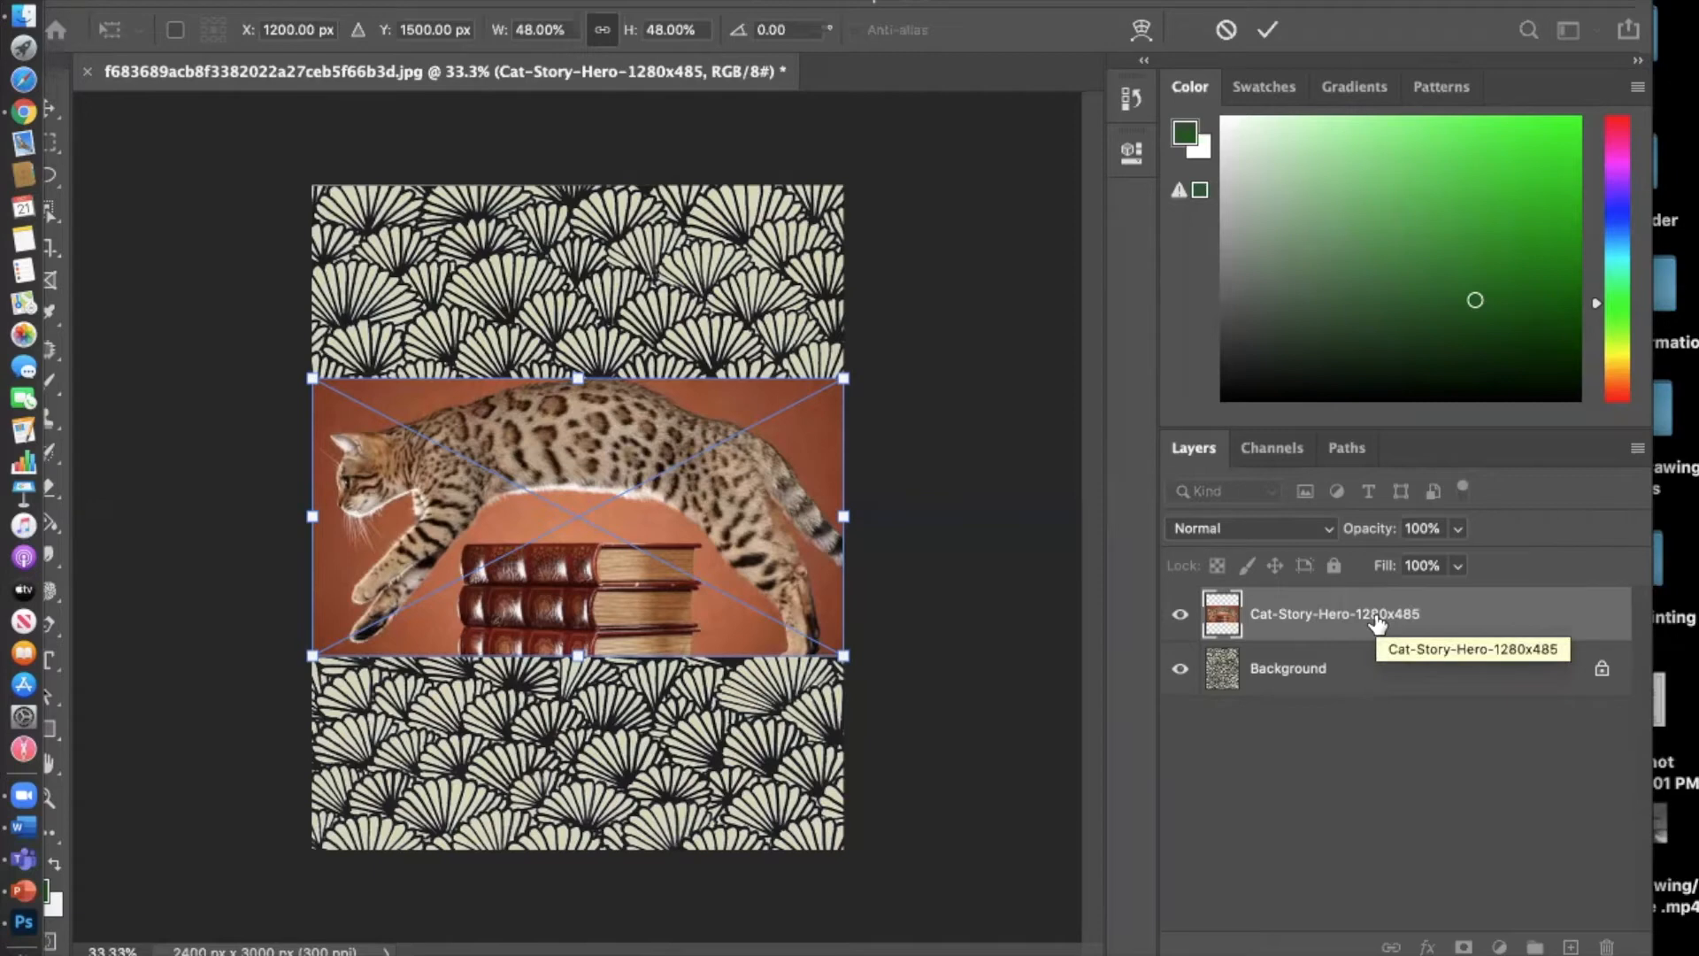
key("Return")
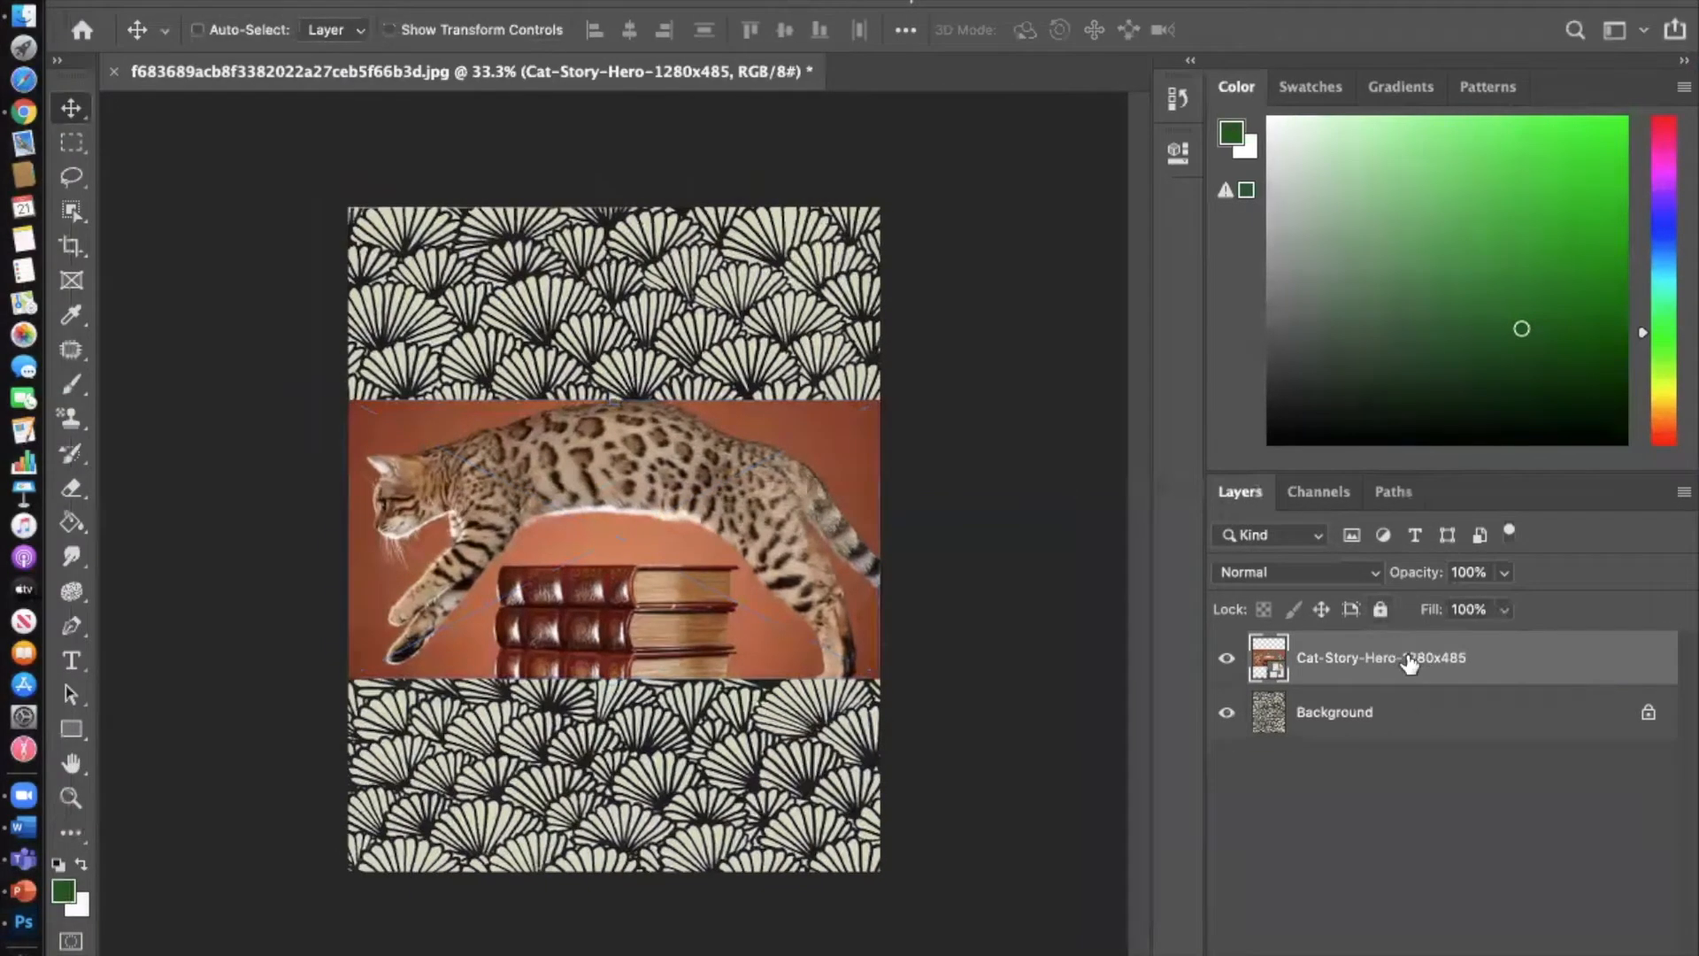
Step: Rename the Cat-Story-Hero-1280x485 layer as "1 cat"
double_click(1410, 659)
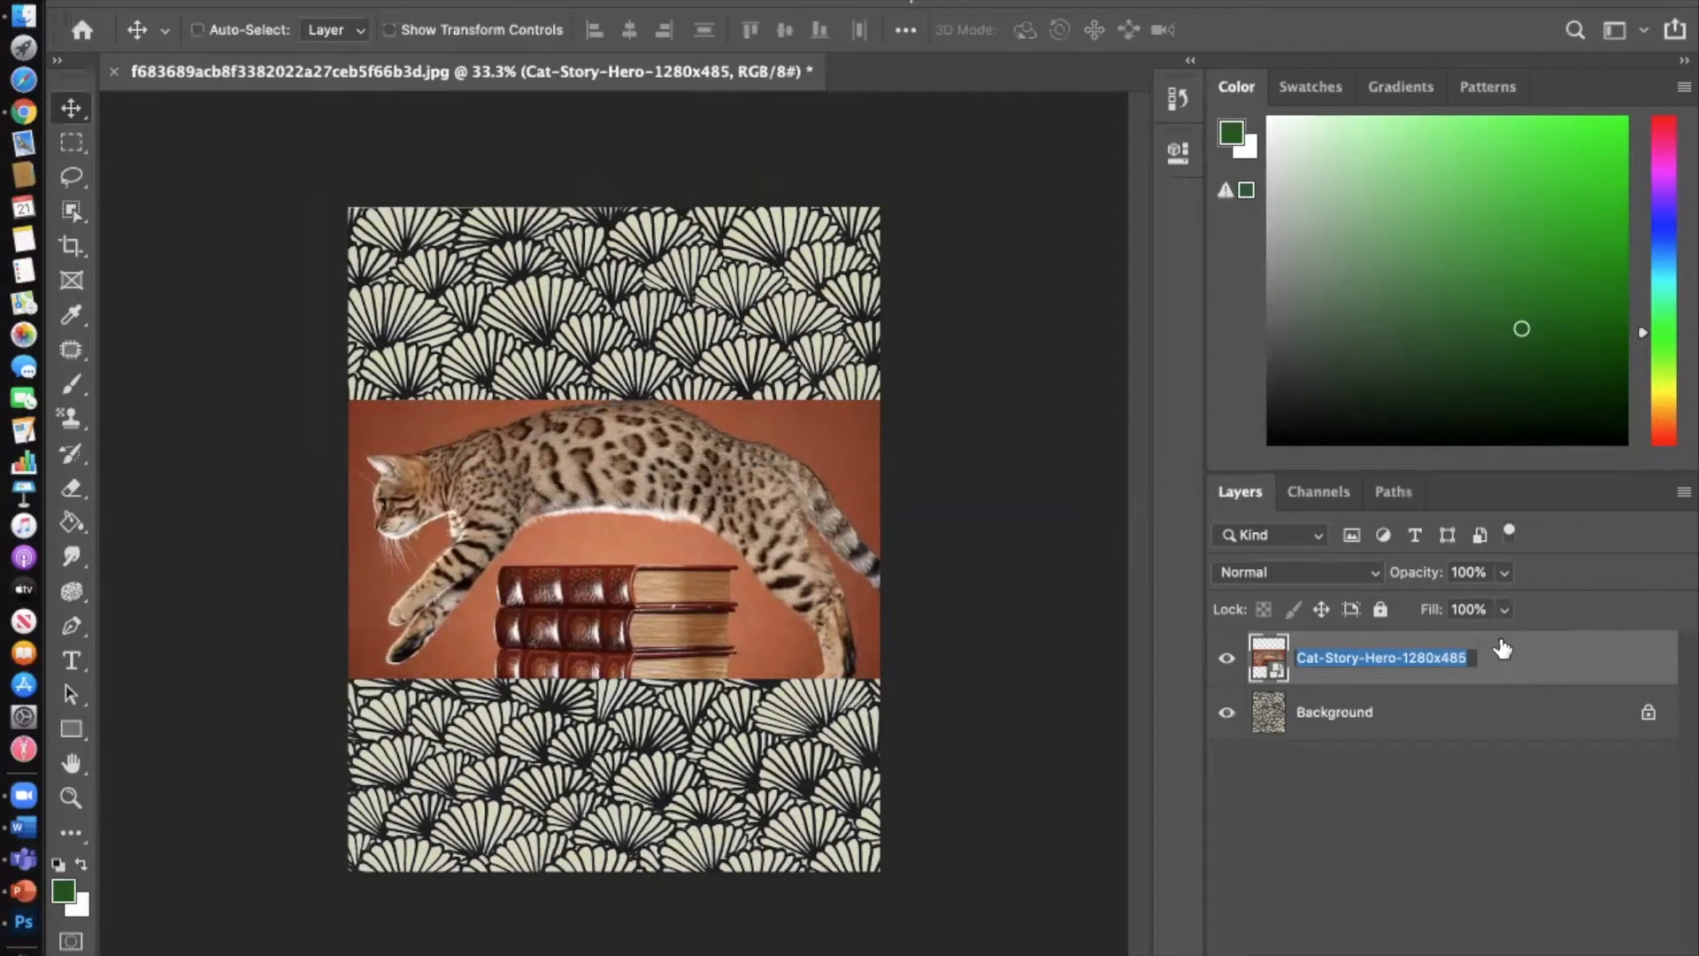
key("BackSpace")
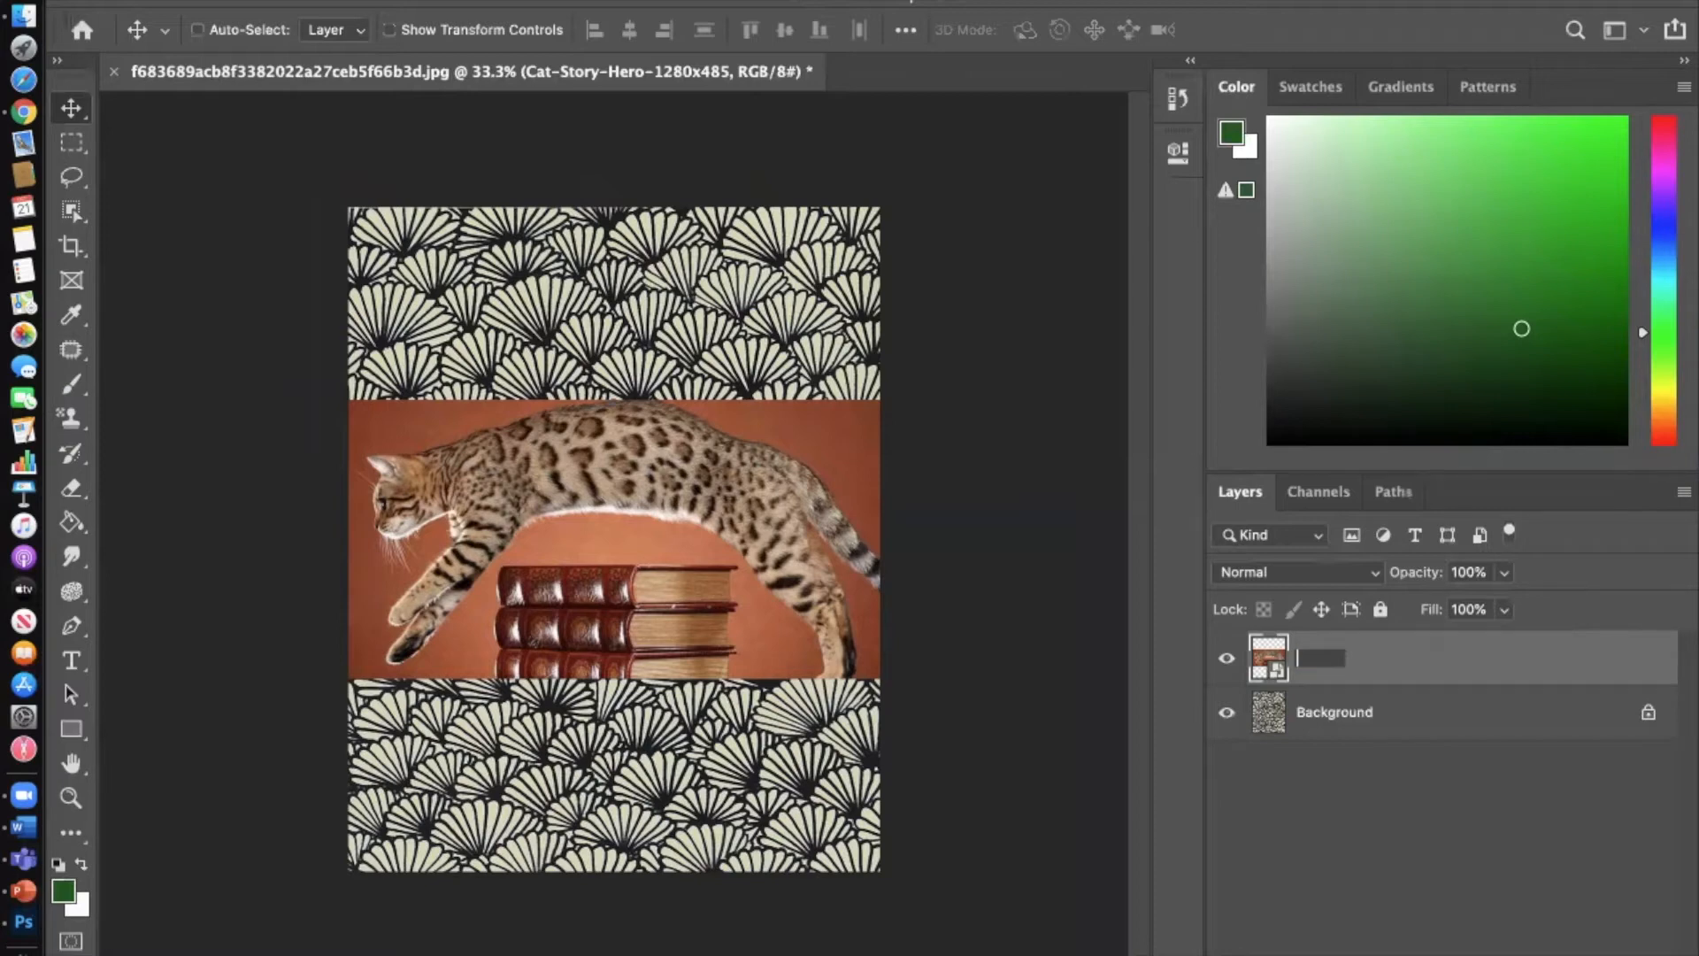
type("1 cat")
key("Return")
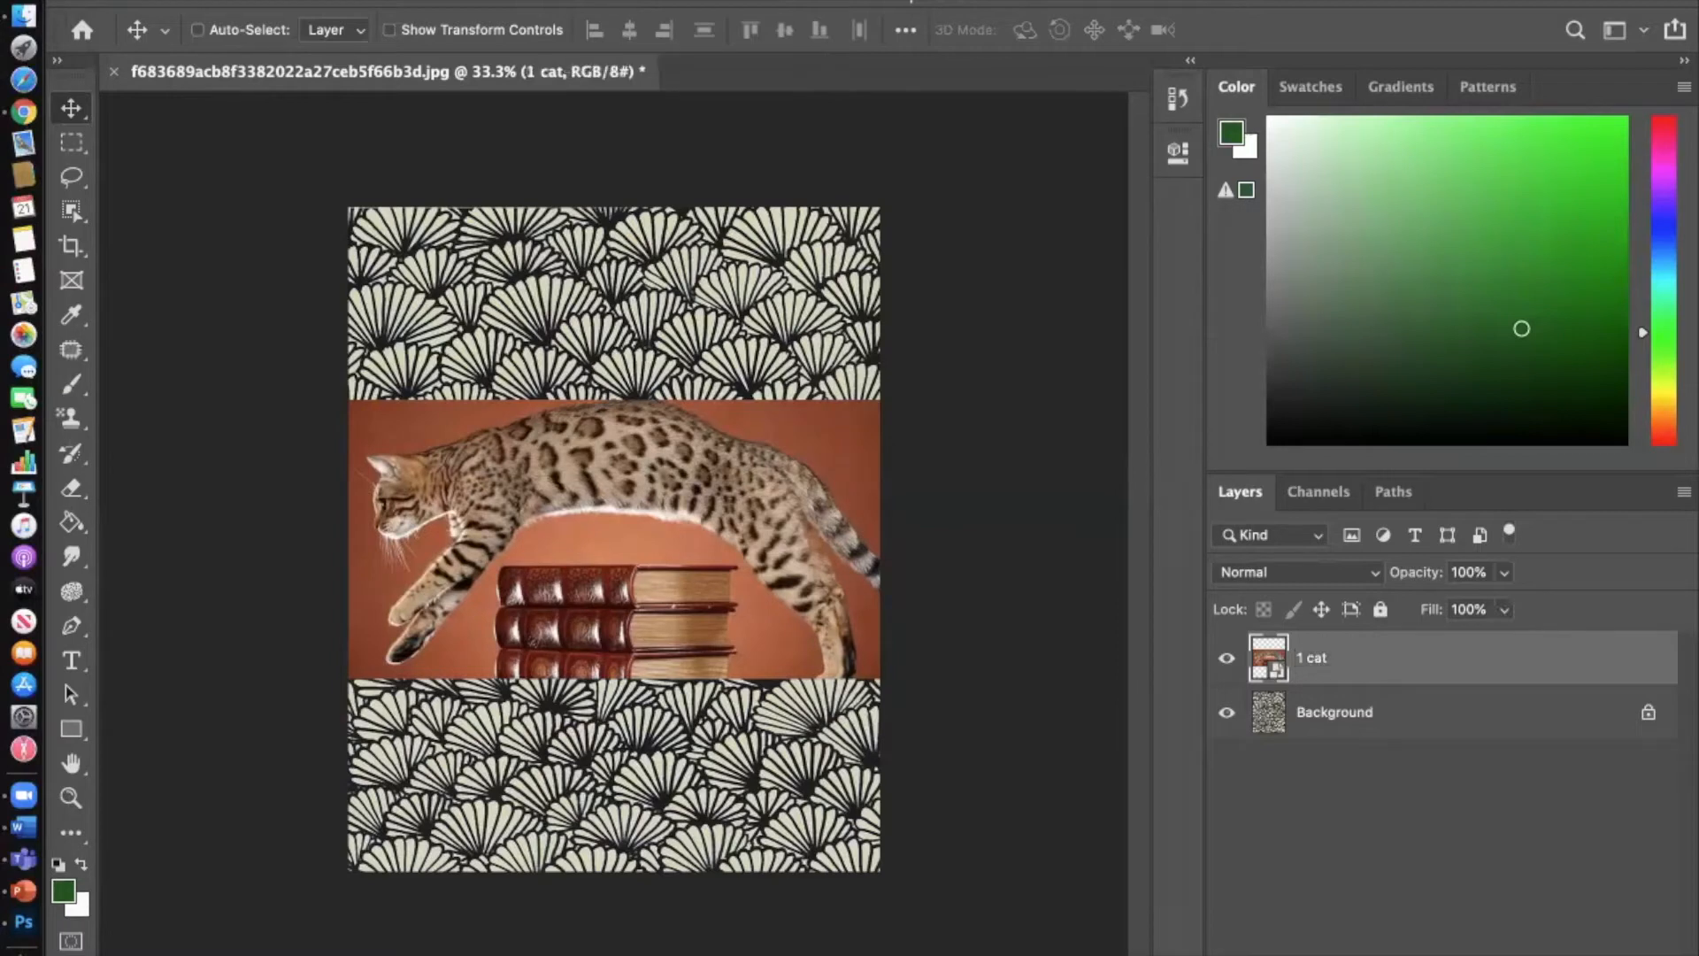
Step: Rasterize the "1 cat" layer
right_click(1381, 668)
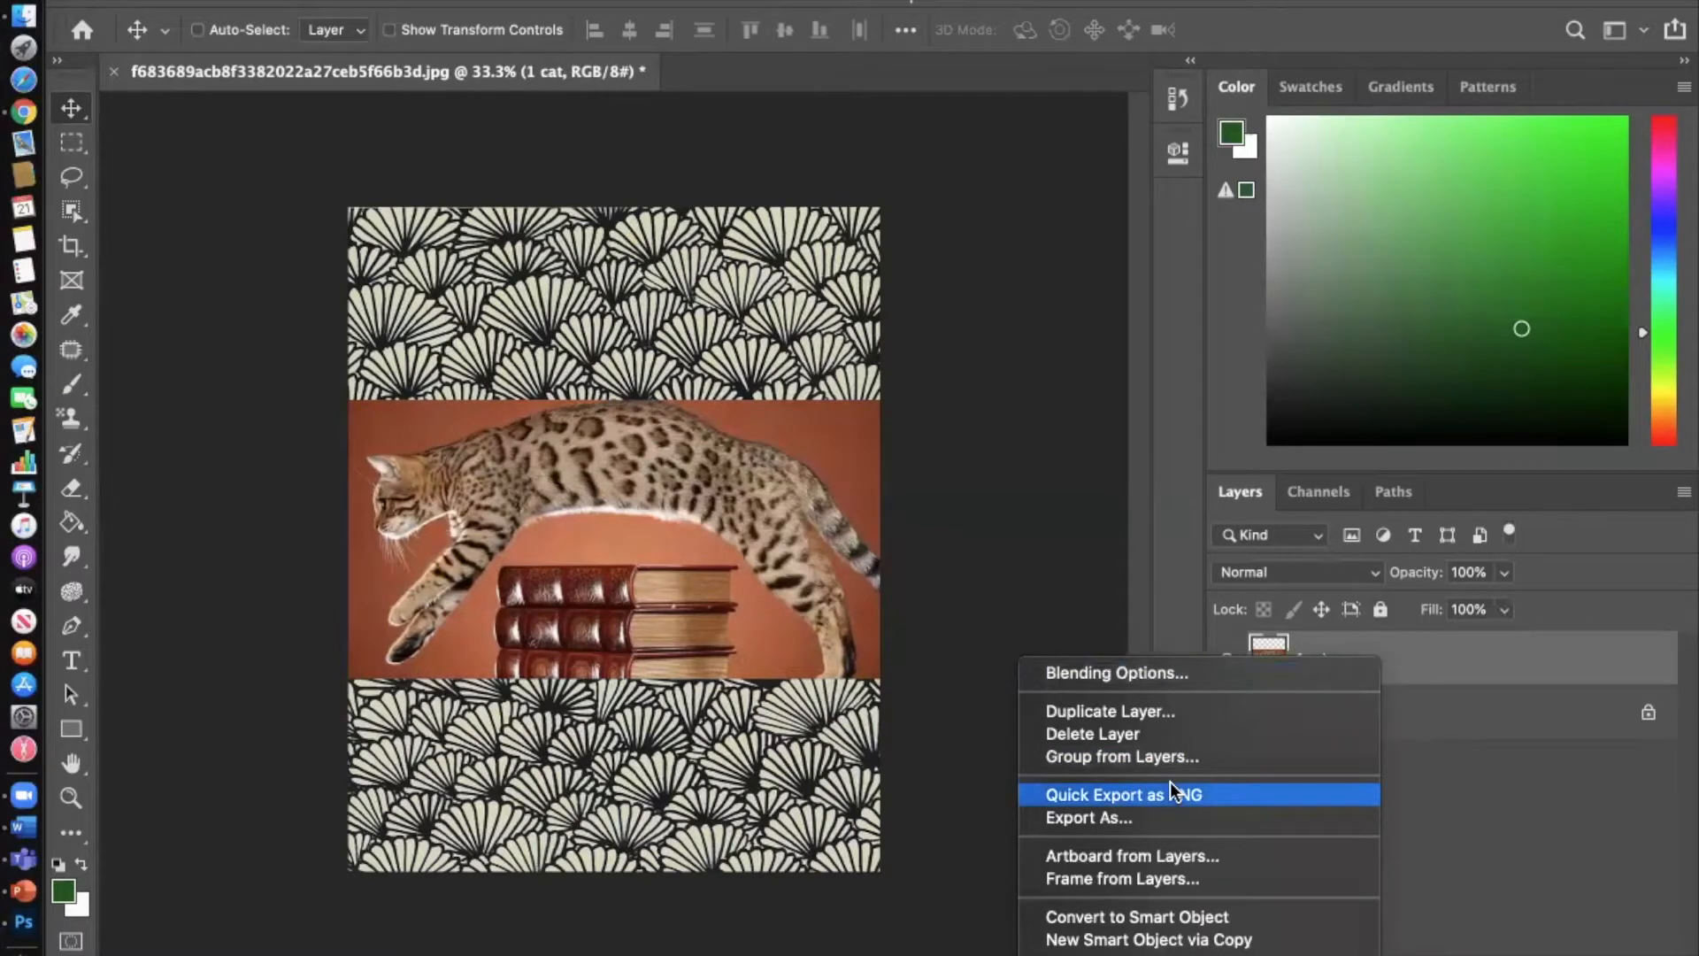
scroll(1172, 791, "down", 10)
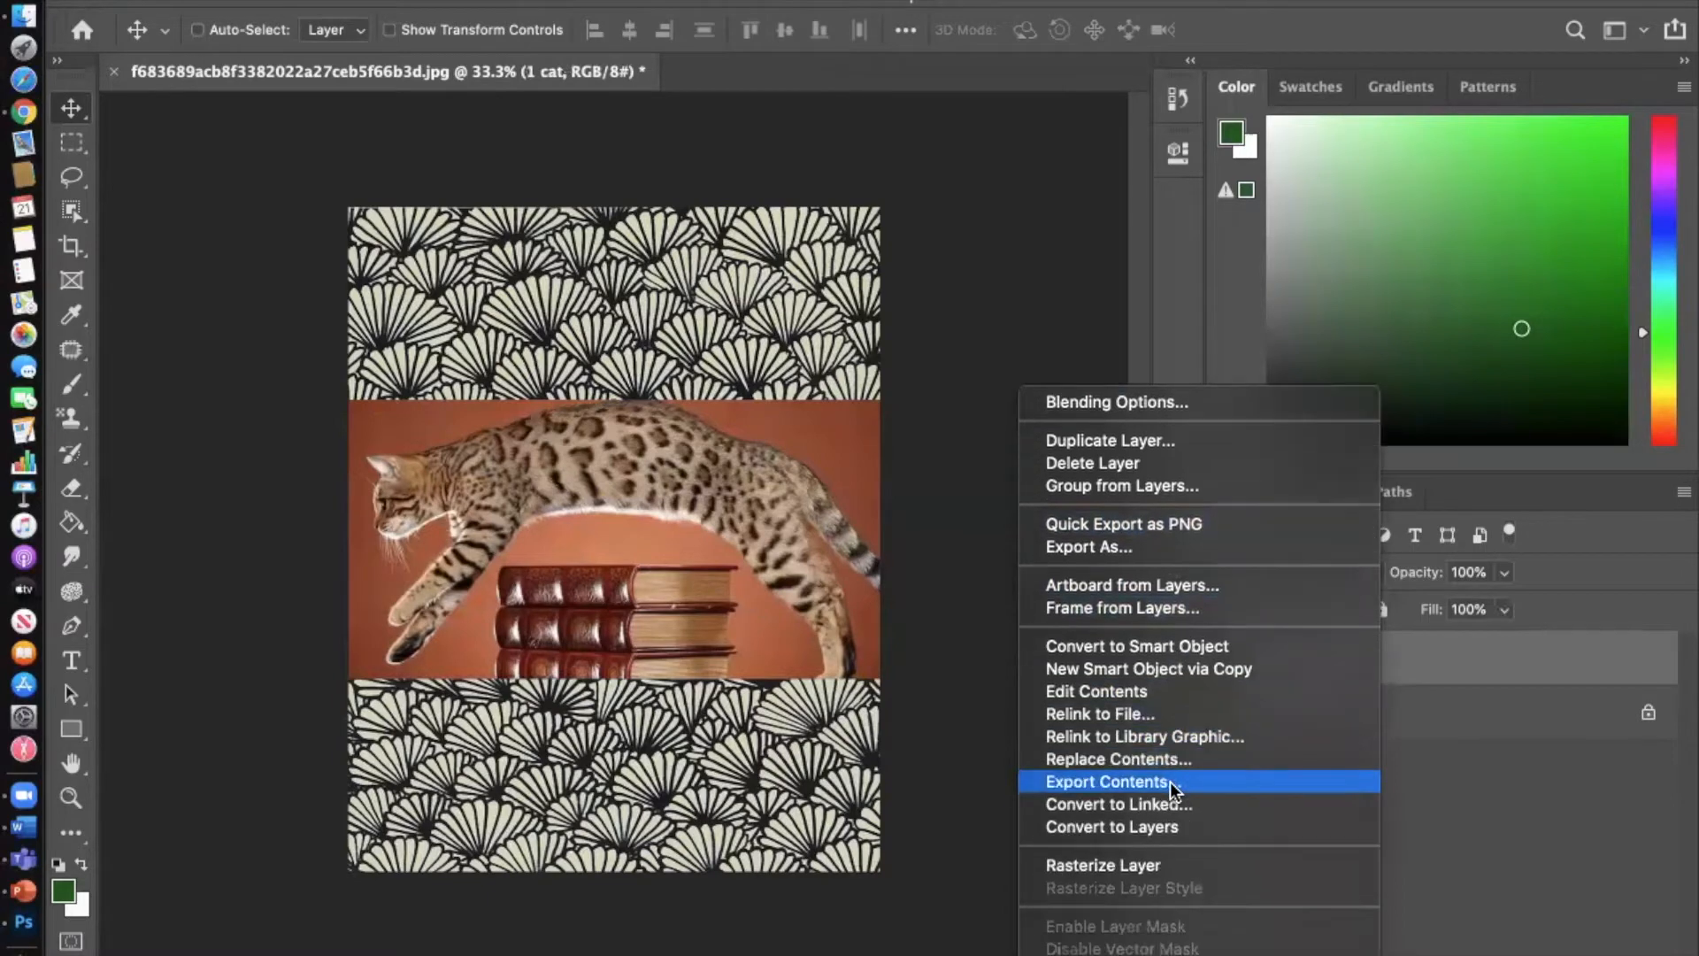
scroll(1172, 790, "down", 2)
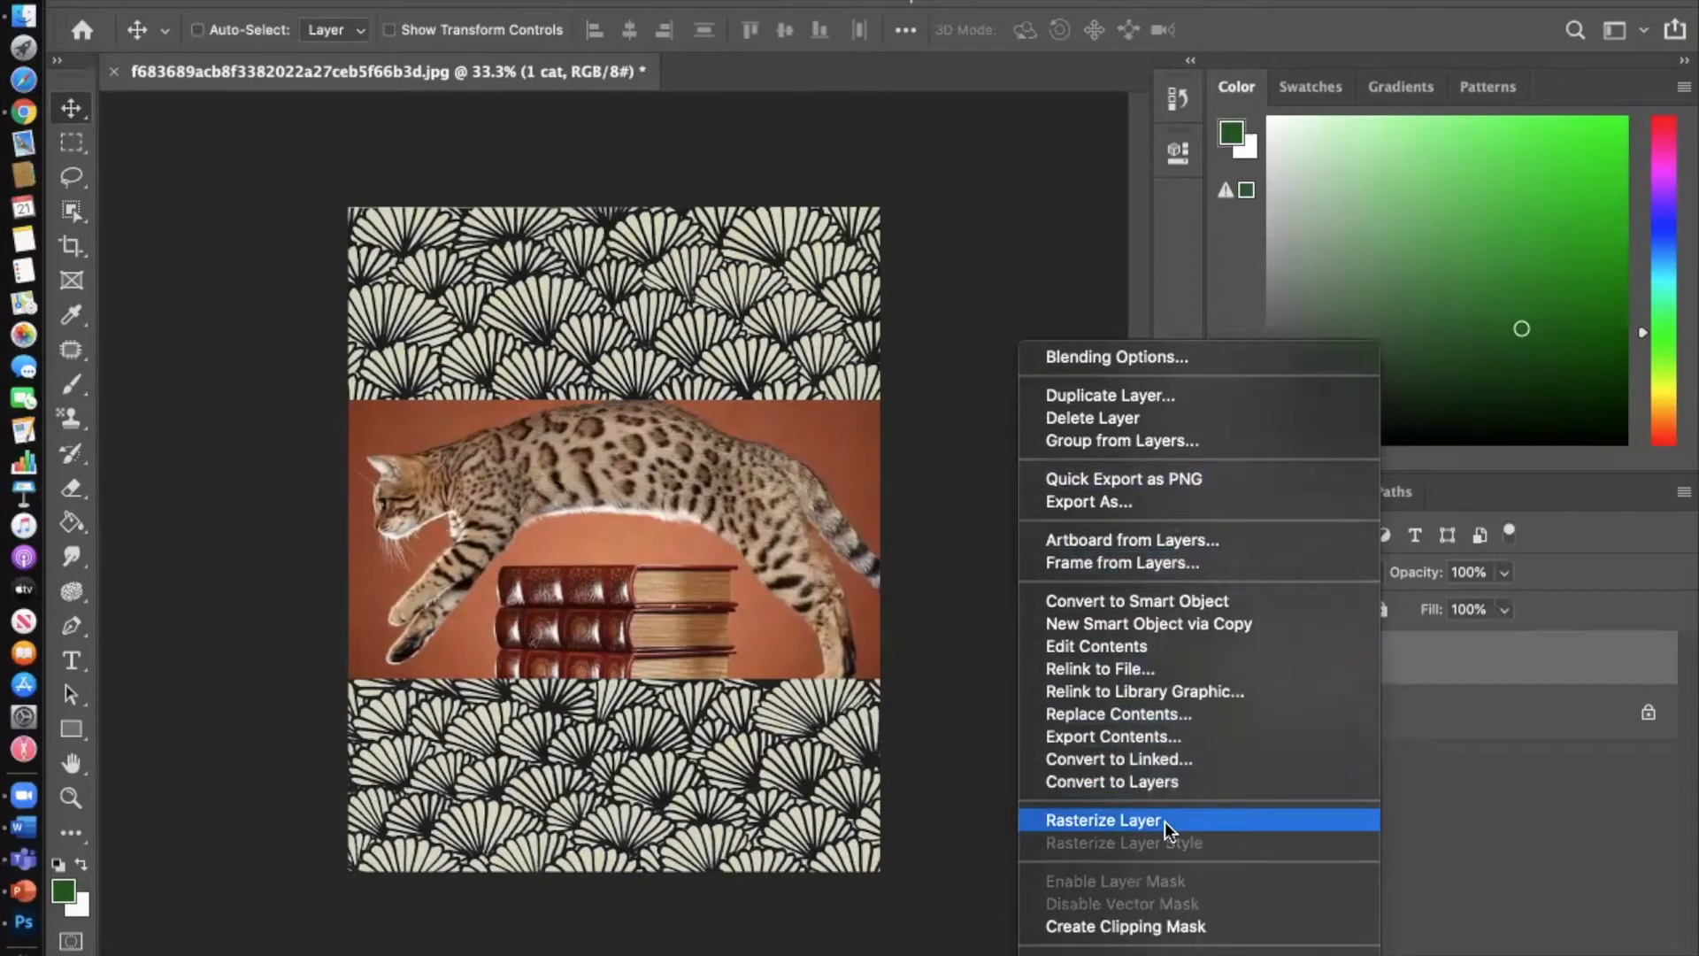
left_click(1166, 821)
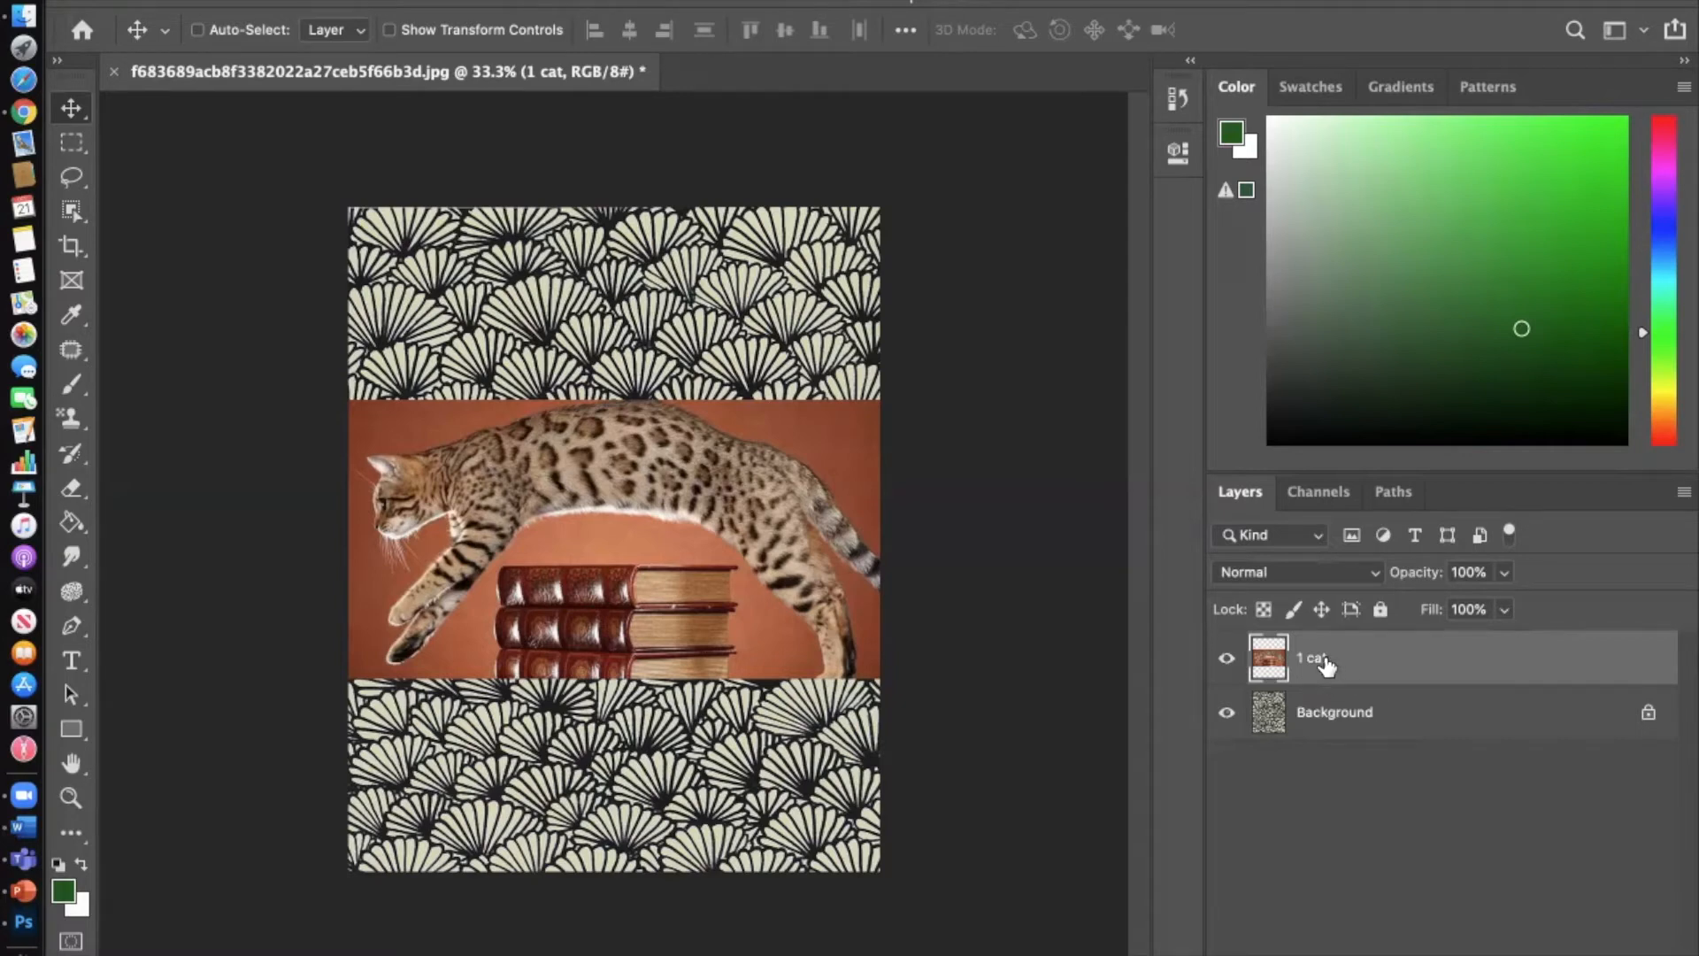
right_click(1411, 669)
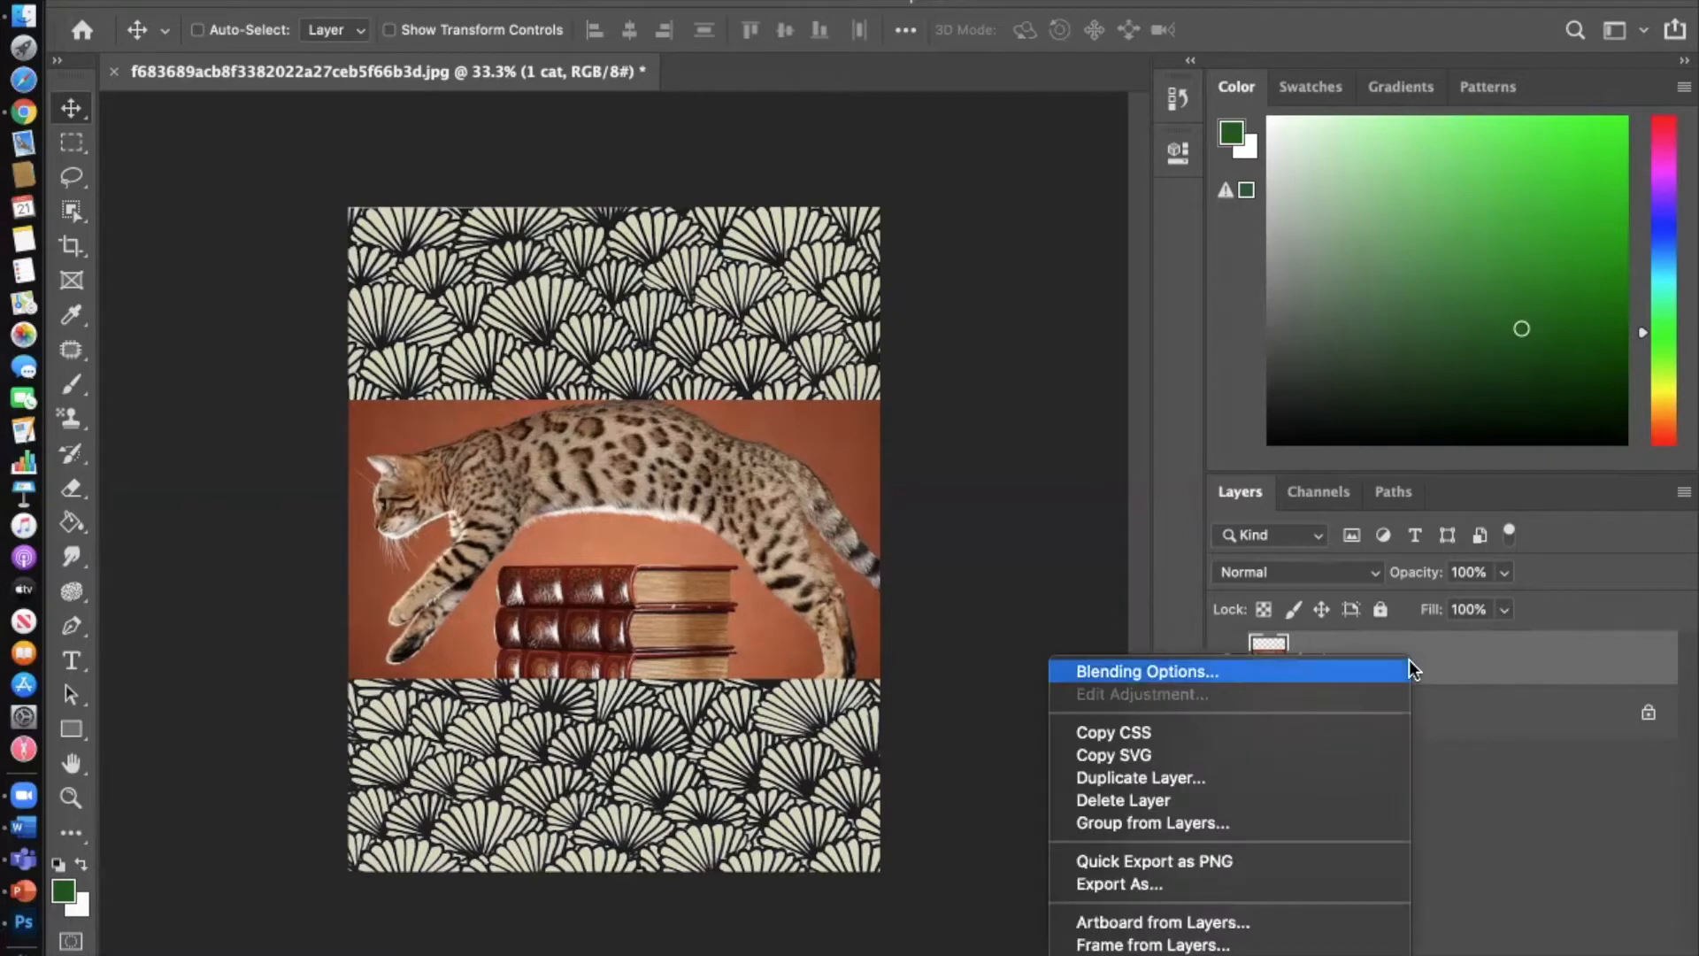
scroll(1236, 827, "down", 3)
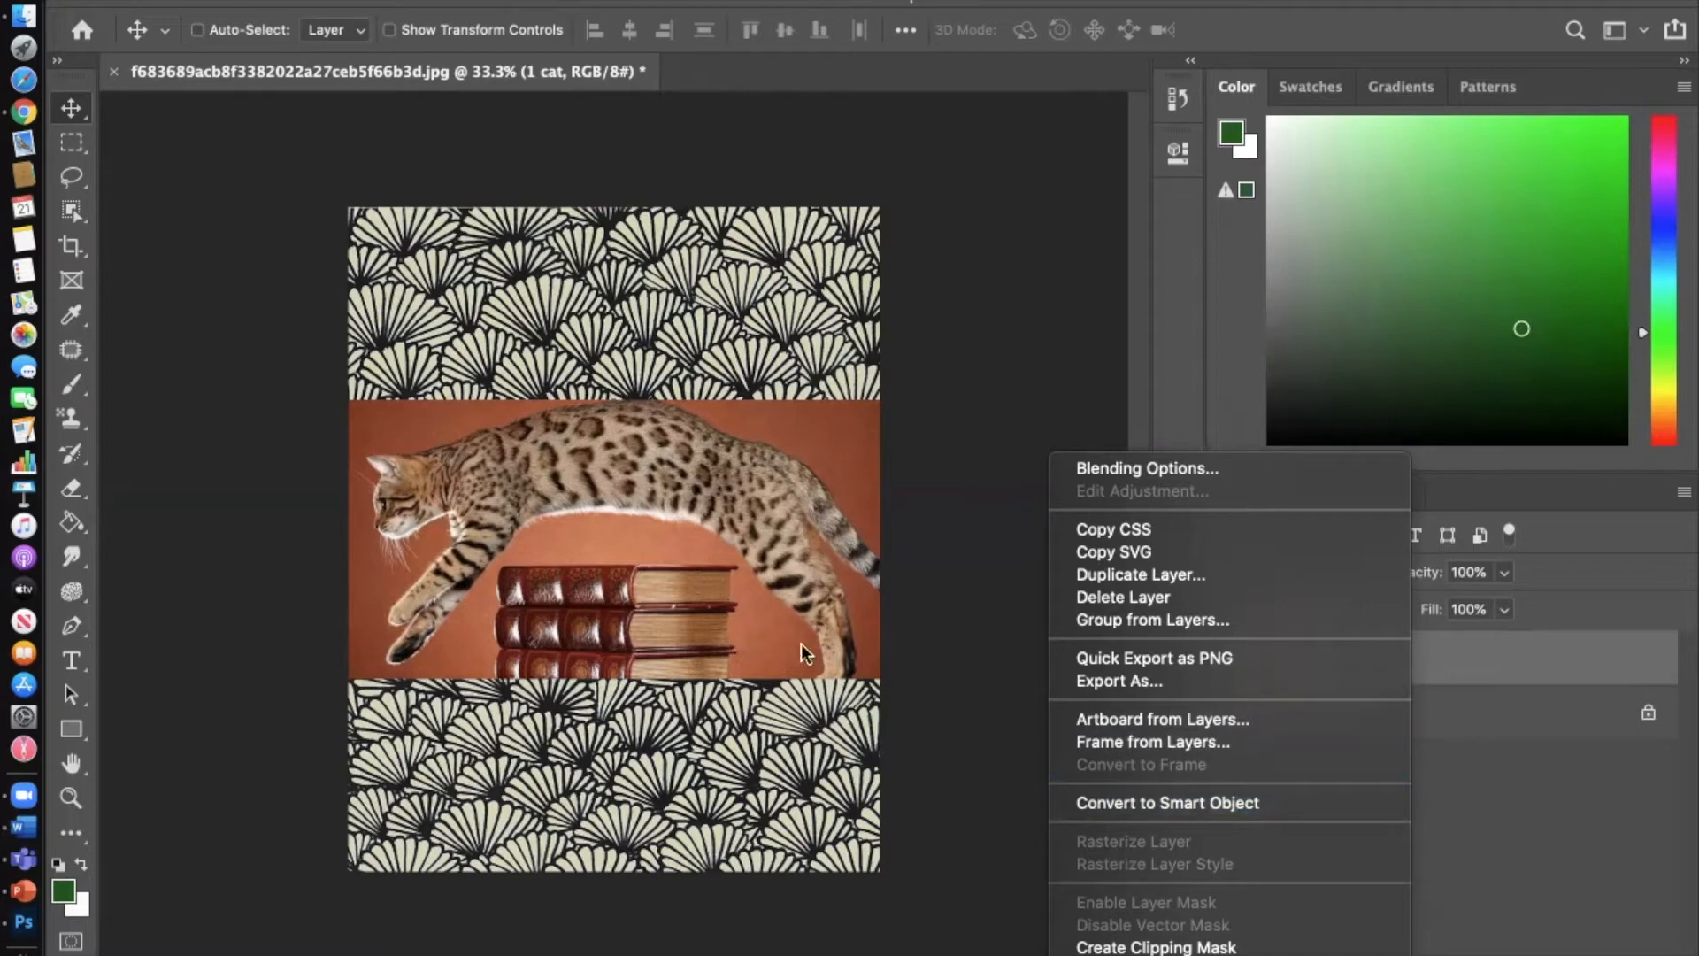
left_click(764, 659)
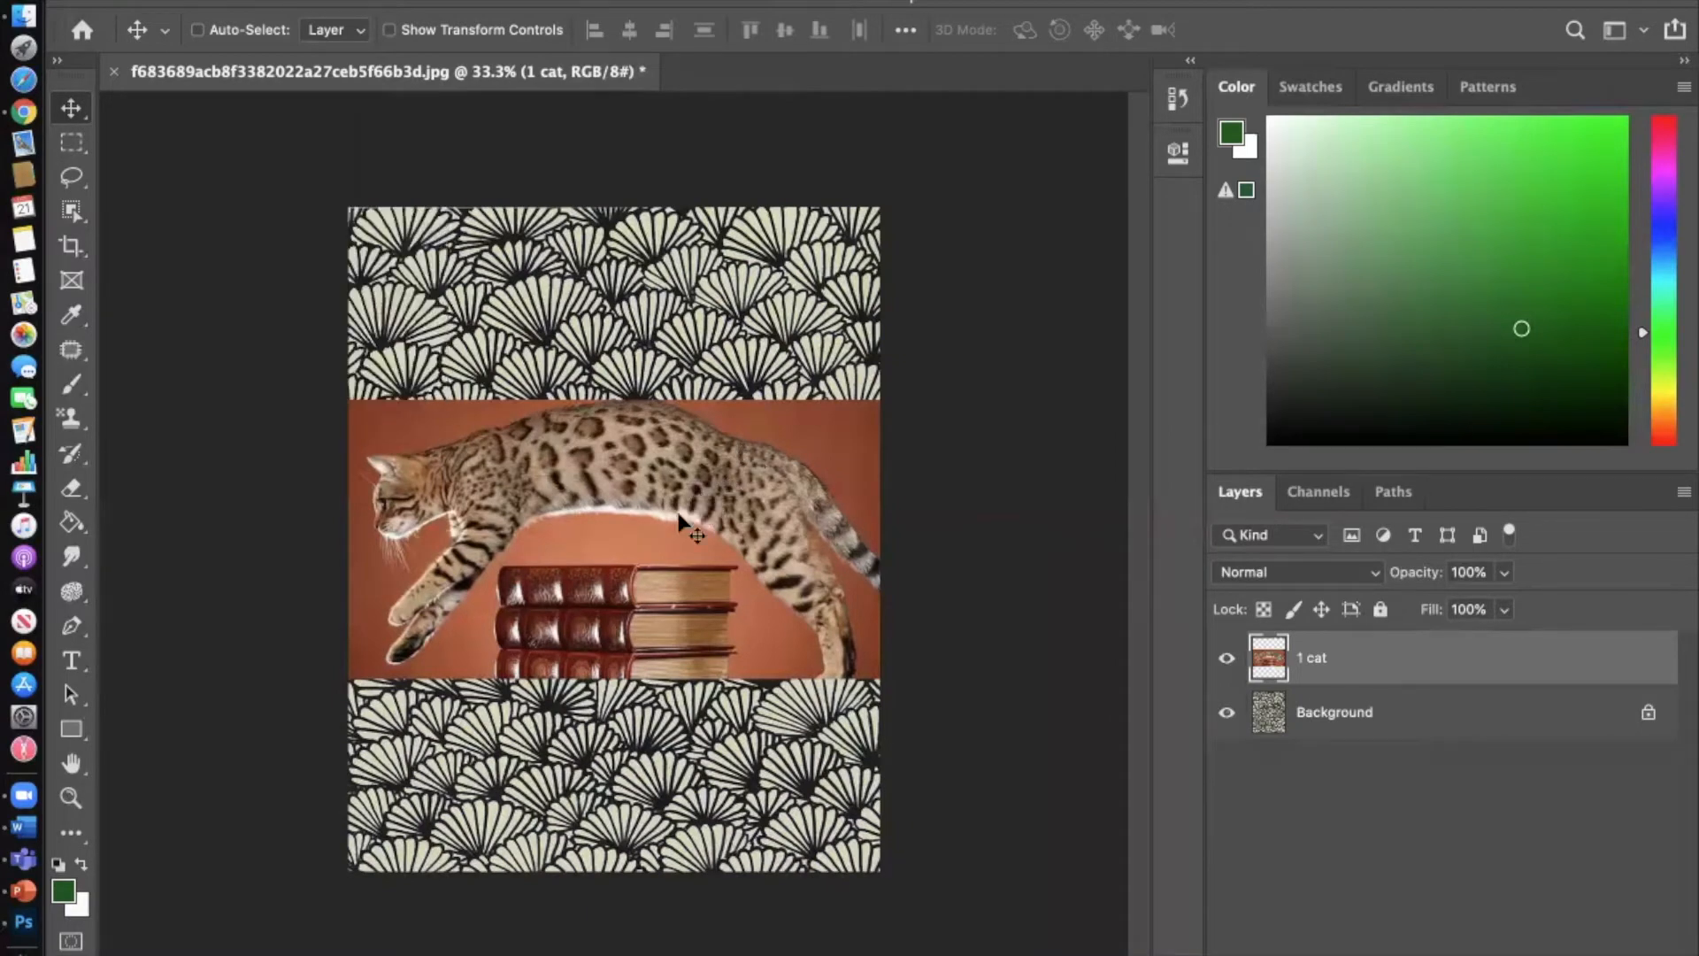
Step: Move the "1 cat" layer slightly down over the pattern background
left_click_drag(677, 531, 677, 568)
left_click_drag(671, 559, 673, 538)
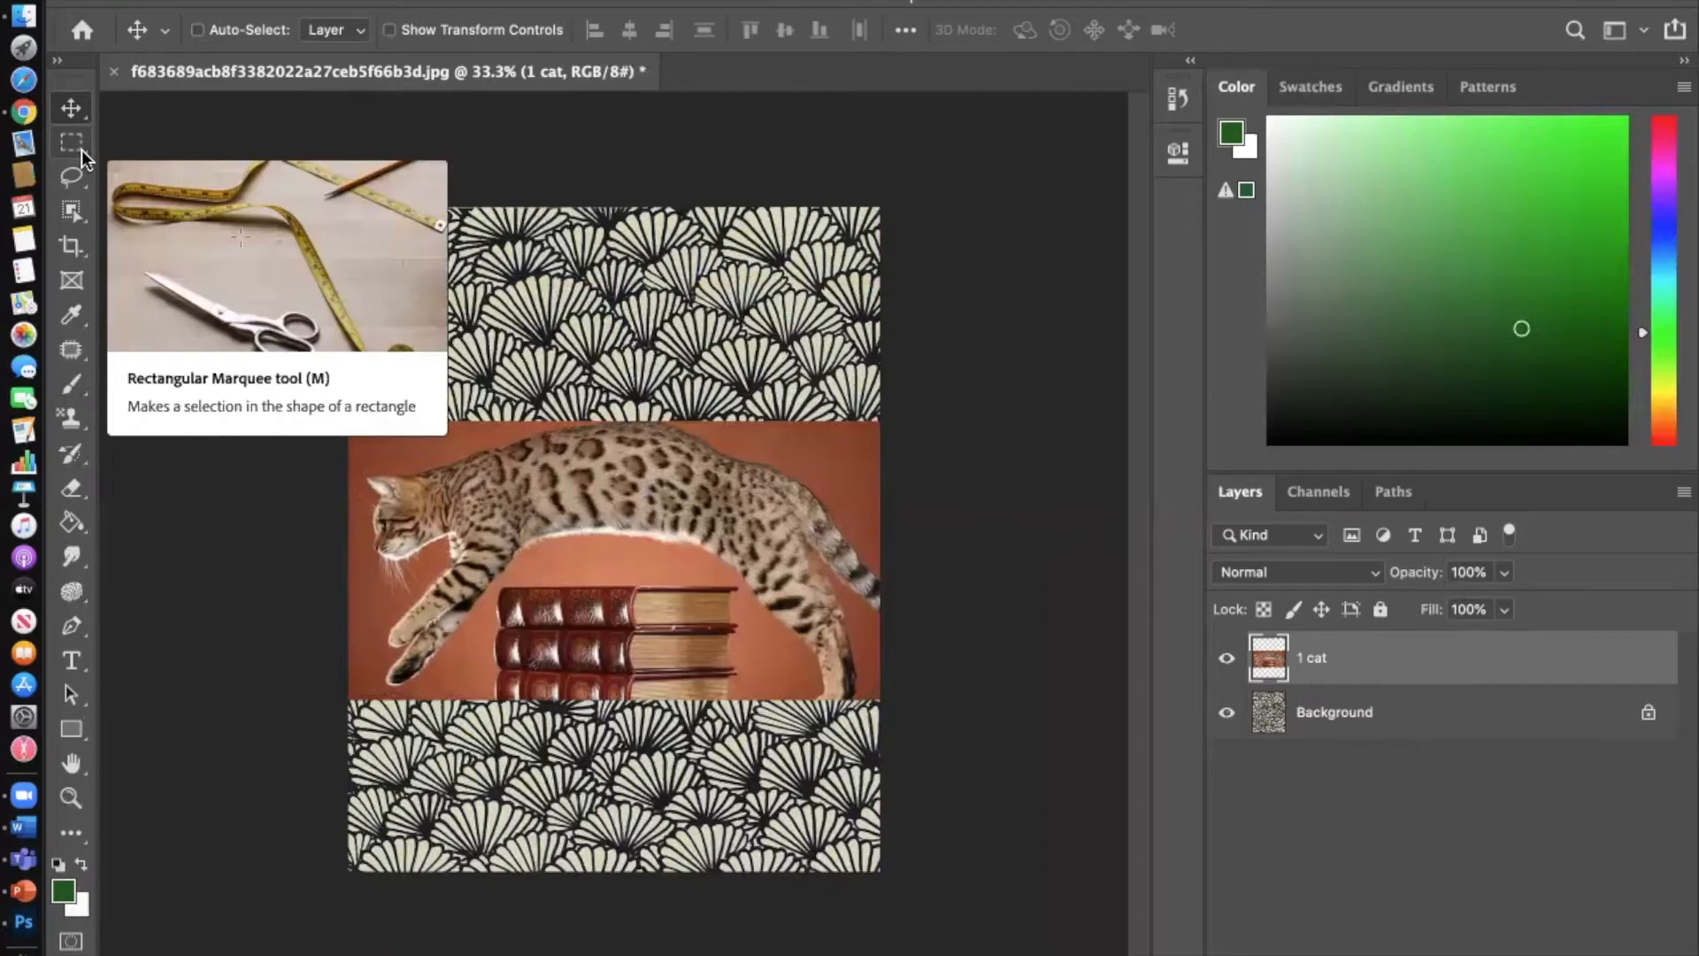
Step: Try cutting the cat's head out of the "1 cat" layer with an Elliptical Marquee selection, and undo the deletion
left_click(82, 150)
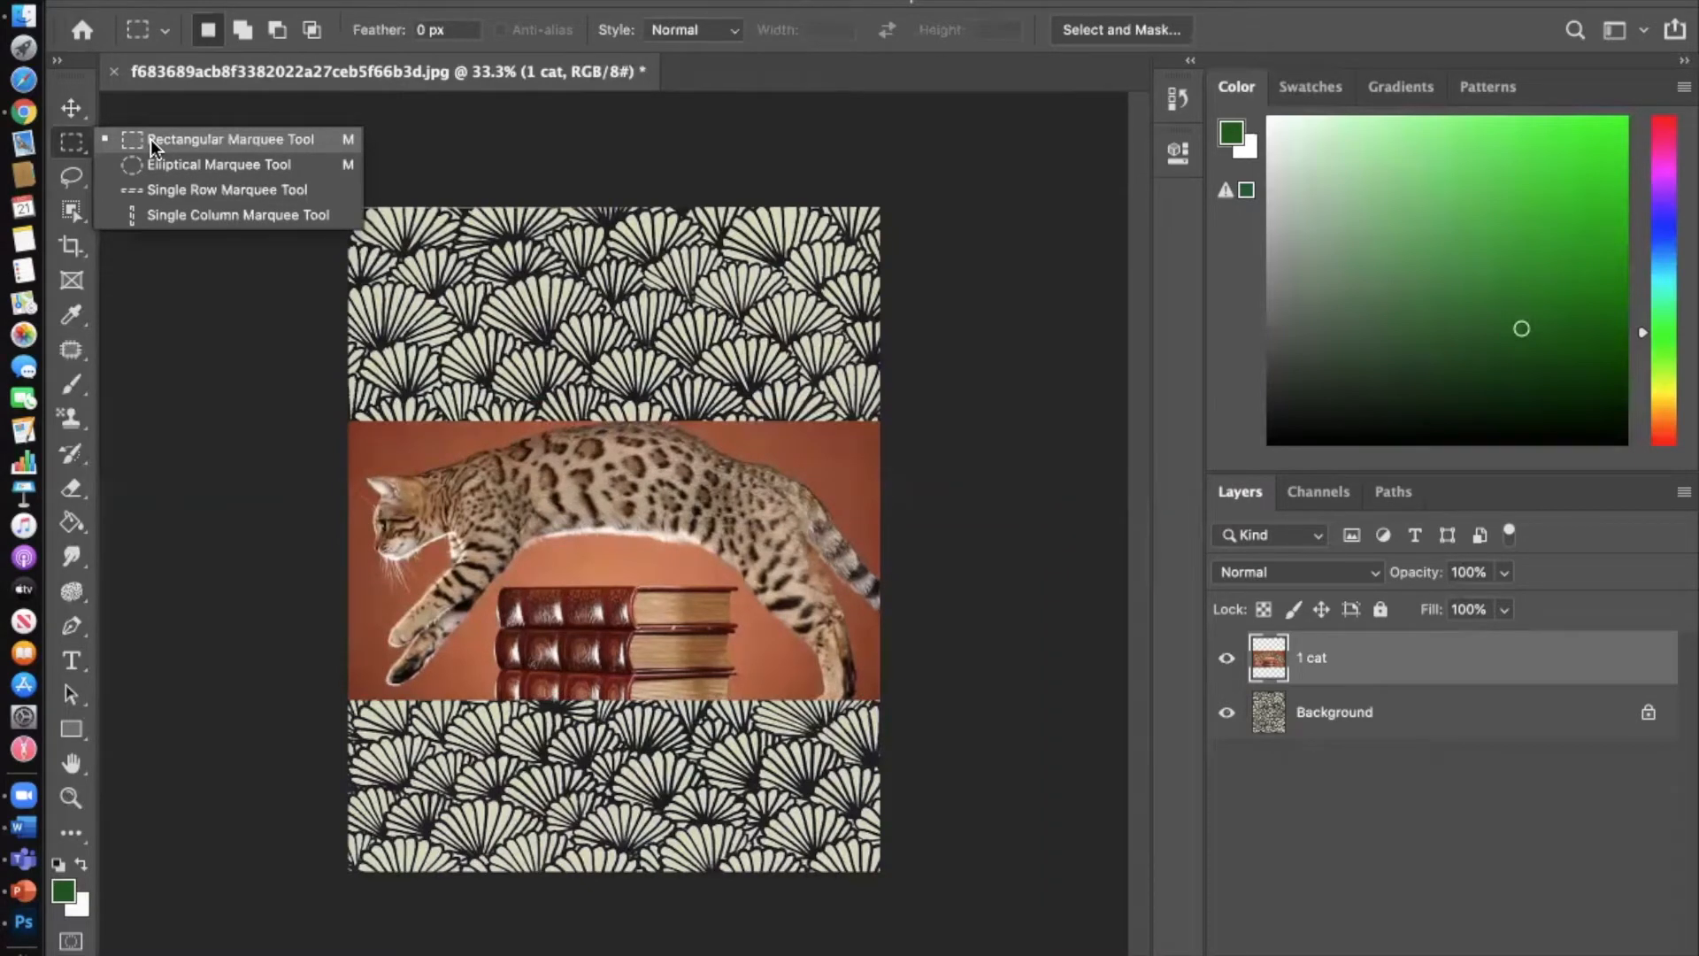
left_click(152, 161)
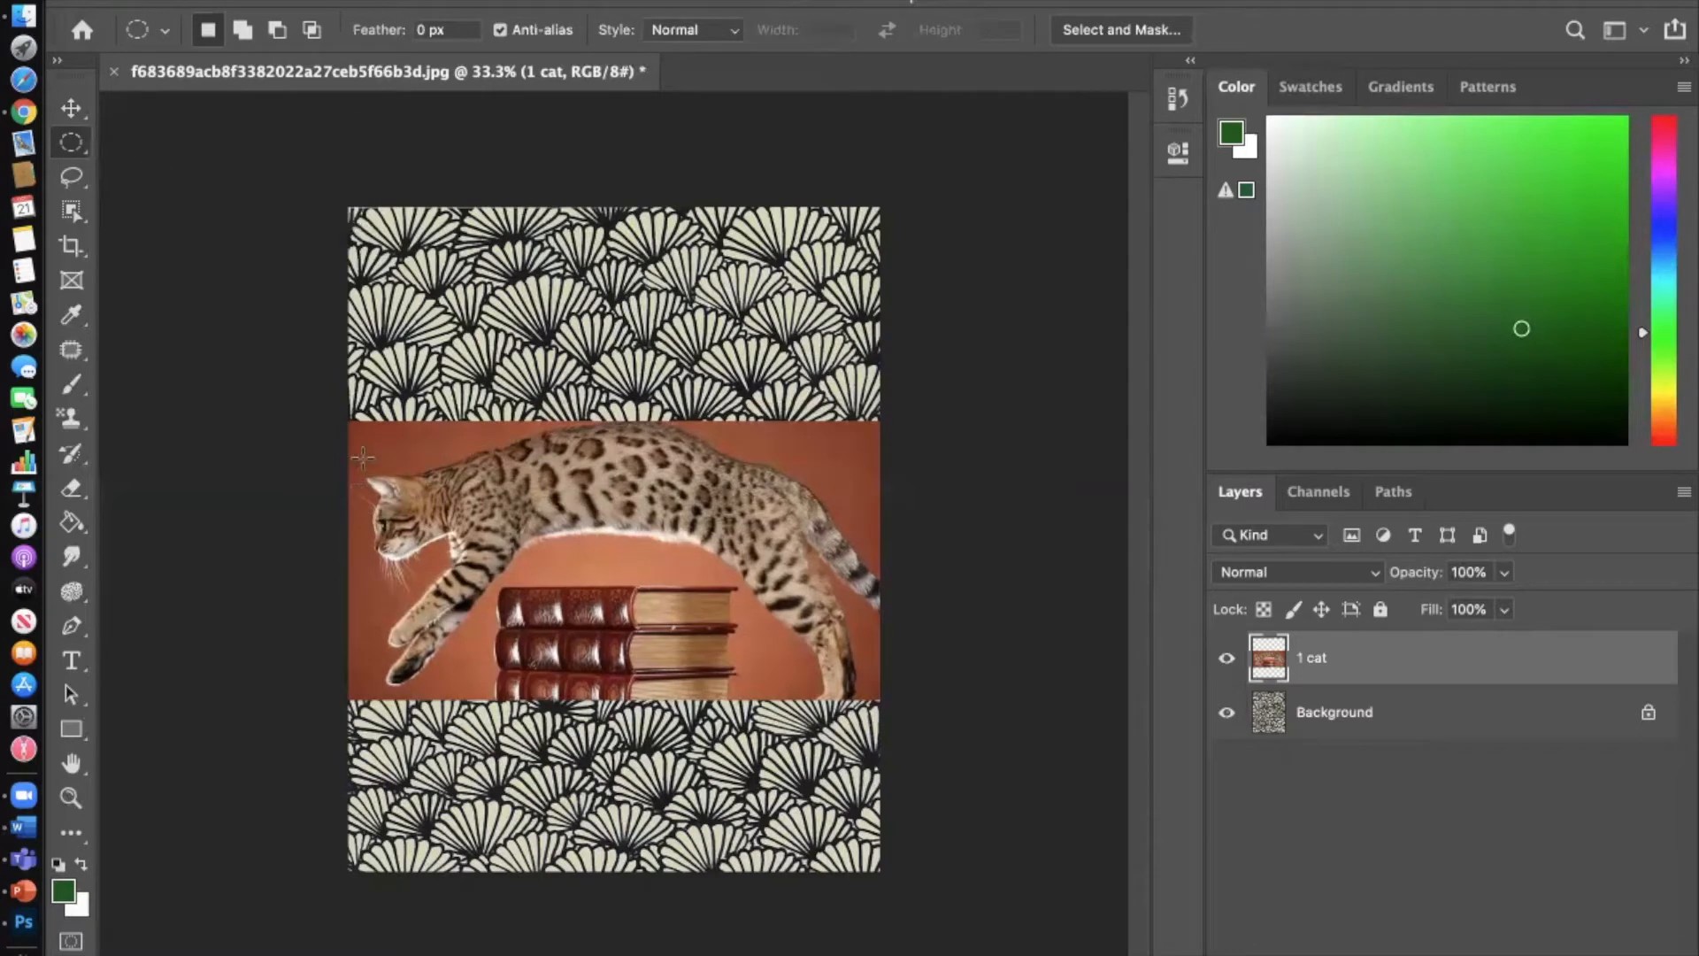
left_click_drag(368, 456, 469, 563)
key("Delete")
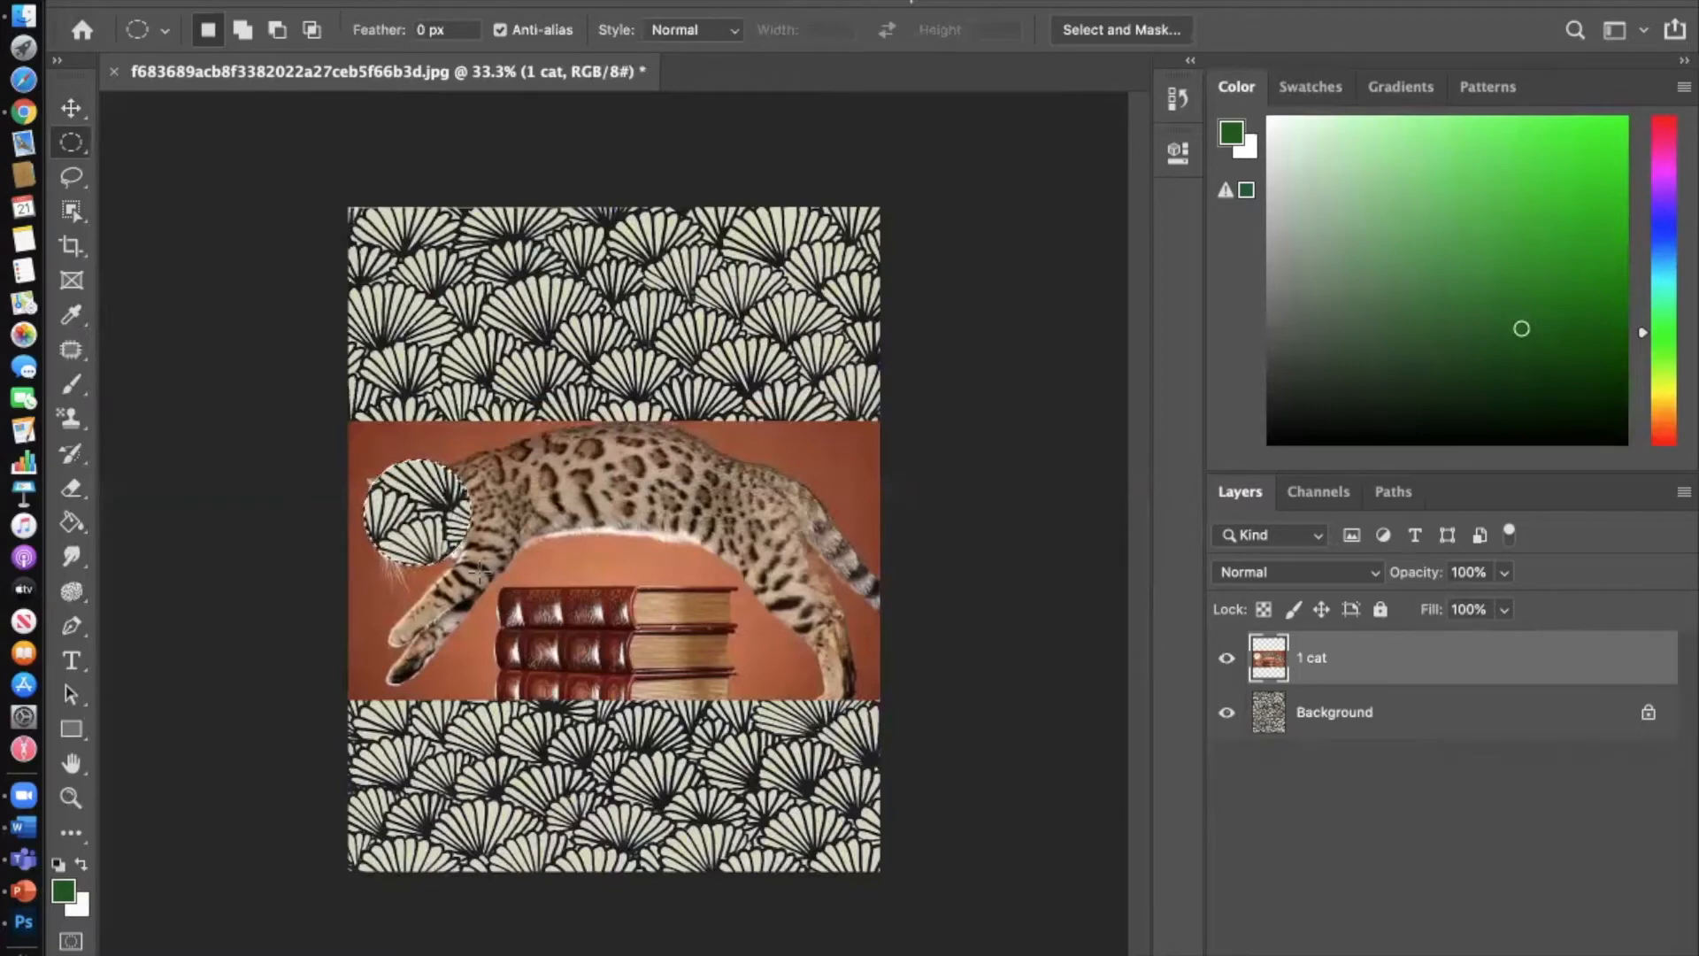
key("super+z")
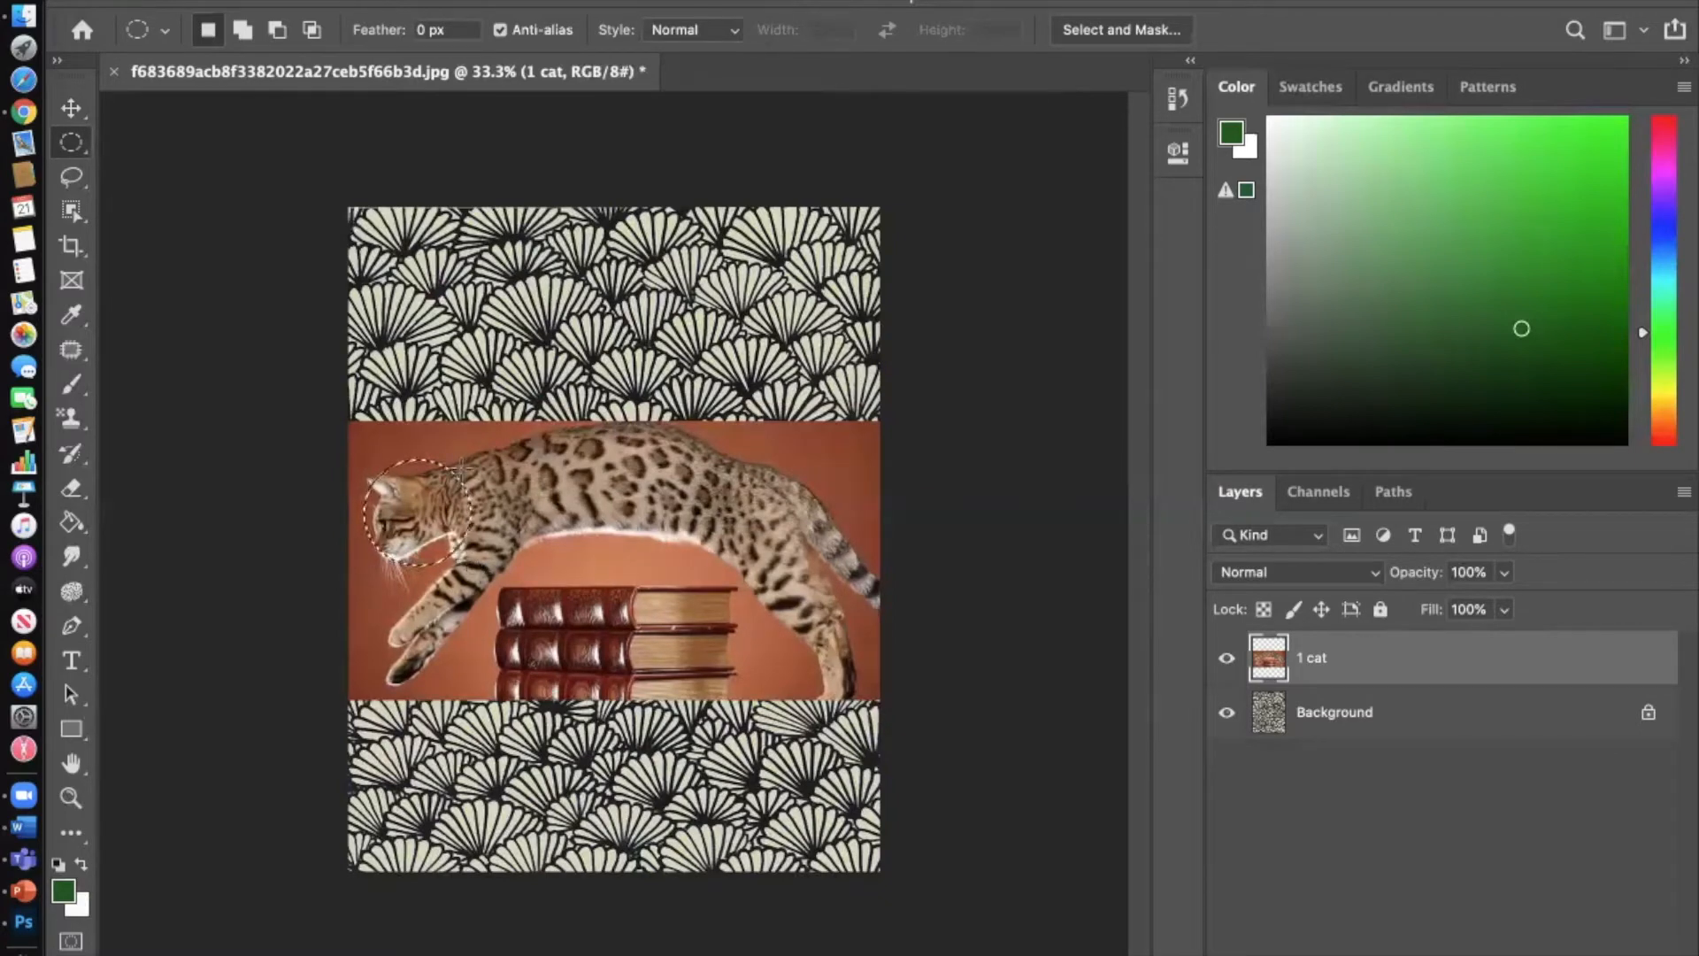
Step: Invert the elliptical head selection and try deleting everything around the head, undo the deletion and deselect
right_click(502, 495)
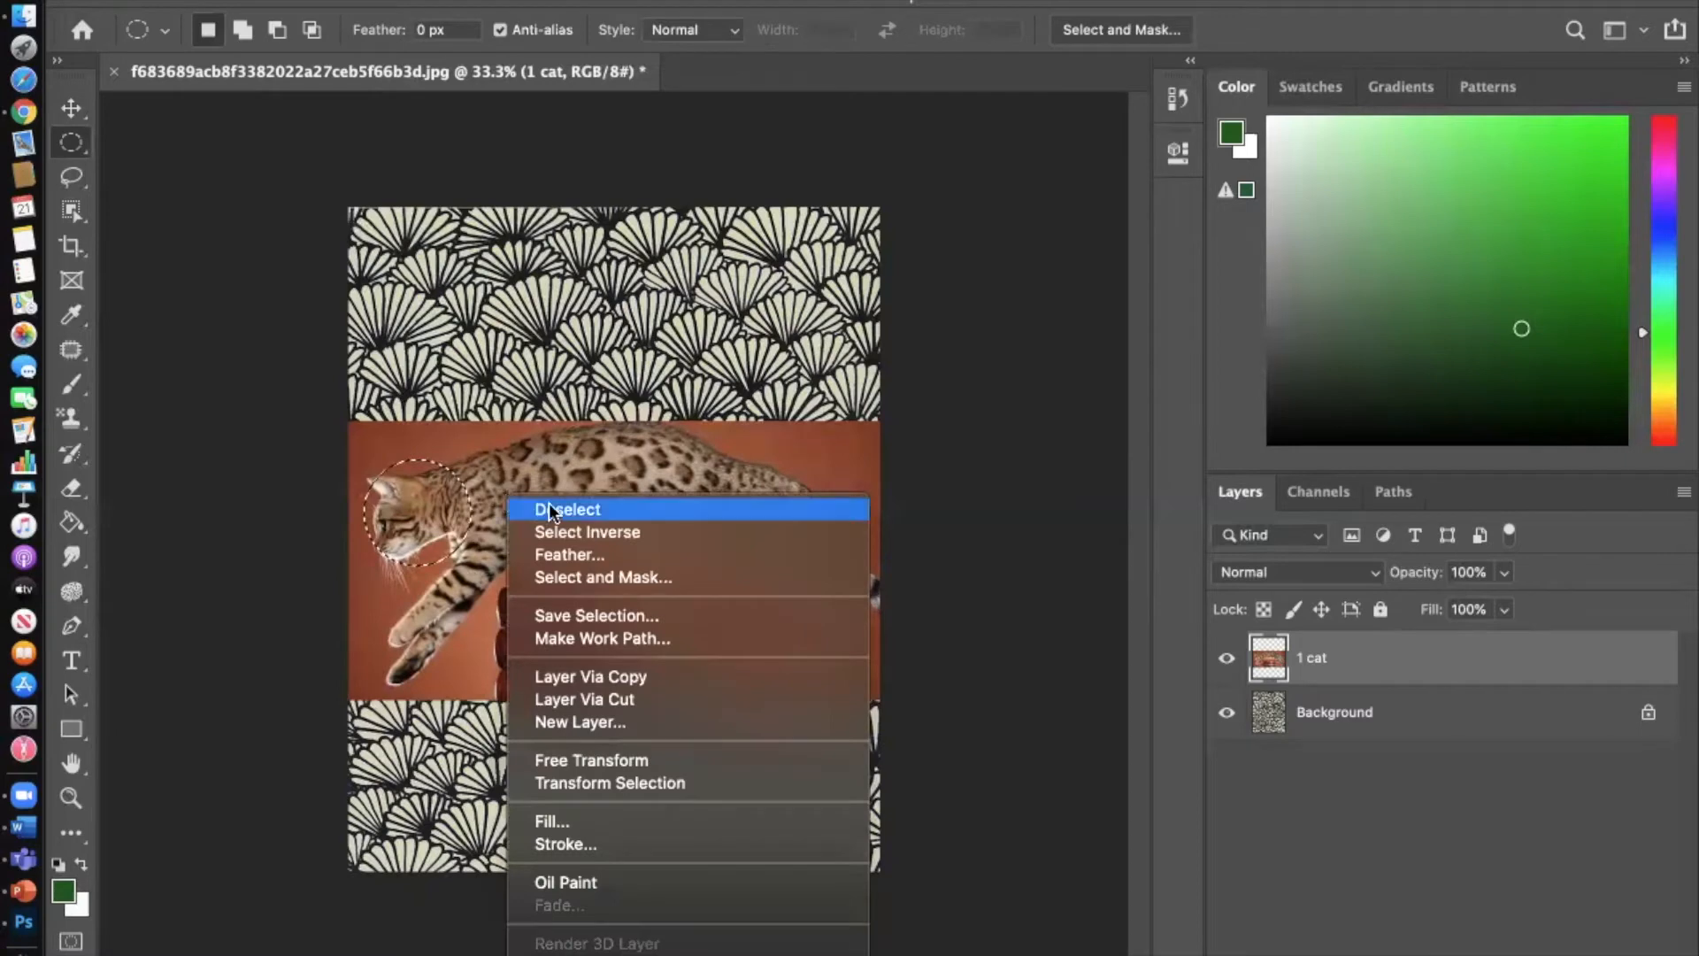
left_click(588, 531)
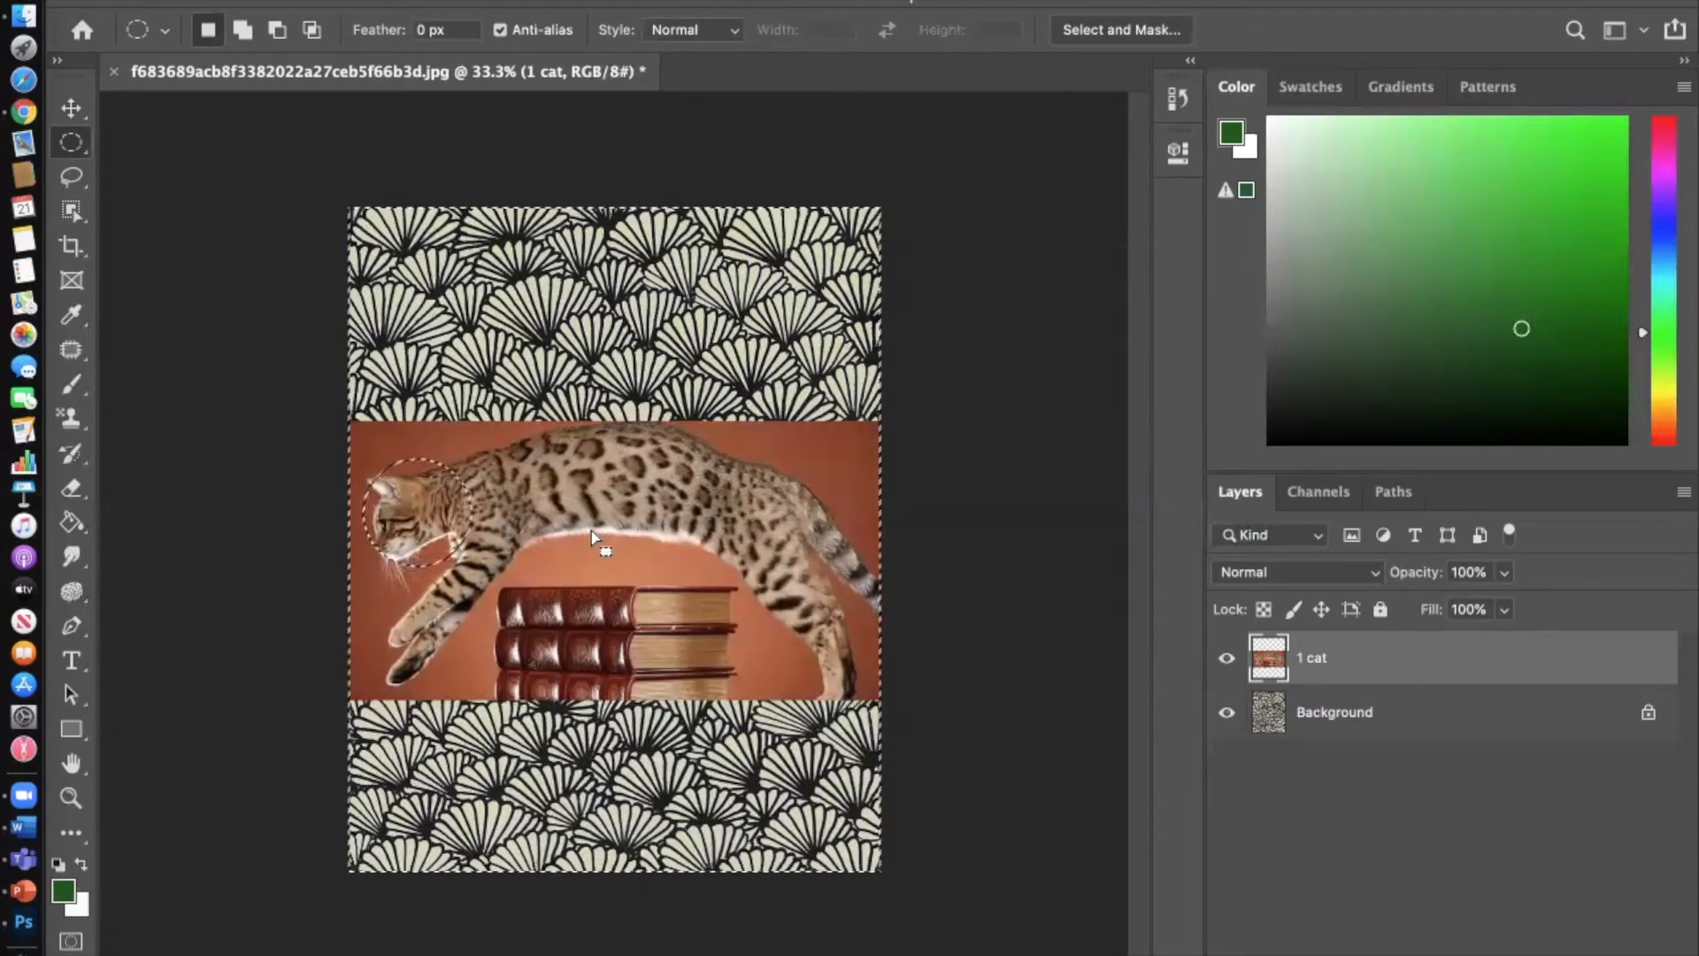
key("Delete")
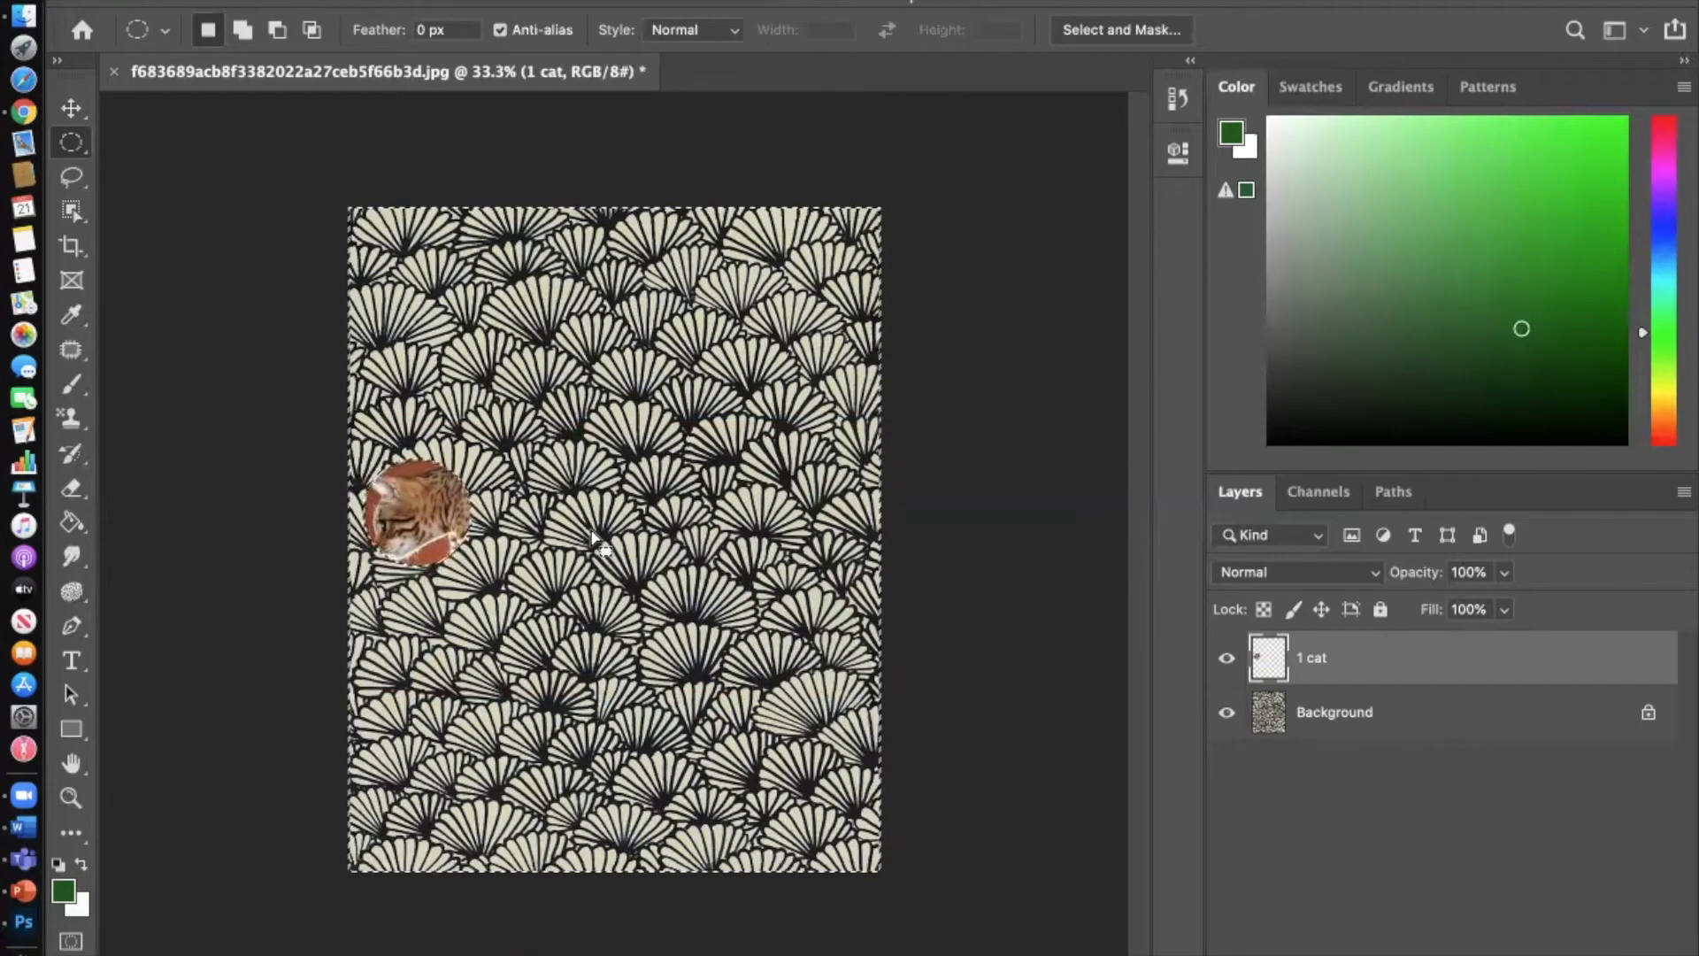
key("super+z")
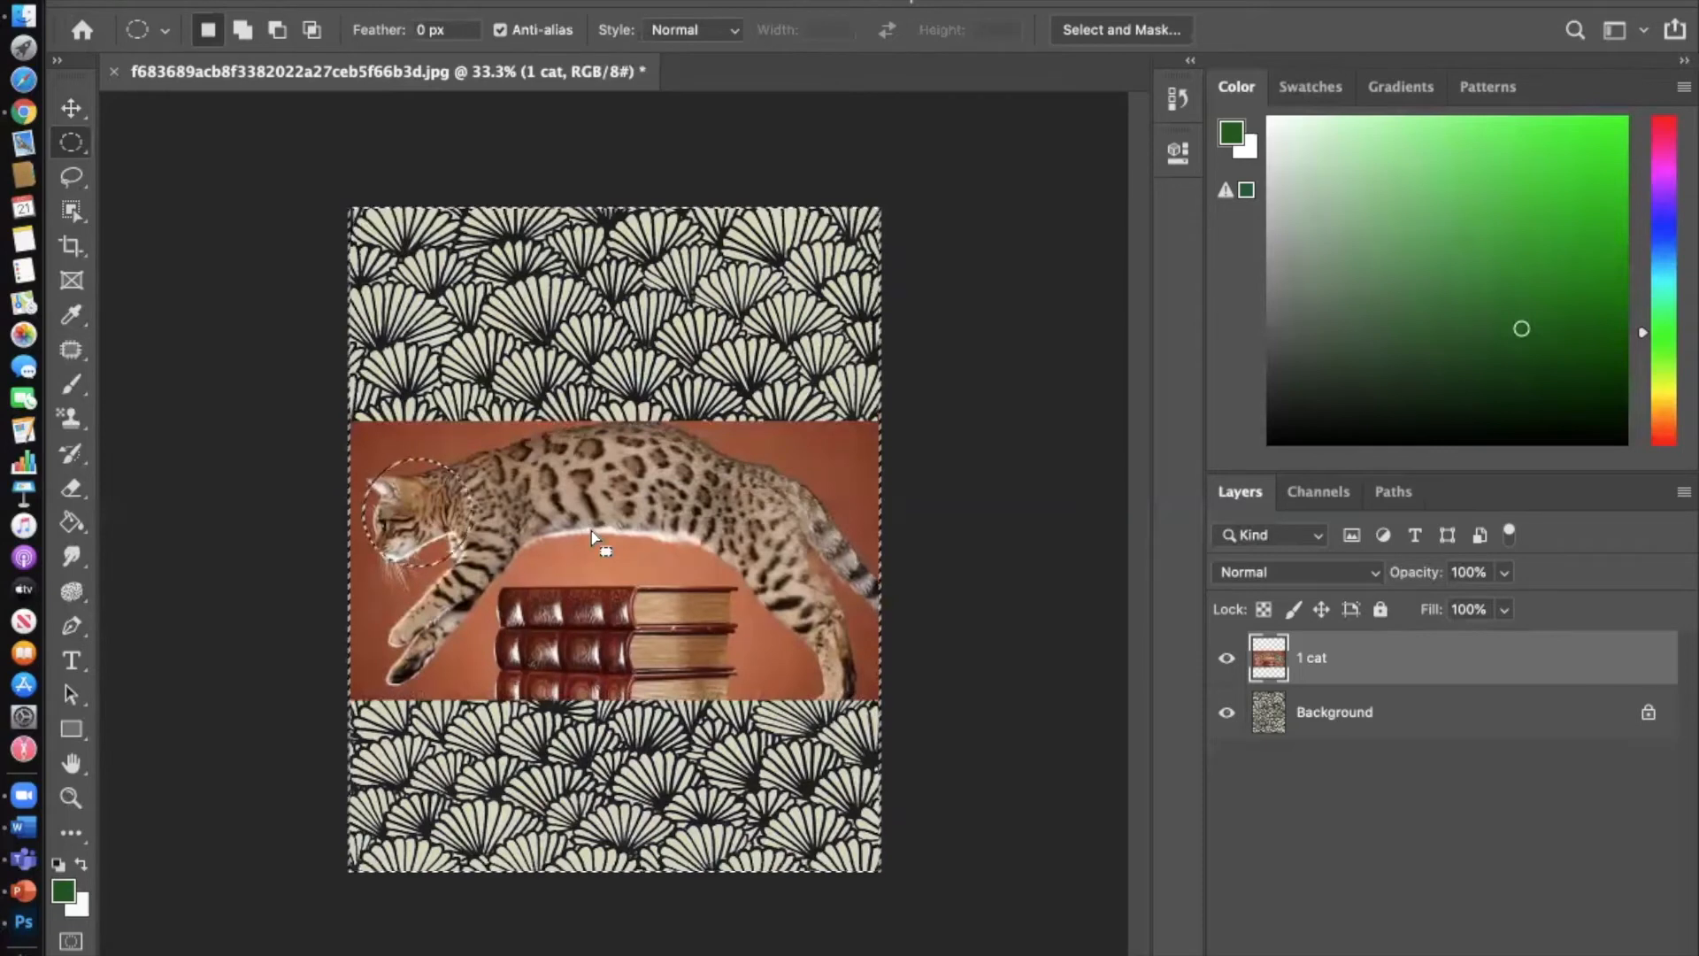
key("super+d")
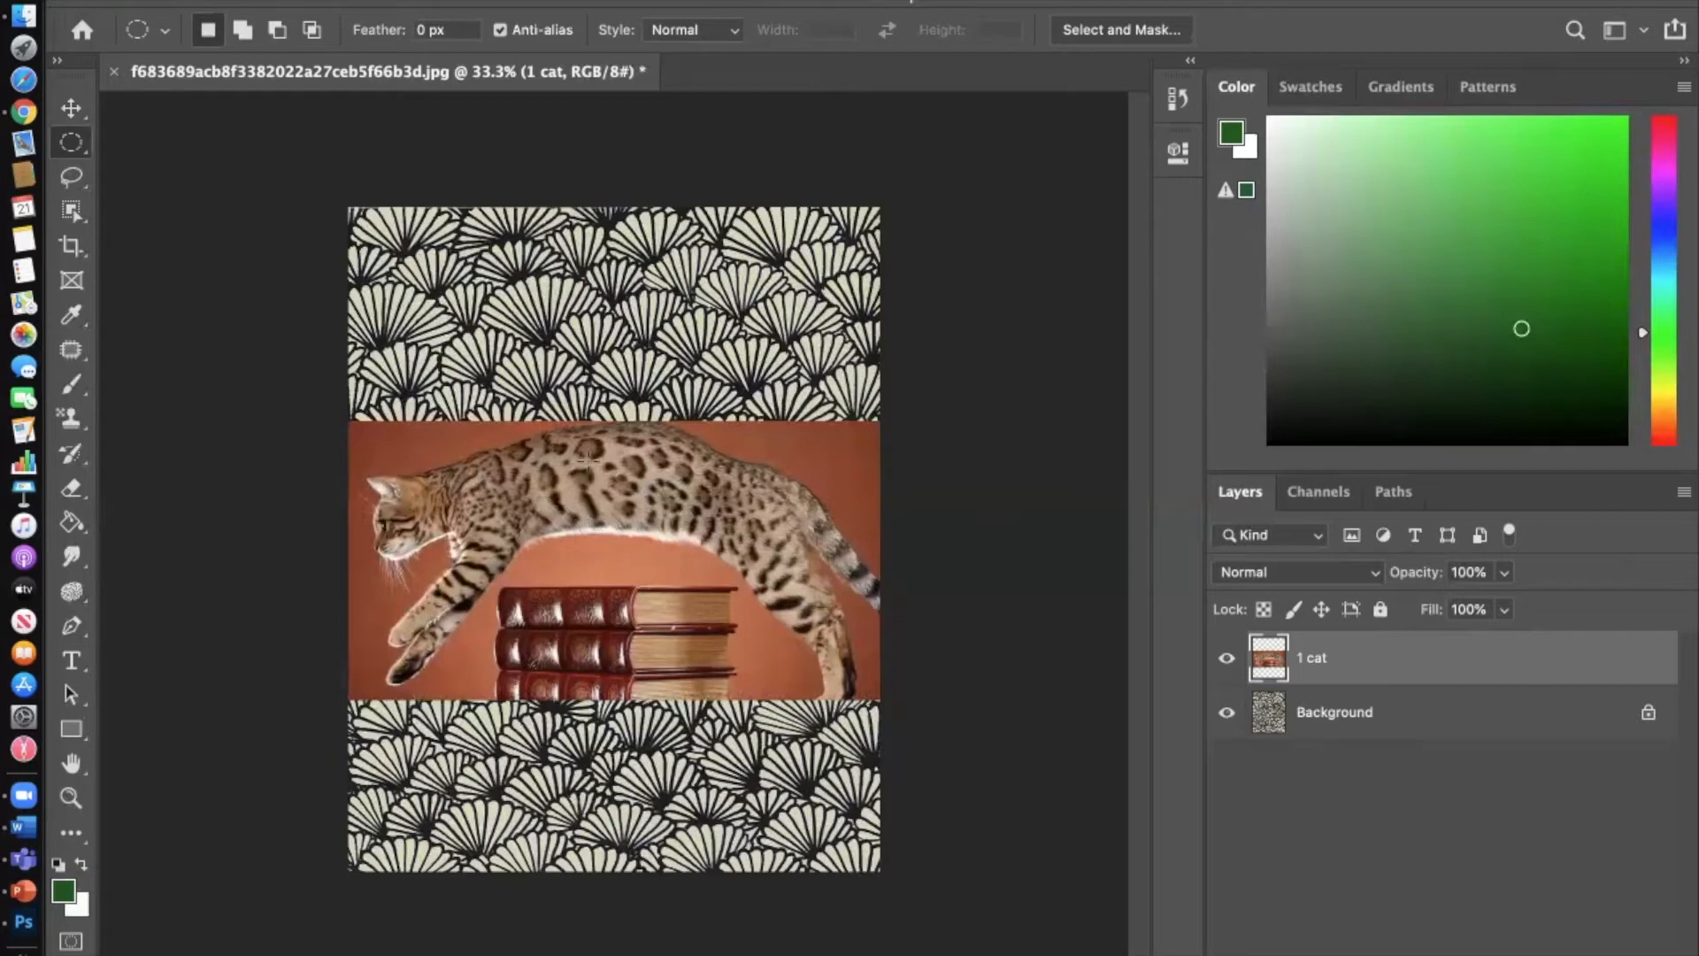
Step: Move the "1 cat" layer up so more of the pattern shows below it than above
left_click(73, 104)
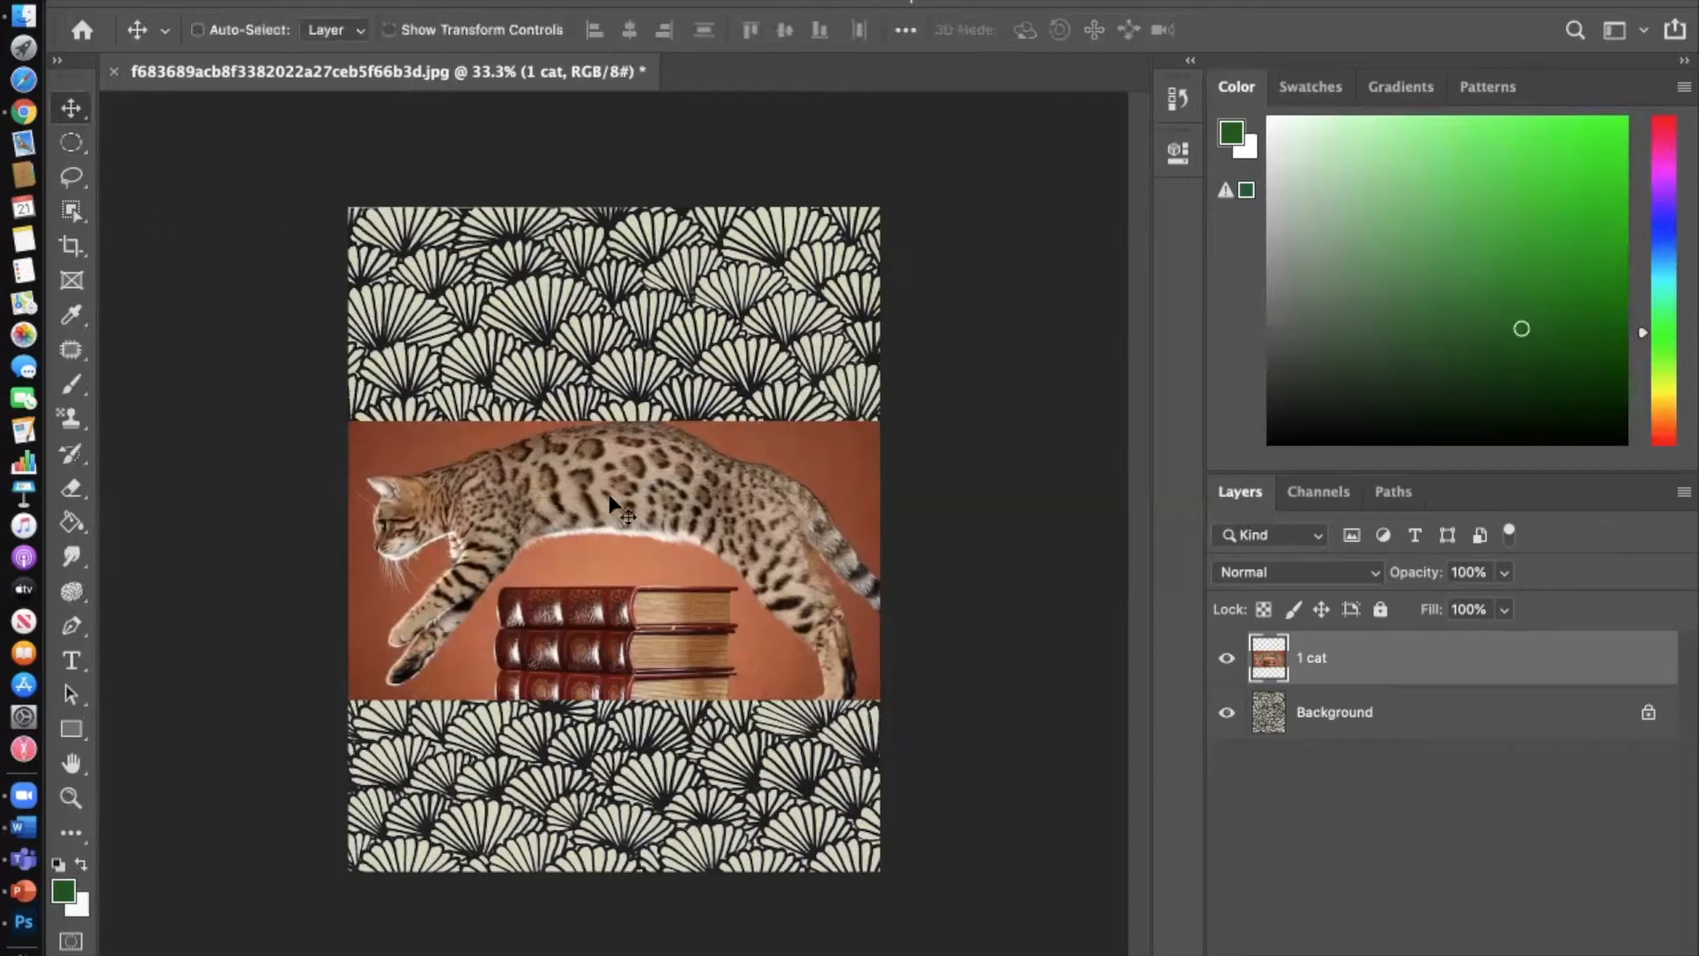
left_click_drag(622, 429, 624, 338)
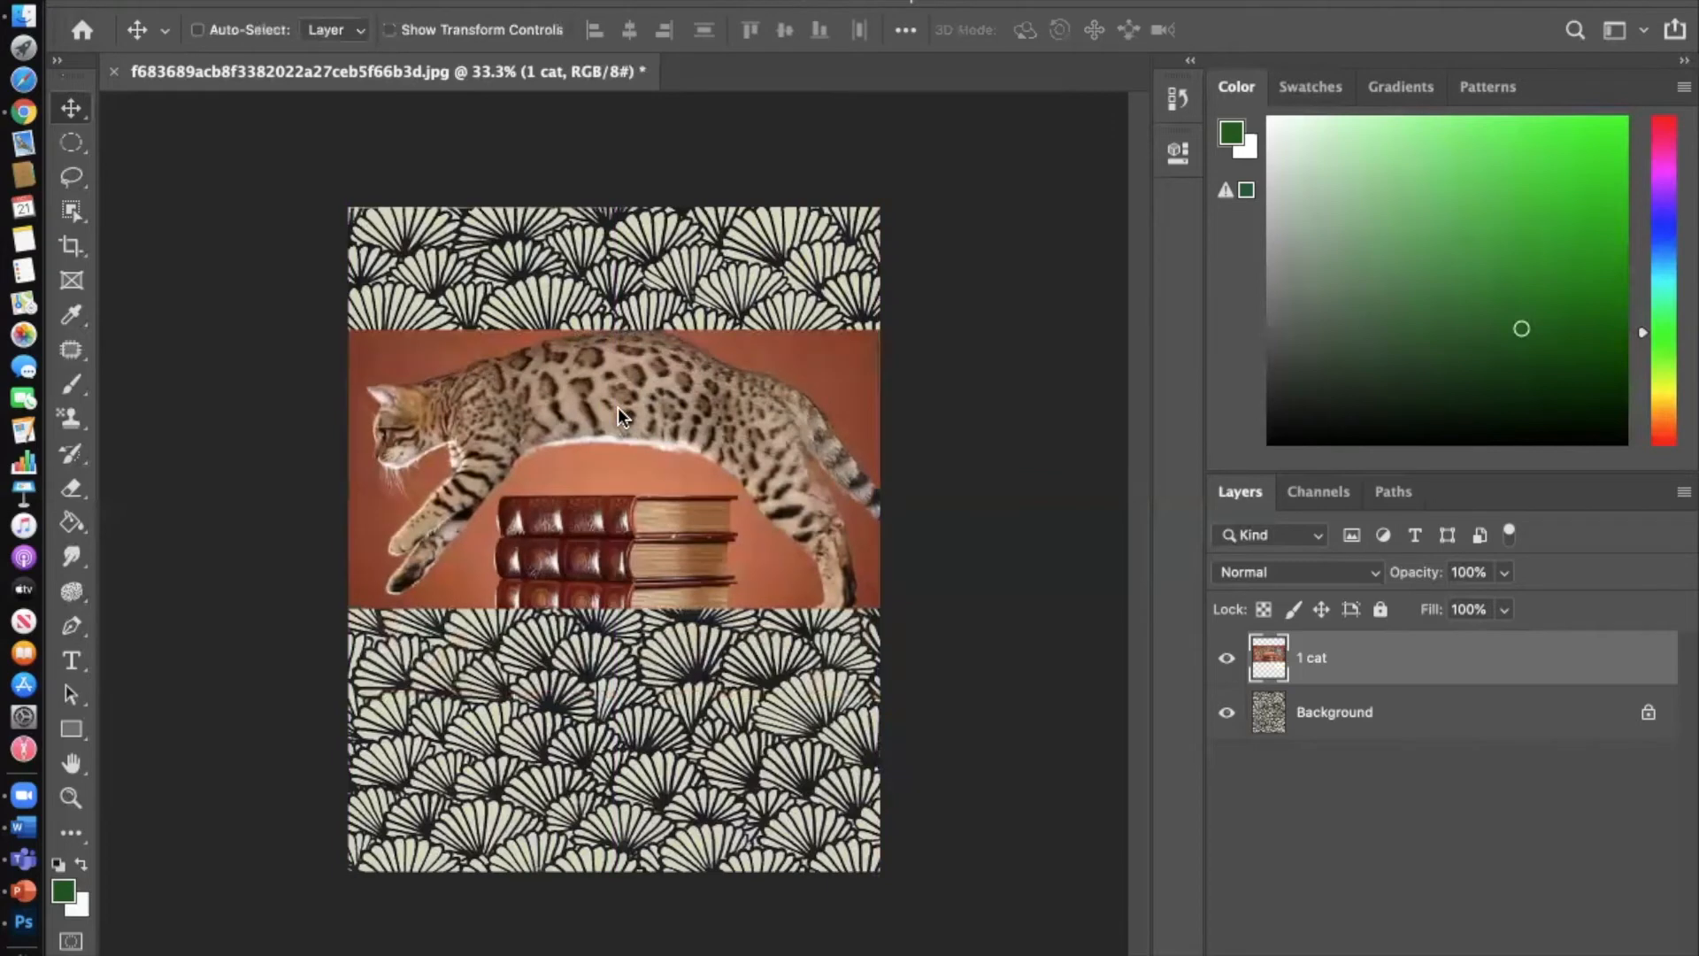
Step: Outline the cat's head freehand with the Lasso tool, try deleting it and undo the deletion
left_click(81, 152)
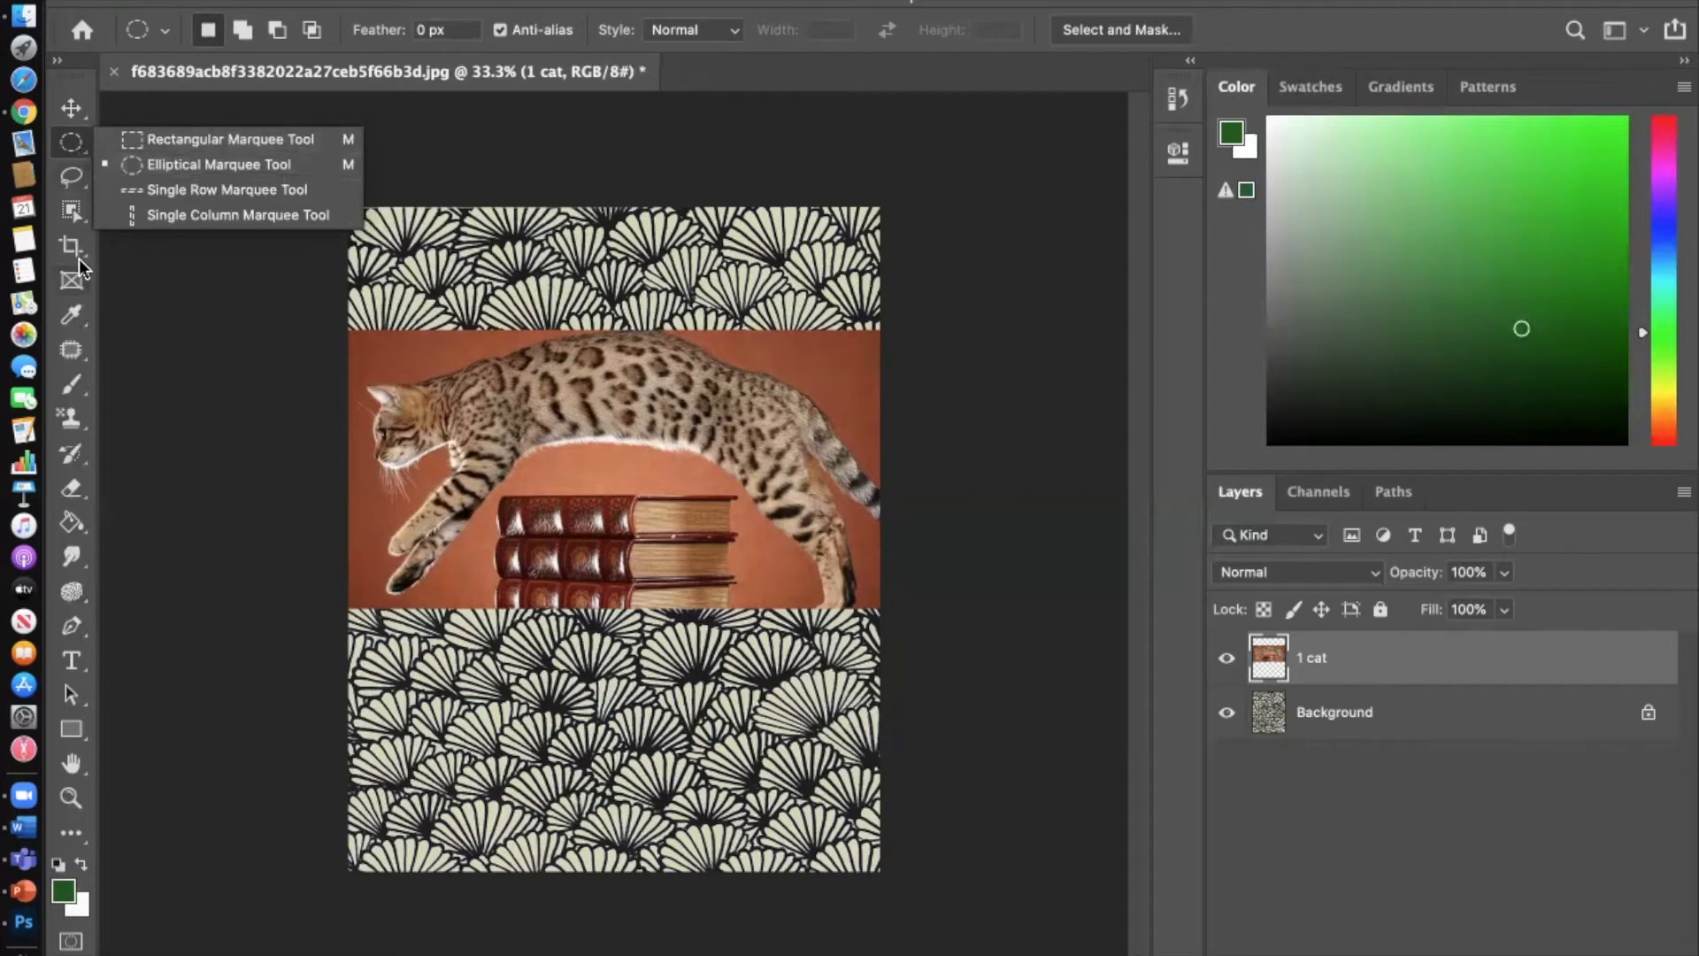
left_click(81, 185)
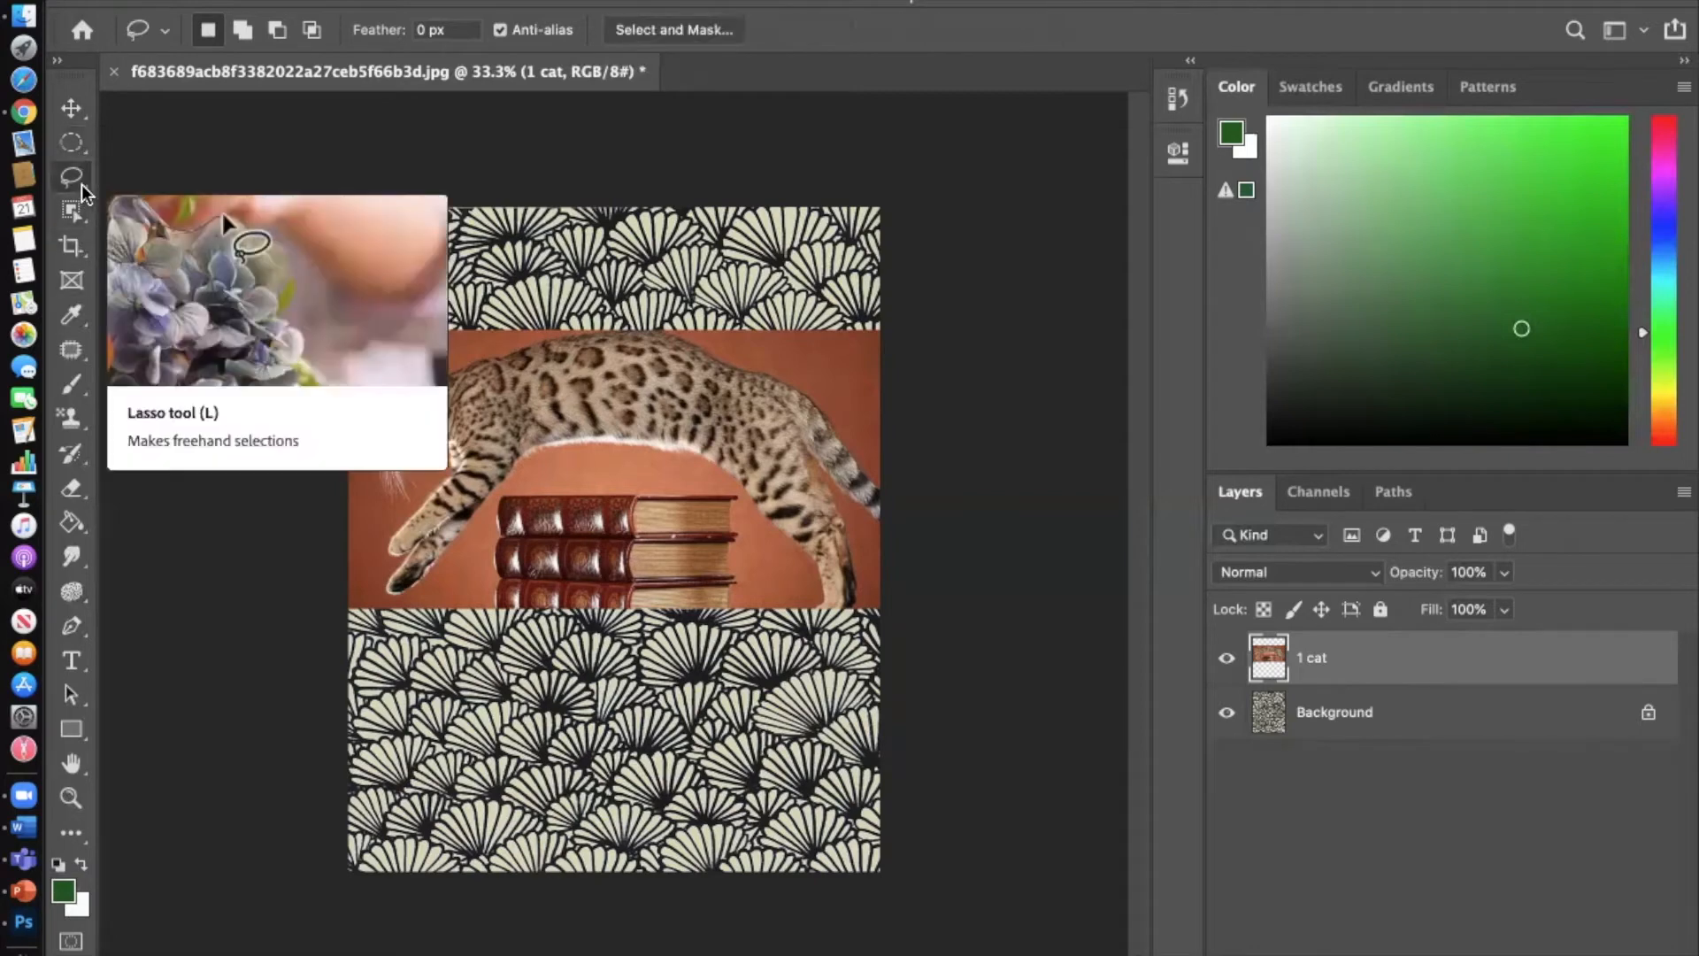
left_click(83, 187)
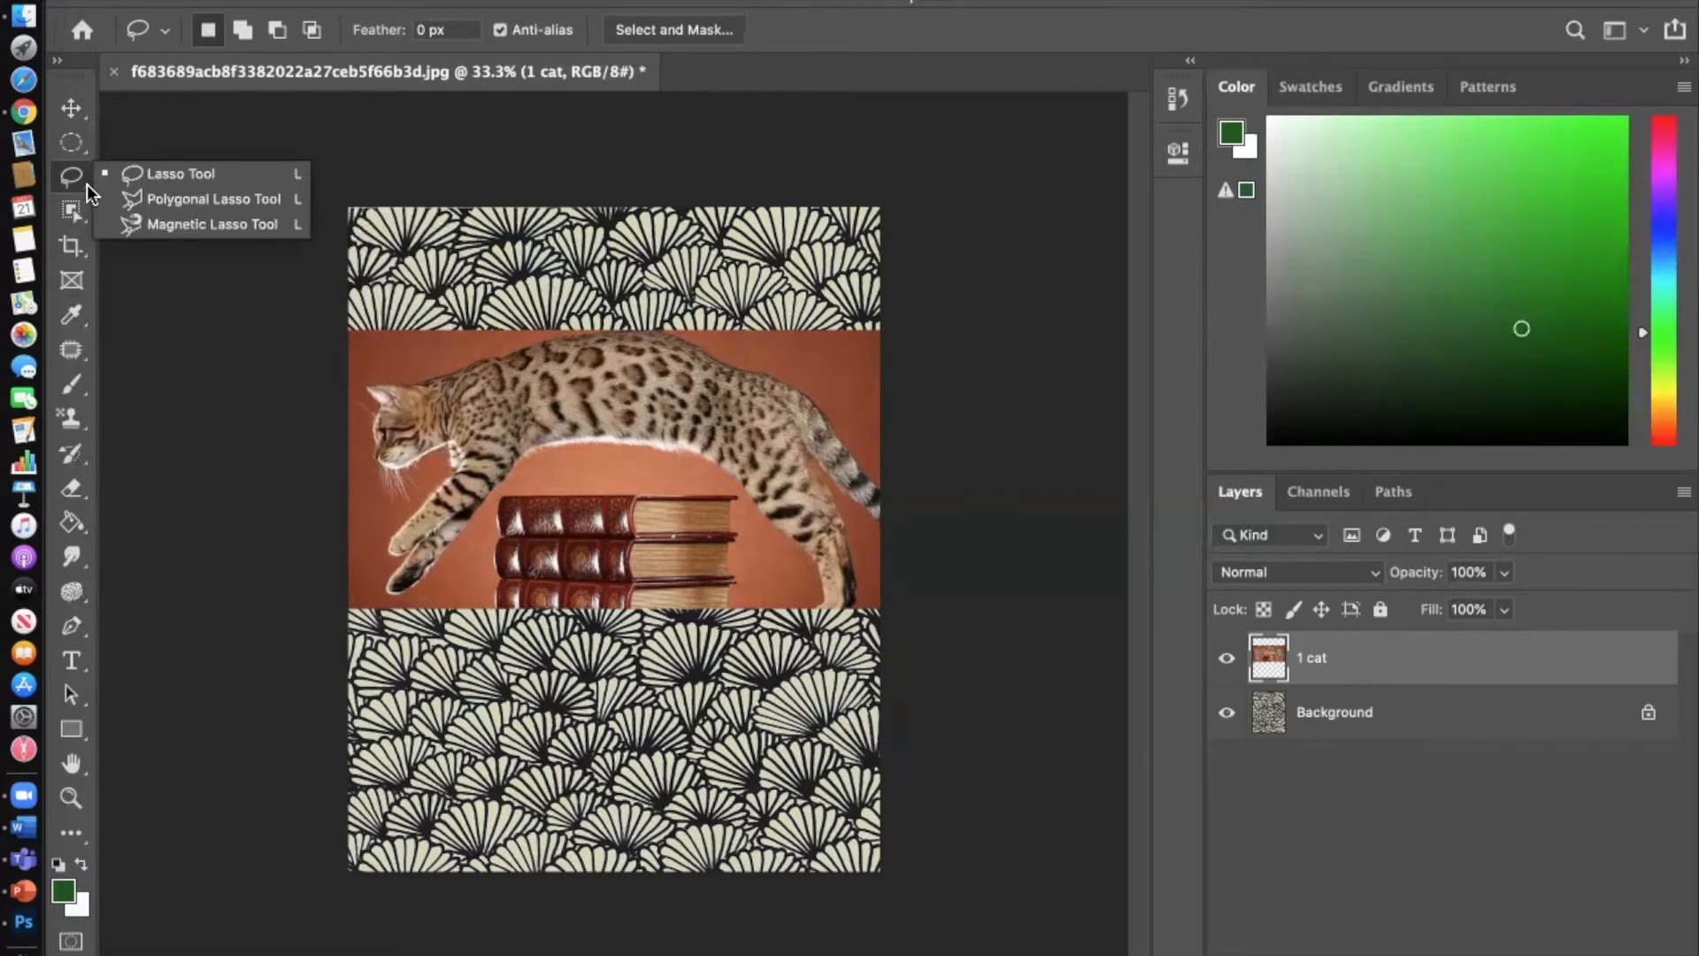
left_click(150, 174)
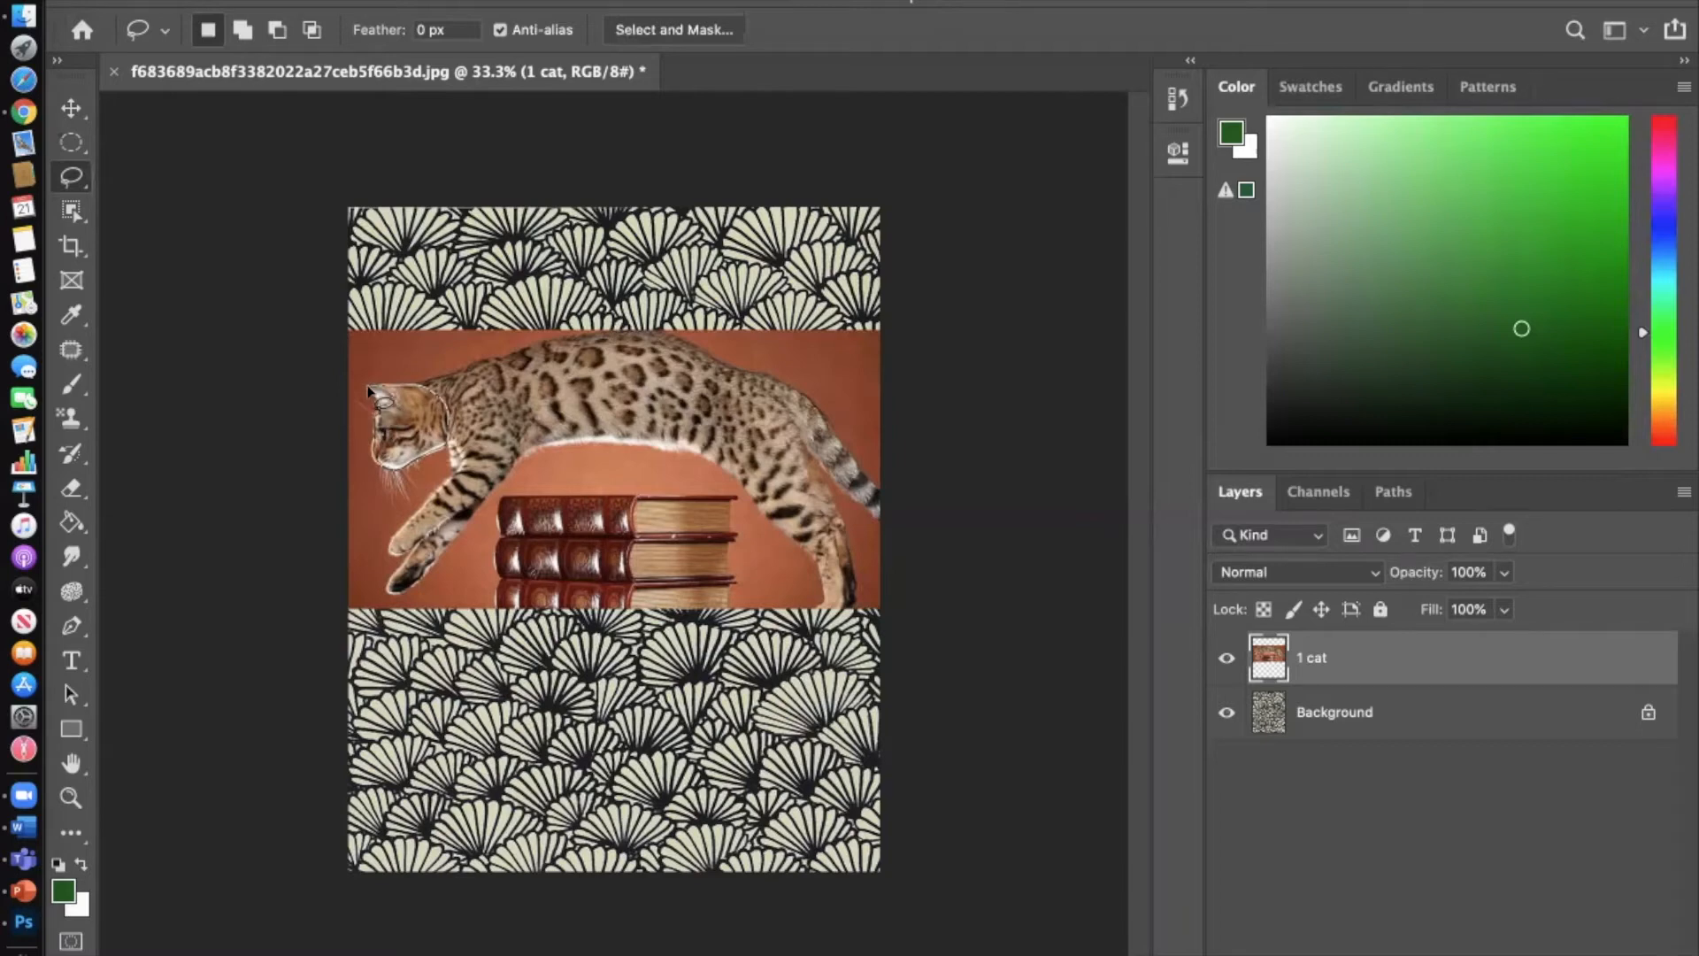
mouse_move(368, 390)
left_mouse_down()
mouse_move(441, 432)
mouse_move(446, 456)
left_mouse_up()
key("Delete")
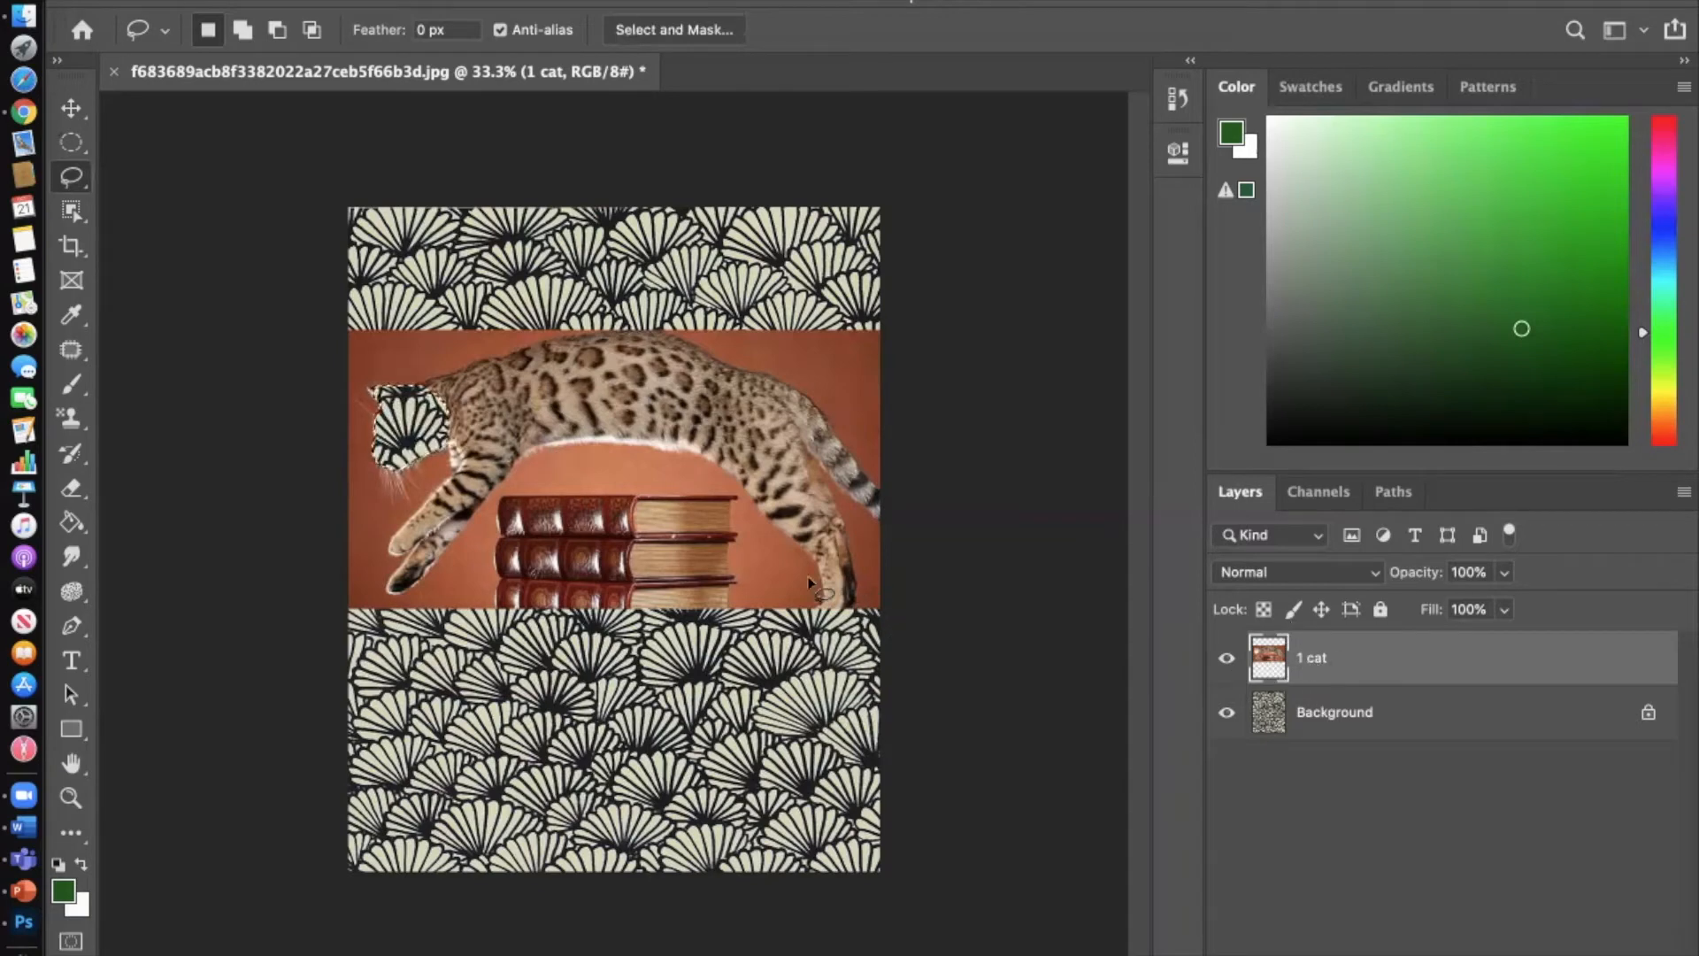
key("super+z")
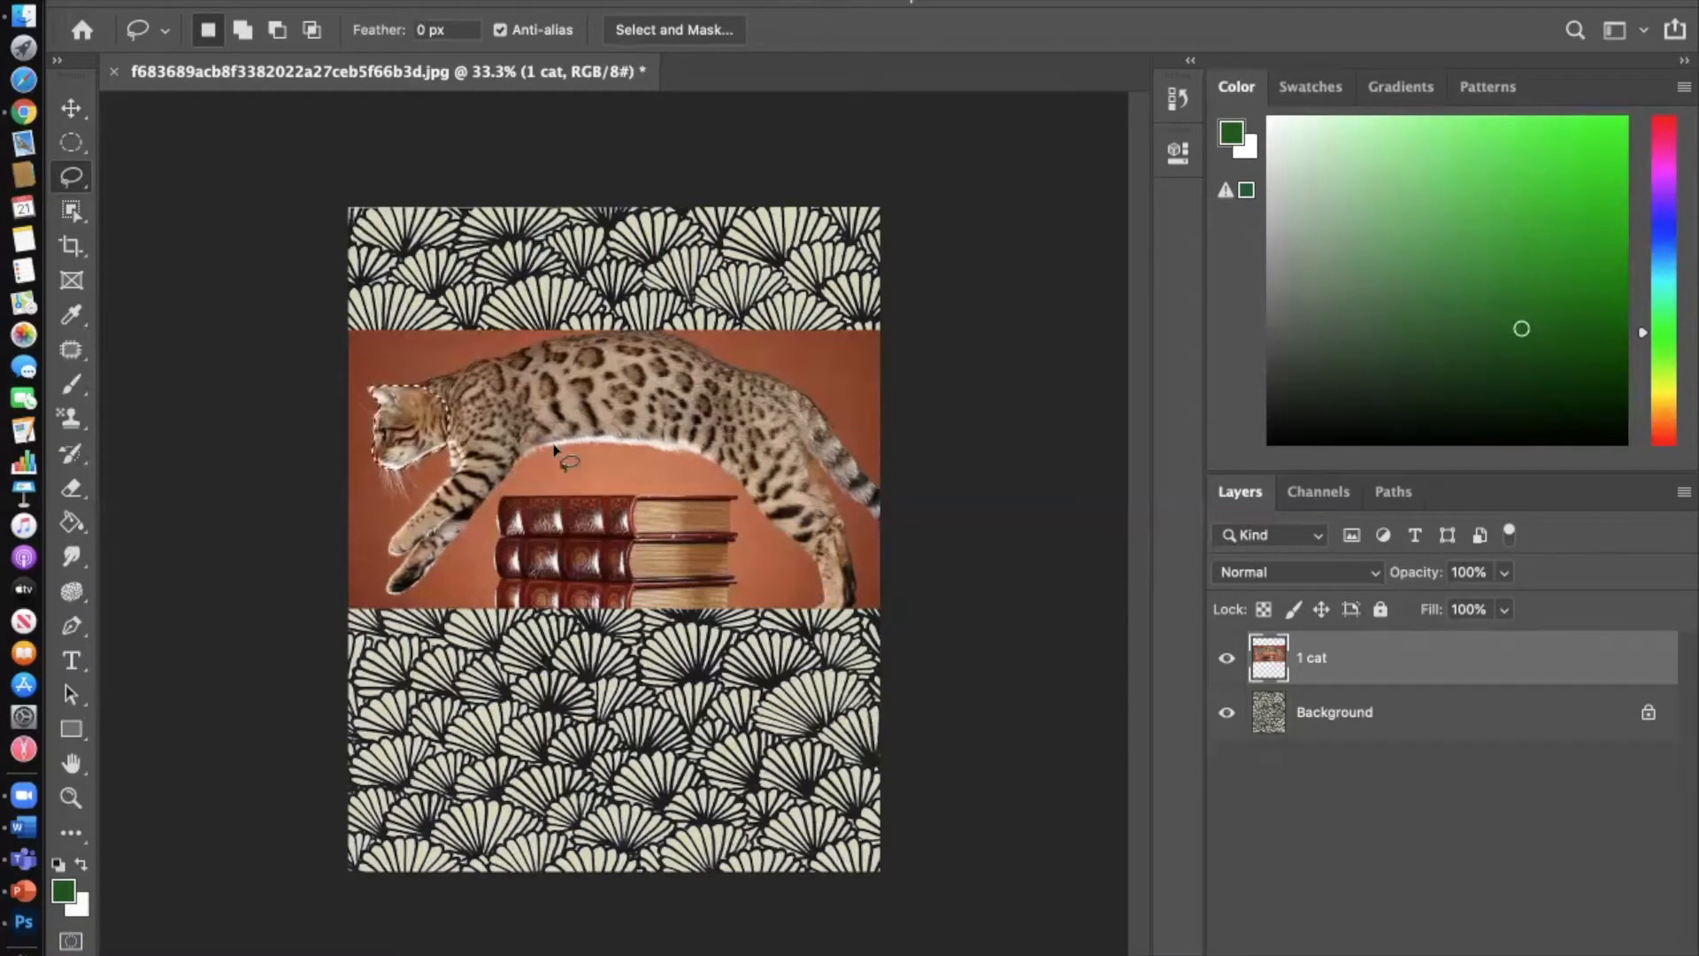
Step: Invert the lassoed head selection and try deleting the rest of the cat image, restore the image and deselect
right_click(507, 404)
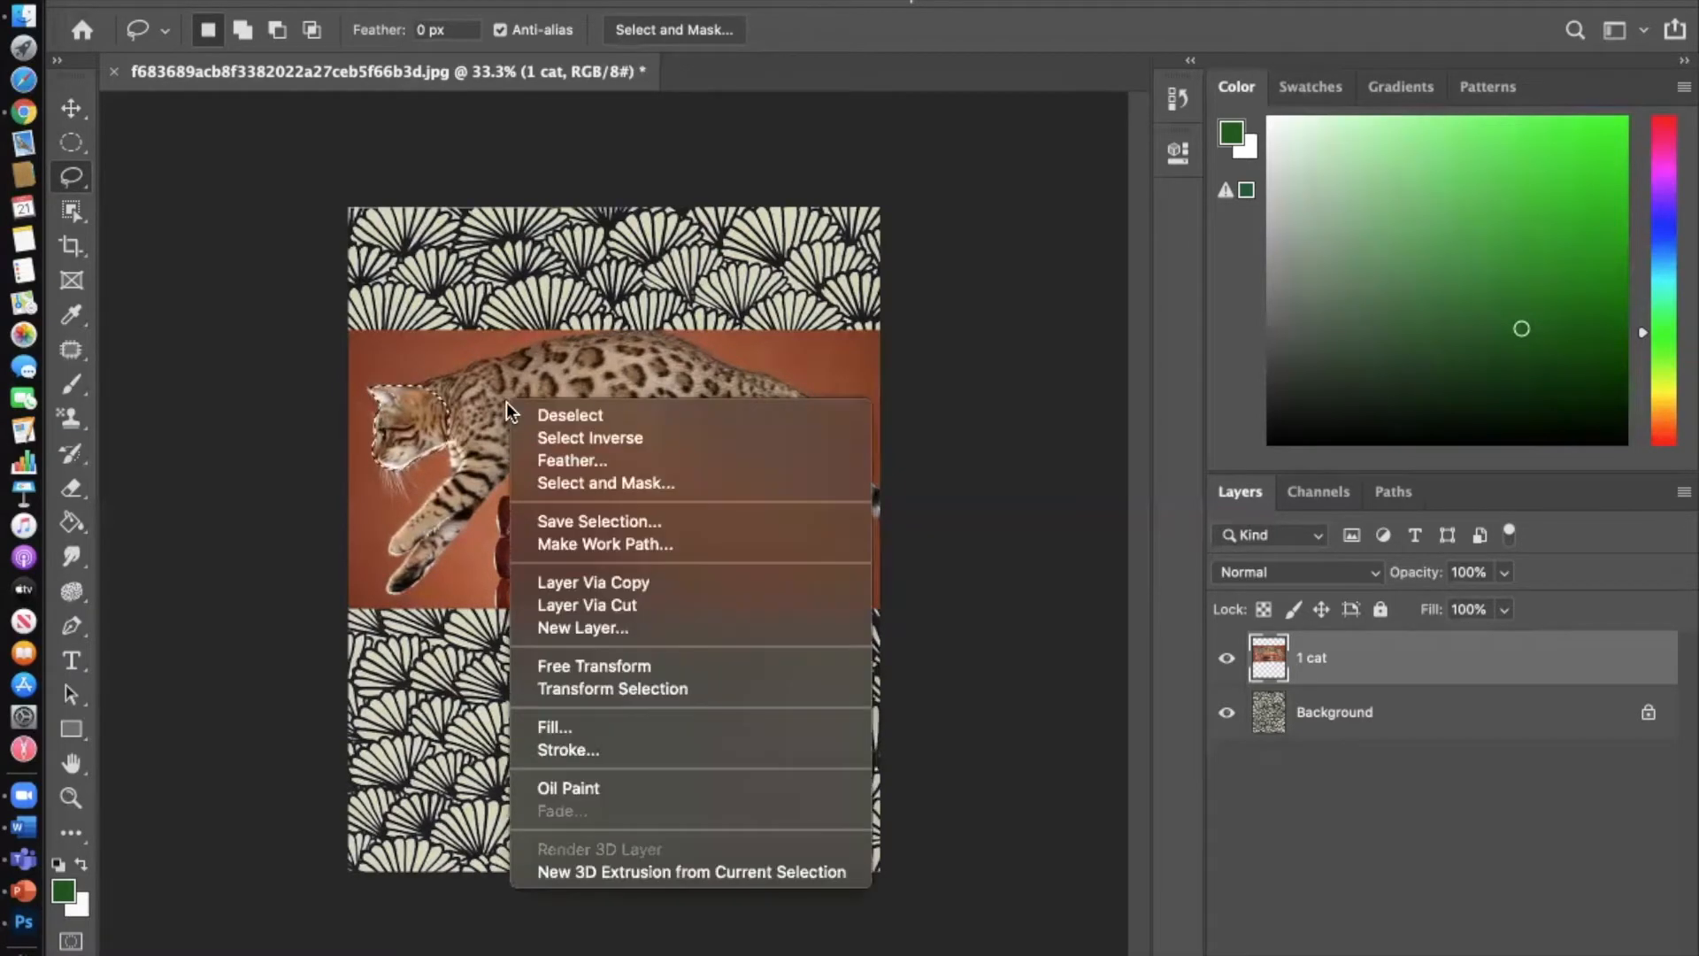
left_click(570, 439)
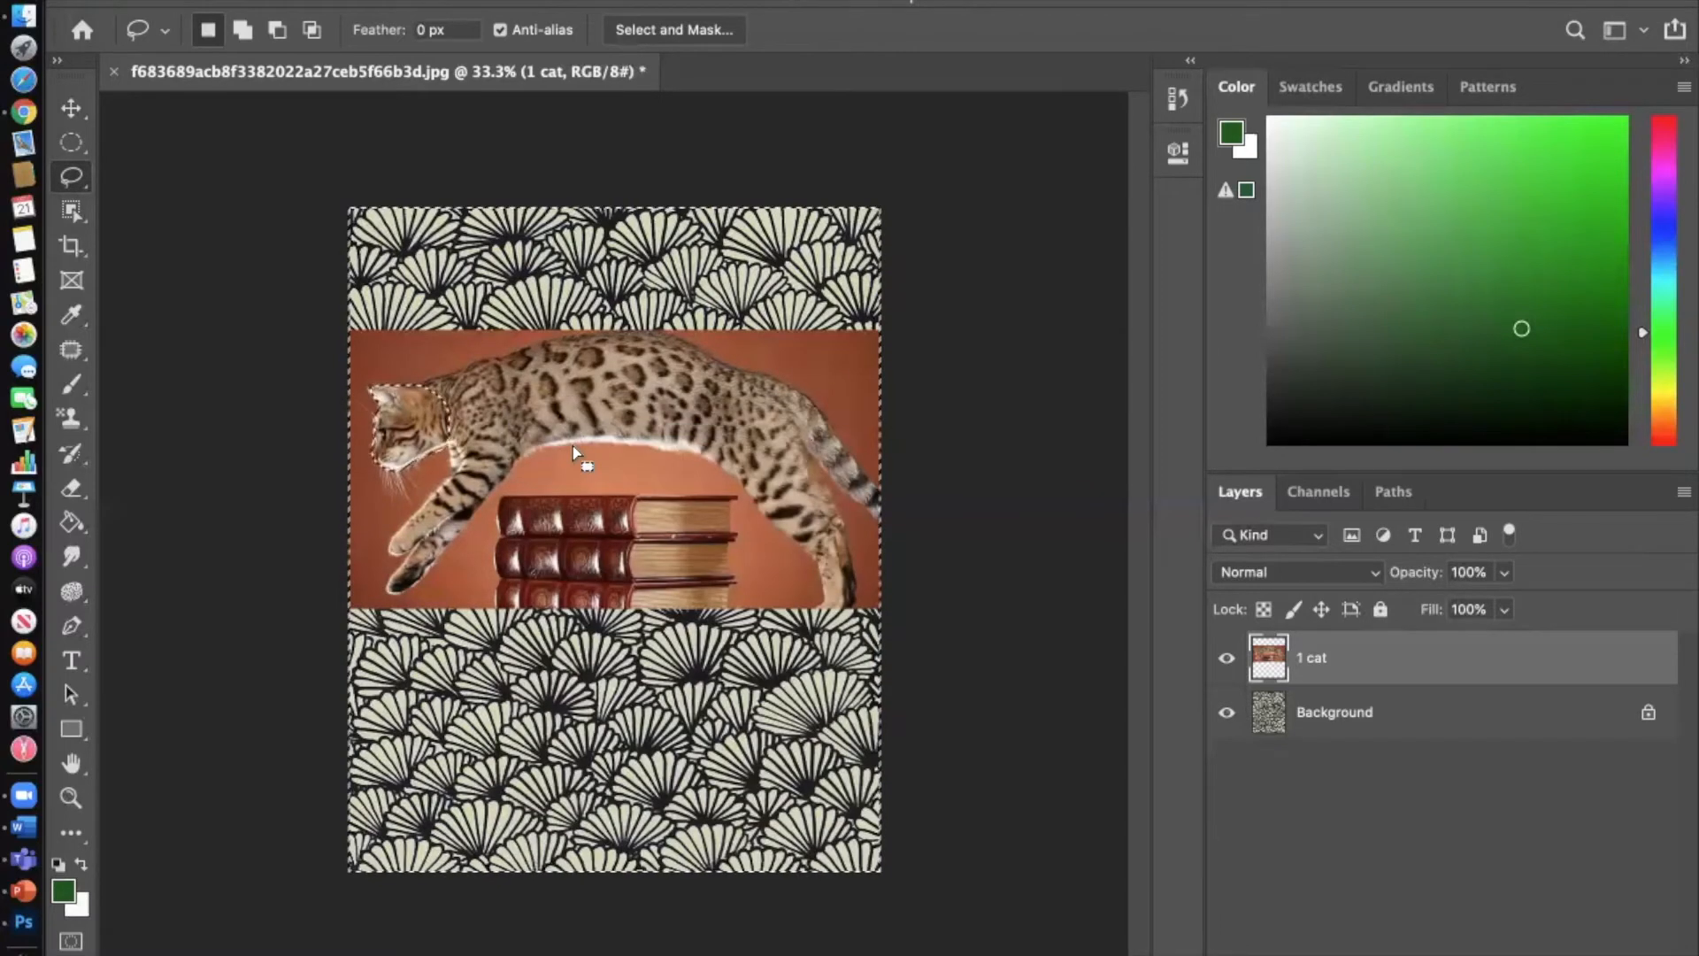
key("BackSpace")
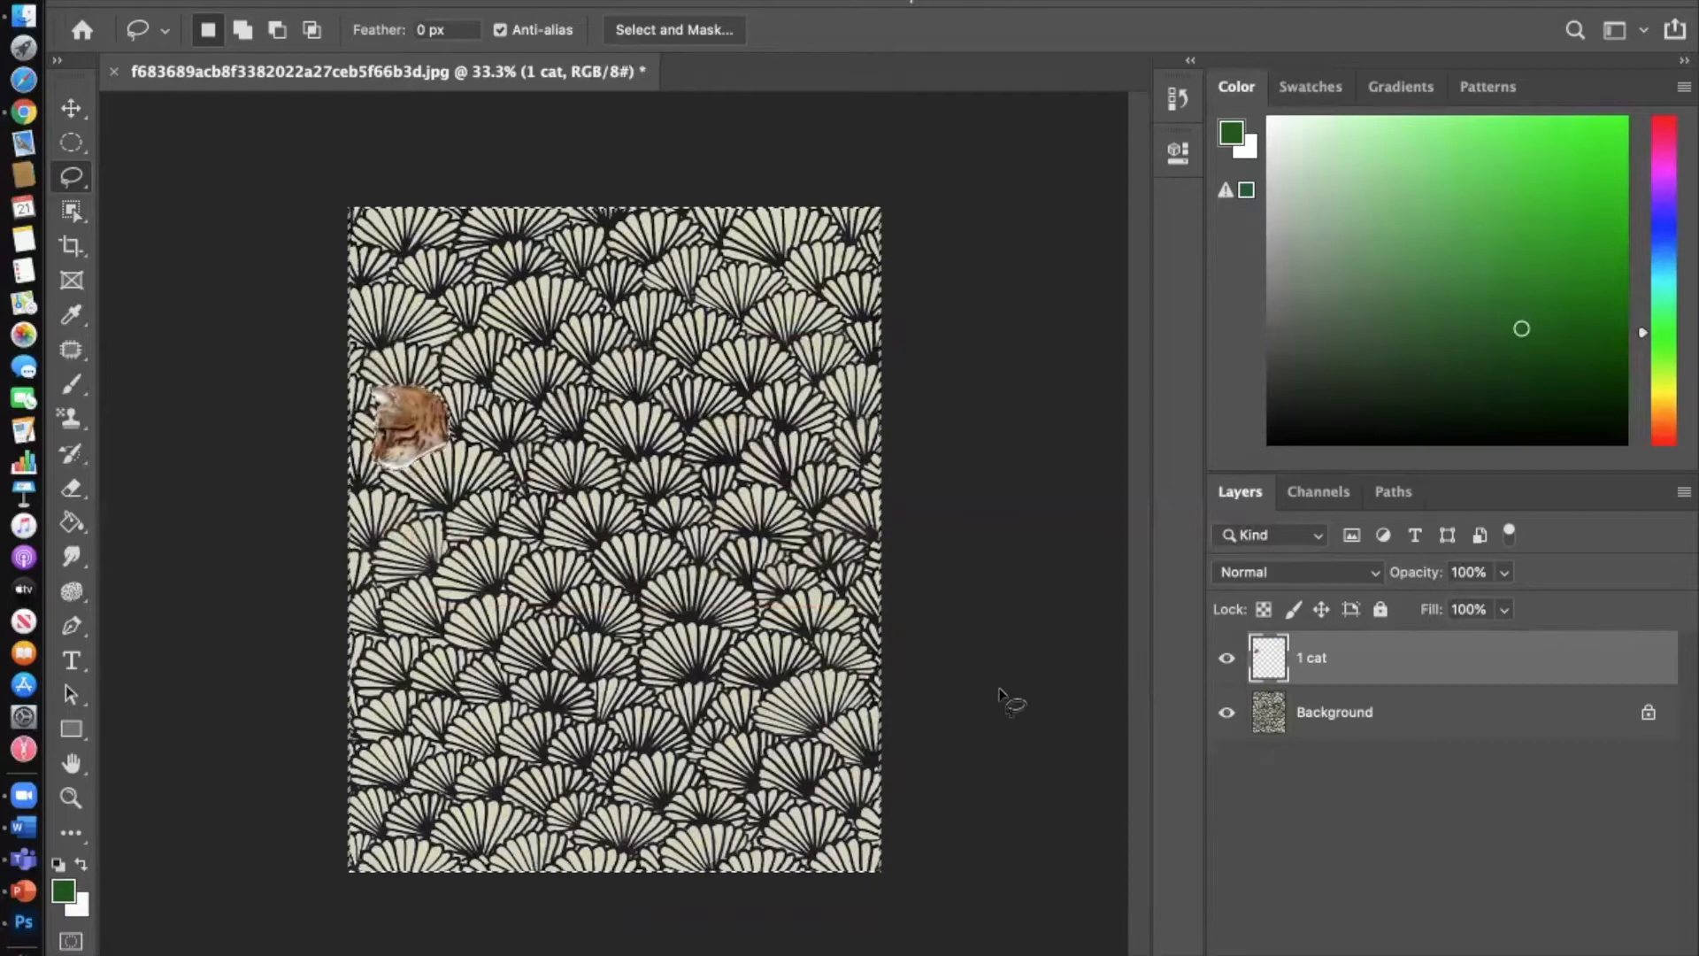
left_click(1226, 660)
left_click(1227, 659)
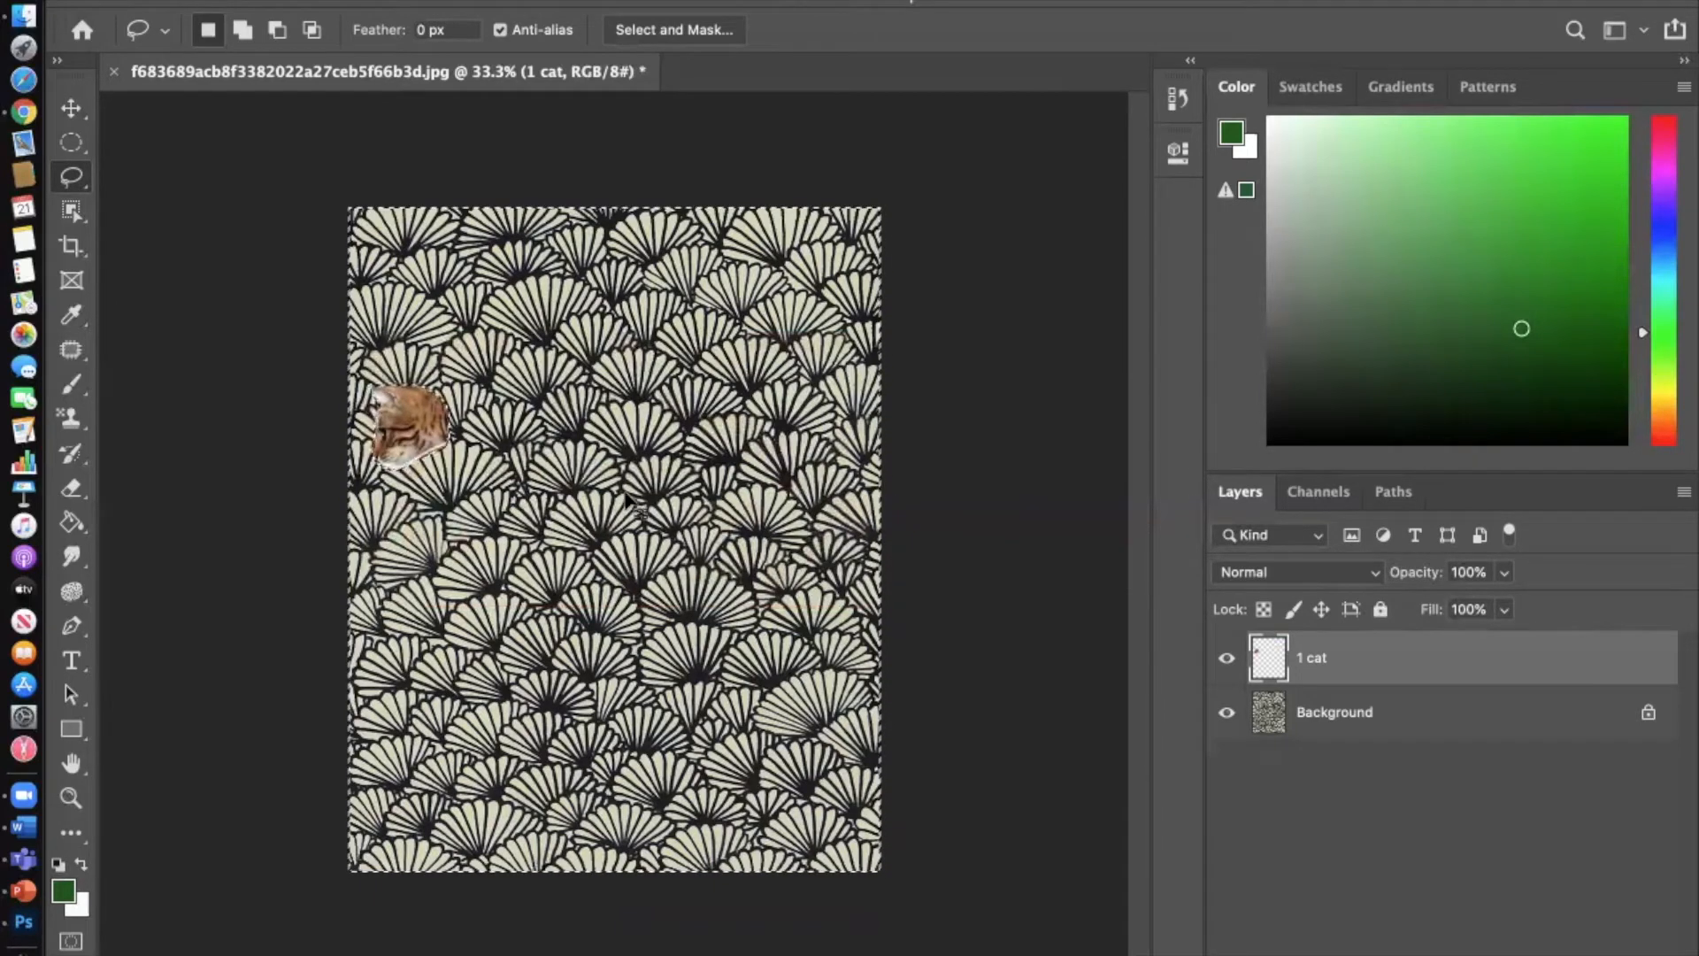
key("super+comma")
key("super+comma")
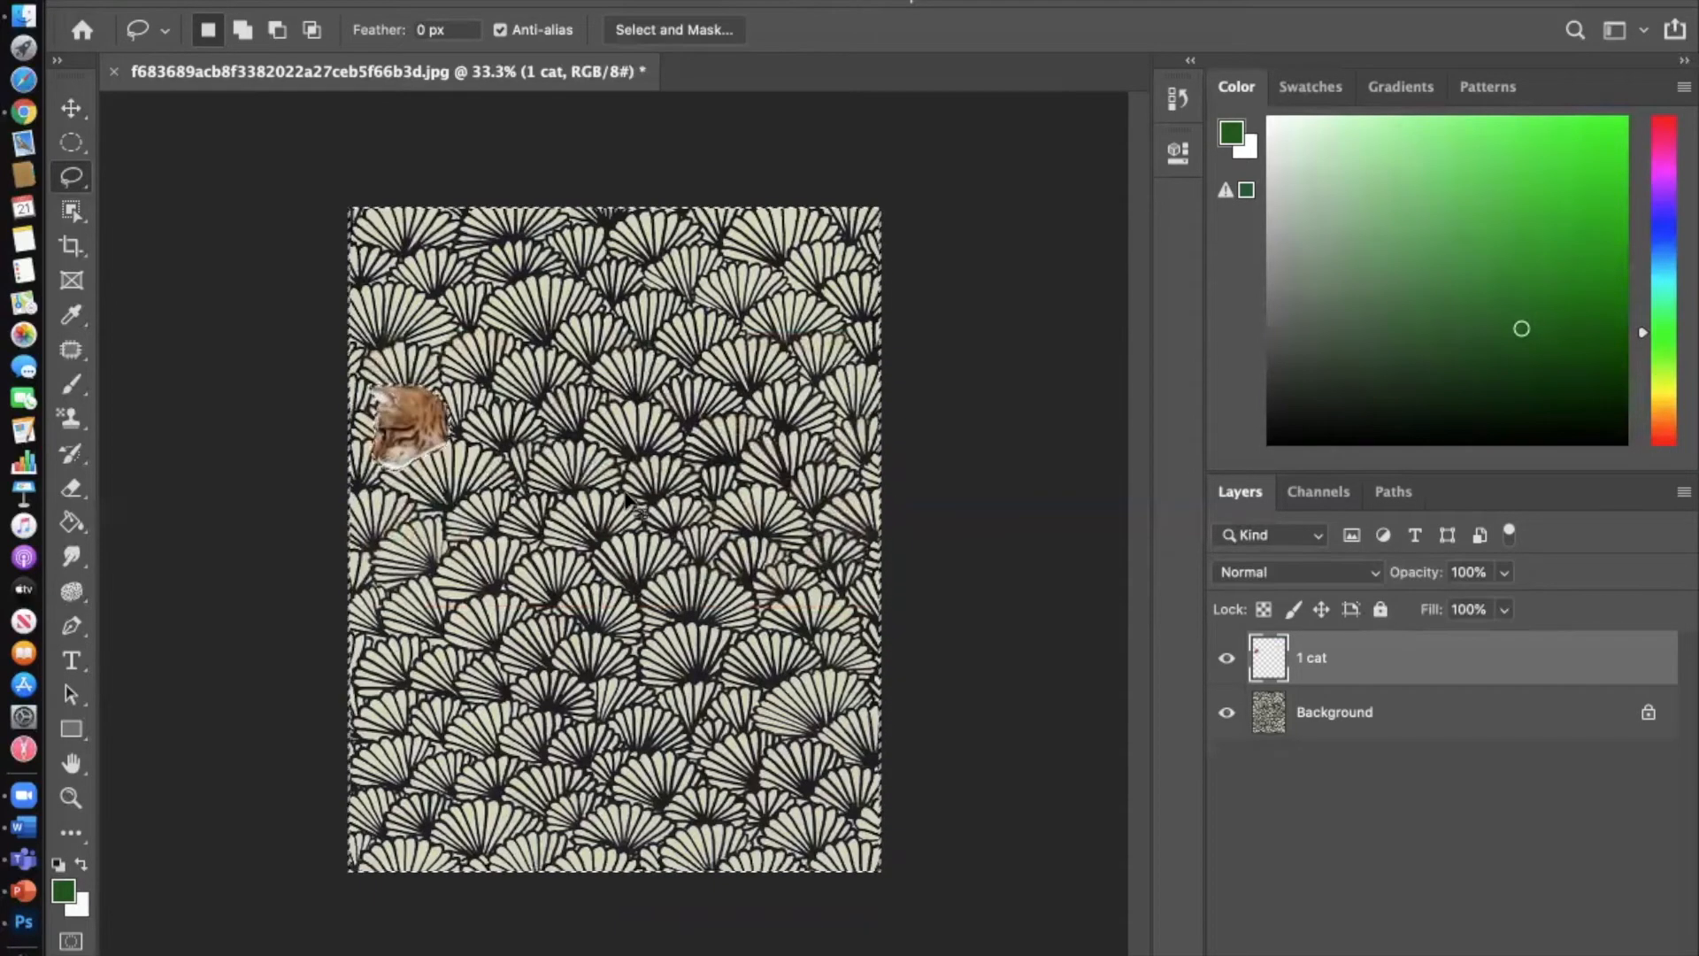
key("super+z")
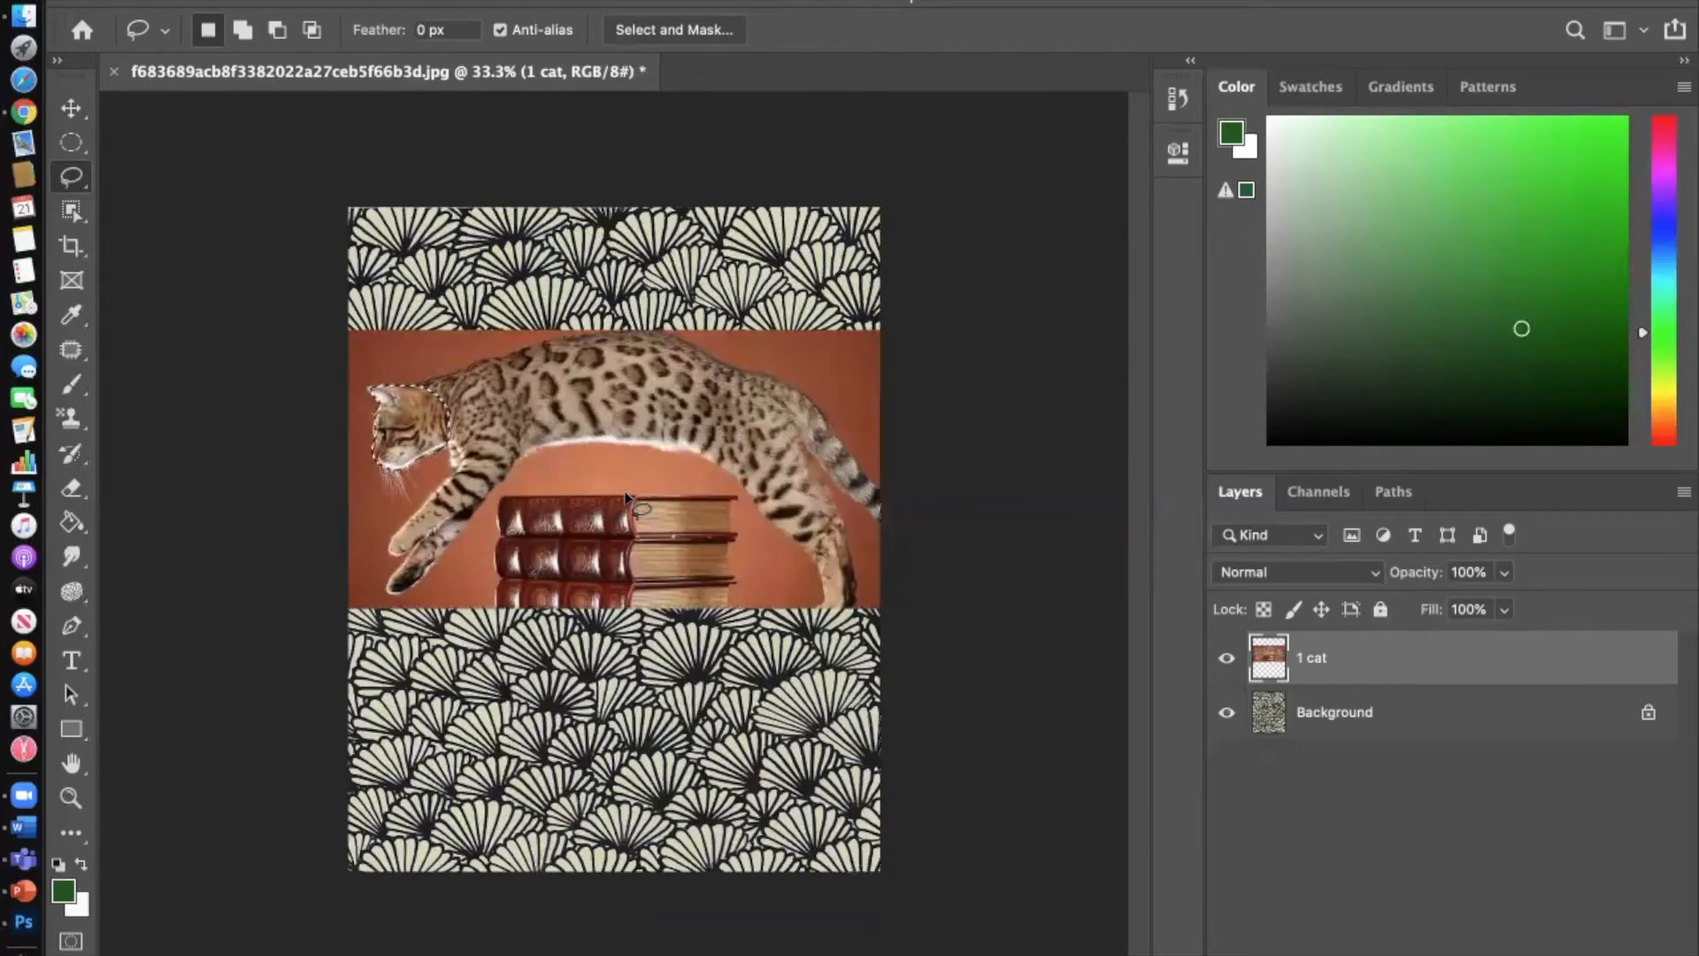
key("super+d")
Step: Select a small triangular patch of fur in the middle of the cat's body with the Polygonal Lasso tool
left_click(83, 187)
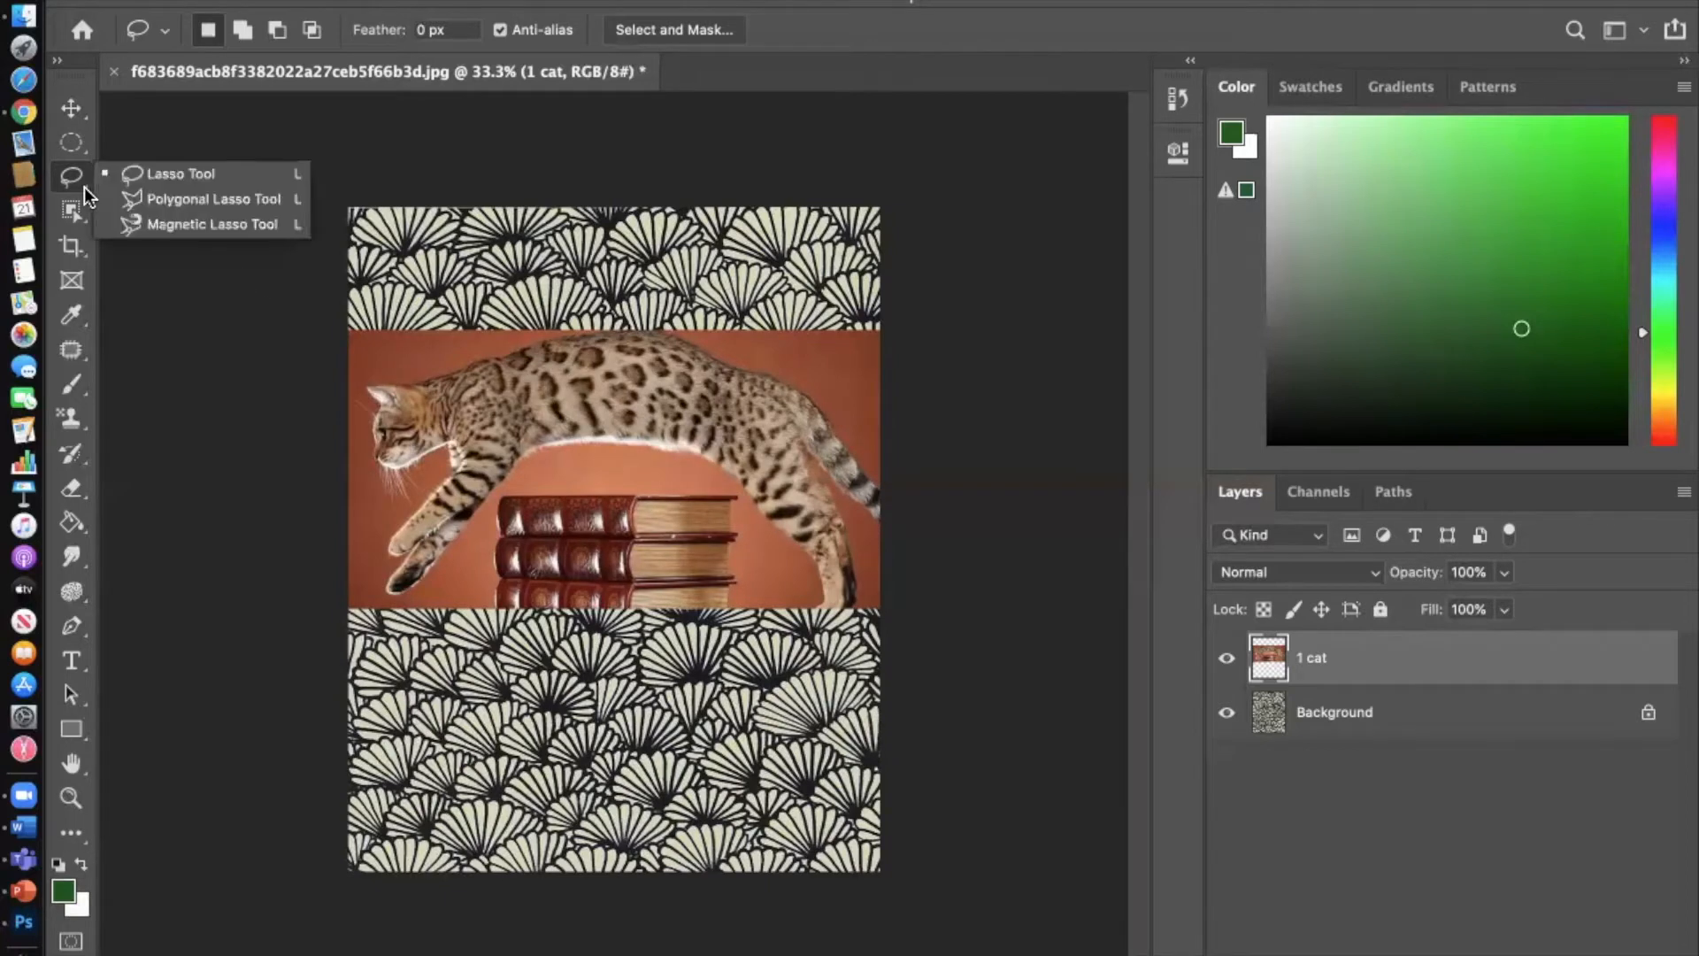
left_click(142, 198)
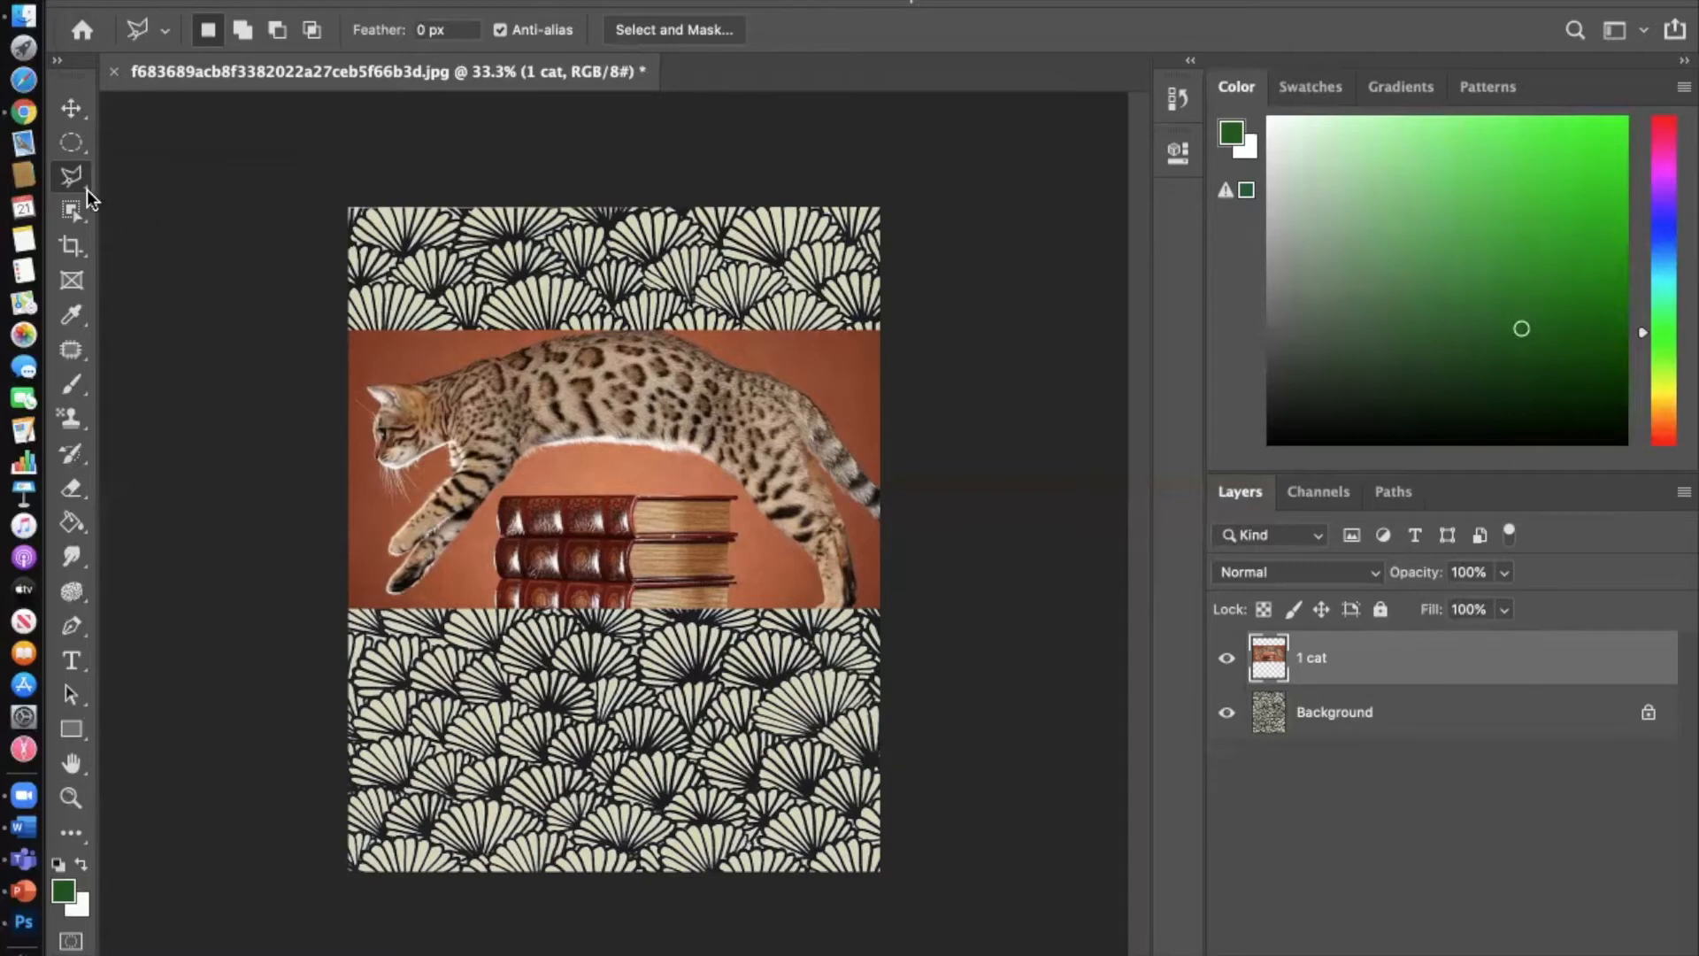
left_click(611, 402)
left_click(627, 371)
left_click(573, 382)
left_click(611, 403)
Step: Try deleting the selected fur patch and, with the selection inverted, everything around it, undoing both attempts
key("Delete")
key("super+z")
right_click(610, 380)
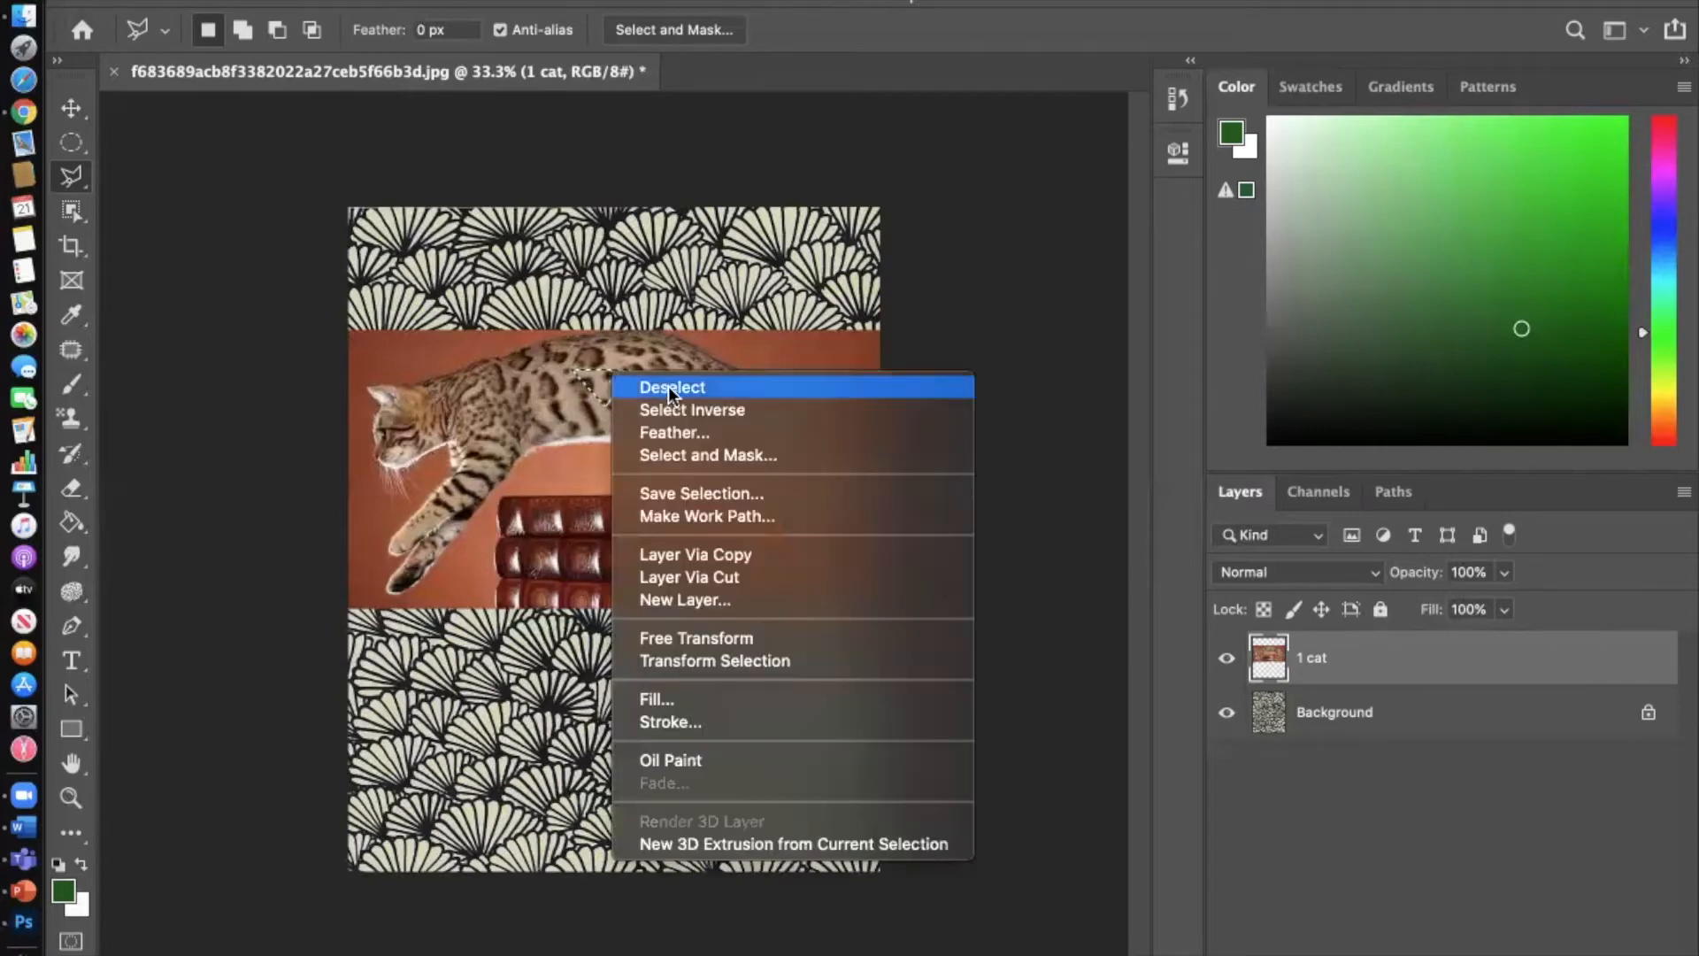
left_click(672, 409)
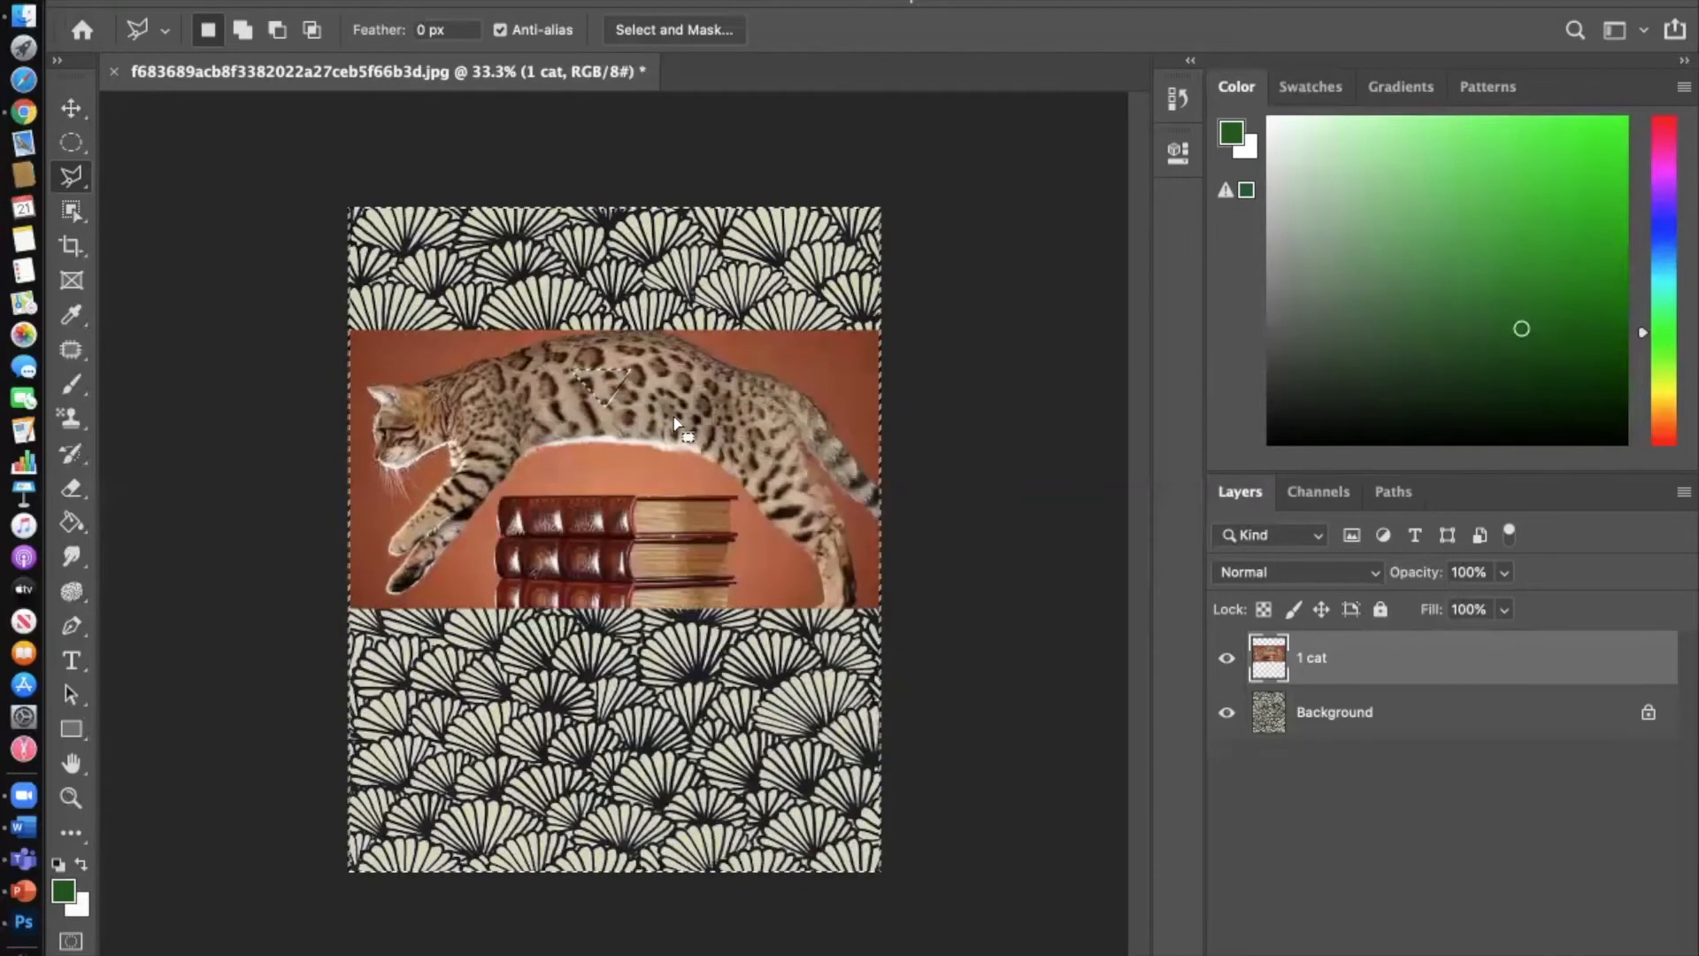
key("Delete")
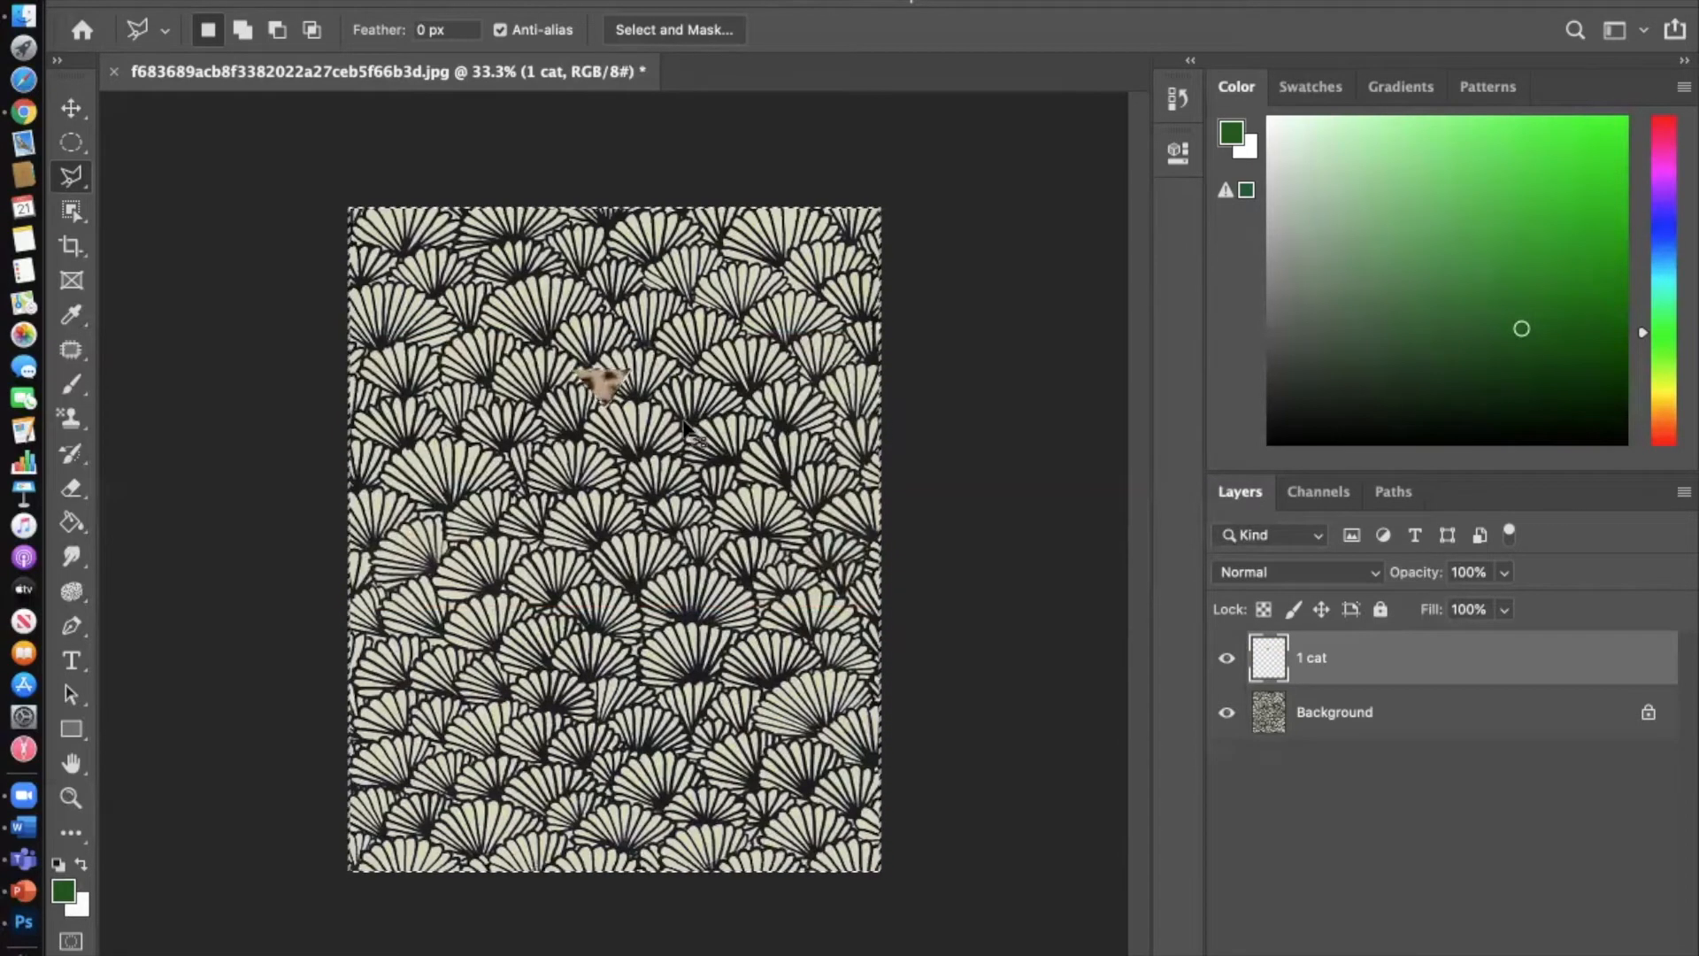
key("super+z")
key("super+z")
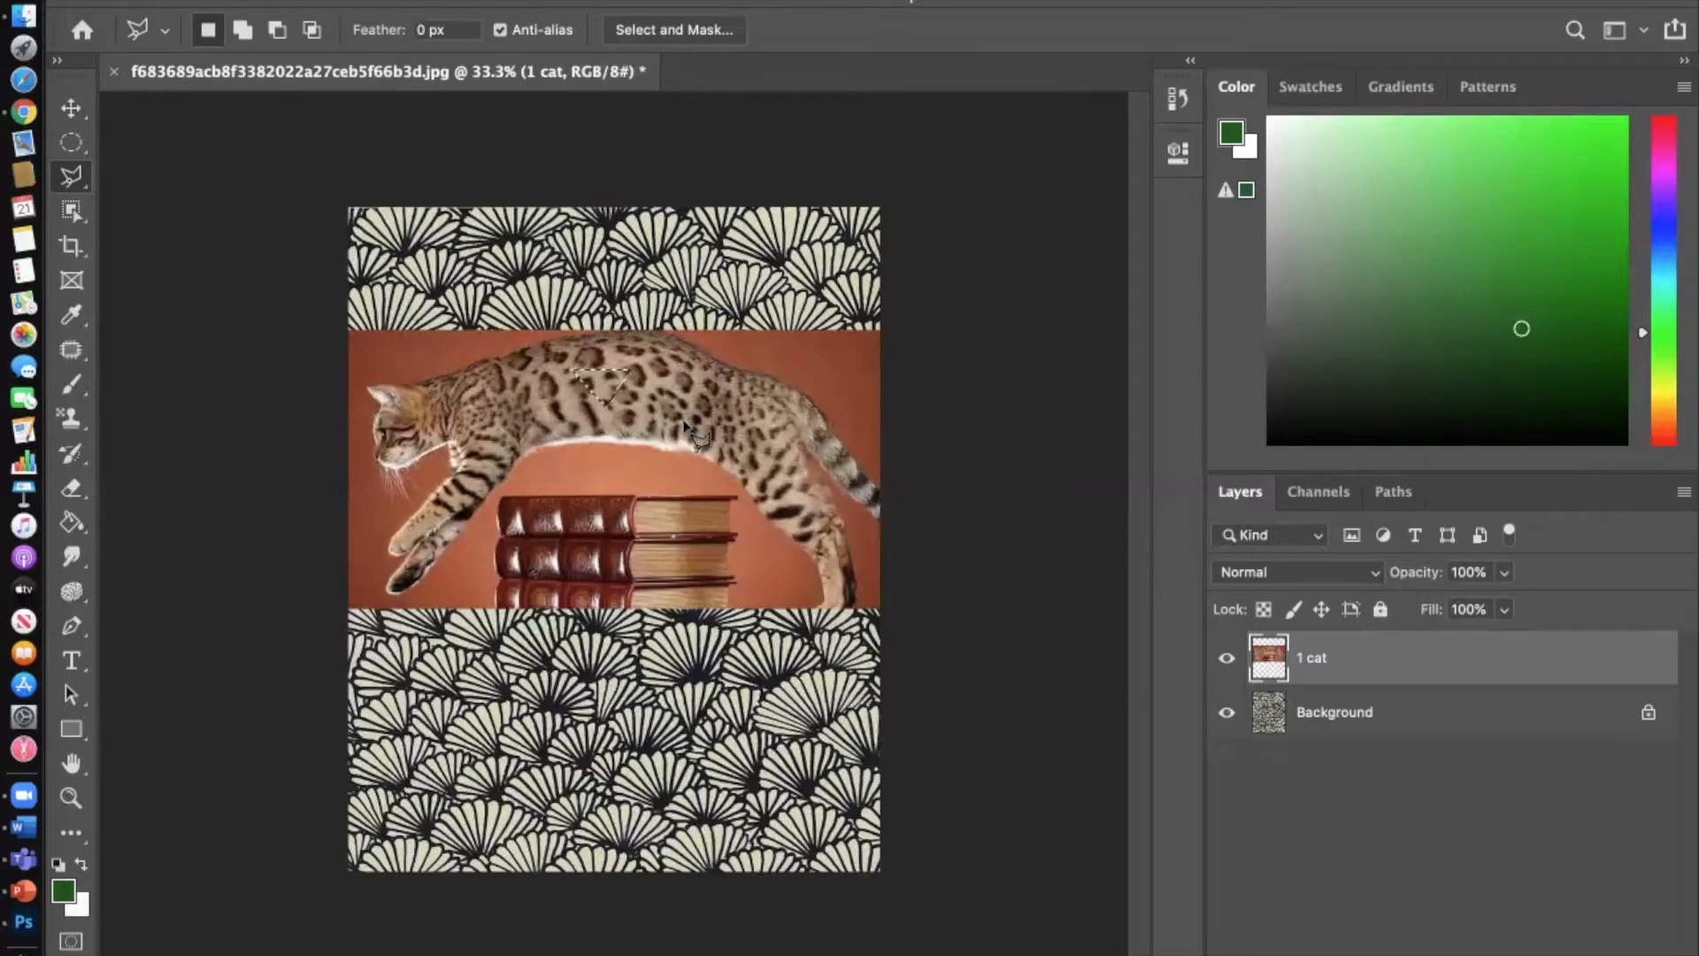
Step: Copy the selected fur patch to a new layer and name it "Chip layer 1"
key("super+j")
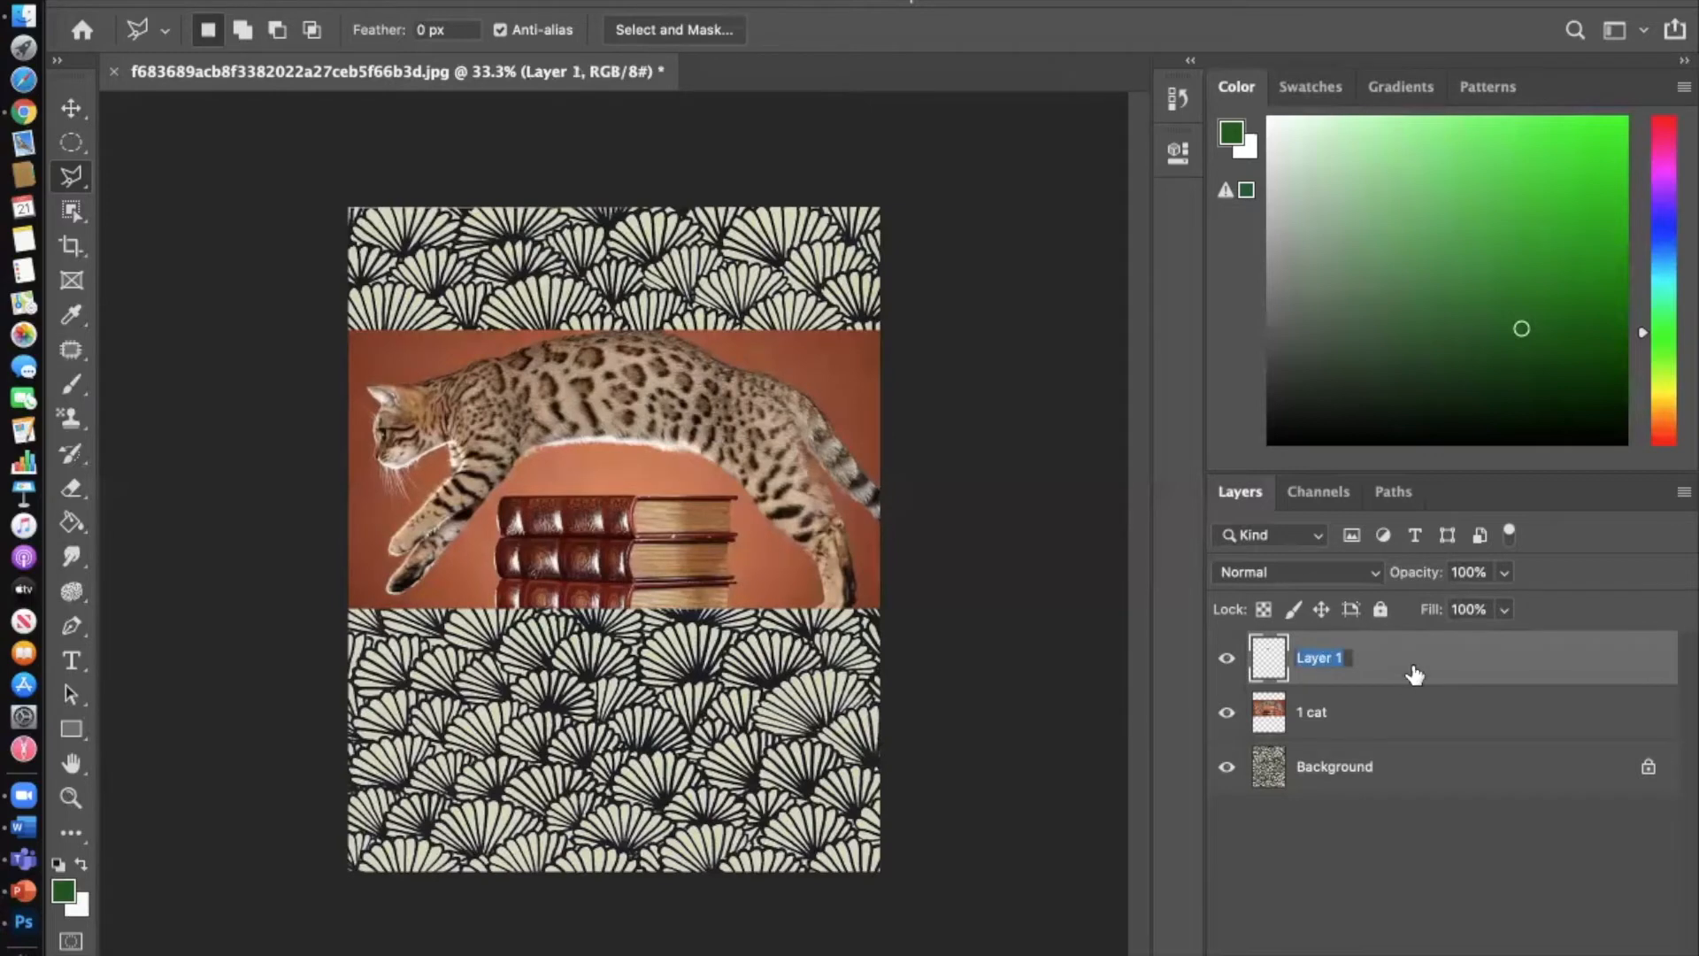
type("Chip l")
key("Return")
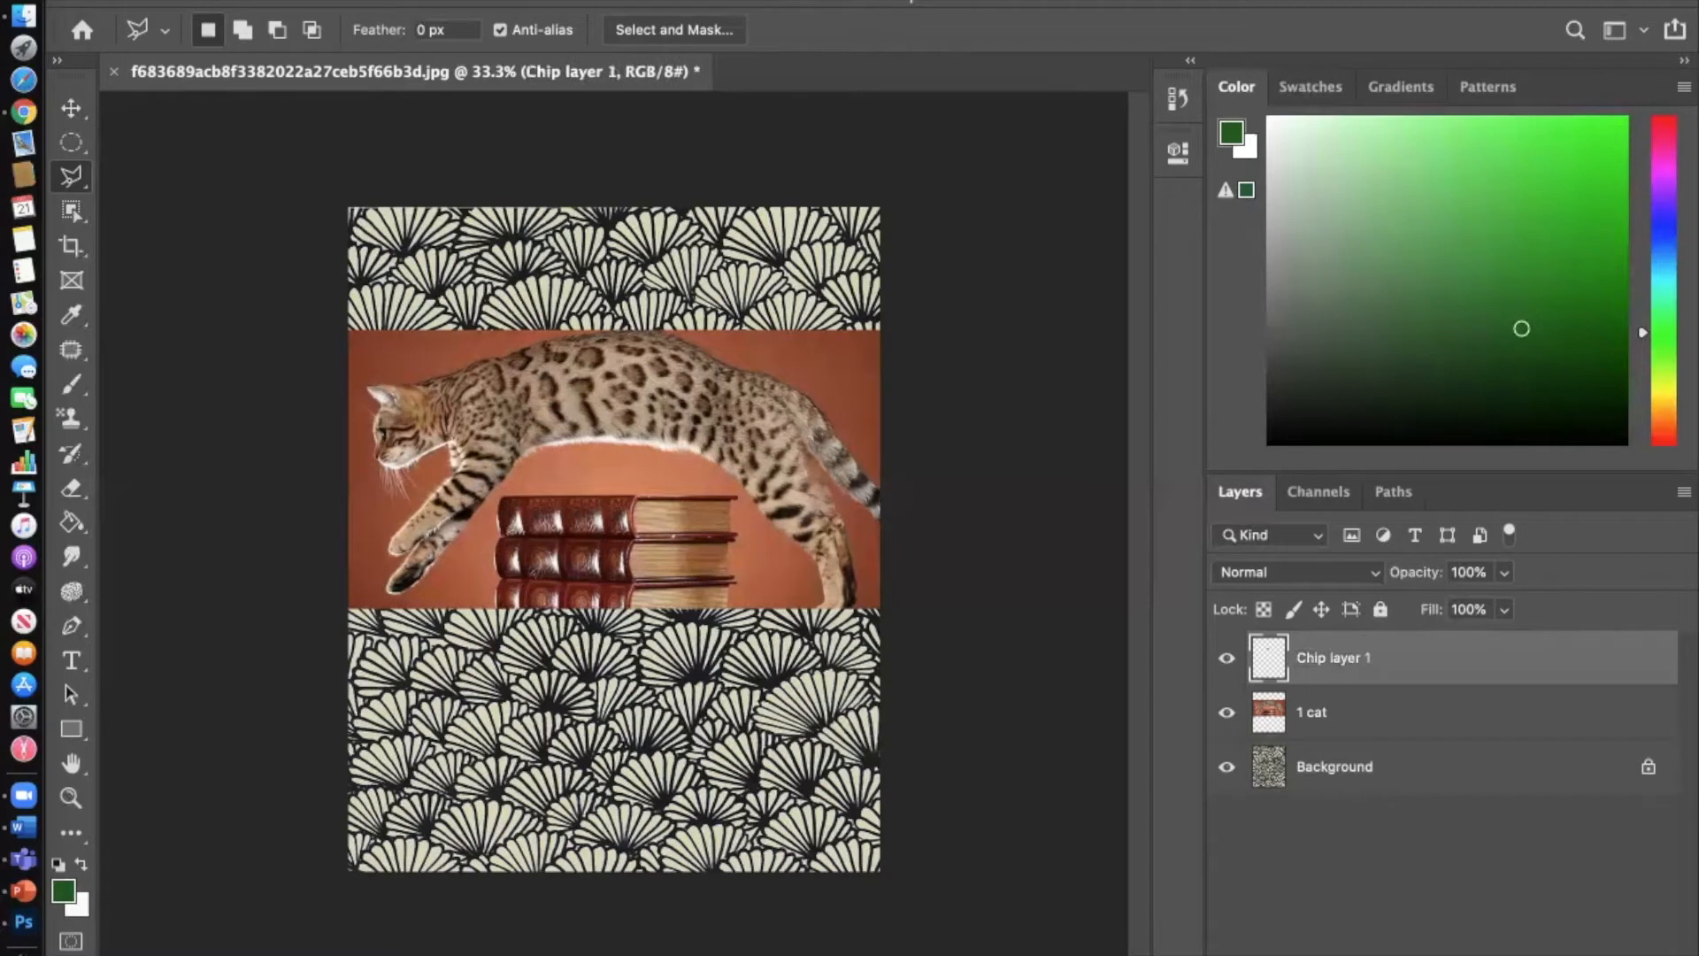
Step: Move the copied fur patch down to just below the cat's belly, and delete the "Chip layer 1" layer
left_click(70, 105)
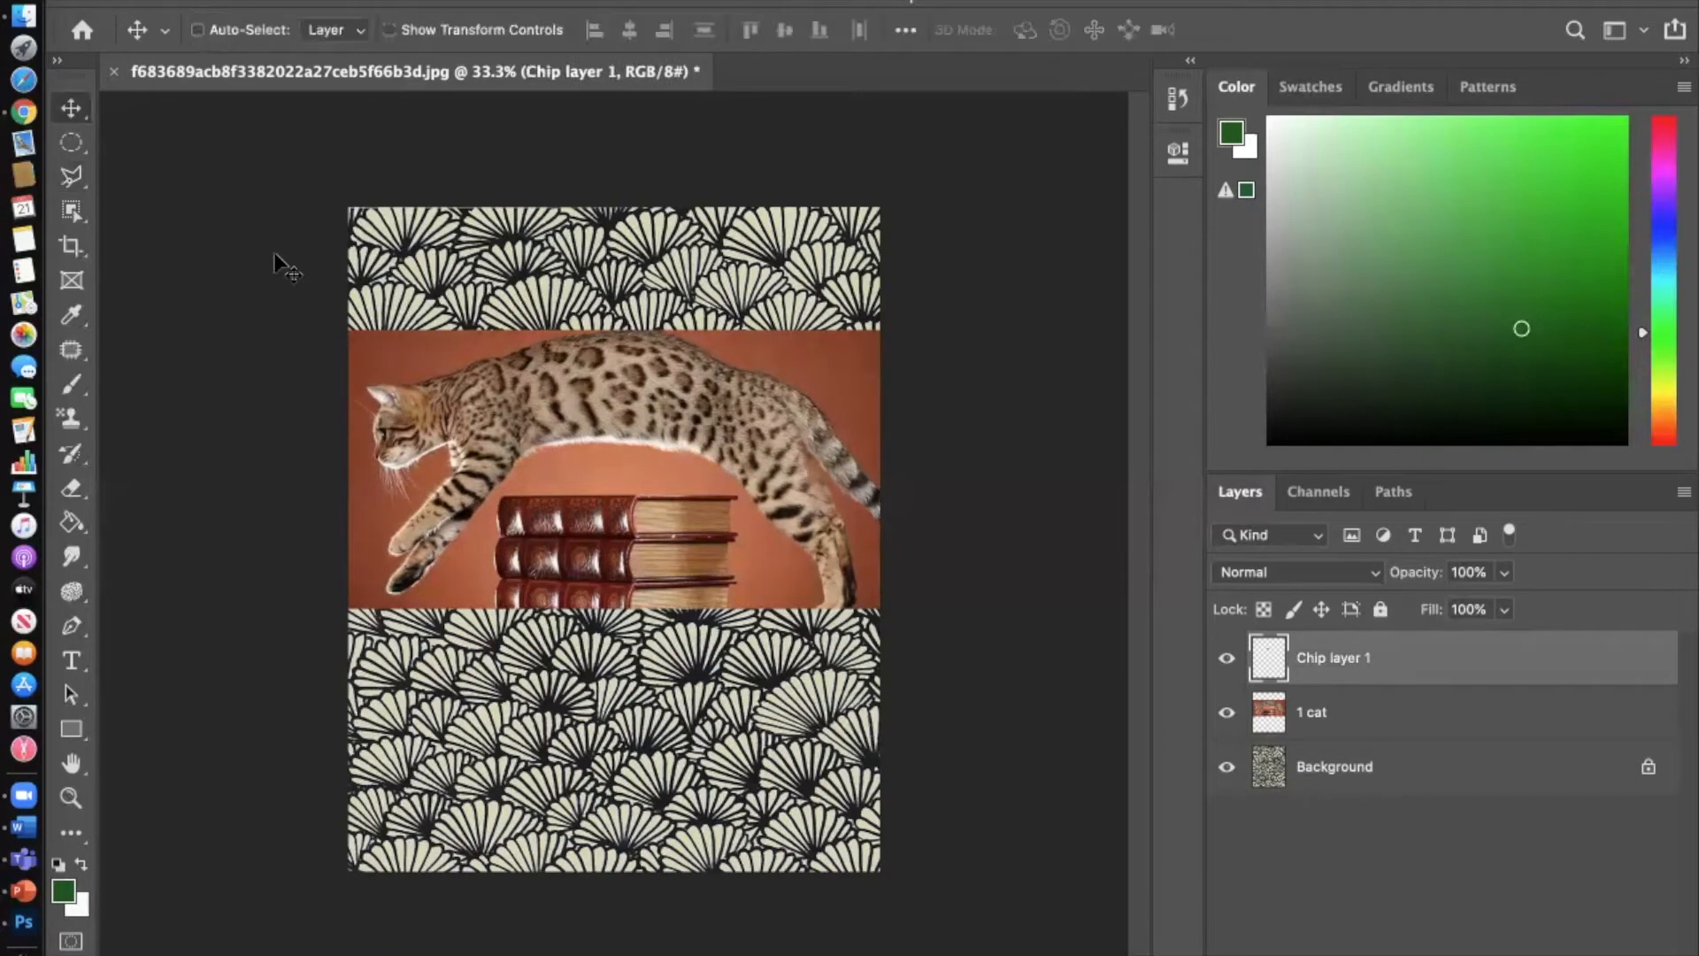
left_click_drag(602, 380, 580, 455)
right_click(1450, 660)
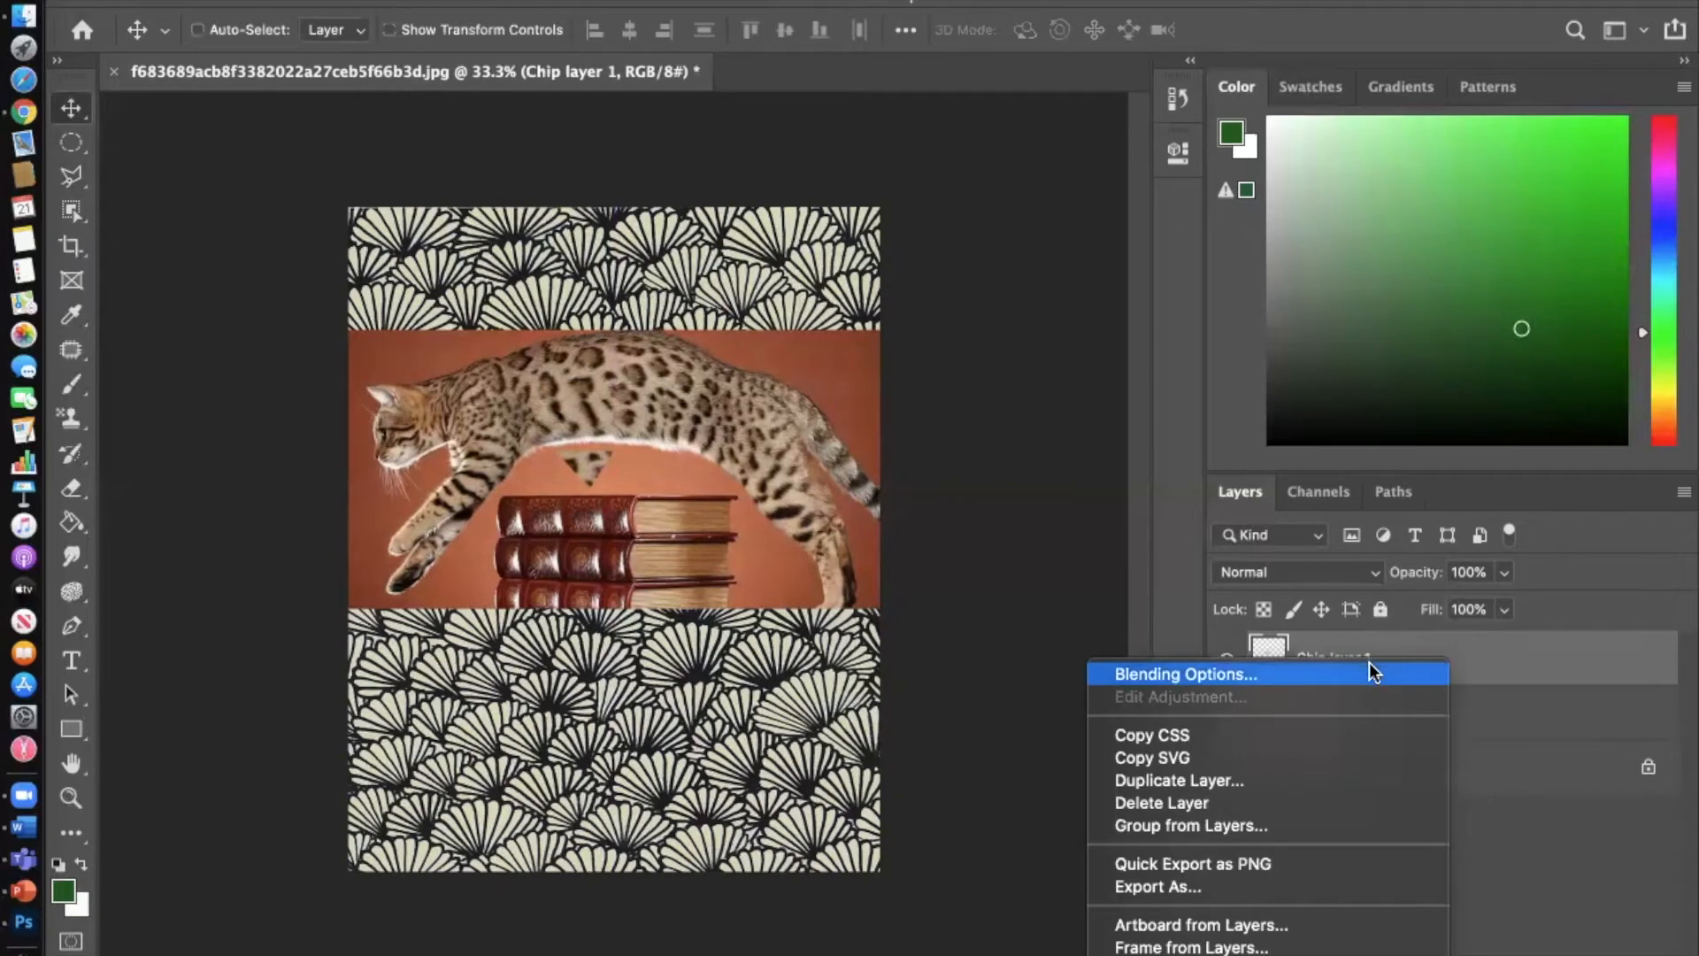
left_click(1215, 803)
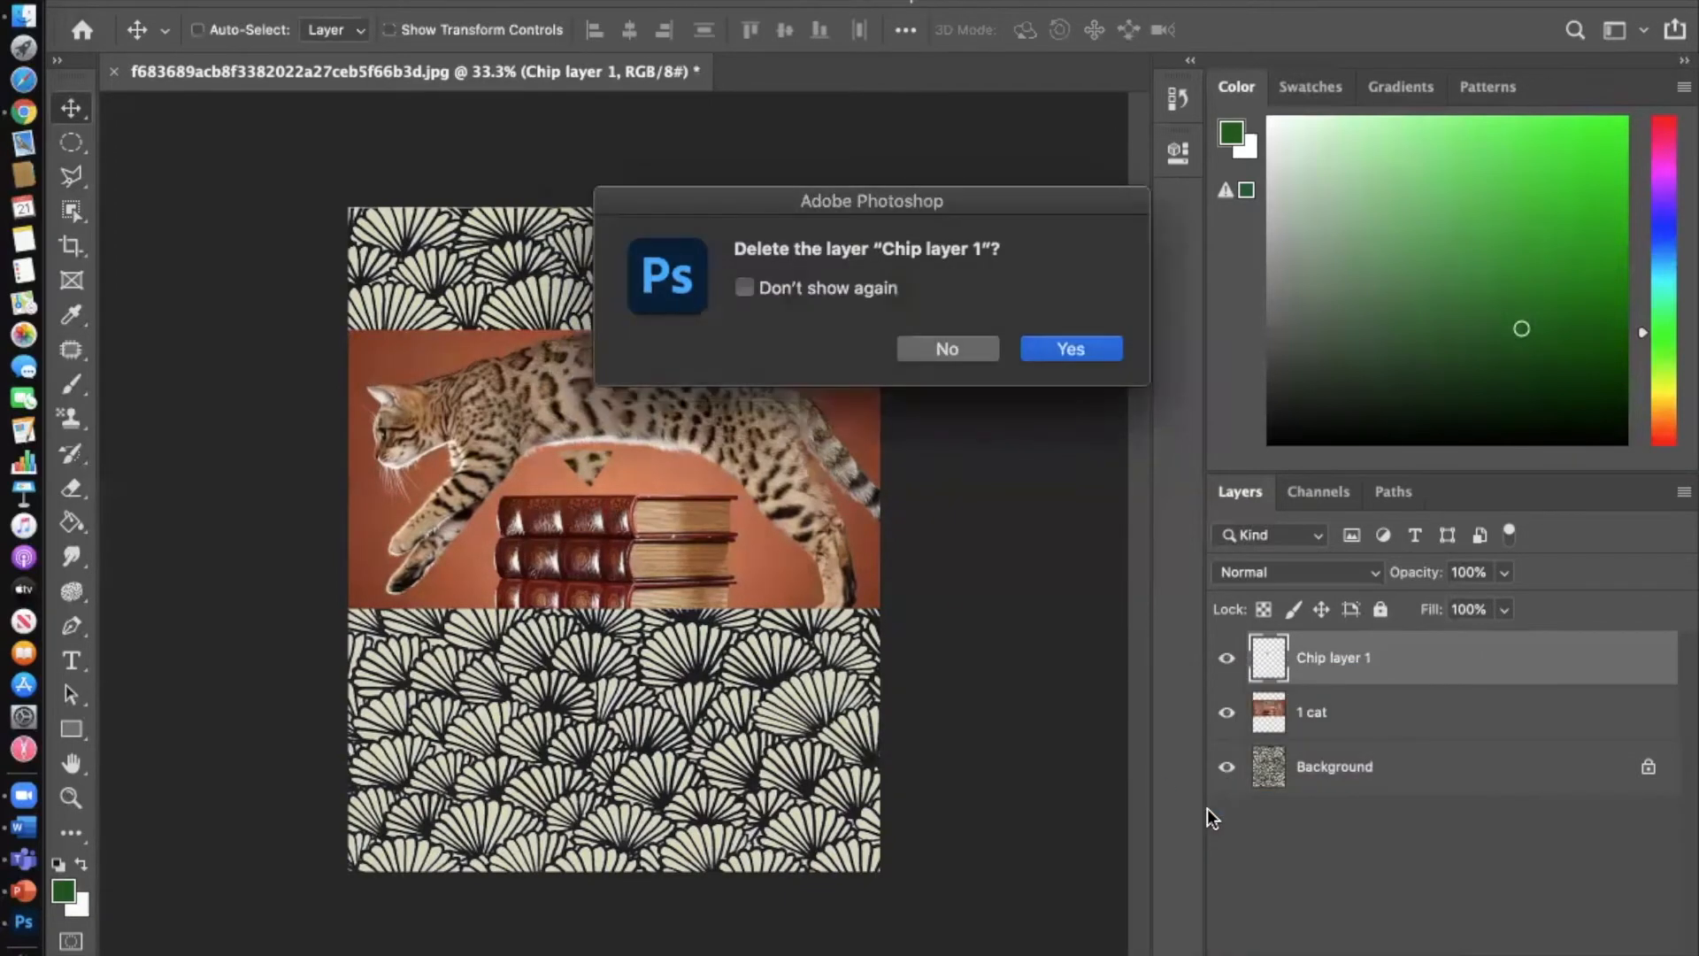
left_click(1070, 347)
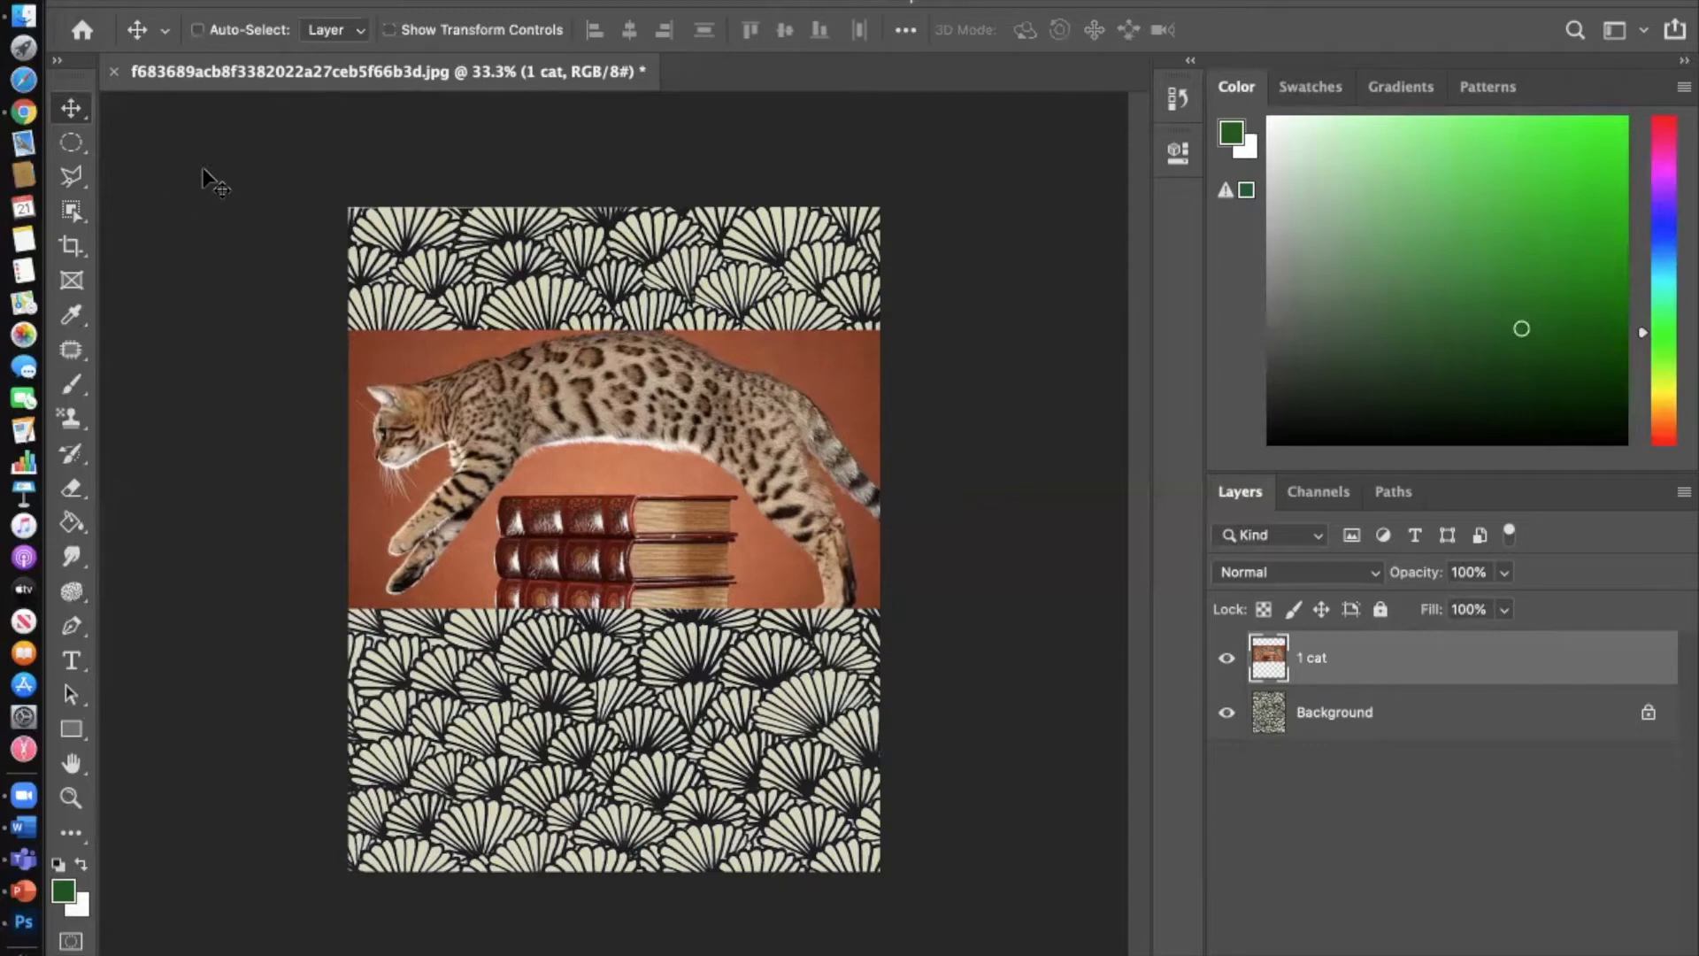
left_click(322, 2)
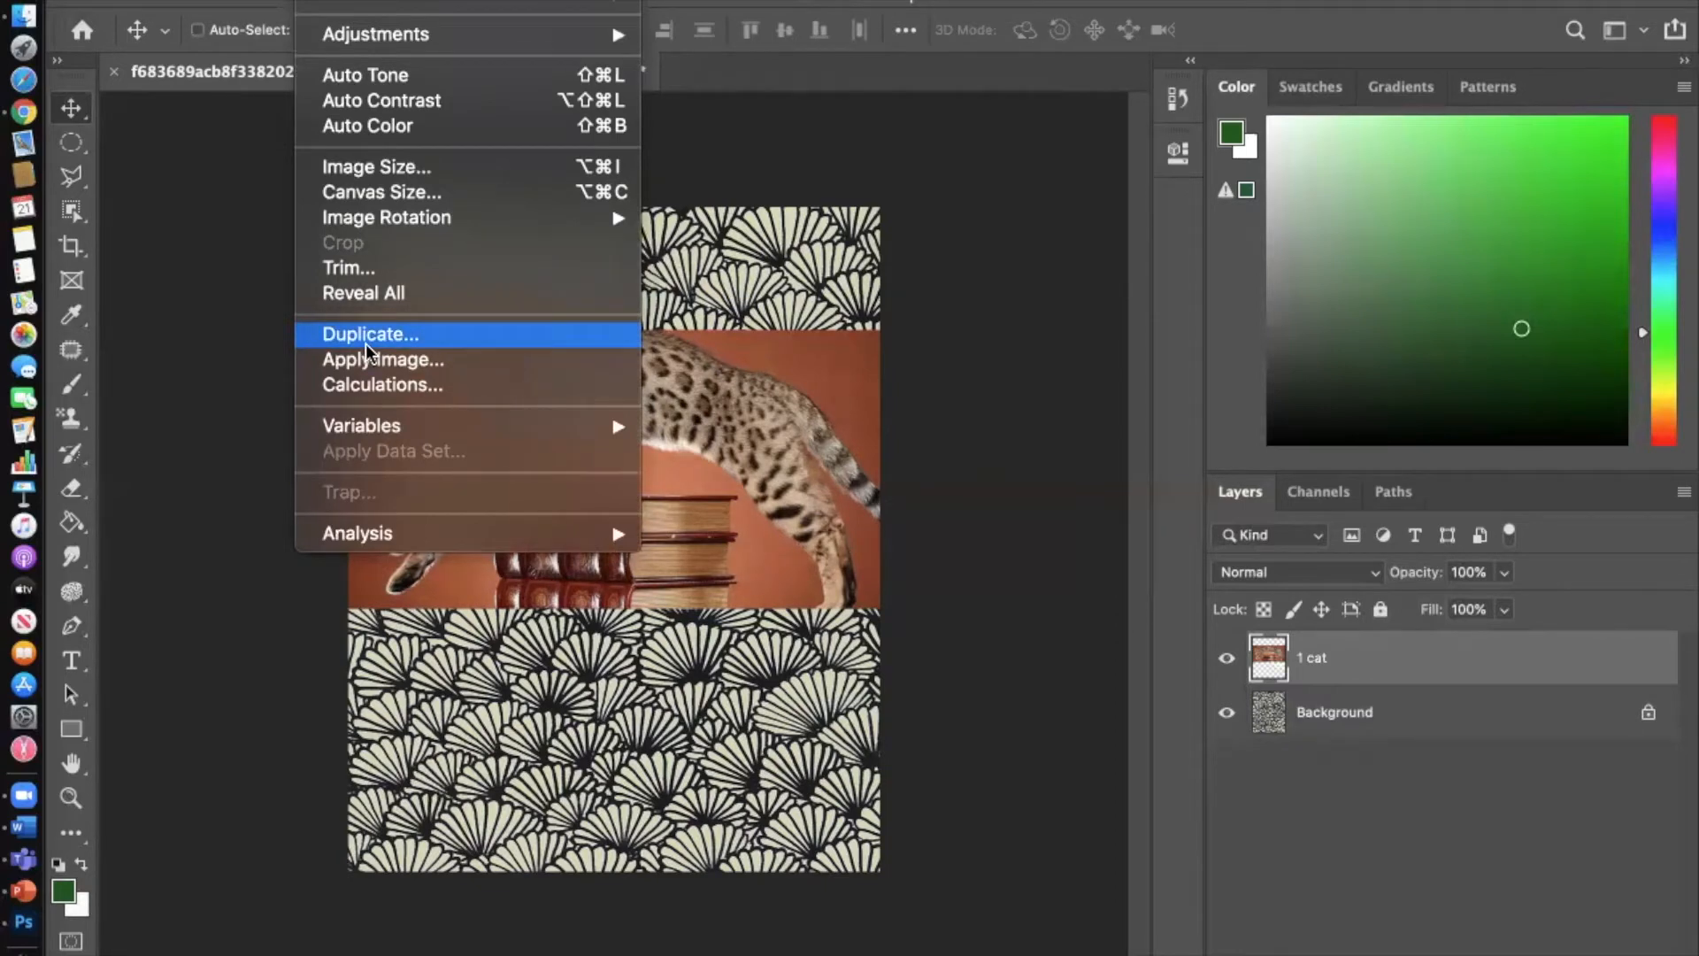
left_click(790, 281)
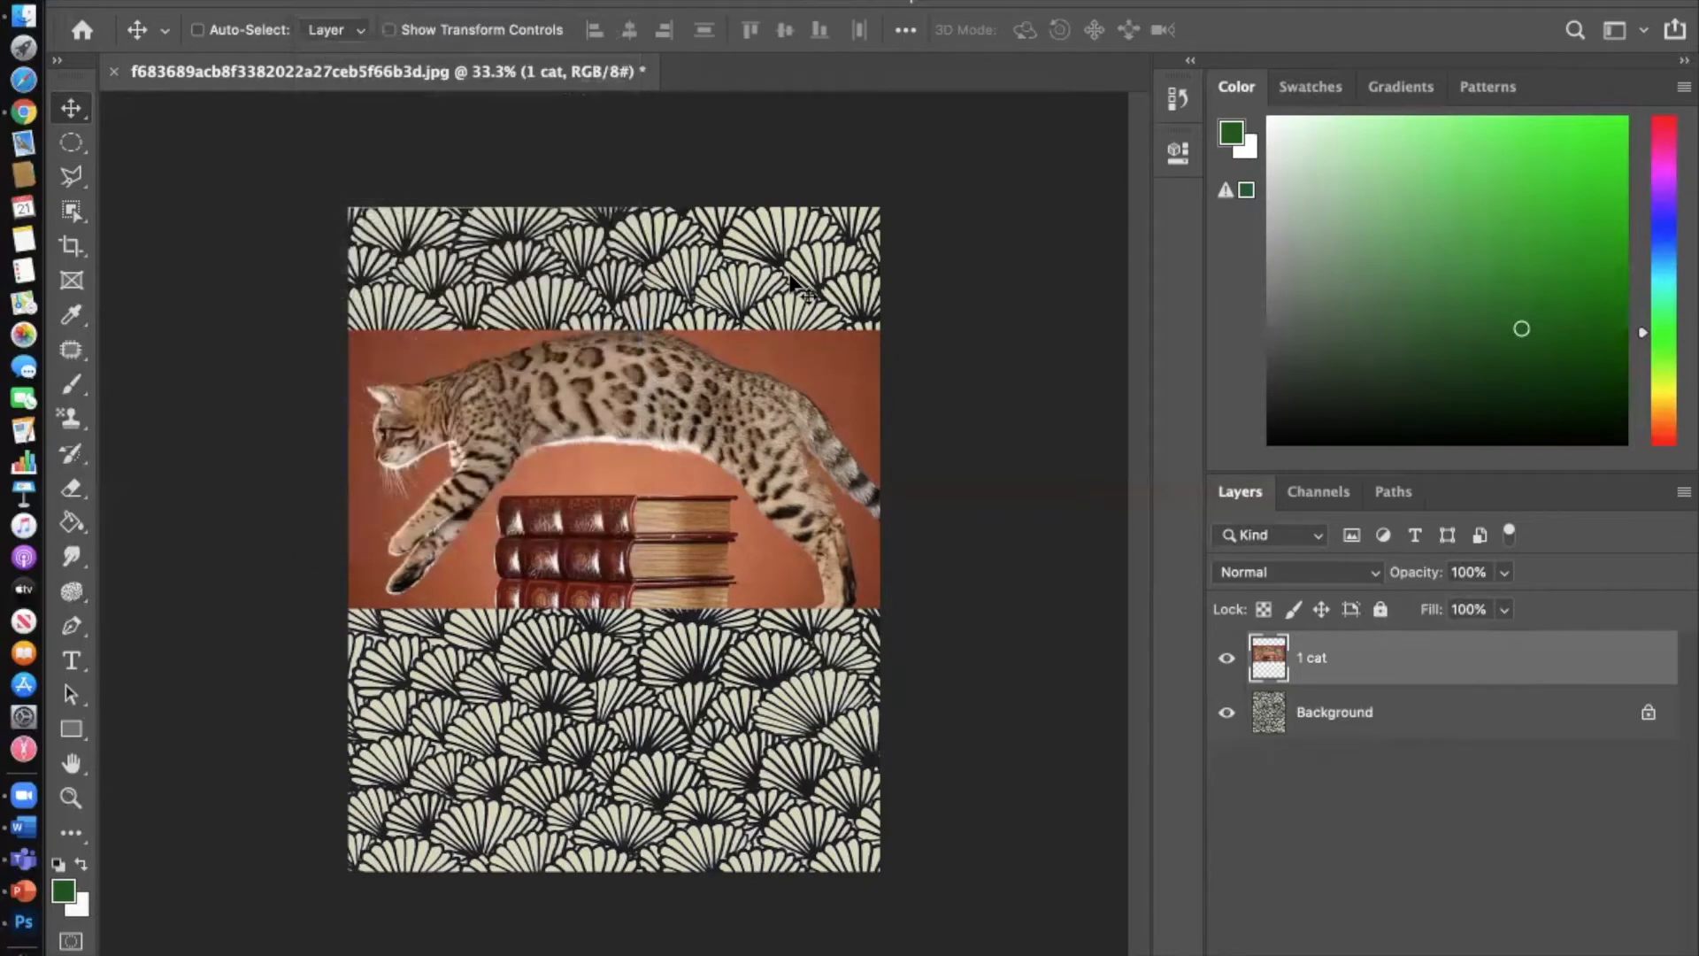
Step: Try tracing the cat's body with the Magnetic Lasso tool and deleting the selected area, undo the deletion and deselect
left_click(87, 183)
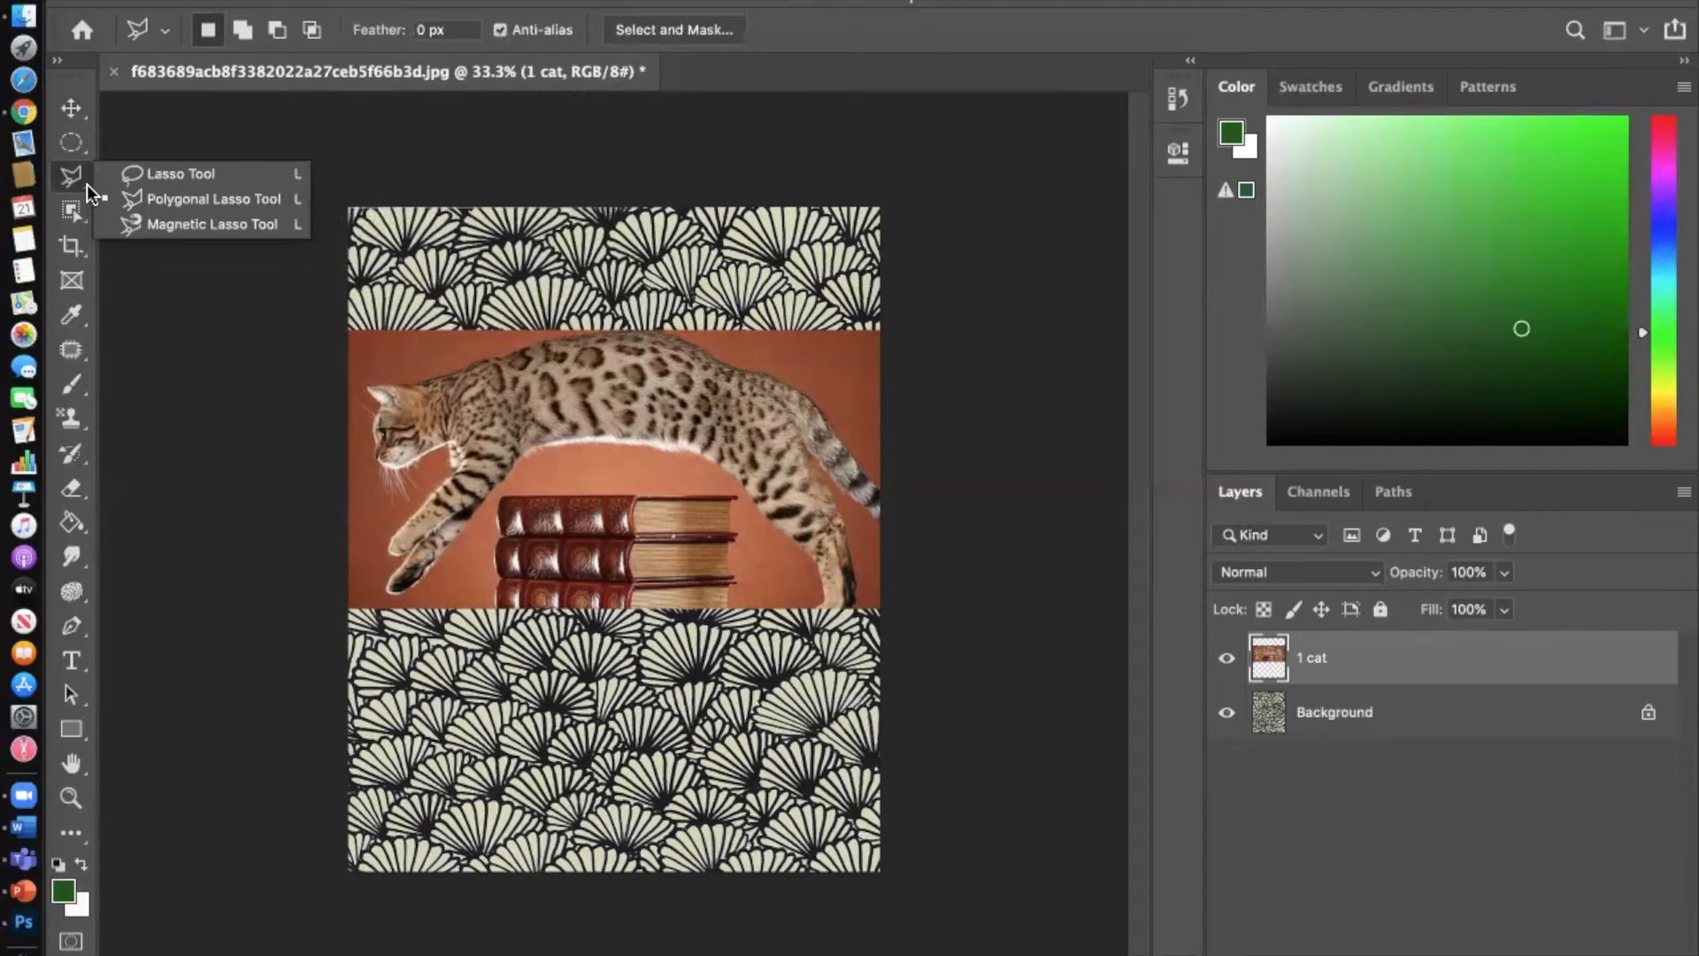
left_click(152, 224)
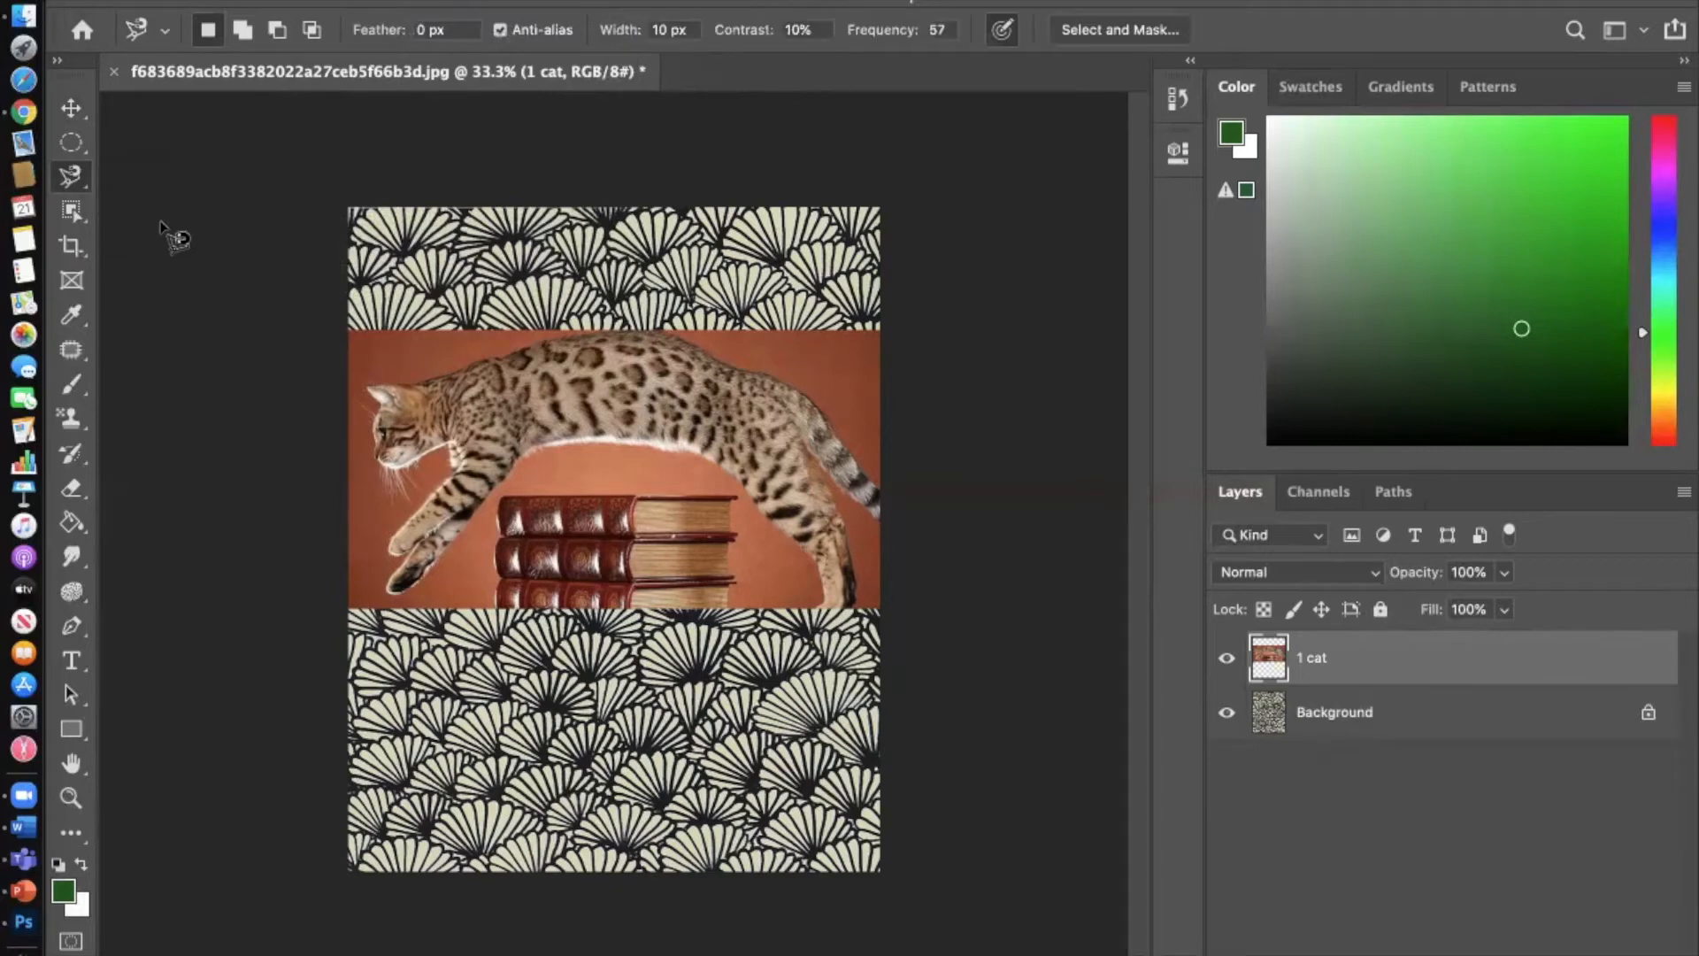
left_click(373, 387)
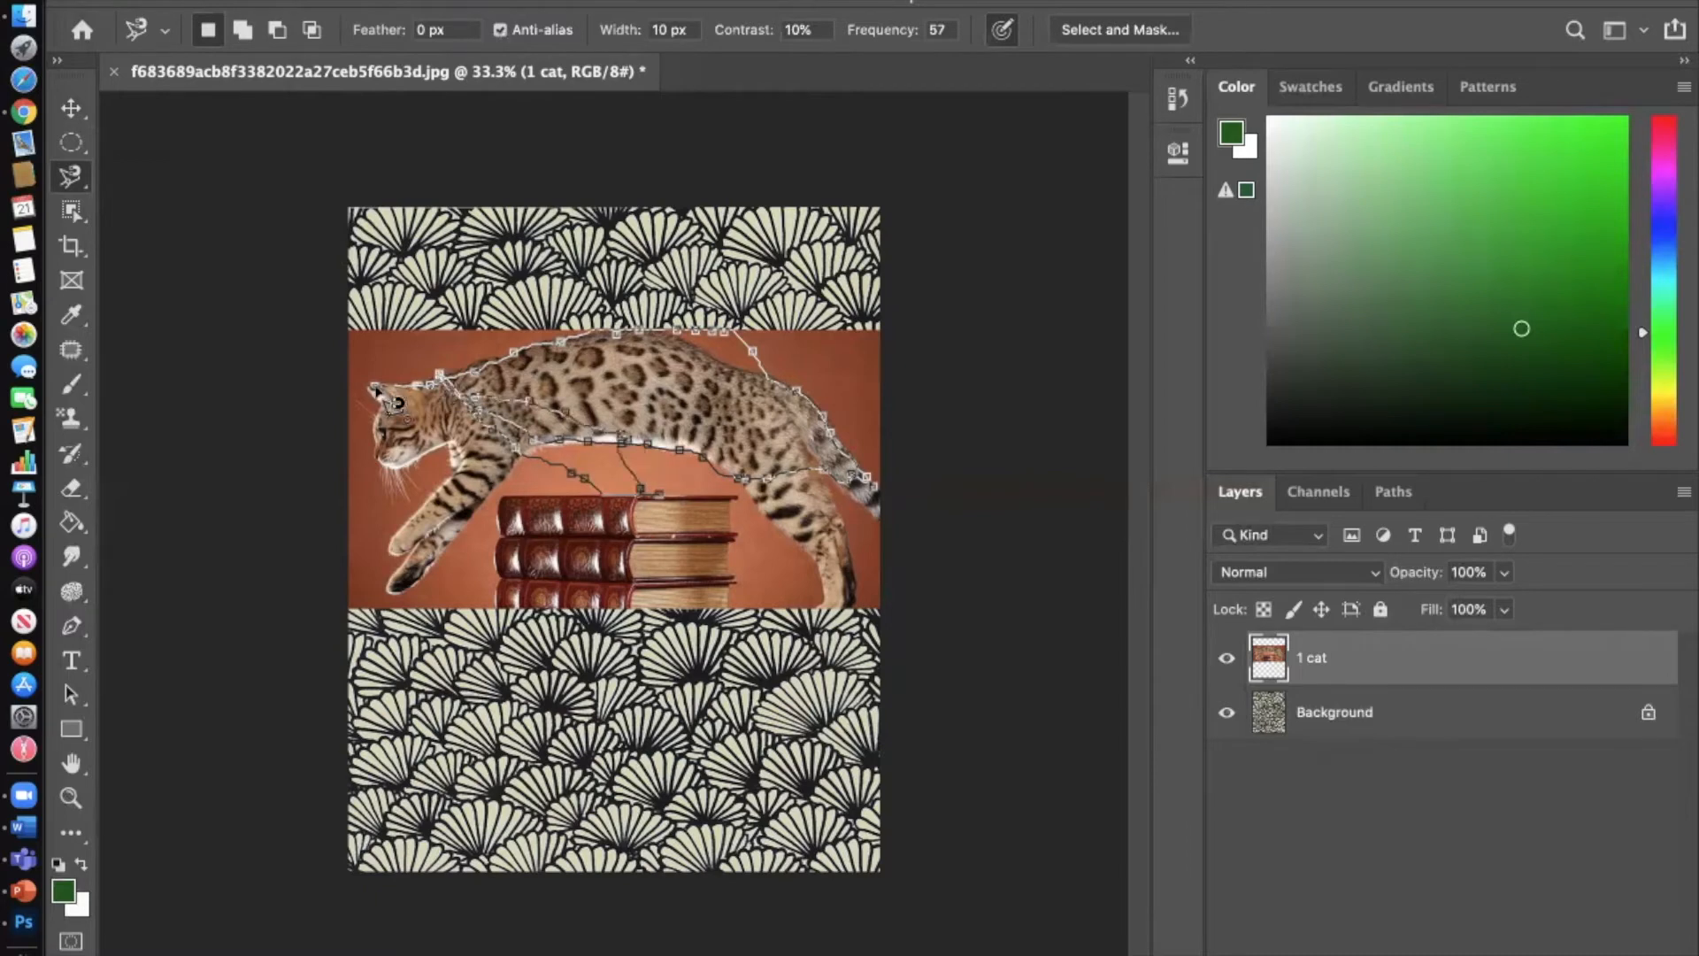
left_click(602, 501)
key("Delete")
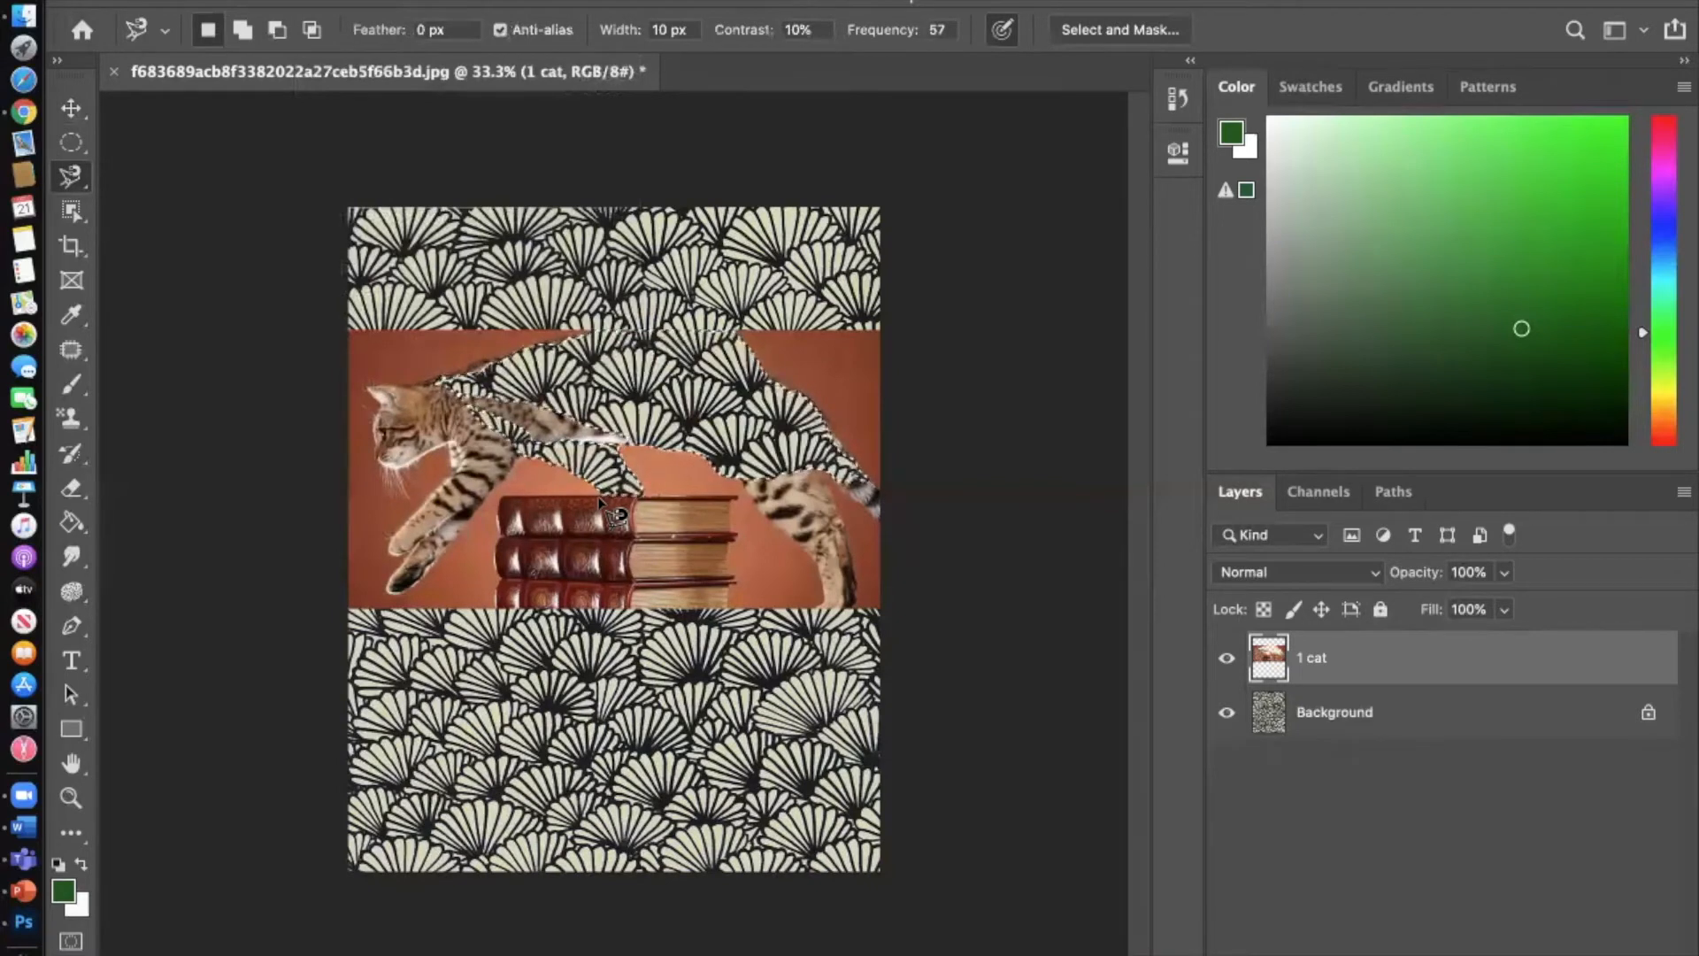
key("super+z")
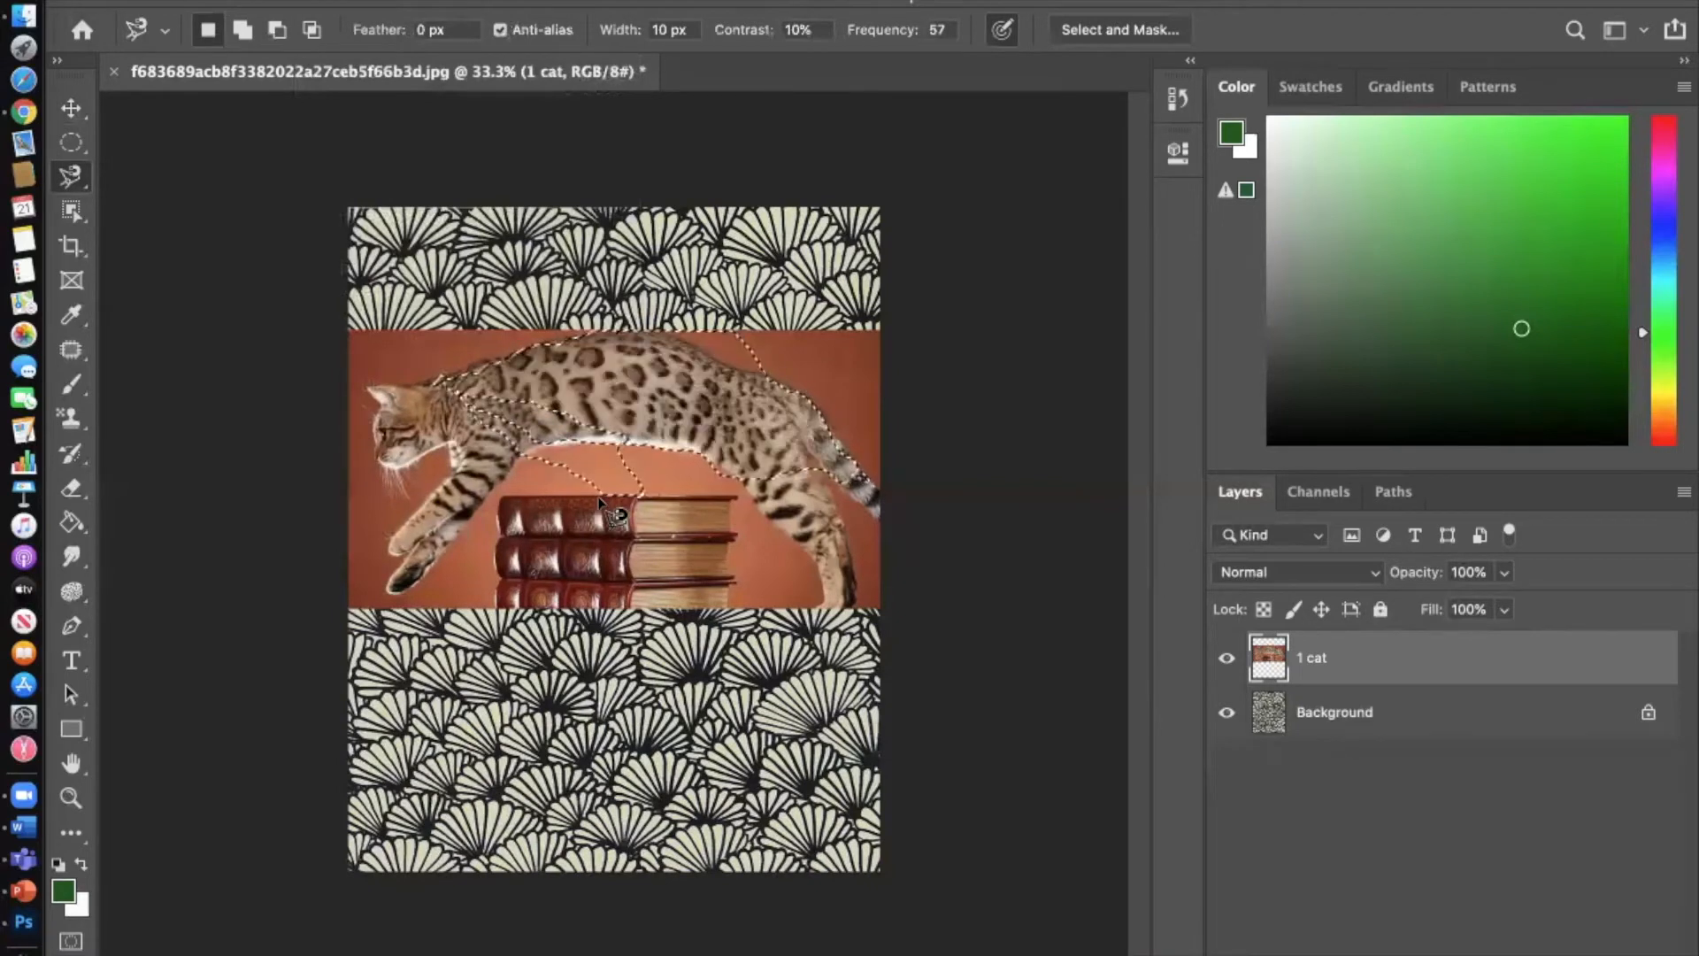
key("super+d")
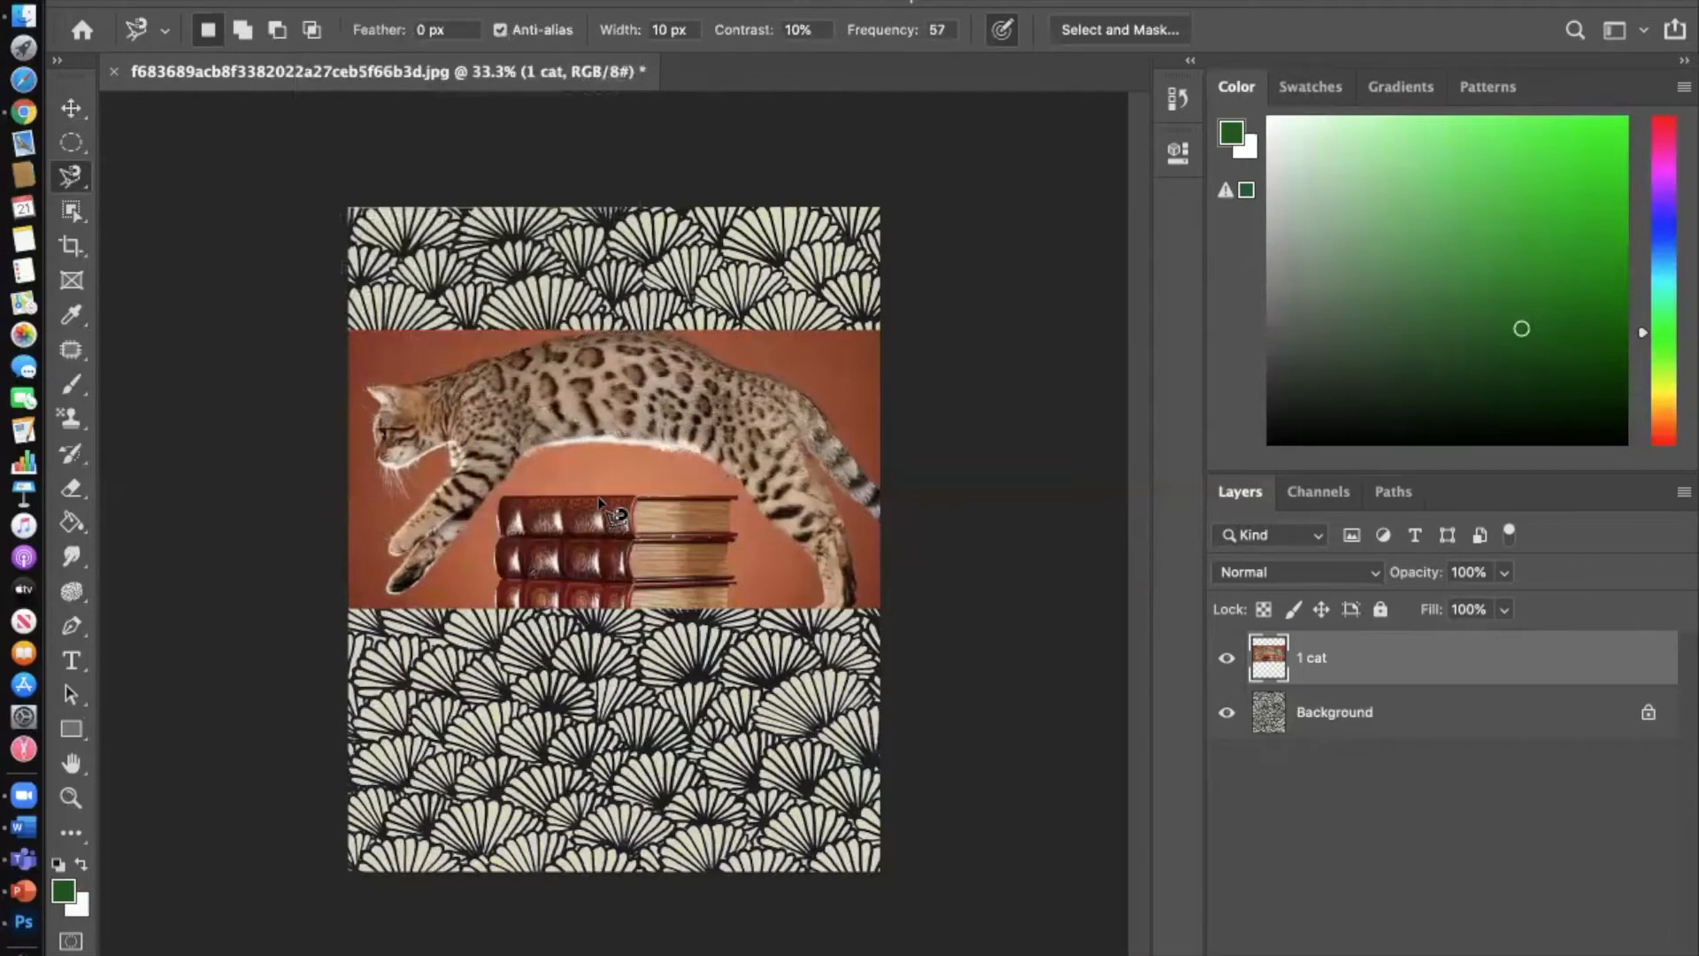
Step: Select the whole cat with the Object Selection tool by framing the cat photo in Rectangle mode
left_click(87, 220)
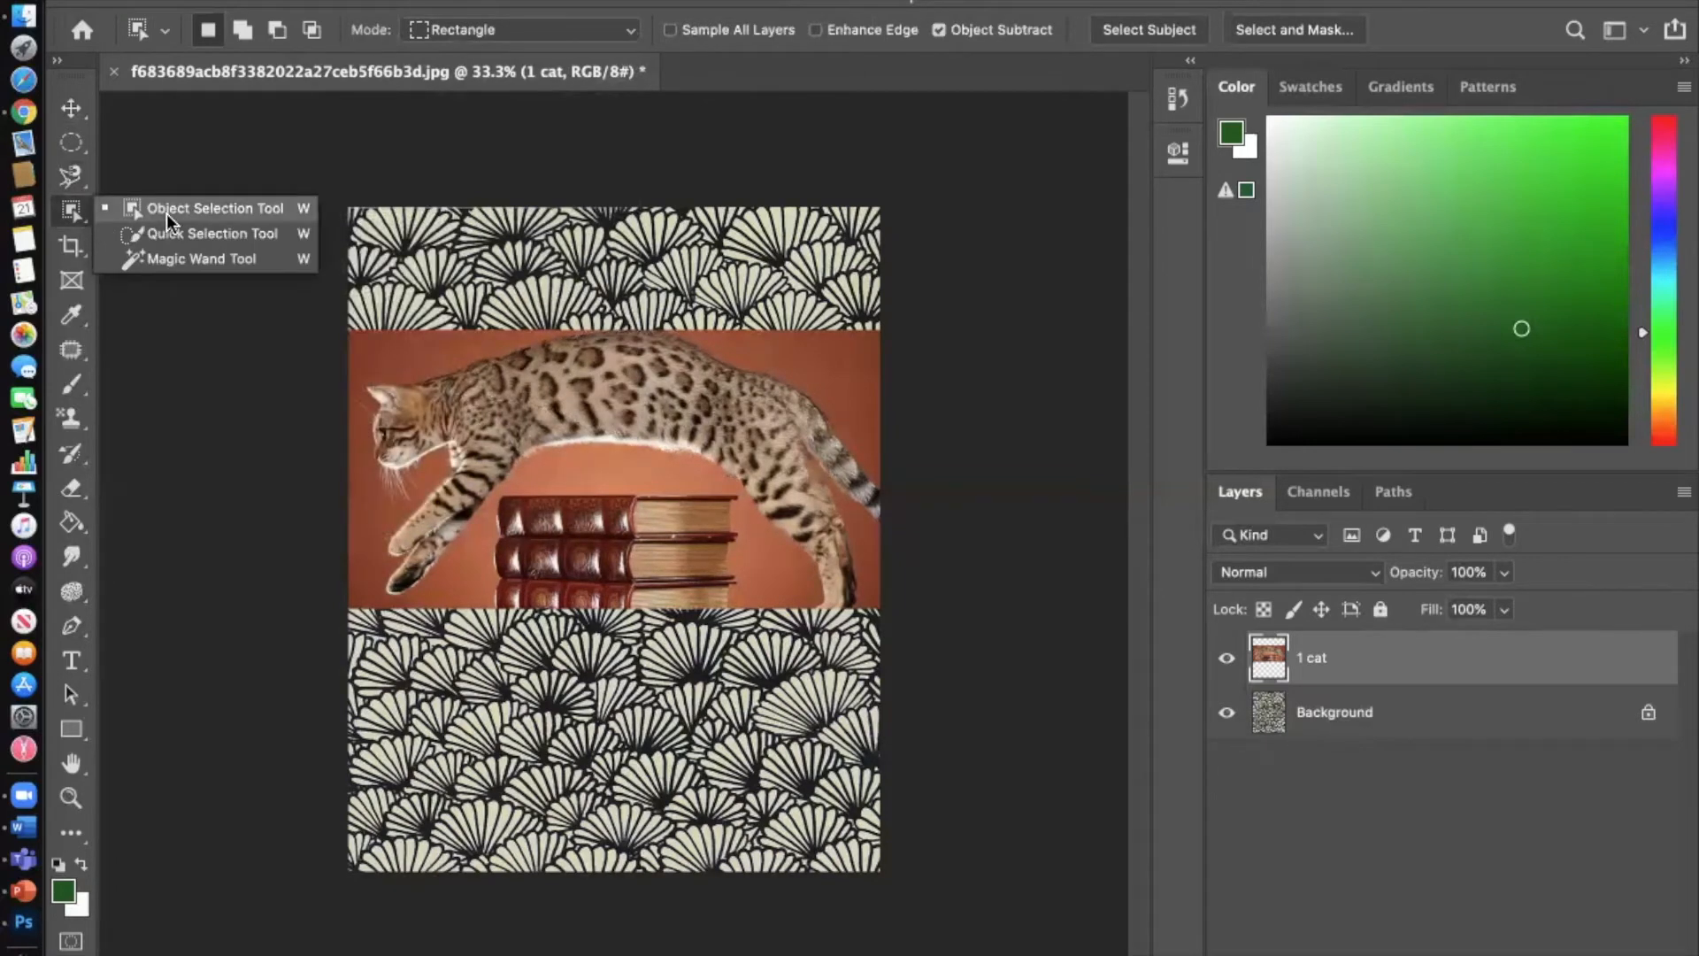
left_click(166, 214)
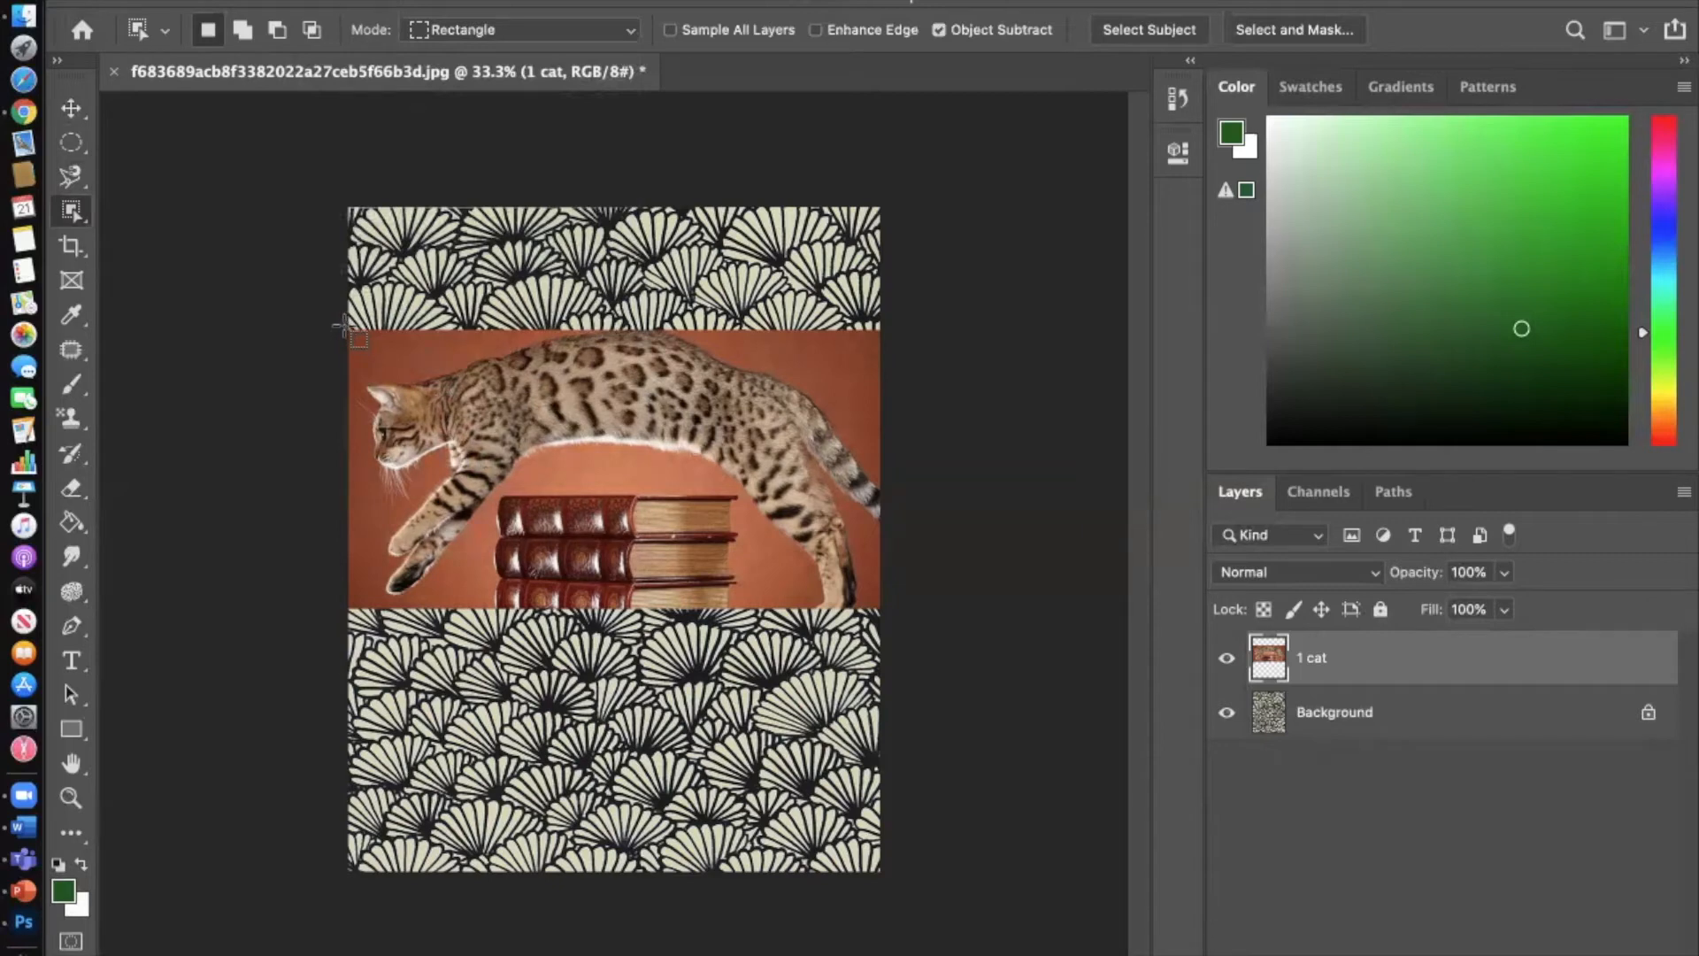
left_click_drag(345, 325, 881, 611)
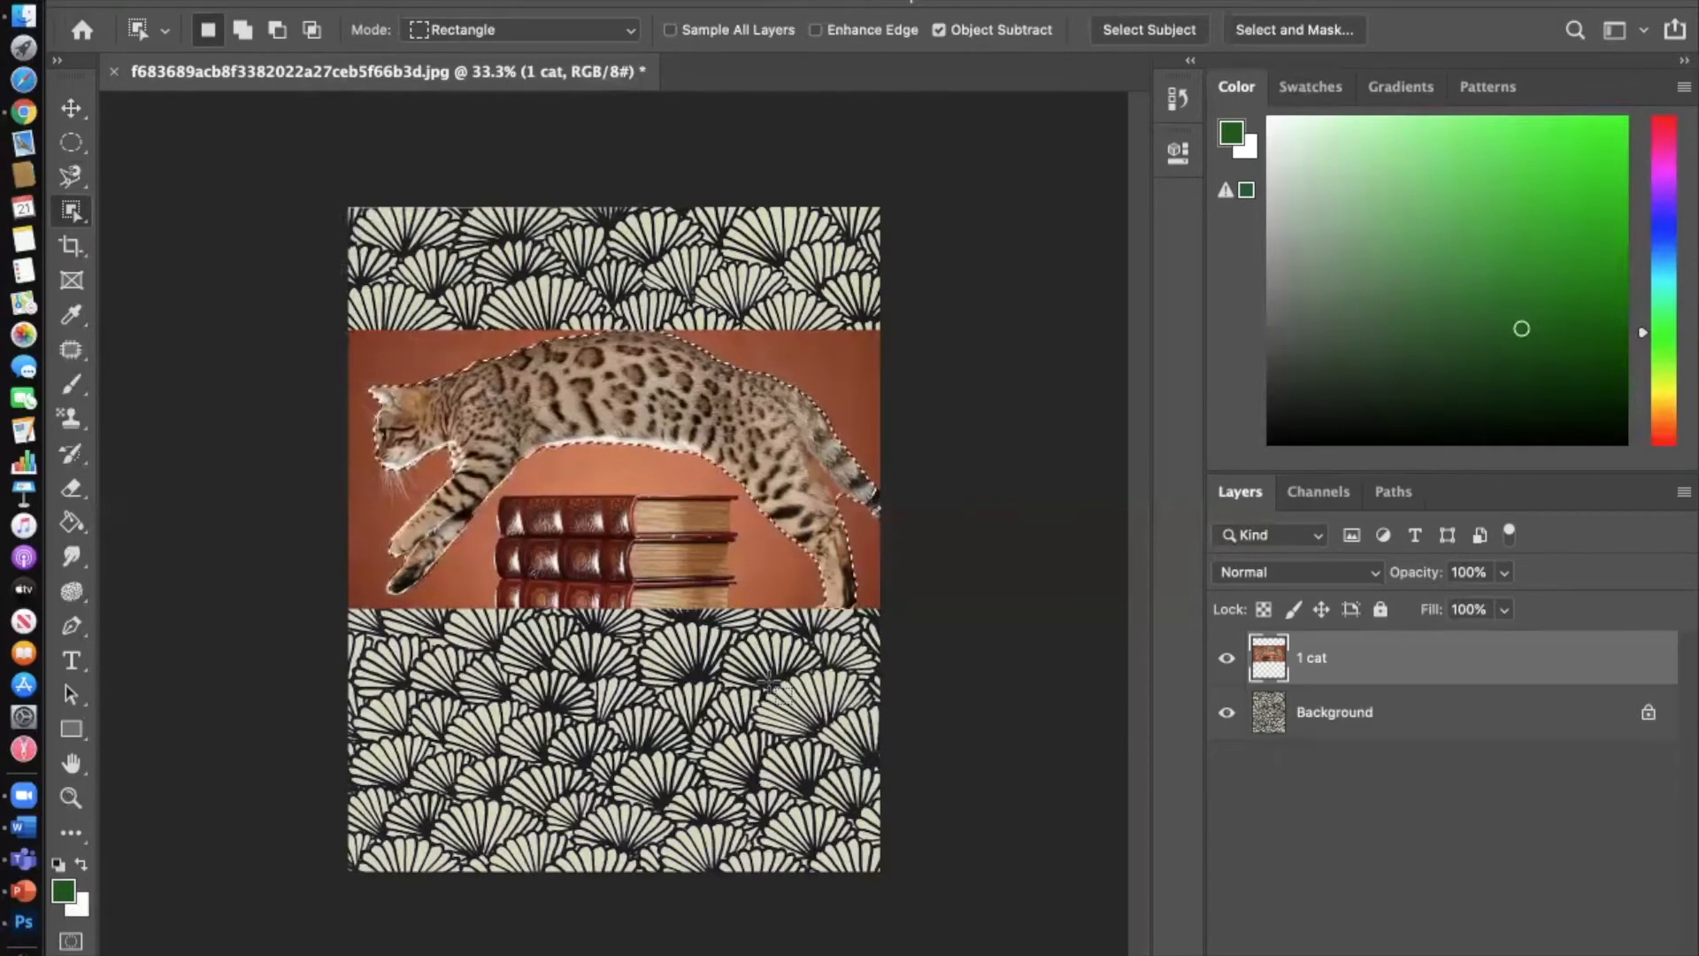
Step: Invert the cat selection, delete the photo's orange background and books from the "1 cat" layer, and deselect
right_click(777, 423)
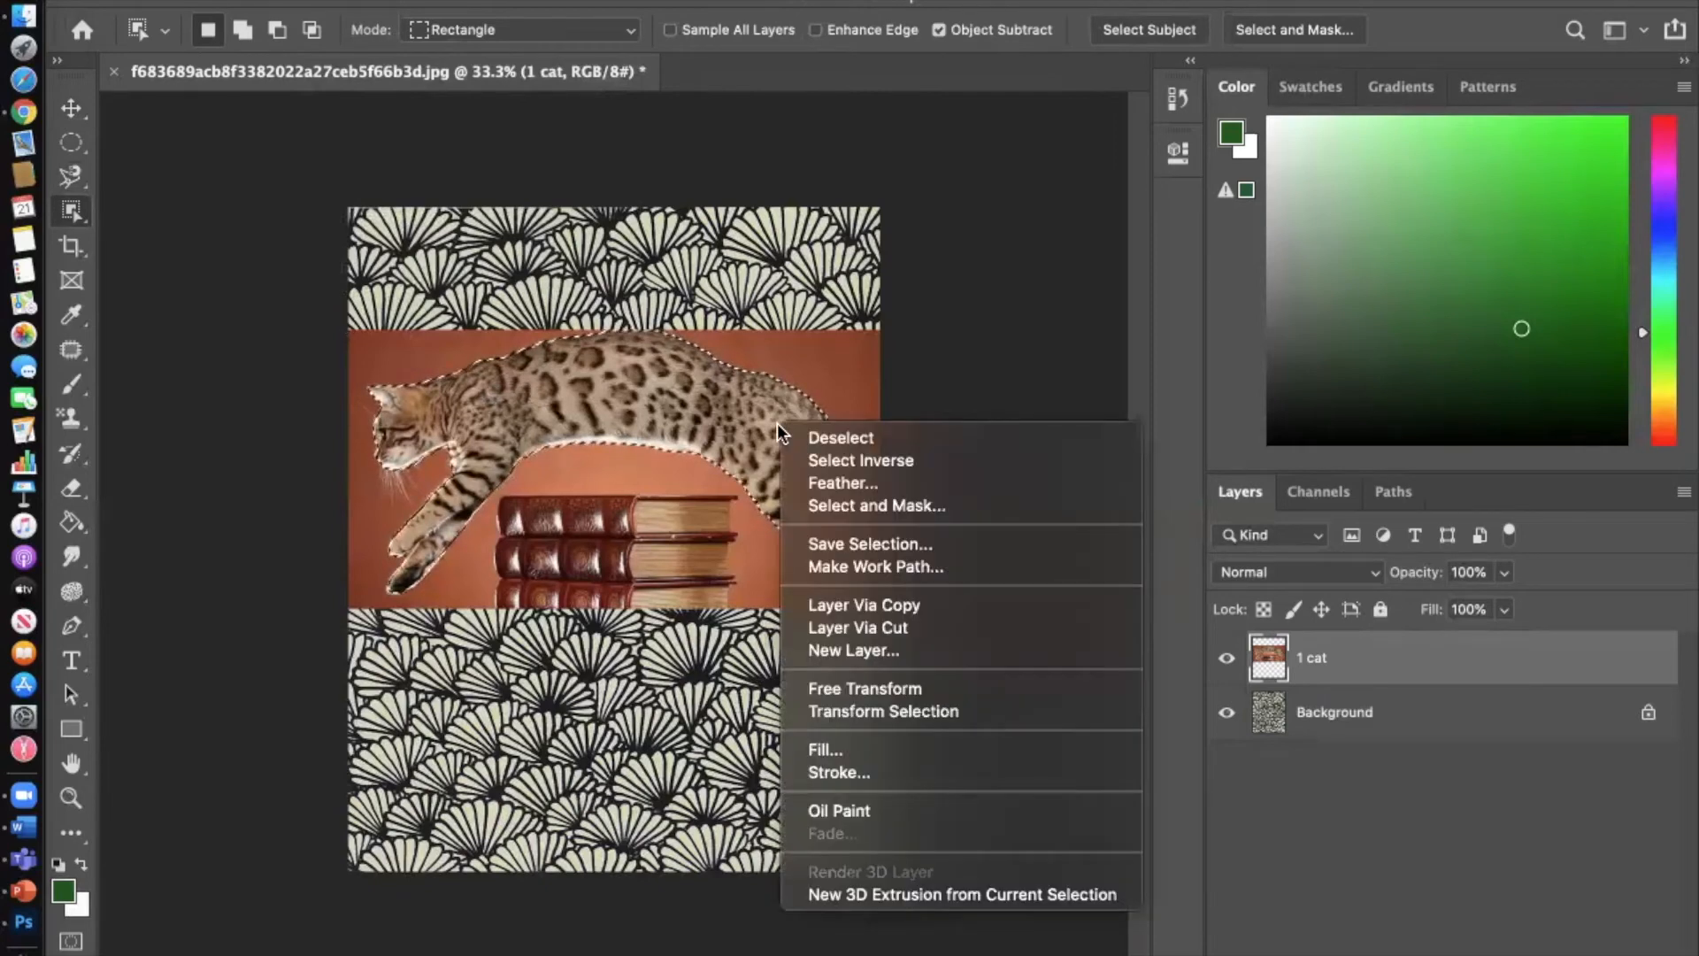
left_click(815, 459)
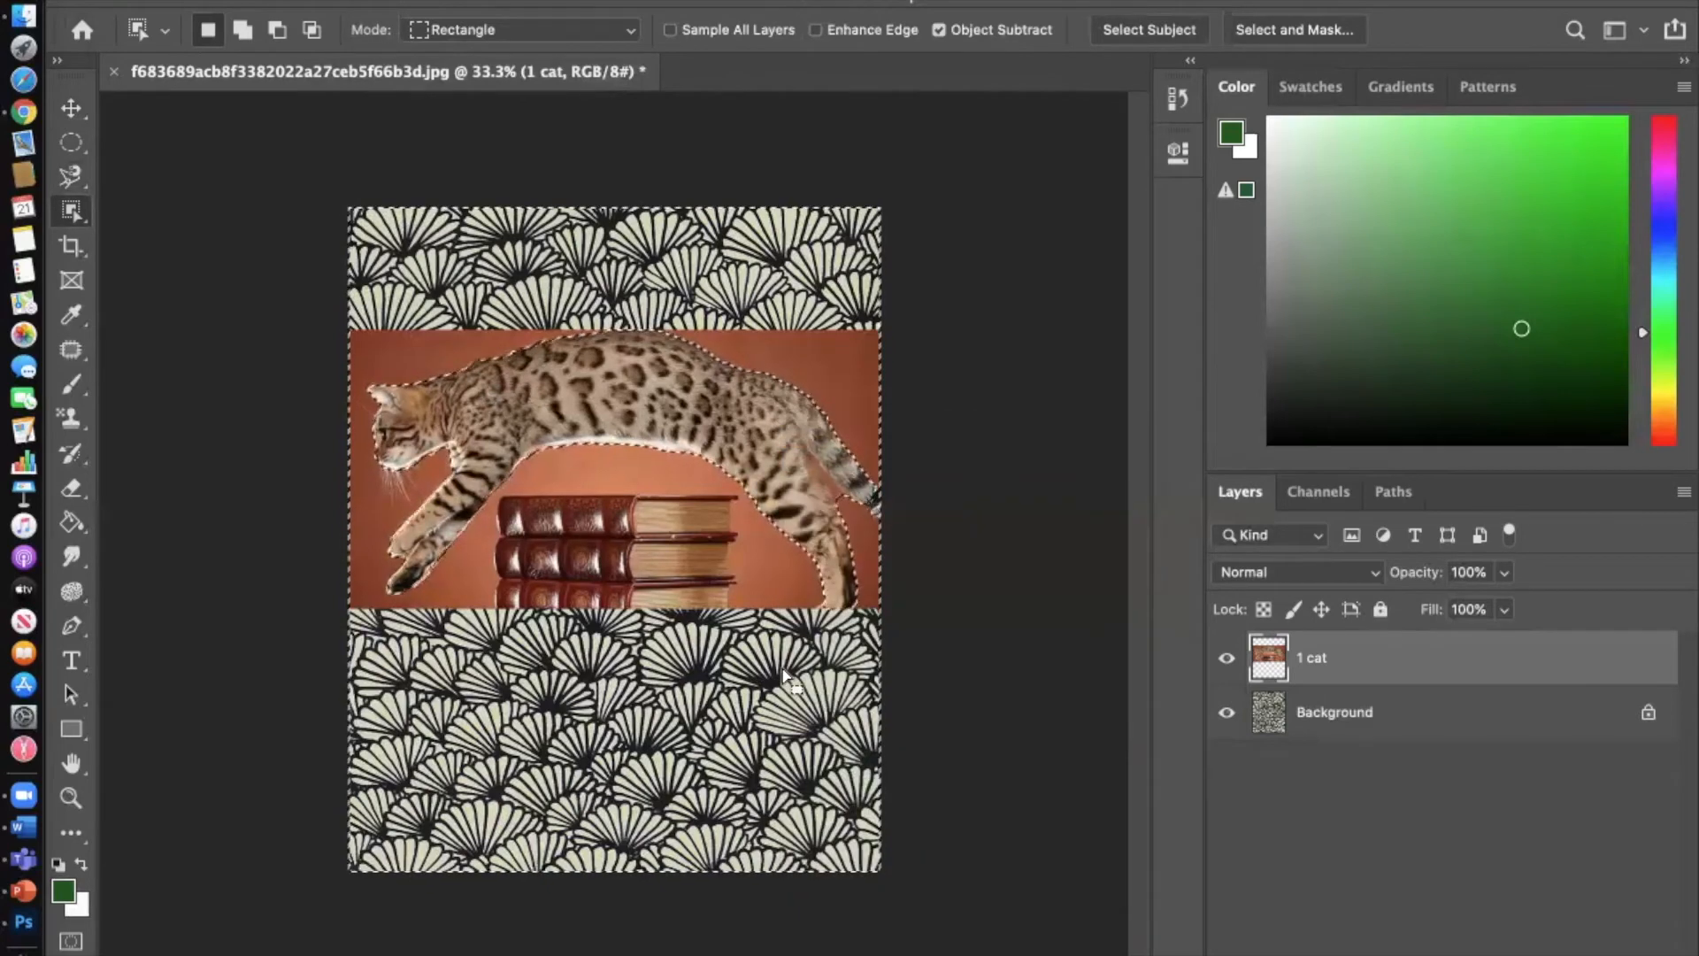
key("Delete")
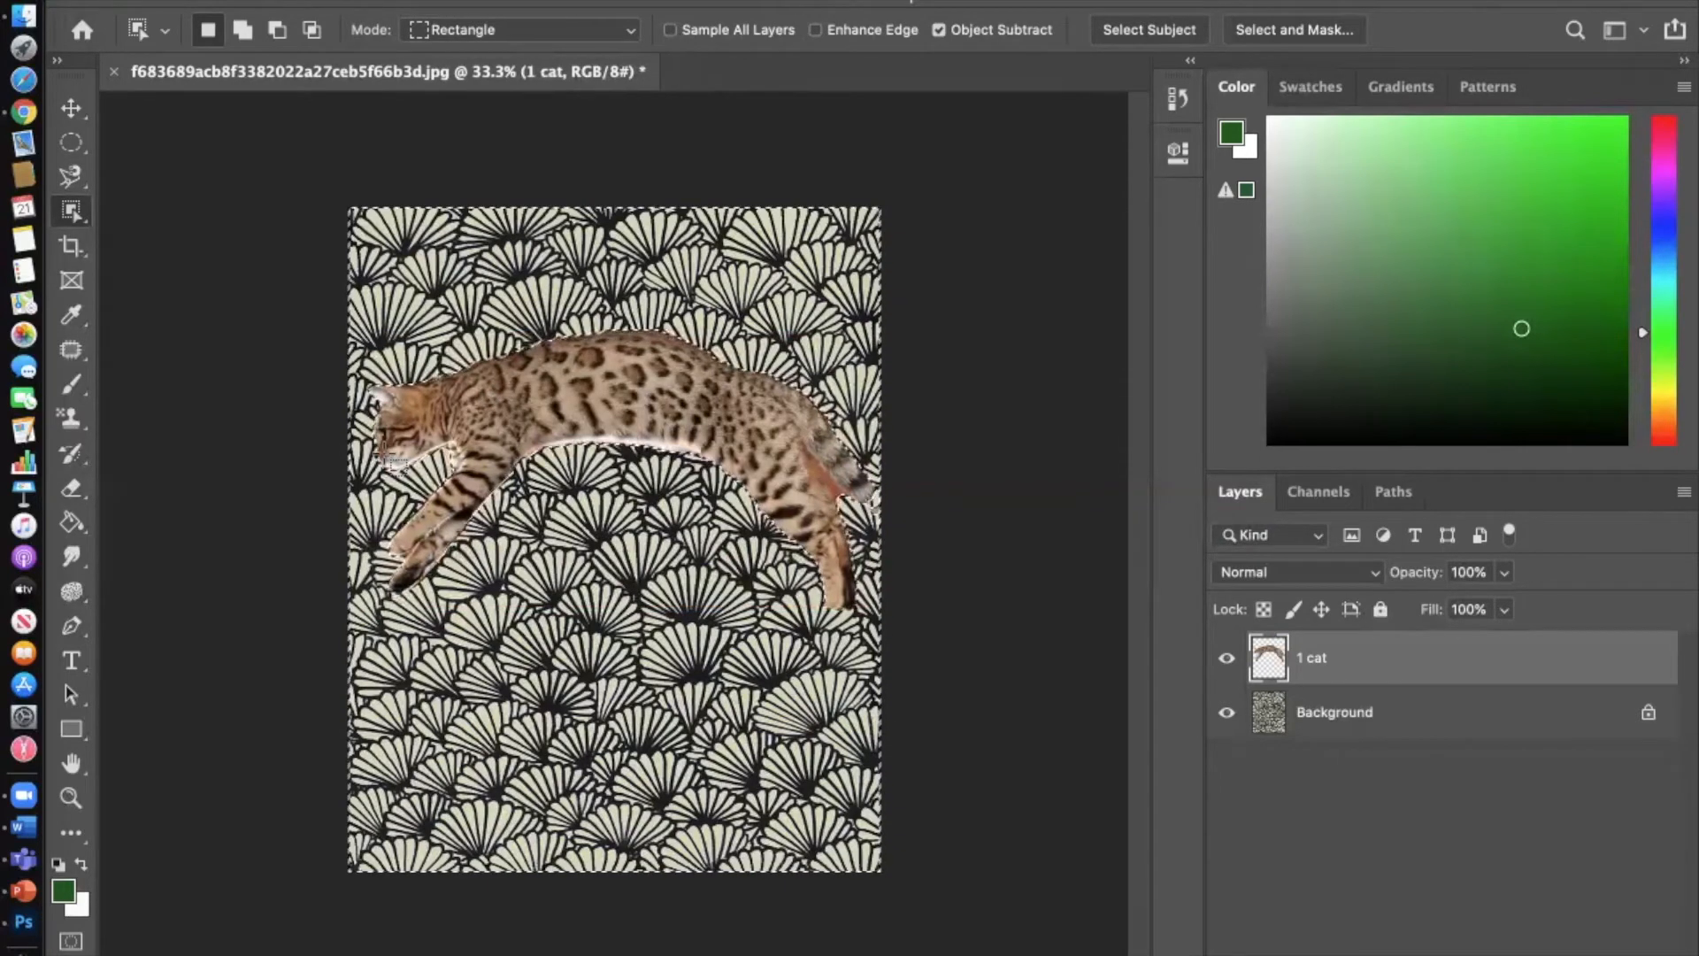
left_click(75, 178)
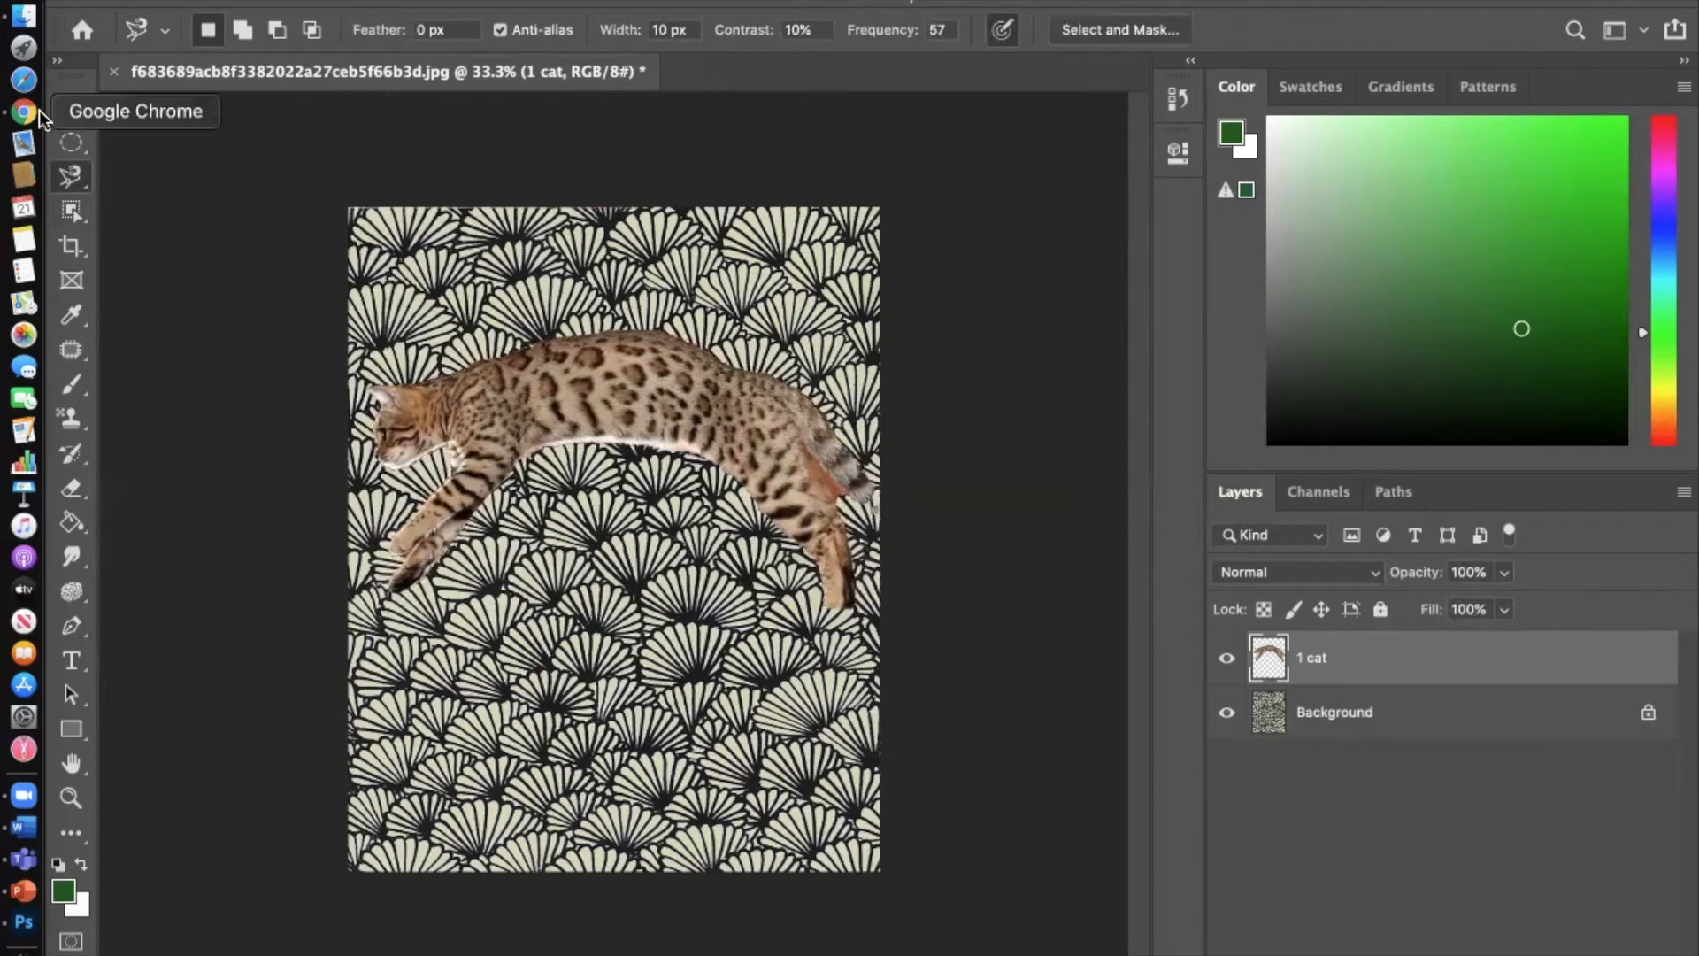
Step: Move the cut-out cat about 417 px down and 42 px left over the pattern background
left_click(72, 109)
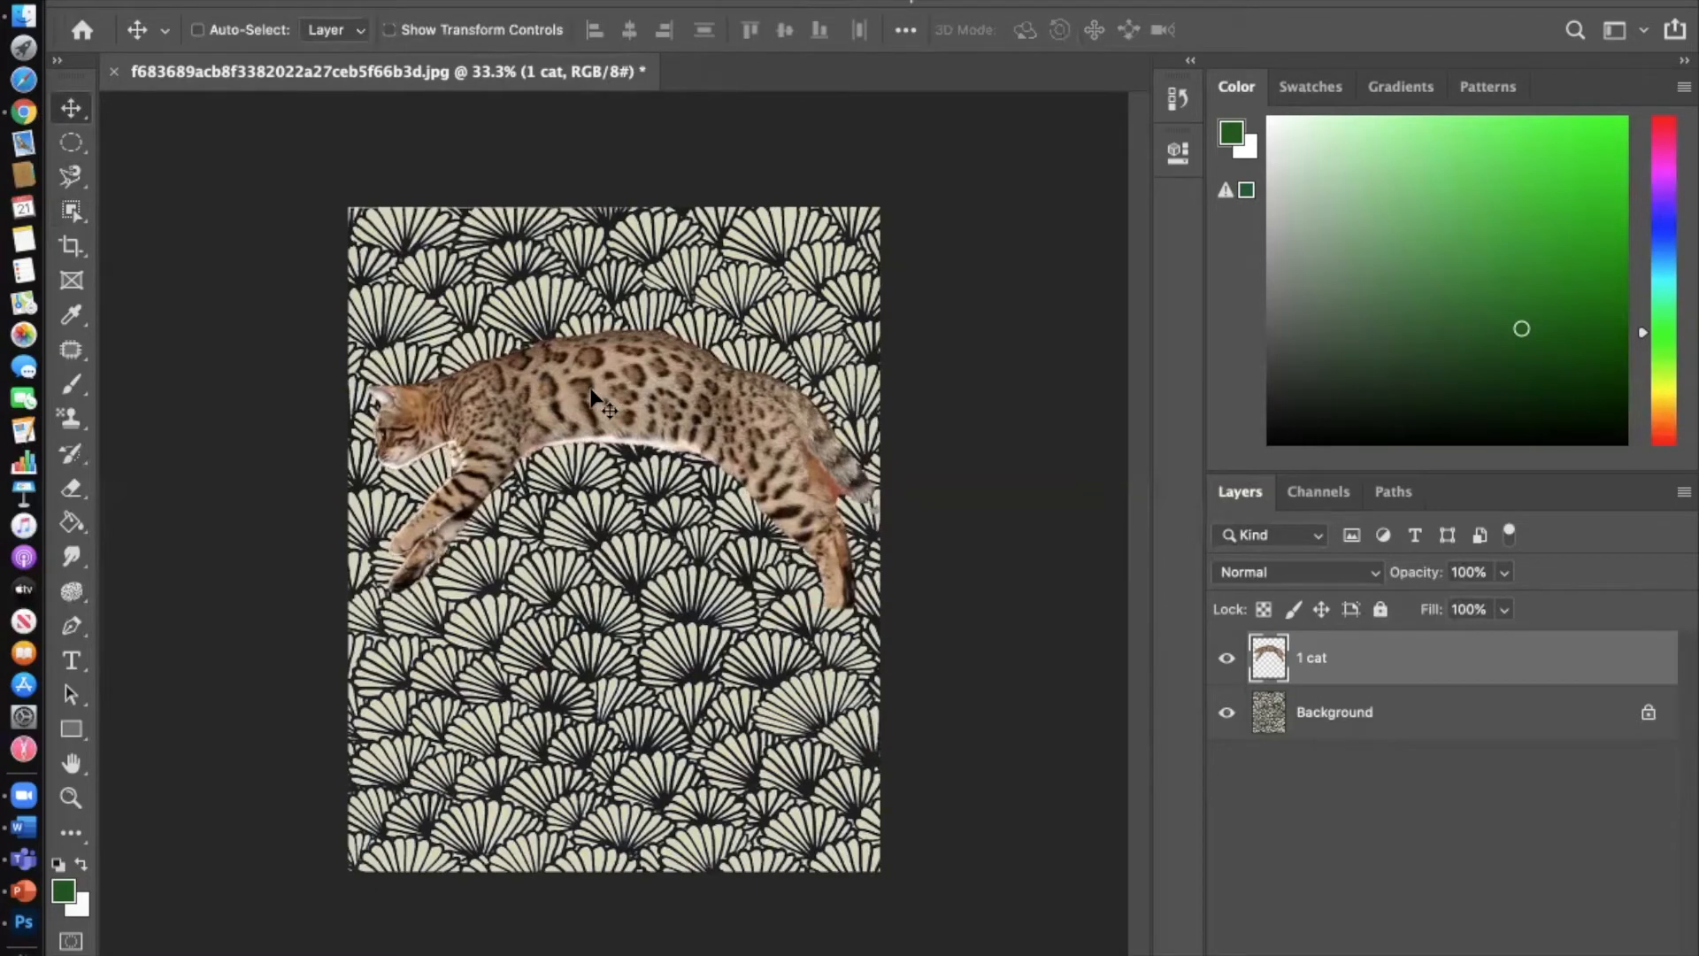
left_click_drag(591, 394, 585, 493)
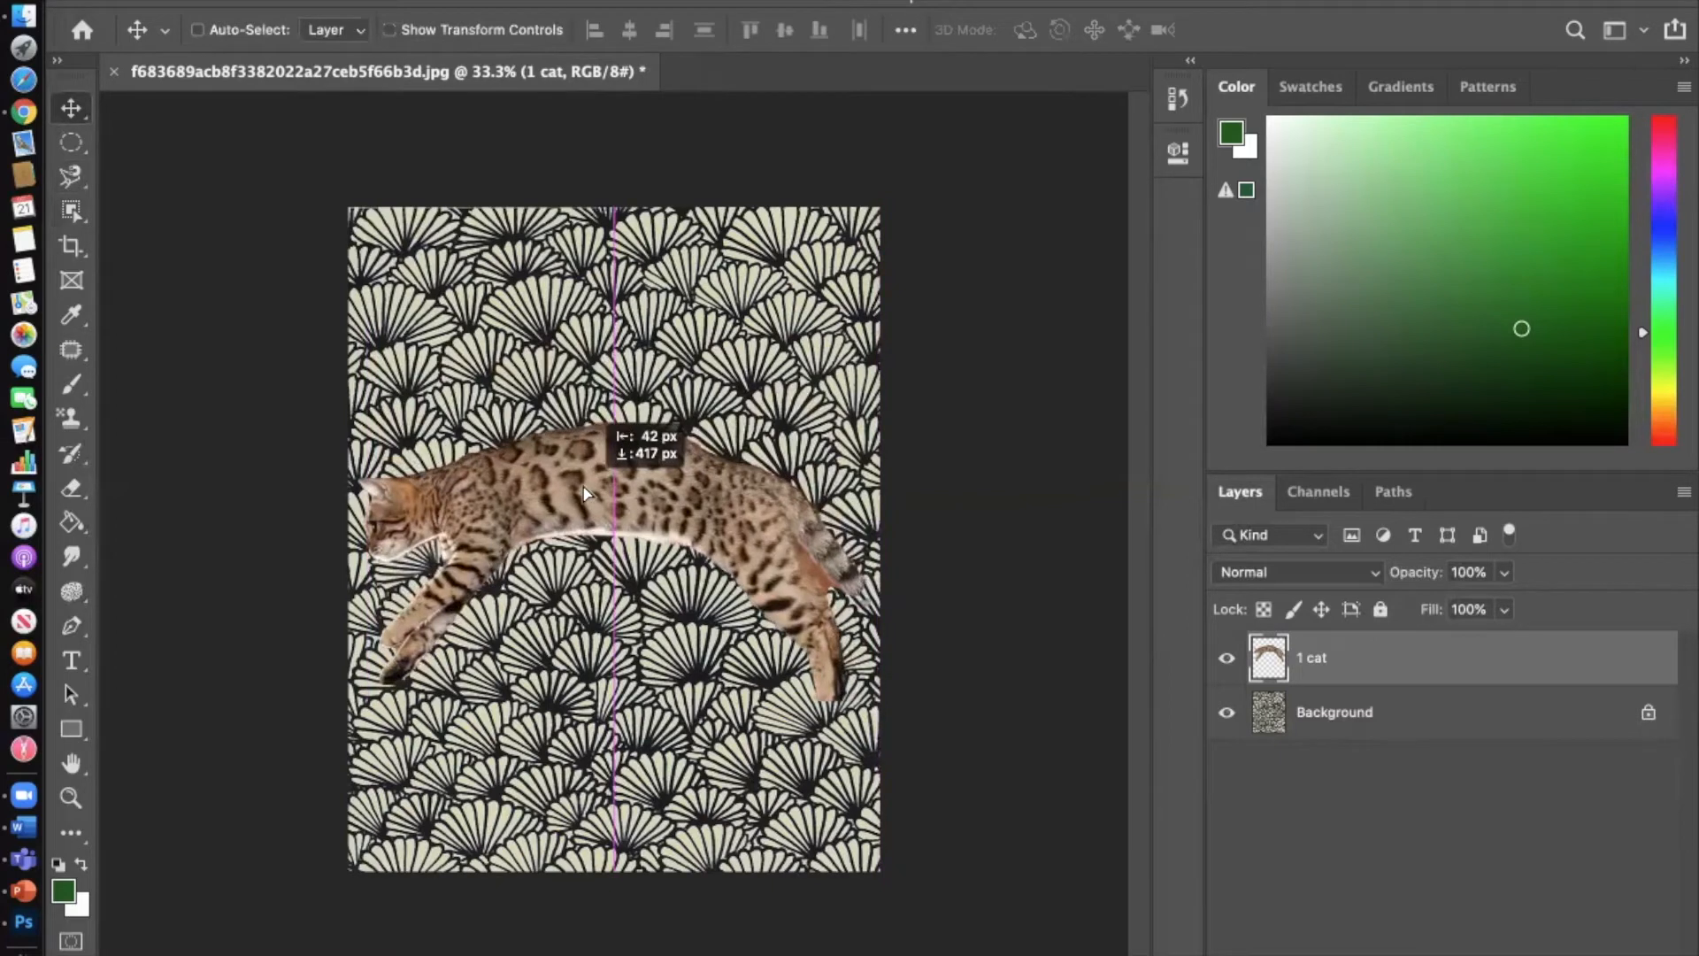
left_click_drag(584, 493, 593, 486)
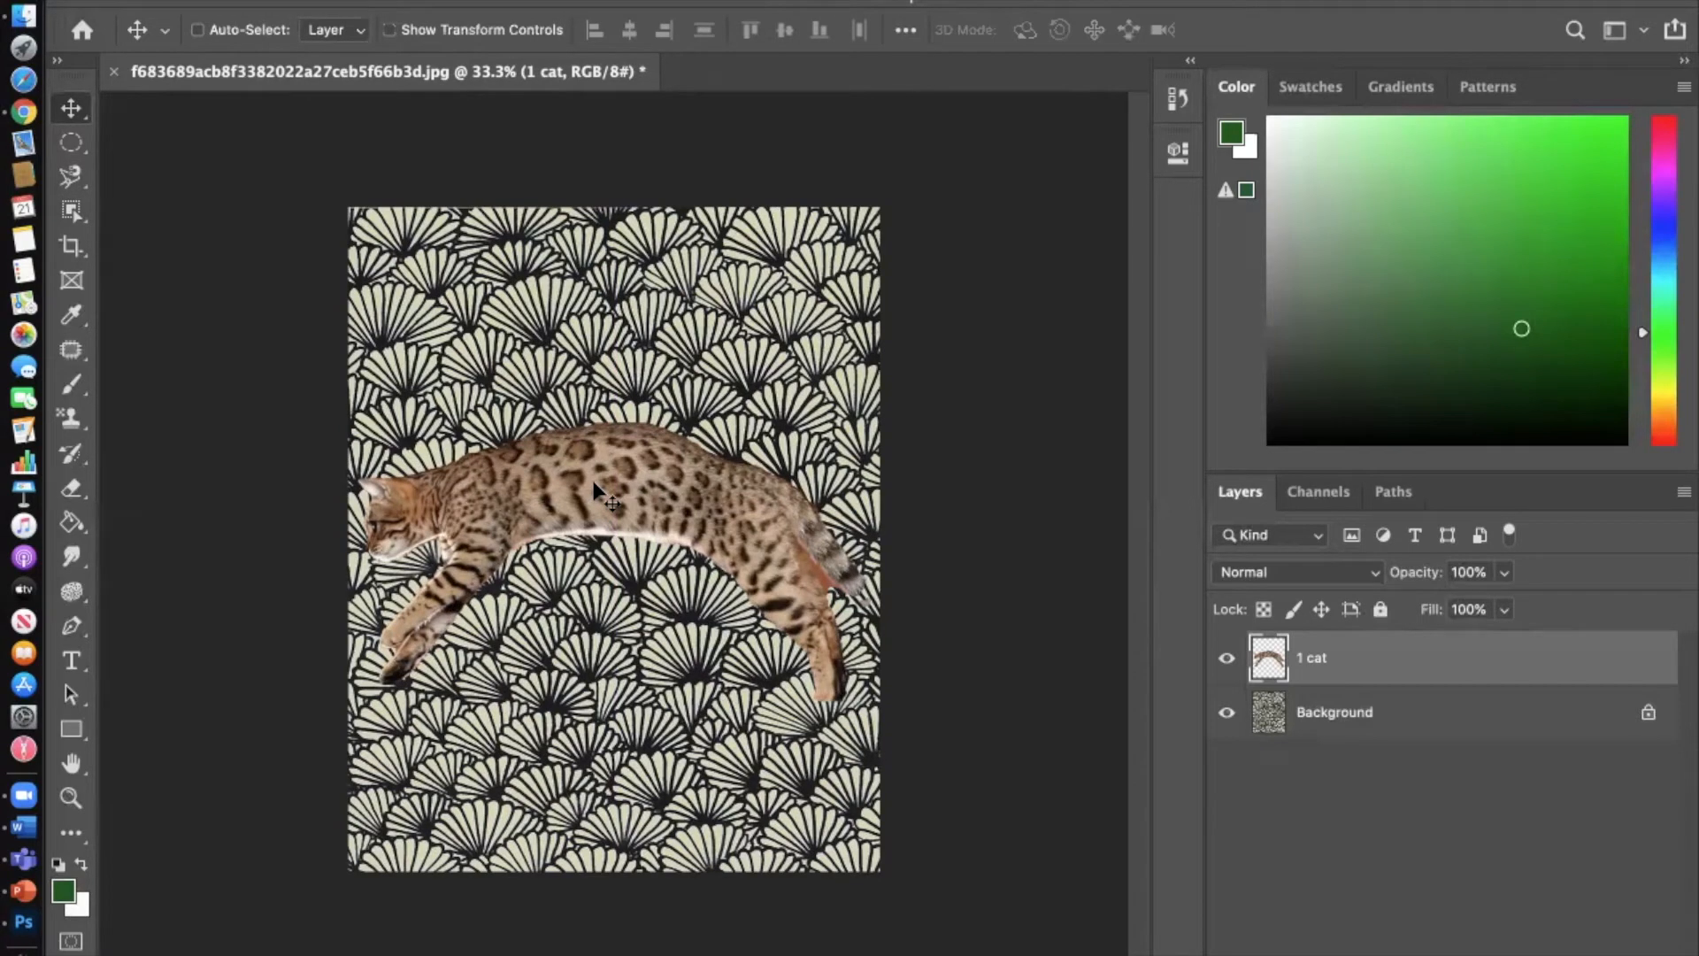
left_click_drag(593, 483, 594, 484)
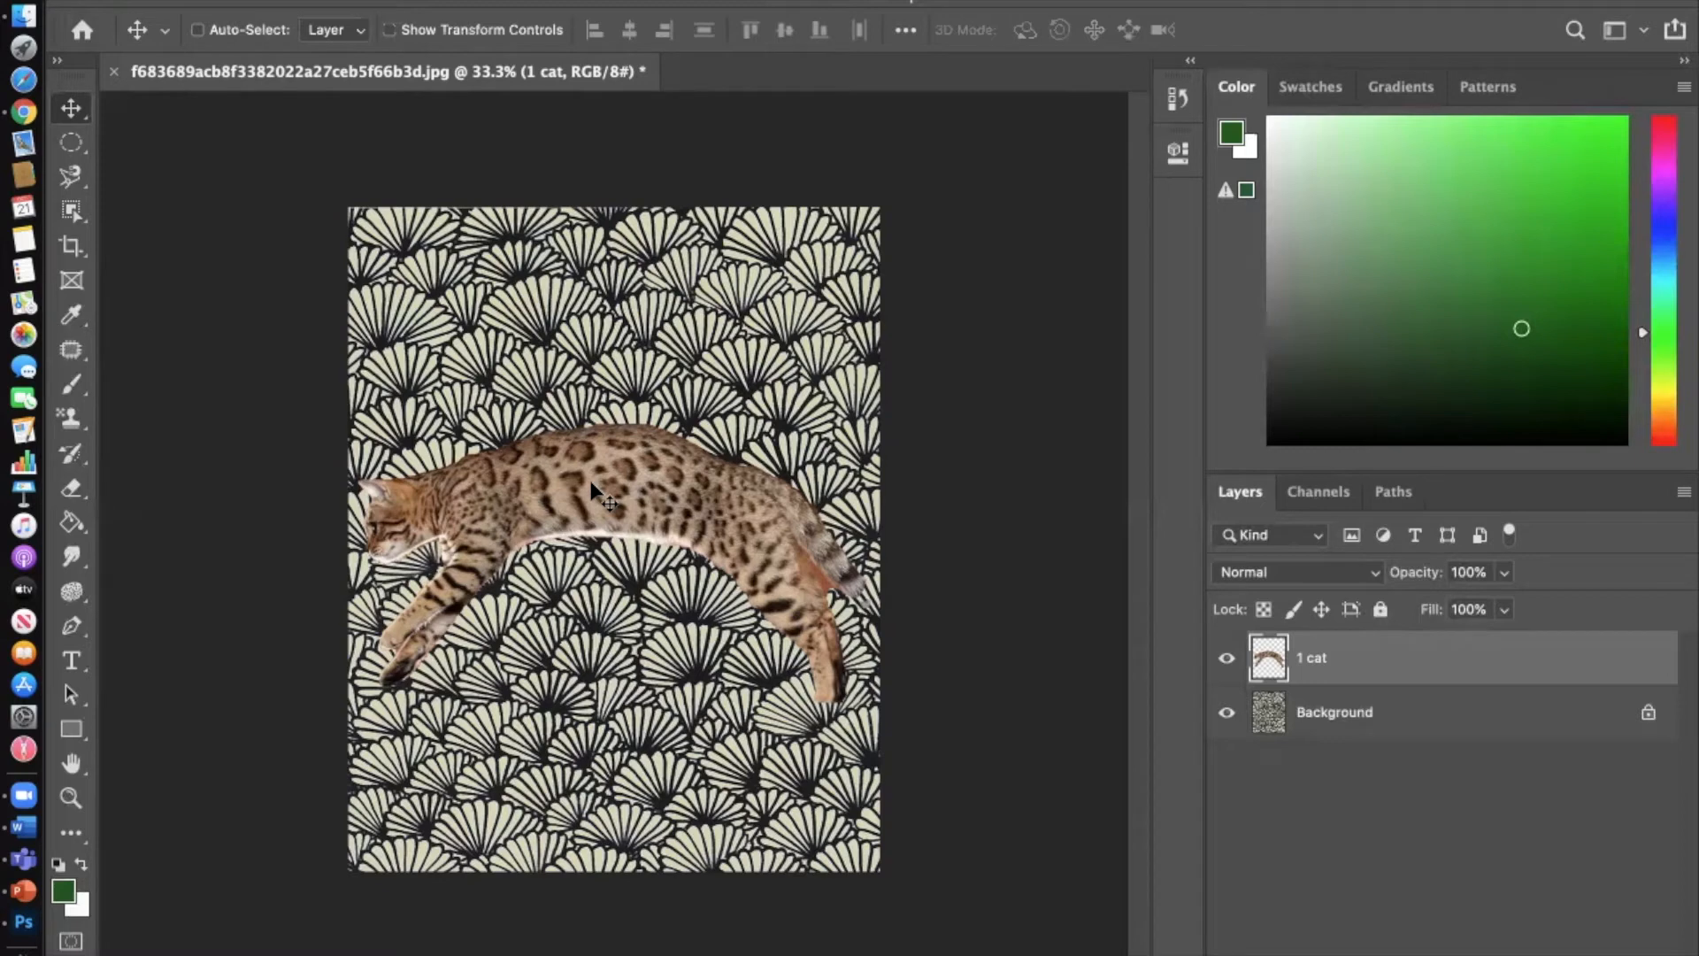
Step: Choose the standard Eraser tool and set its brush size to 95 px
left_click(74, 497)
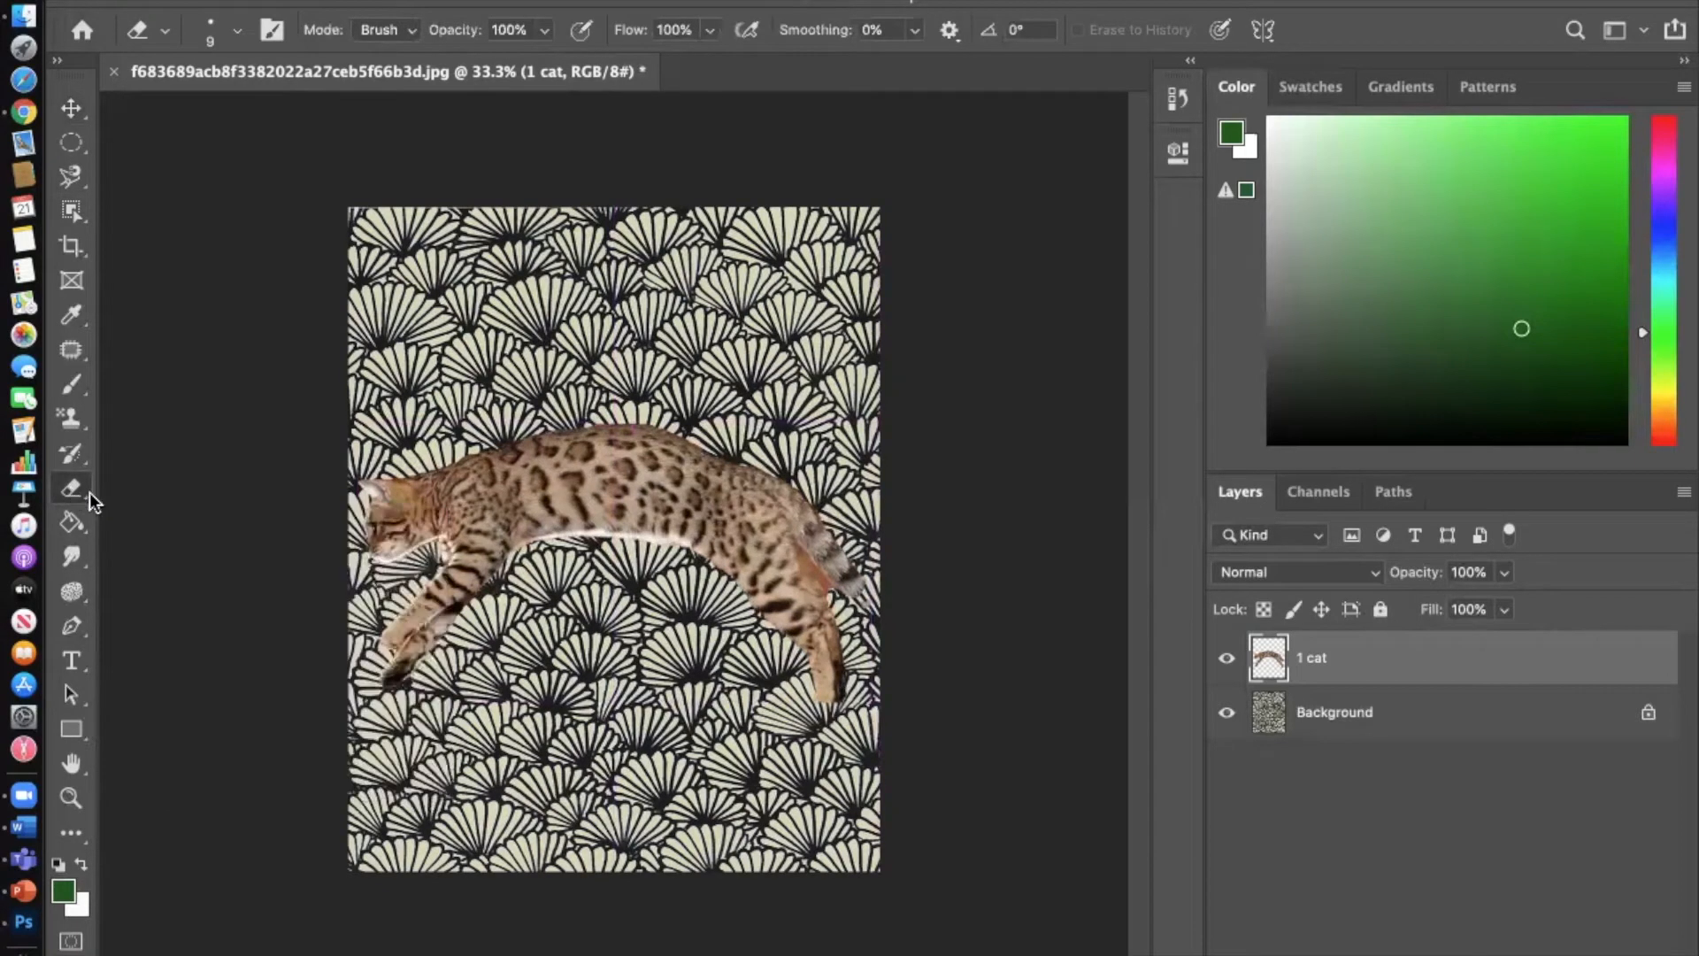
right_click(83, 497)
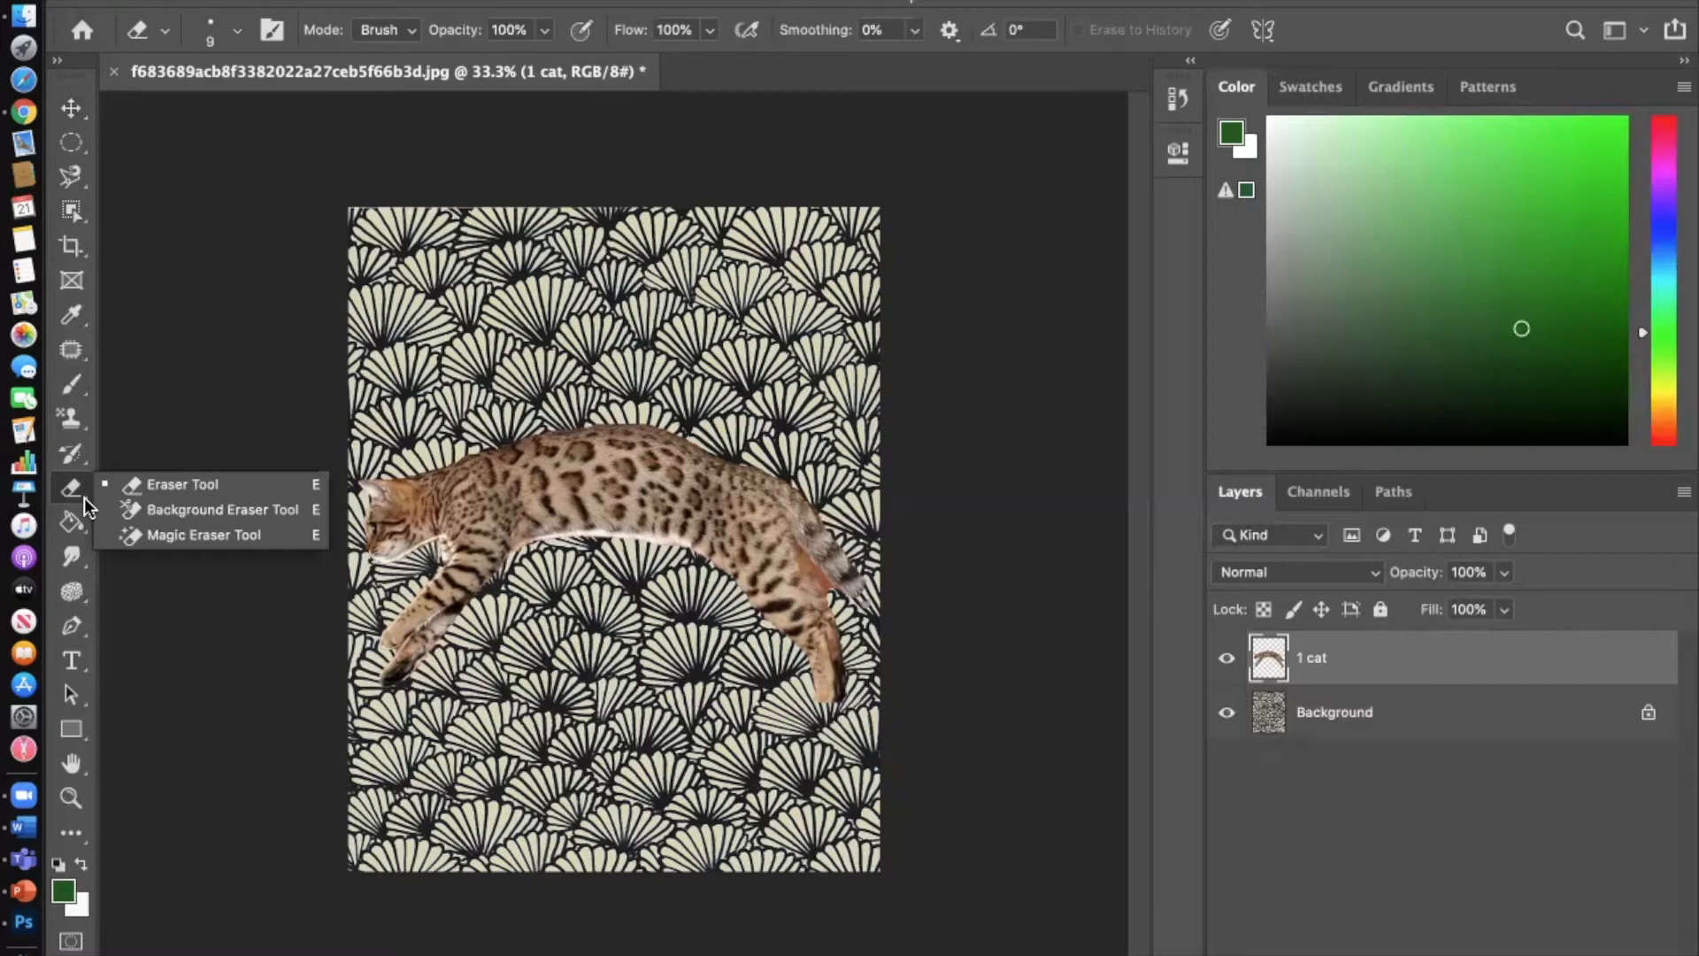
left_click(142, 485)
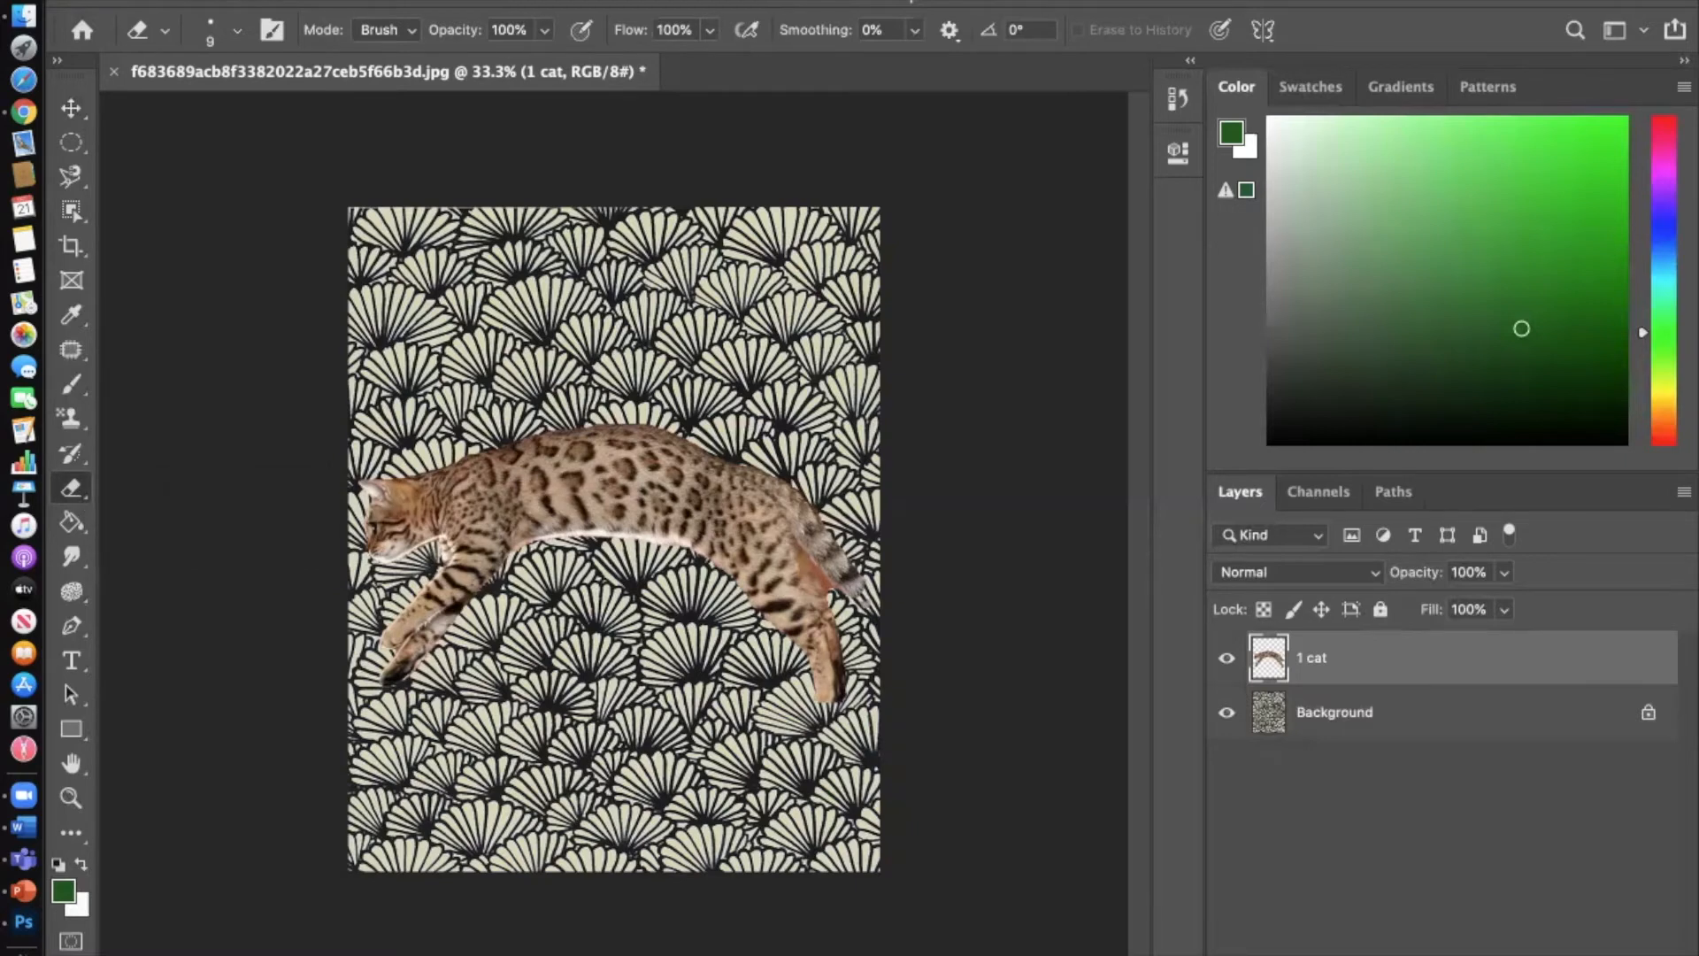
left_click(237, 32)
left_click_drag(206, 109, 271, 113)
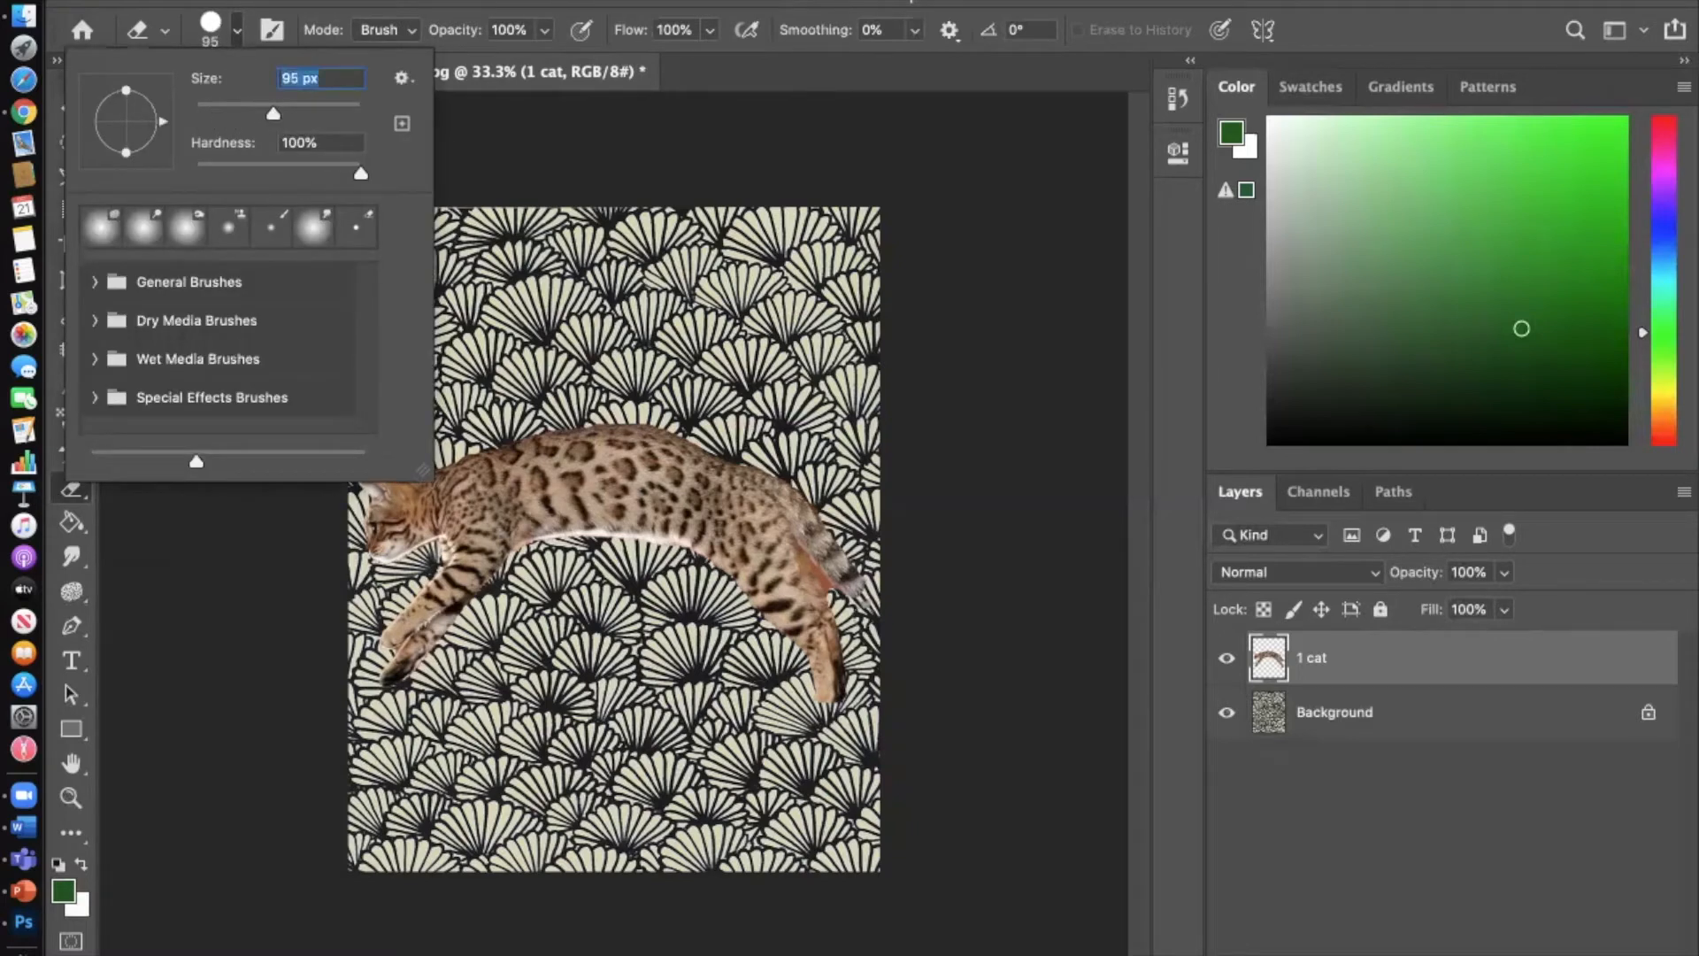
key("Return")
left_click(866, 604)
left_click(863, 608)
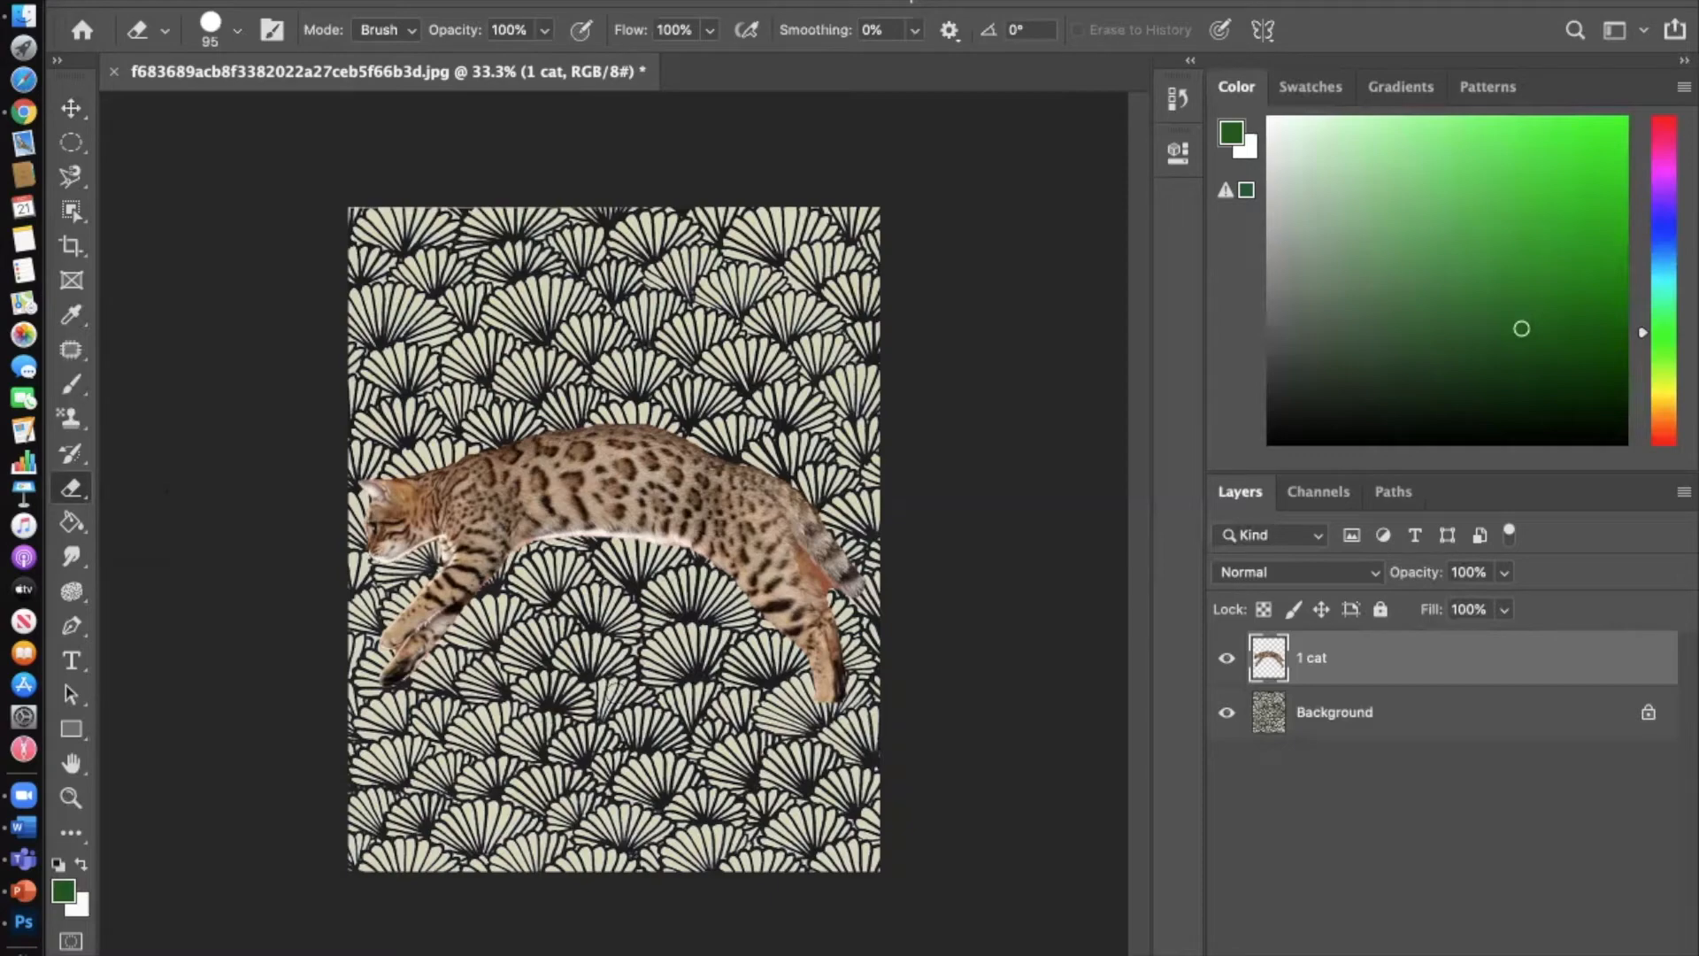
Step: Erase part of the leftover orange background between the cat's tail and hind leg with a 17 px eraser brush
key("super+equal")
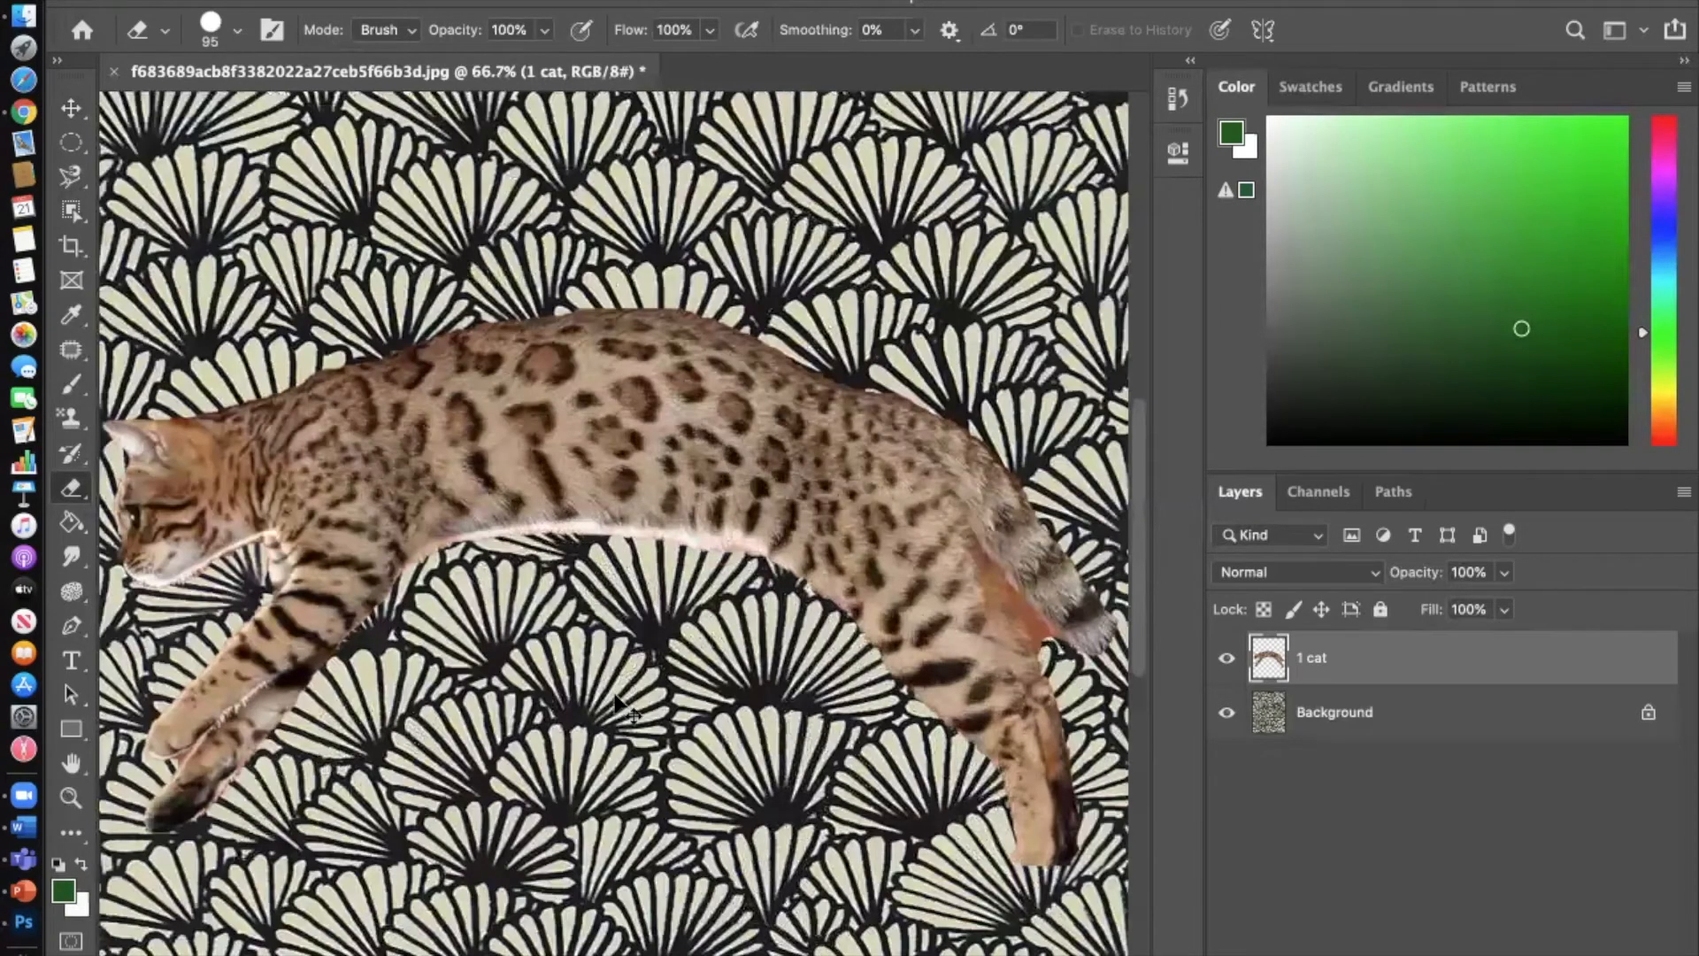
key("super+equal")
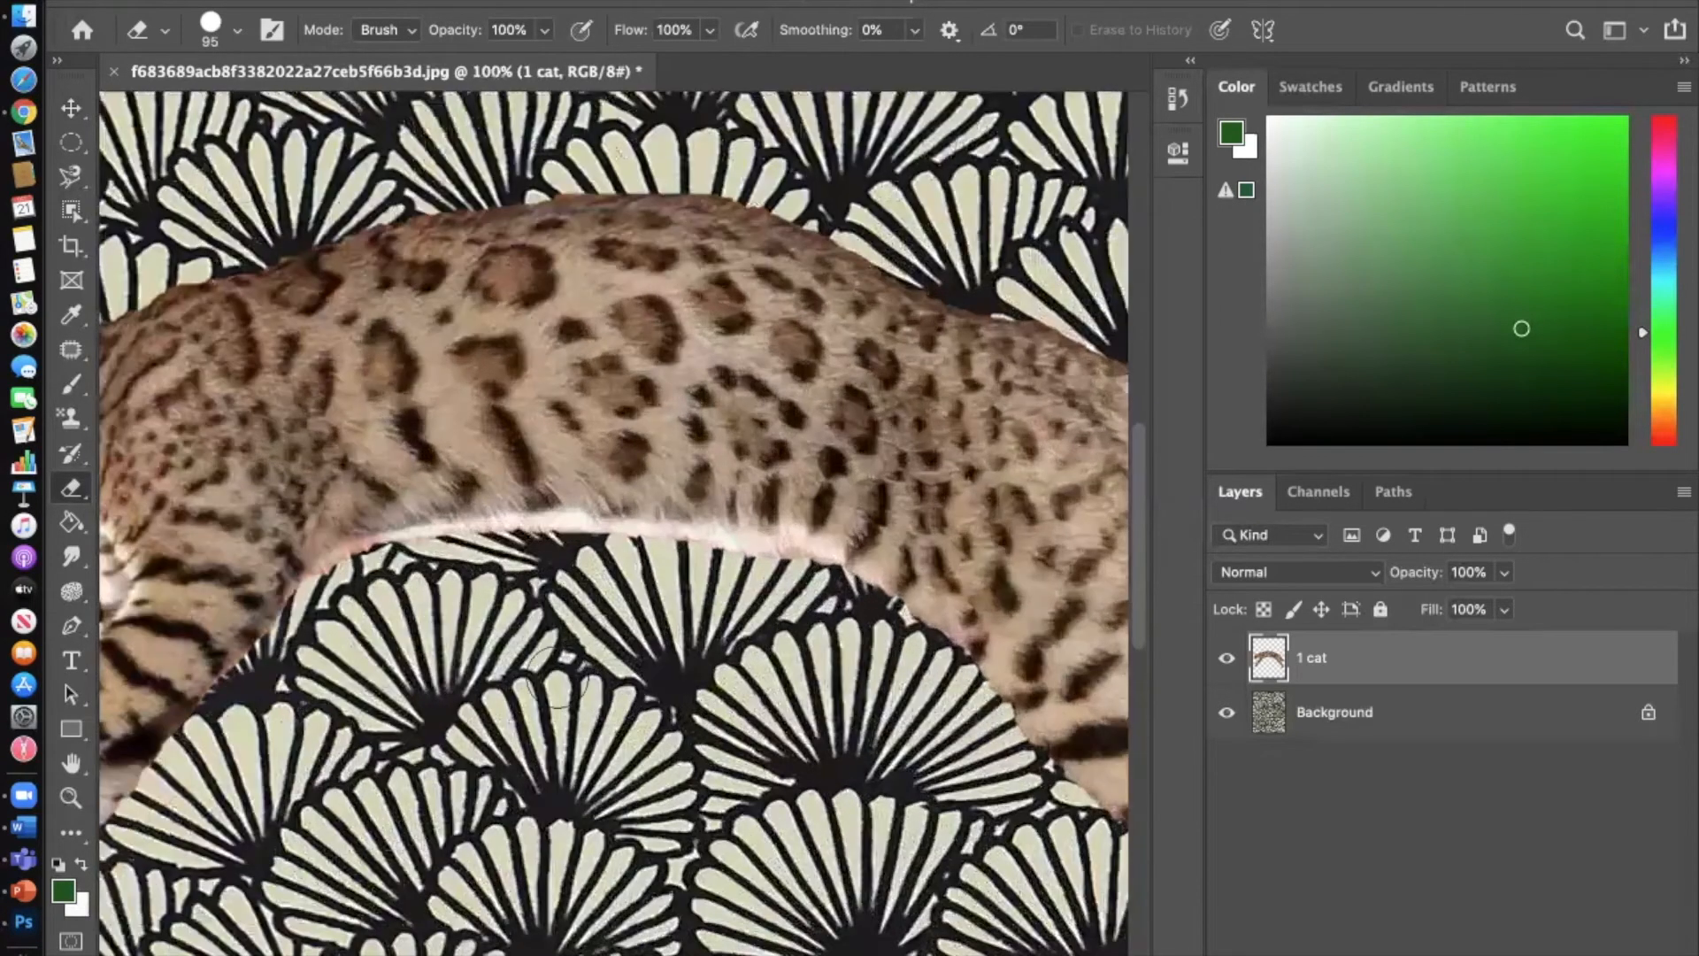
left_click(71, 763)
left_click_drag(966, 616, 643, 613)
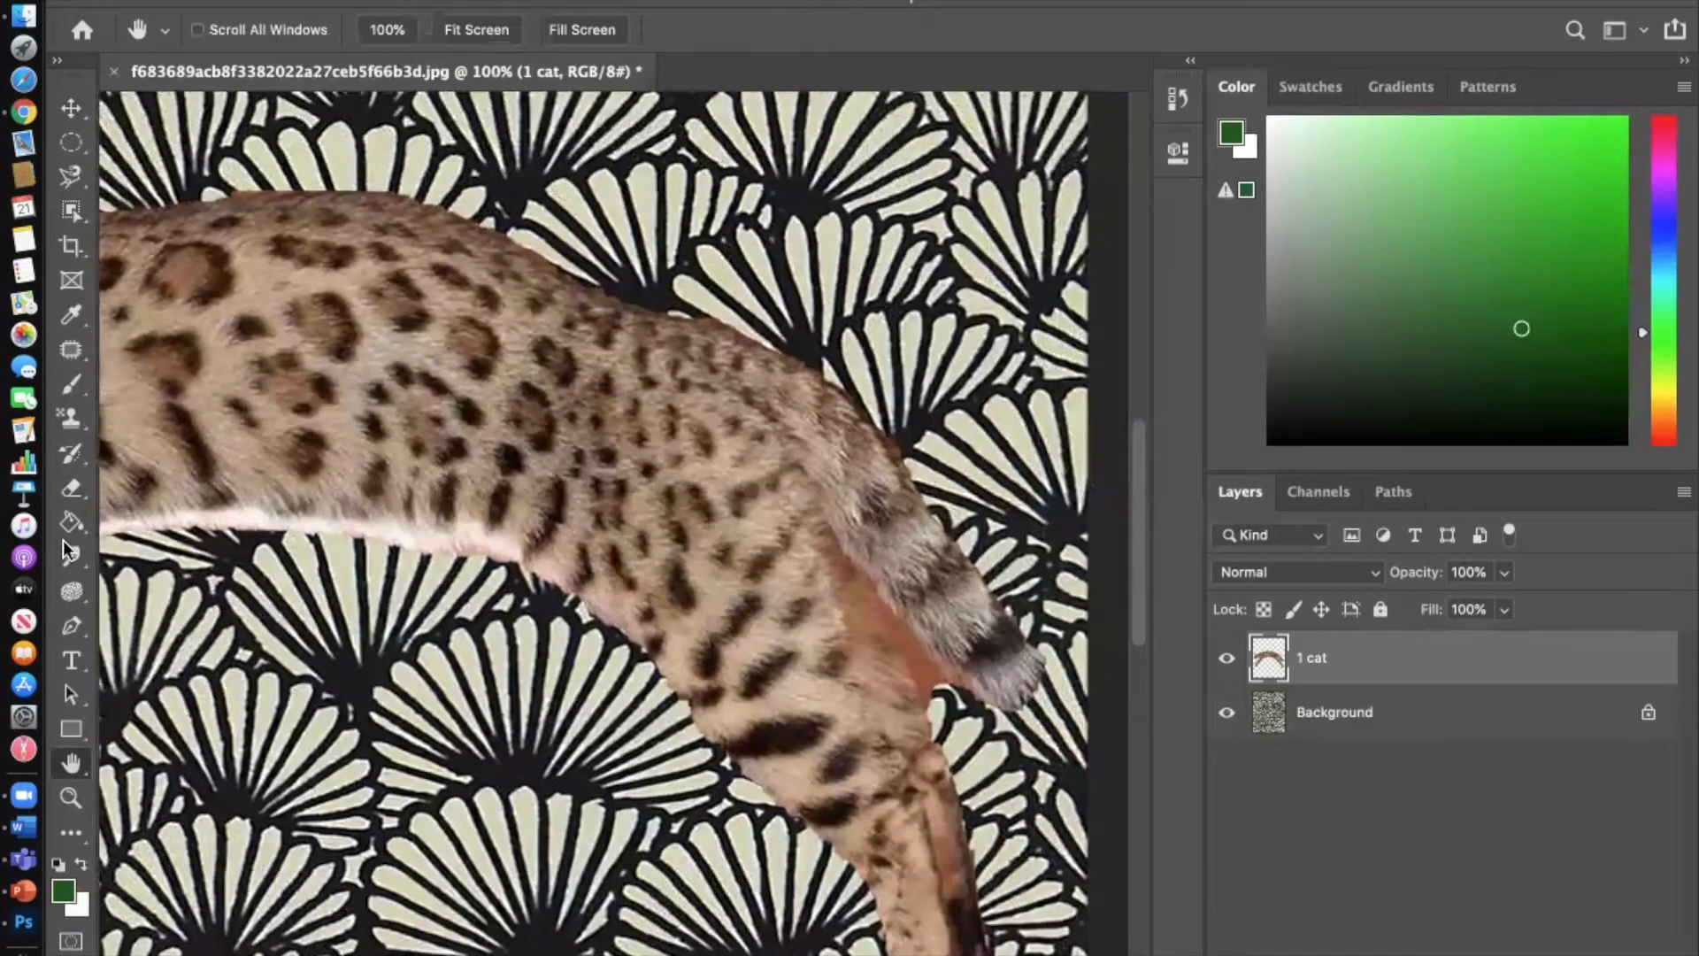
left_click(69, 487)
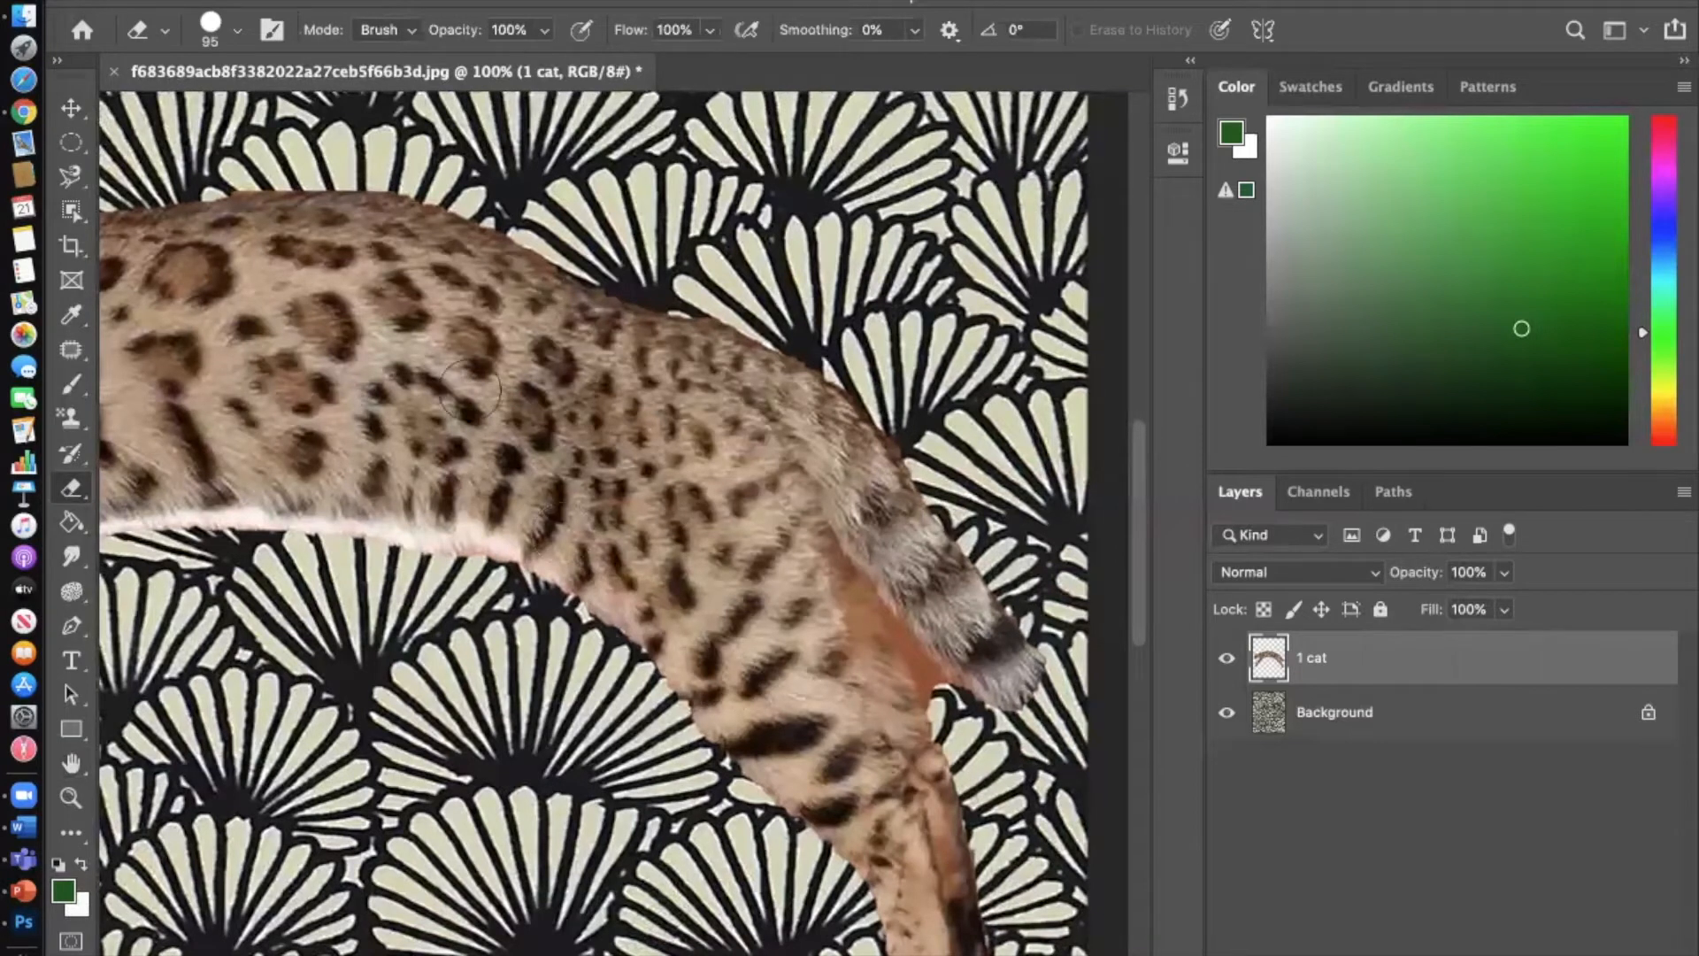
left_click(238, 32)
left_click_drag(269, 104, 208, 113)
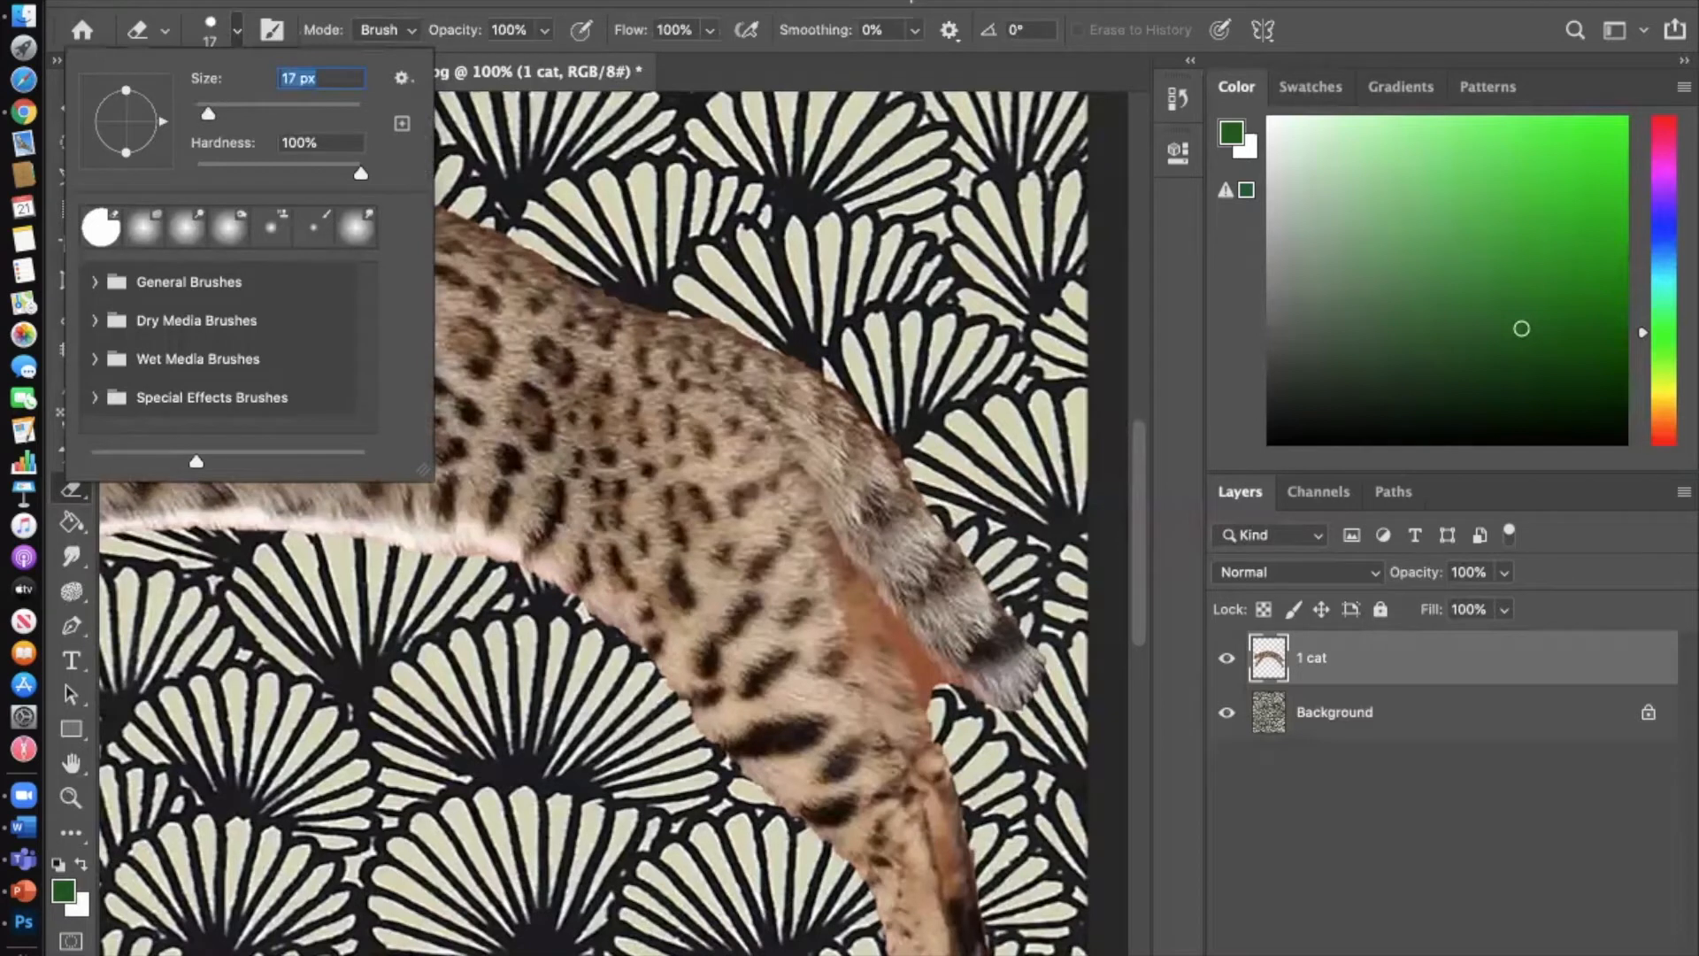
mouse_move(940, 690)
left_mouse_down()
mouse_move(926, 683)
mouse_move(929, 704)
mouse_move(886, 614)
left_mouse_up()
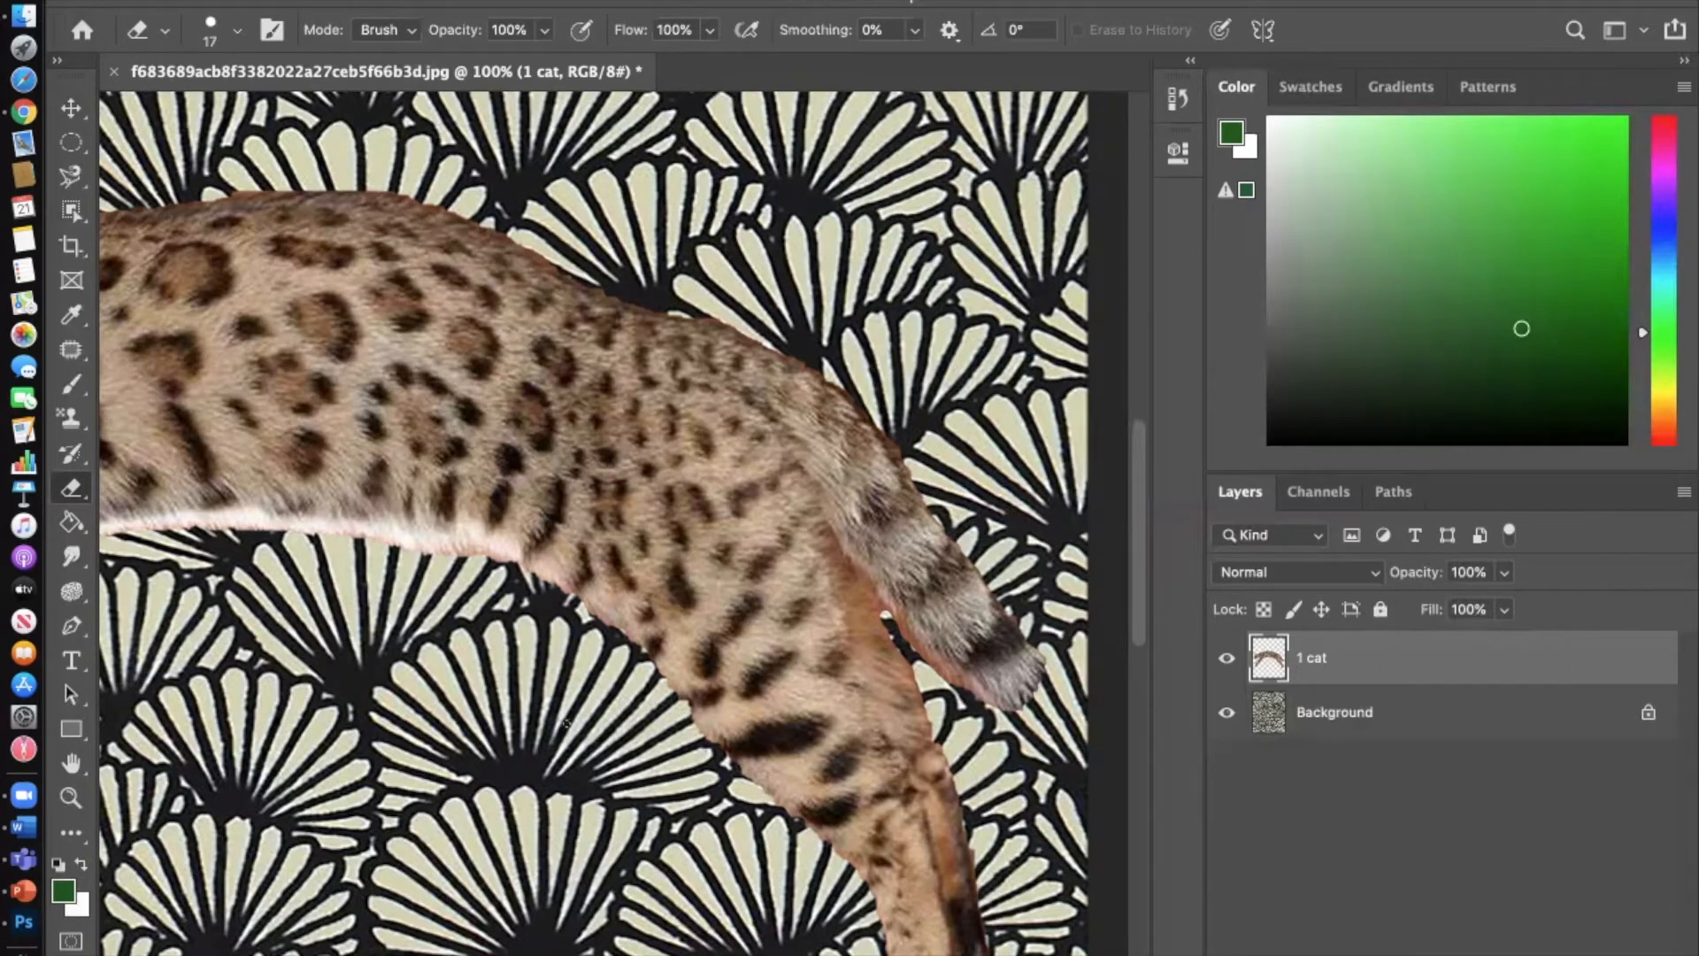
key("super+minus")
key("super+minus")
key("super+minus")
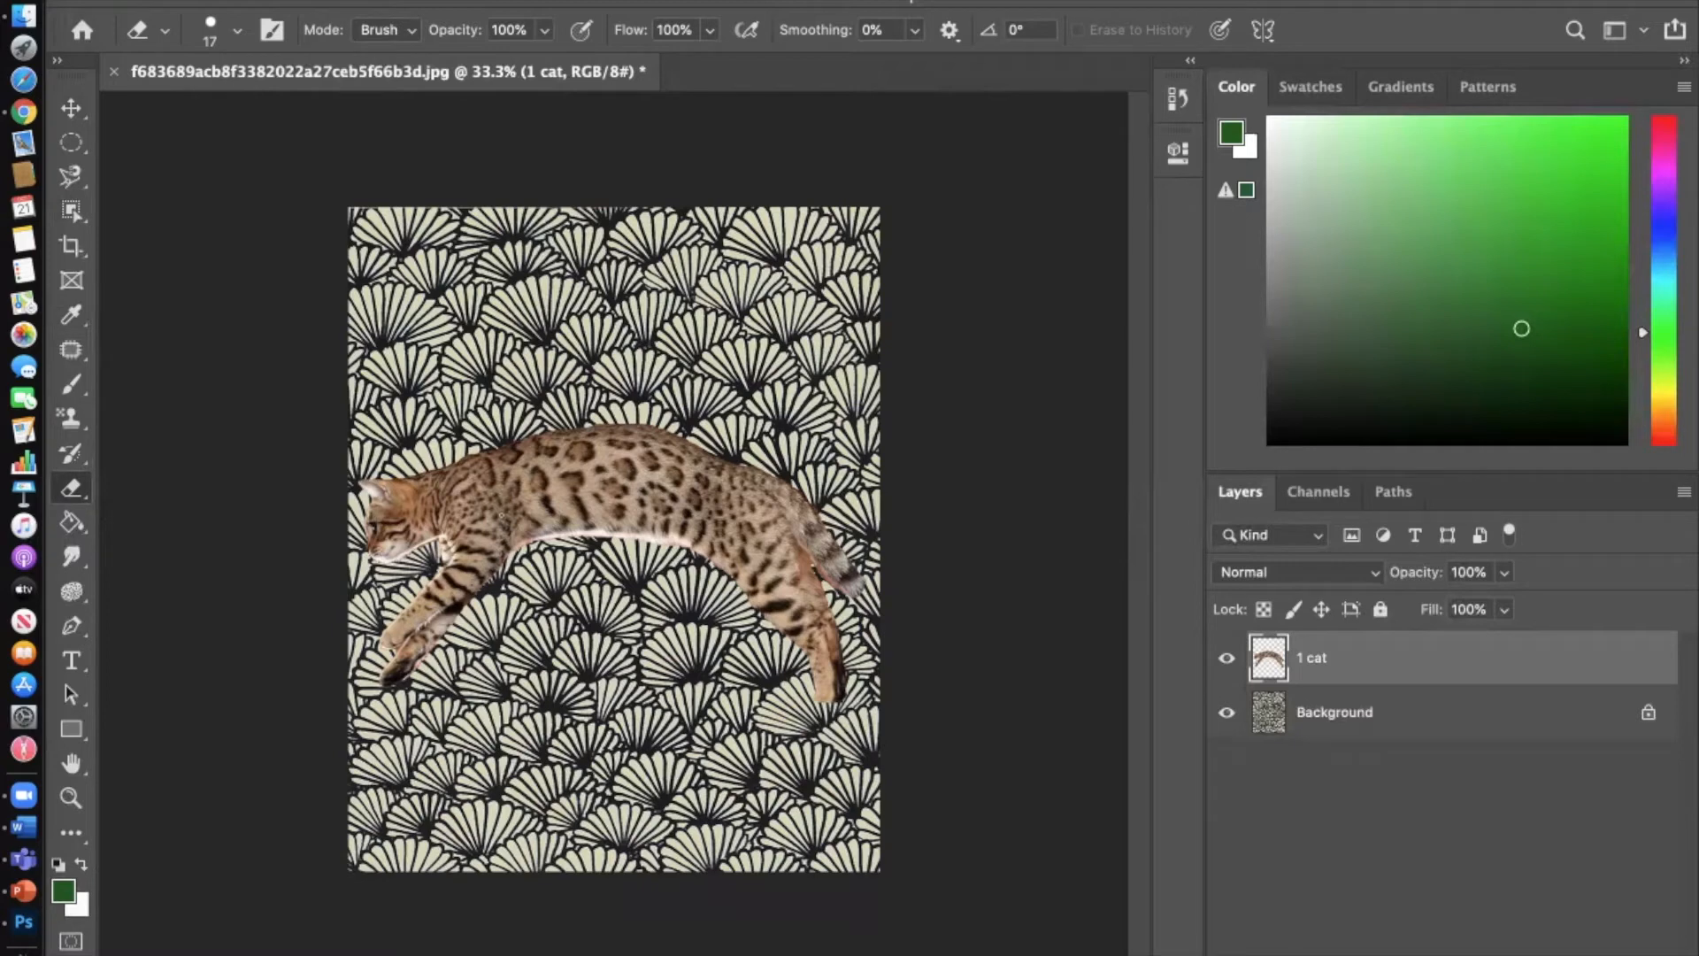
Step: Choose the Smudge tool and set its brush size to 23 px
left_click(72, 556)
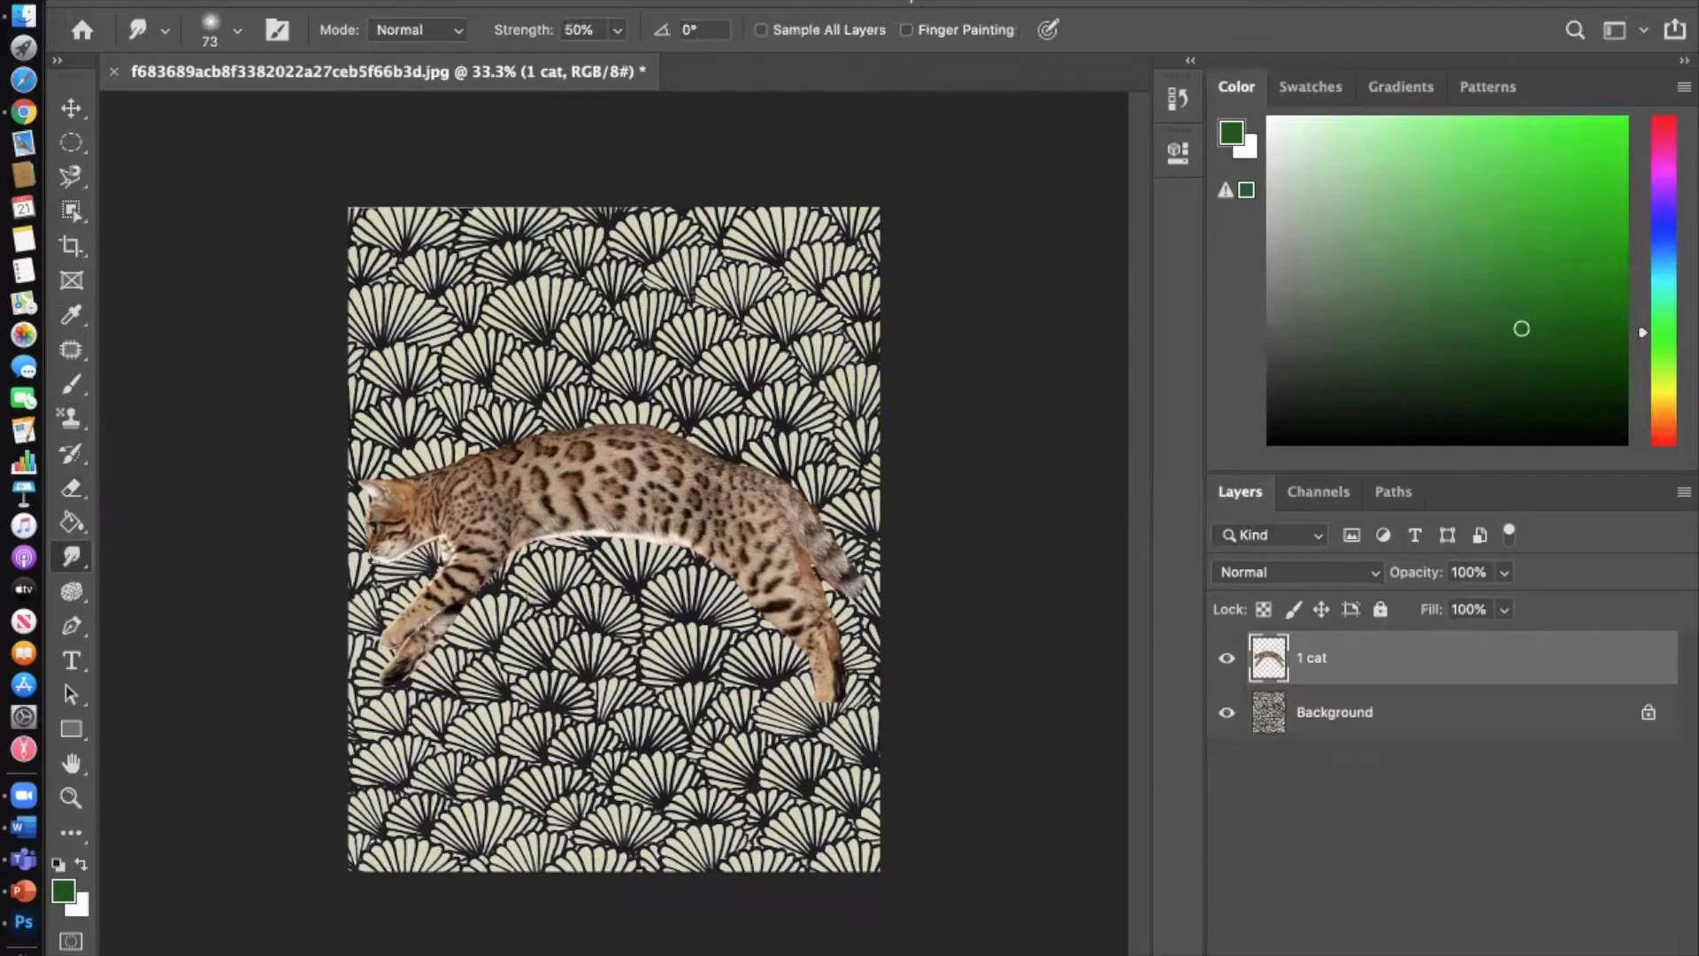
key("super+plus")
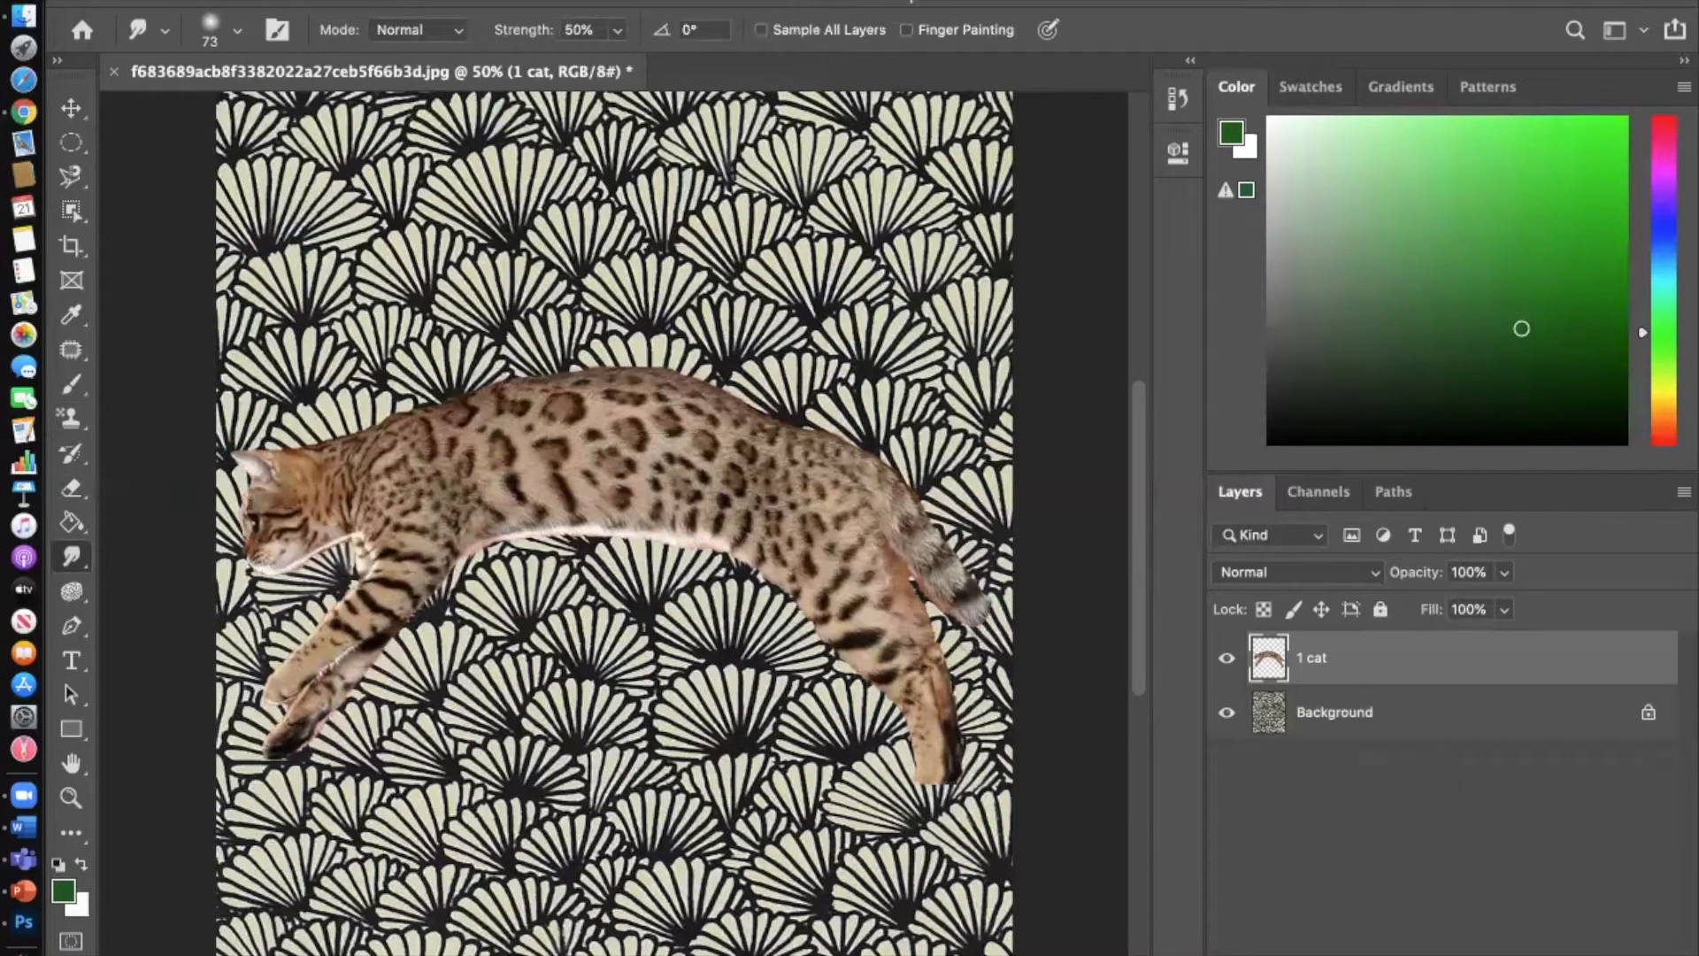
left_click(227, 30)
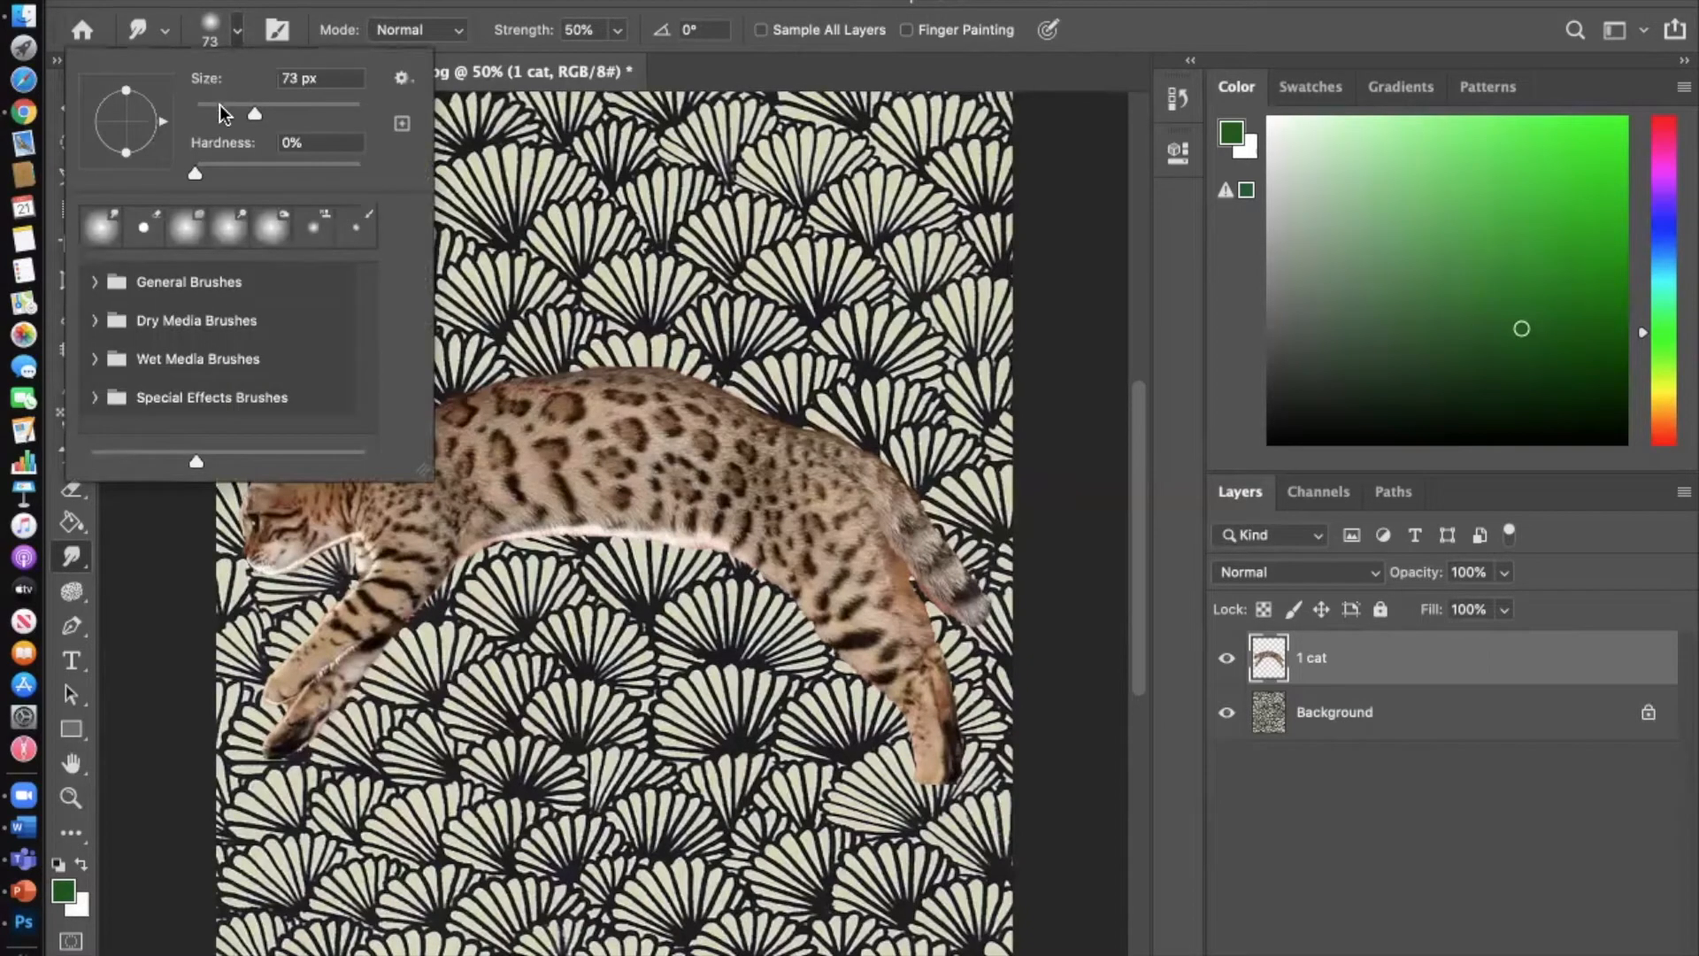
left_click_drag(251, 115, 214, 113)
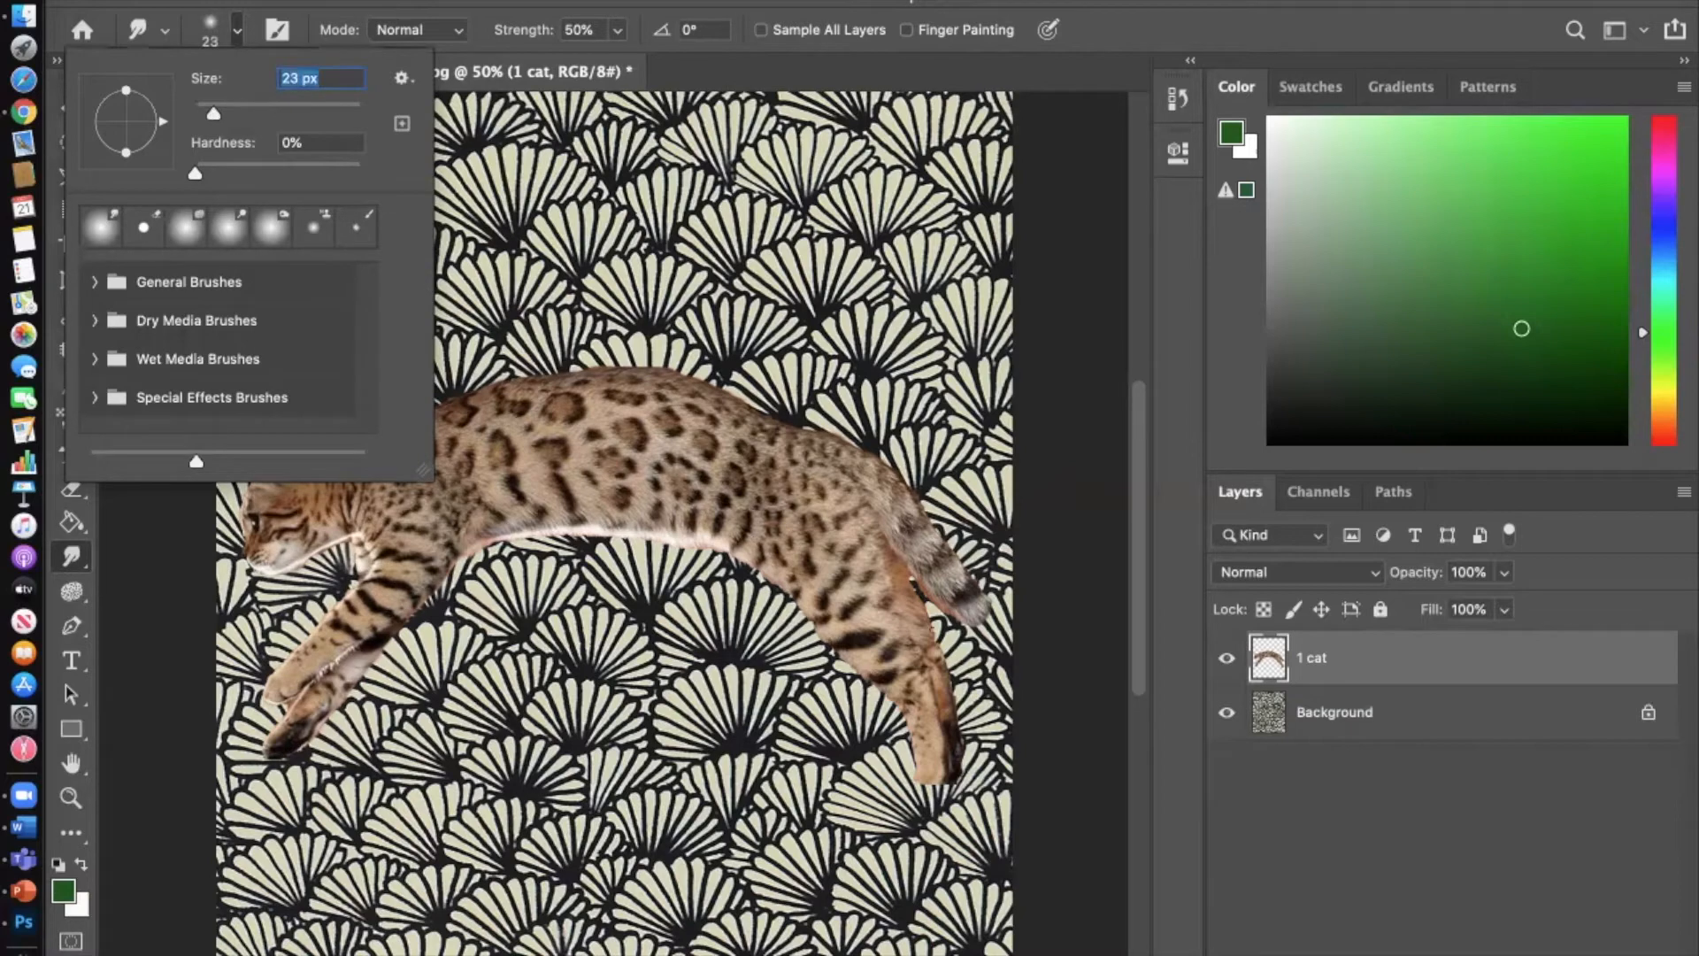
key("Return")
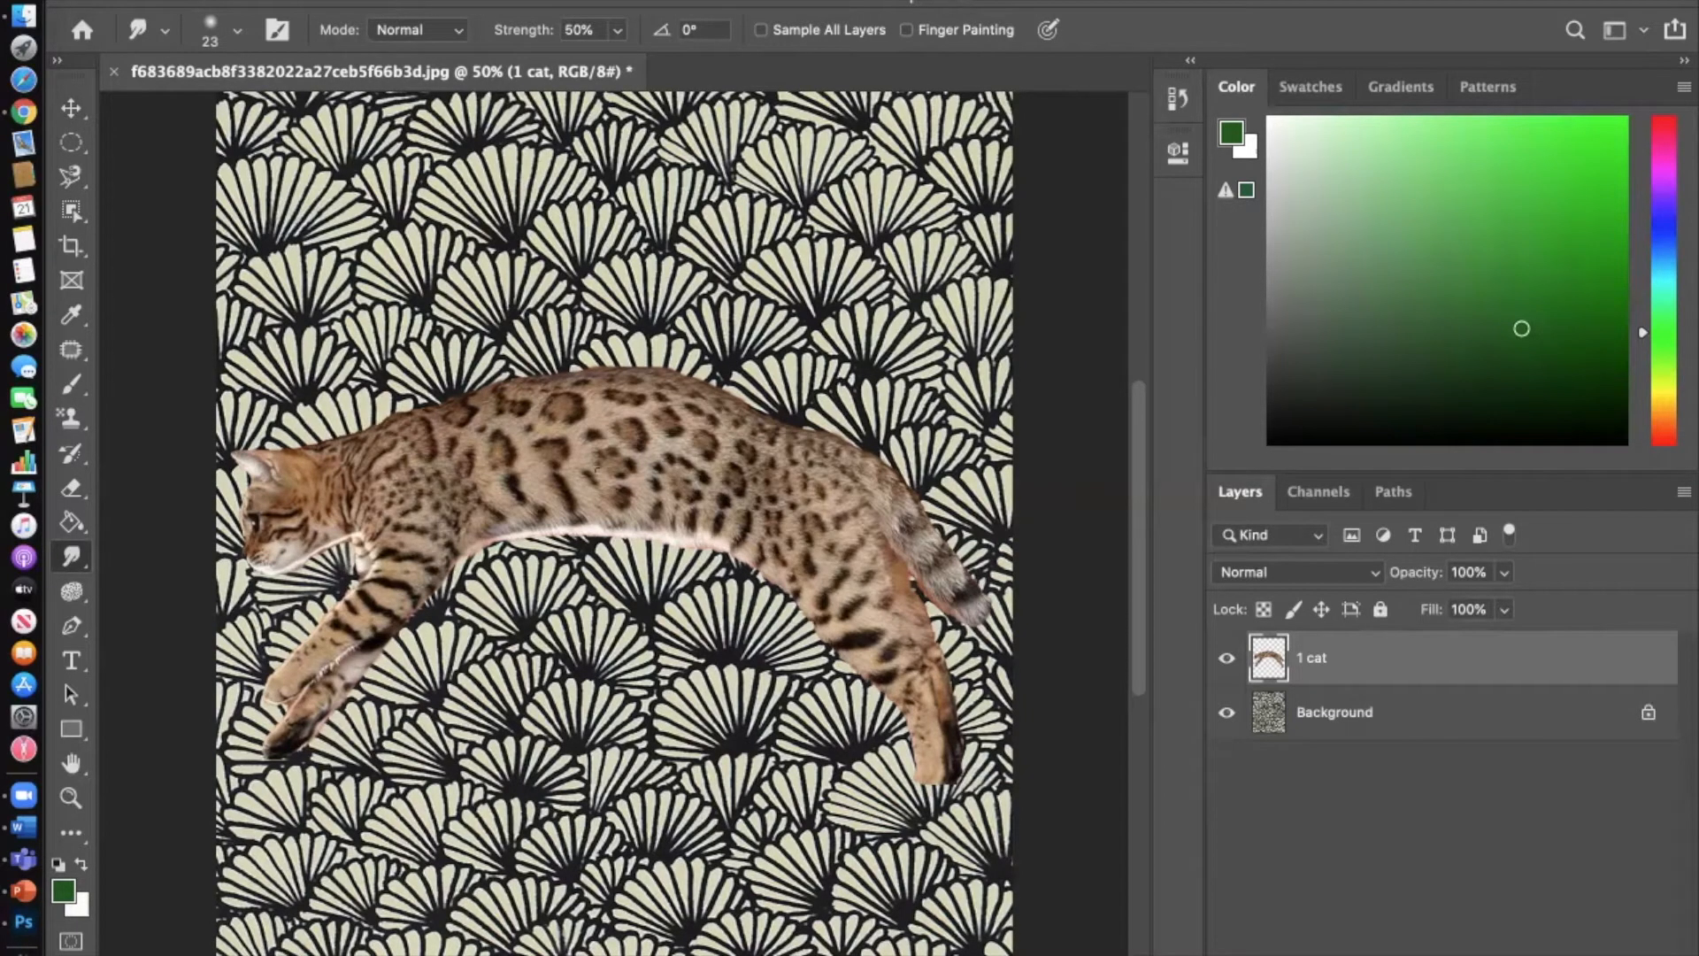
Step: Select the whole cat on the "1 cat" layer with the Object Selection tool and copy it to a new layer
key("super+minus")
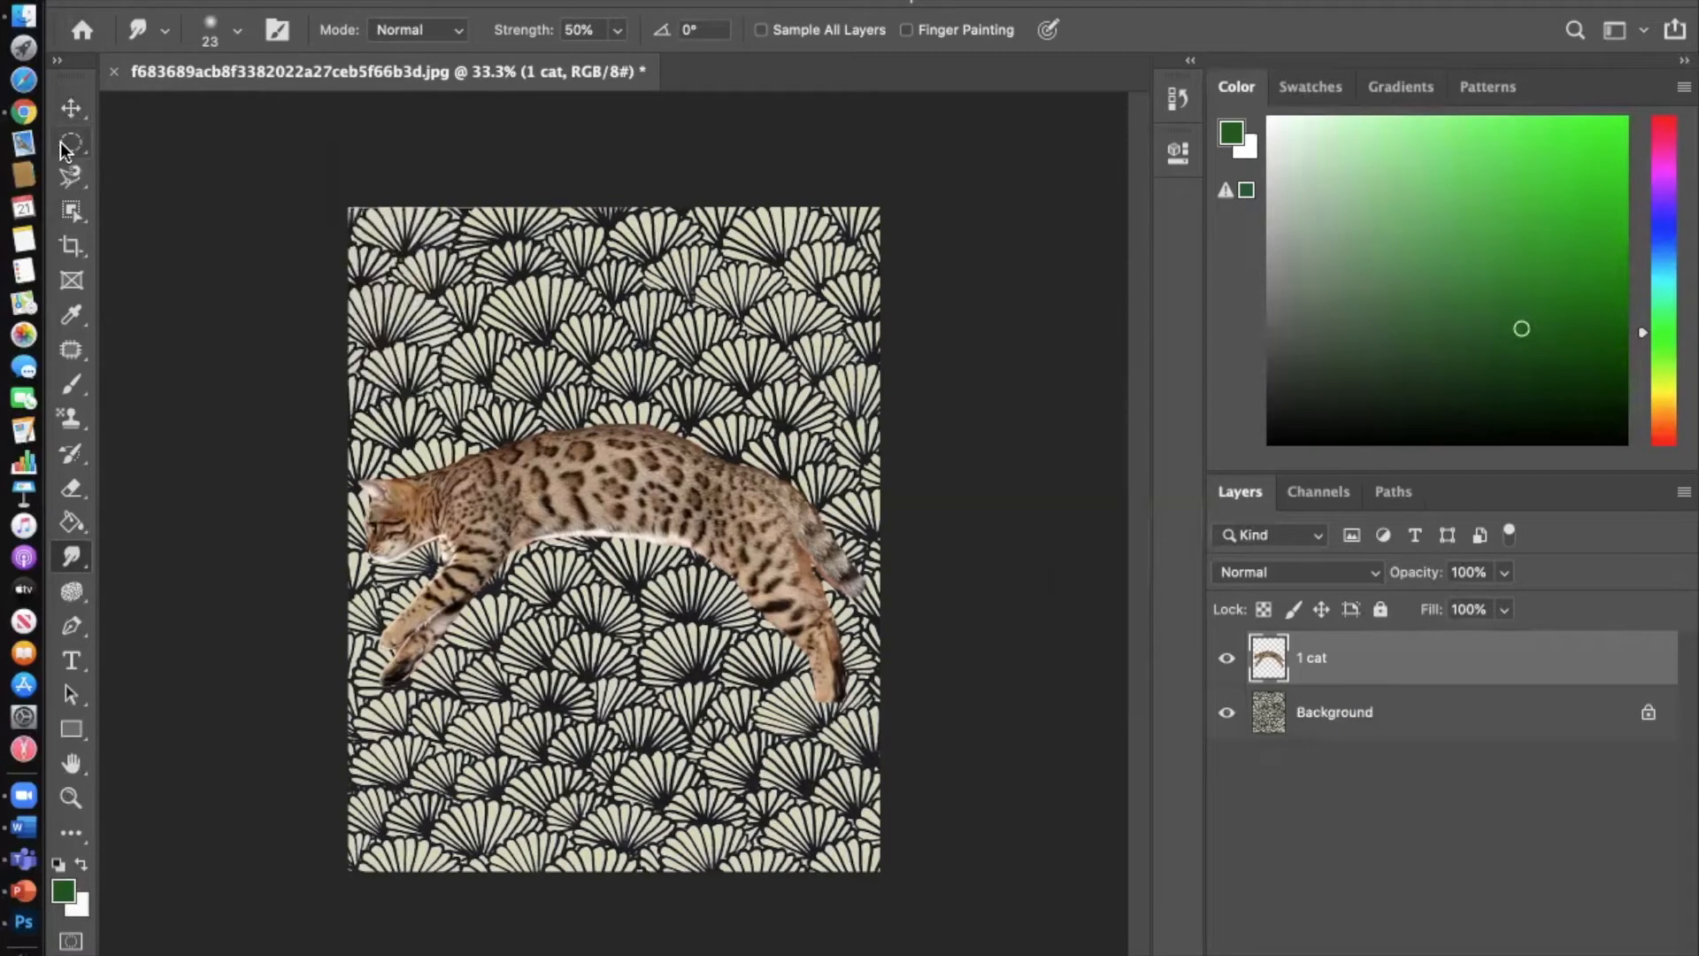
left_click(72, 212)
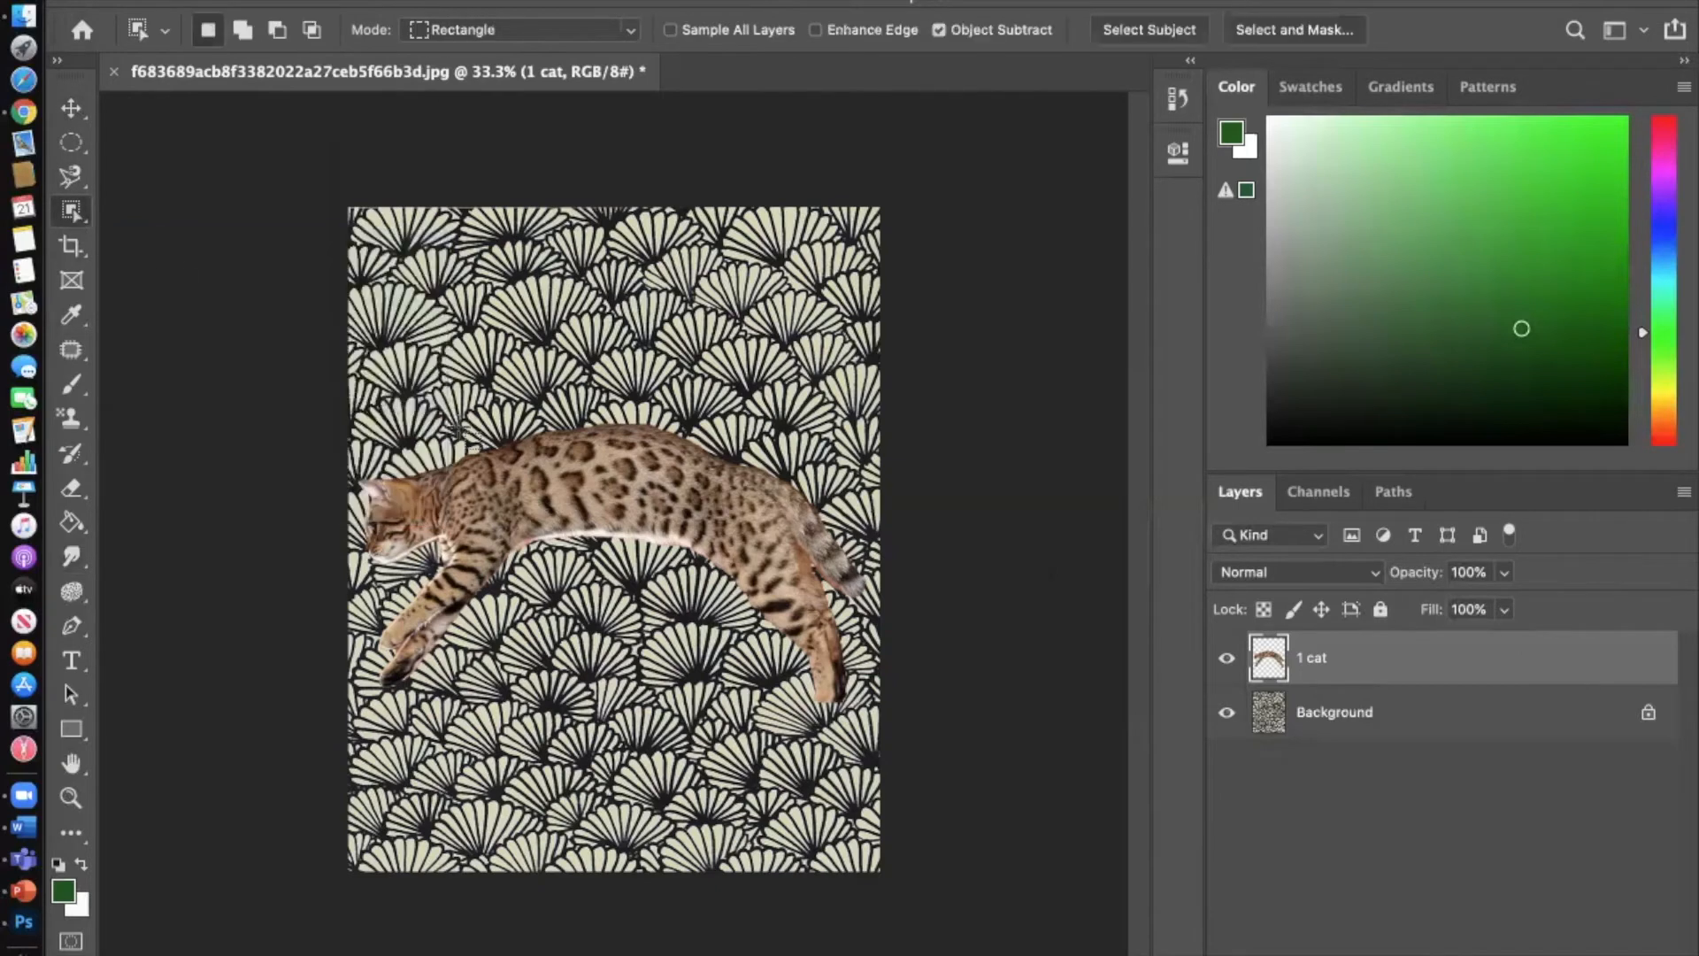
left_click_drag(352, 459, 708, 553)
left_click_drag(600, 412, 600, 411)
left_click_drag(359, 391, 770, 494)
left_click_drag(836, 558, 855, 677)
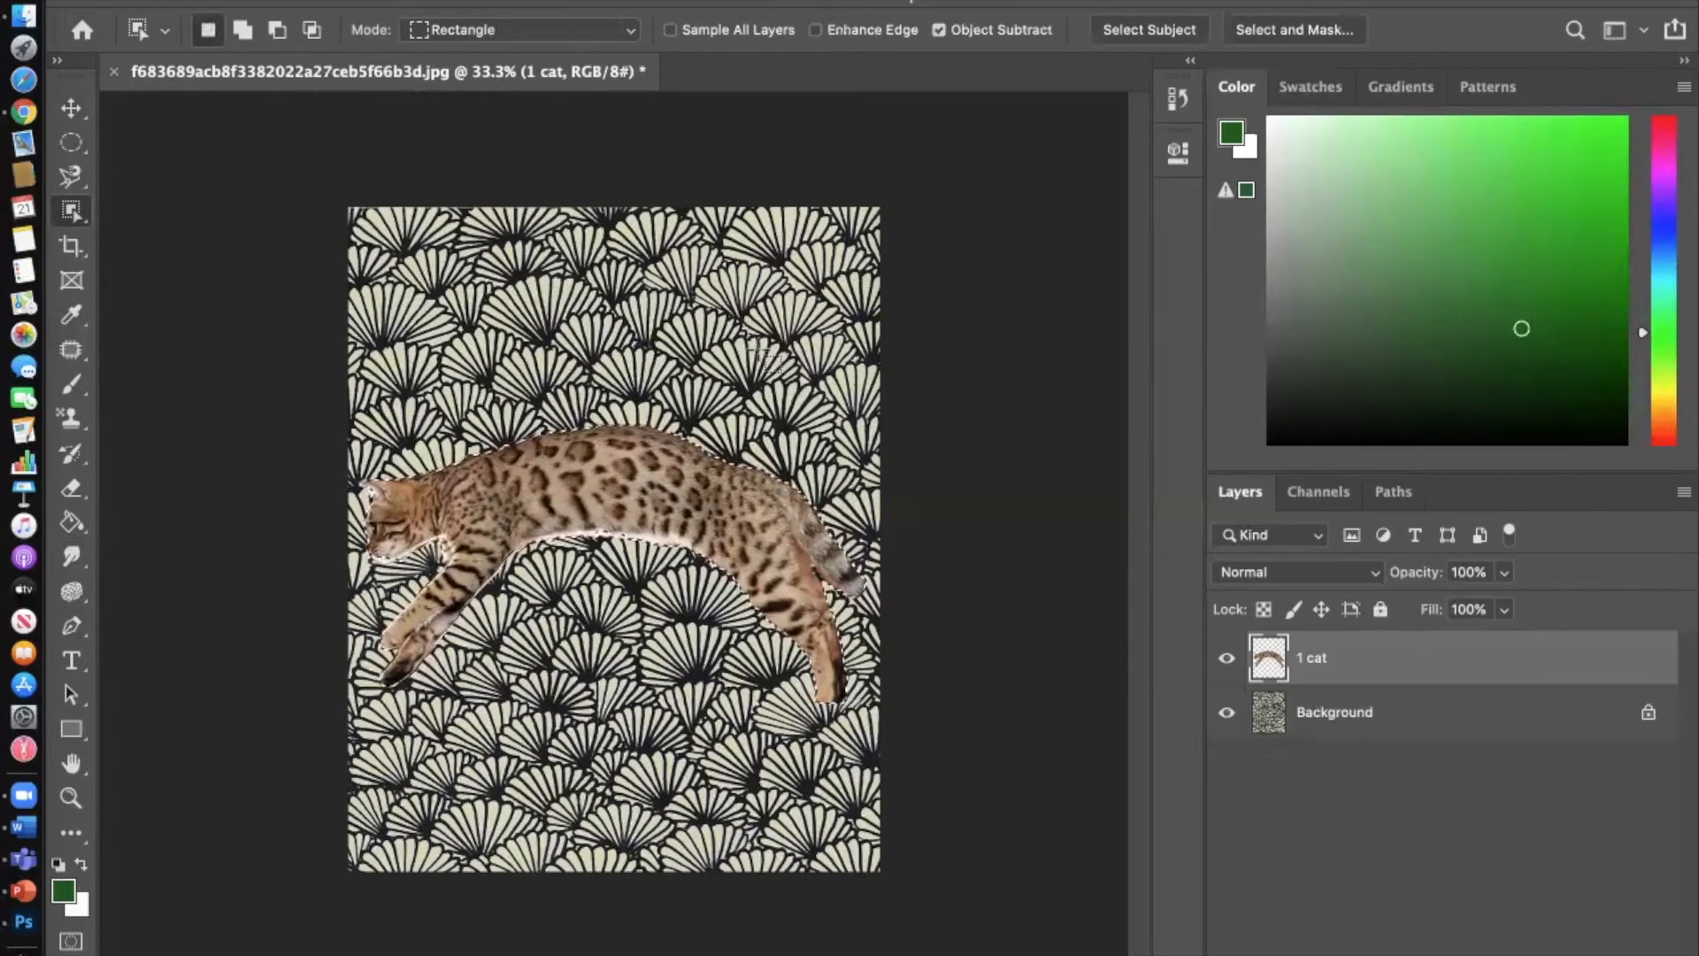
key("super+j")
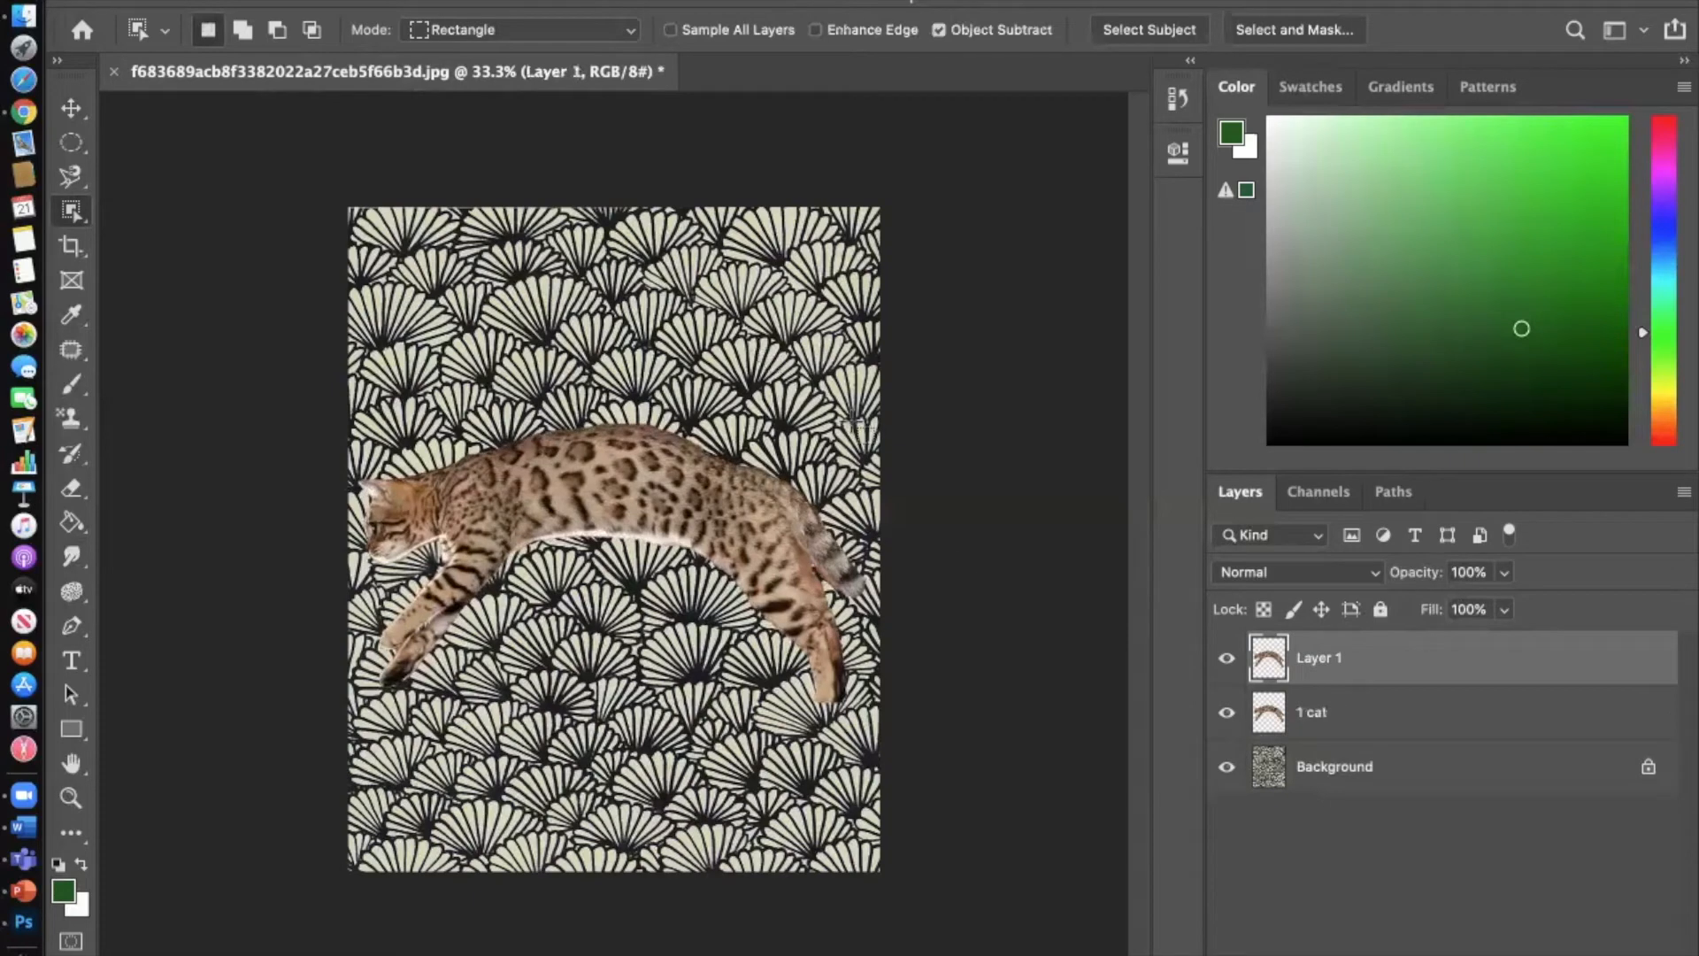
Step: Rename the copied cat layer as "2 cat"
double_click(1320, 664)
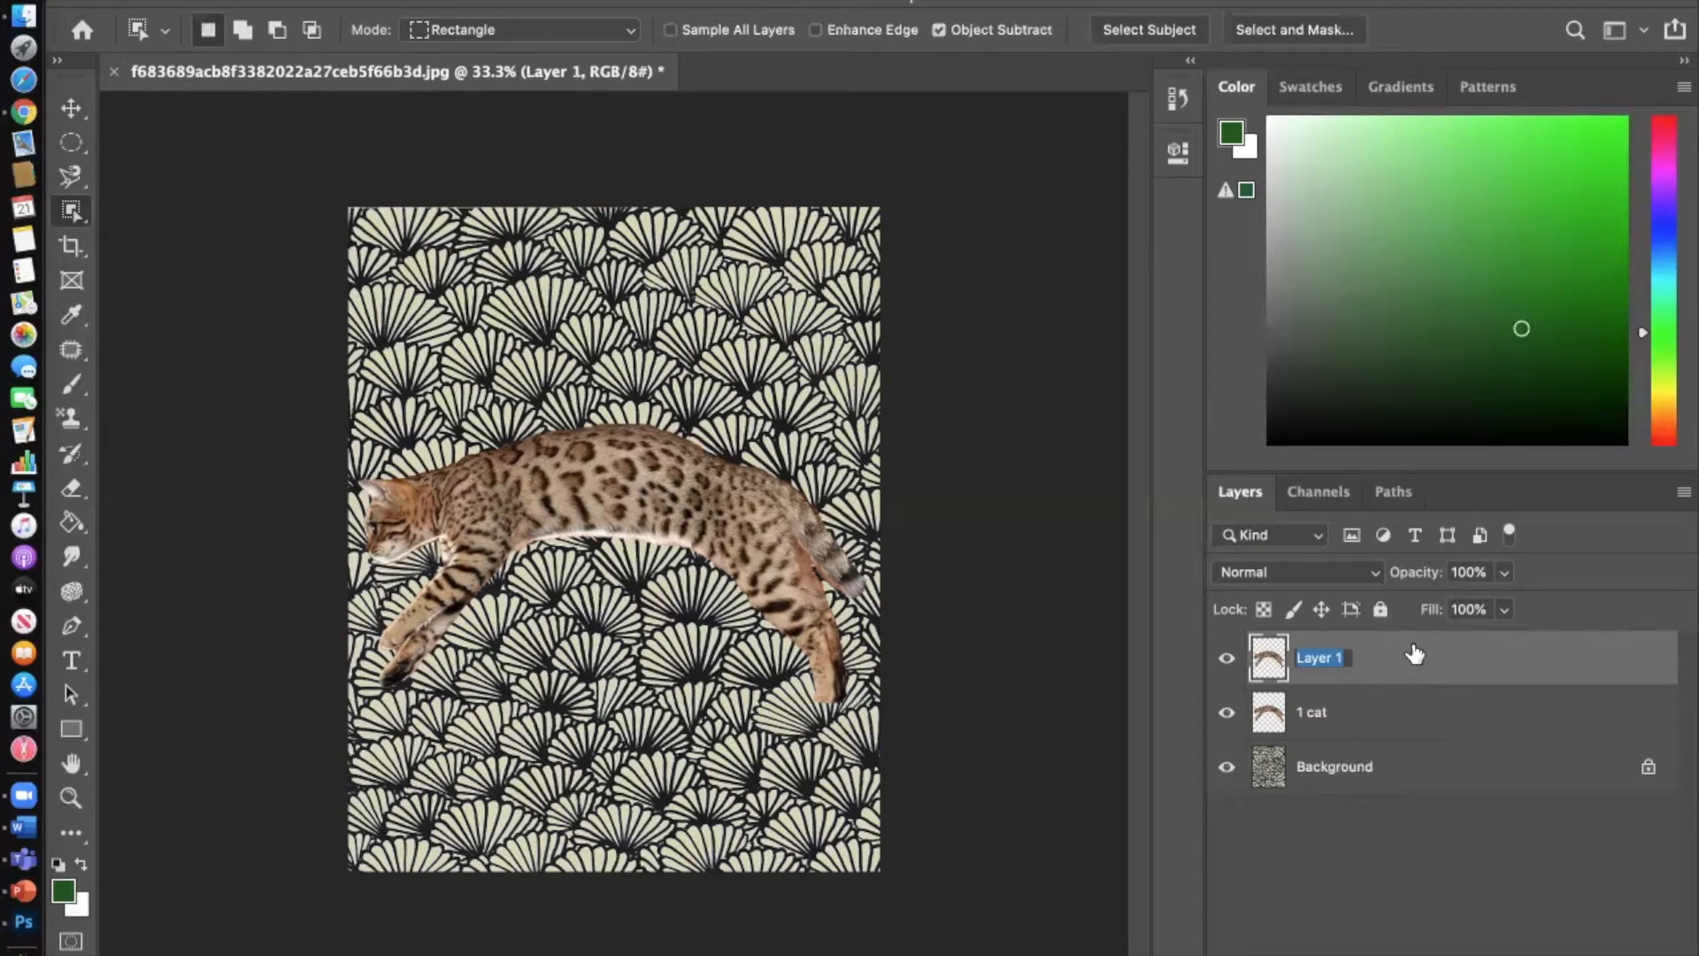
type("2 cat")
key("Return")
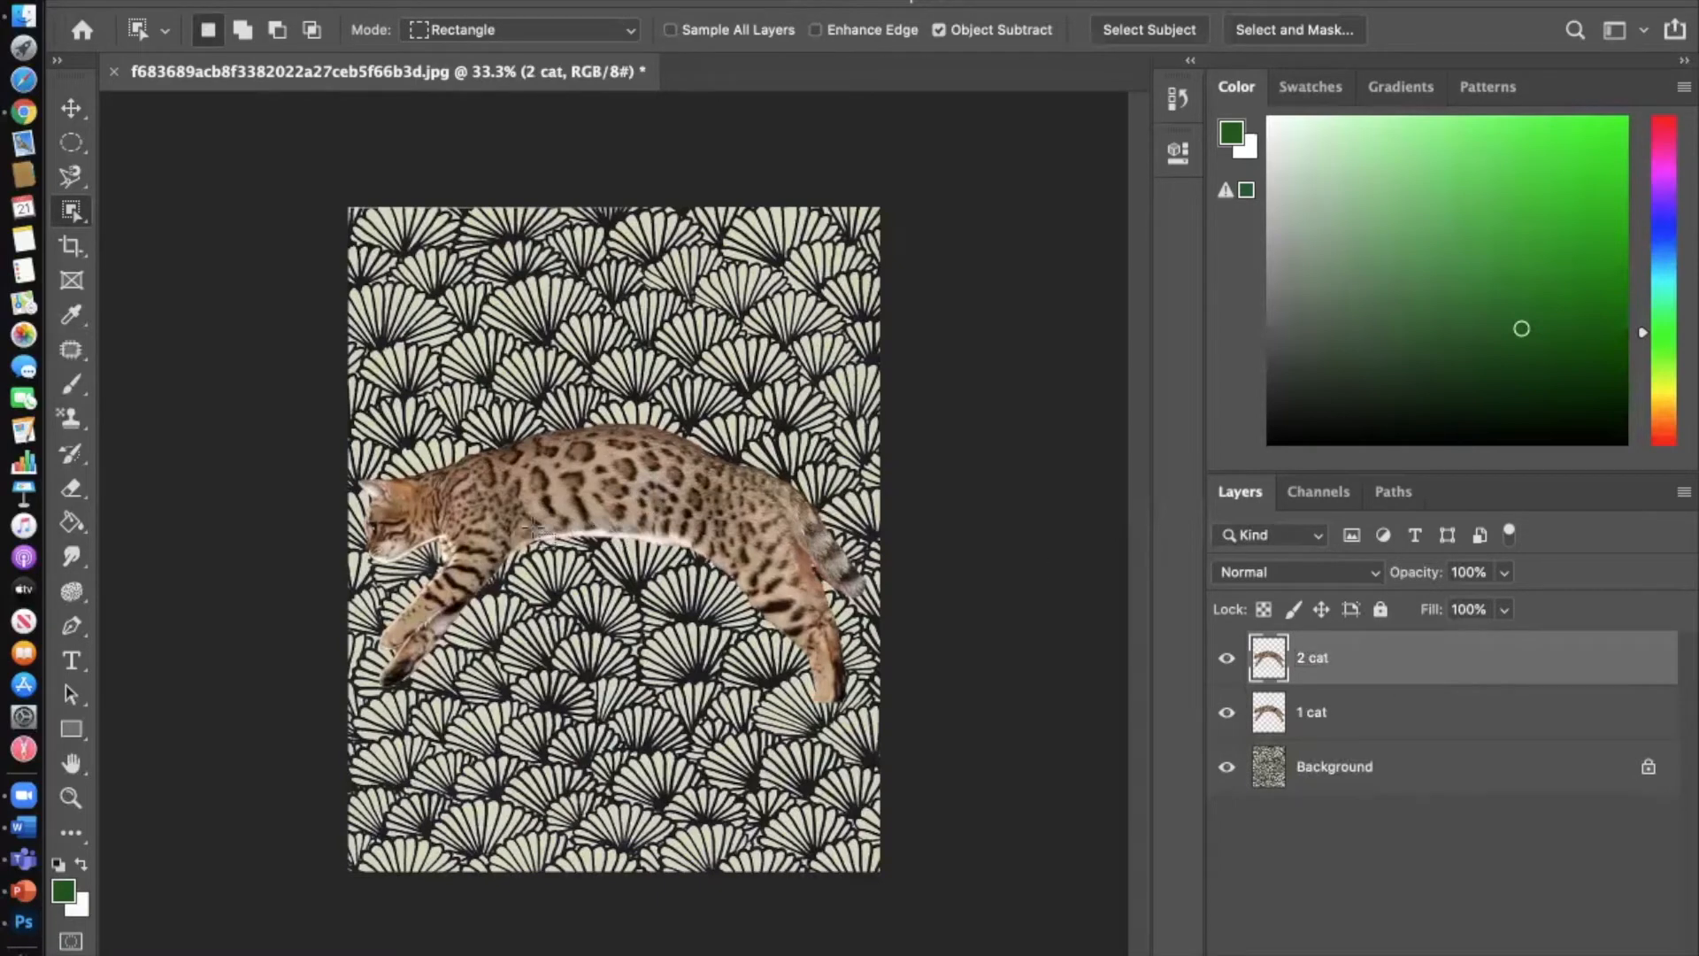
Step: Move the "2 cat" copy up above the original, then bring the "1 cat" layer in front and nudge it slightly up
left_click(71, 108)
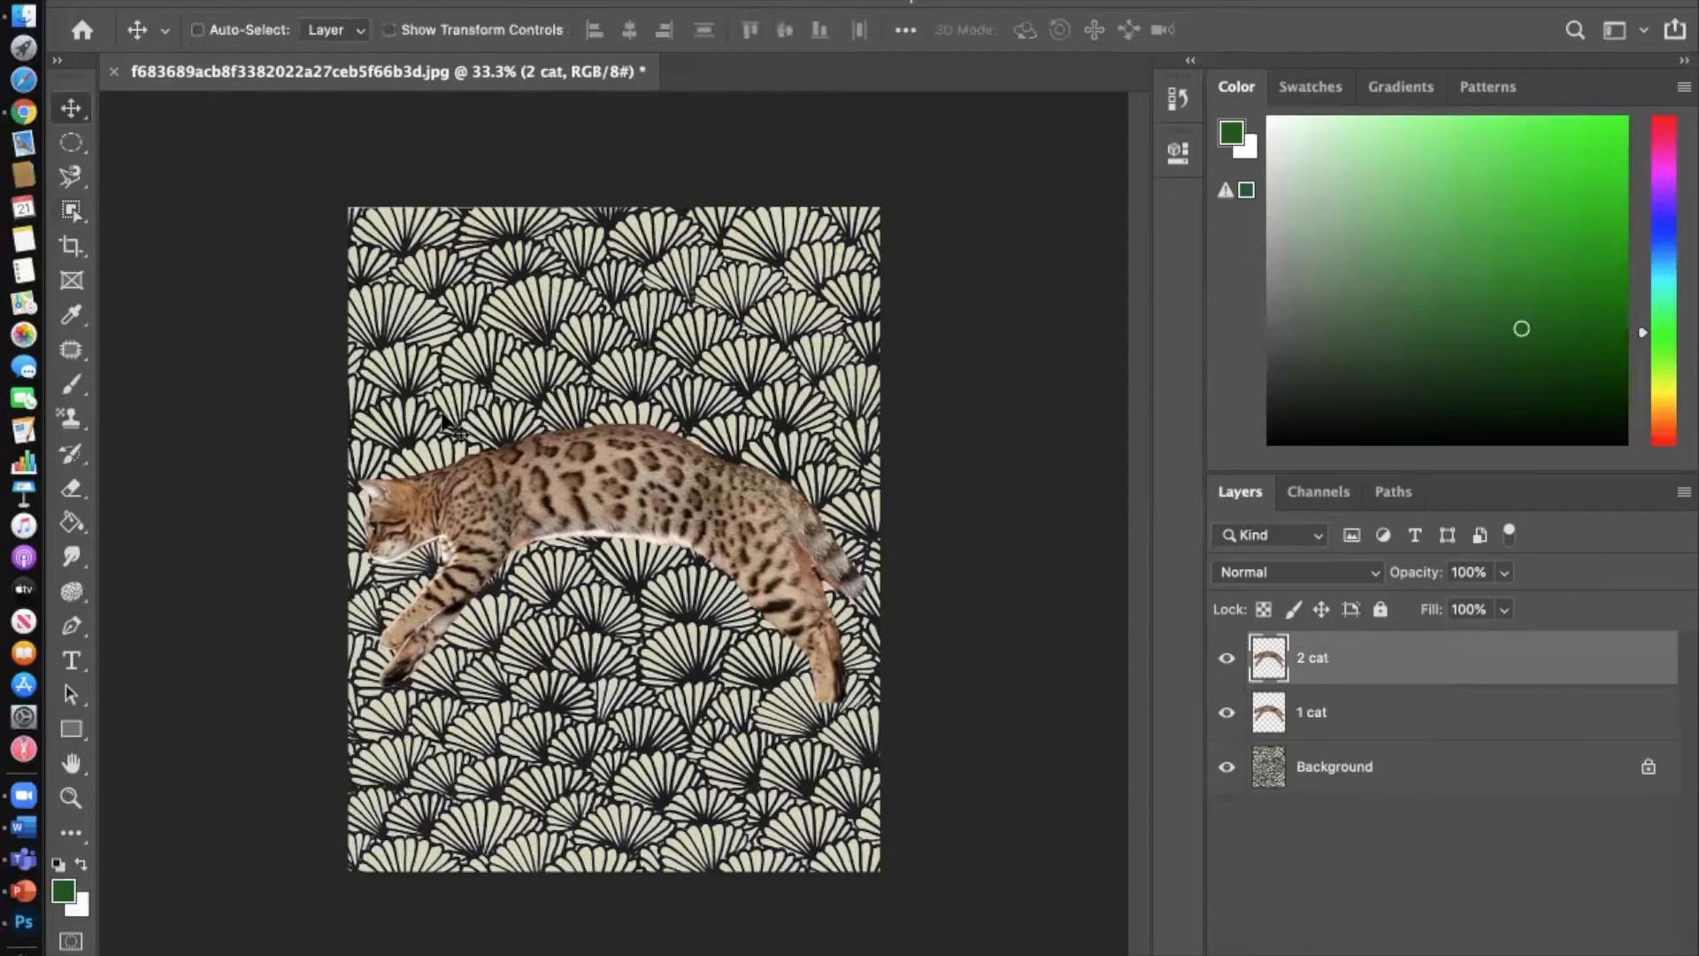
left_click_drag(603, 485, 597, 390)
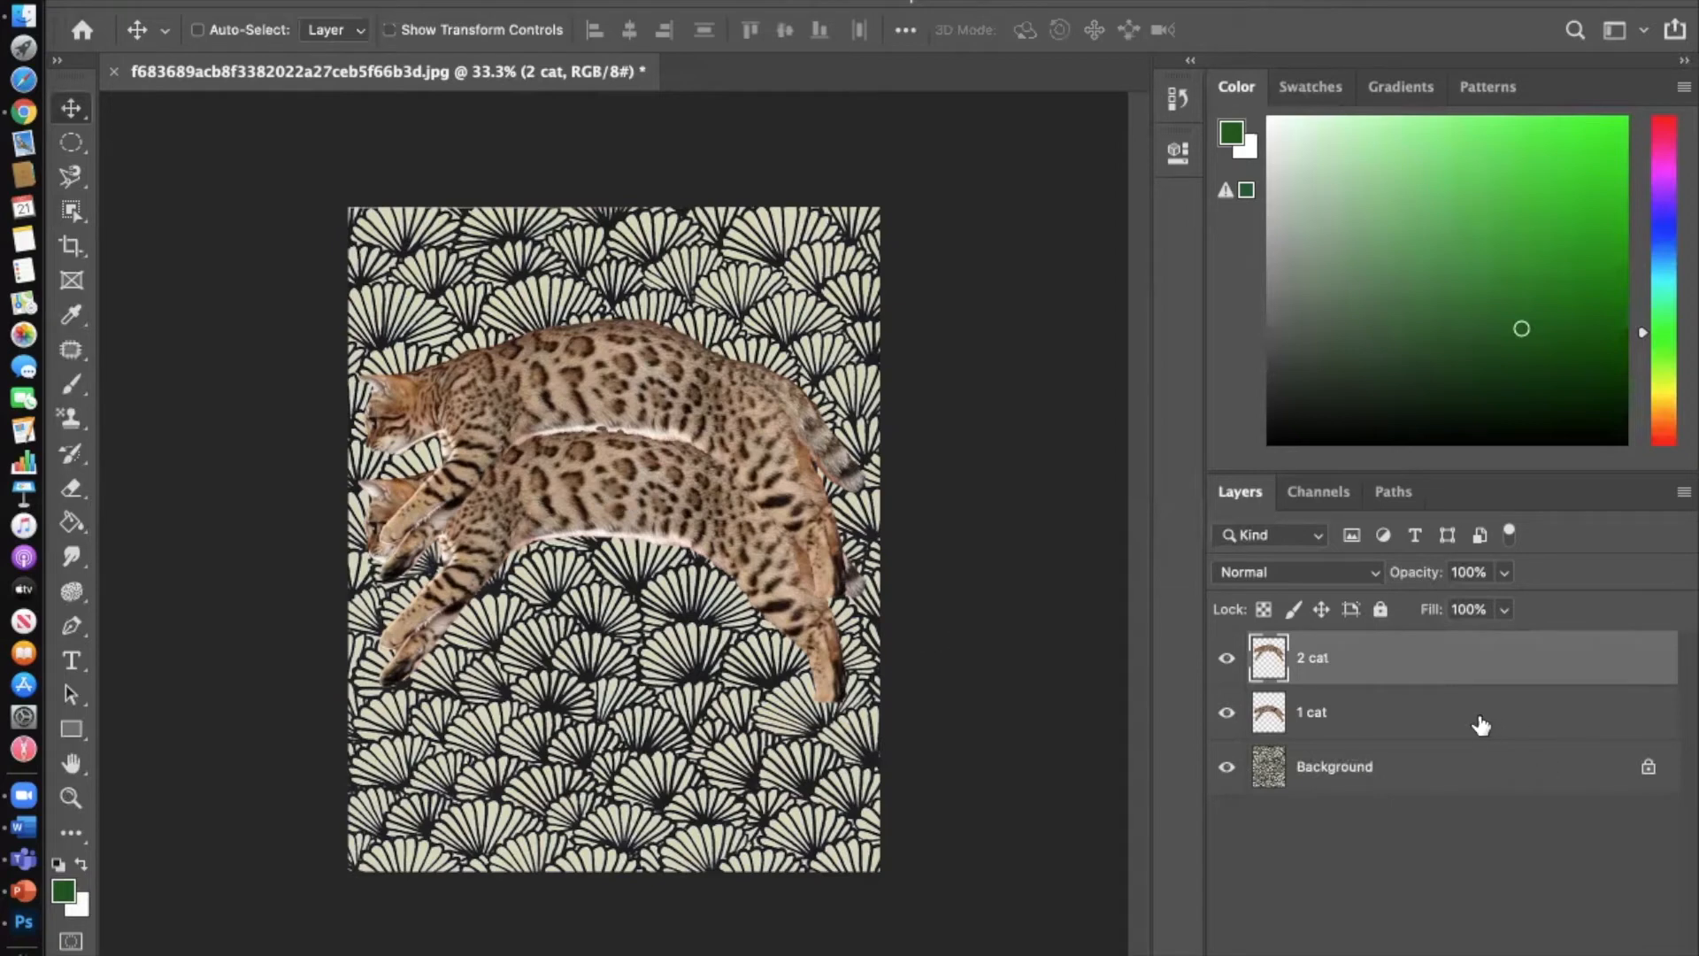
left_click_drag(1480, 725, 1476, 646)
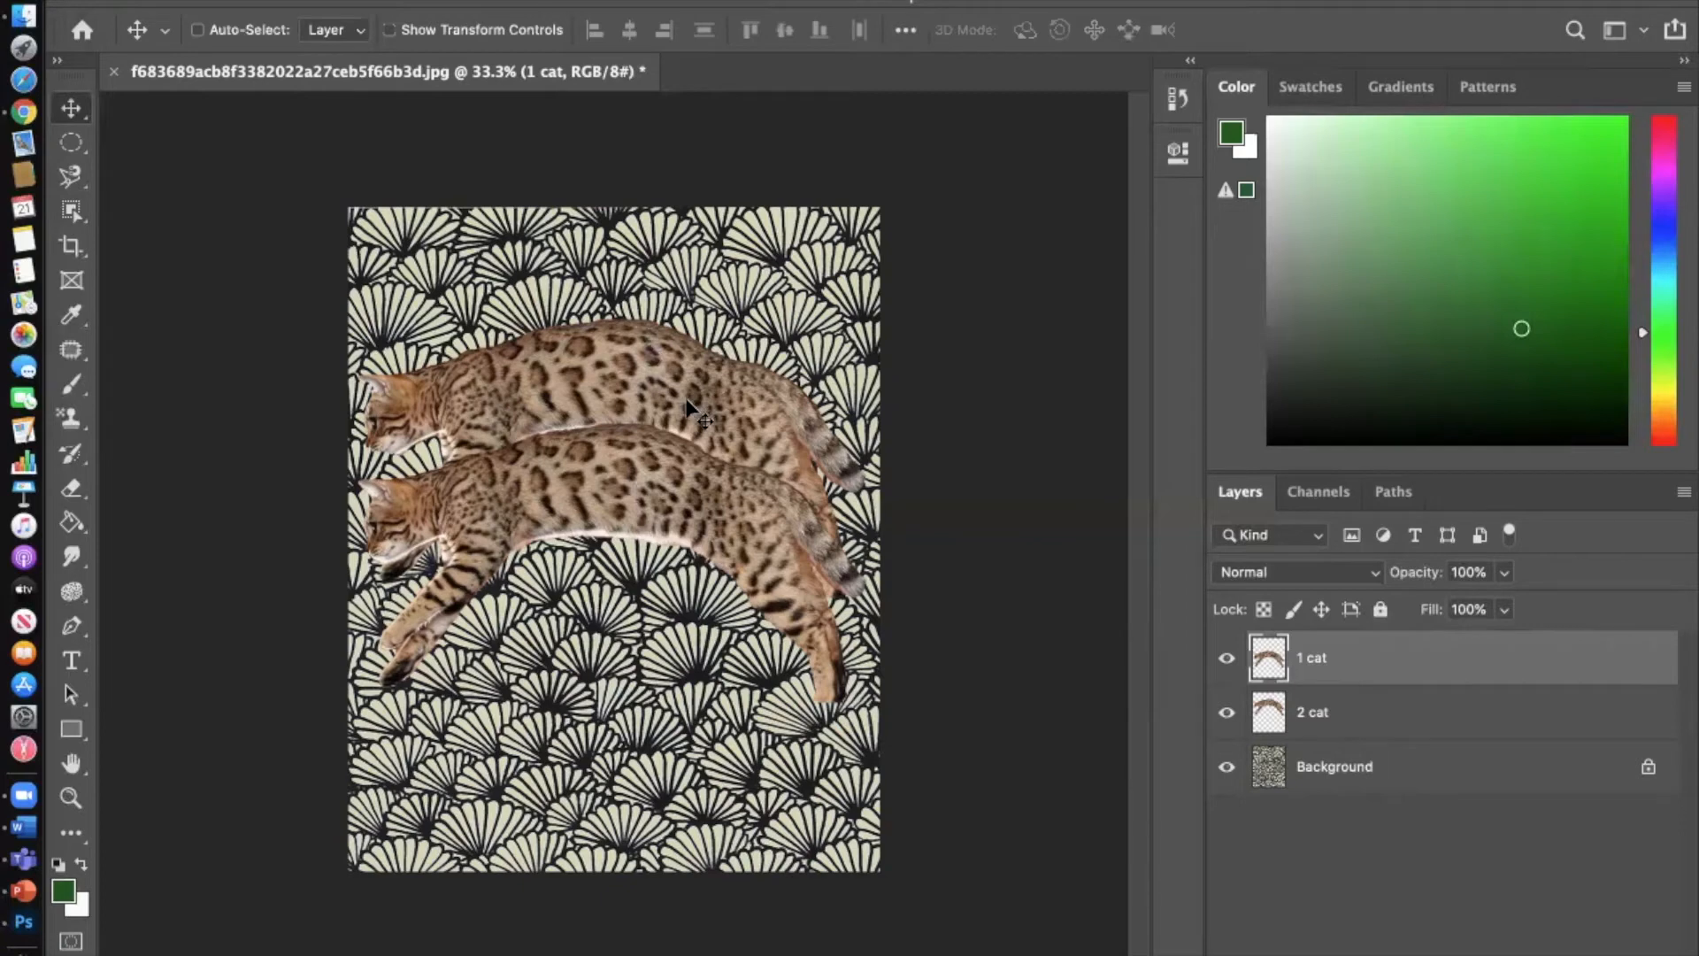
left_click_drag(633, 400, 637, 391)
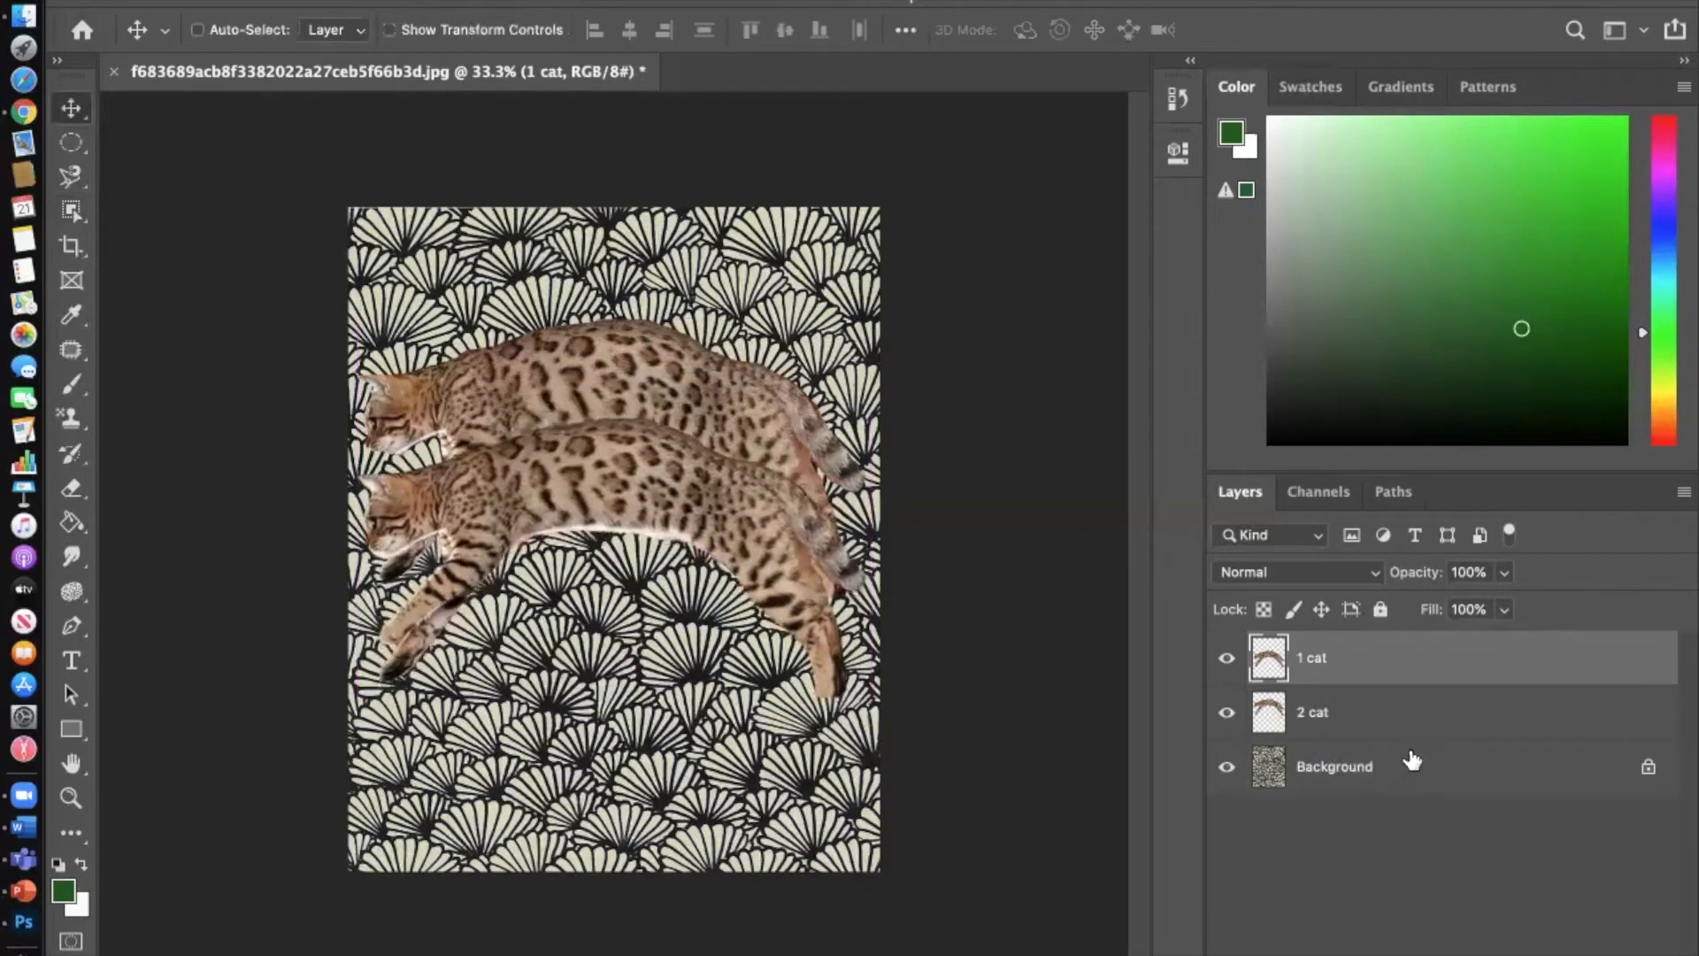
Step: Nudge the "2 cat" layer's cat slightly up and set that layer's opacity to 79%
left_click(1346, 713)
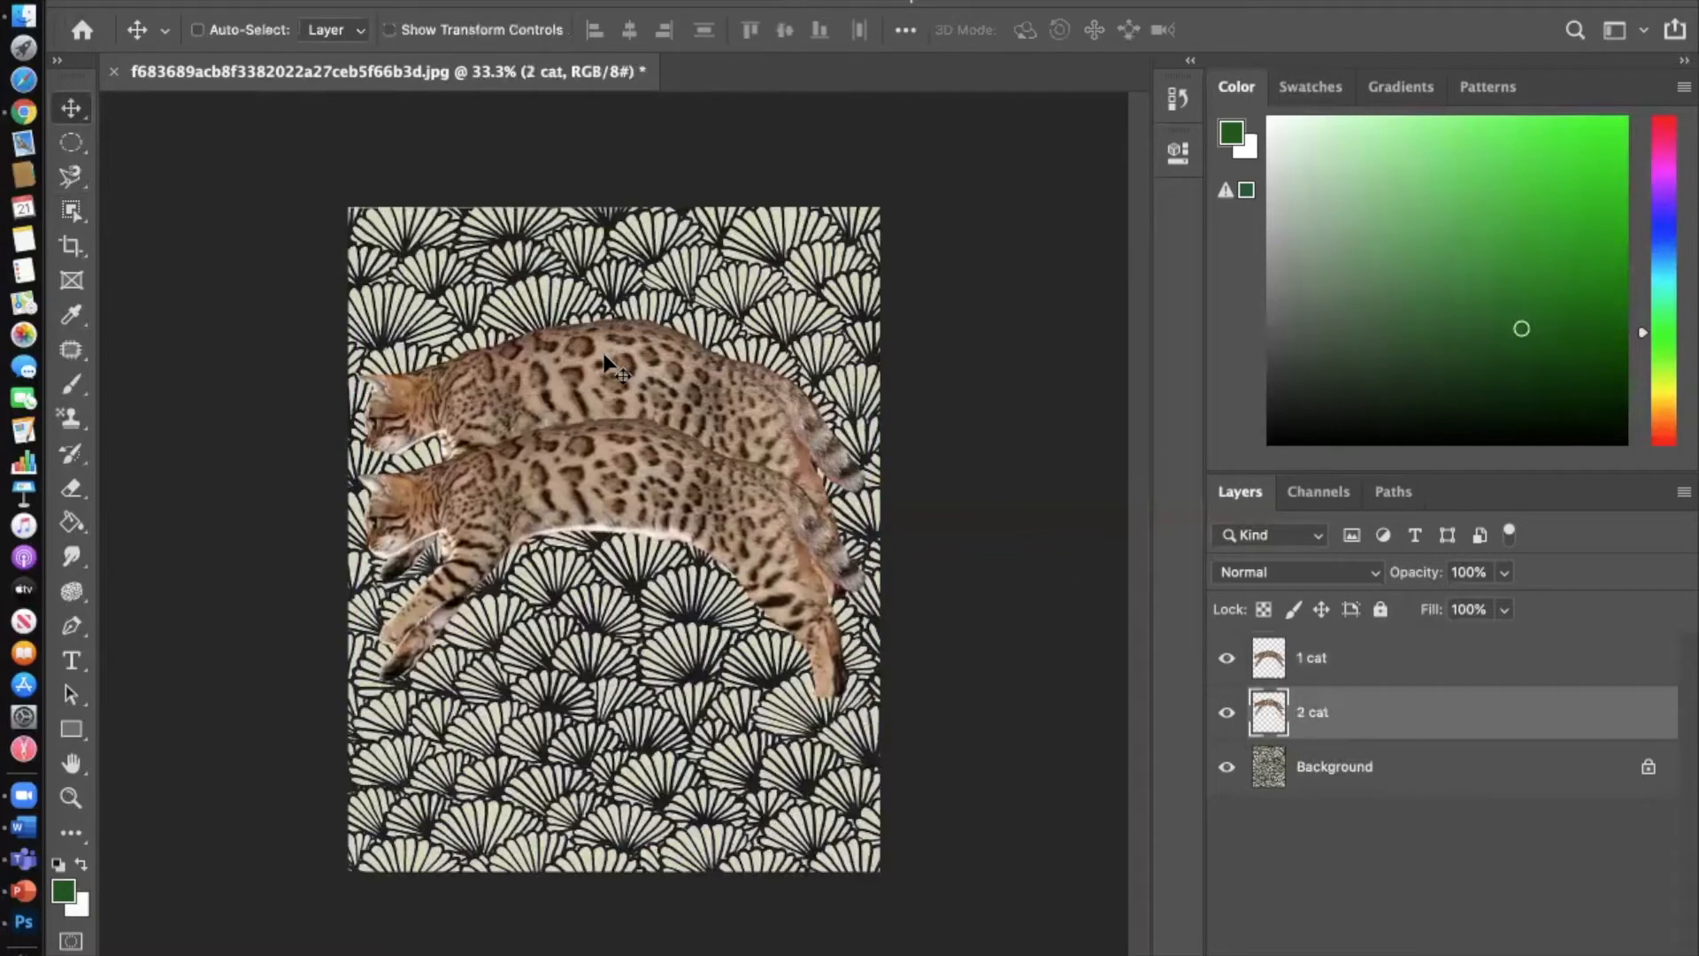
left_click_drag(607, 343, 610, 340)
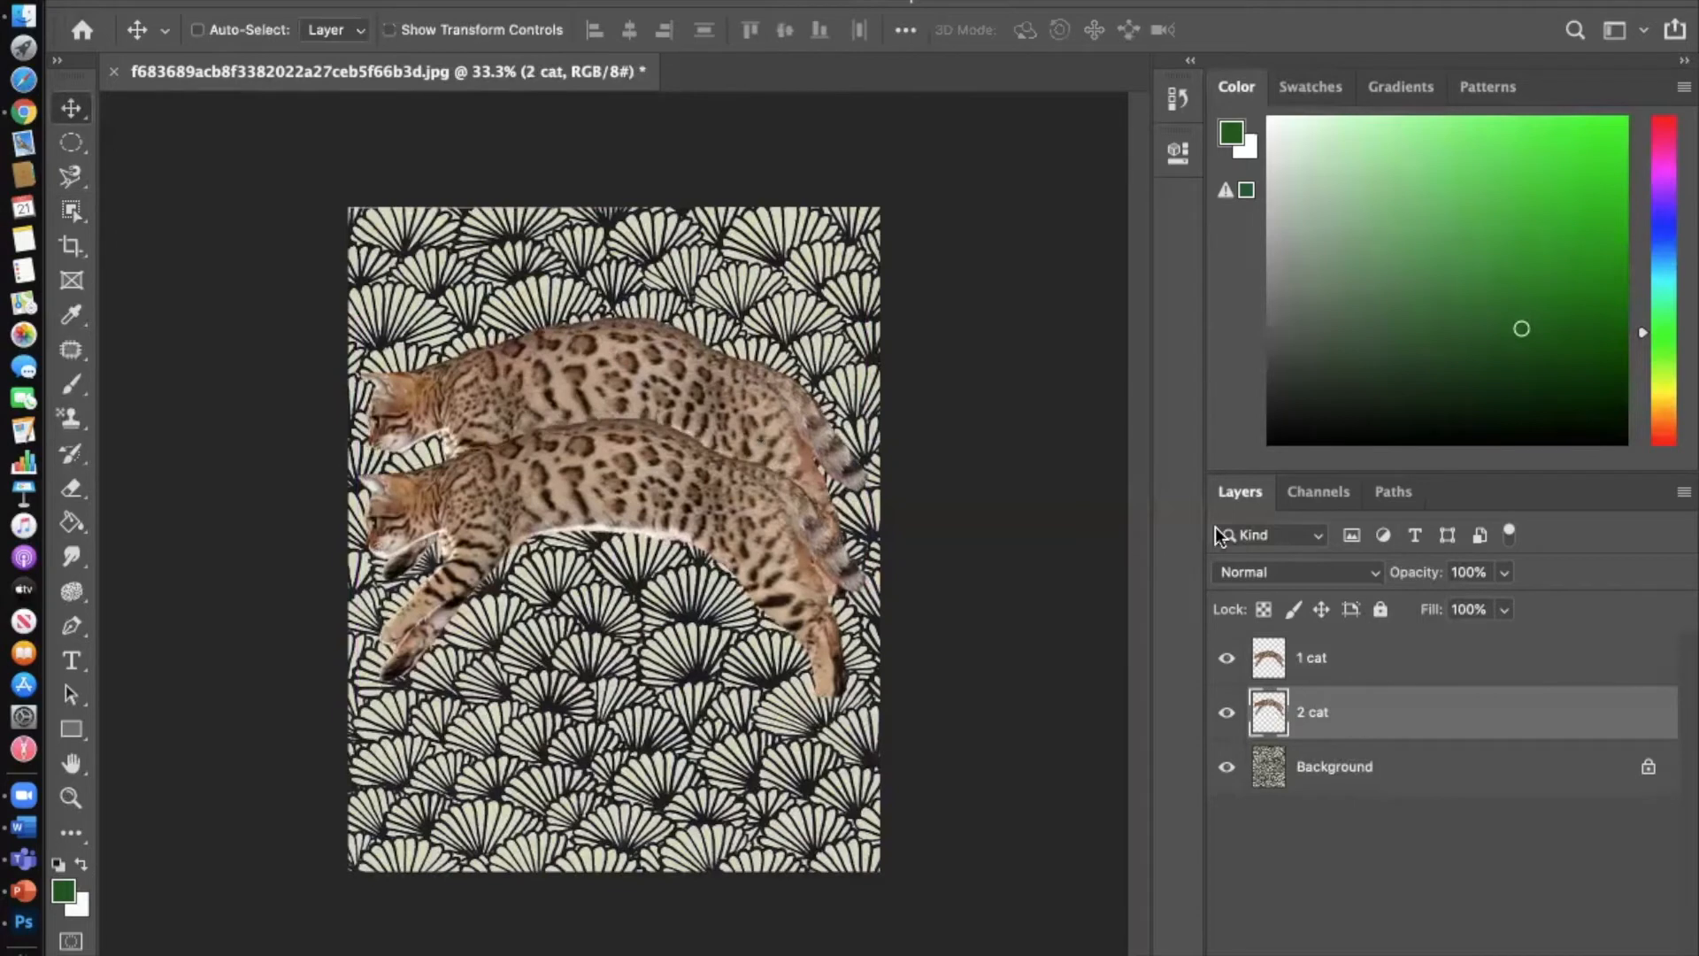
left_click(1504, 573)
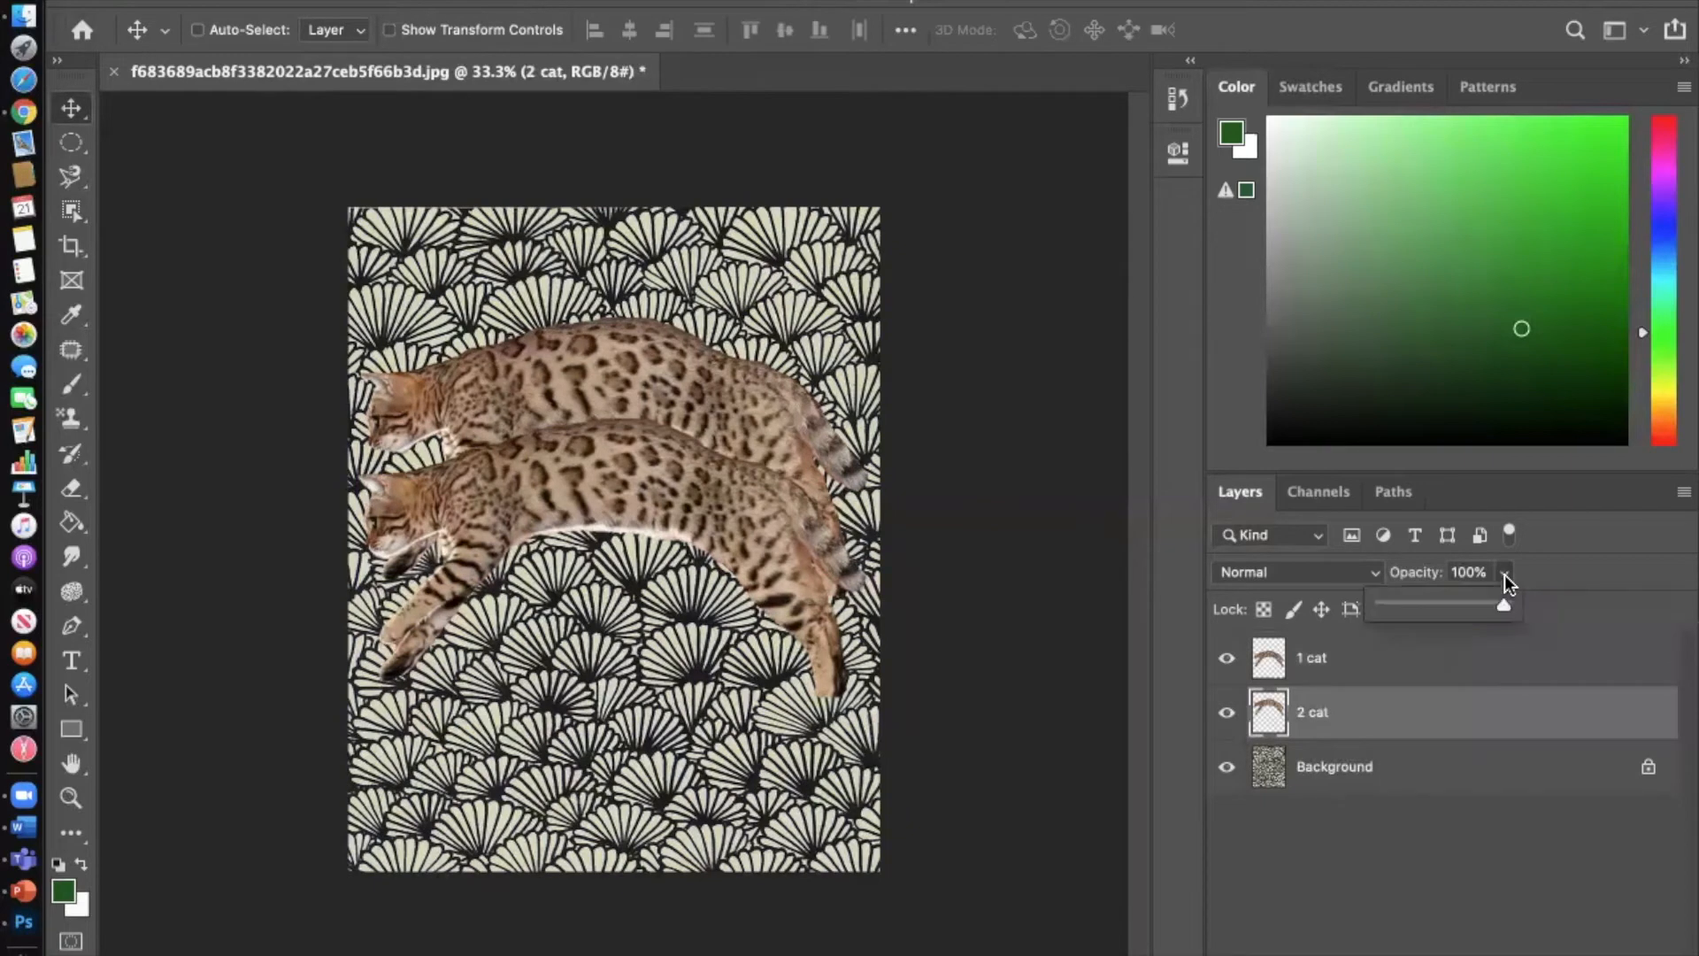
mouse_move(1433, 603)
left_mouse_down()
mouse_move(1393, 600)
mouse_move(1419, 609)
left_mouse_up()
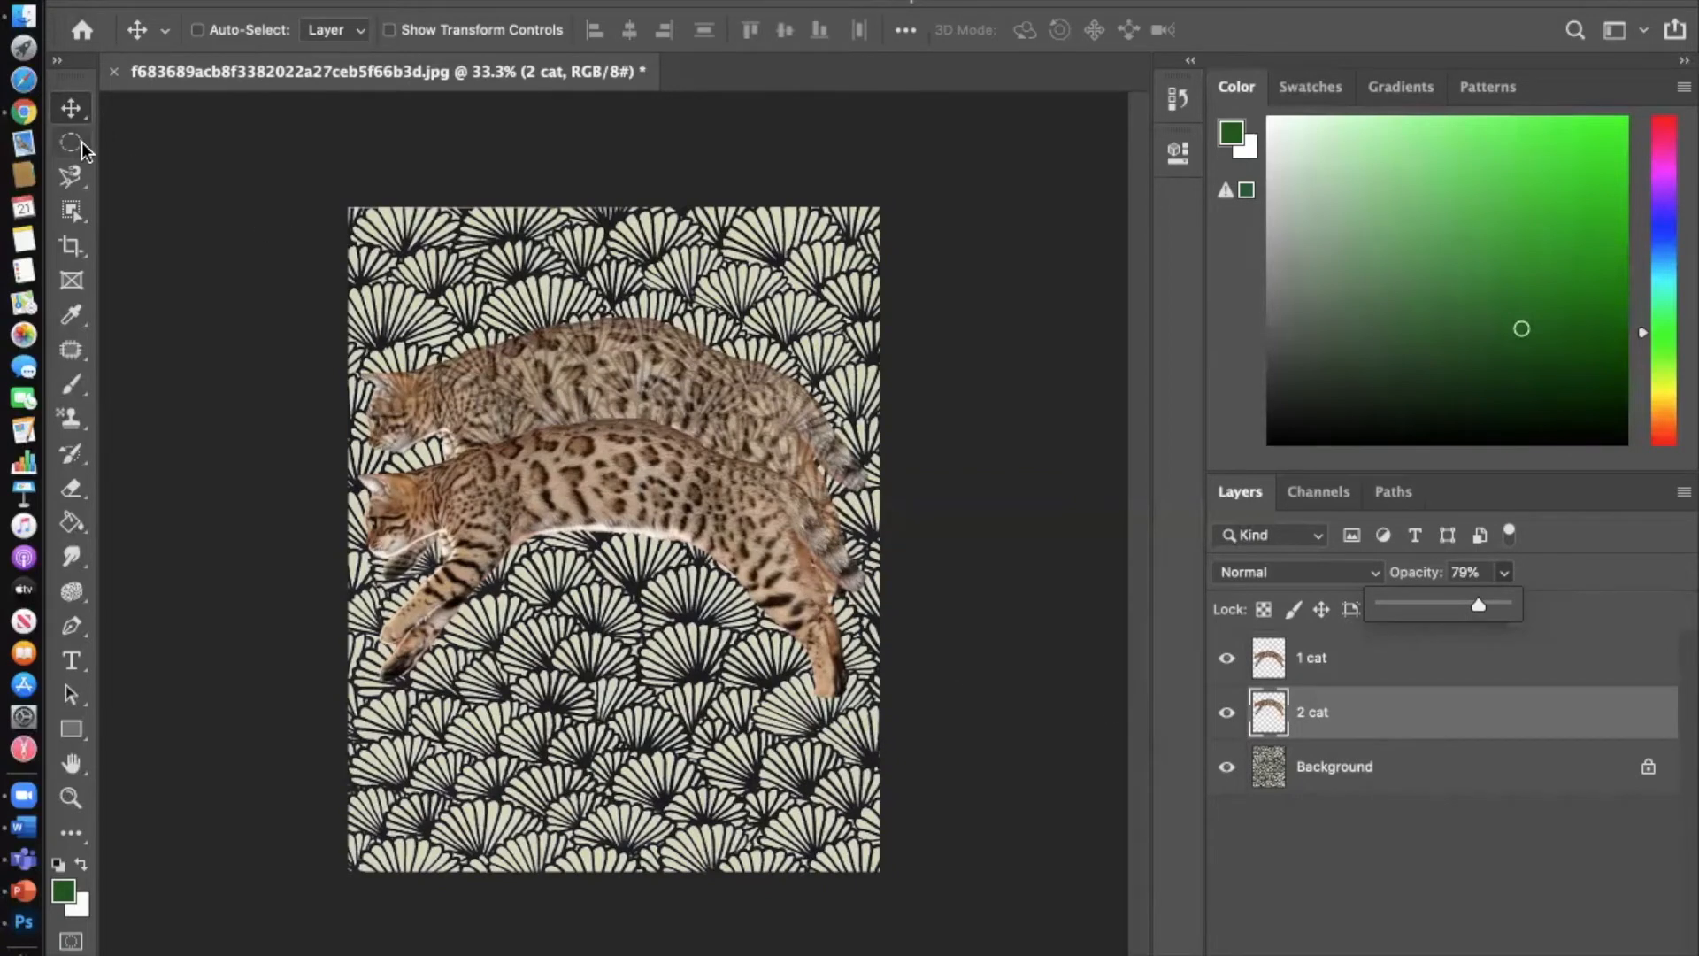
Step: Select the upper cat on the "2 cat" layer with the Object Selection tool and copy it to a new layer
left_click(73, 205)
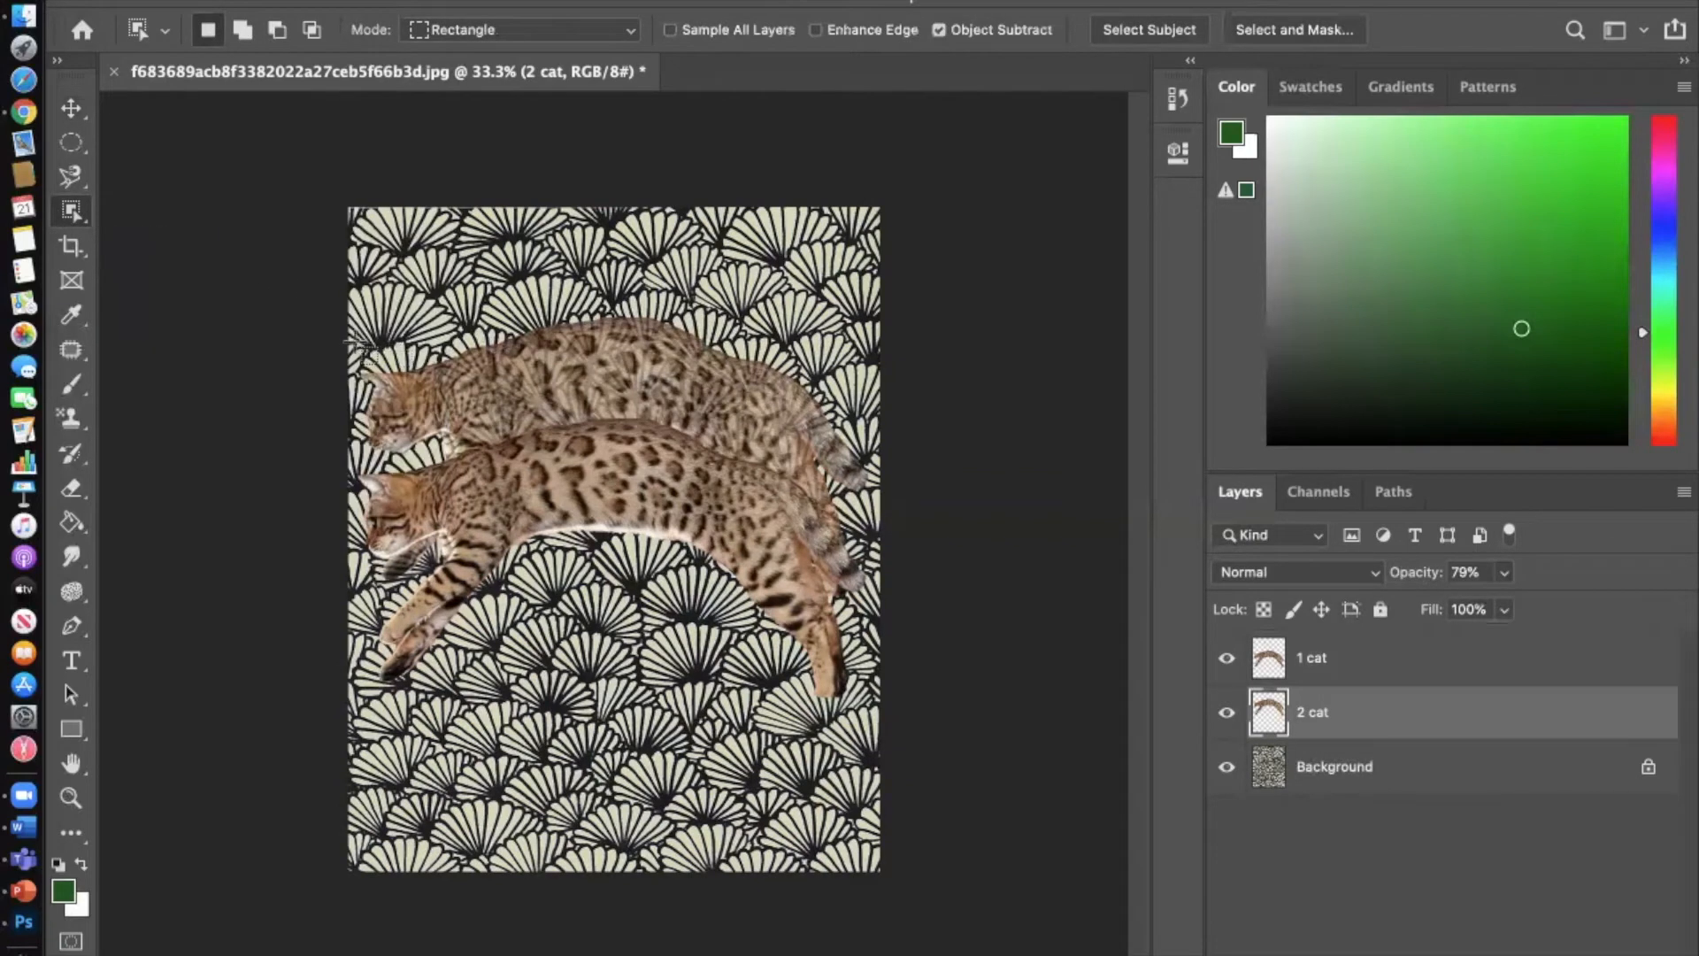
left_click_drag(349, 305, 867, 607)
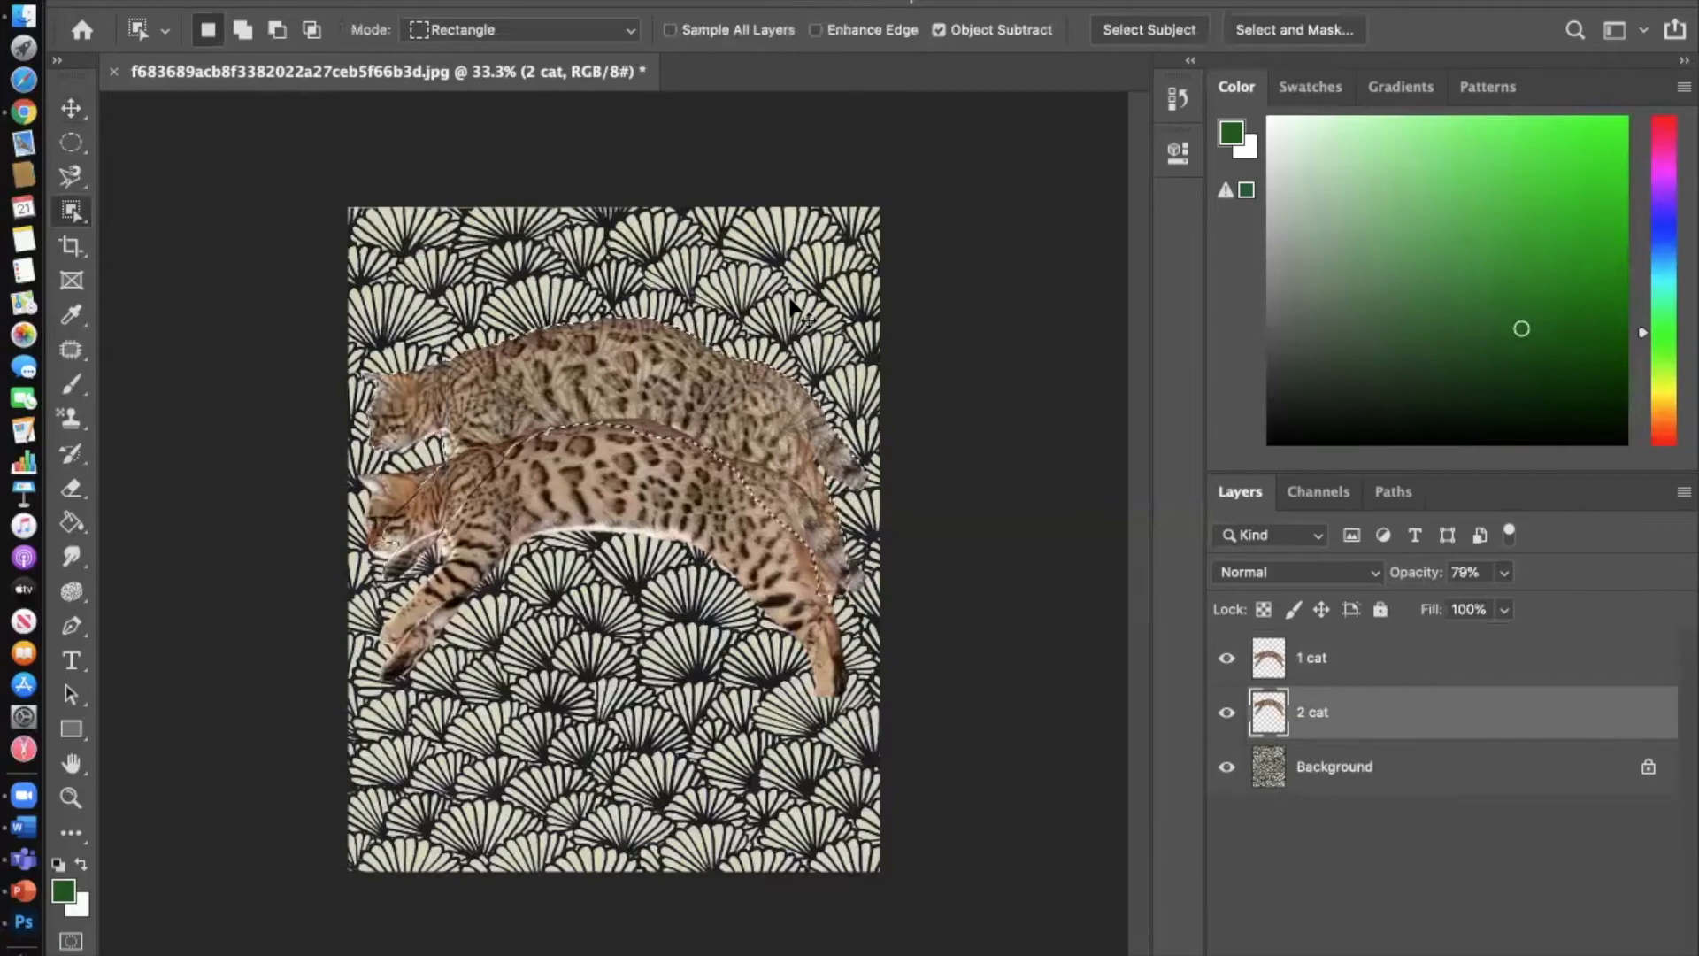
key("super+j")
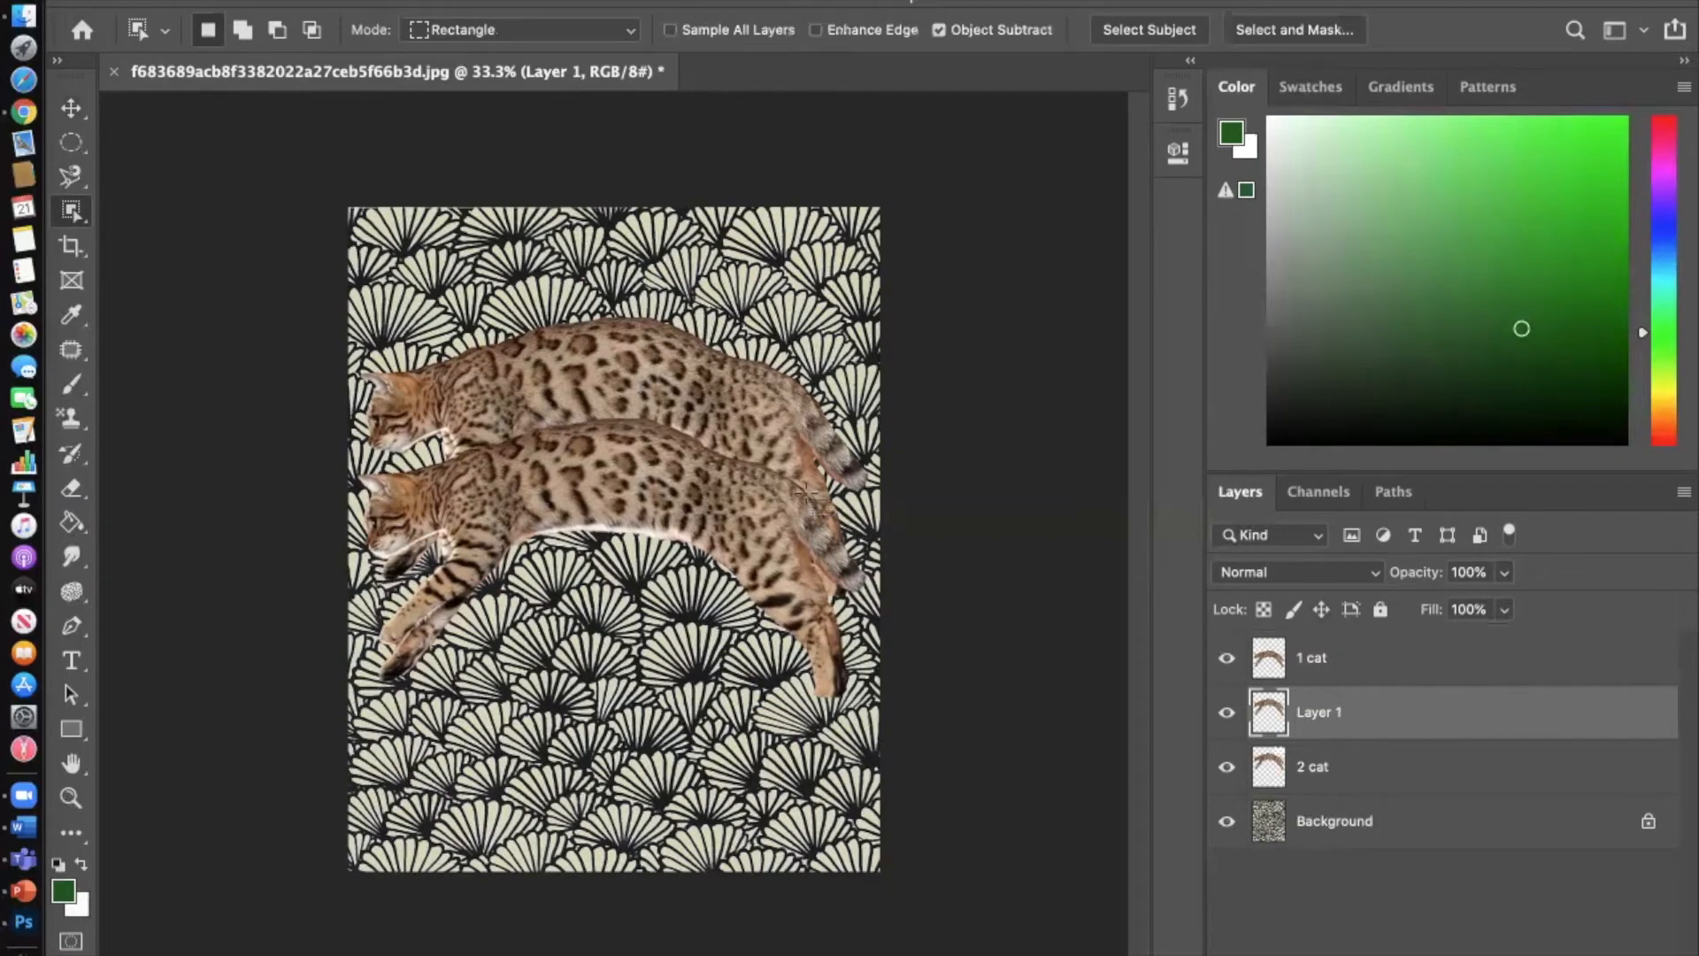
Step: Move the newly copied third cat about 392 px up, above the other two cats
left_click(64, 108)
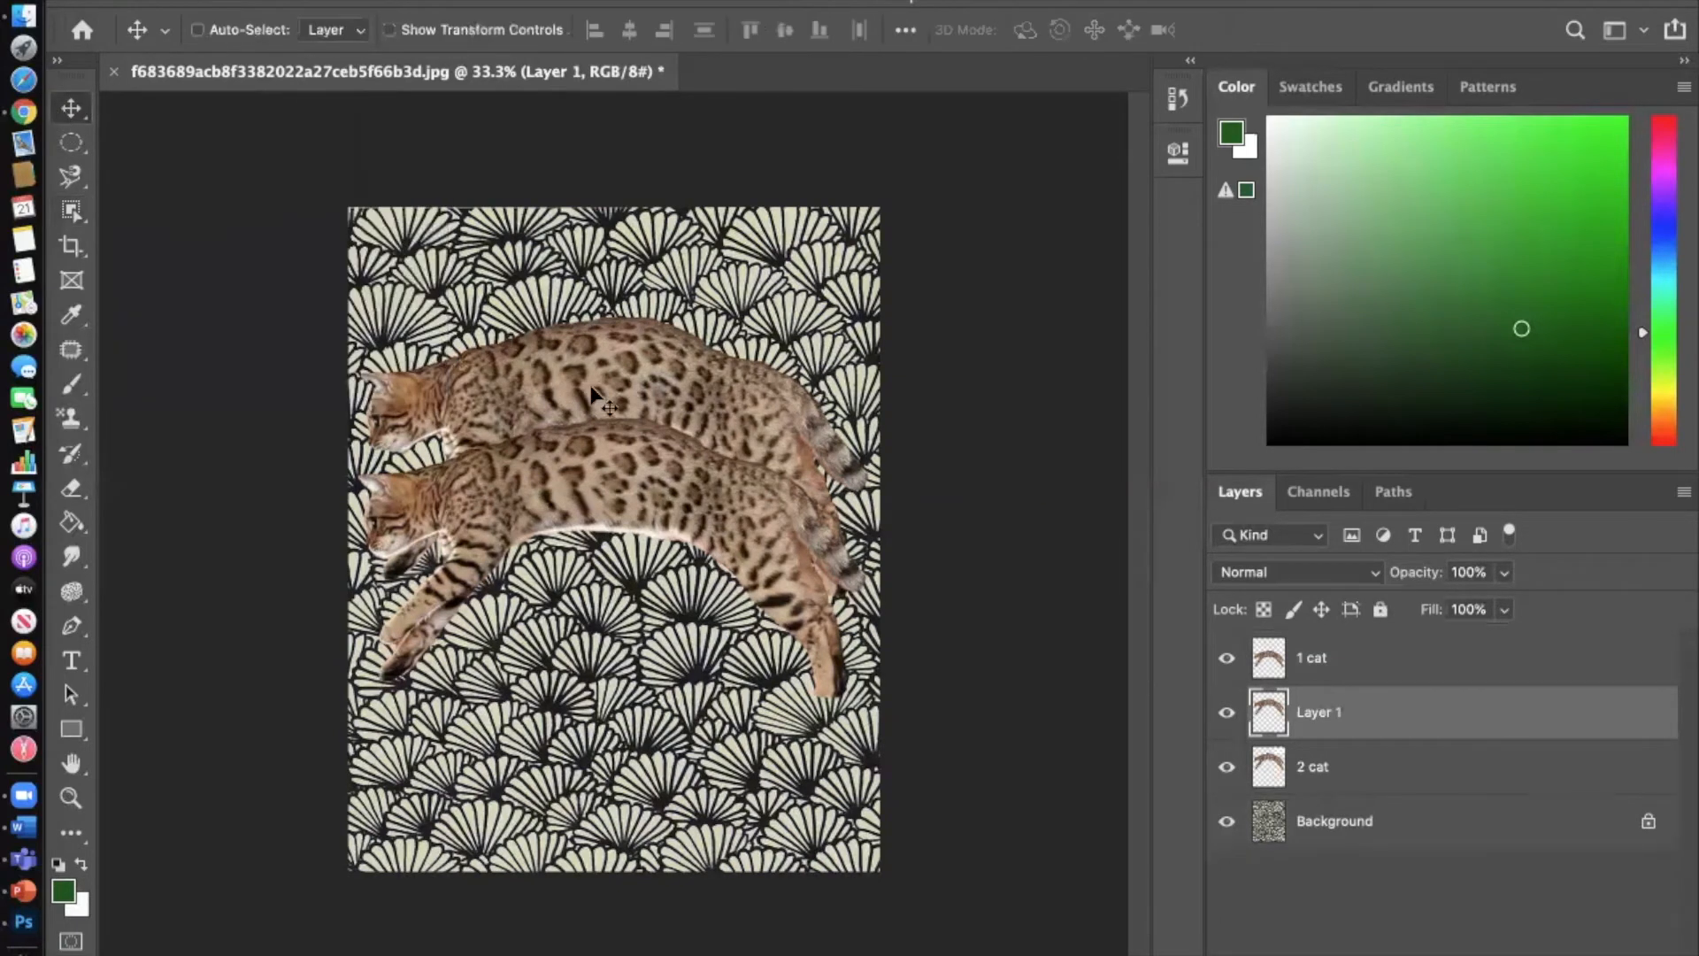
left_click_drag(592, 324, 595, 317)
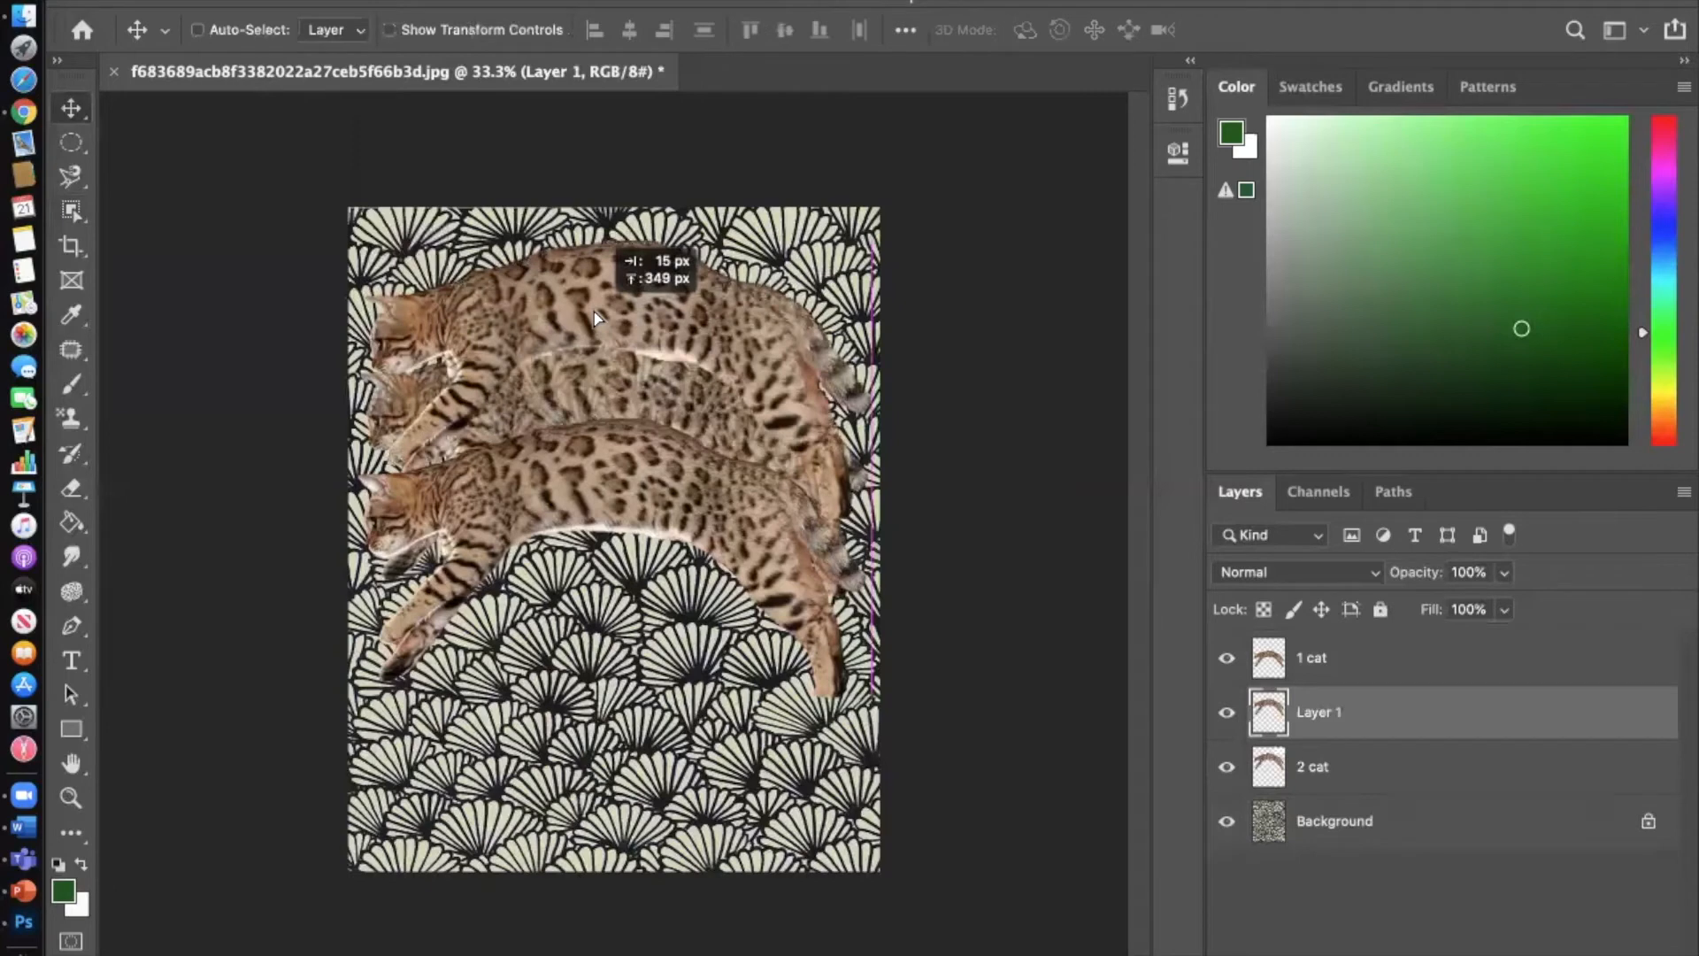
left_click_drag(593, 311, 591, 304)
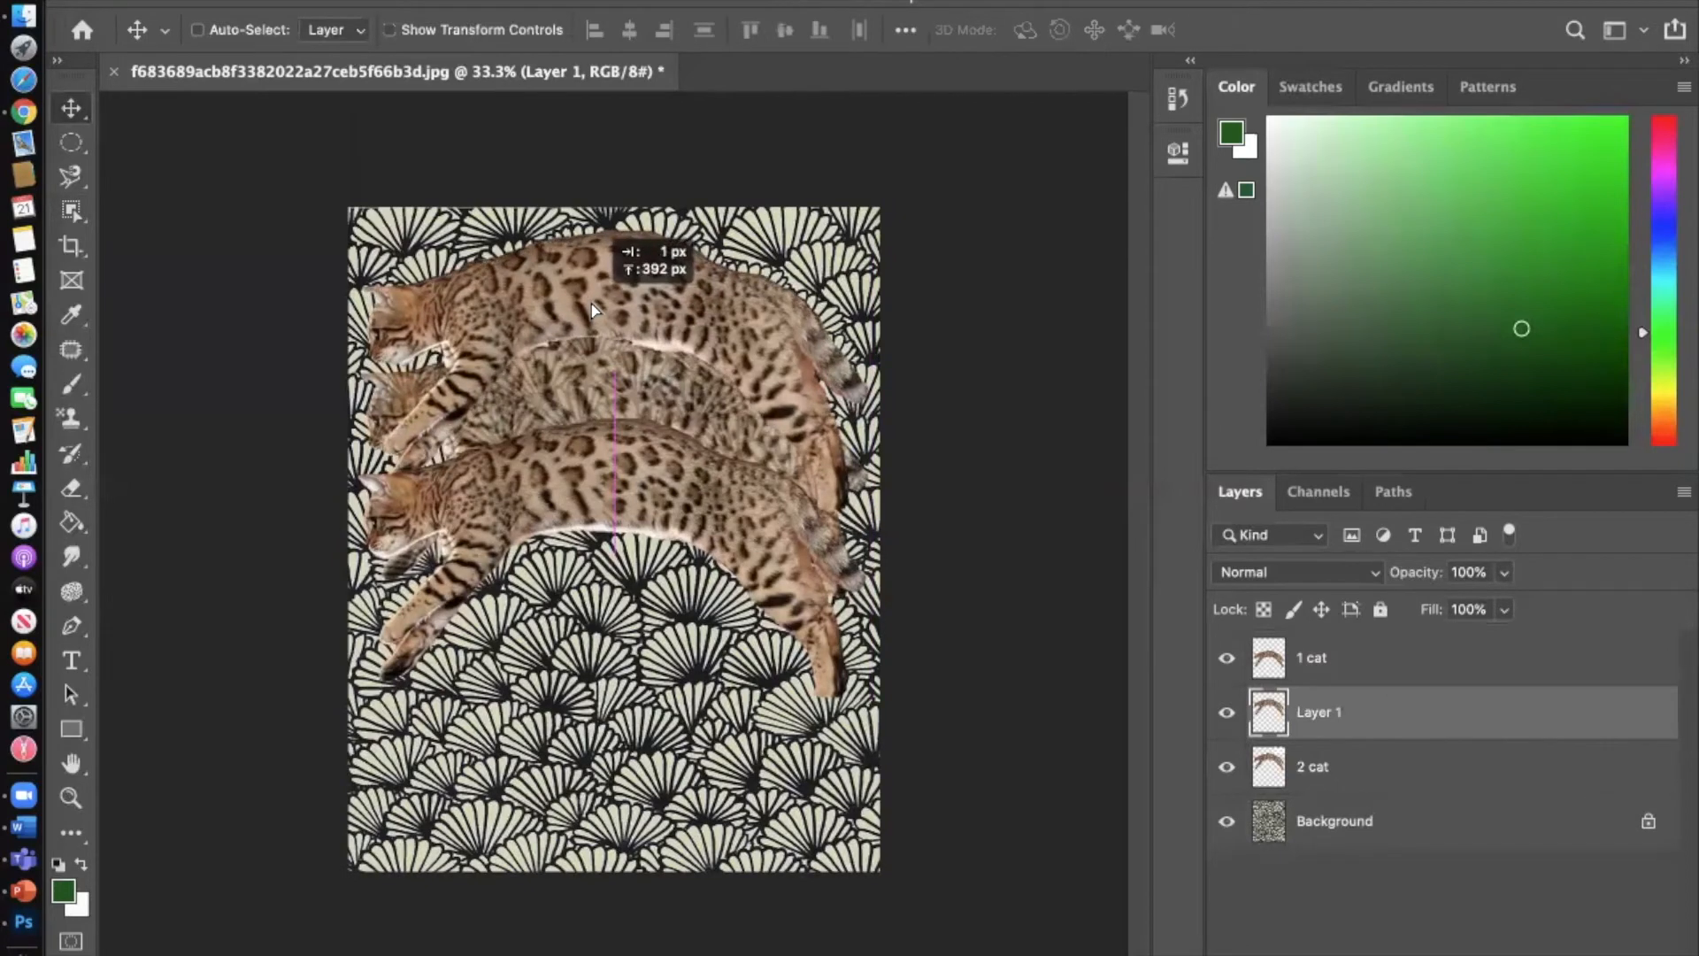
left_click_drag(591, 304, 592, 304)
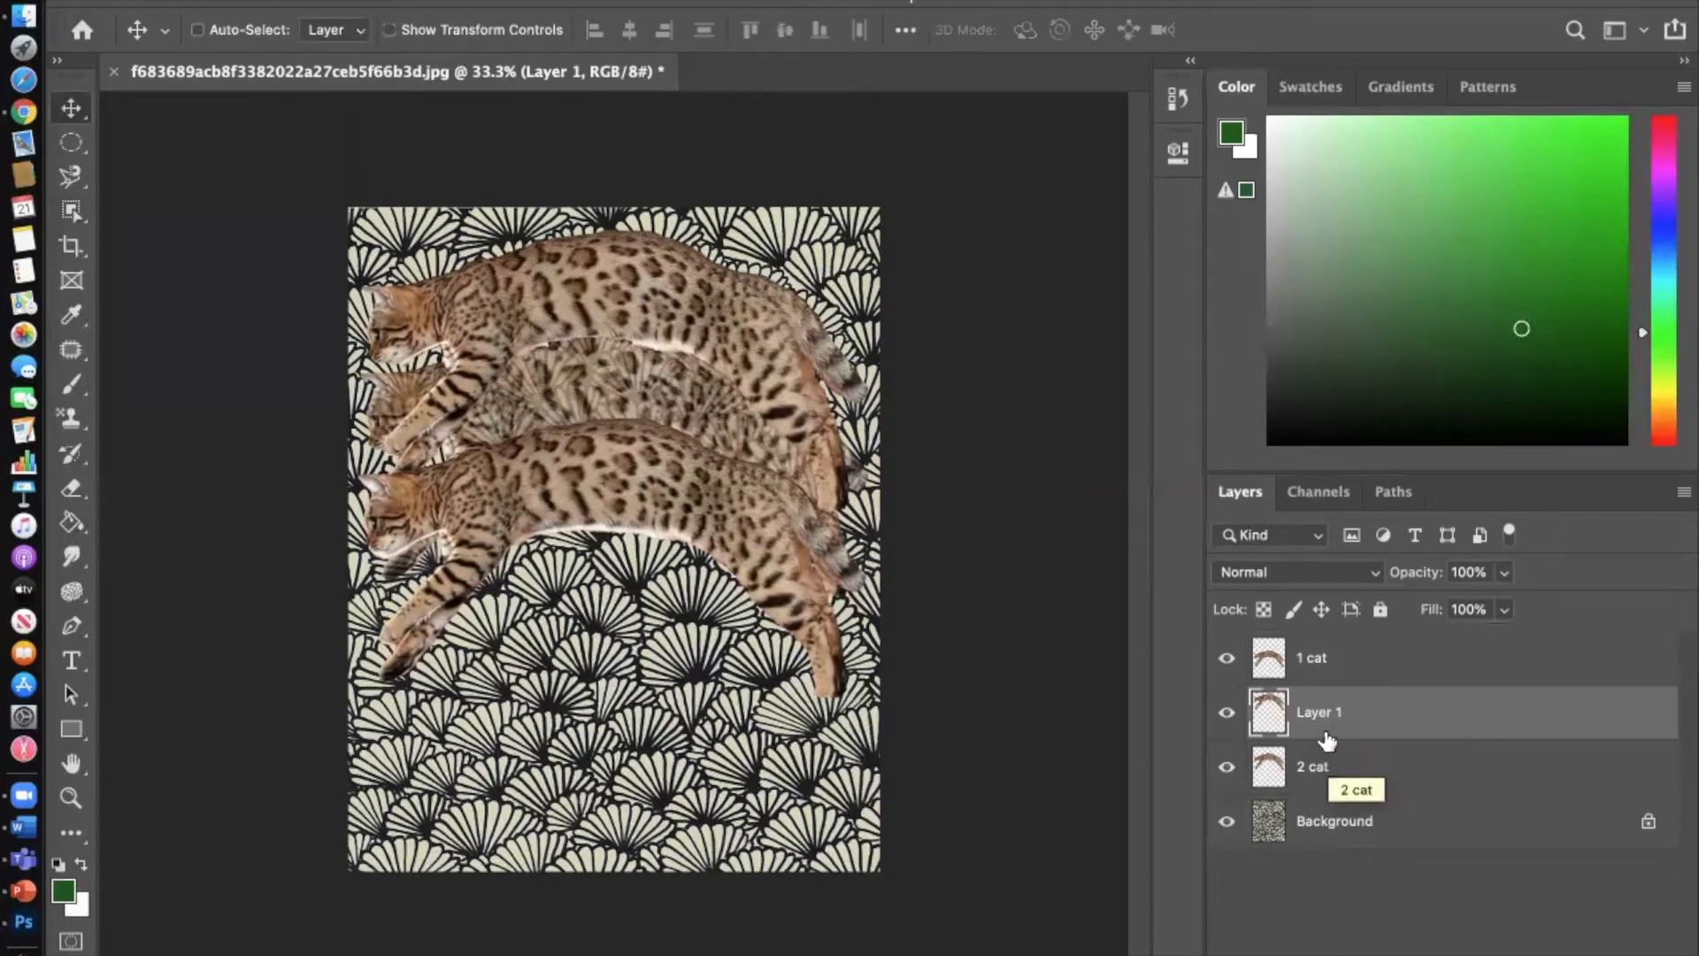
Step: Rename the third cat's layer as "3 cat" and set its opacity to 91%
double_click(1327, 713)
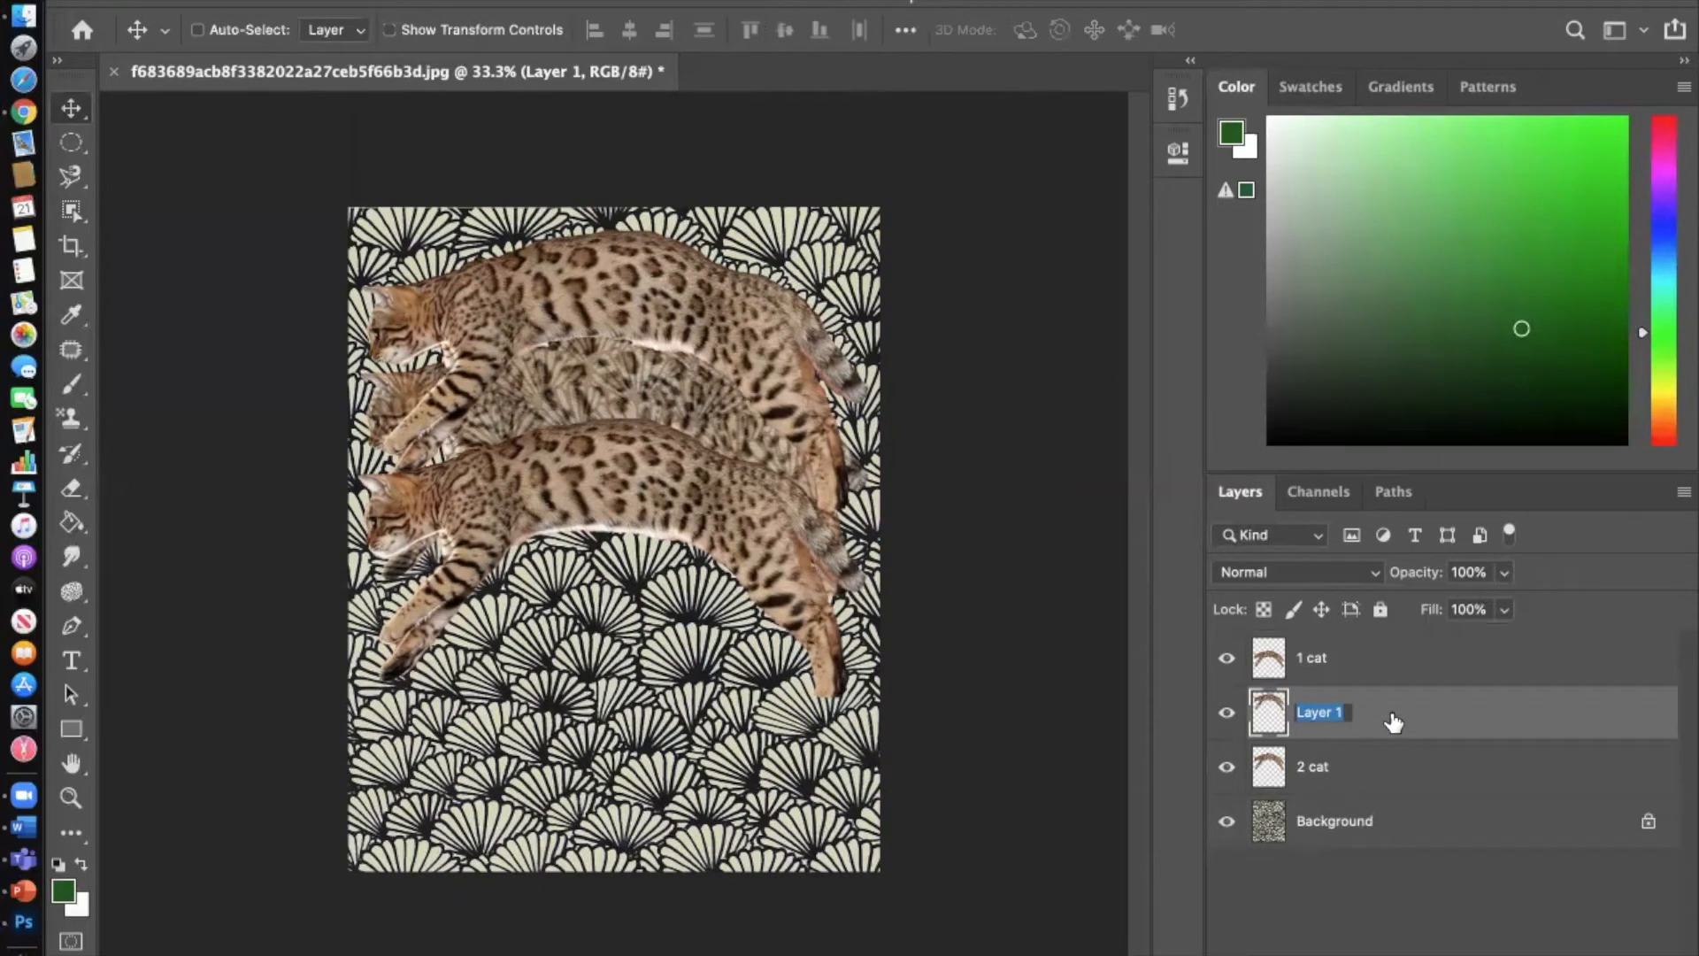
type("3 cat")
left_click(1405, 708)
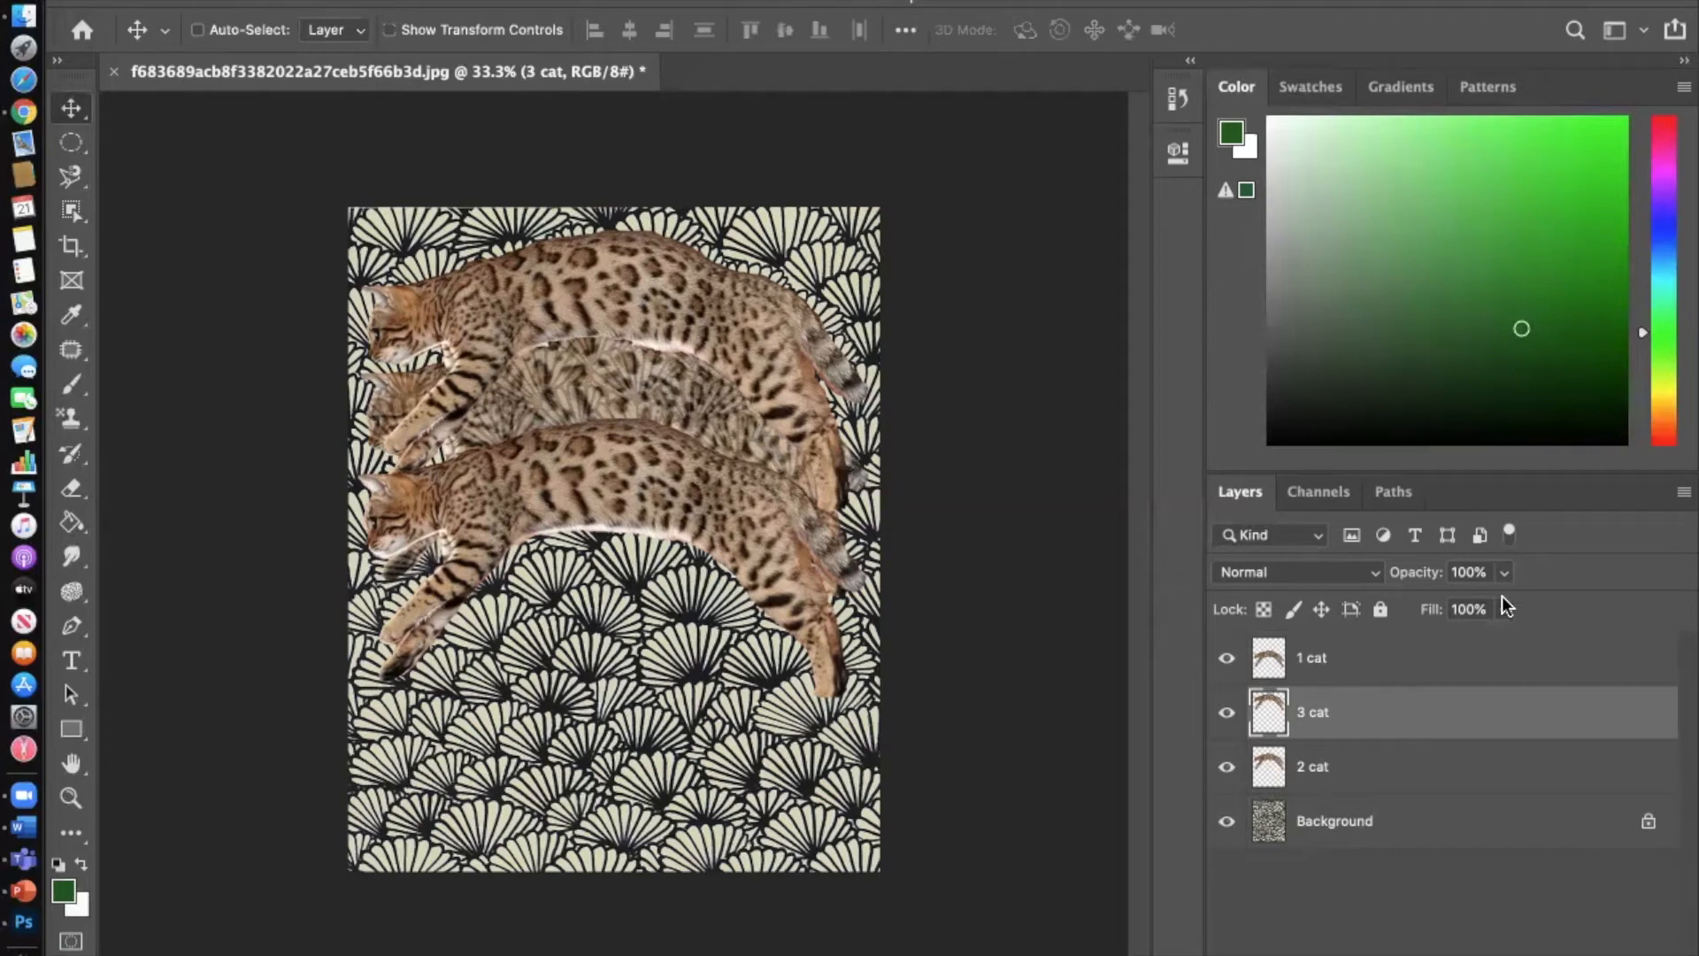
left_click(1503, 573)
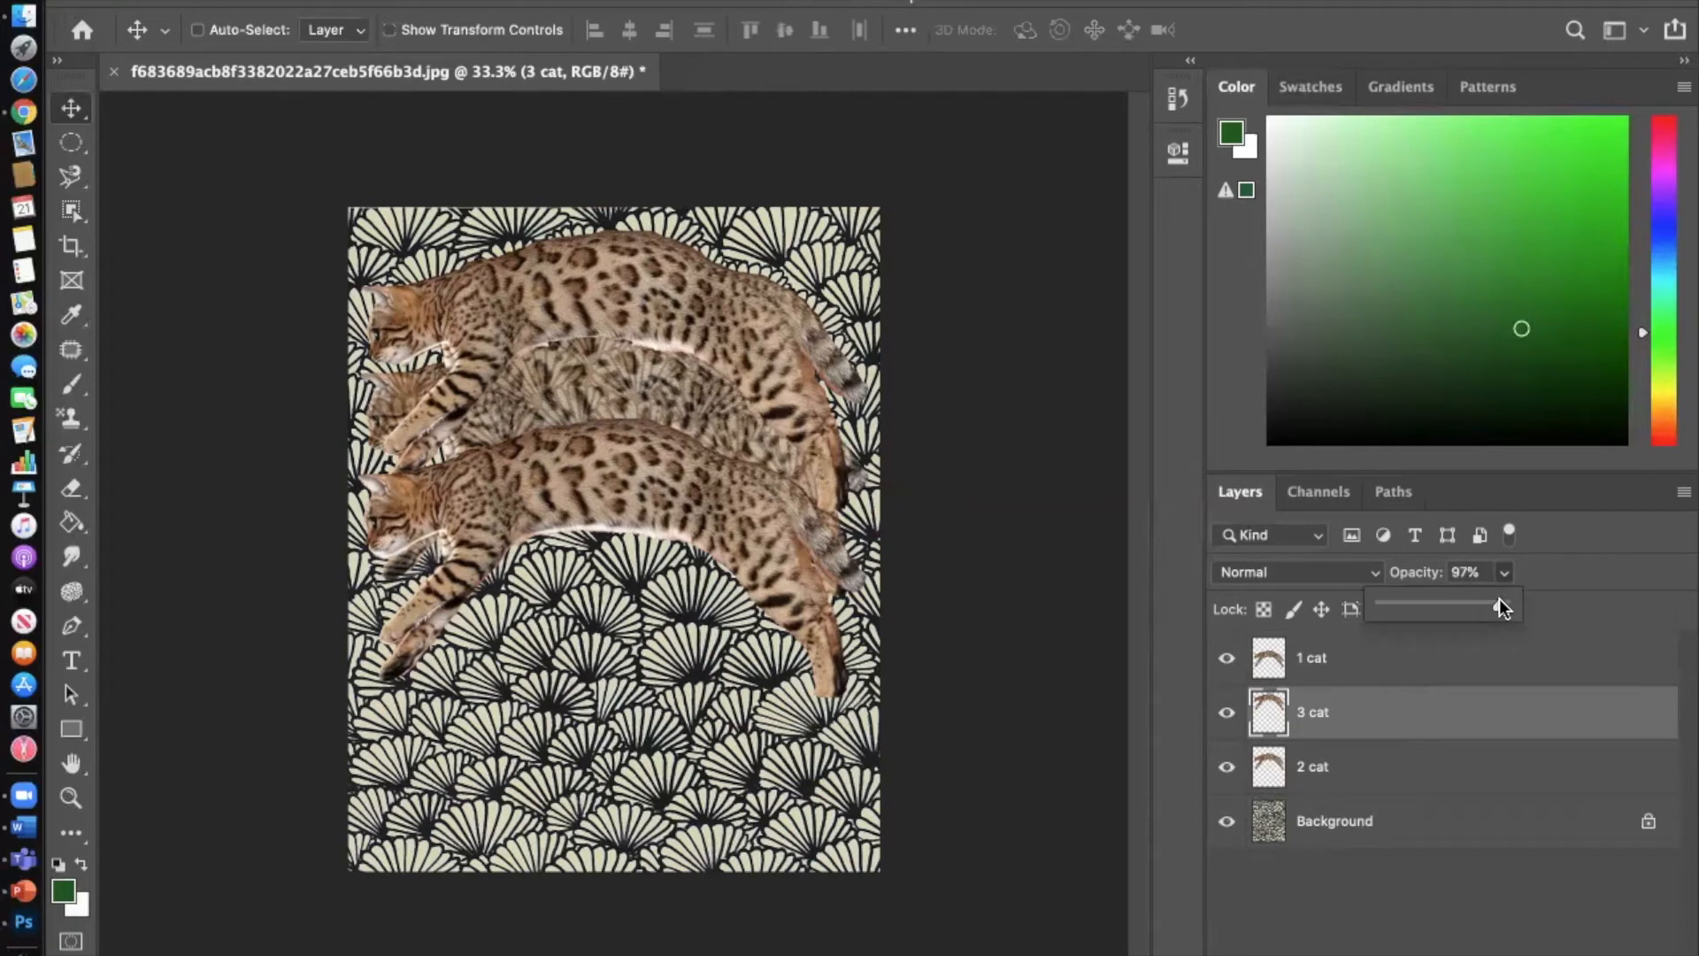
left_click_drag(1476, 605, 1474, 606)
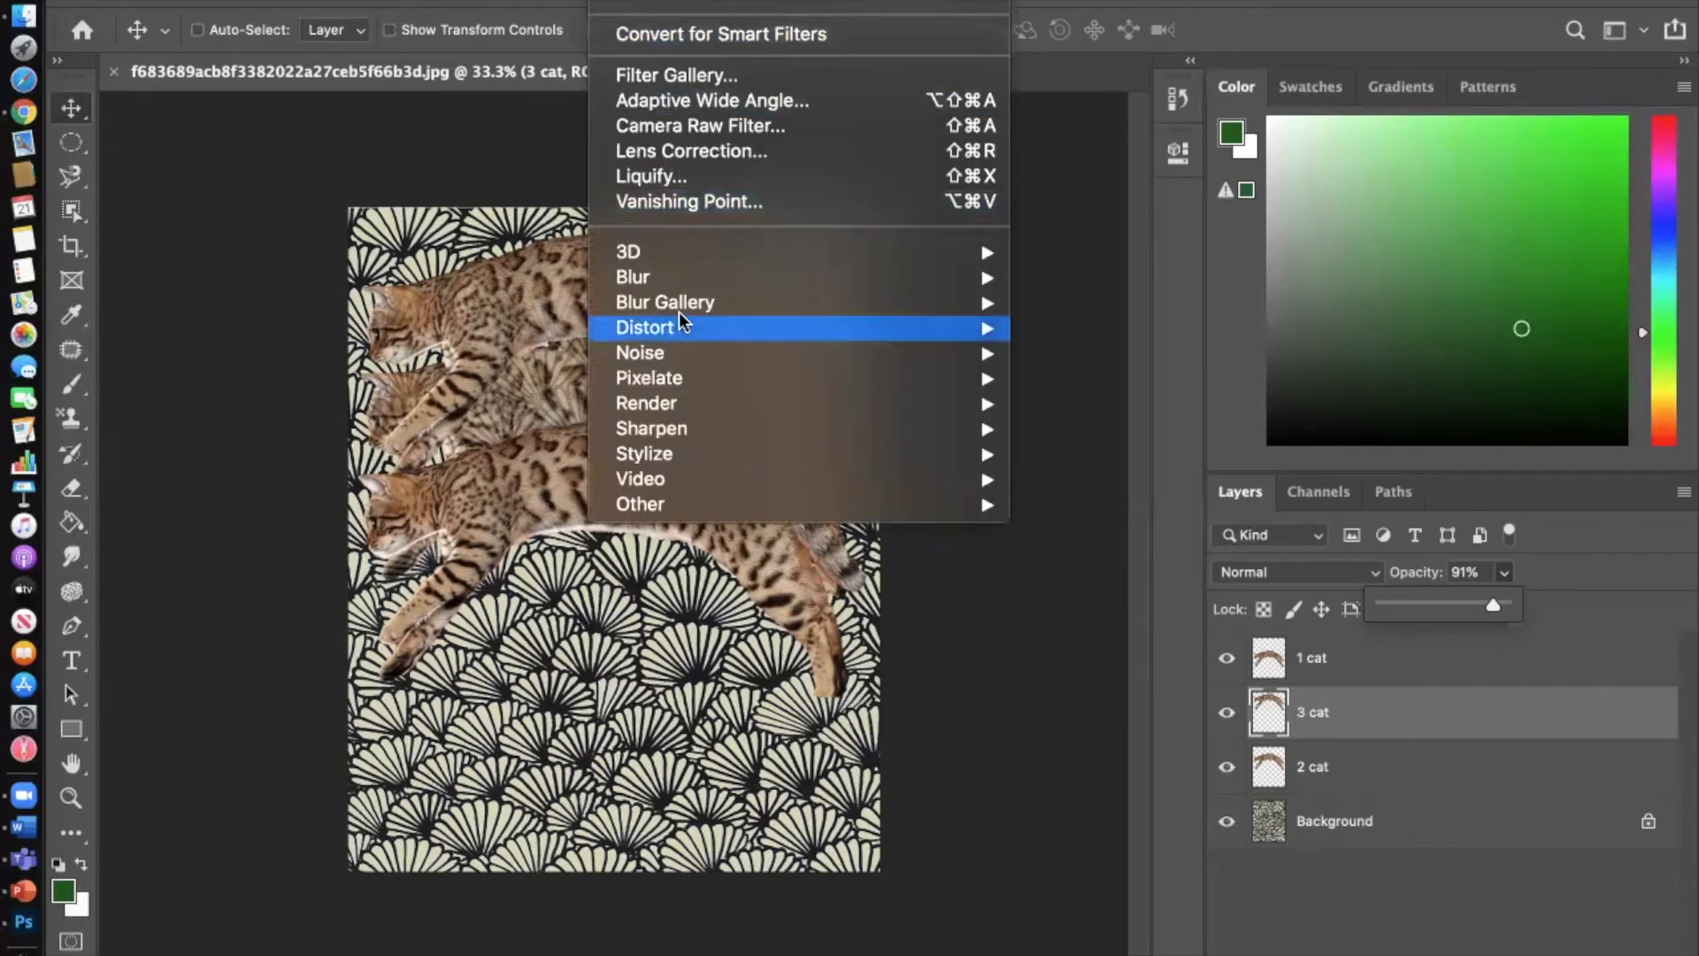
Step: Apply a Field Blur of 15 px to the "3 cat" layer
mouse_move(678, 305)
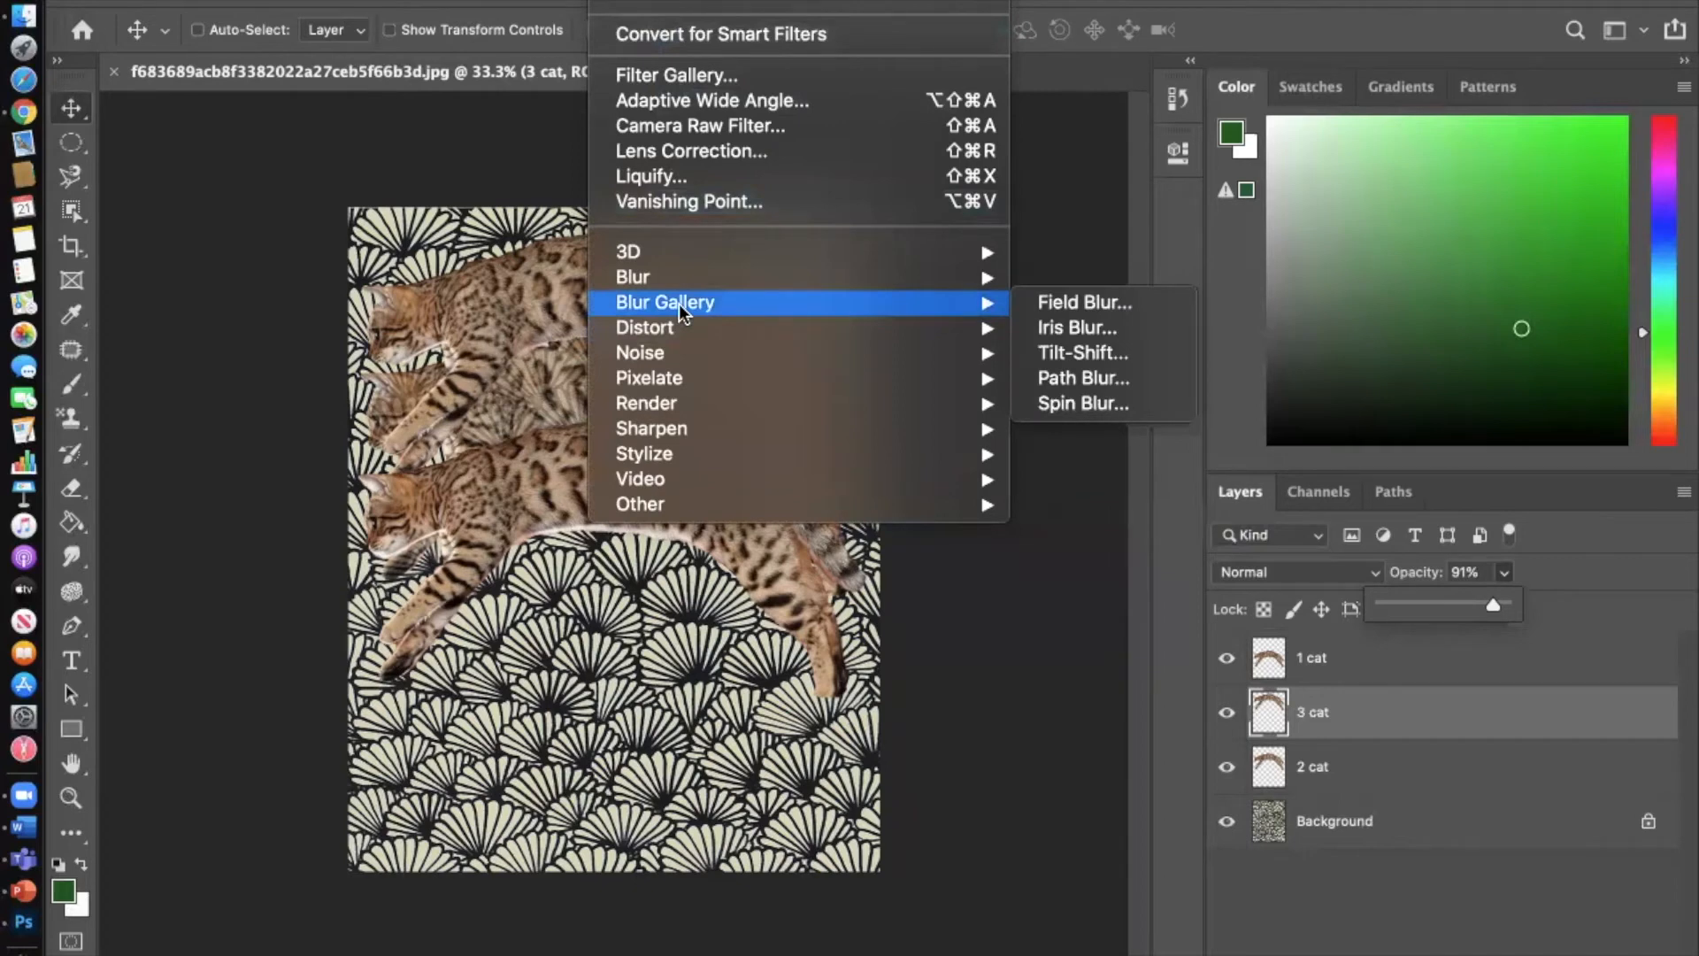
left_click(1060, 301)
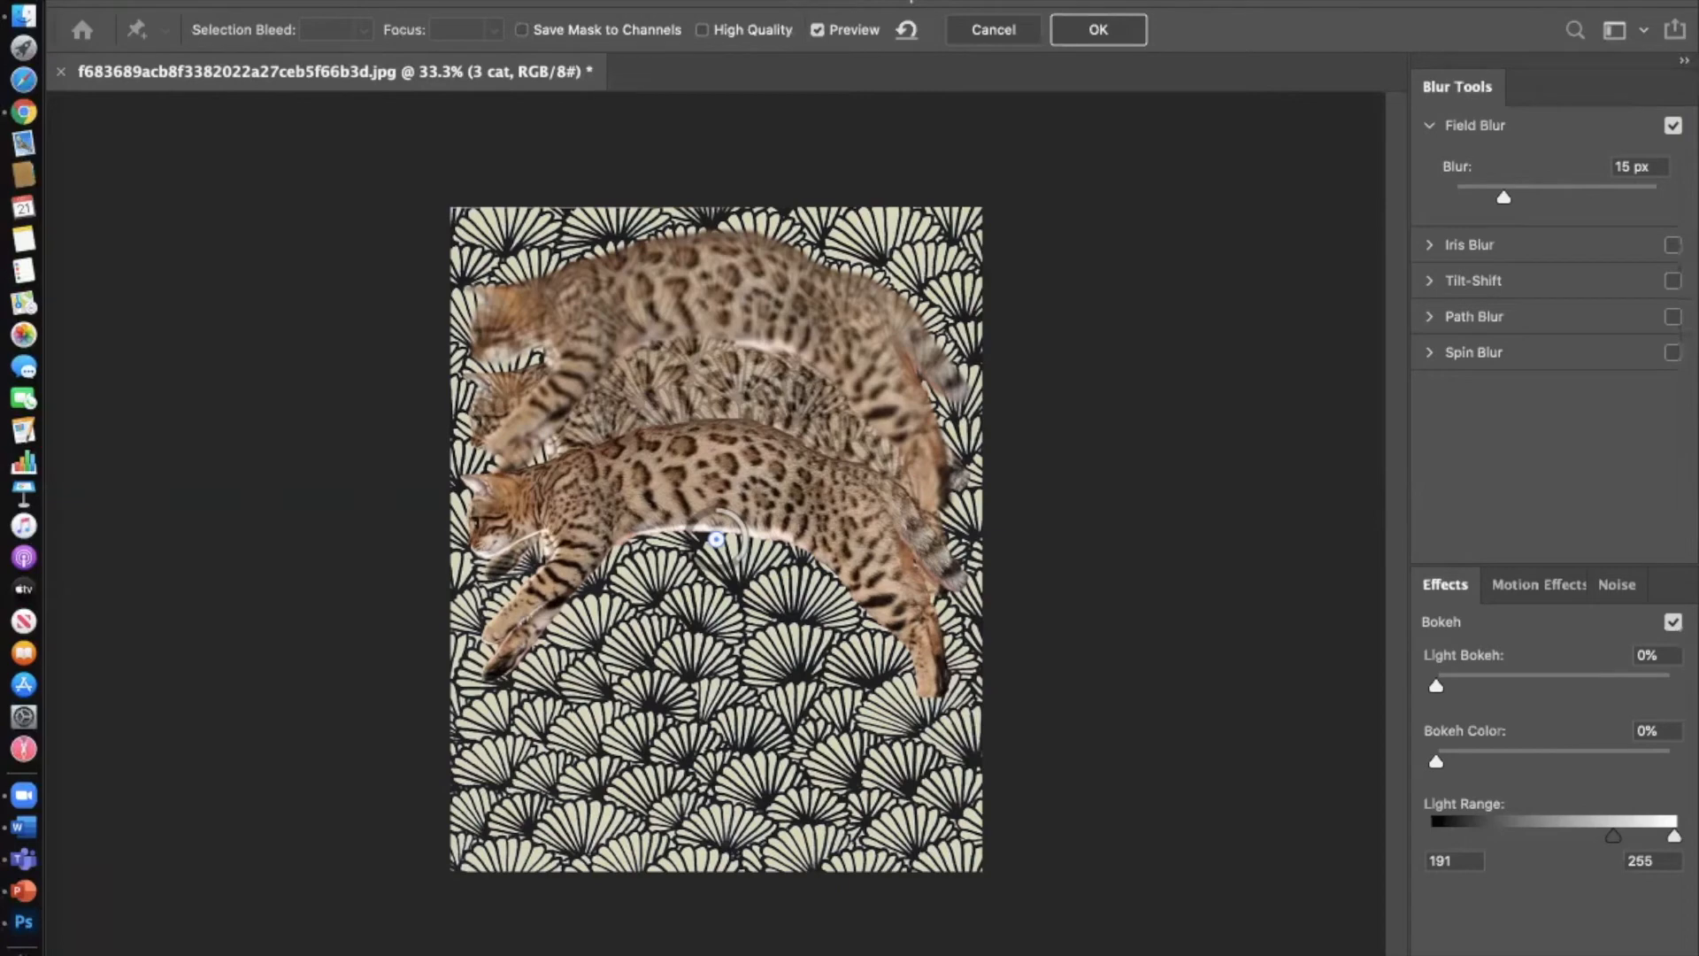
left_click(1096, 32)
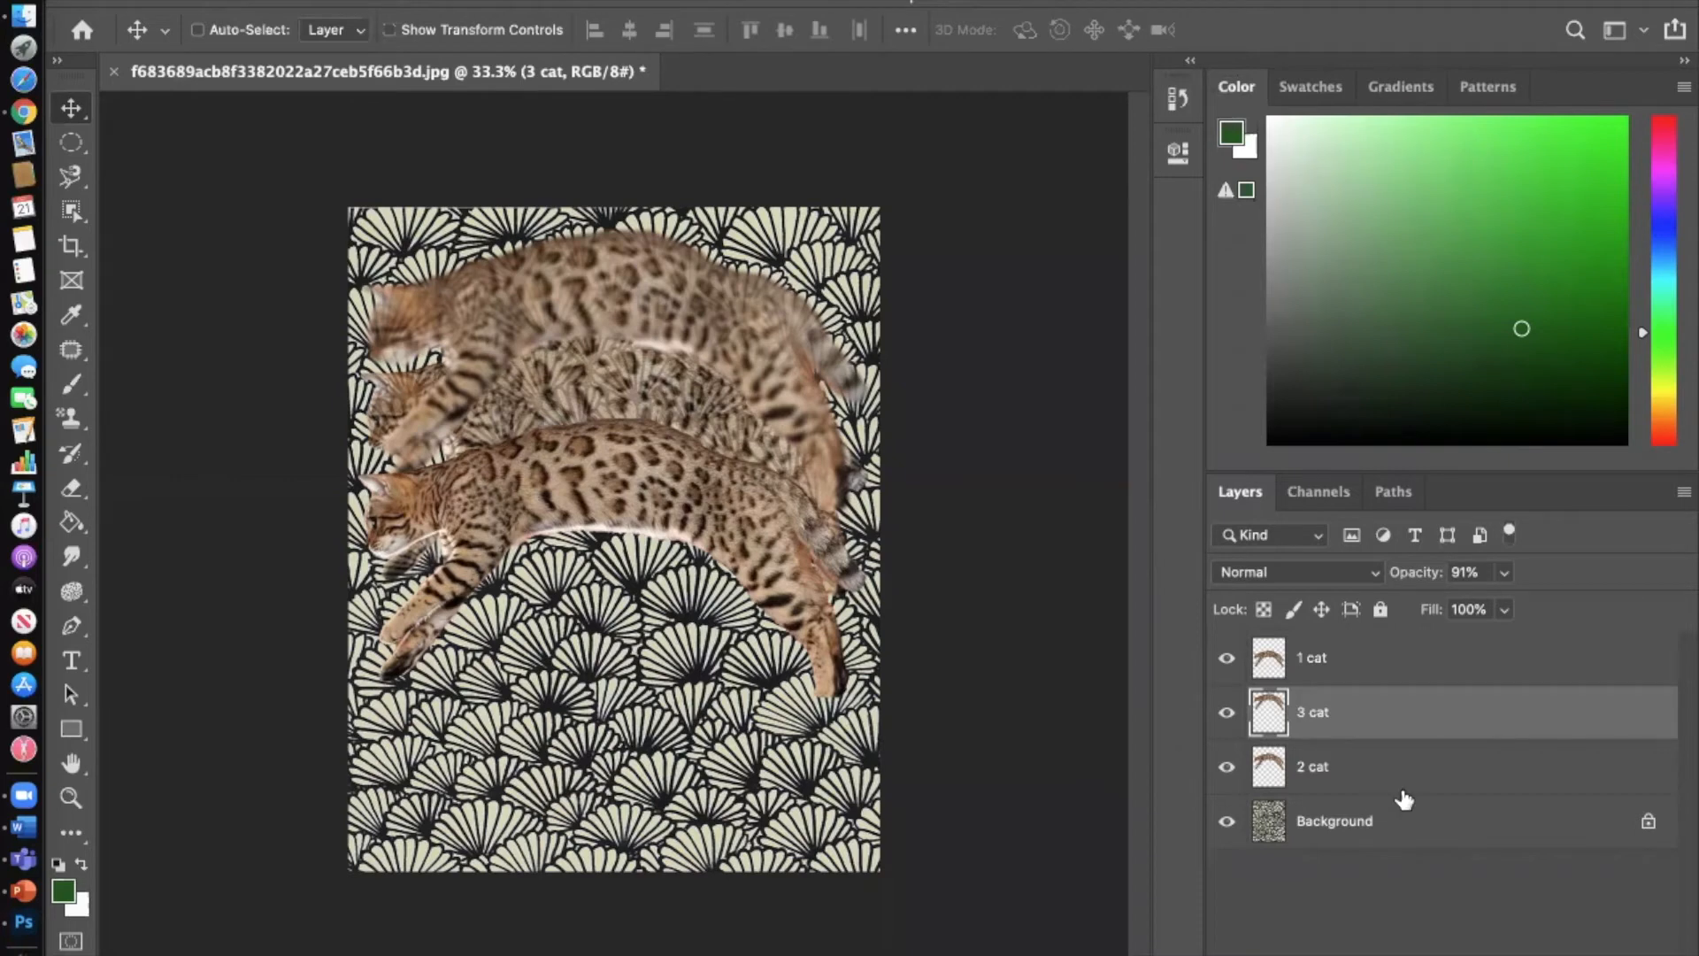
Step: Reorder the layers so that "2 cat" sits above "3 cat" and below "1 cat"
left_click(1341, 775)
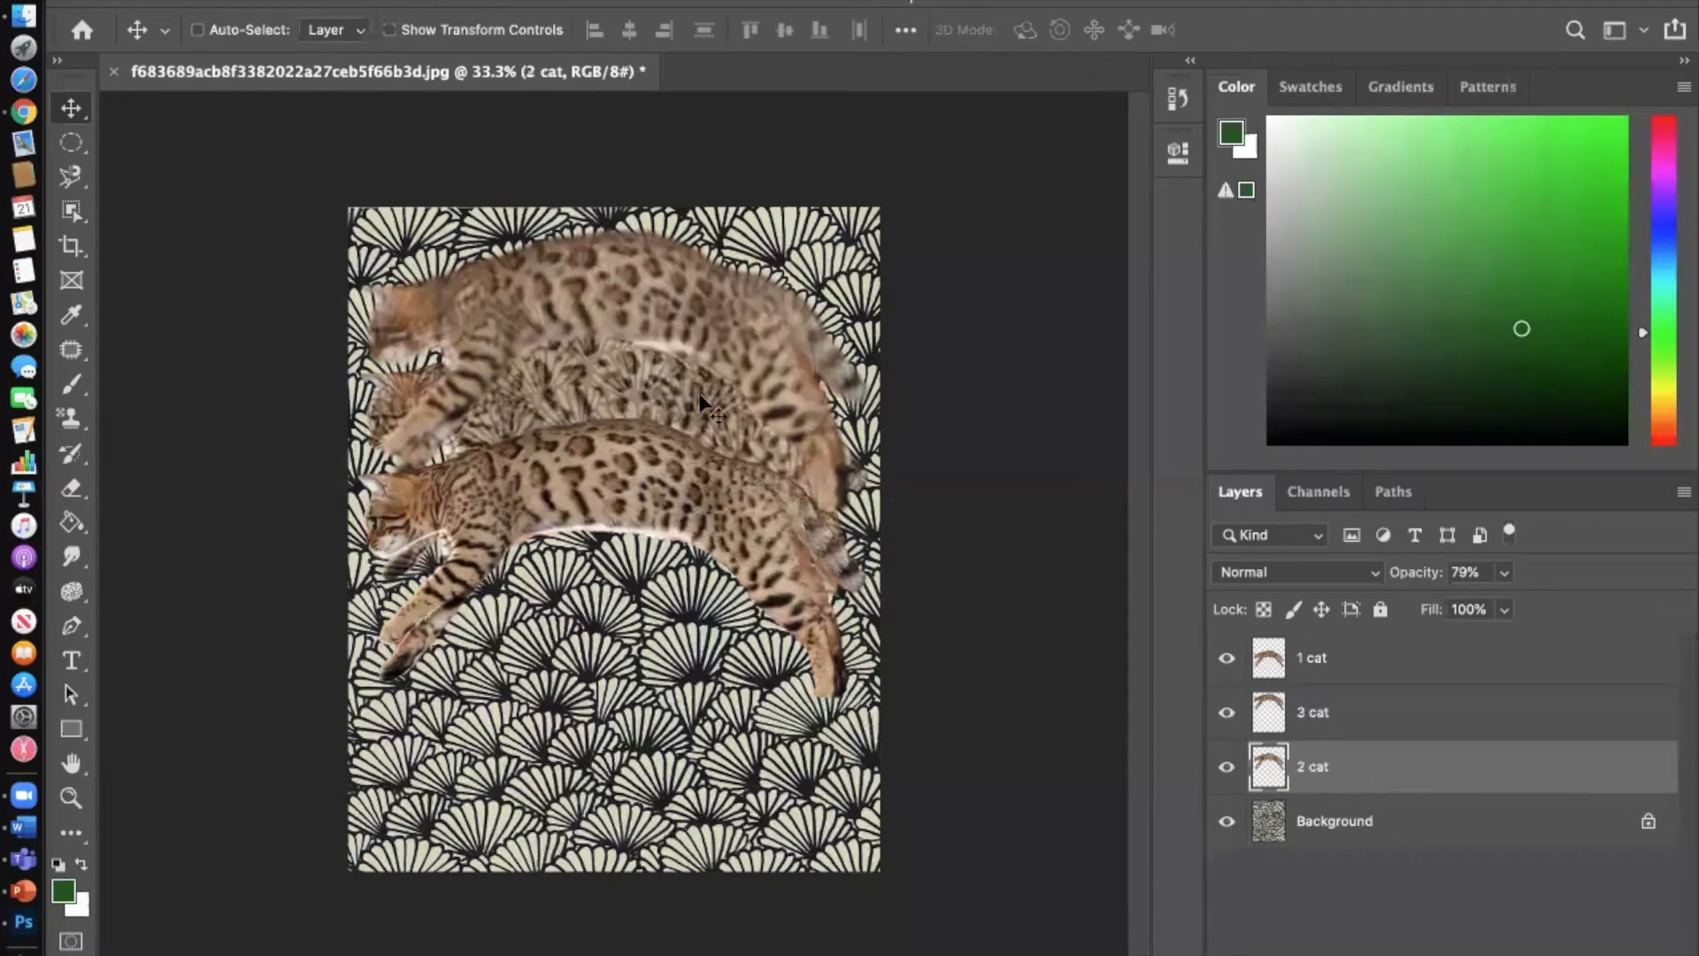
mouse_move(665, 400)
left_mouse_down()
mouse_move(668, 383)
mouse_move(666, 400)
left_mouse_up()
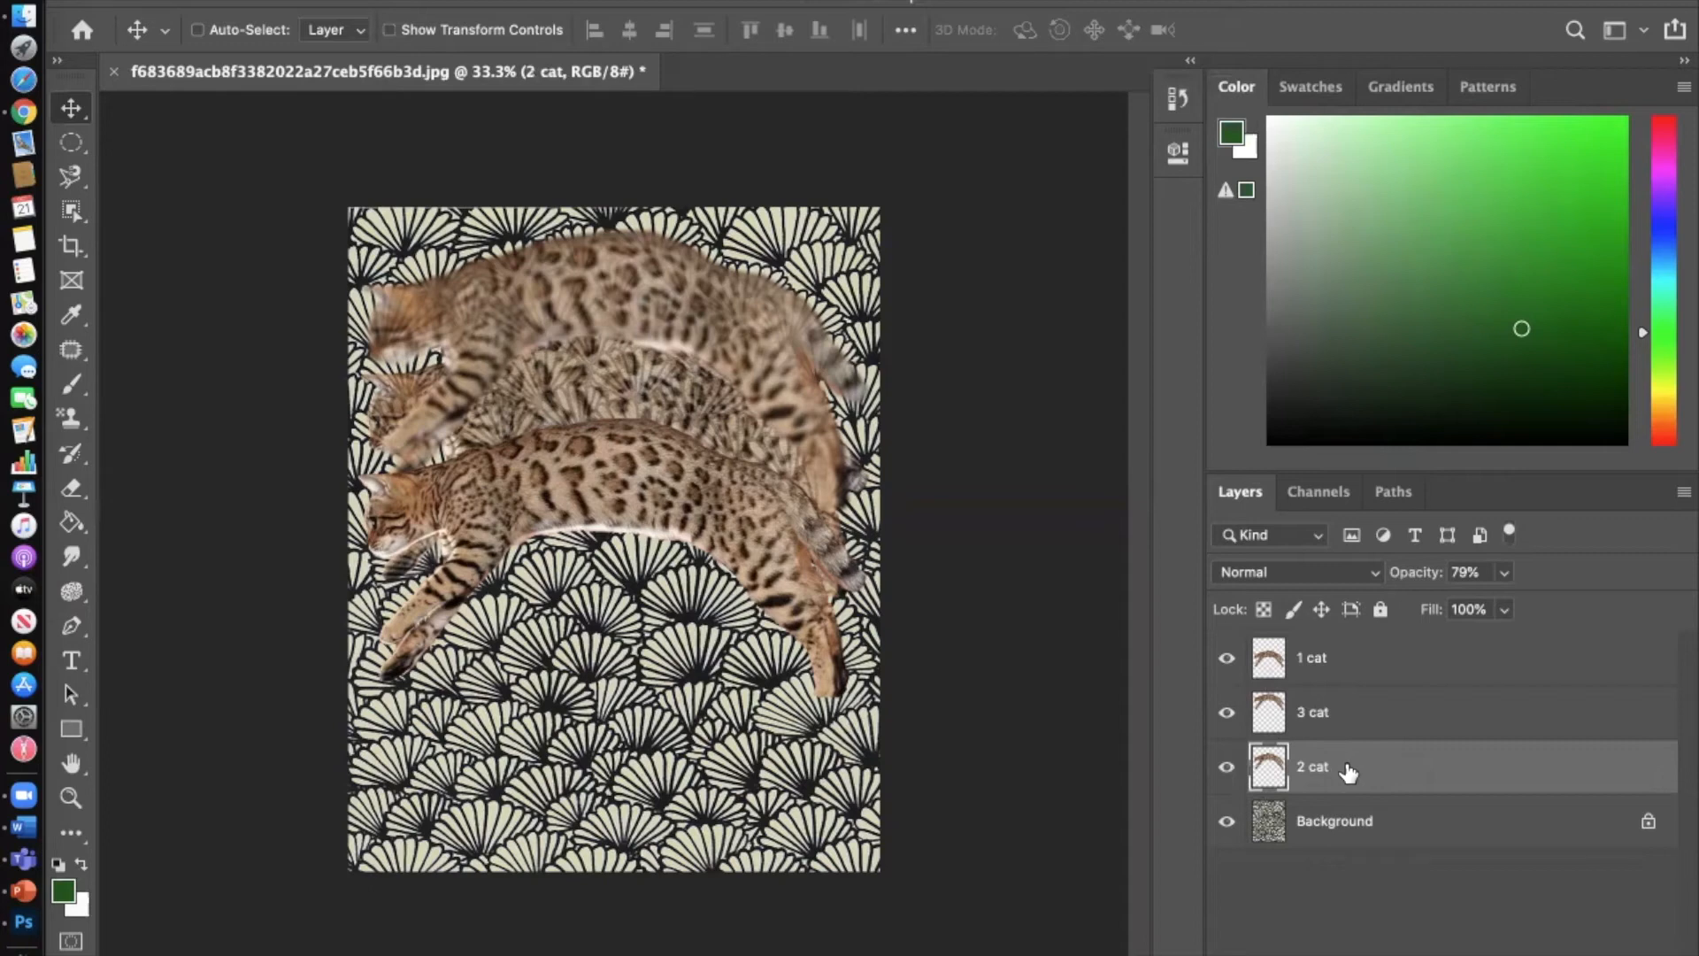
left_click_drag(1348, 773, 1347, 713)
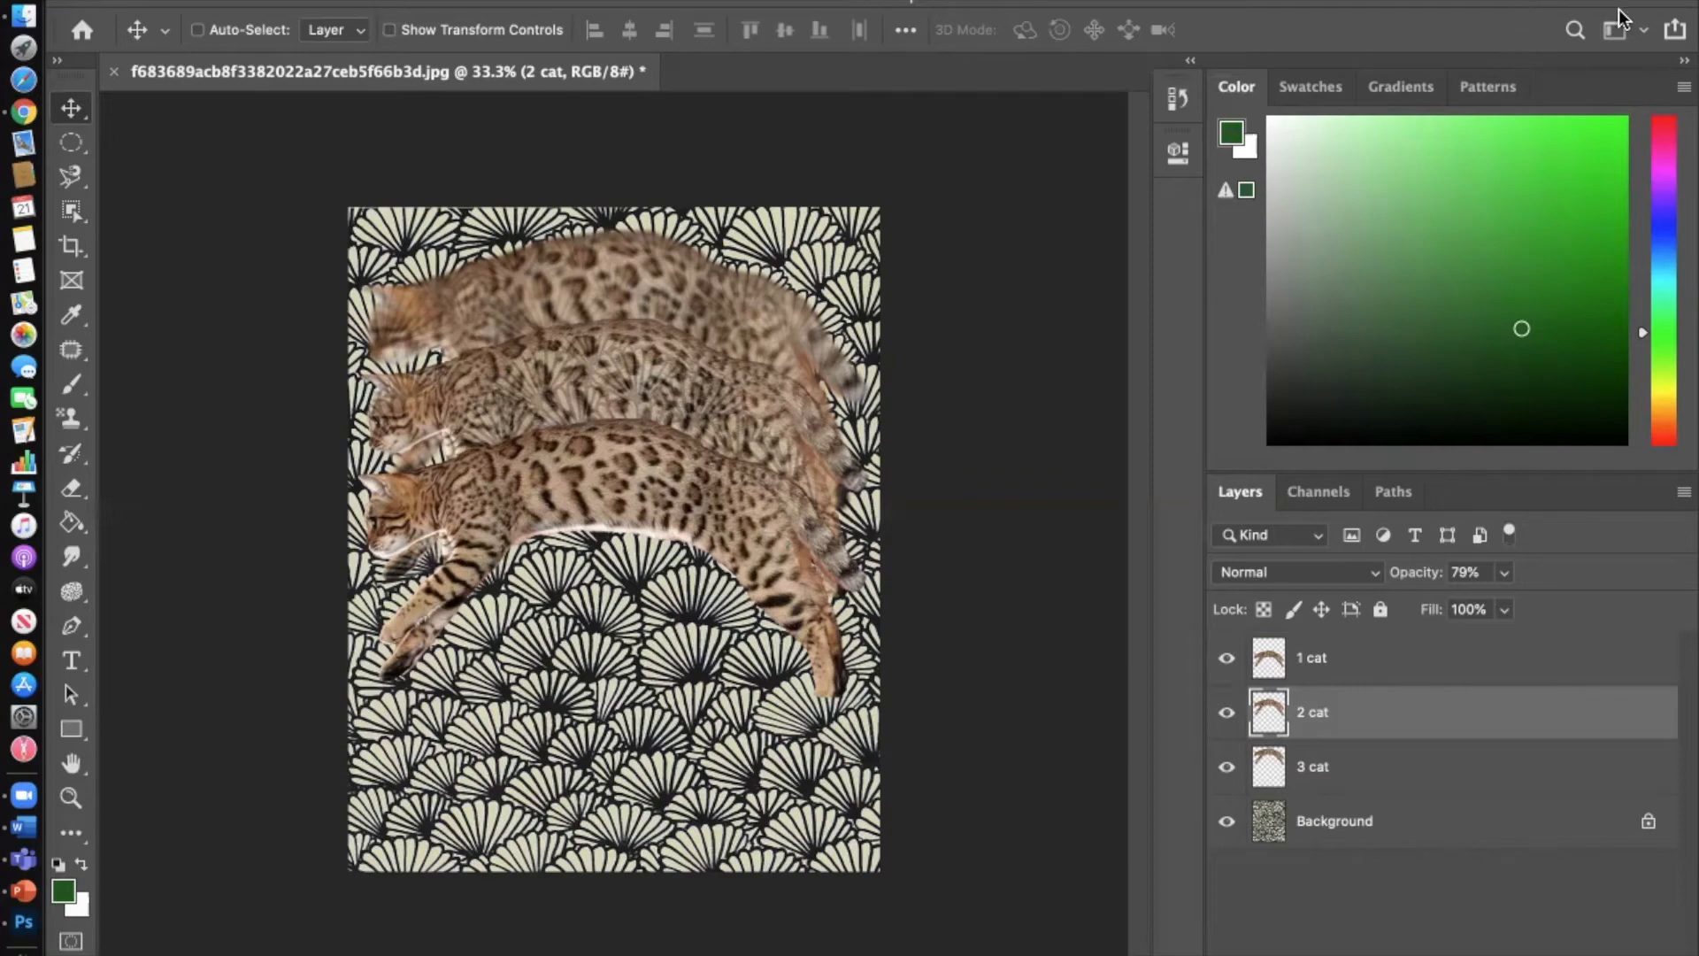
Step: Place the Cats-660x335 image from the desktop into the composition and move it below the arch of the lowest cat
left_click_drag(1622, 13, 1147, 13)
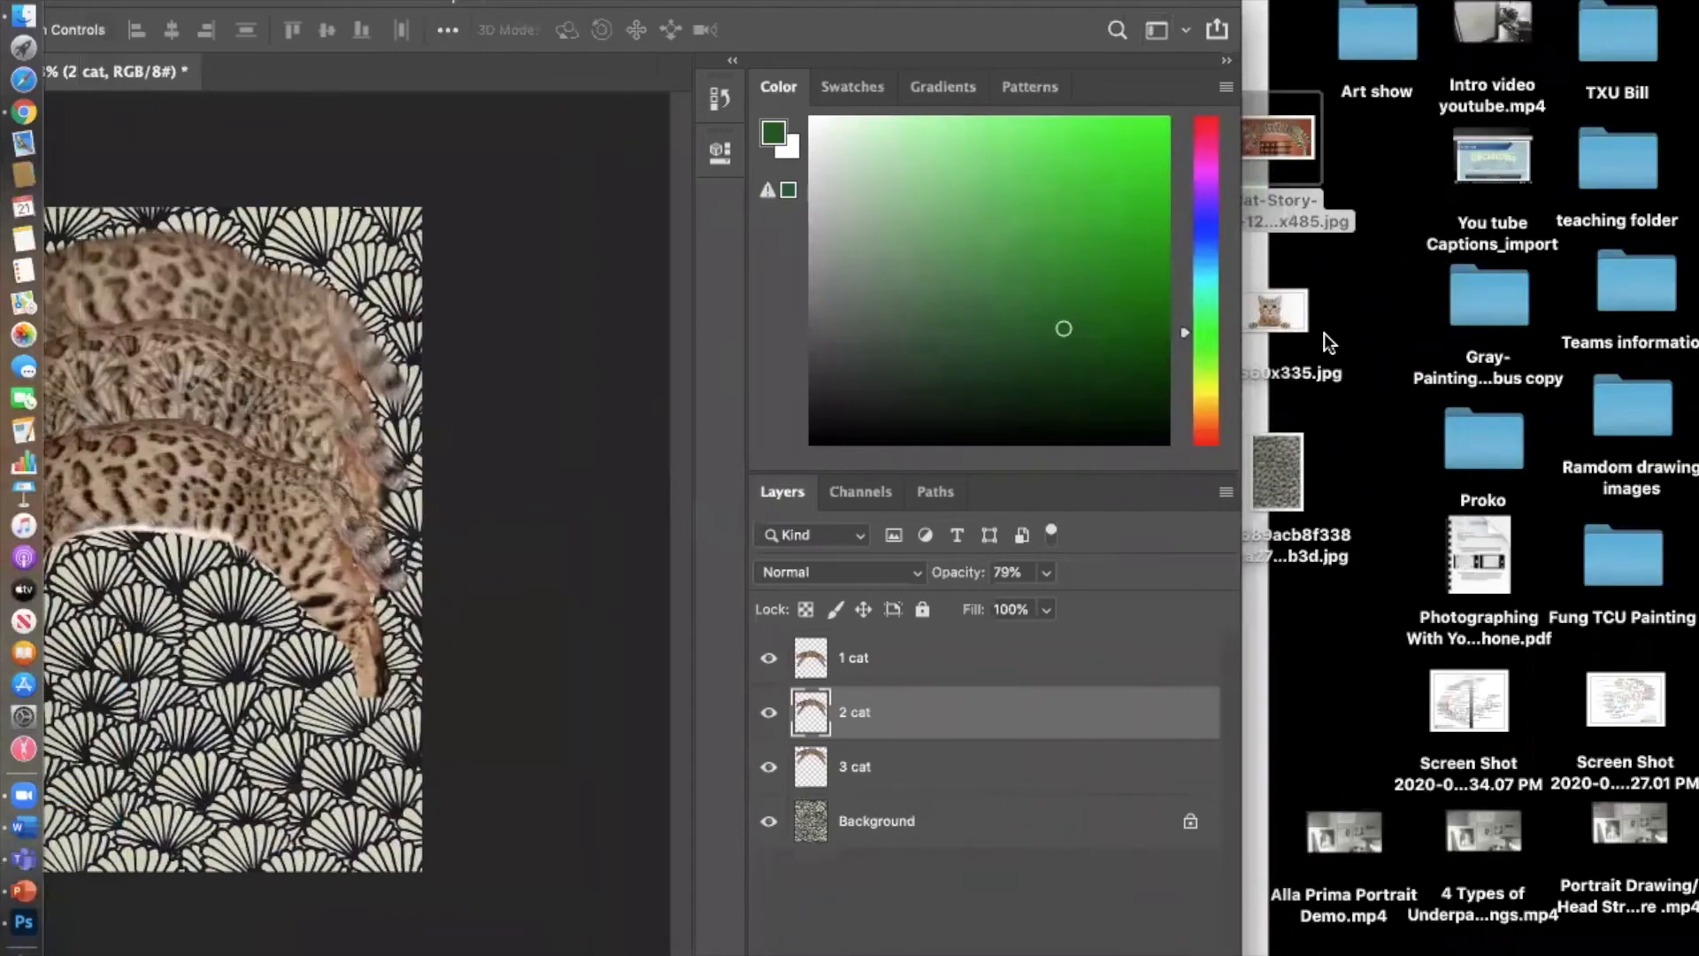
left_click_drag(1274, 310, 101, 713)
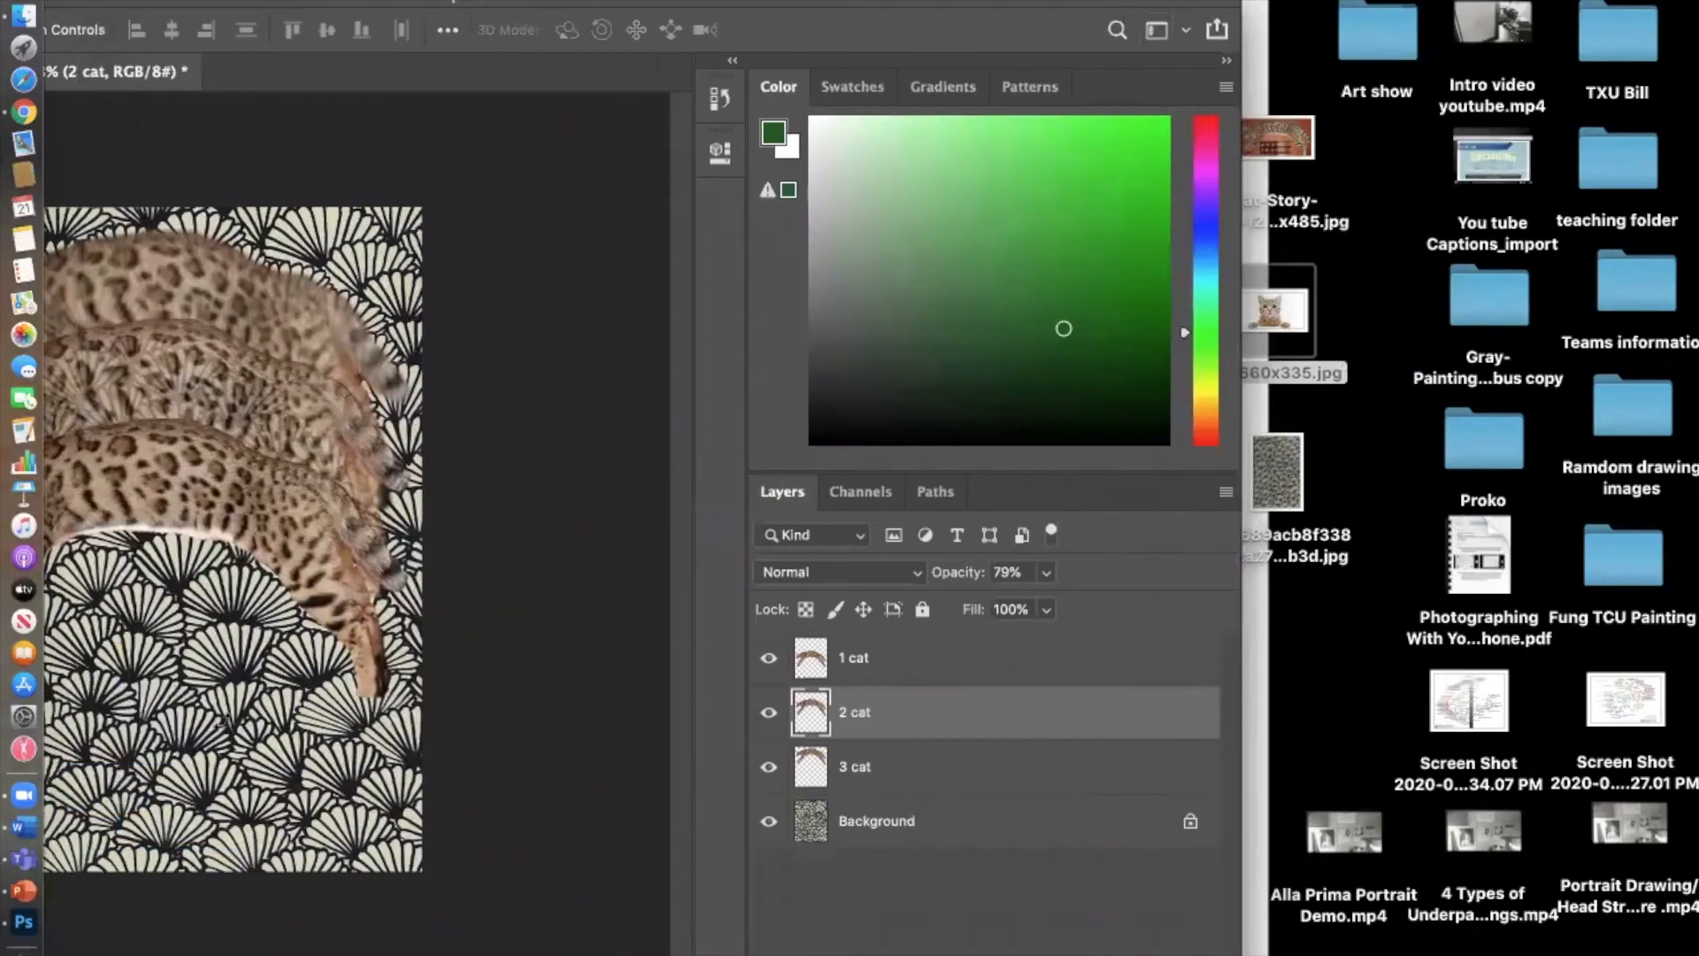
left_click_drag(221, 721, 222, 721)
double_click(849, 5)
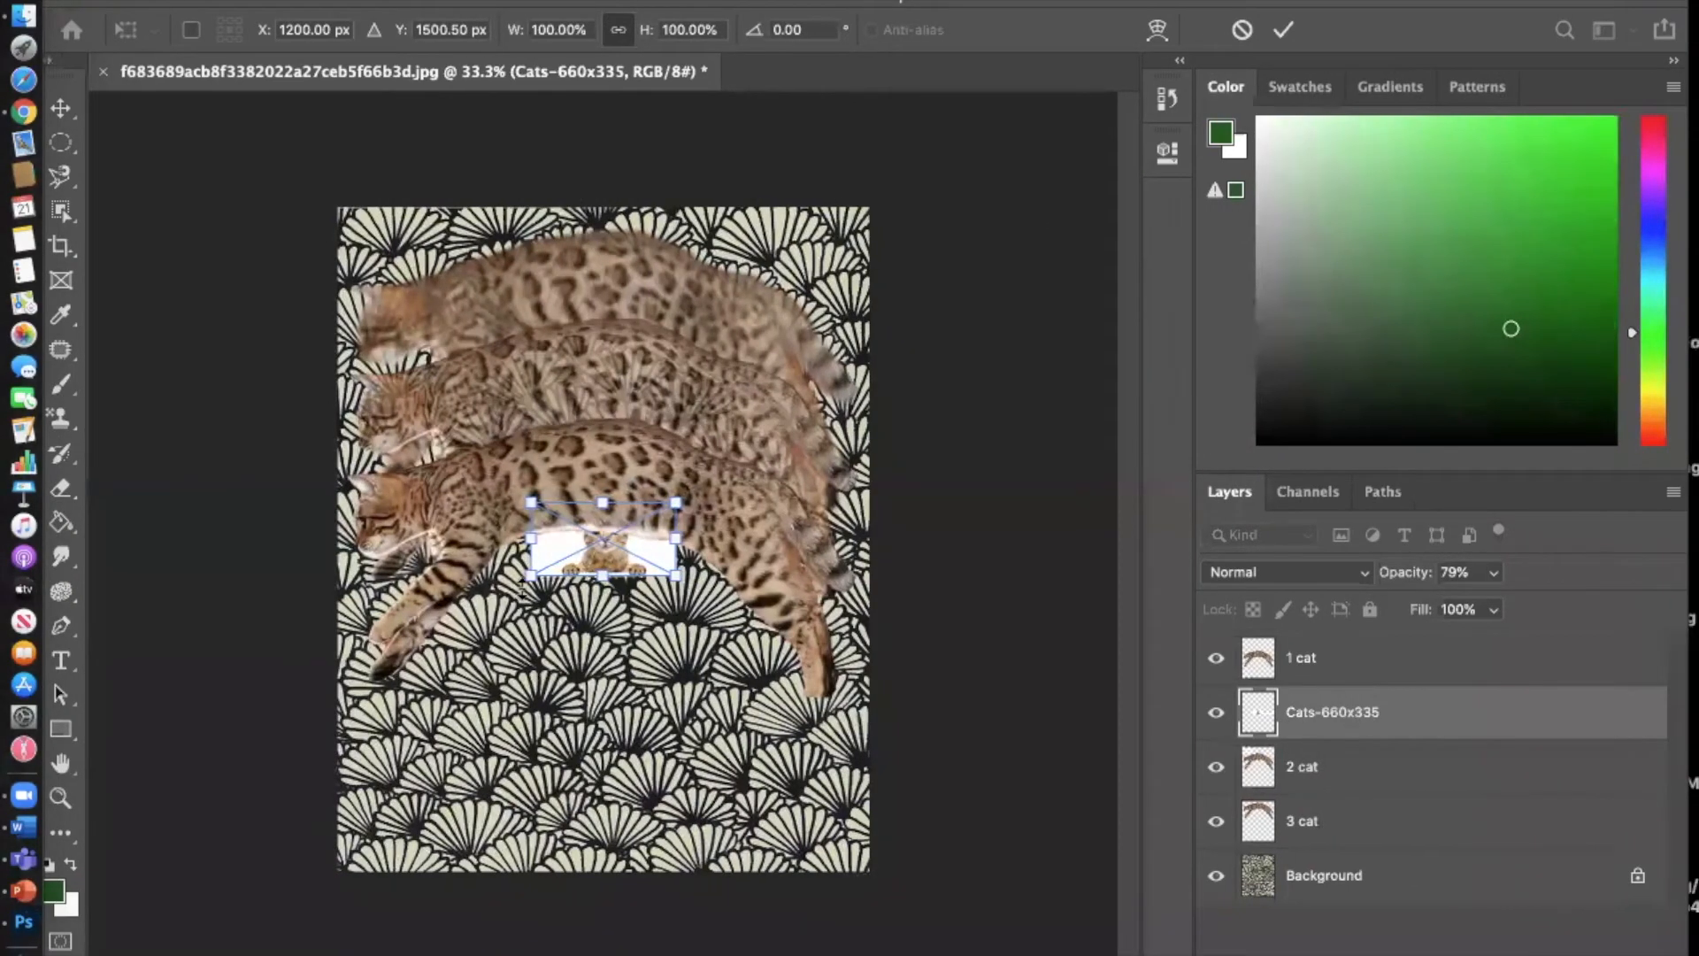
left_click(61, 108)
left_click_drag(624, 611, 621, 699)
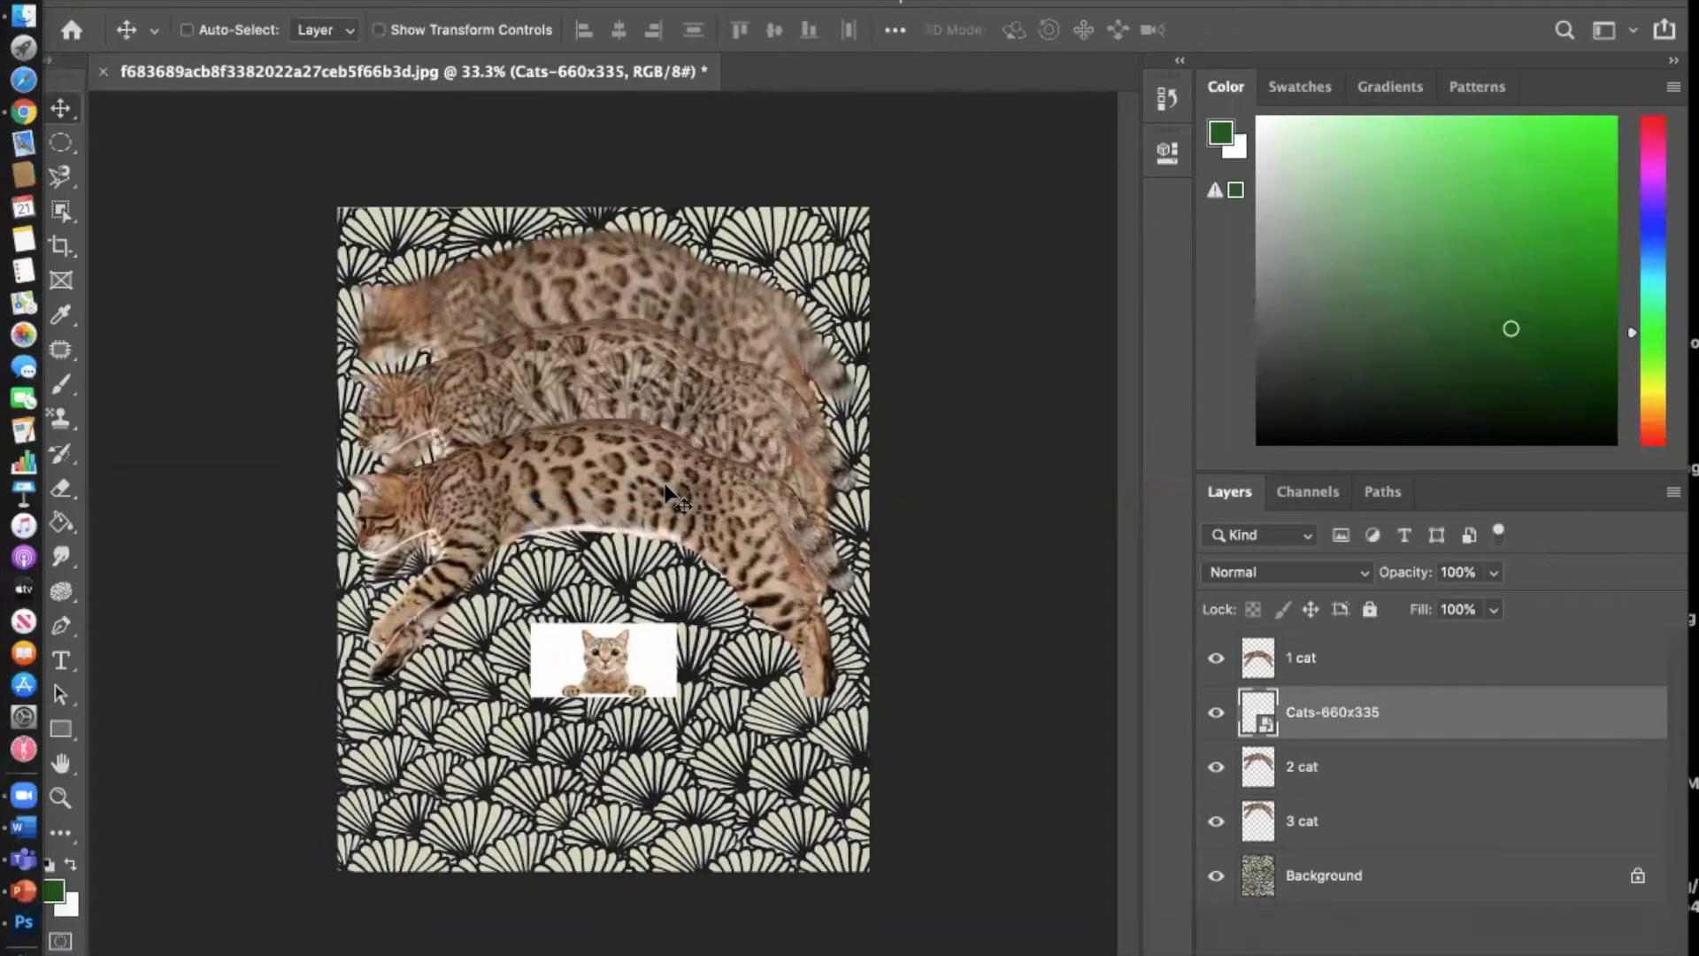
Step: Rasterize the placed "Cats-660x335" layer
right_click(1372, 720)
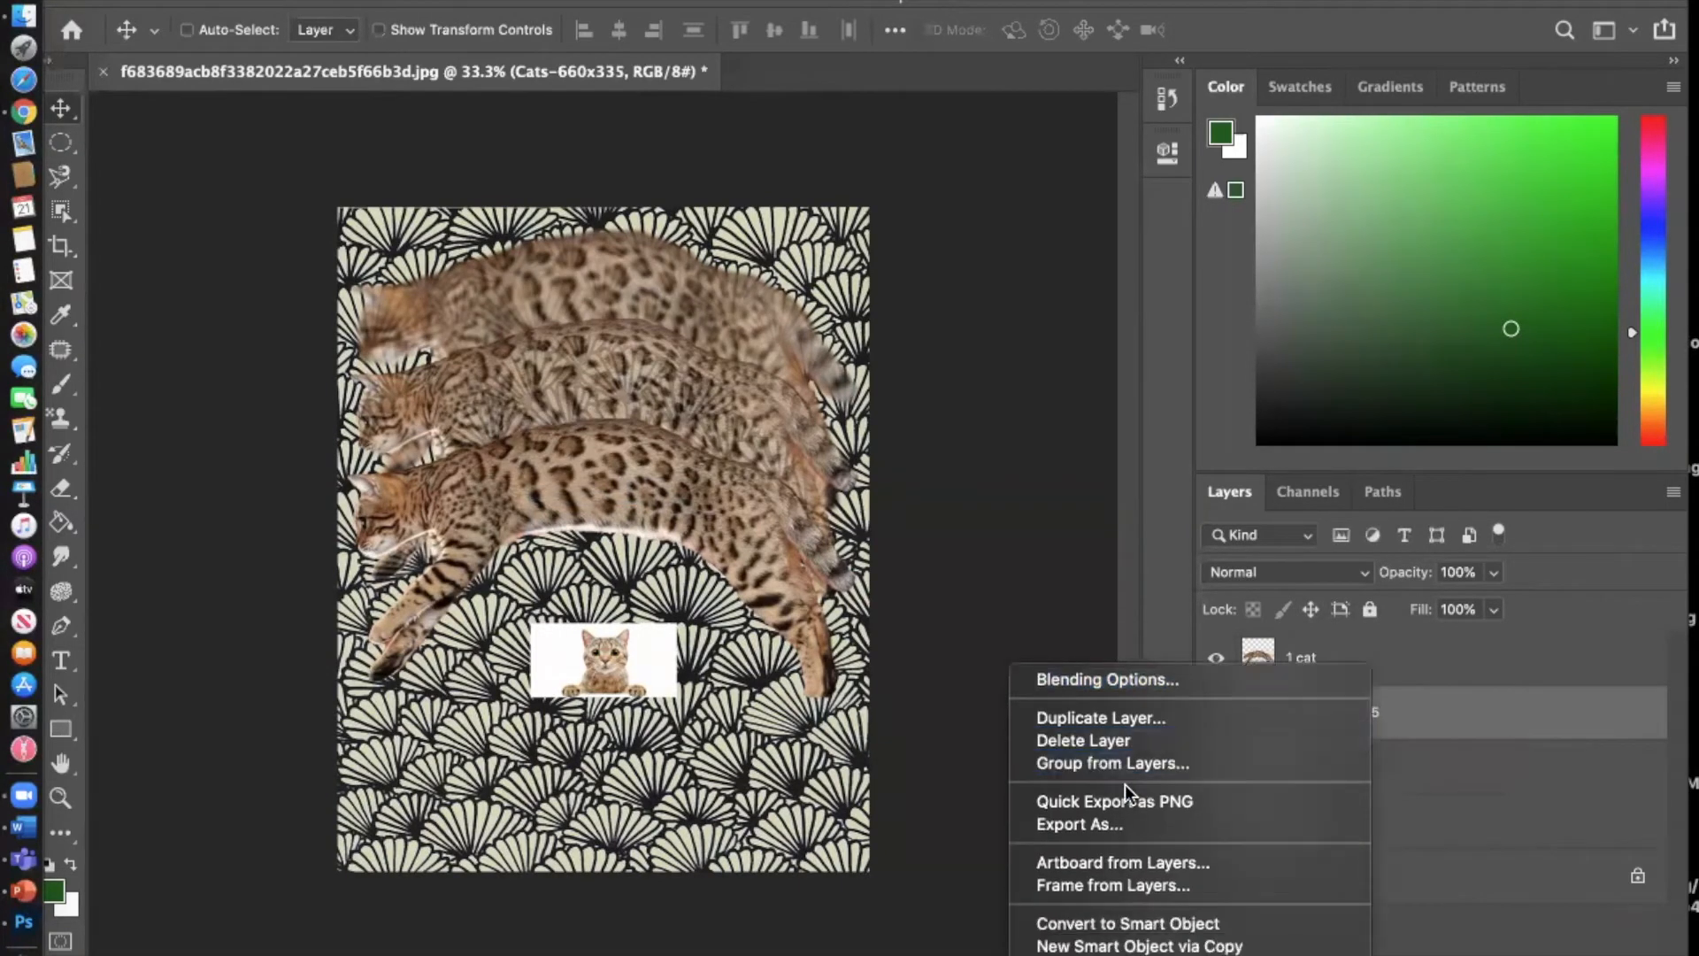
scroll(1124, 784, "down", 1)
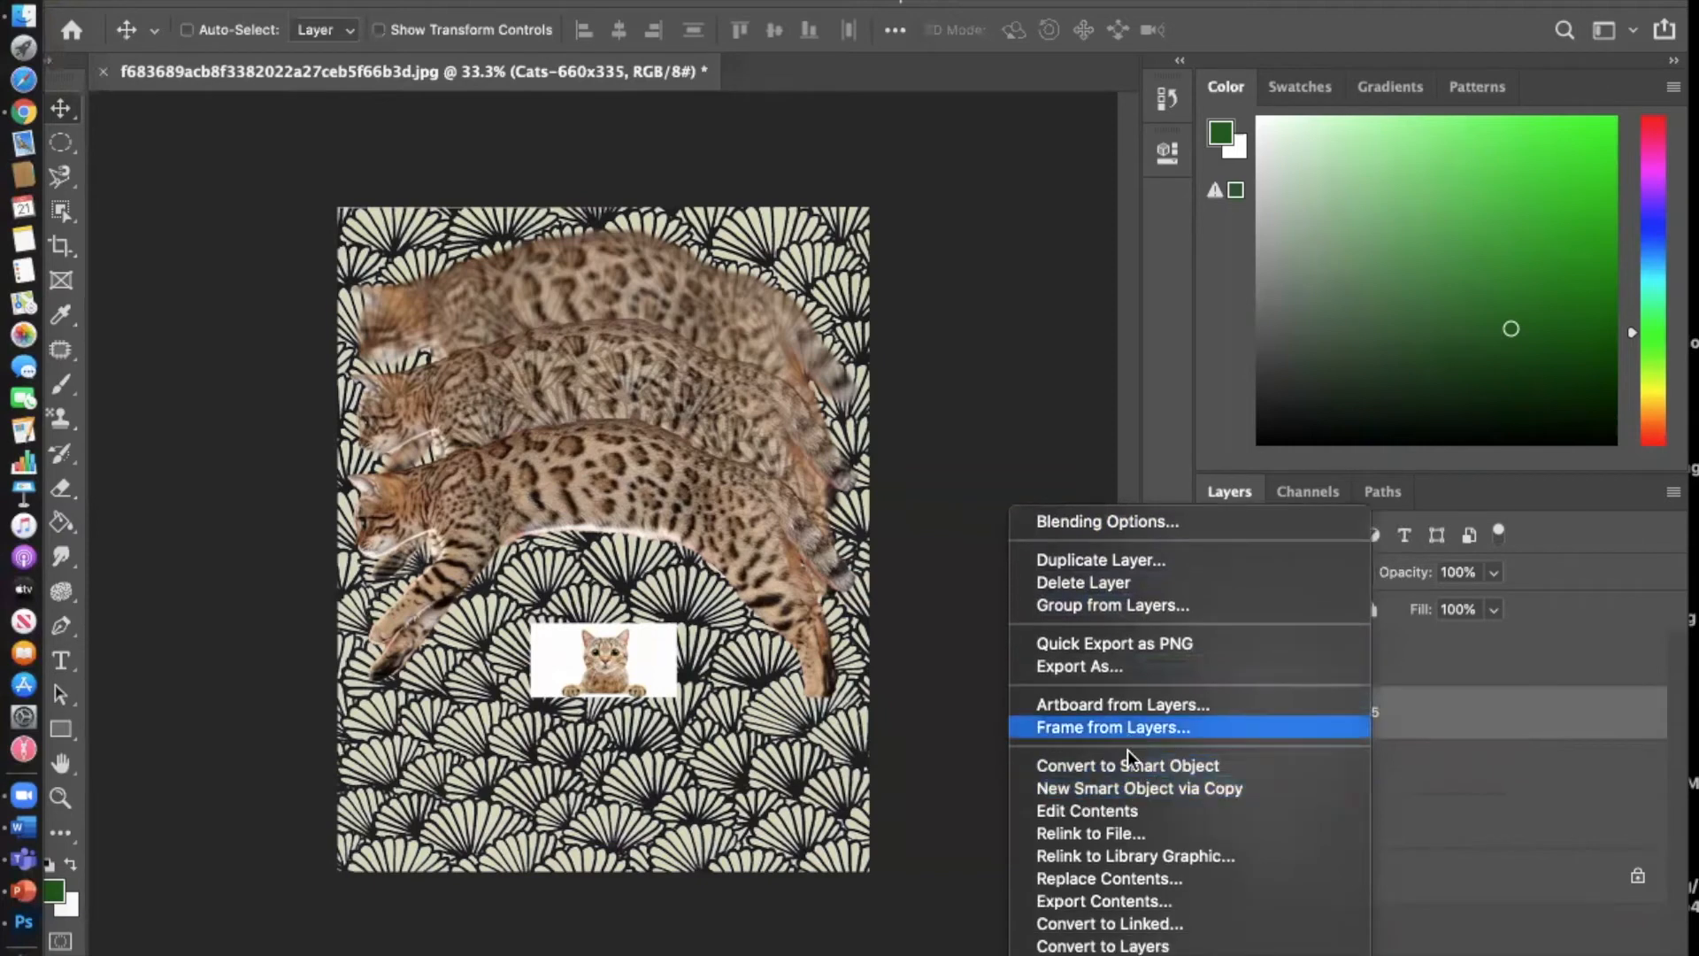
scroll(1137, 797, "down", 2)
scroll(1138, 802, "down", 2)
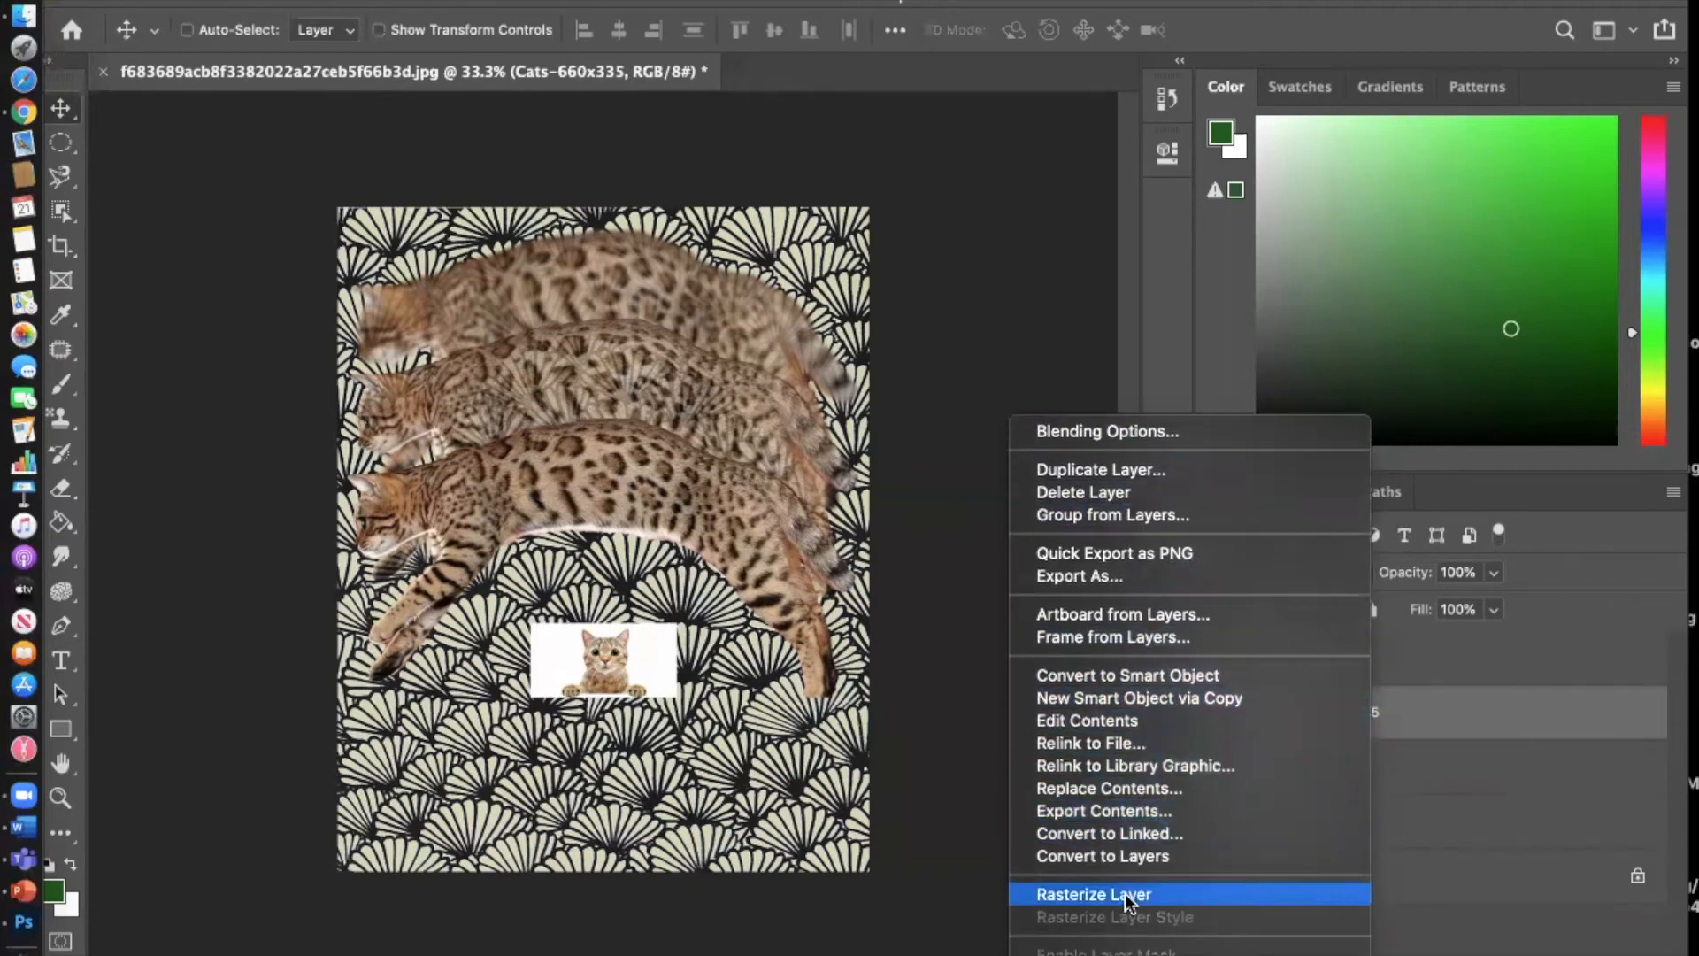
left_click(1124, 893)
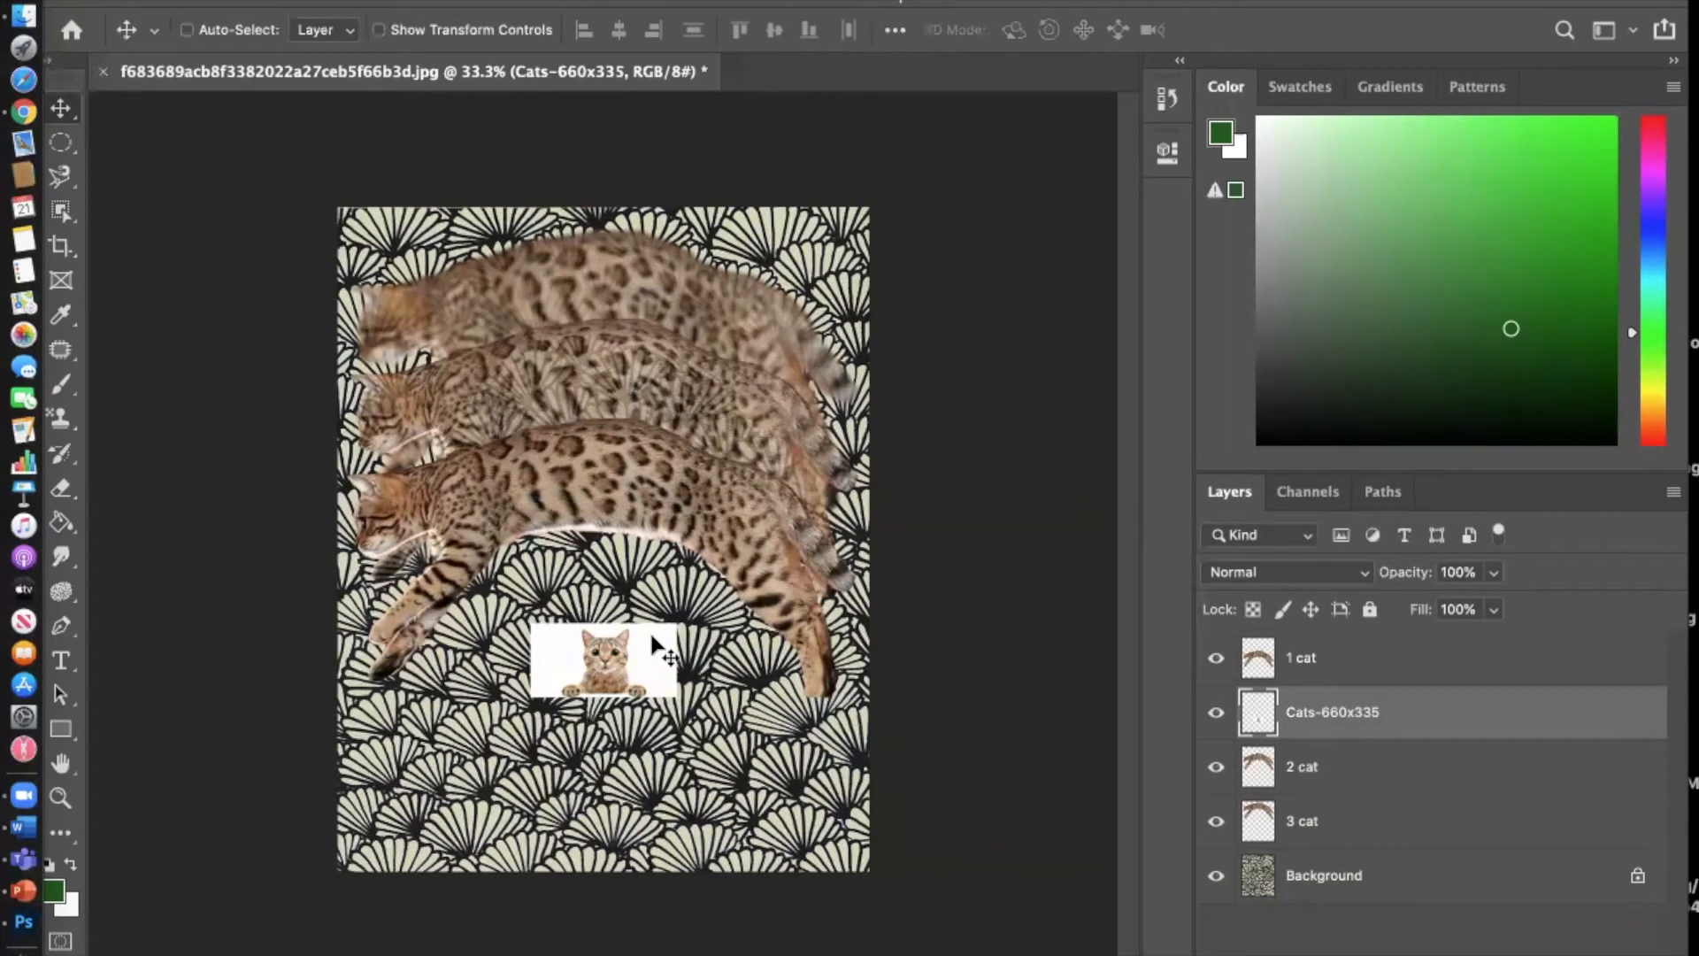
left_click_drag(1376, 4, 1382, 5)
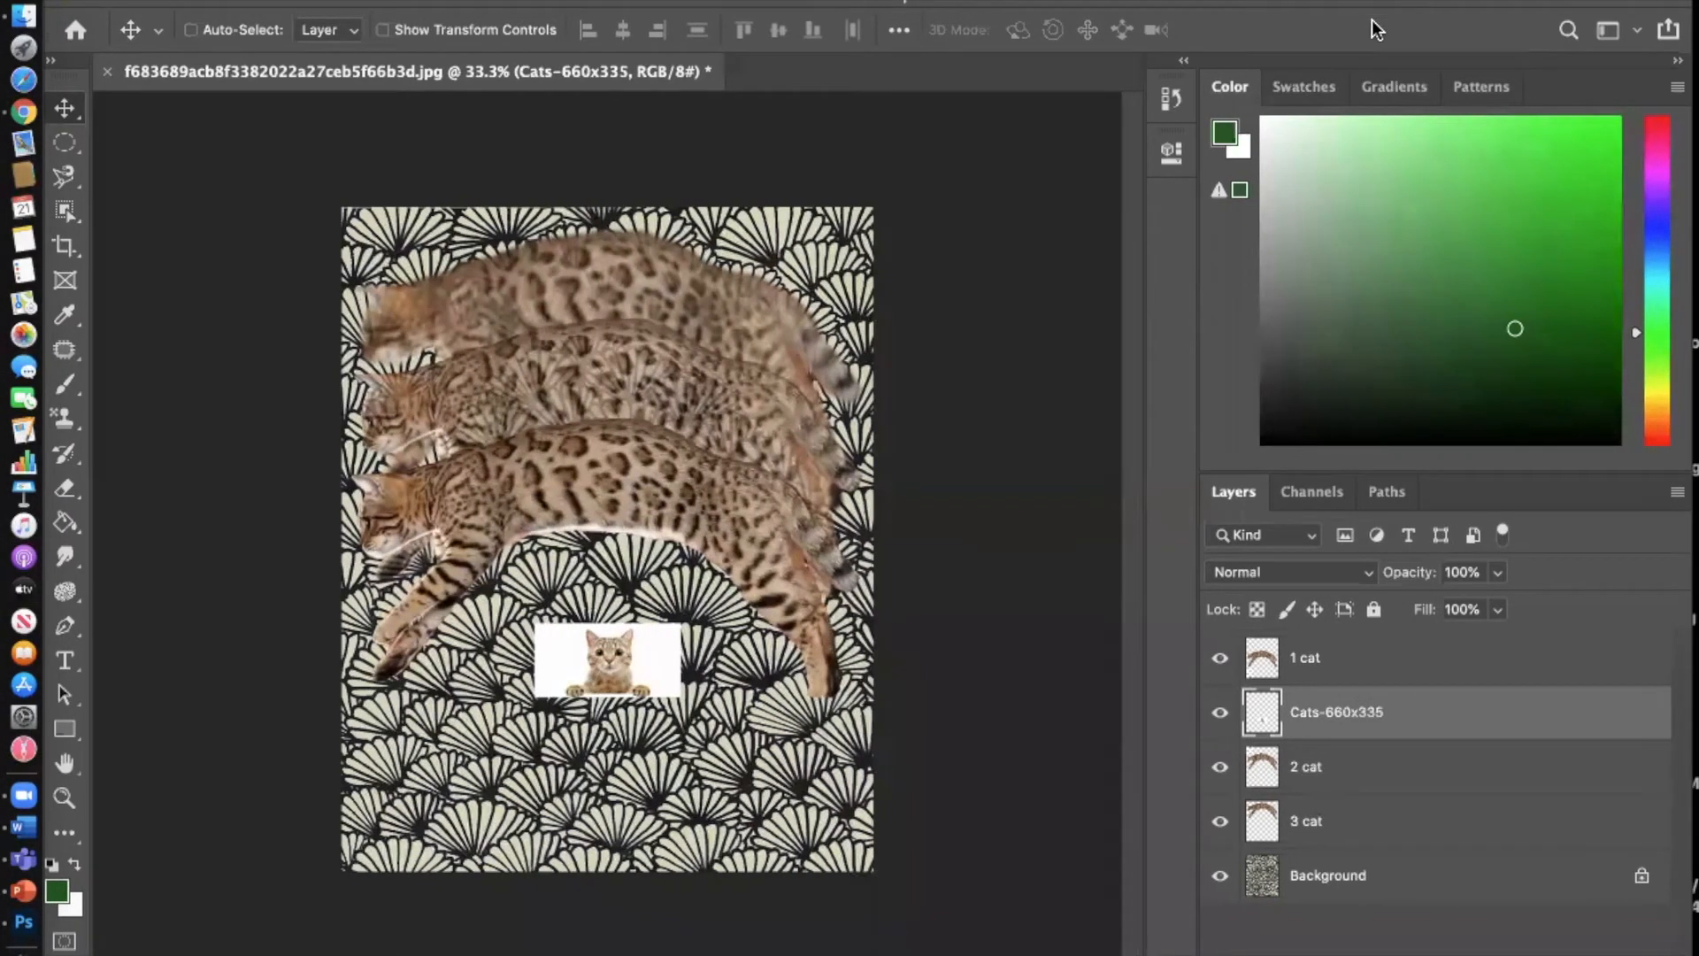
Step: Select the kitten with the Object Selection tool, invert the selection and delete the white background around it
left_click(63, 209)
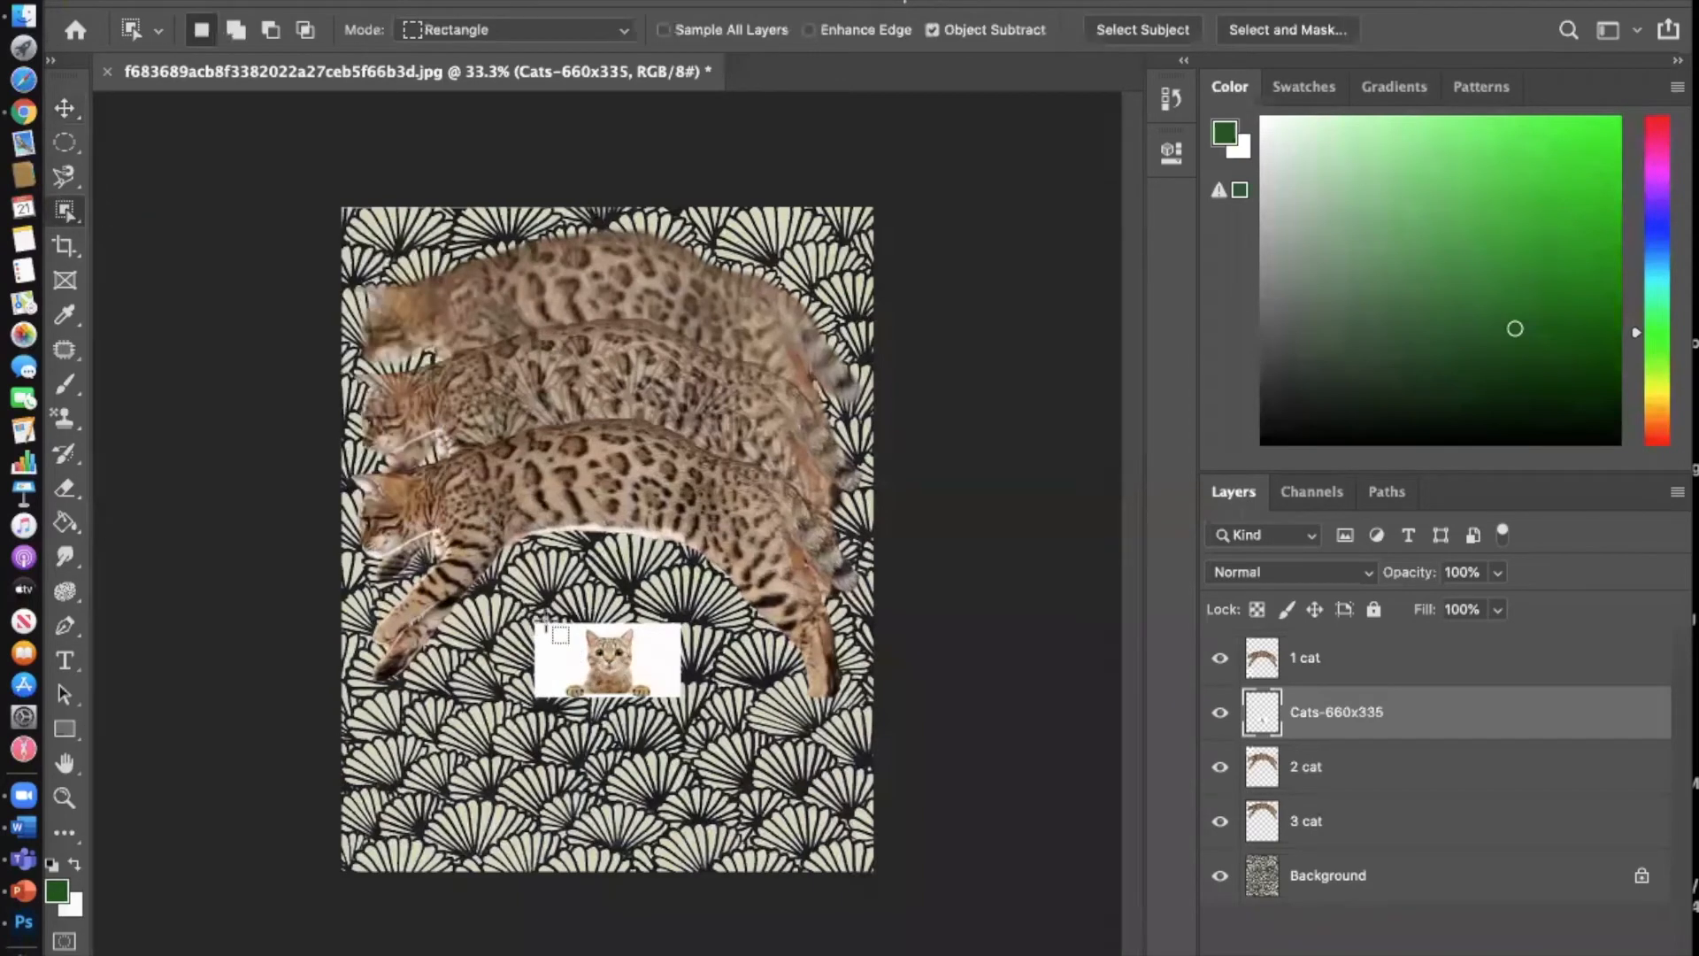
left_click_drag(539, 626, 676, 693)
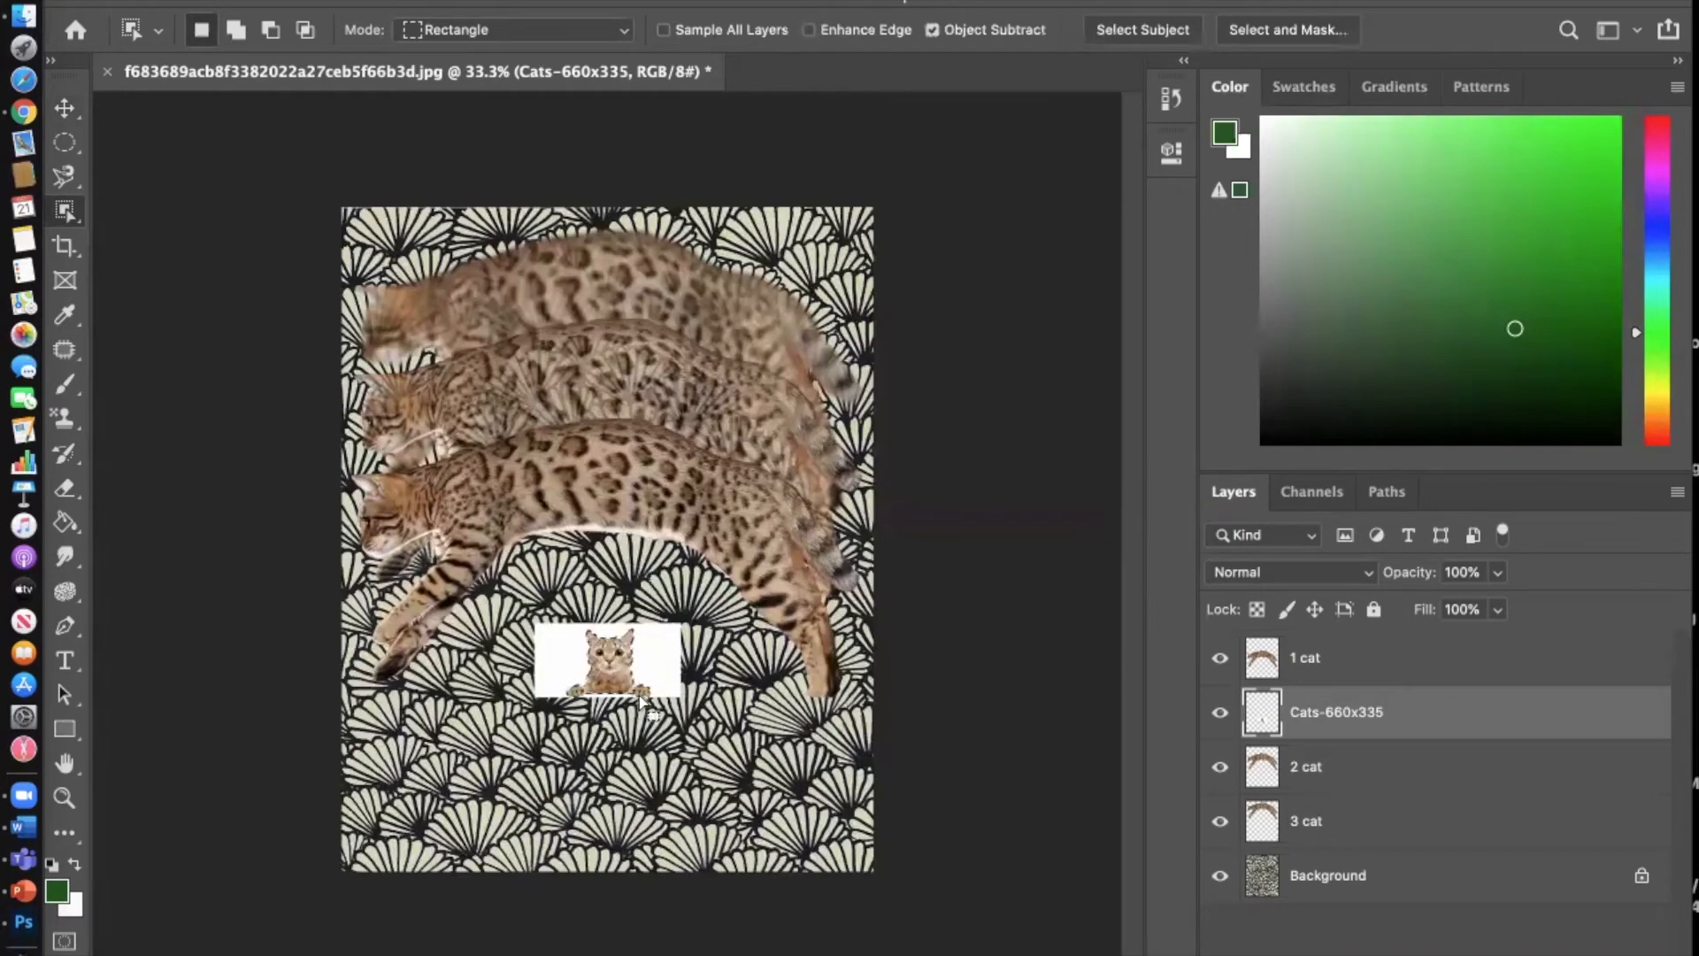
right_click(641, 649)
left_click(678, 554)
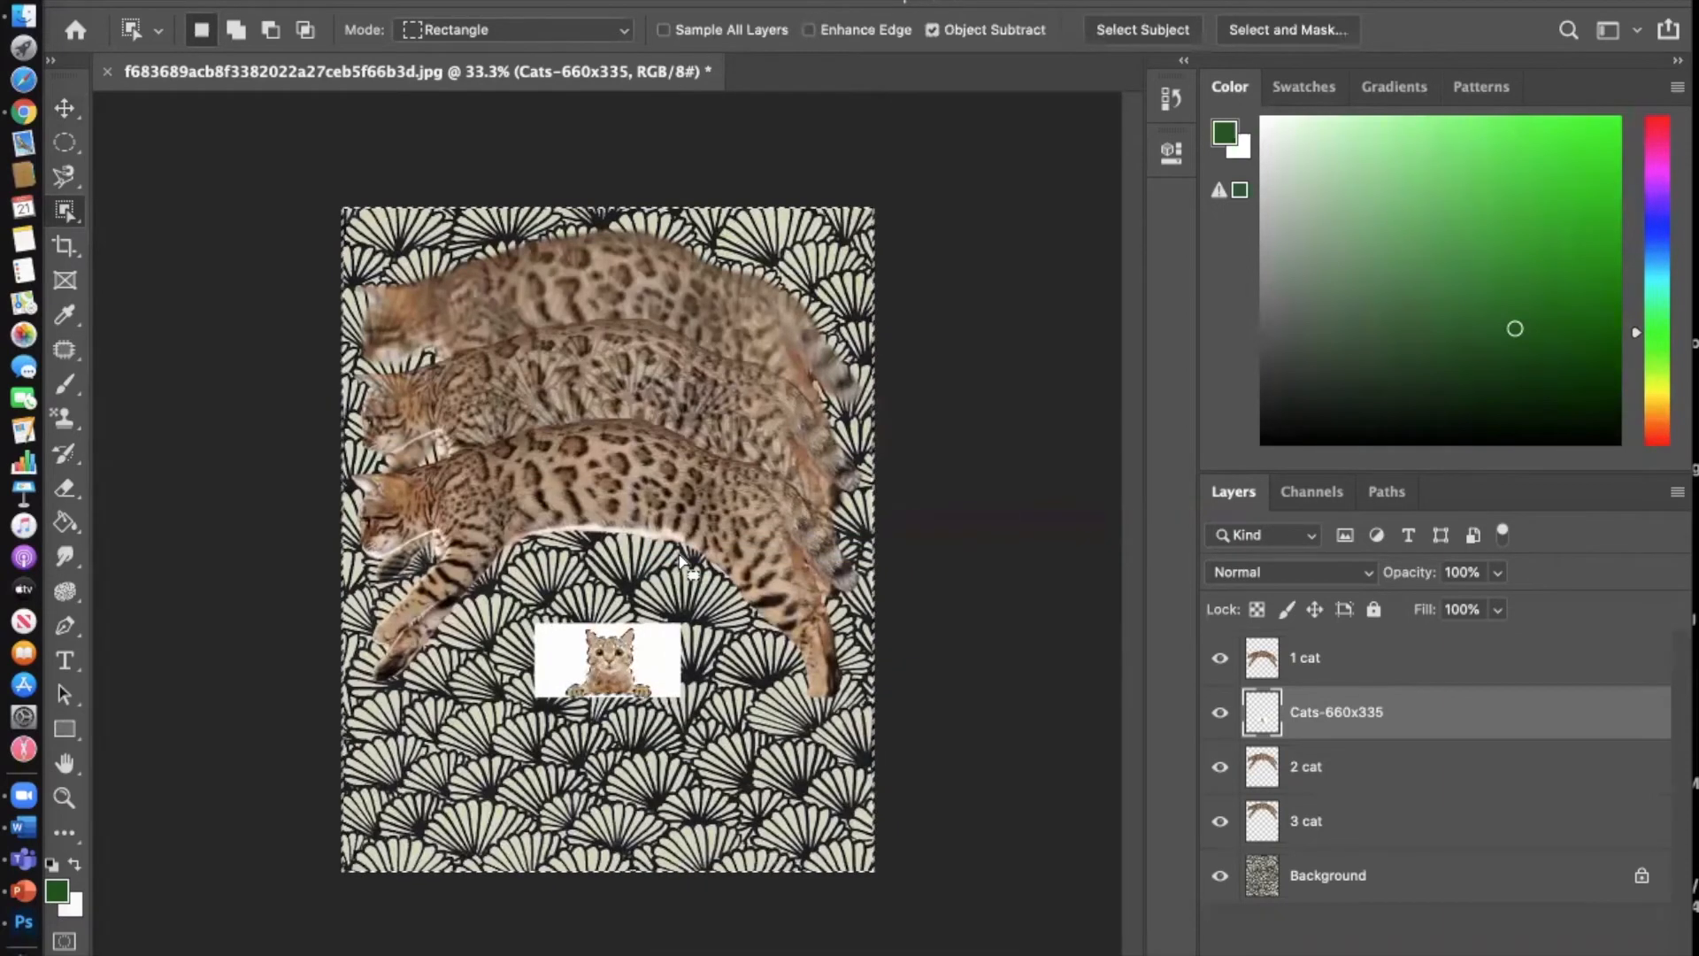
key("Delete")
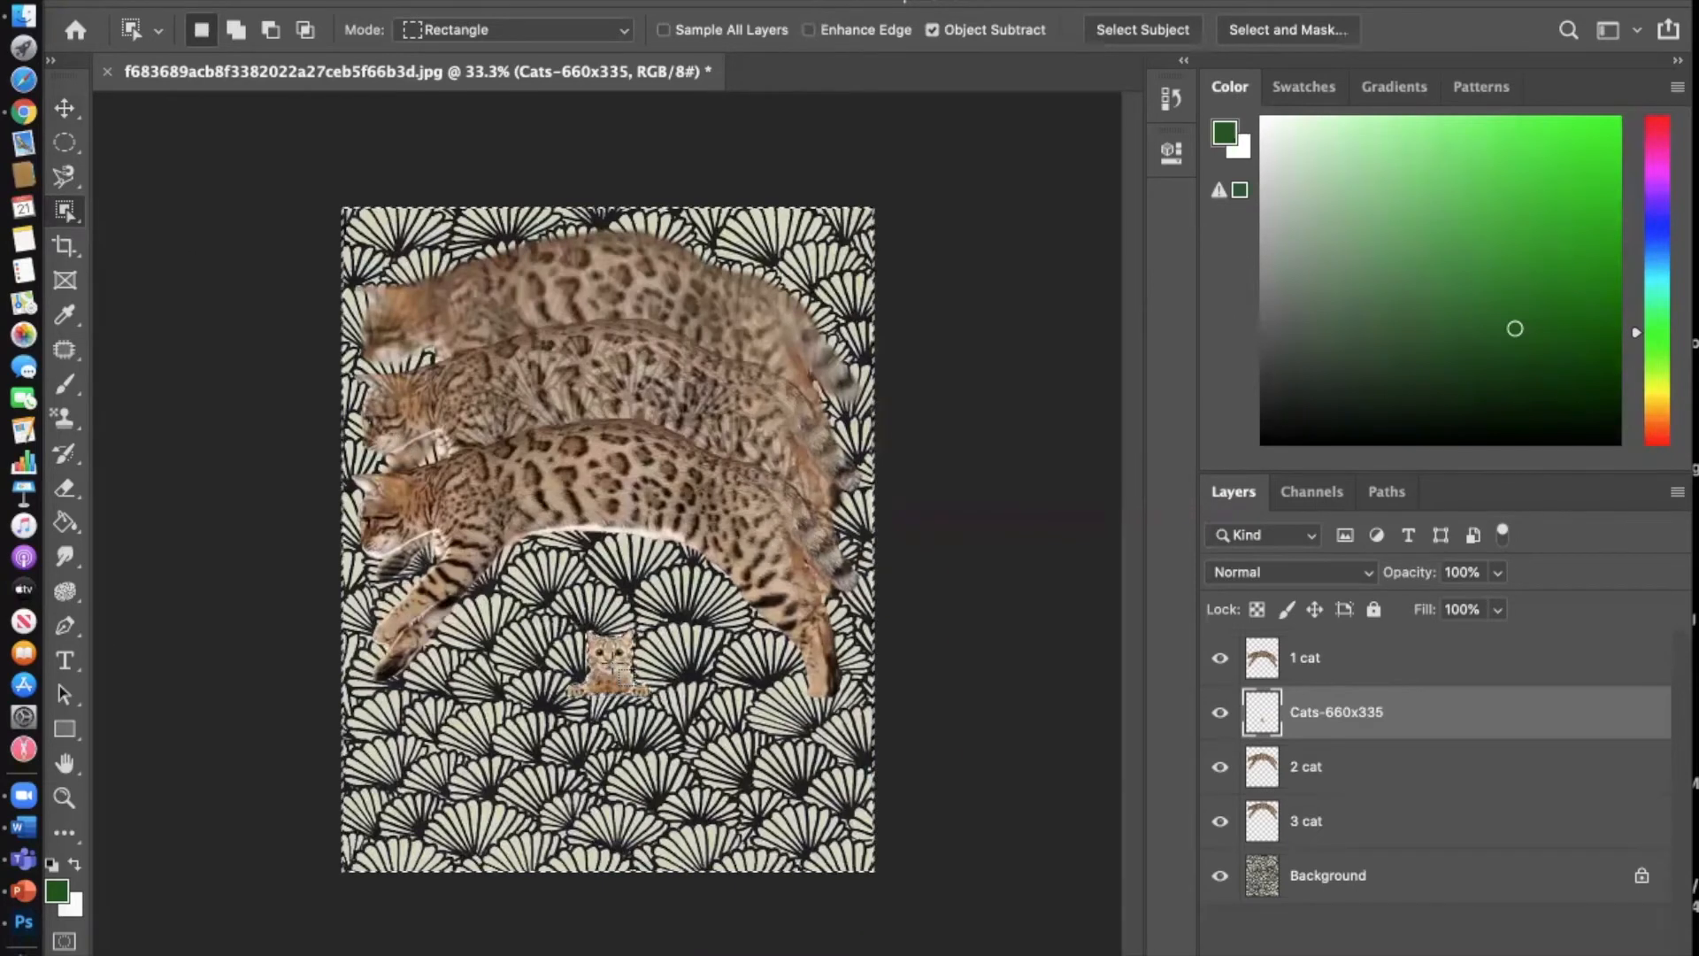
right_click(607, 660)
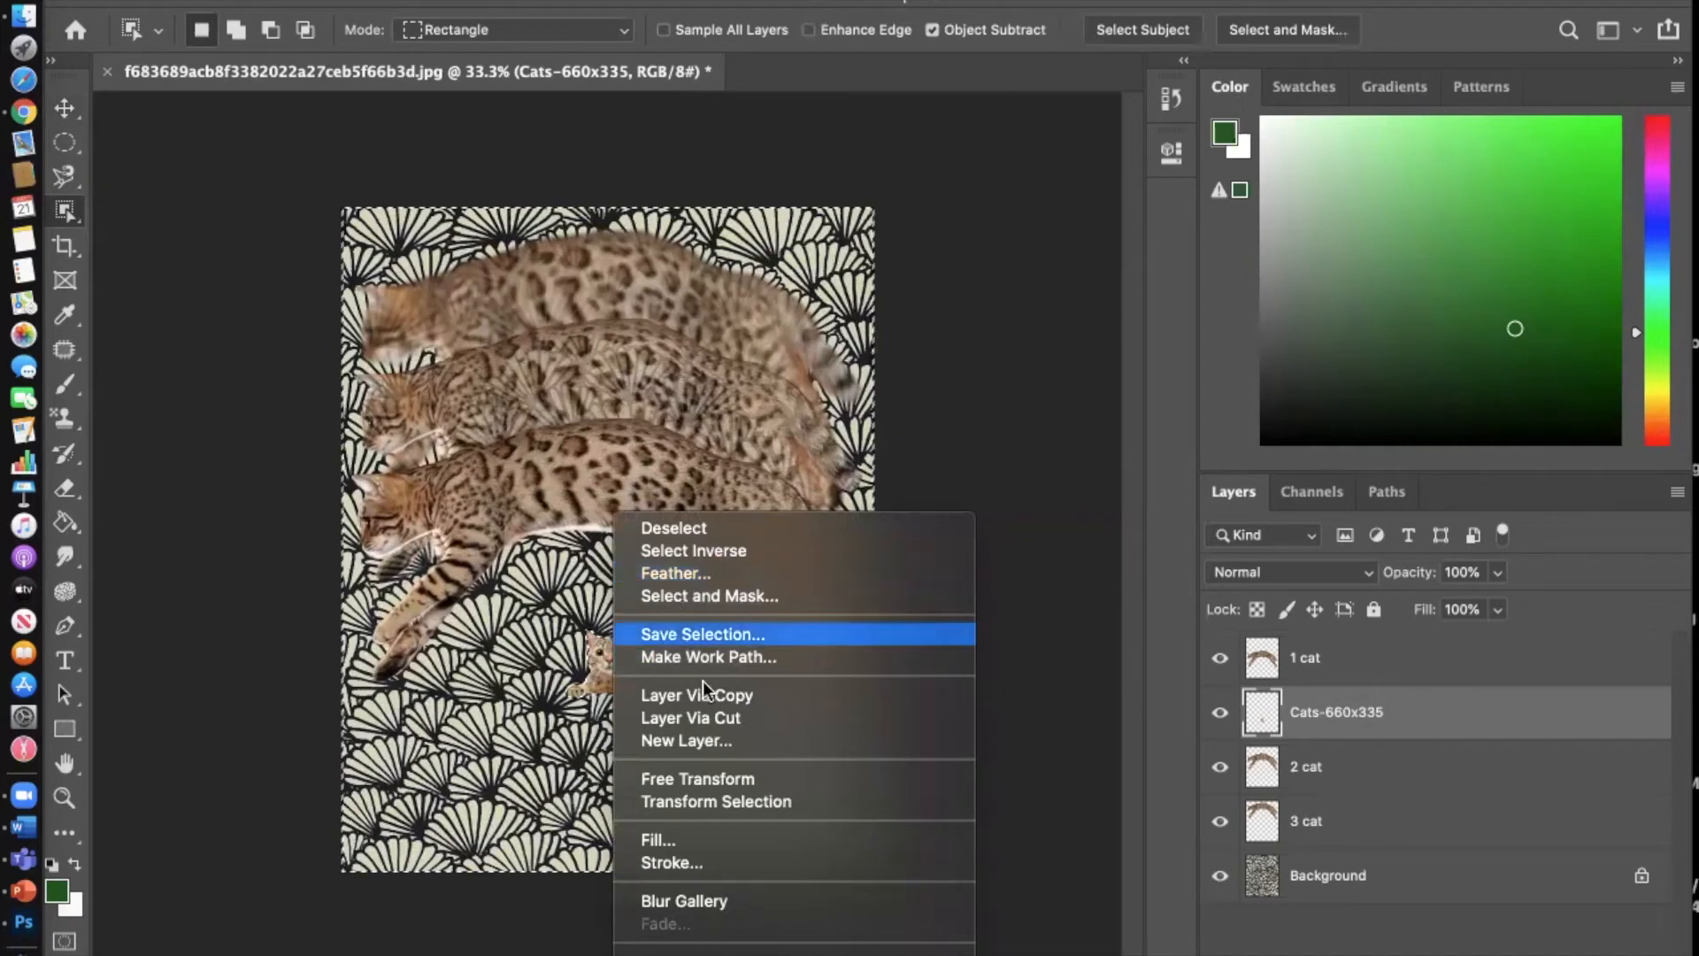
left_click(686, 779)
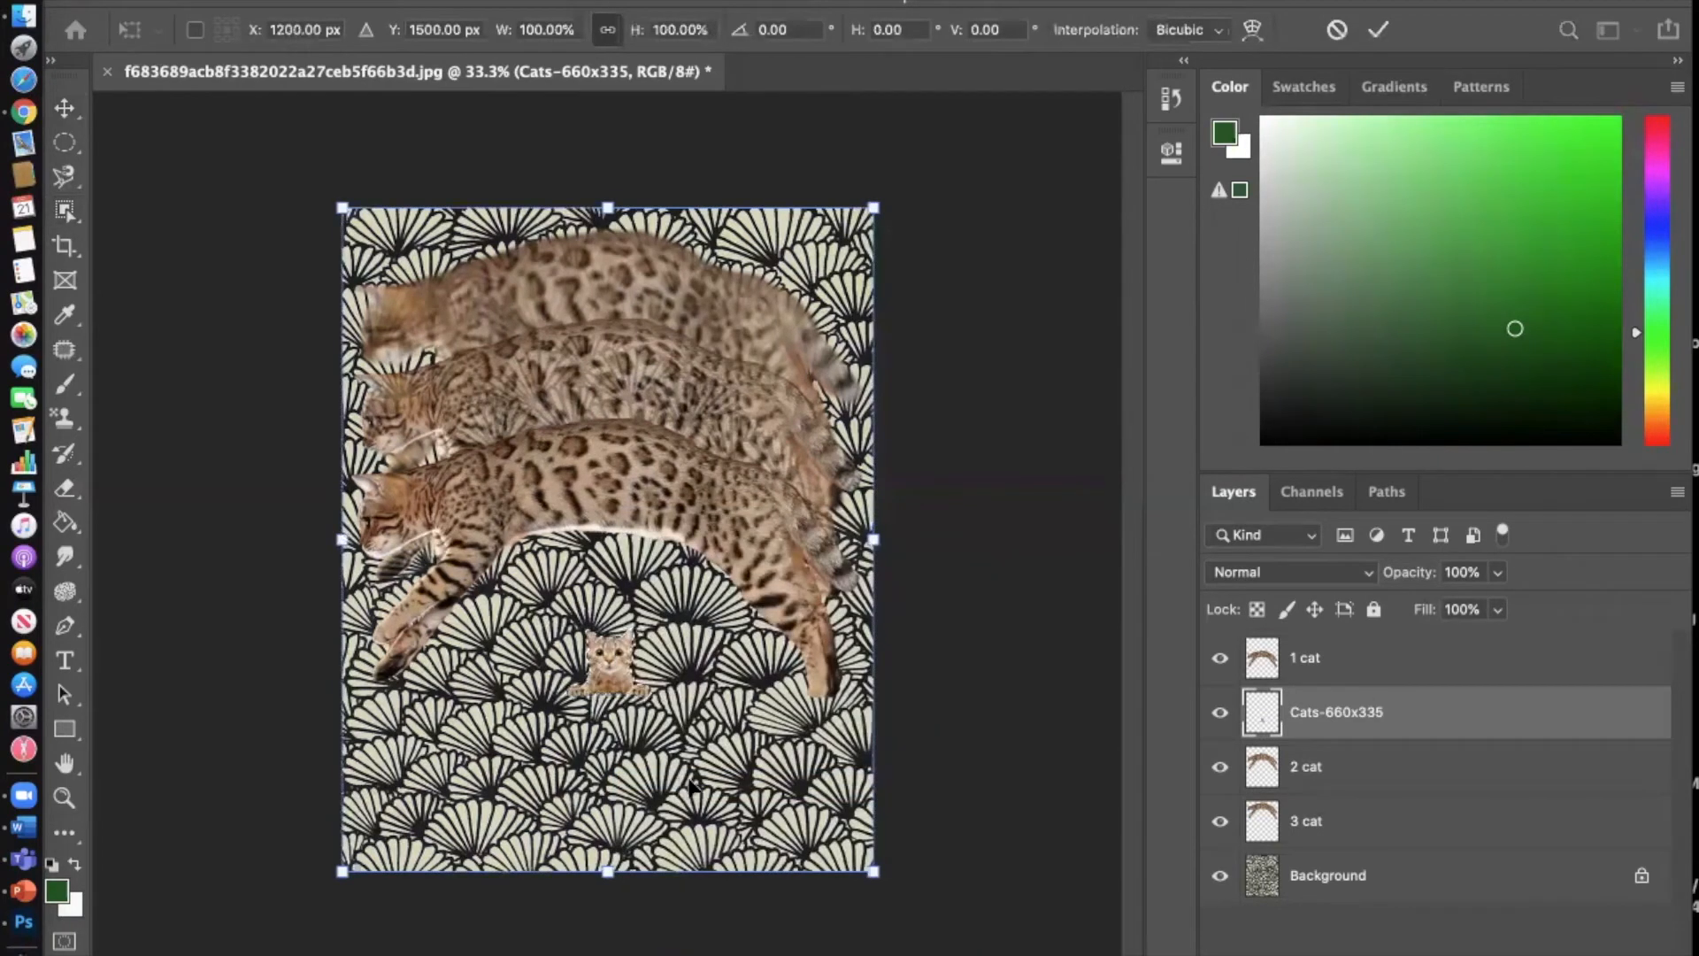
left_click_drag(597, 687, 602, 661)
mouse_move(864, 870)
left_mouse_down()
mouse_move(763, 807)
mouse_move(851, 873)
left_mouse_up()
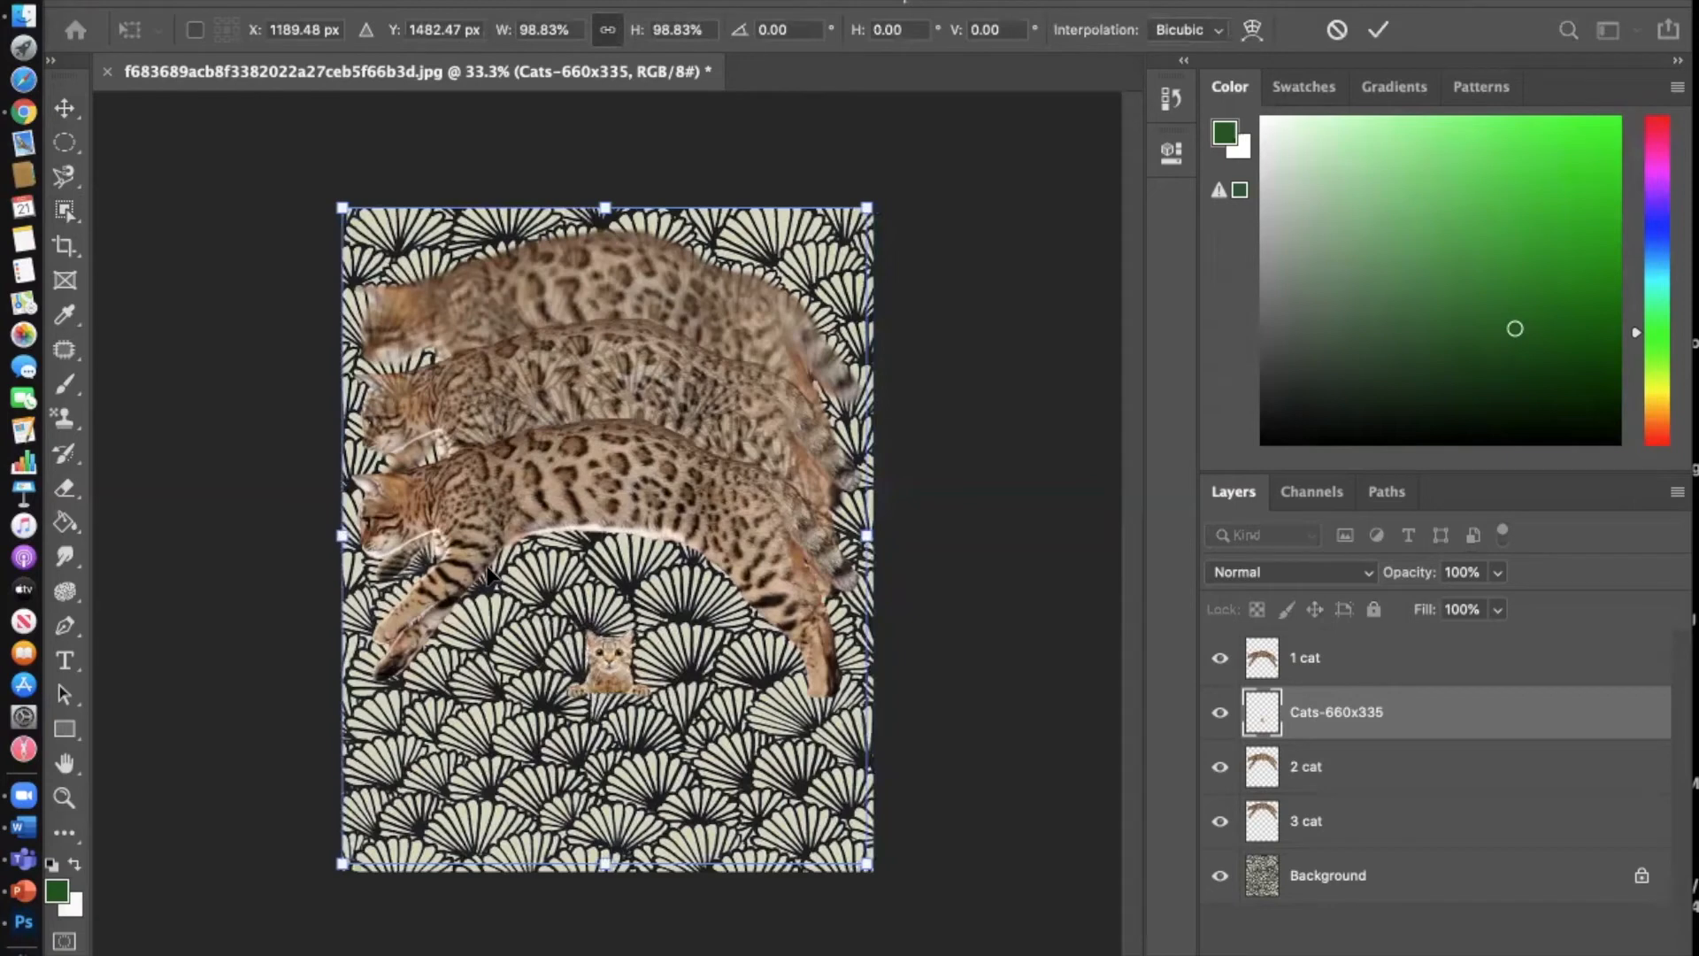
key("super+z")
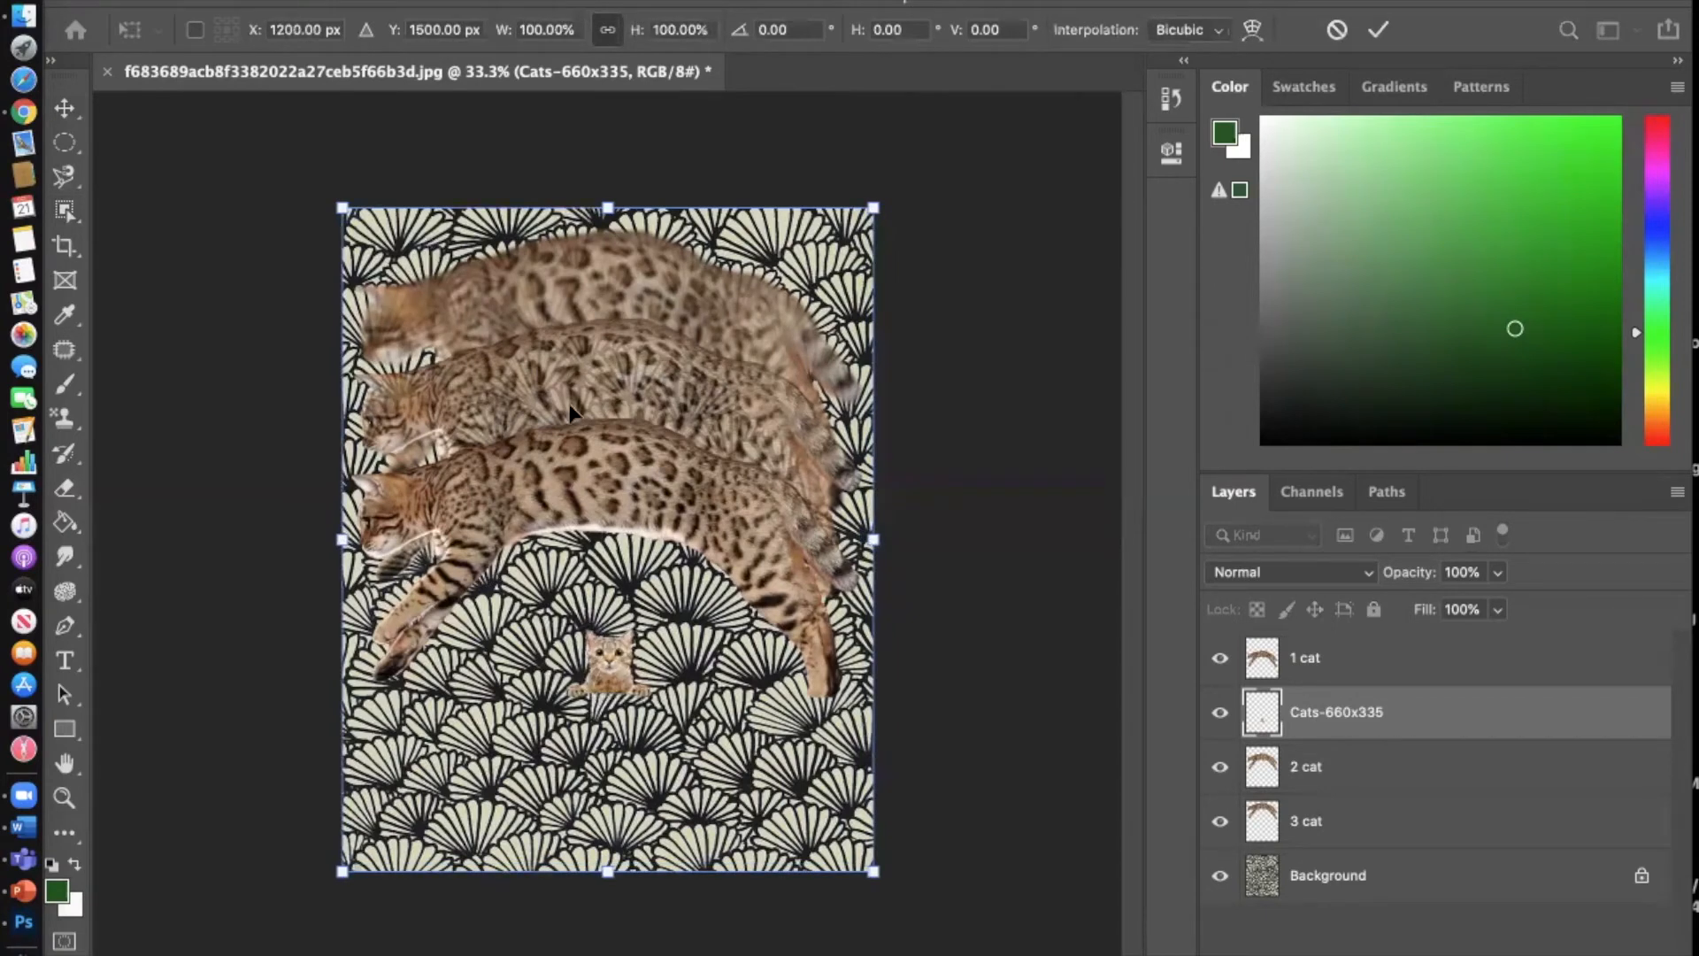
left_click(64, 178)
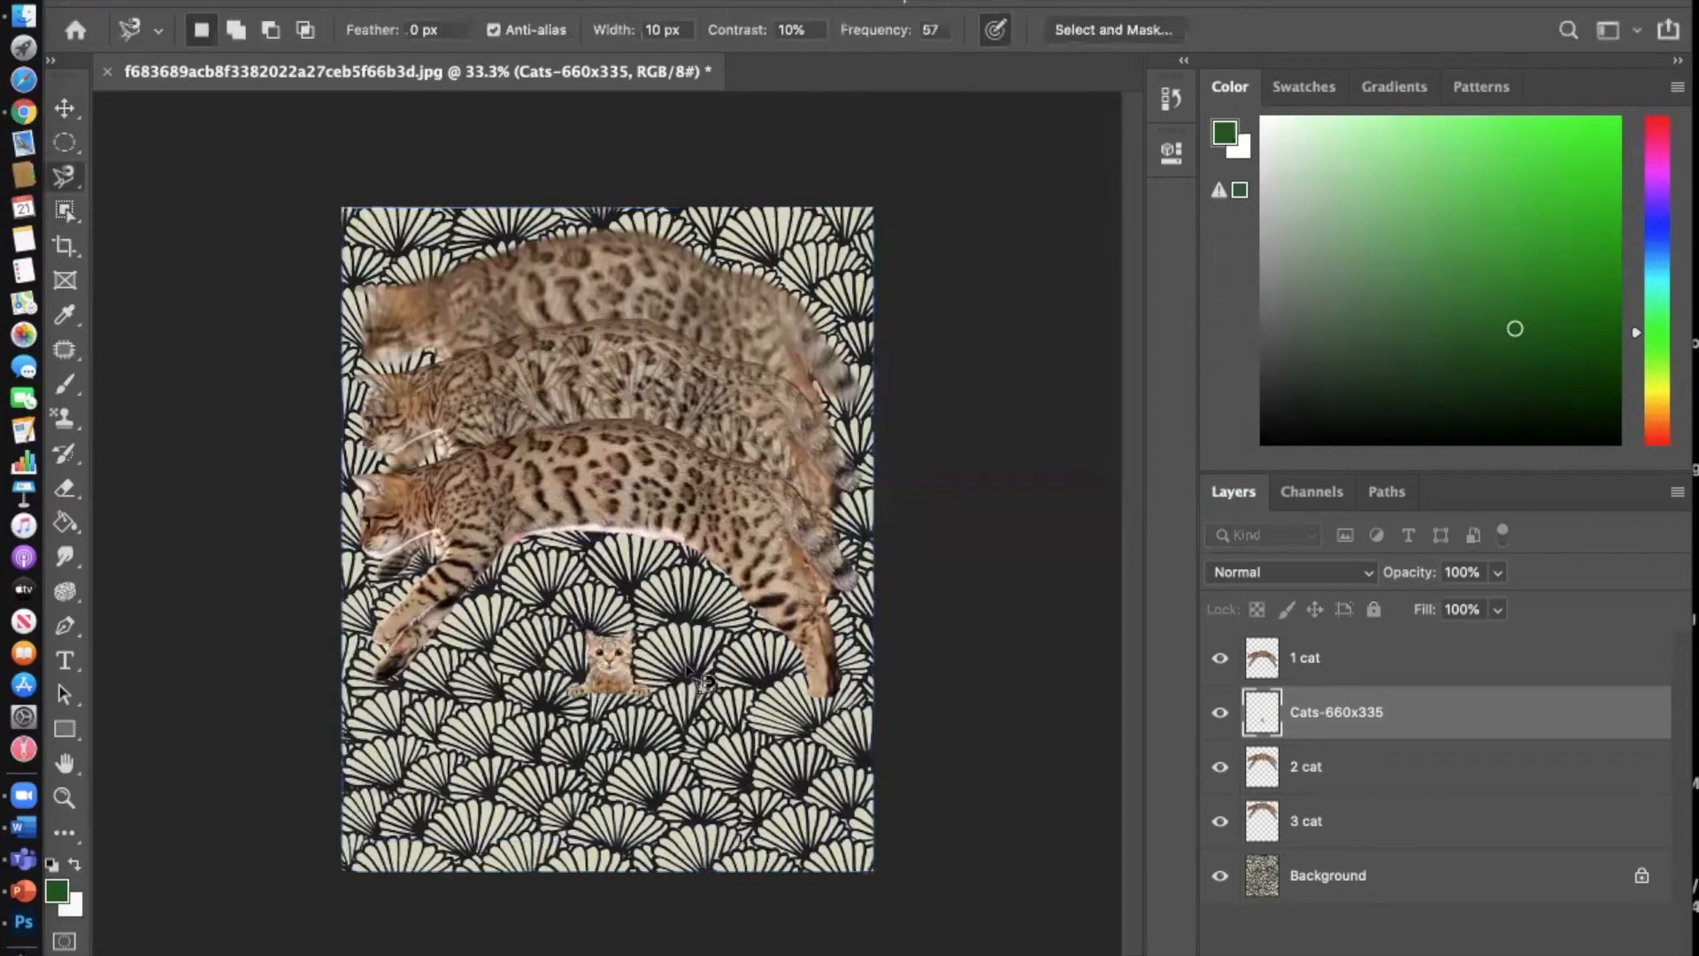
Step: Move the kitten on the "Cats-660x335" layer down into the lower-left area of the composition
left_click(65, 107)
left_click_drag(620, 674, 487, 777)
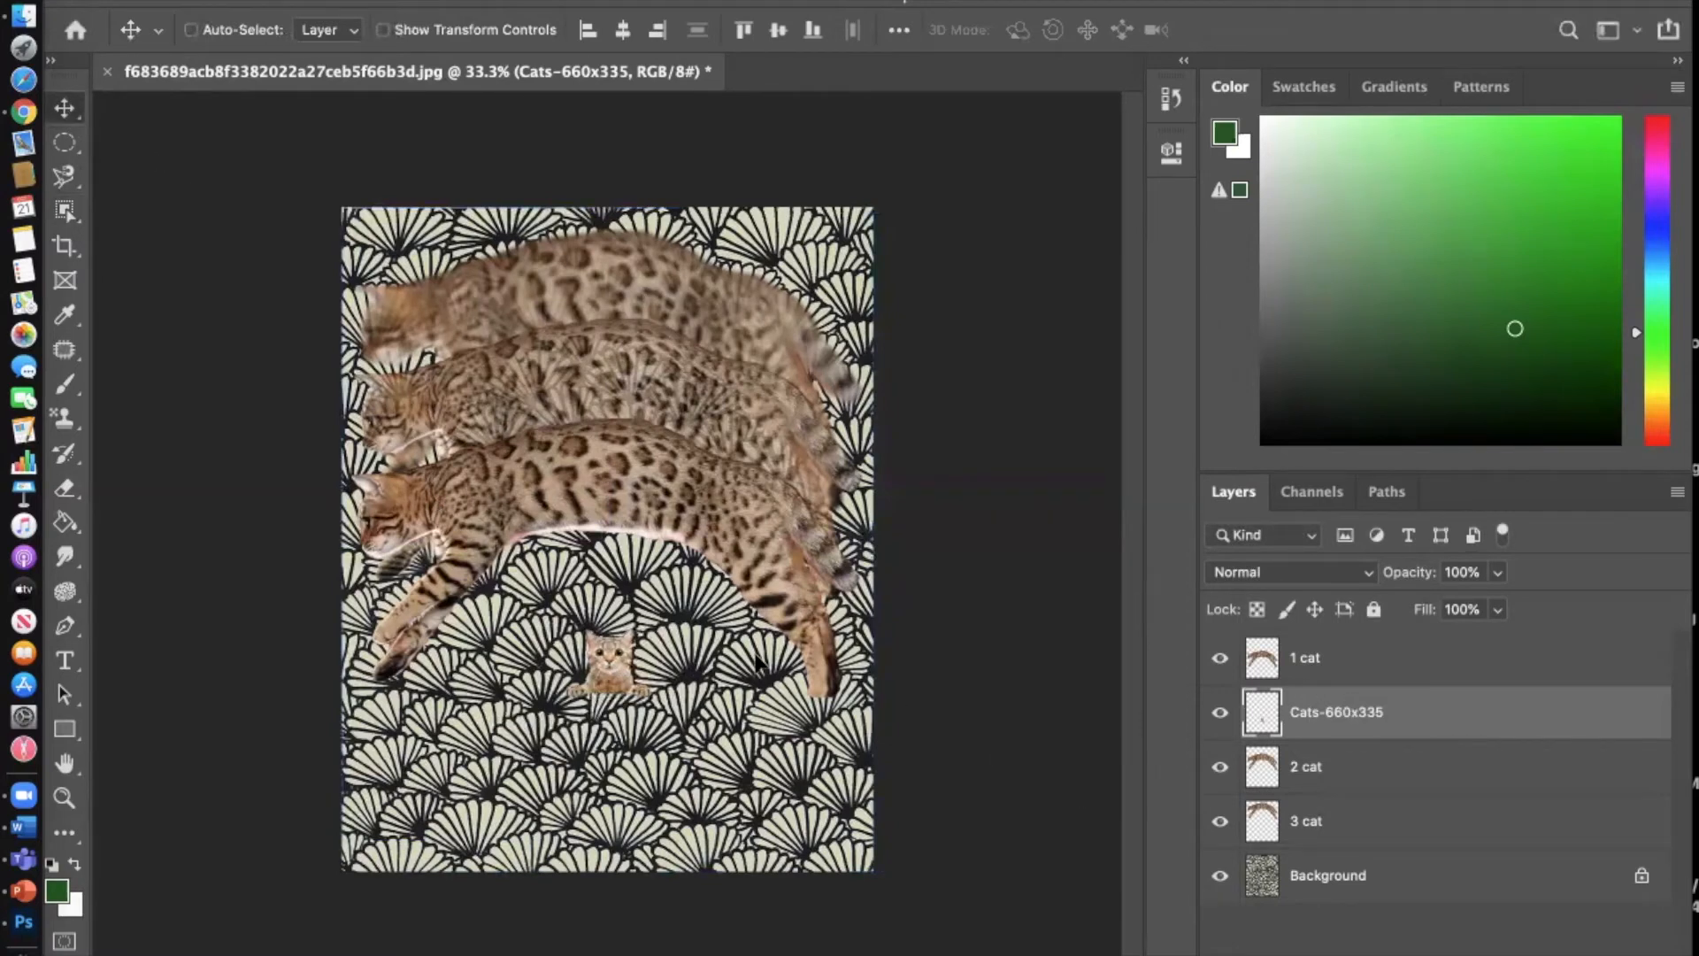
left_click_drag(615, 659, 610, 648)
left_click_drag(615, 661, 619, 617)
left_click(1374, 669)
left_click(1371, 716)
left_click_drag(590, 674, 477, 731)
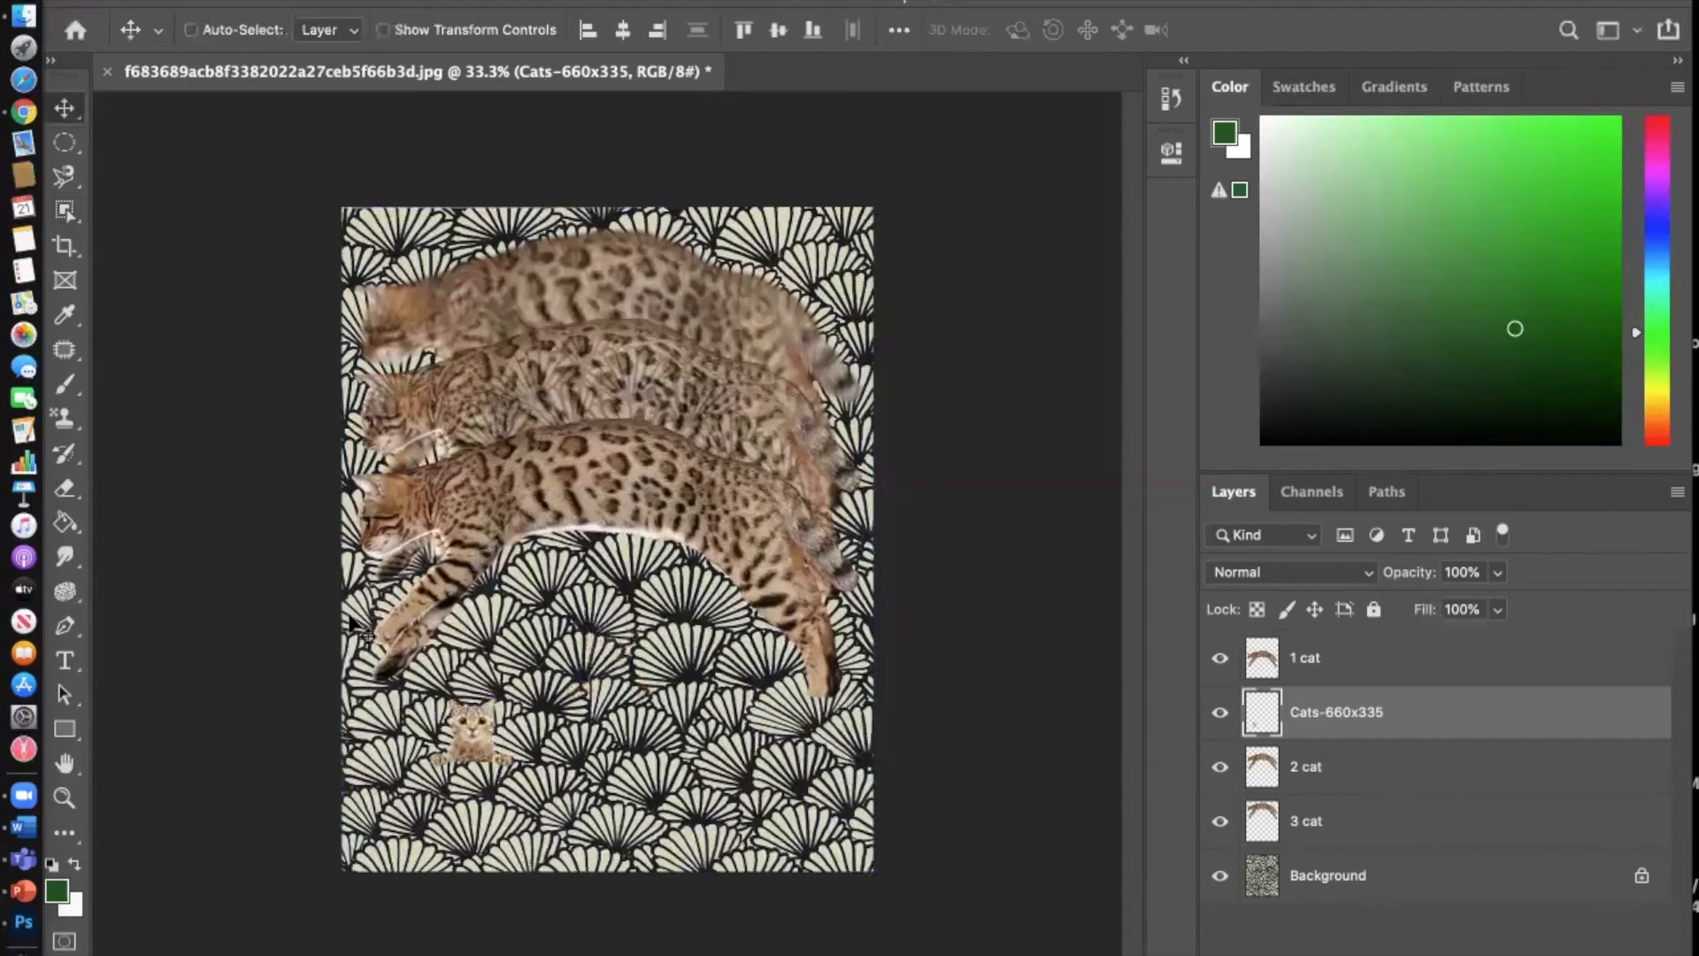
Step: Select the kitten, scale it proportionally to about 292% with Free Transform and place it in the composition's lower-left corner
left_click(71, 216)
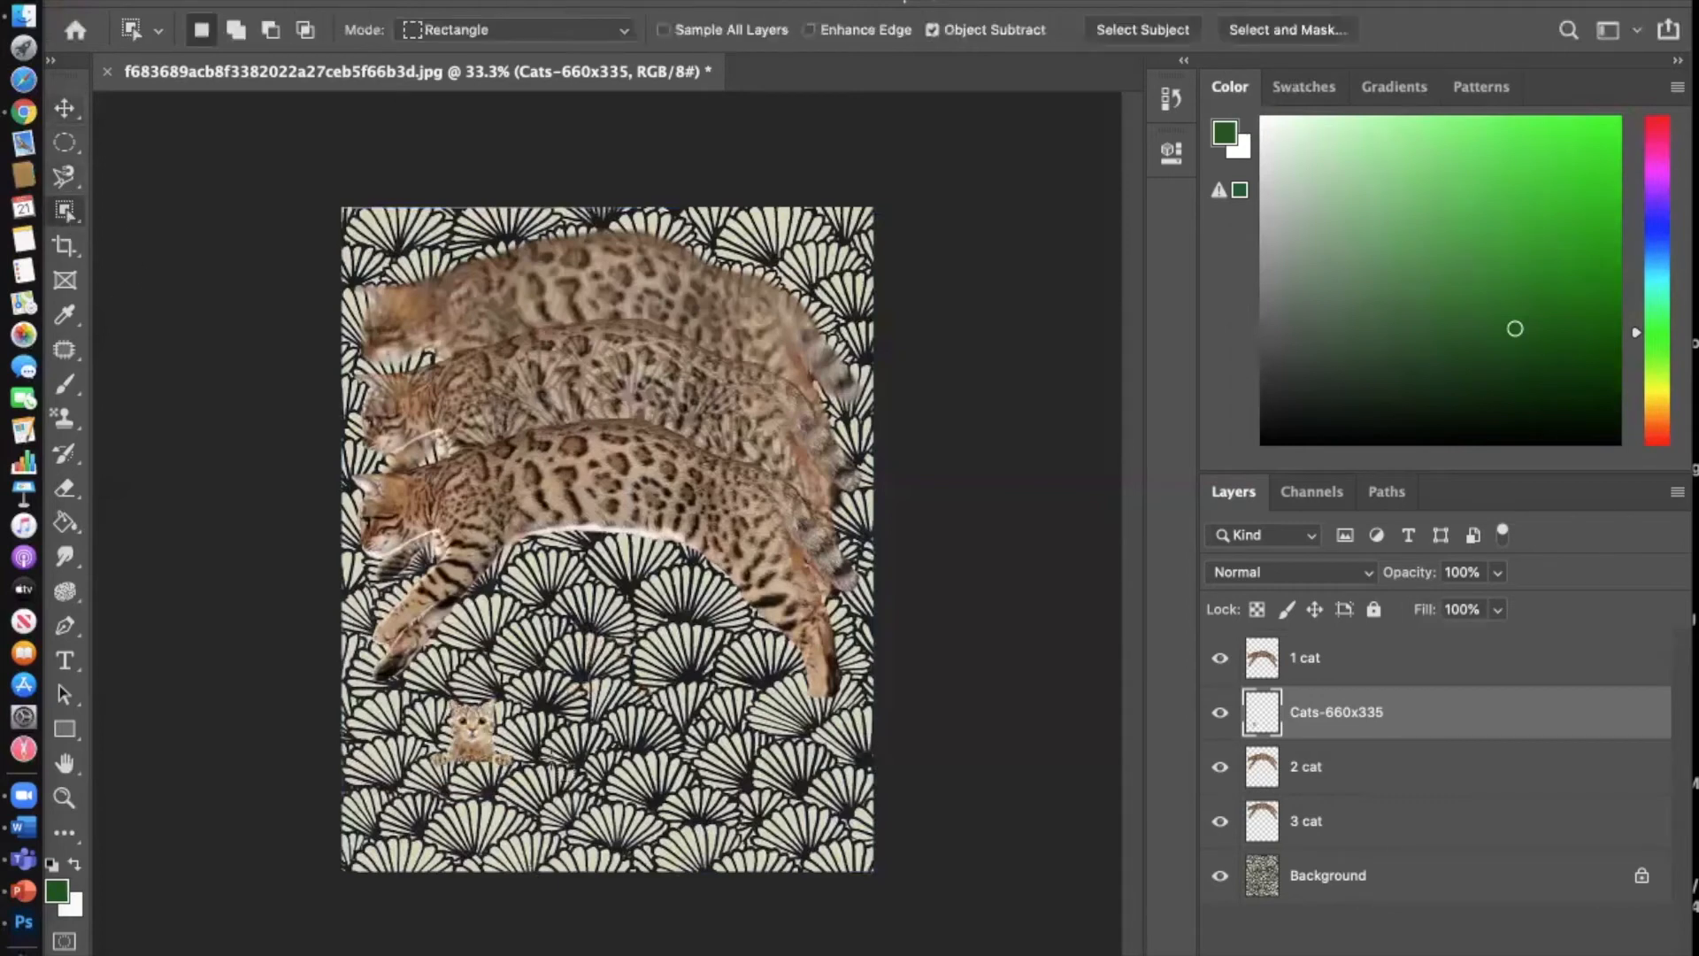
left_click_drag(416, 679, 512, 763)
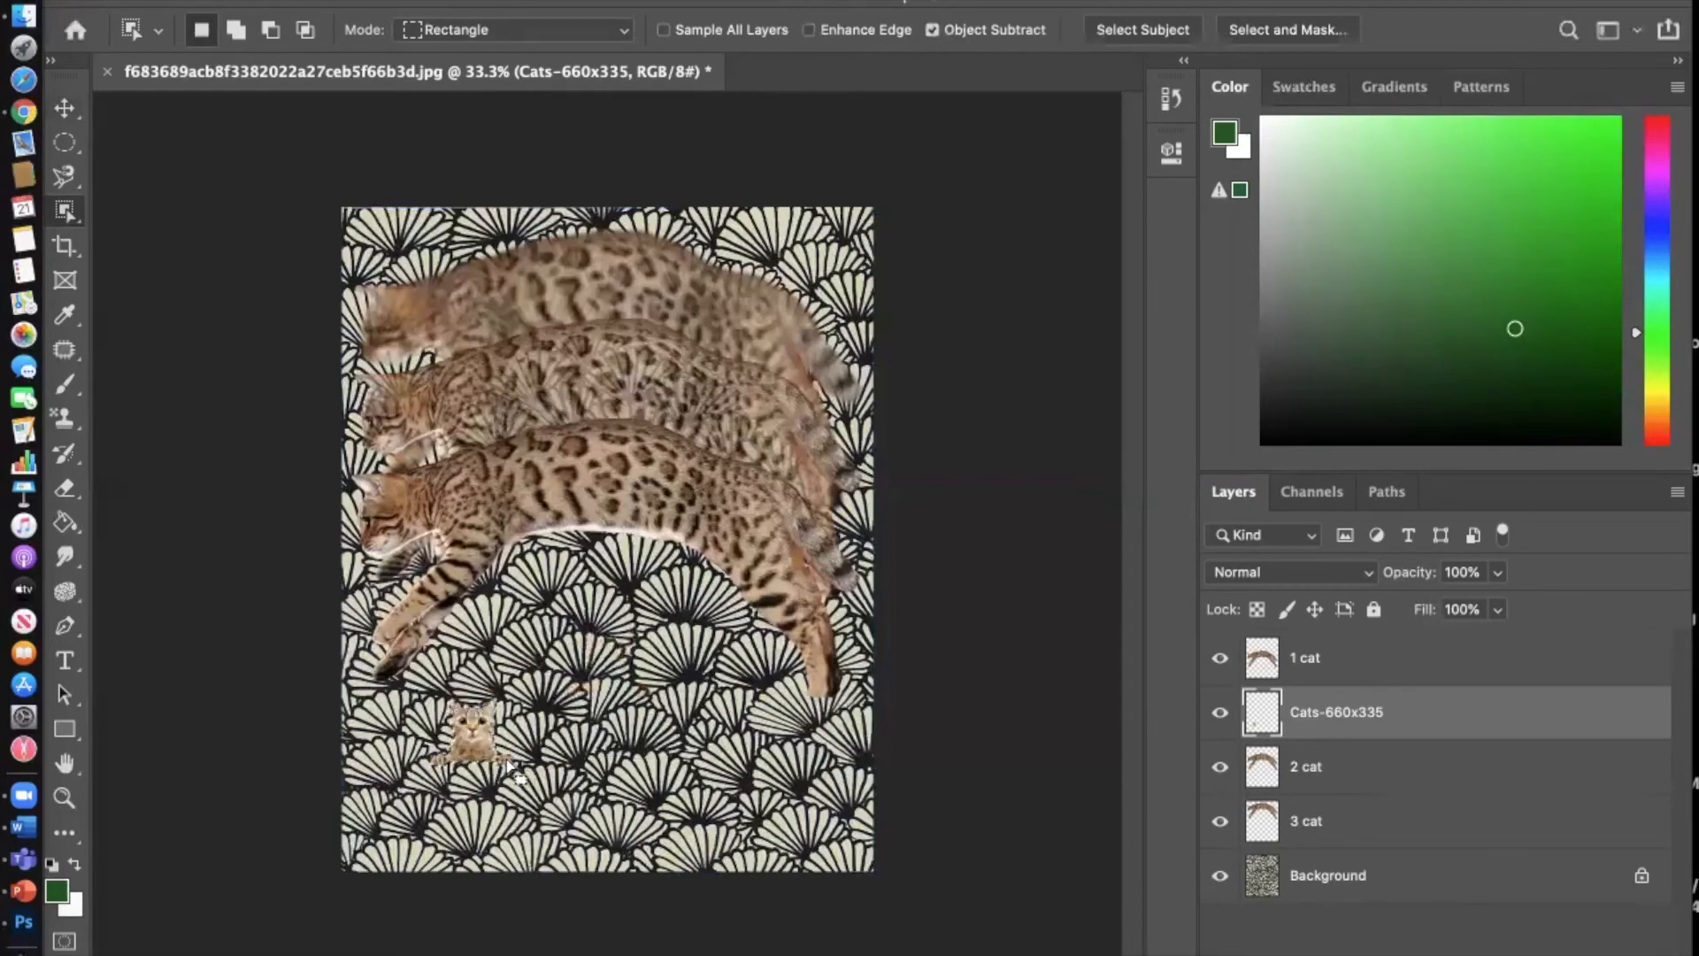
right_click(481, 742)
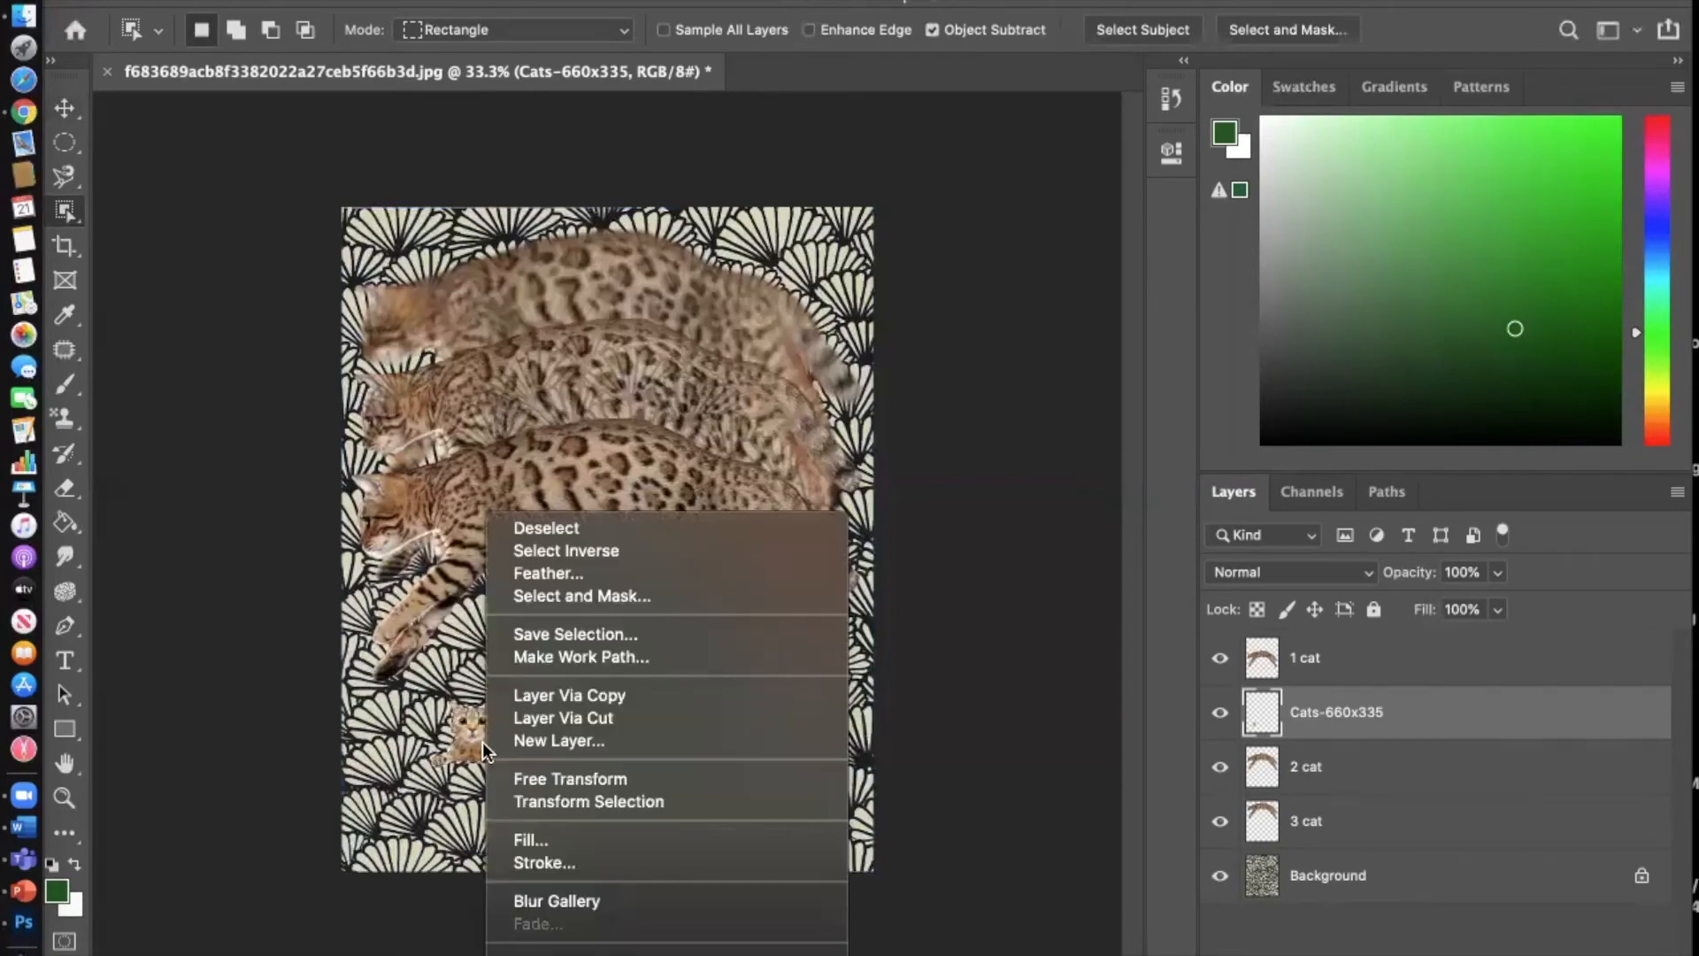
left_click(544, 778)
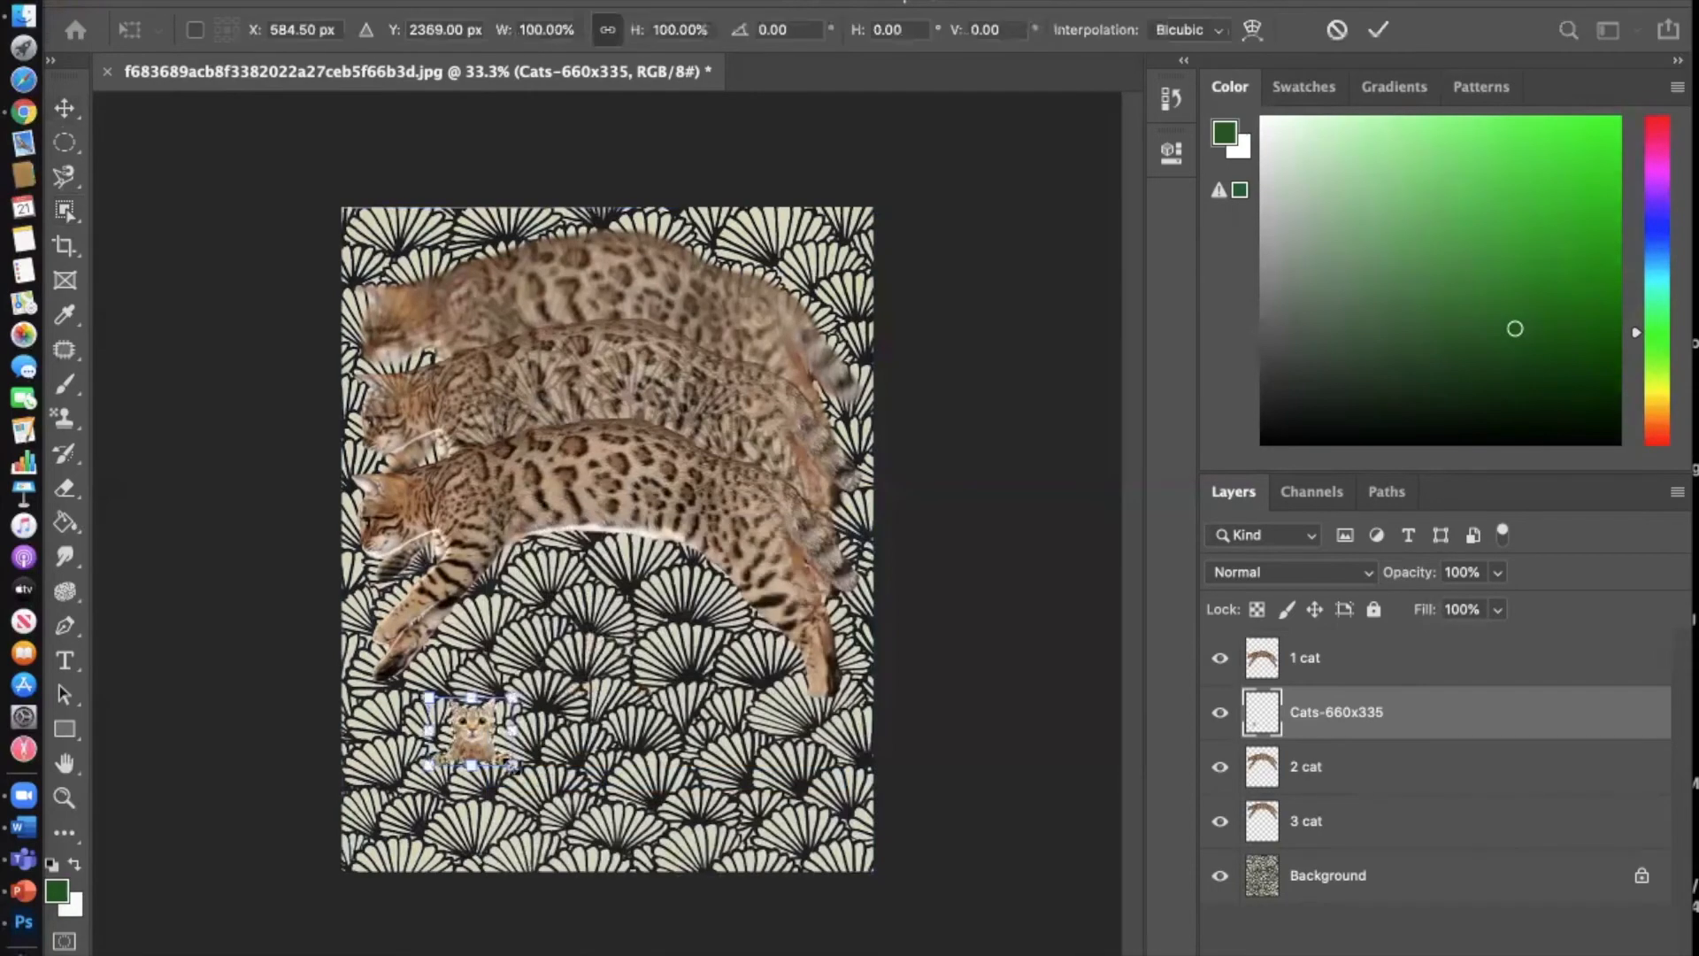
left_click_drag(510, 763, 675, 898)
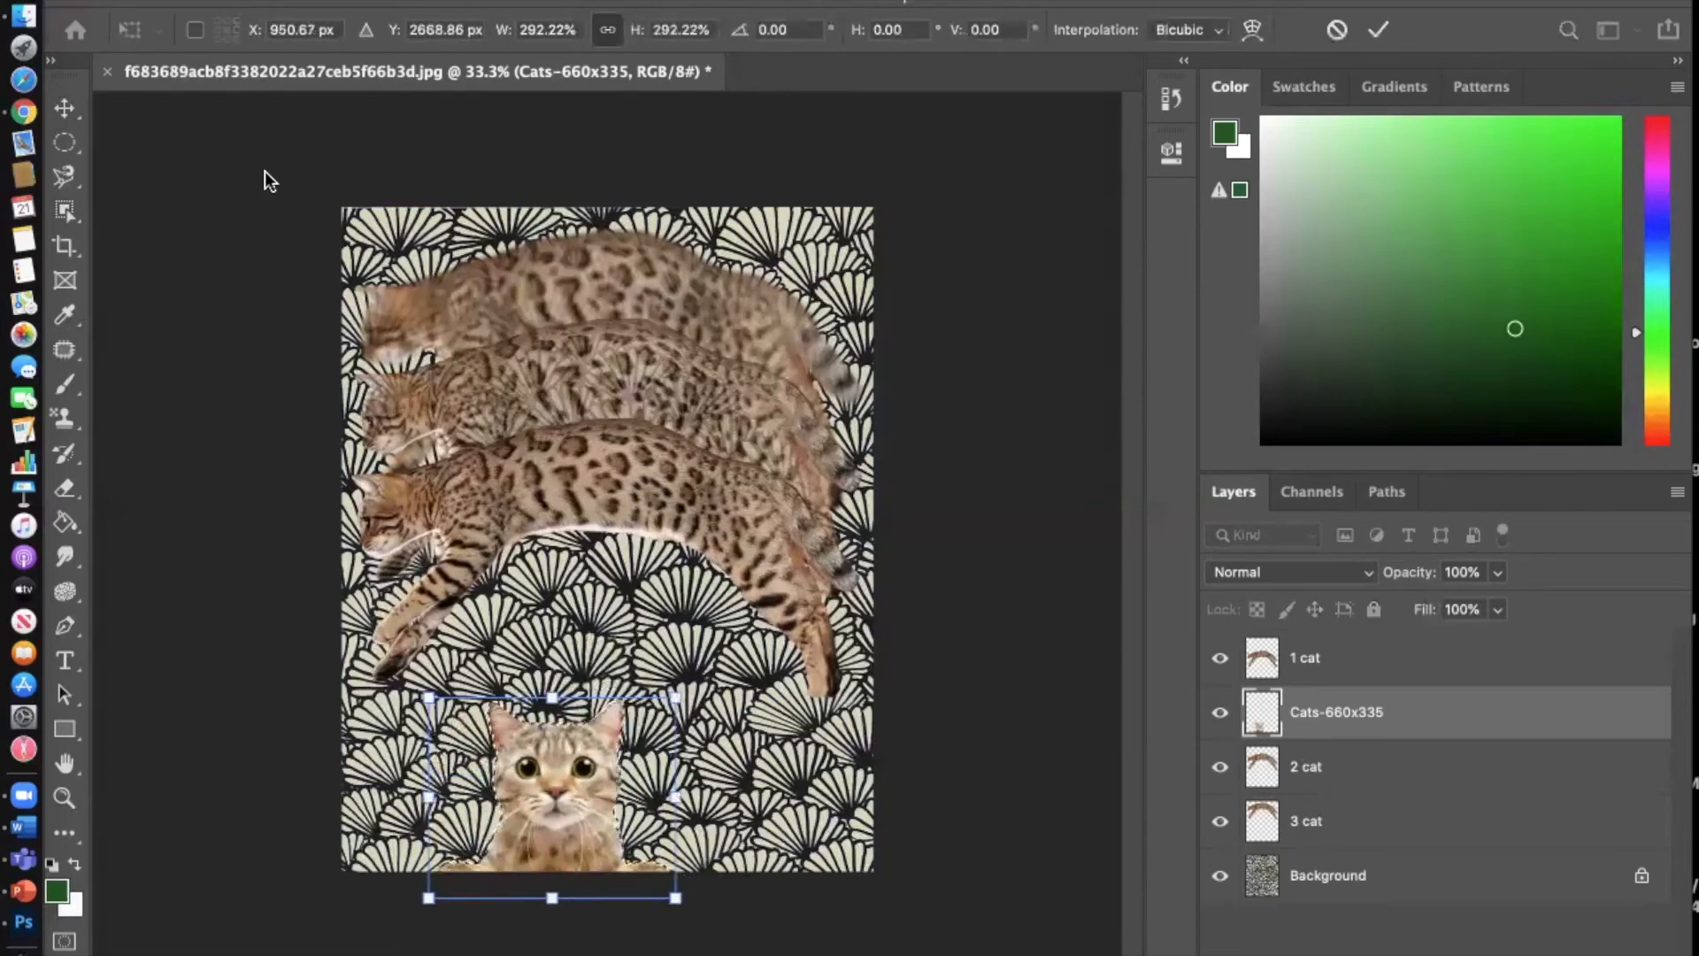
key("Return")
left_click_drag(571, 791, 496, 765)
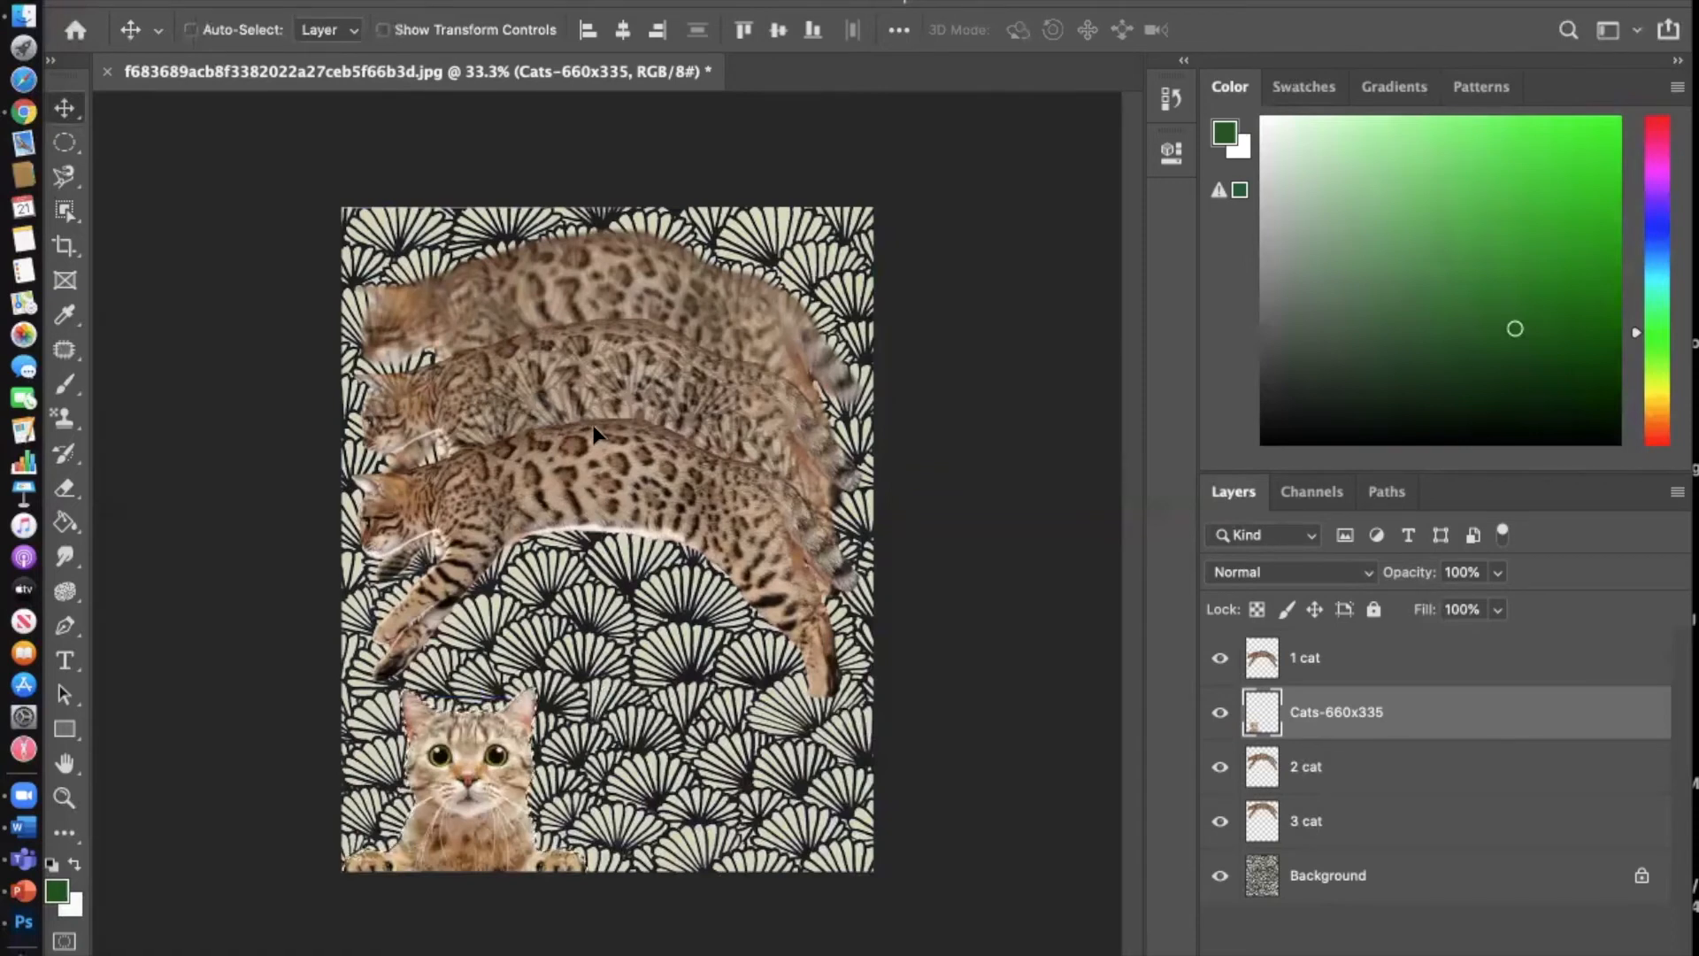
Step: Make two copies of the kitten on new layers and line them up to its right along the bottom edge of the composition
key("super+j")
key("shift+Up")
key("shift+Up")
key("shift+Up")
key("shift+Up")
key("shift+Up")
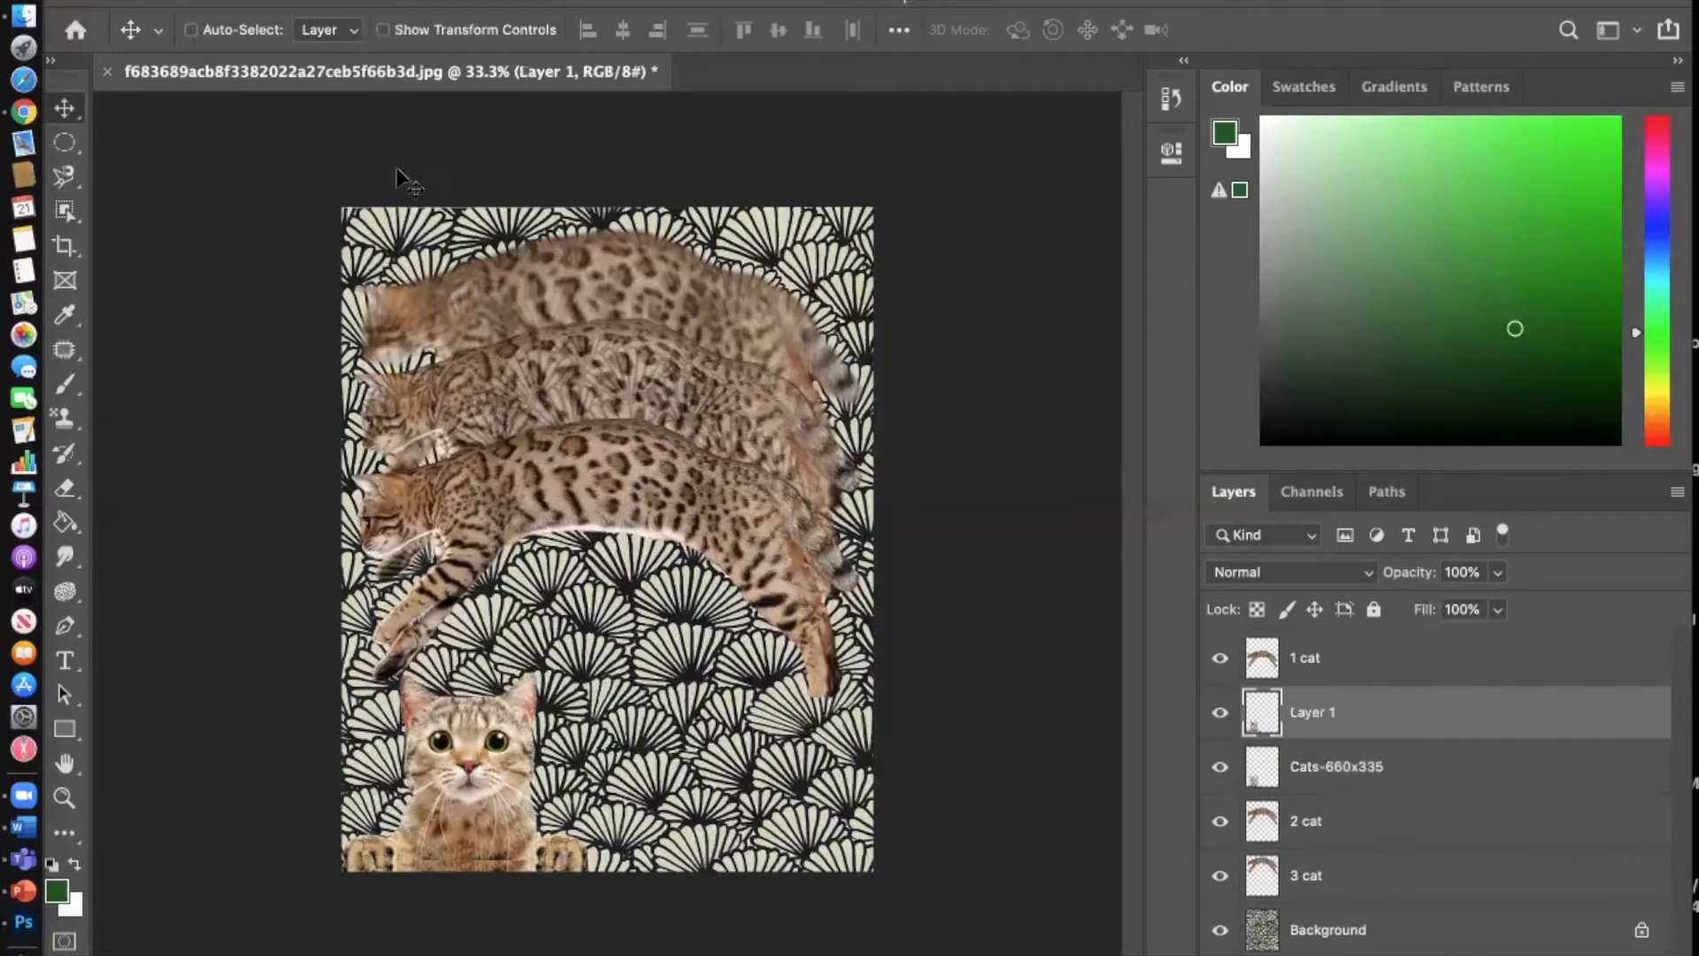
left_click_drag(485, 783, 632, 787)
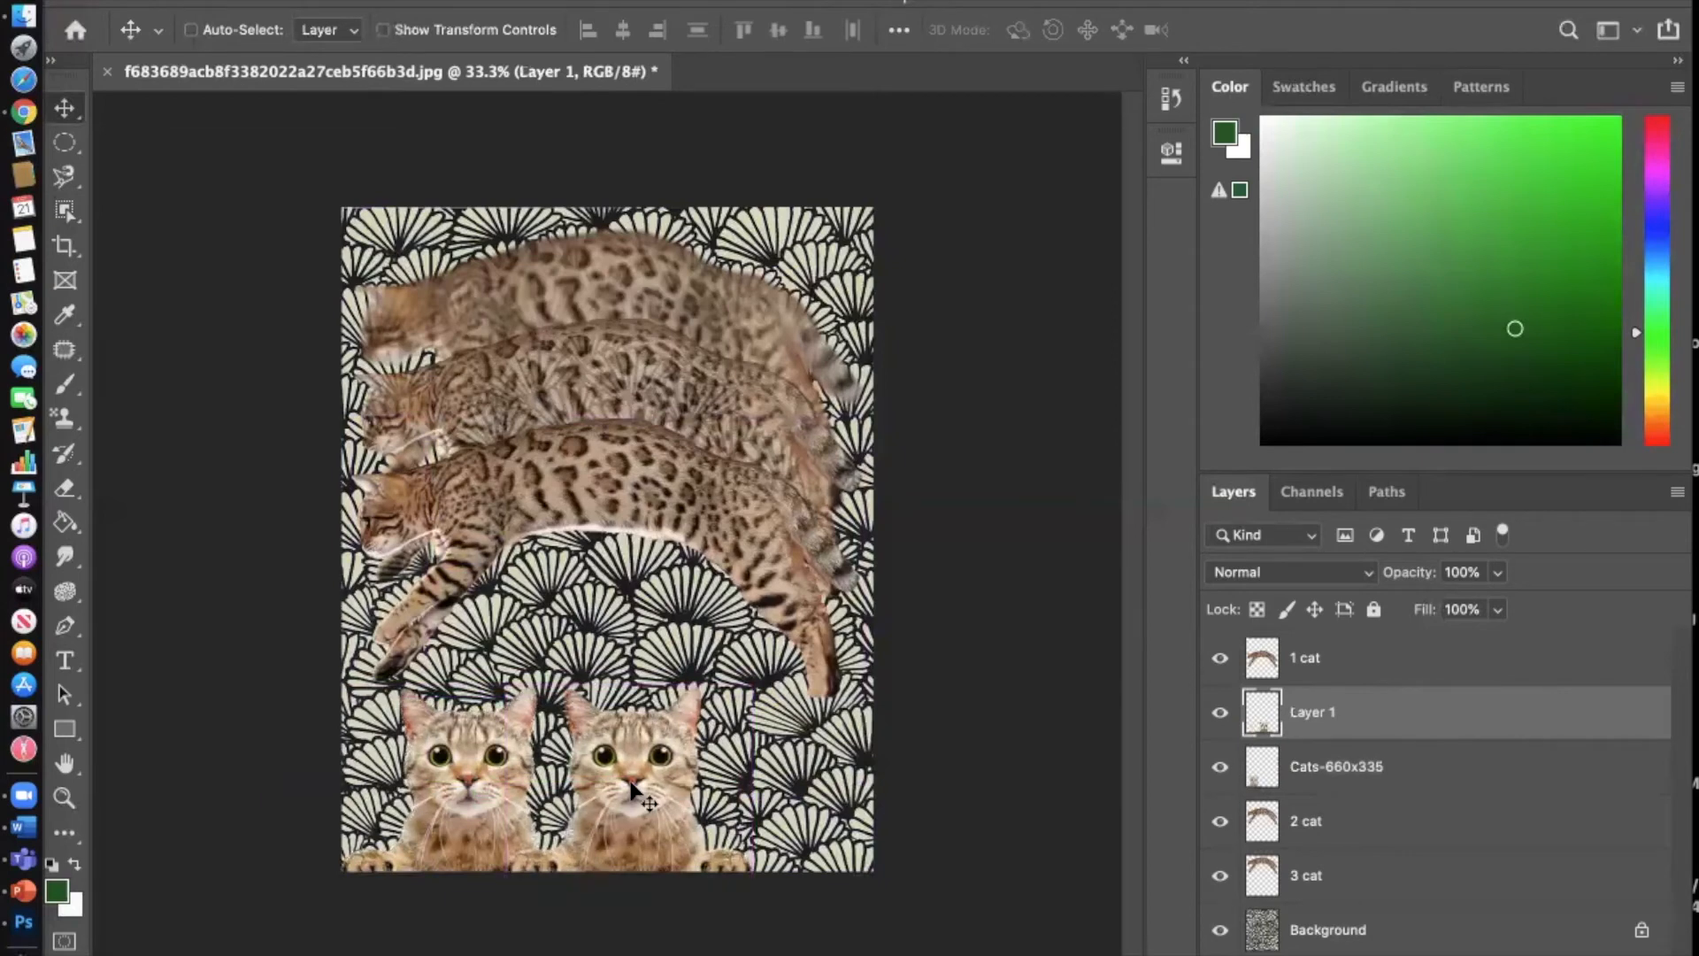
left_click_drag(632, 790, 779, 808)
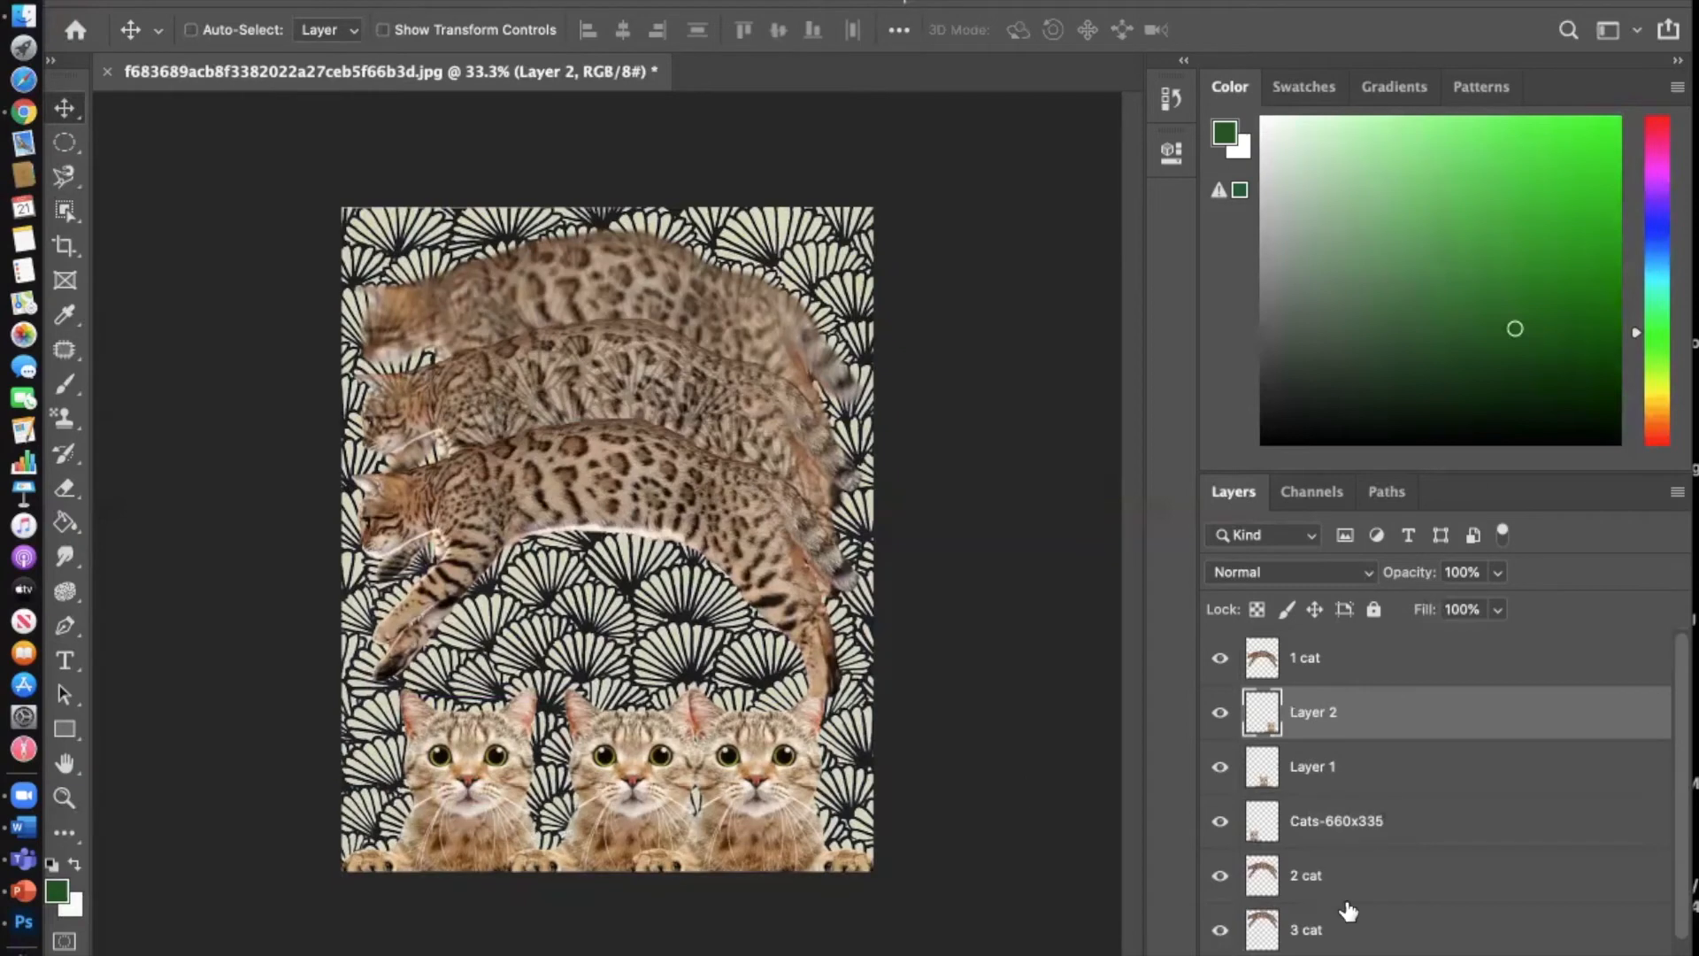
Step: Move the cat on the "1 cat" layer slightly up, away from the row of kittens
left_click(1306, 657)
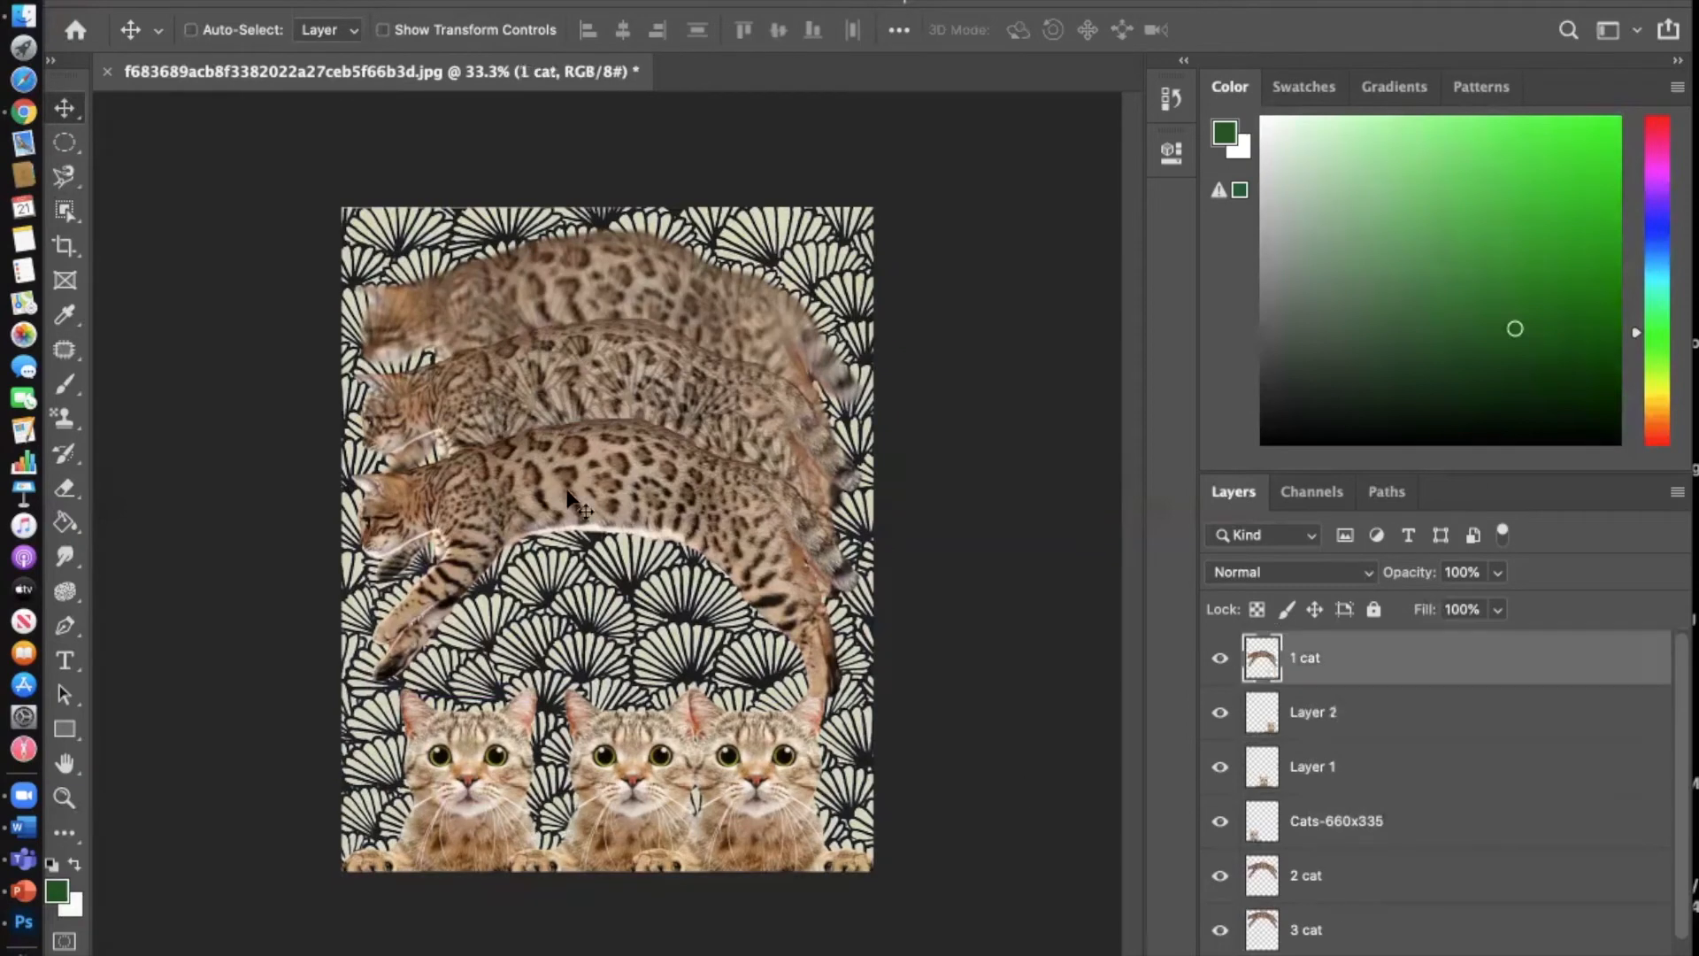
left_click_drag(593, 482, 593, 469)
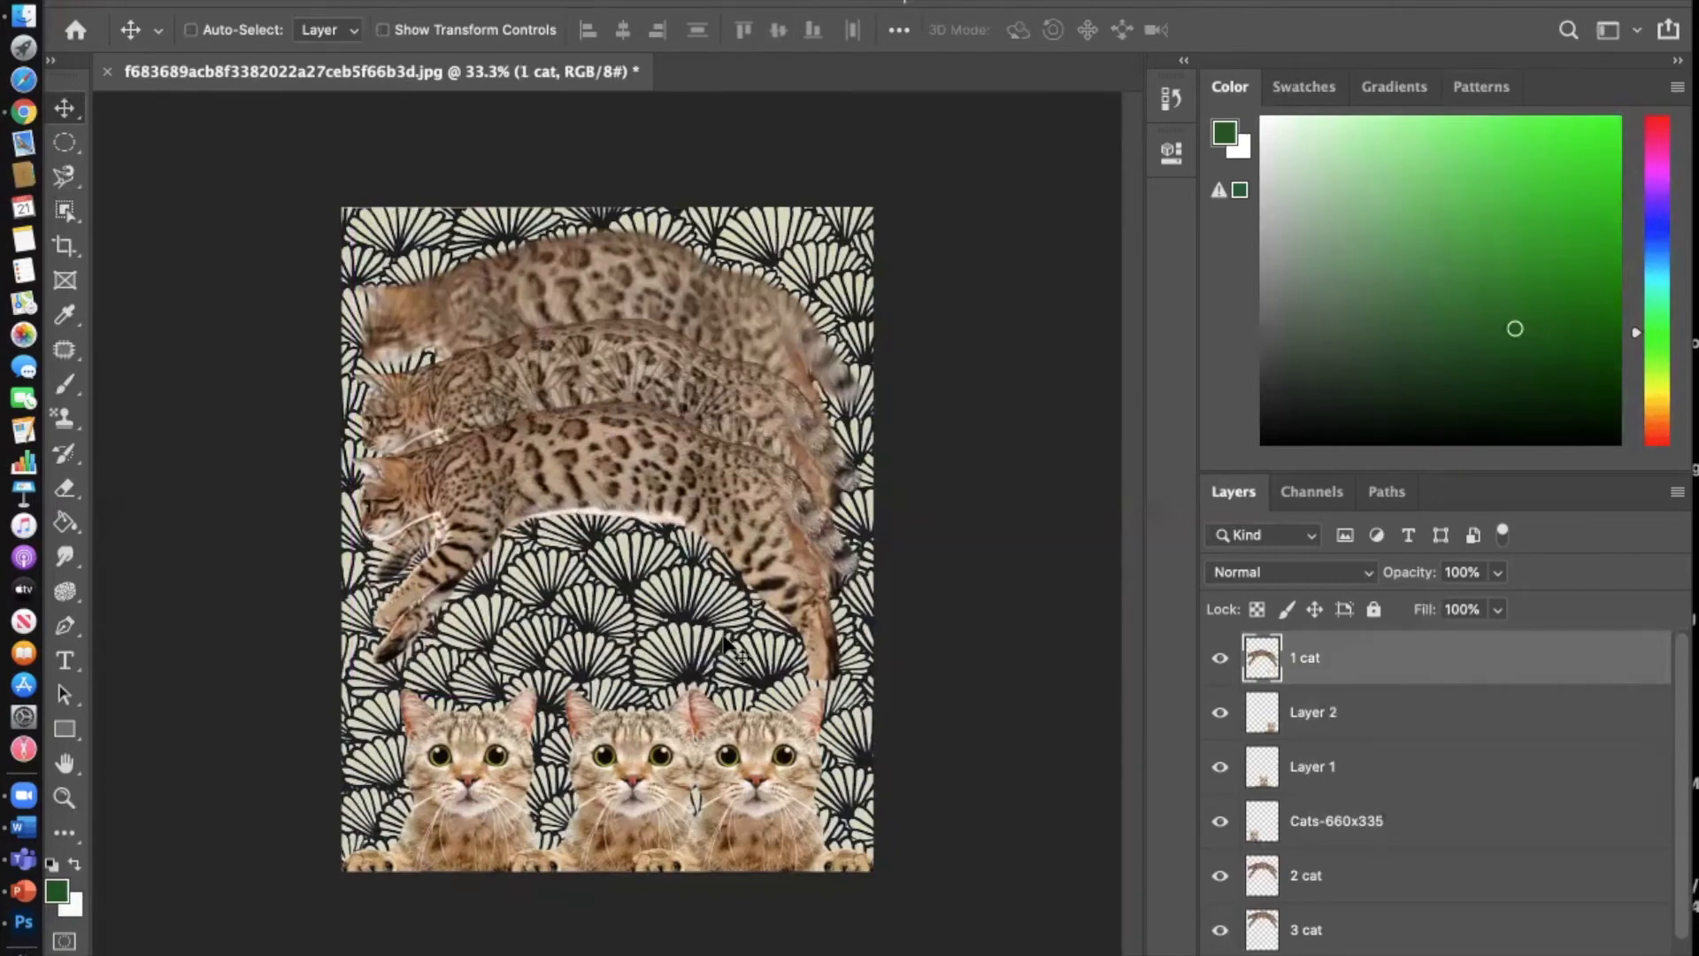
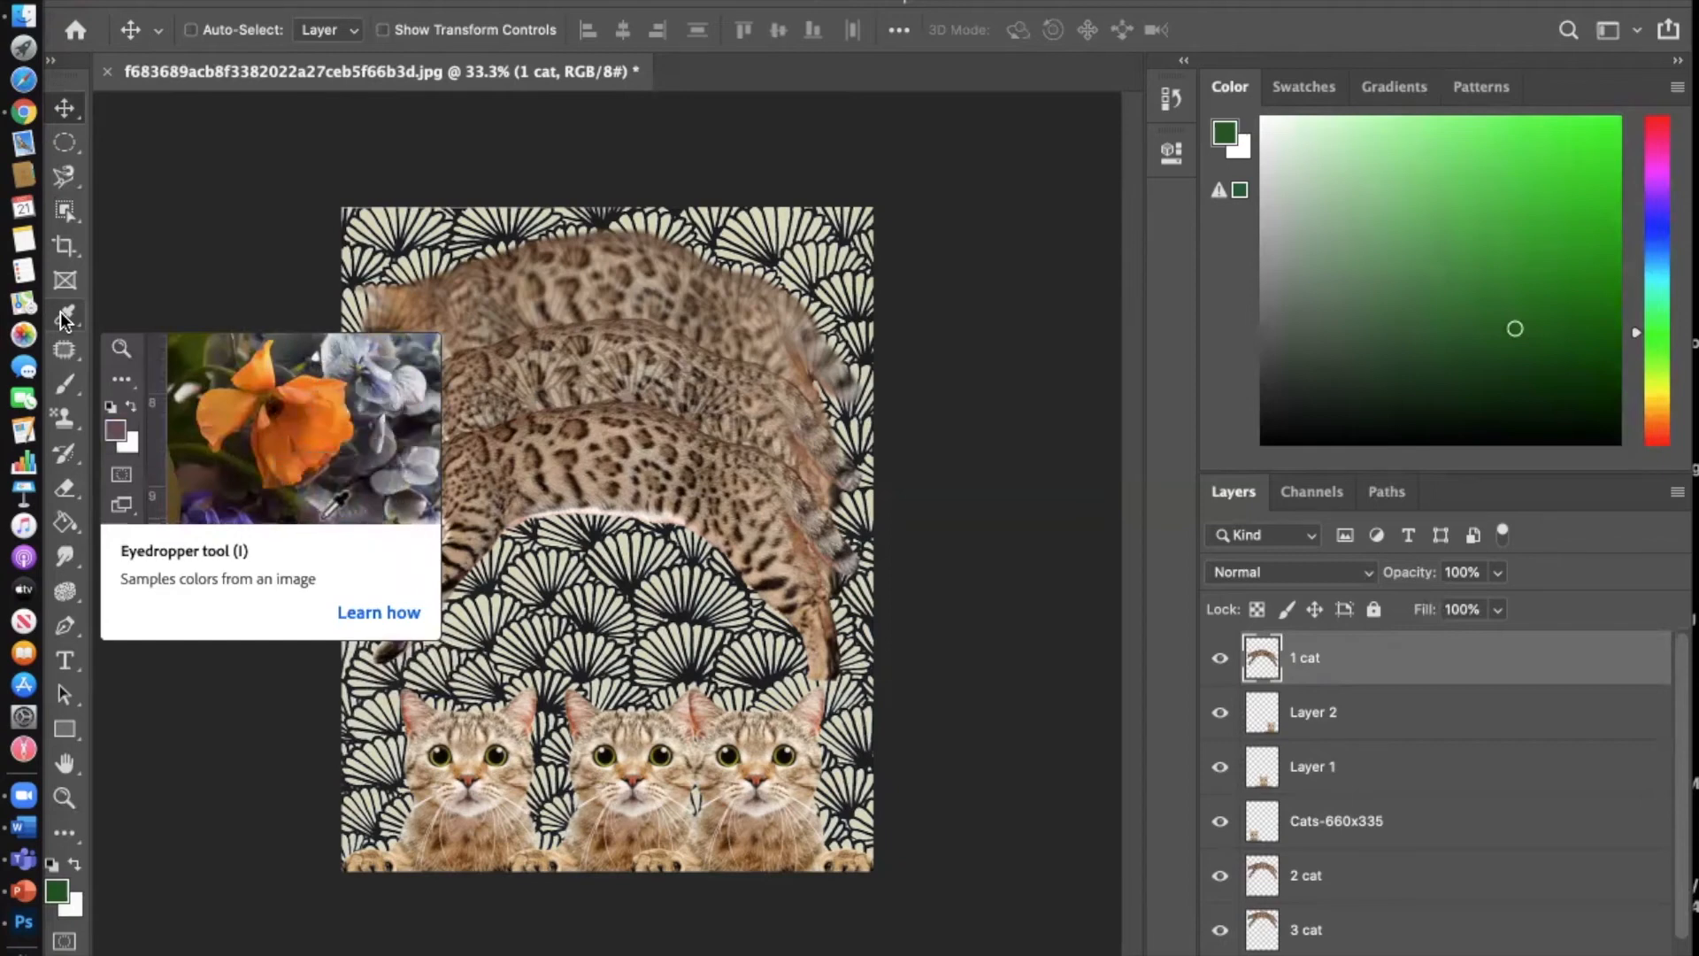
Step: Sample the dark line colour of the fan pattern on the Background layer with the Eyedropper
left_click(60, 312)
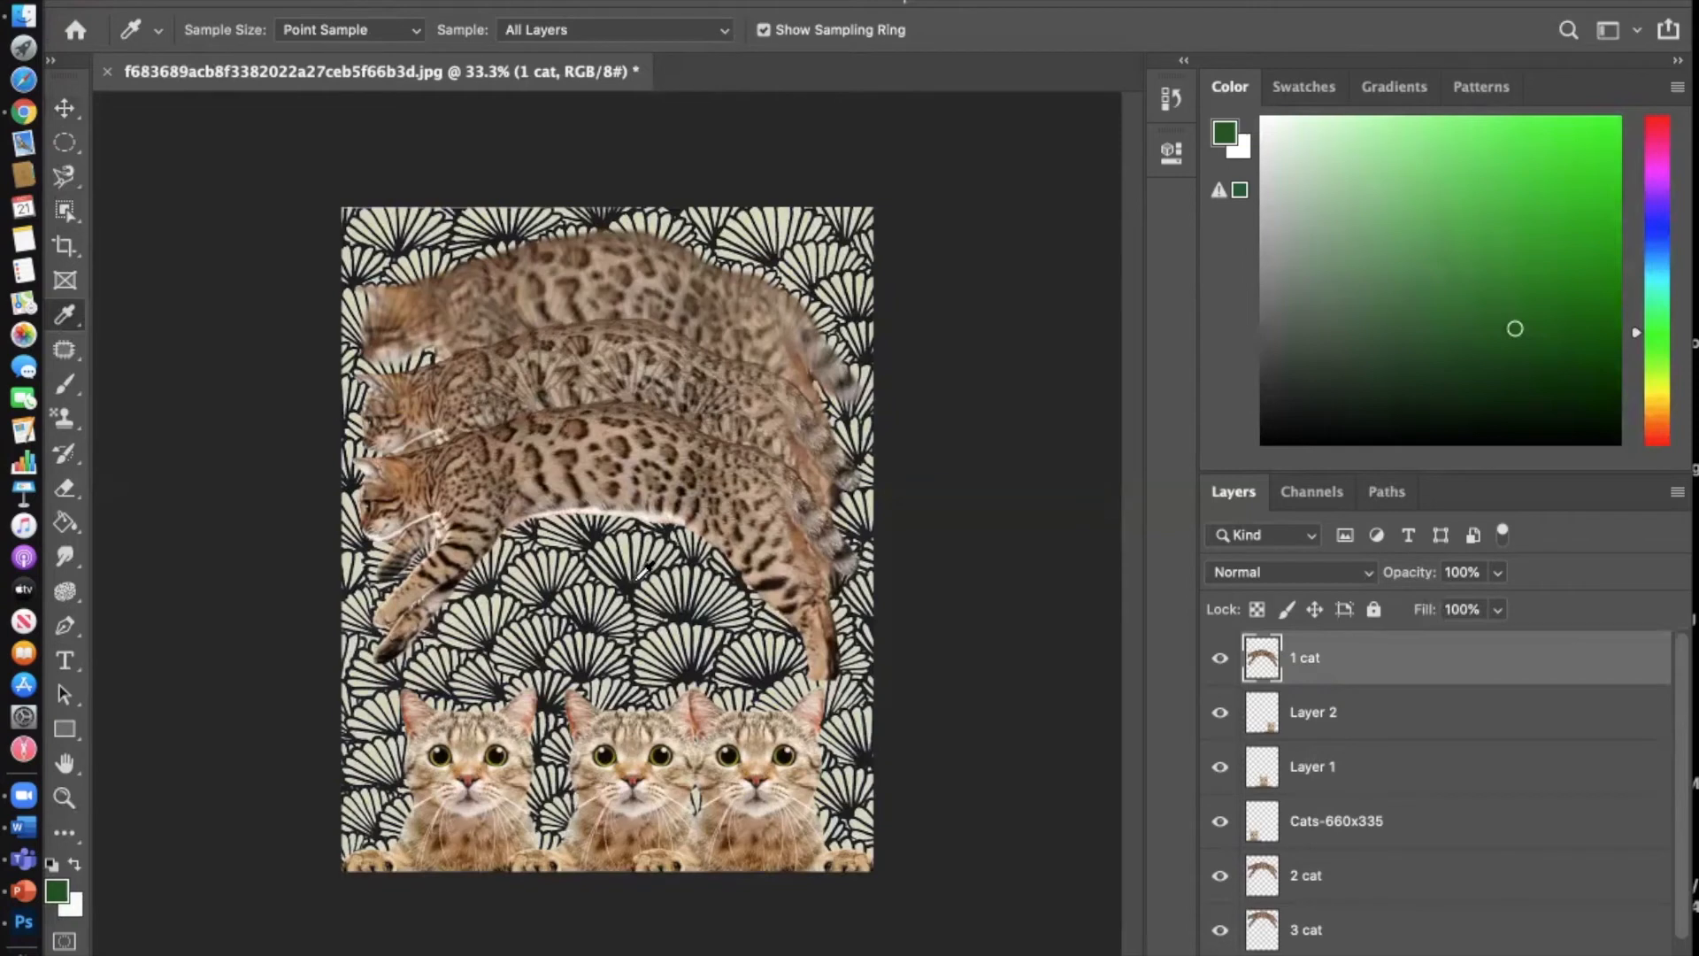
scroll(1395, 834, "down", 1)
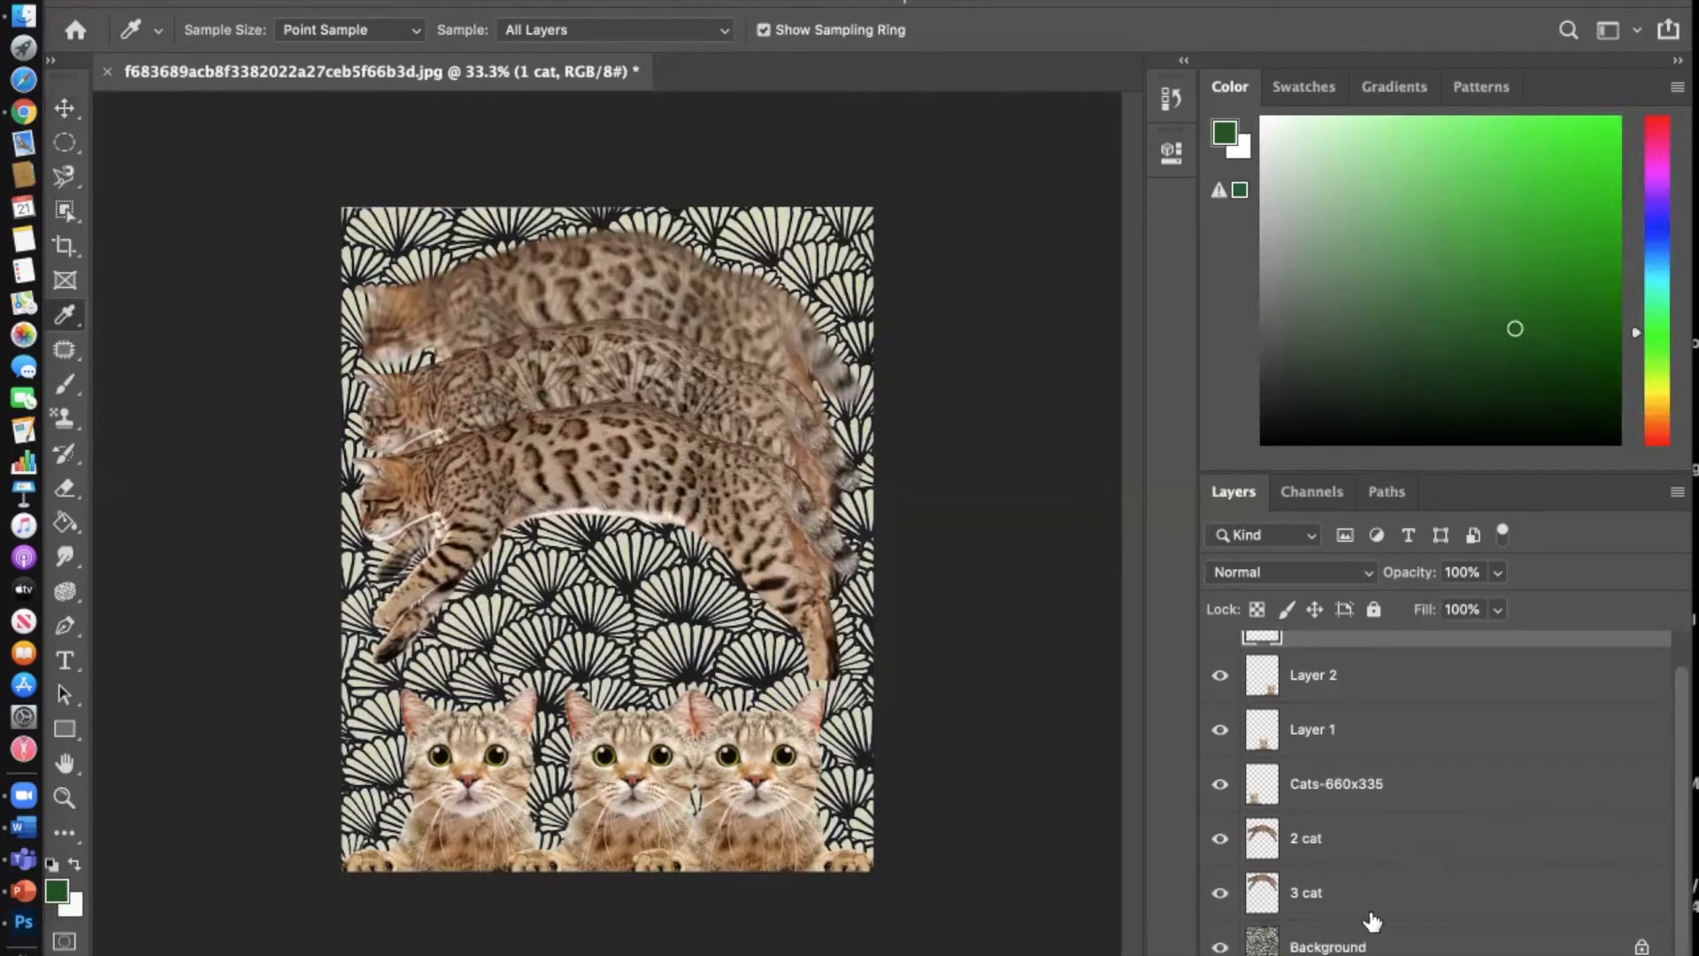
left_click(1327, 946)
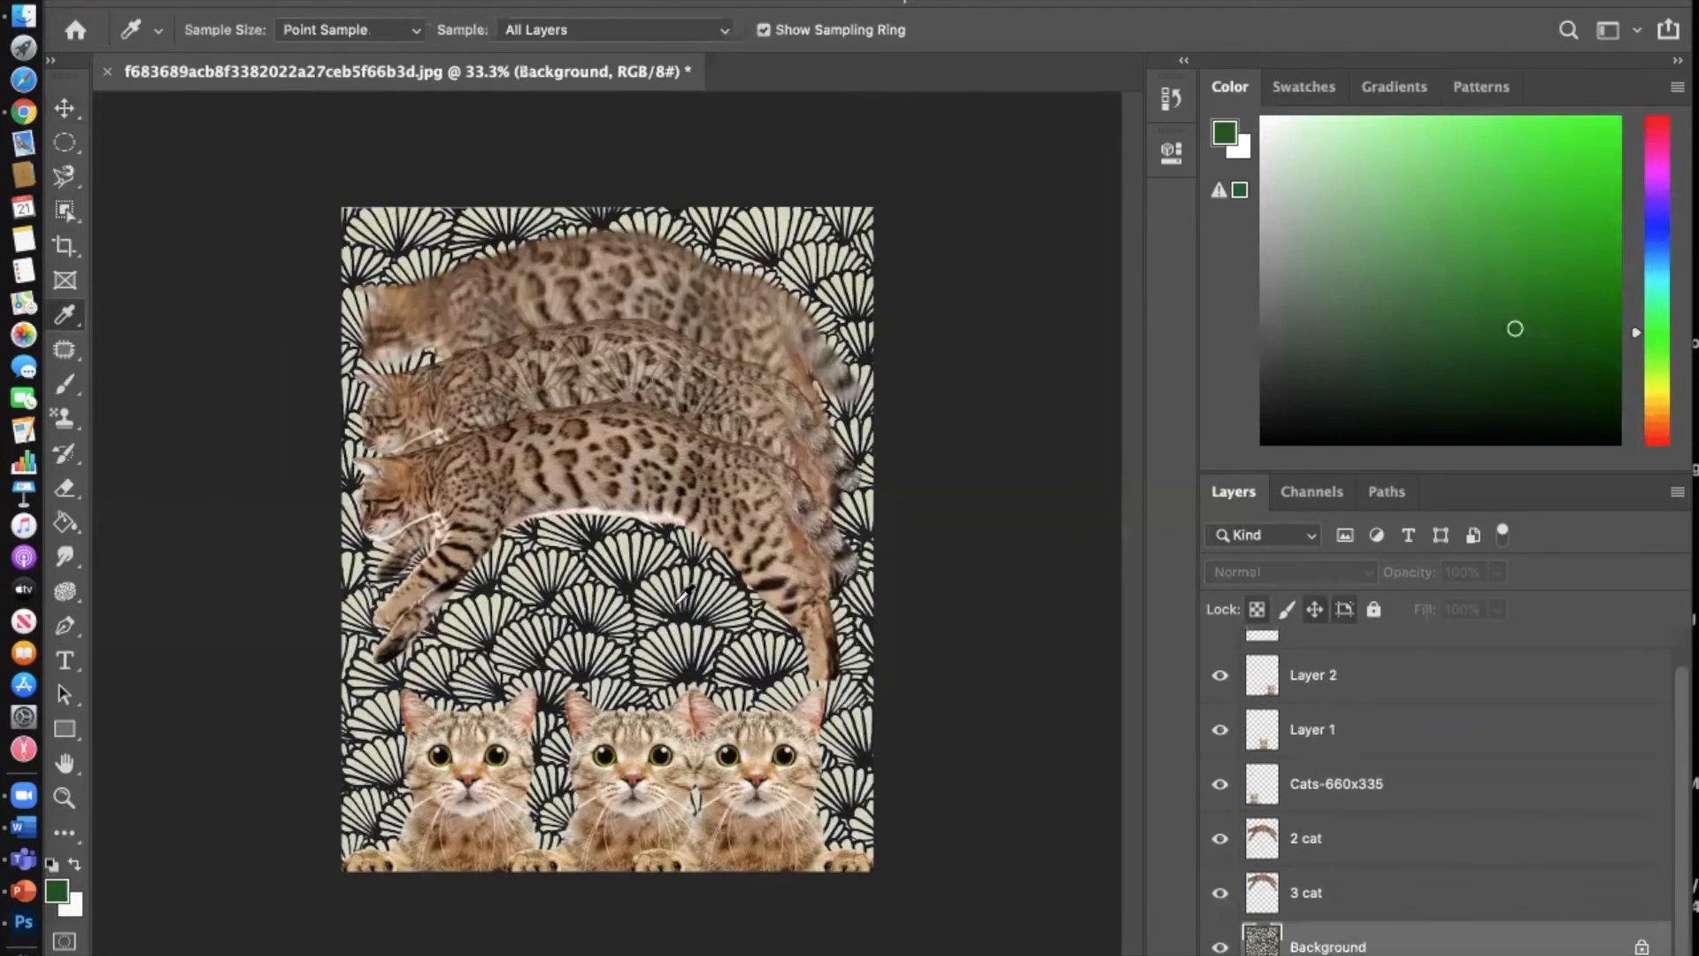
left_click(676, 600)
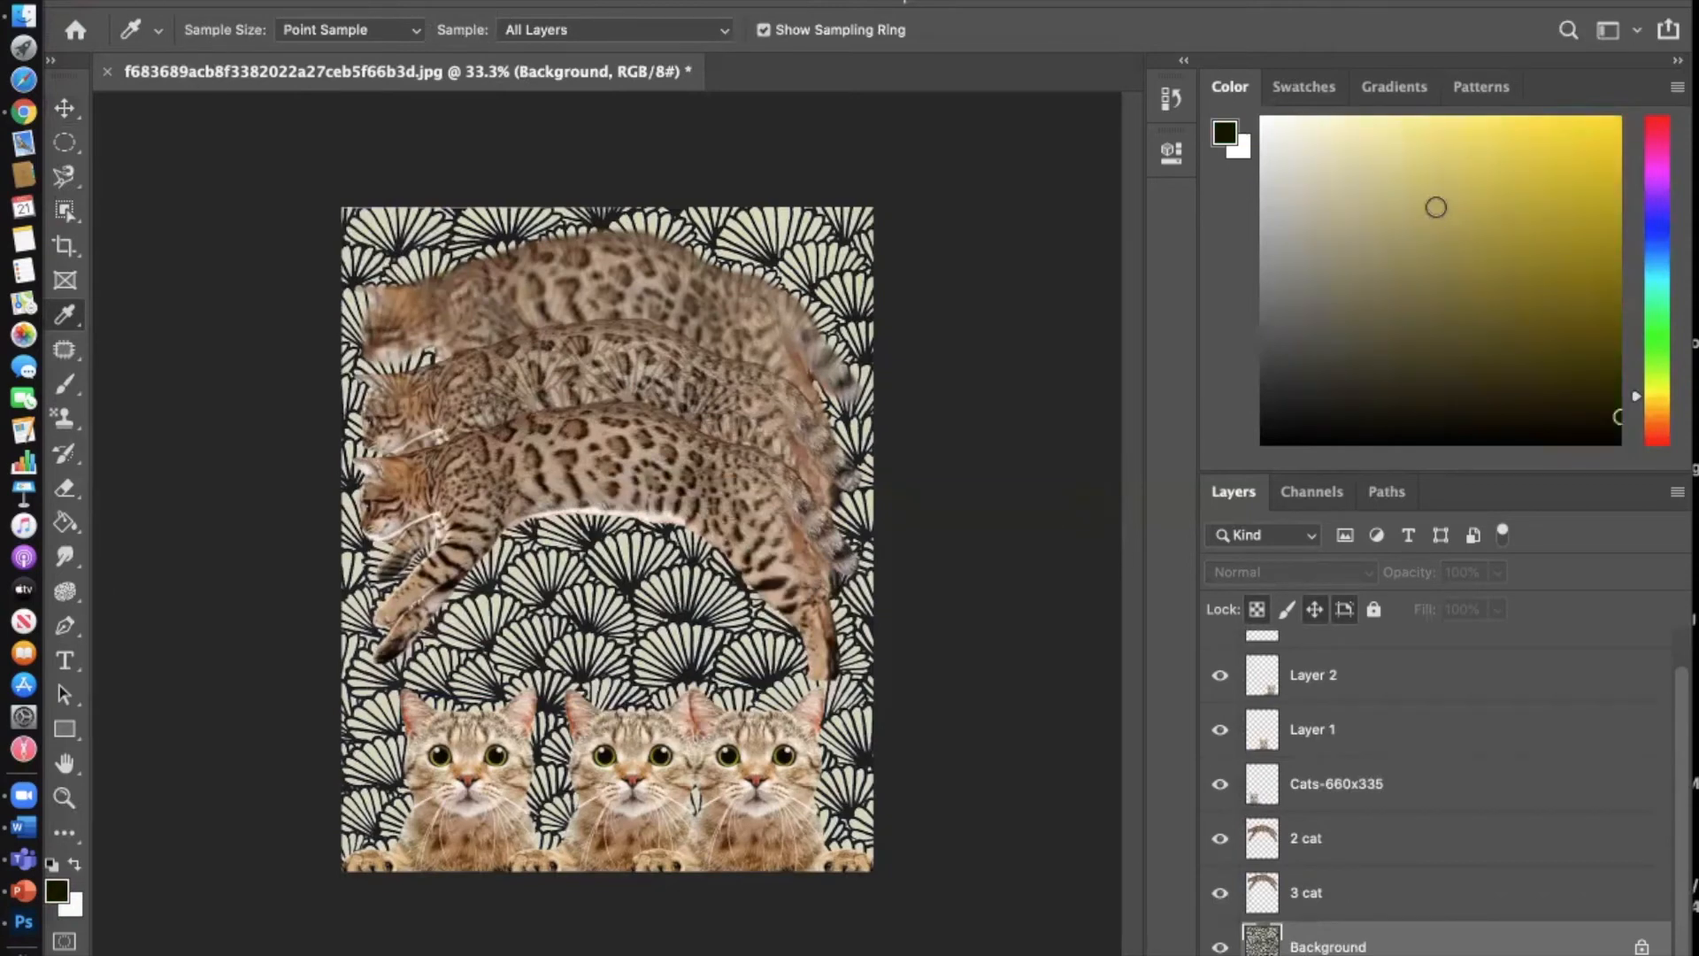
Step: Fill the dark lines of the Background pattern with mustard yellow using the Paint Bucket, and set the foreground colour to a dark olive
left_click(67, 523)
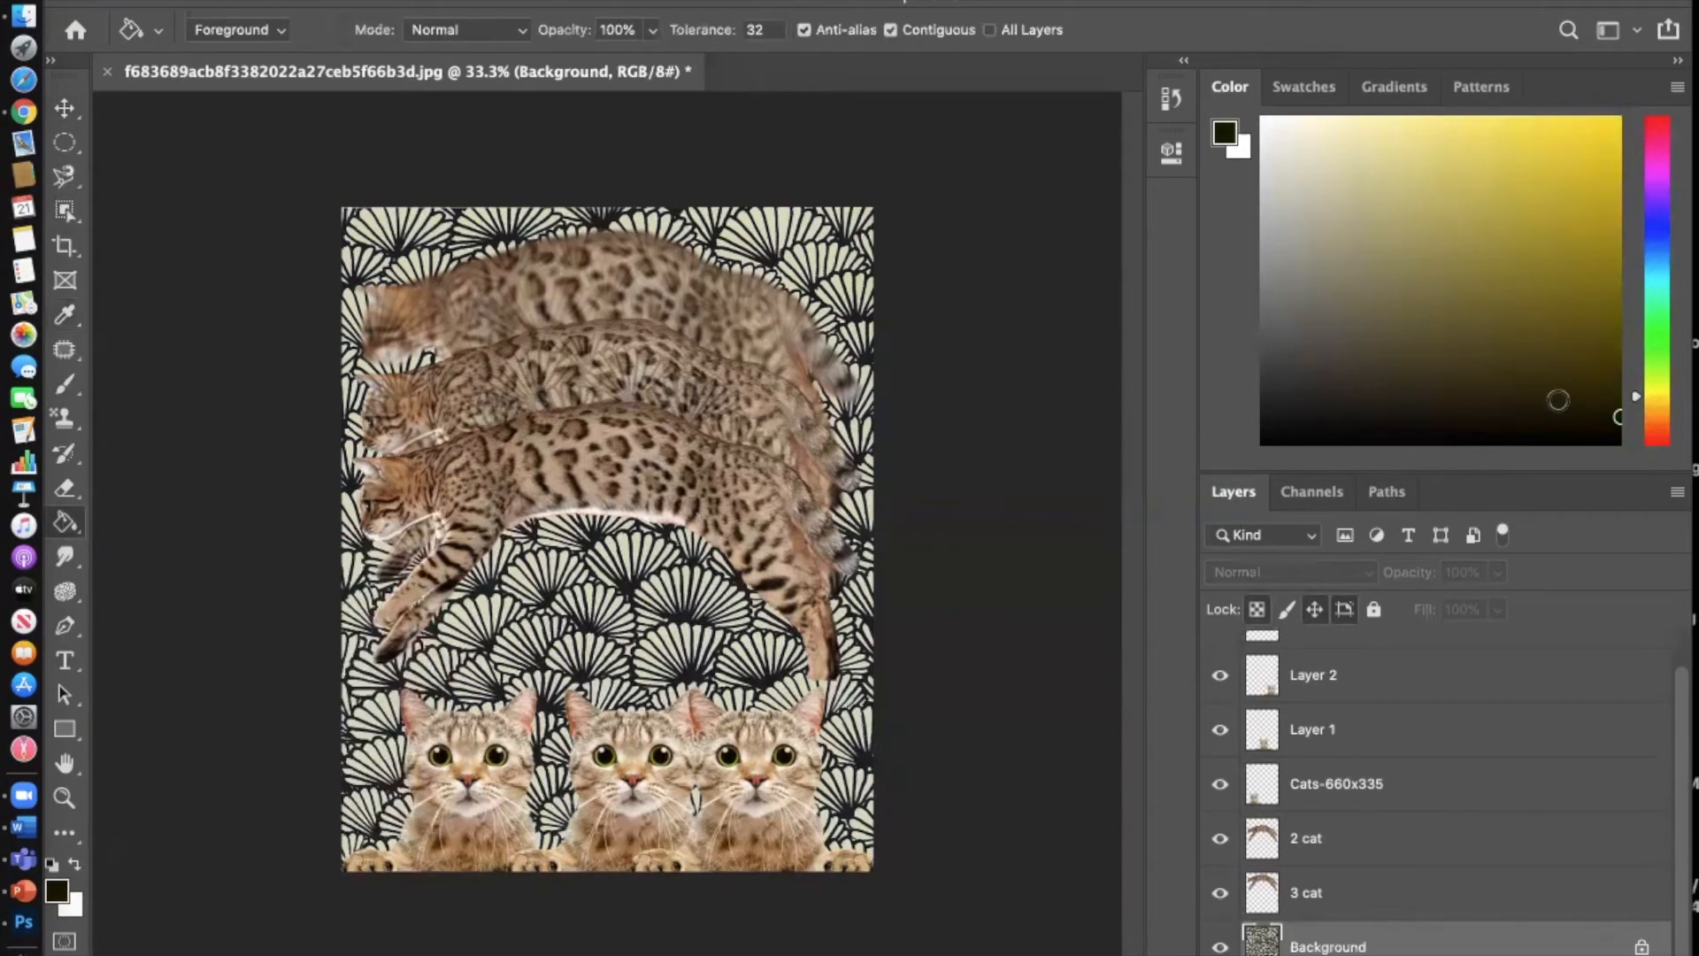
left_click(1615, 417)
mouse_move(1528, 251)
left_mouse_down()
mouse_move(1547, 194)
mouse_move(1523, 260)
mouse_move(1504, 225)
mouse_move(1522, 201)
mouse_move(1516, 333)
mouse_move(1515, 310)
mouse_move(1560, 305)
mouse_move(1574, 171)
mouse_move(1570, 200)
left_mouse_up()
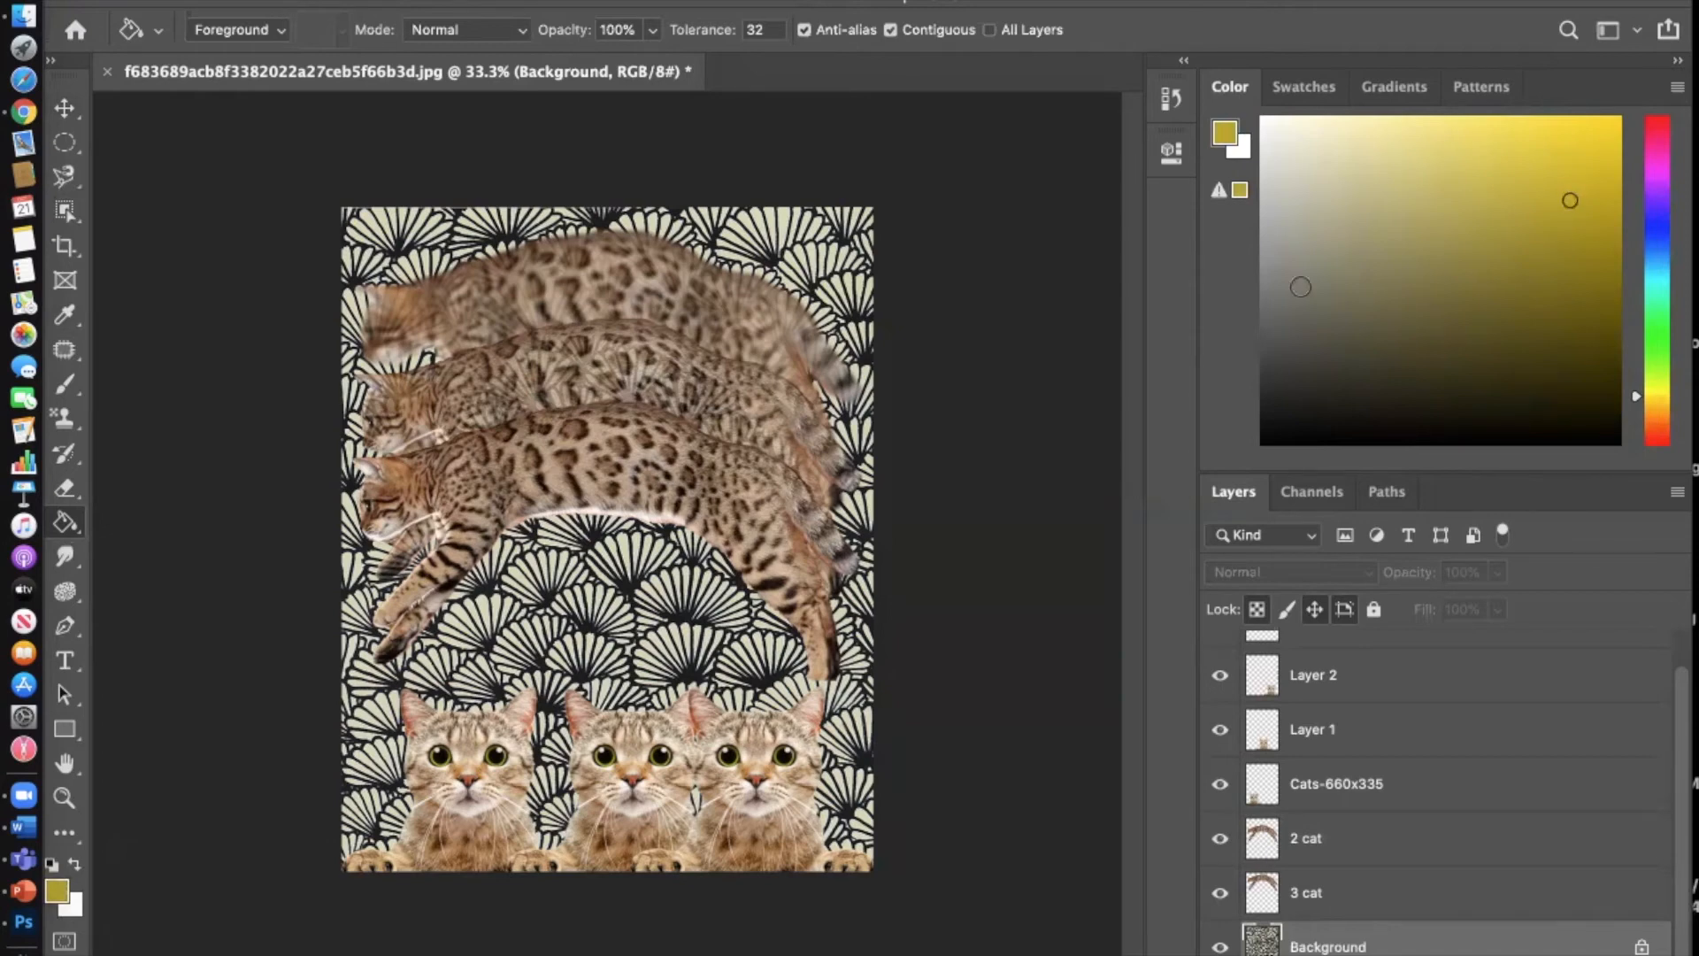
left_click(606, 599)
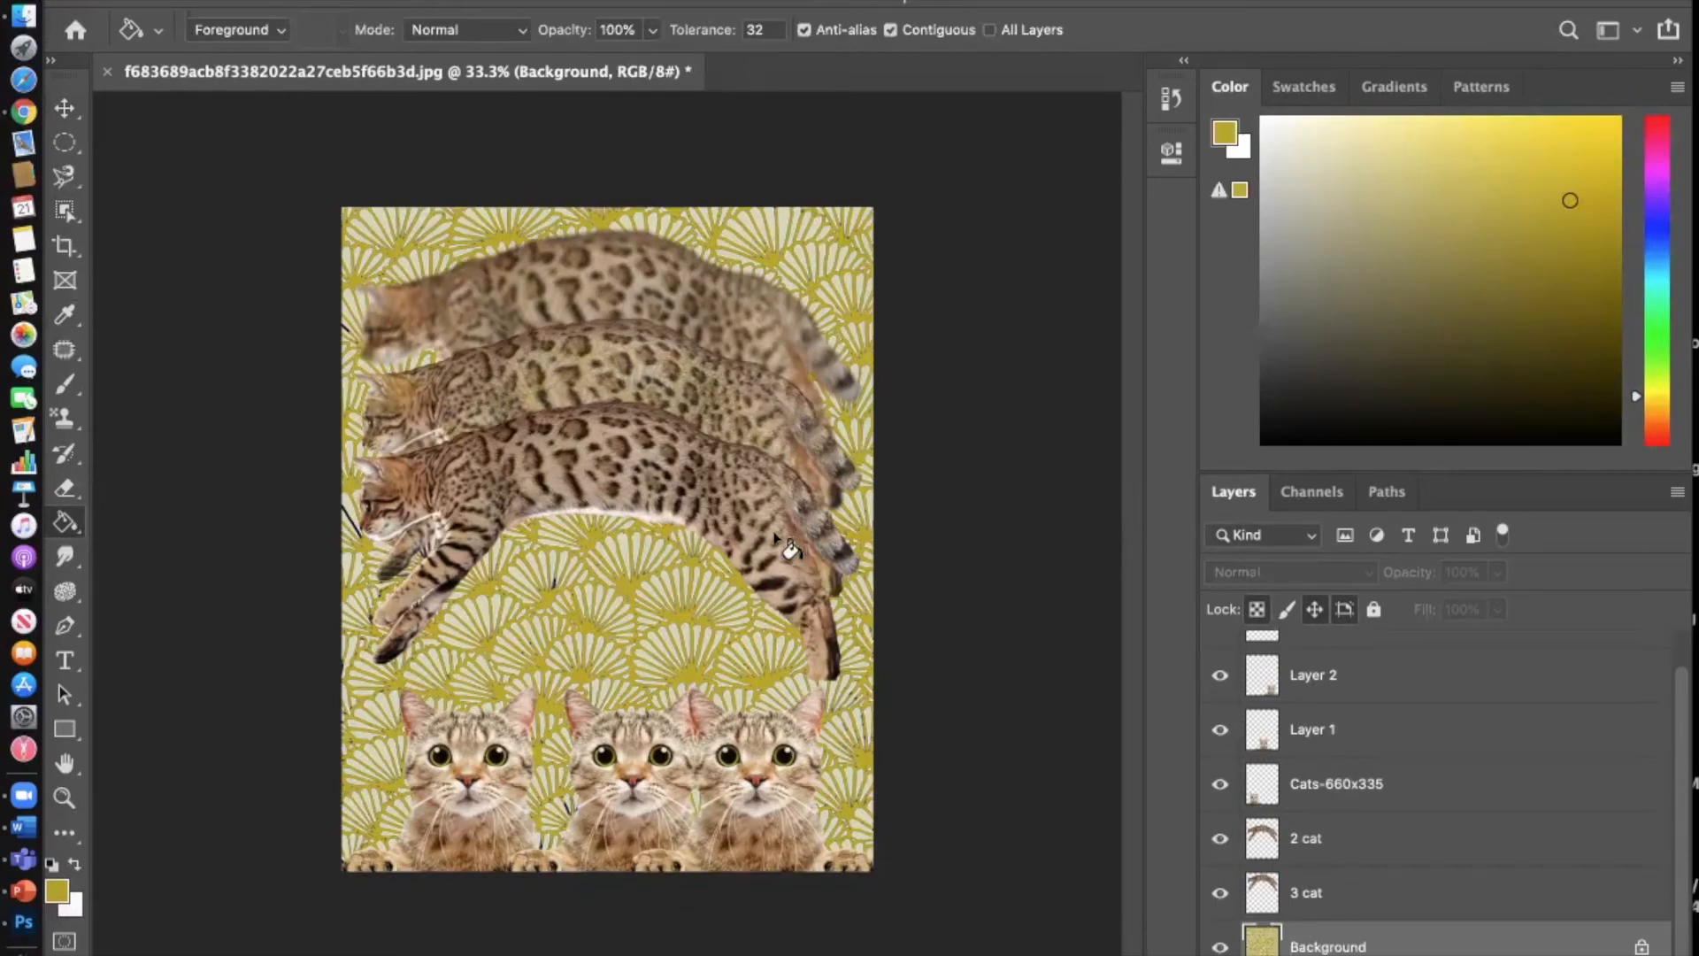
mouse_move(1593, 285)
left_mouse_down()
mouse_move(1580, 432)
mouse_move(1582, 370)
mouse_move(1604, 382)
left_mouse_up()
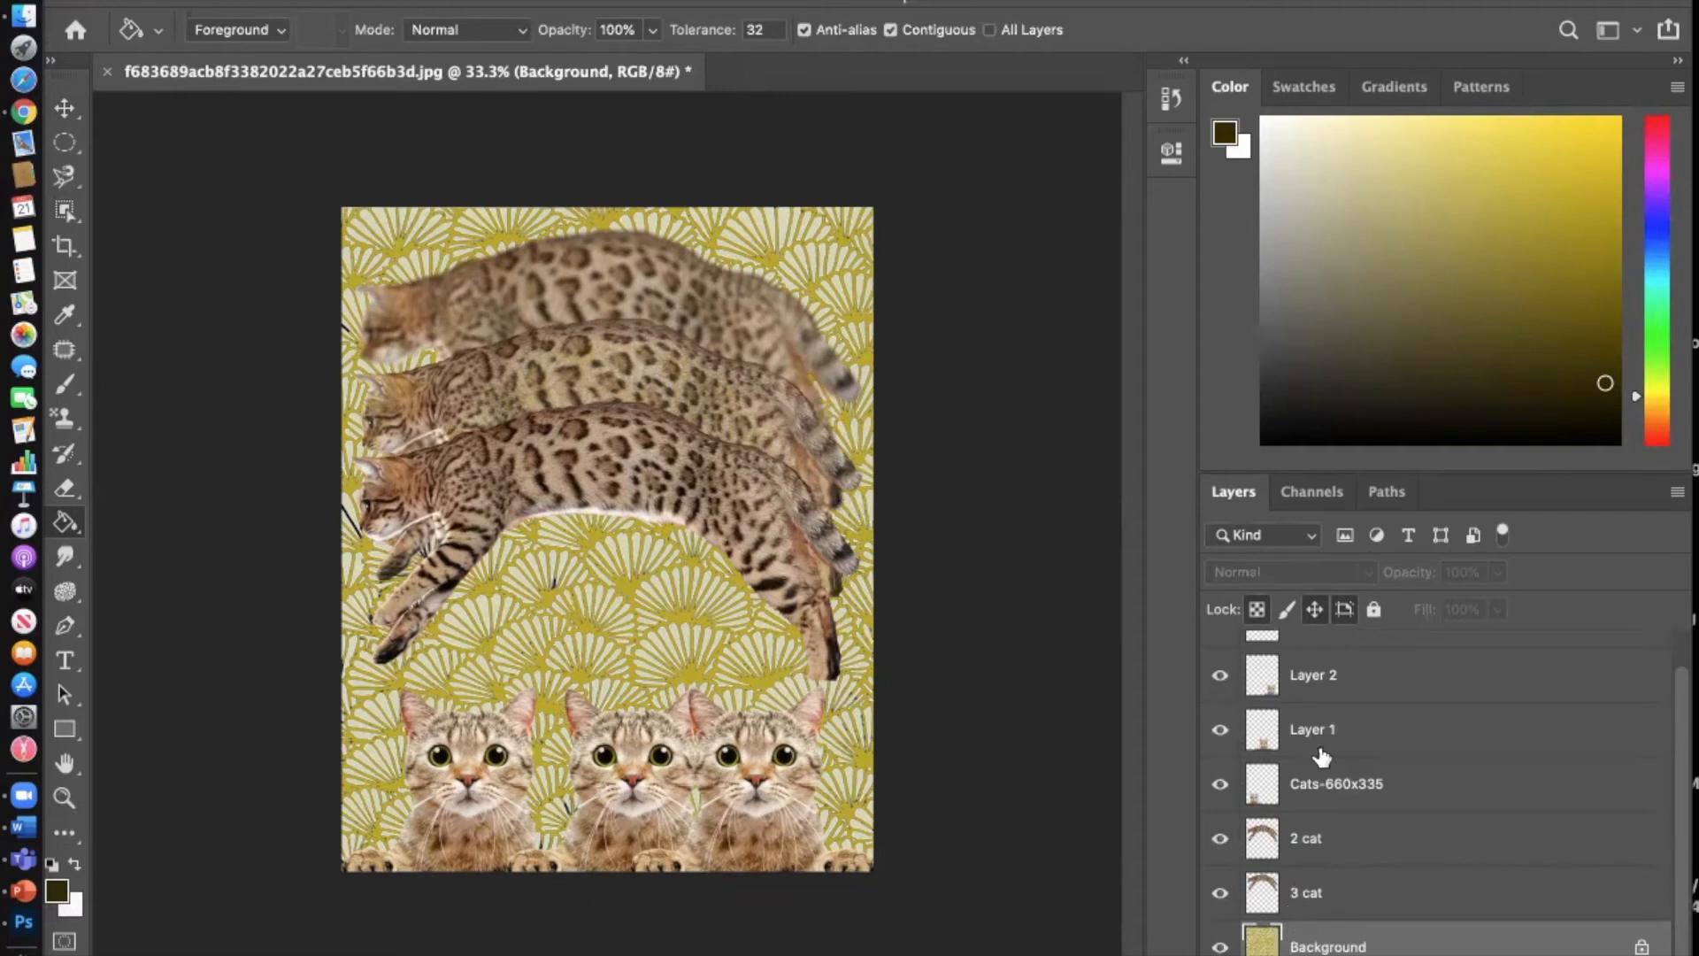
Step: Apply Brightness/Contrast to the "1 cat" layer with brightness 64 and contrast 80
scroll(1323, 757, "up", 1)
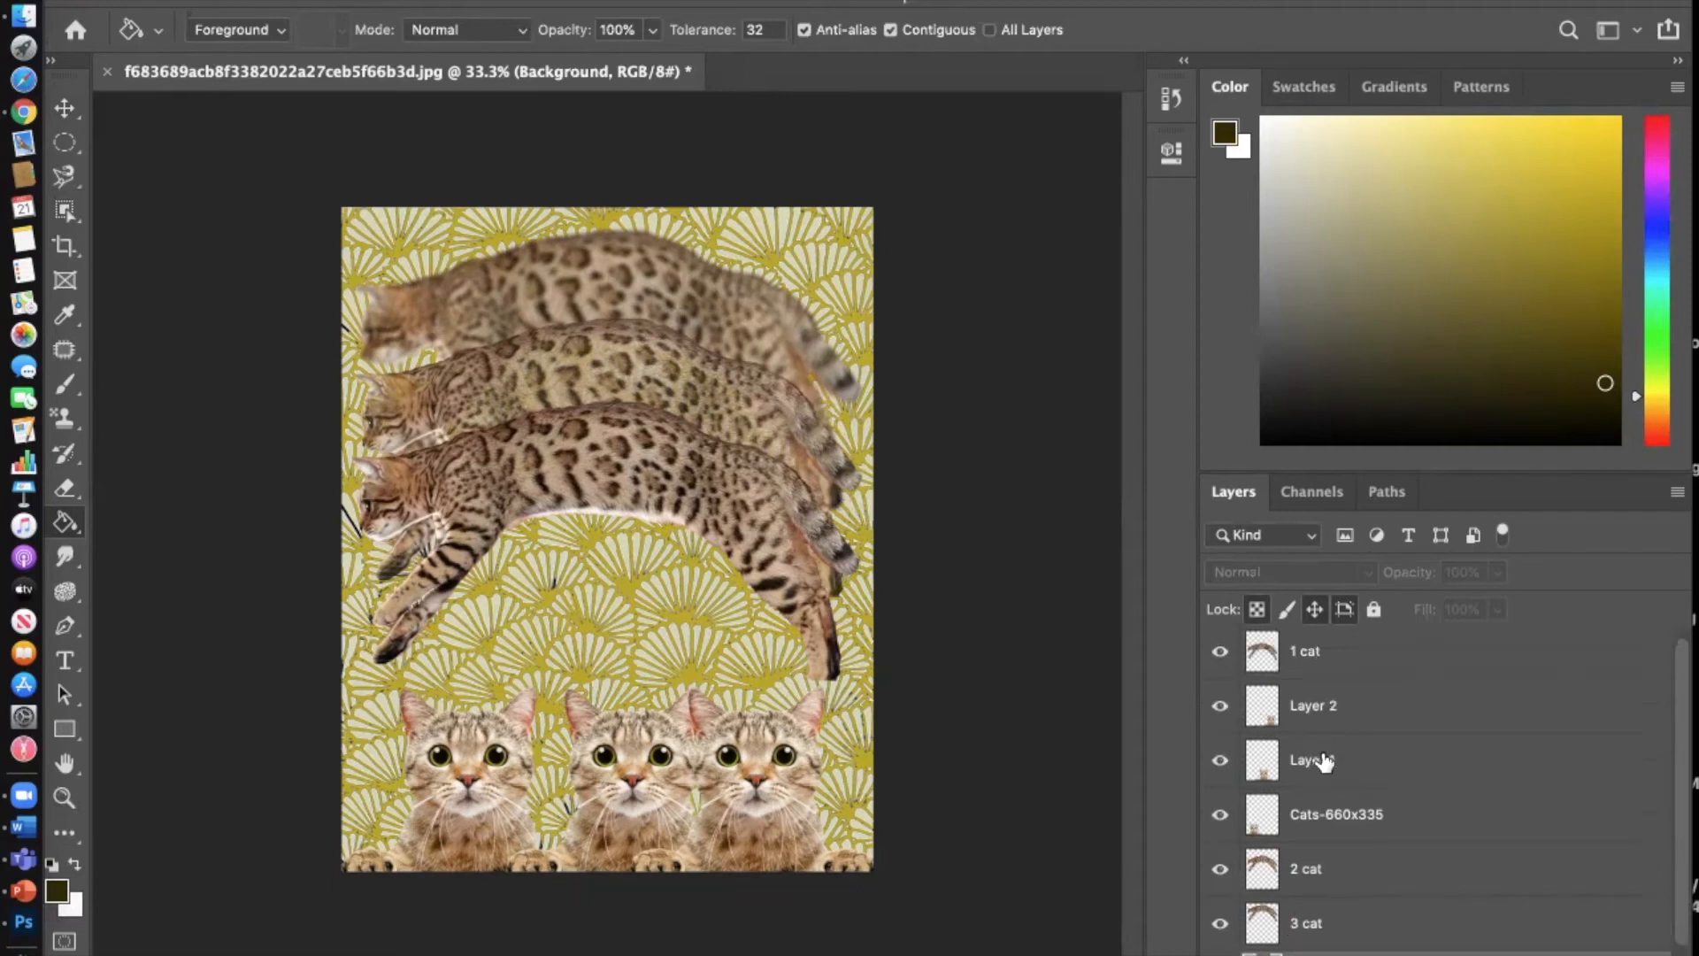
left_click(1306, 657)
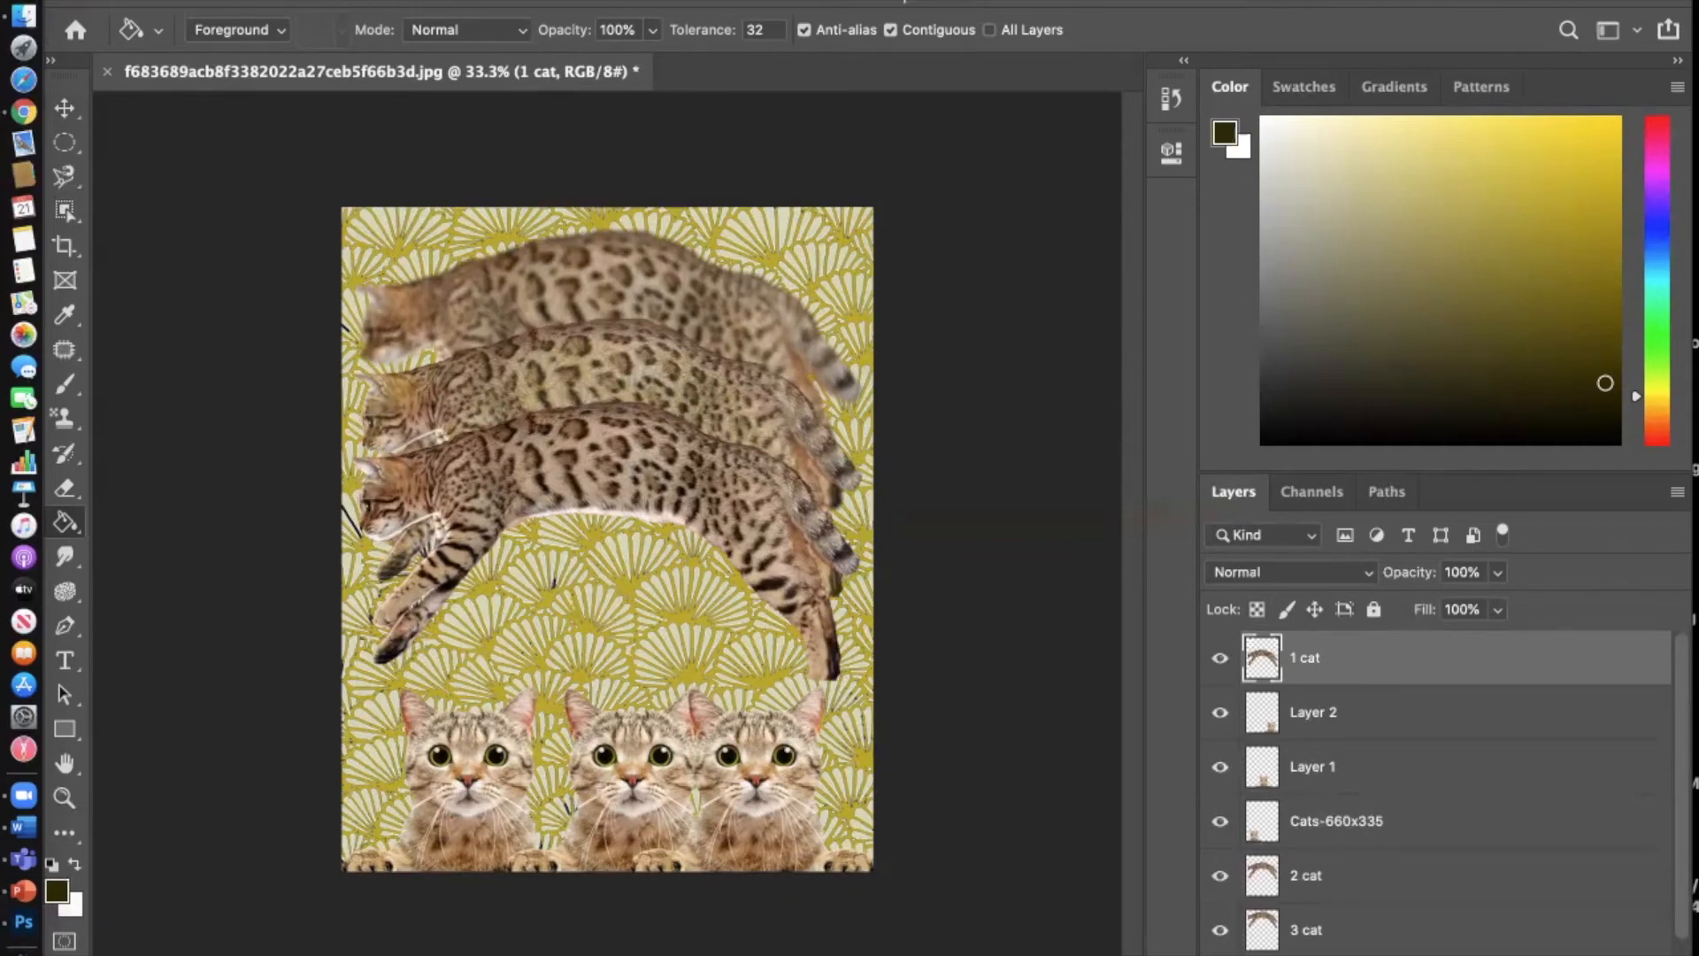
left_click(331, 3)
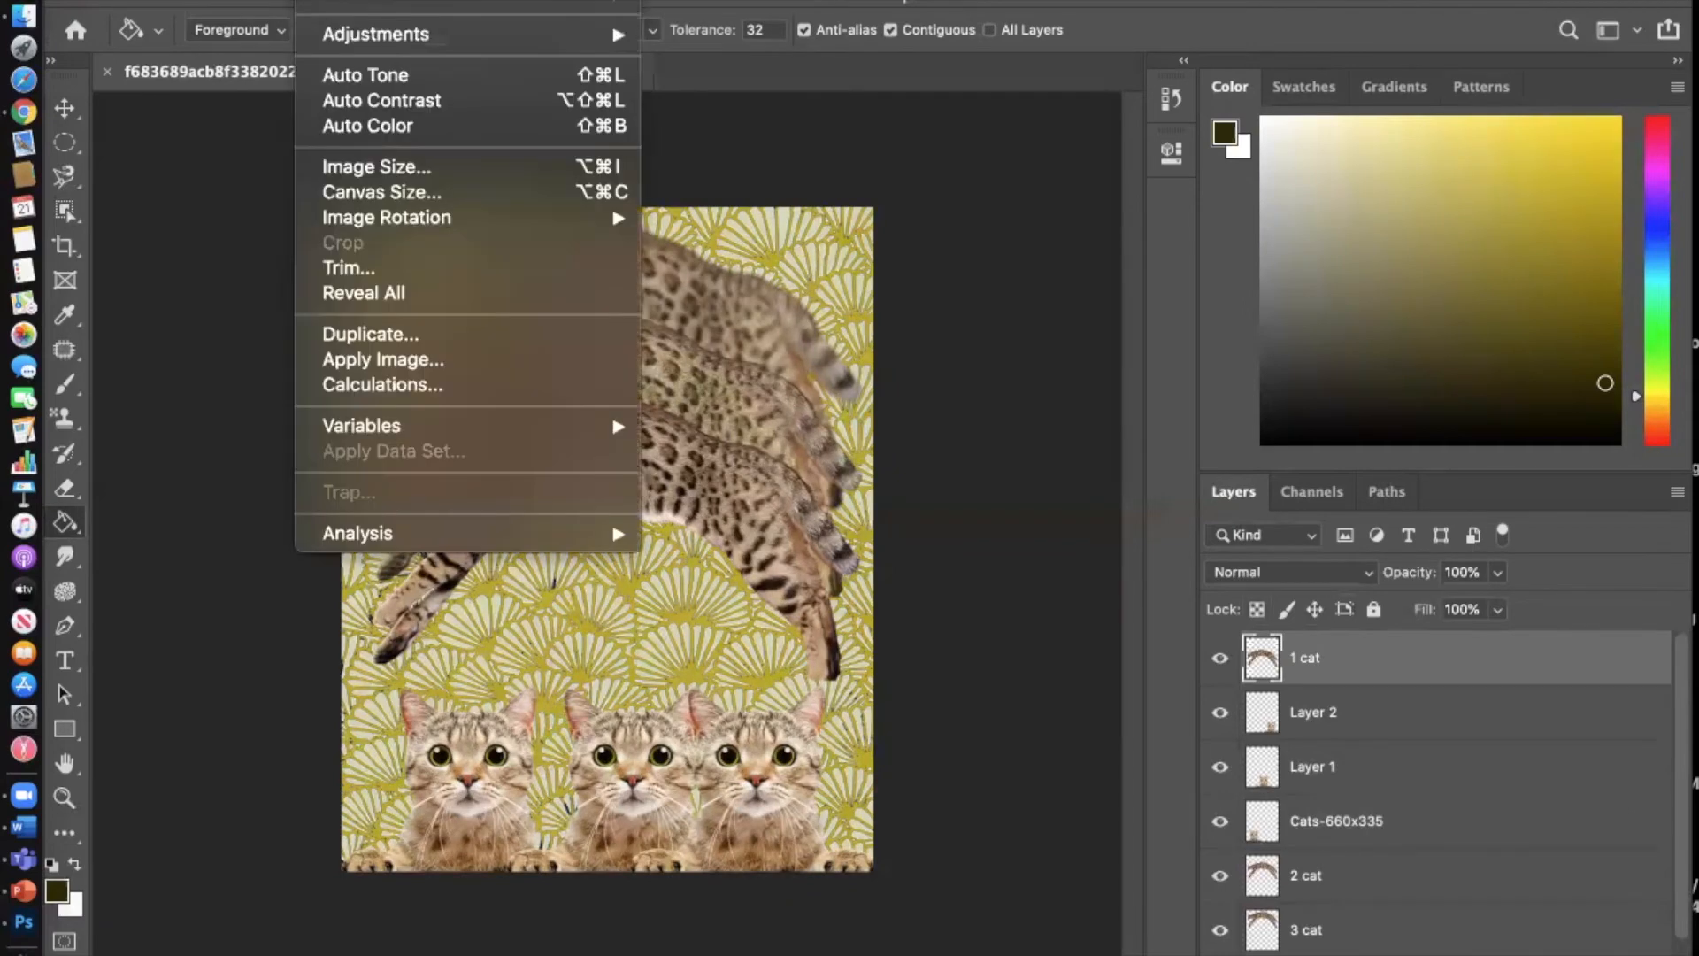
mouse_move(358, 36)
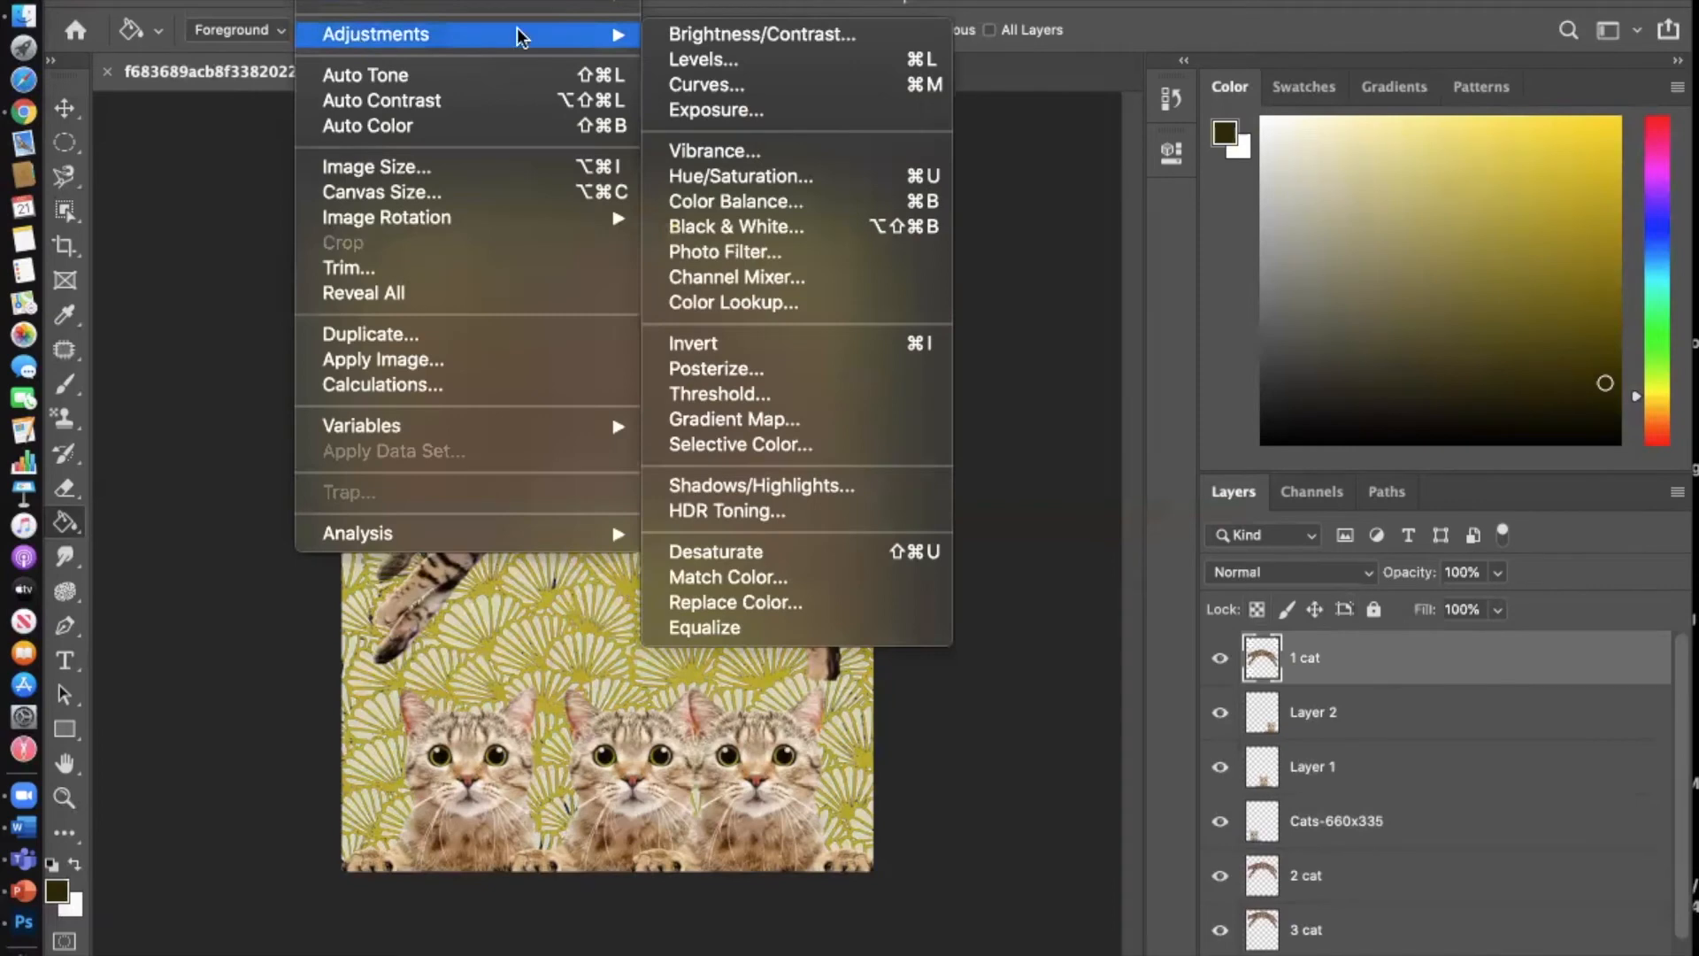
left_click(736, 35)
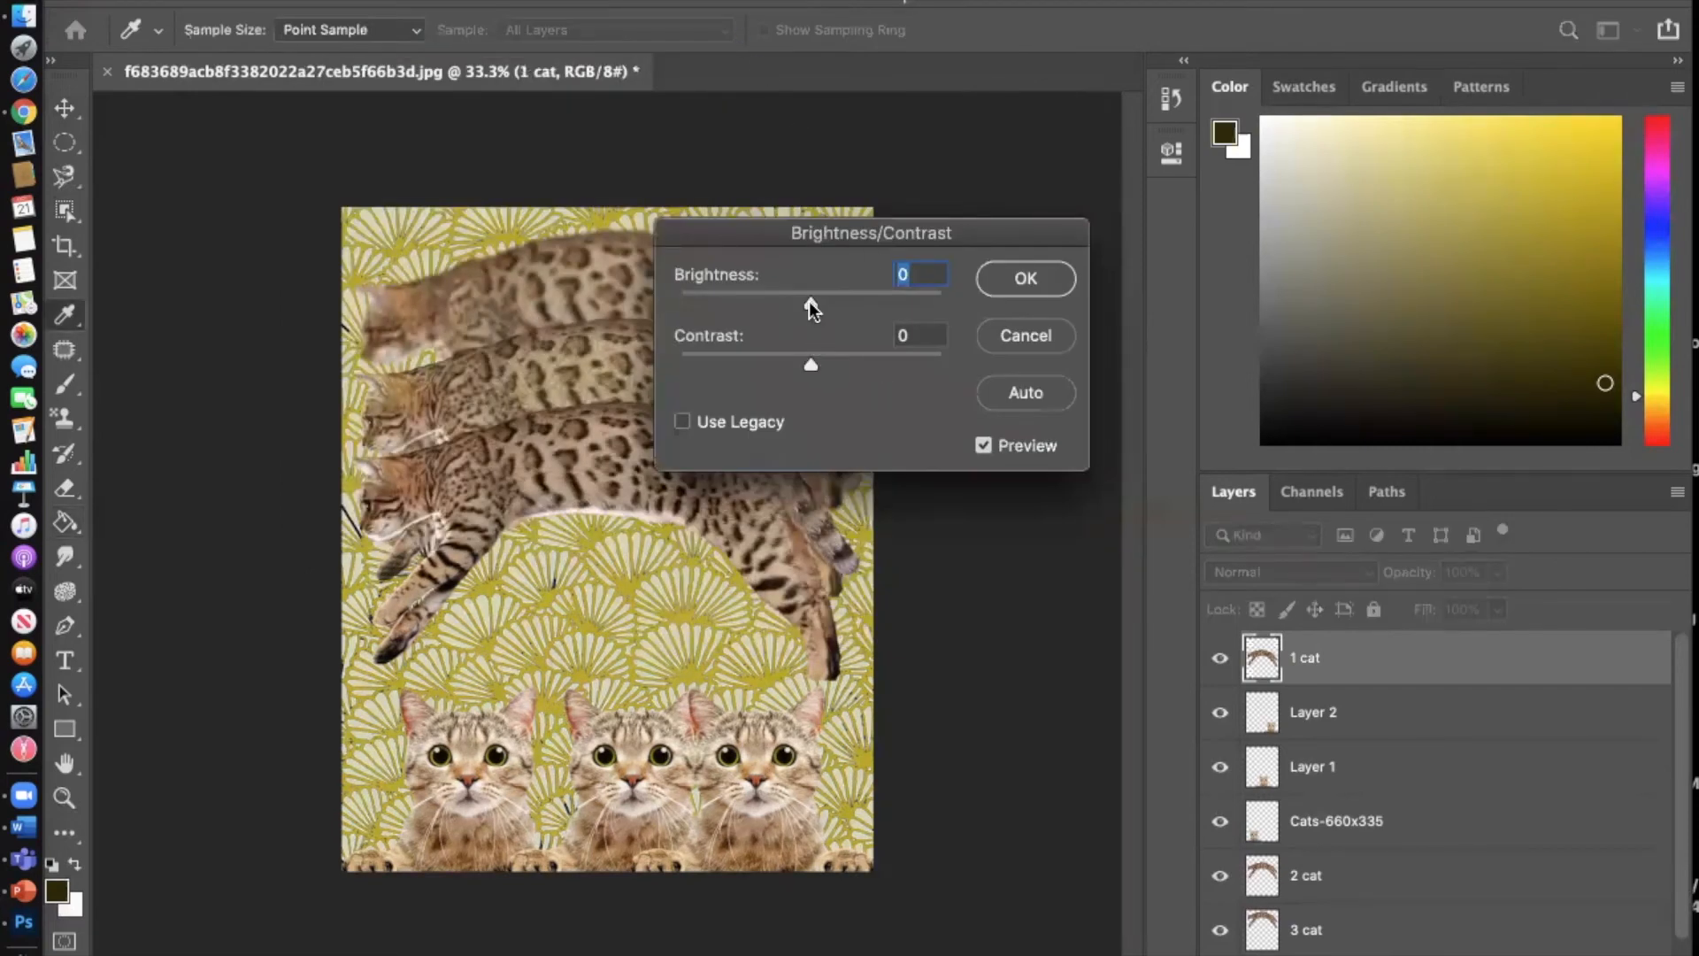
left_click_drag(813, 304, 944, 304)
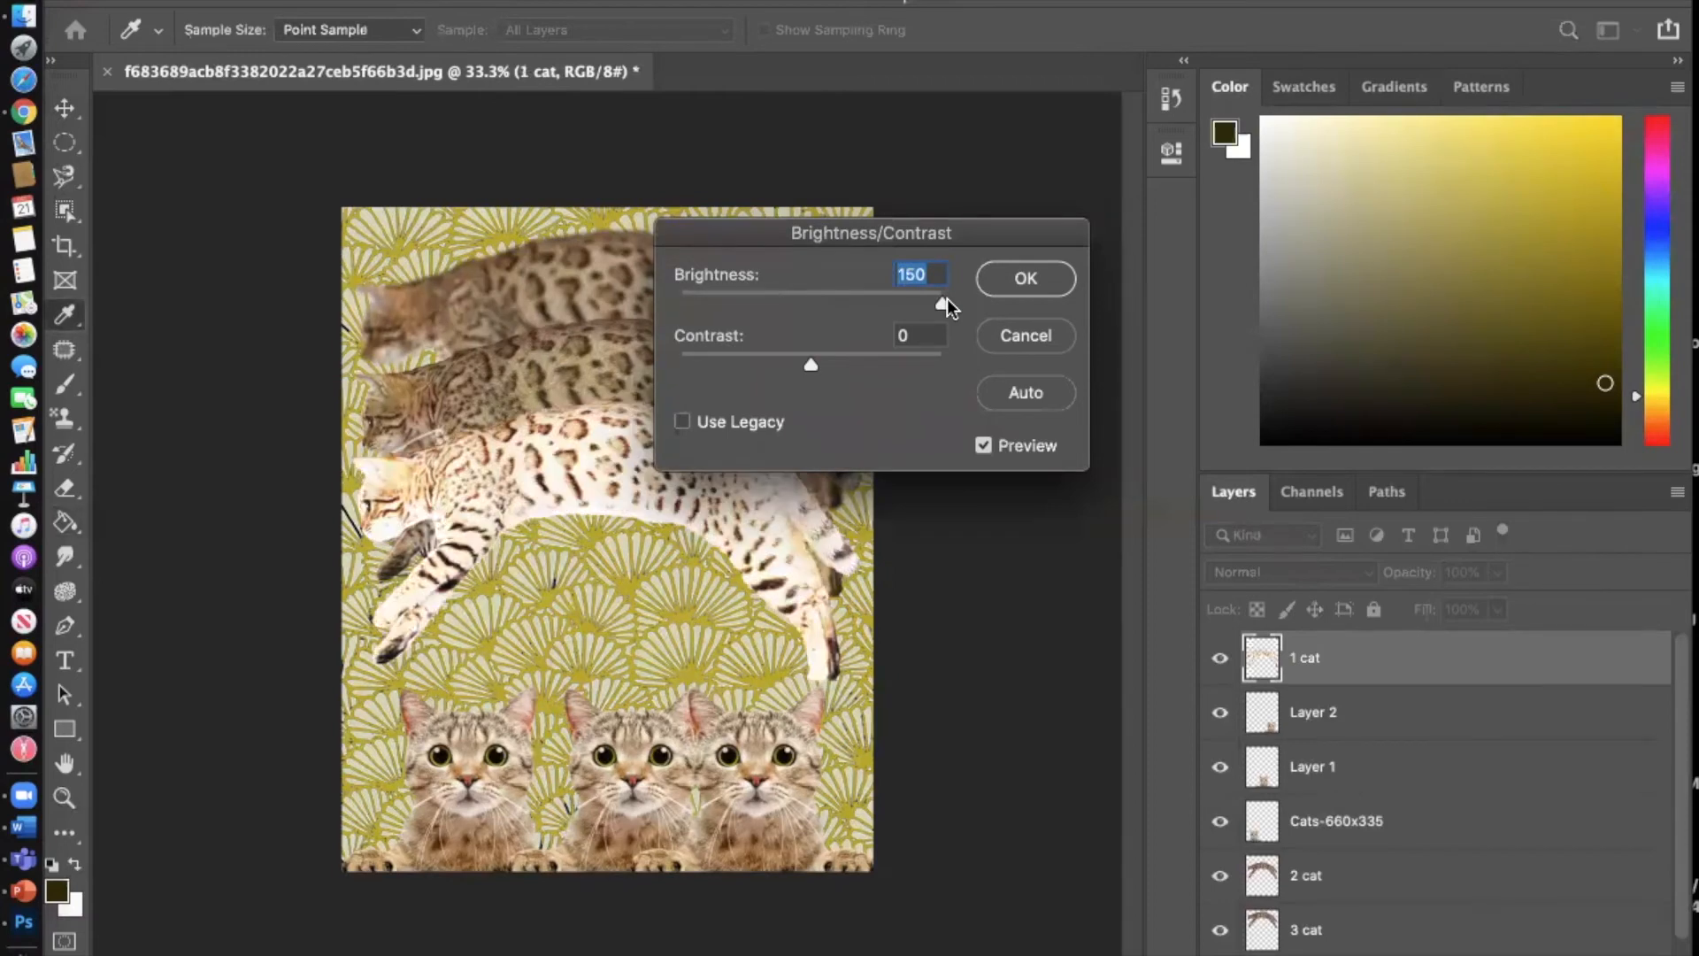
left_click_drag(708, 301, 687, 294)
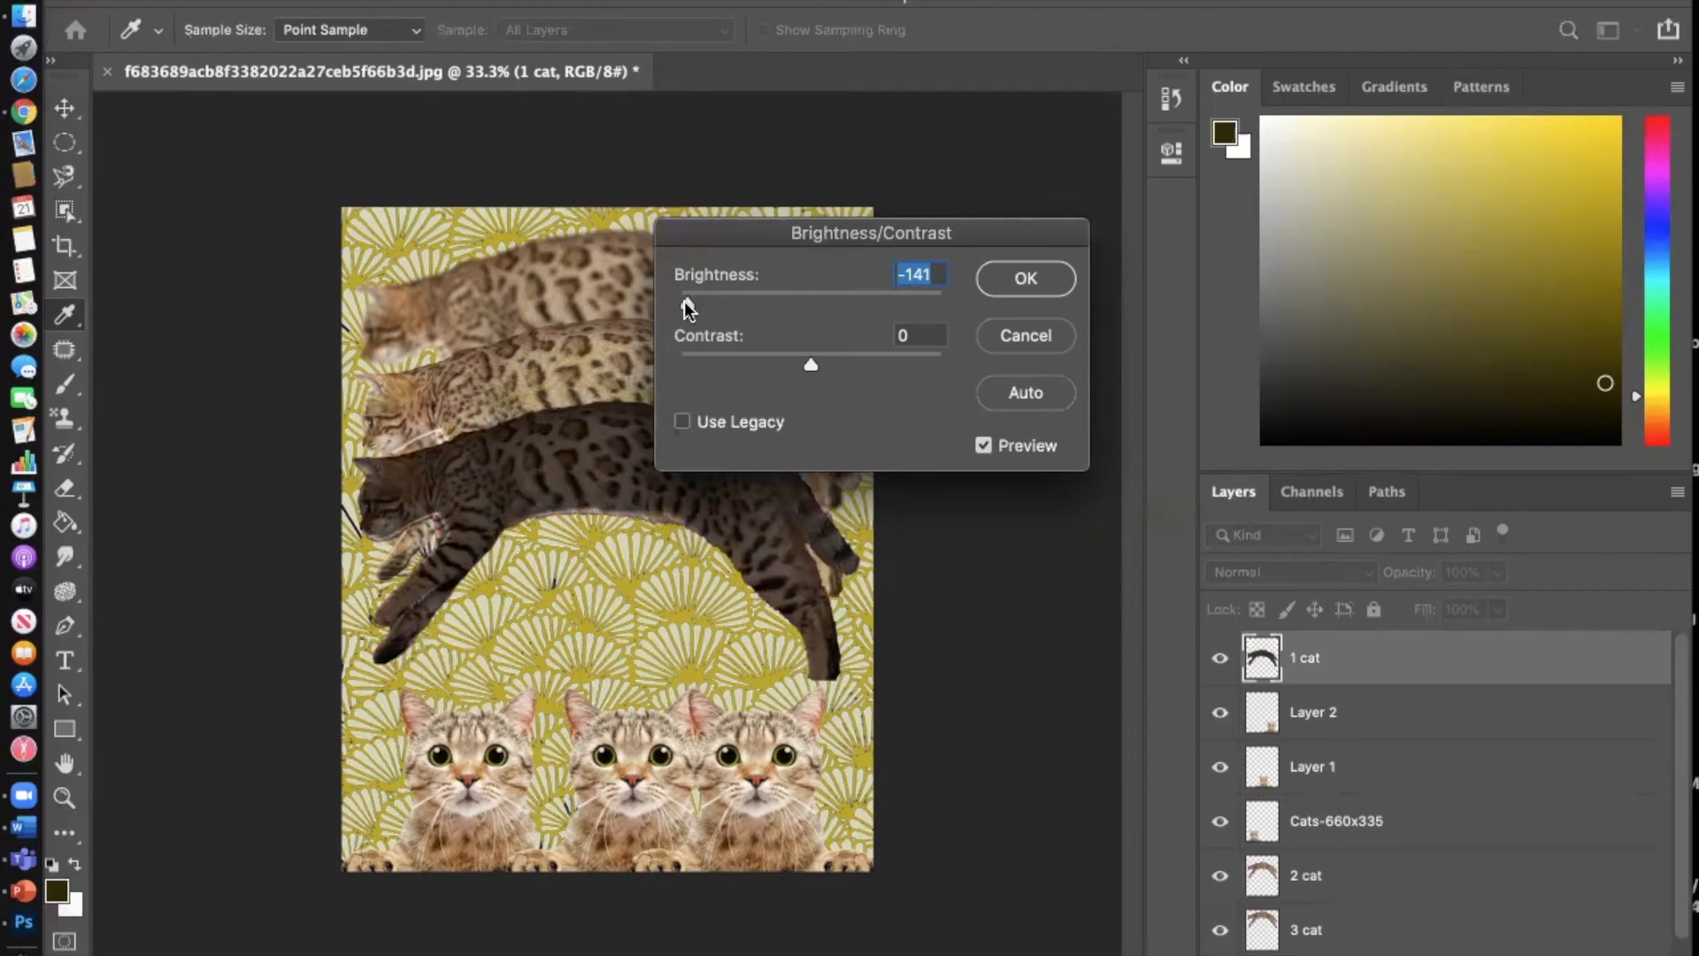
left_click(865, 306)
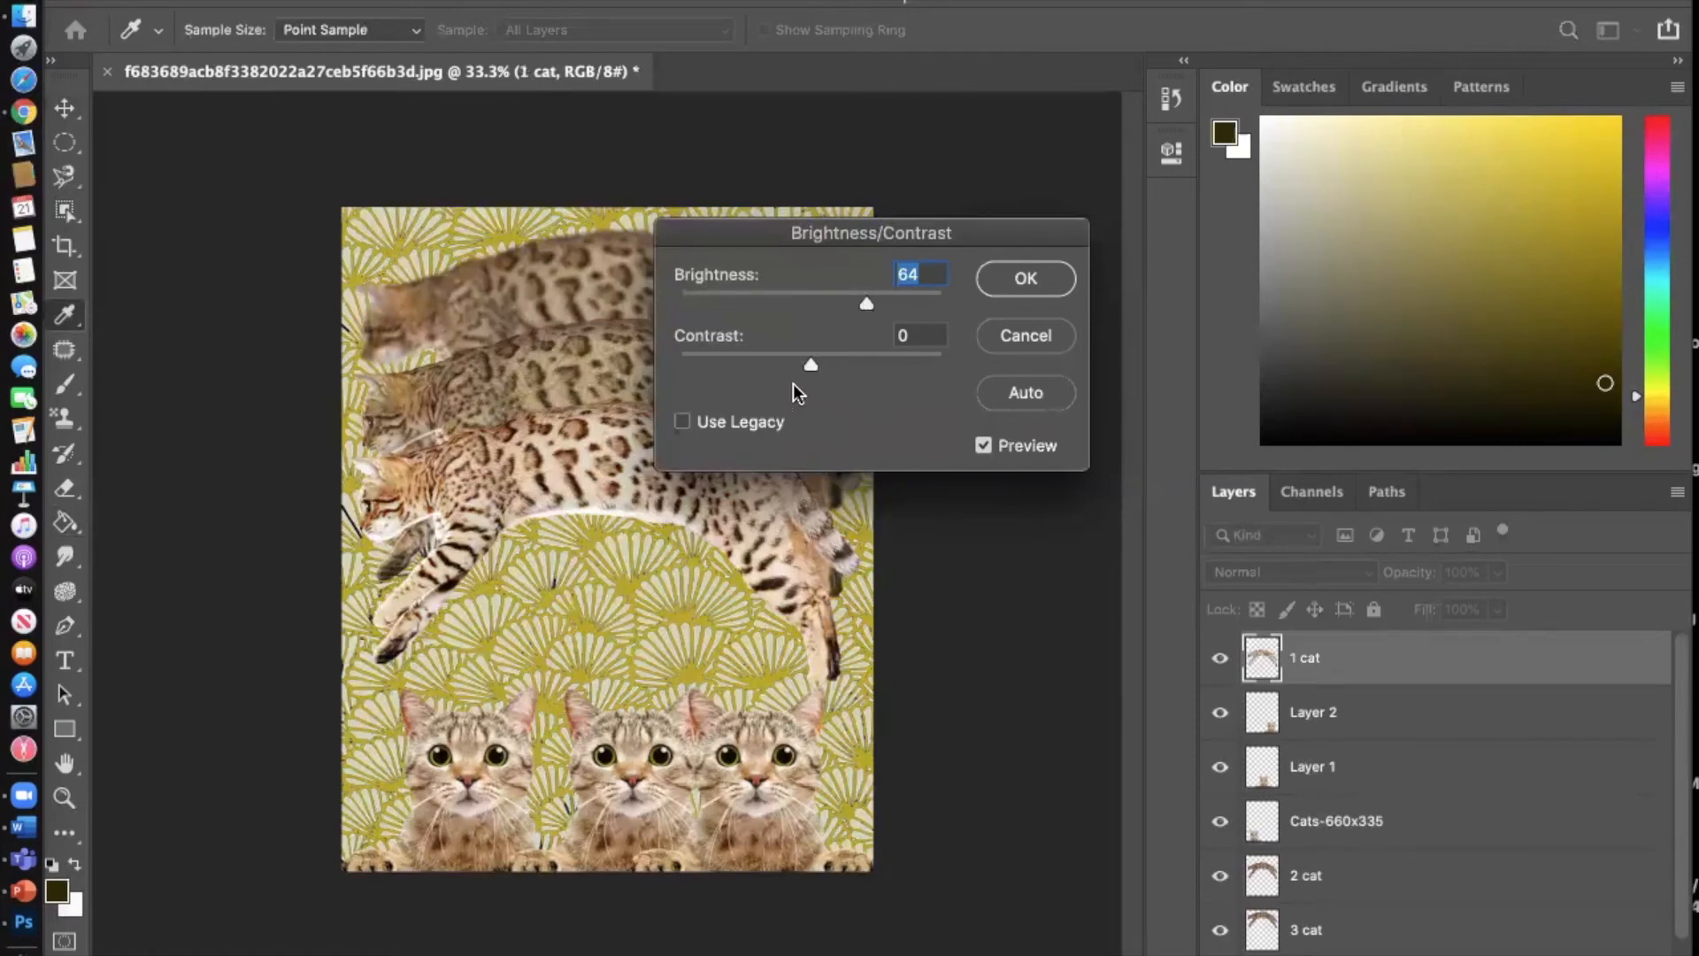
left_click_drag(809, 369, 915, 365)
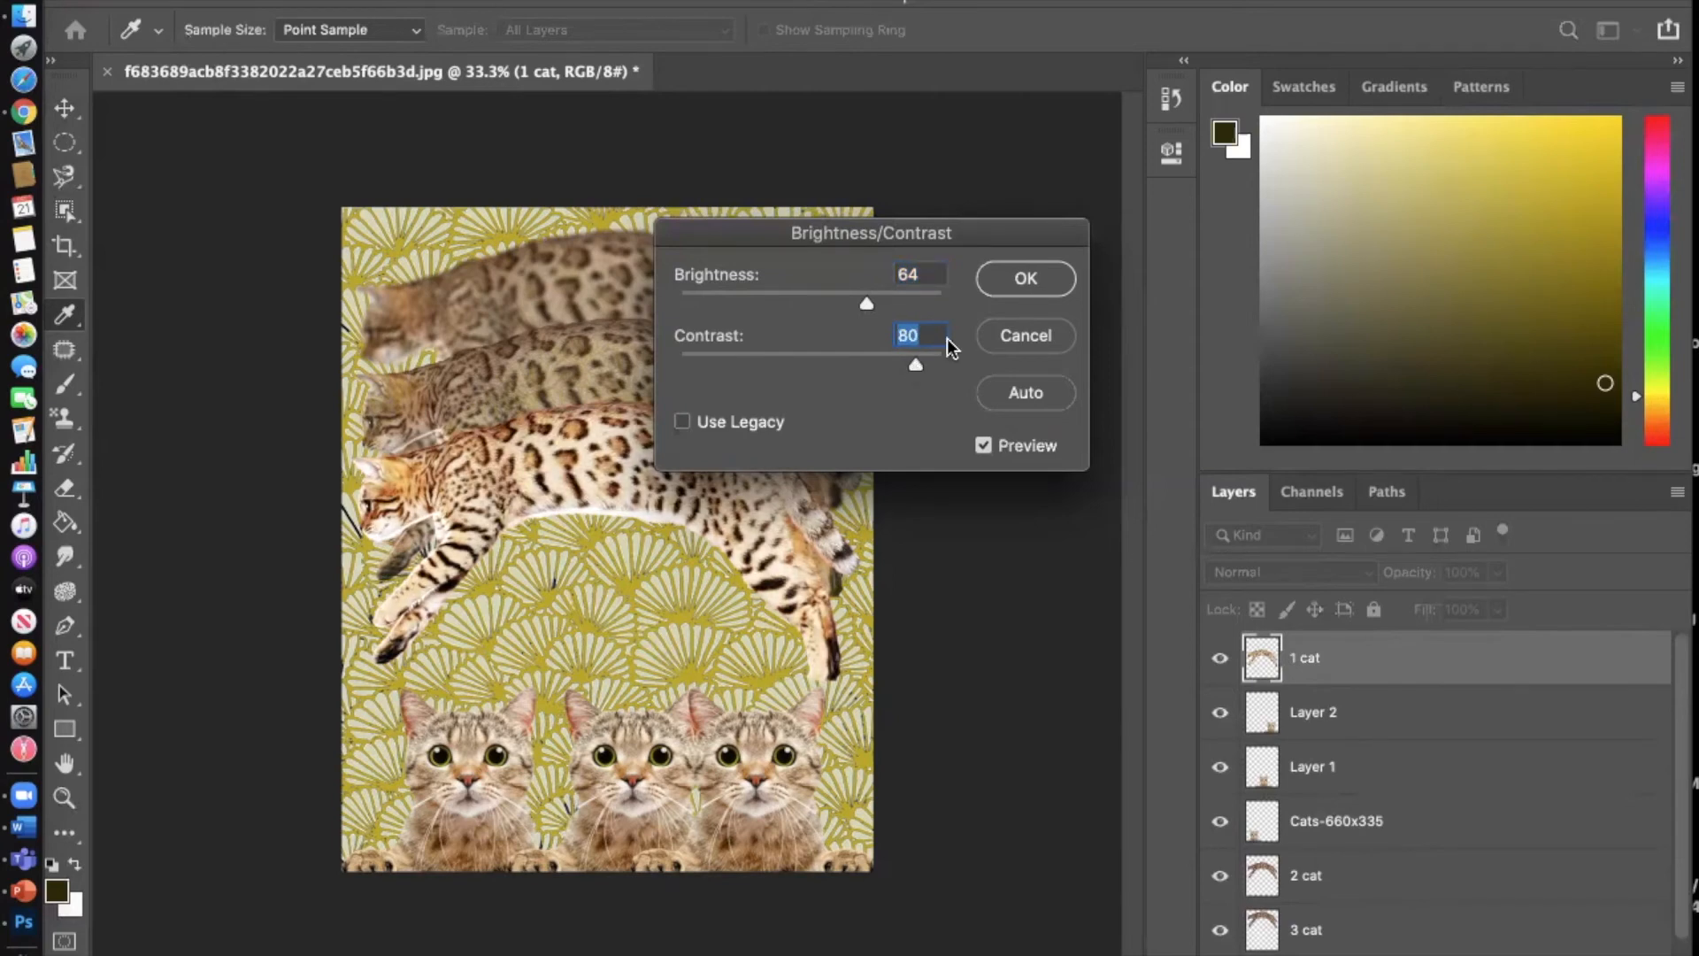
left_click(1056, 277)
key("g")
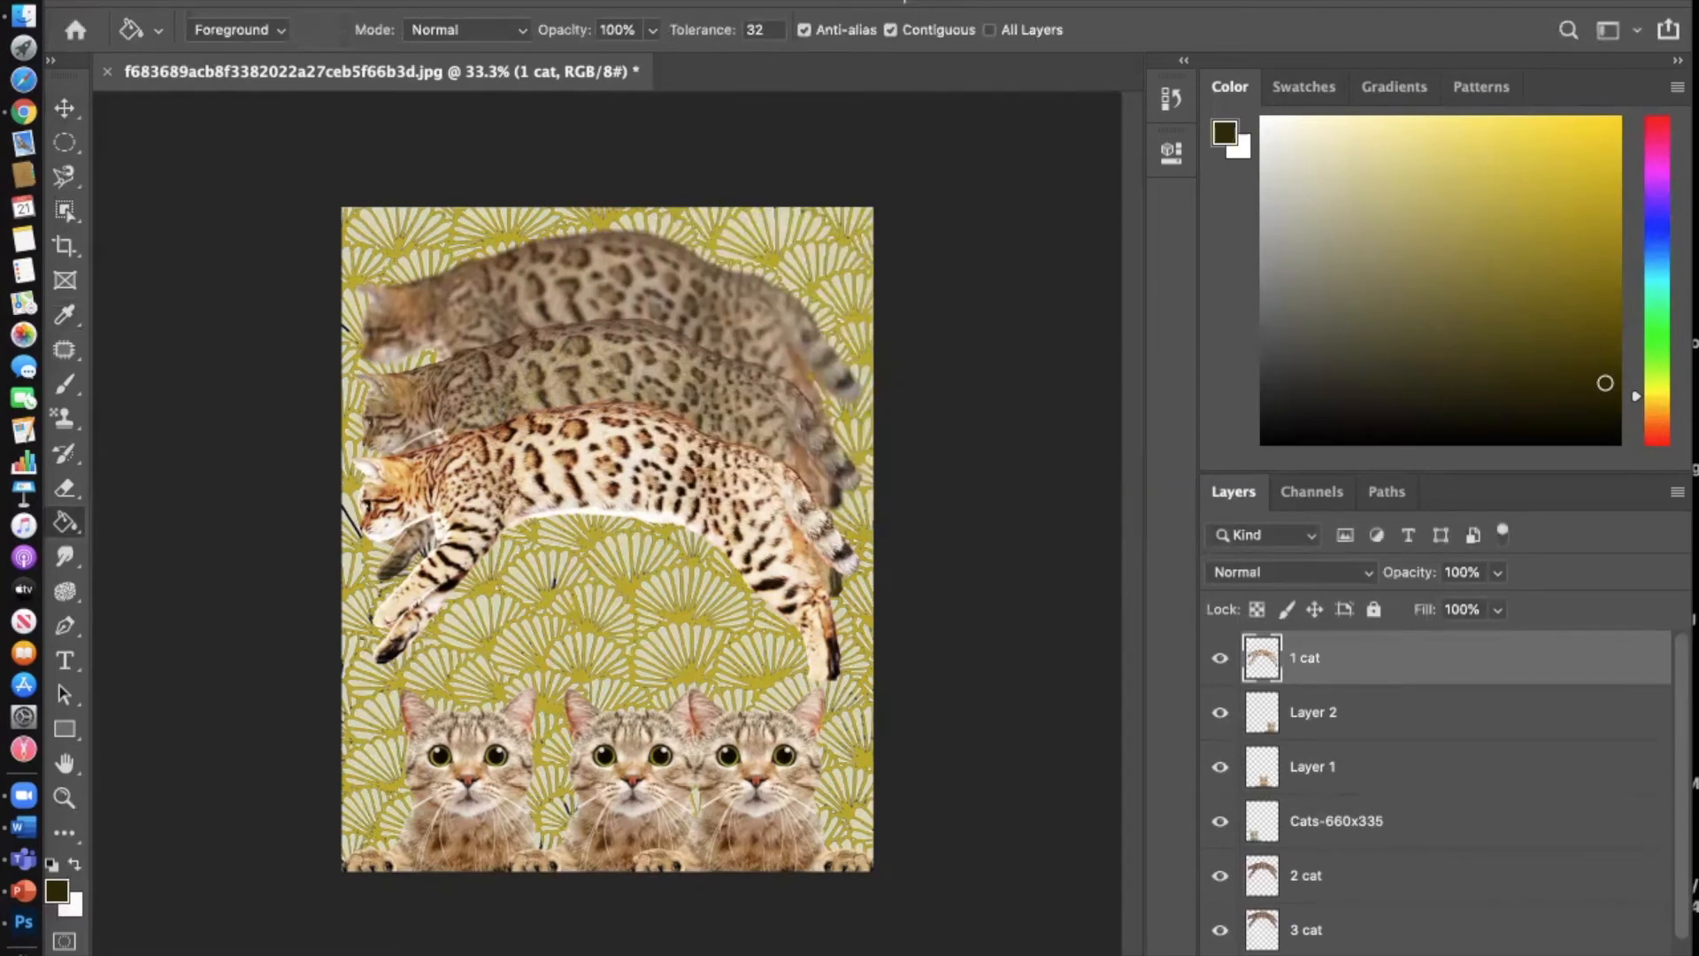
Step: Turn the cat on the "1 cat" layer yellow with Hue/Saturation, using hue +19 and saturation +46
left_click(329, 1)
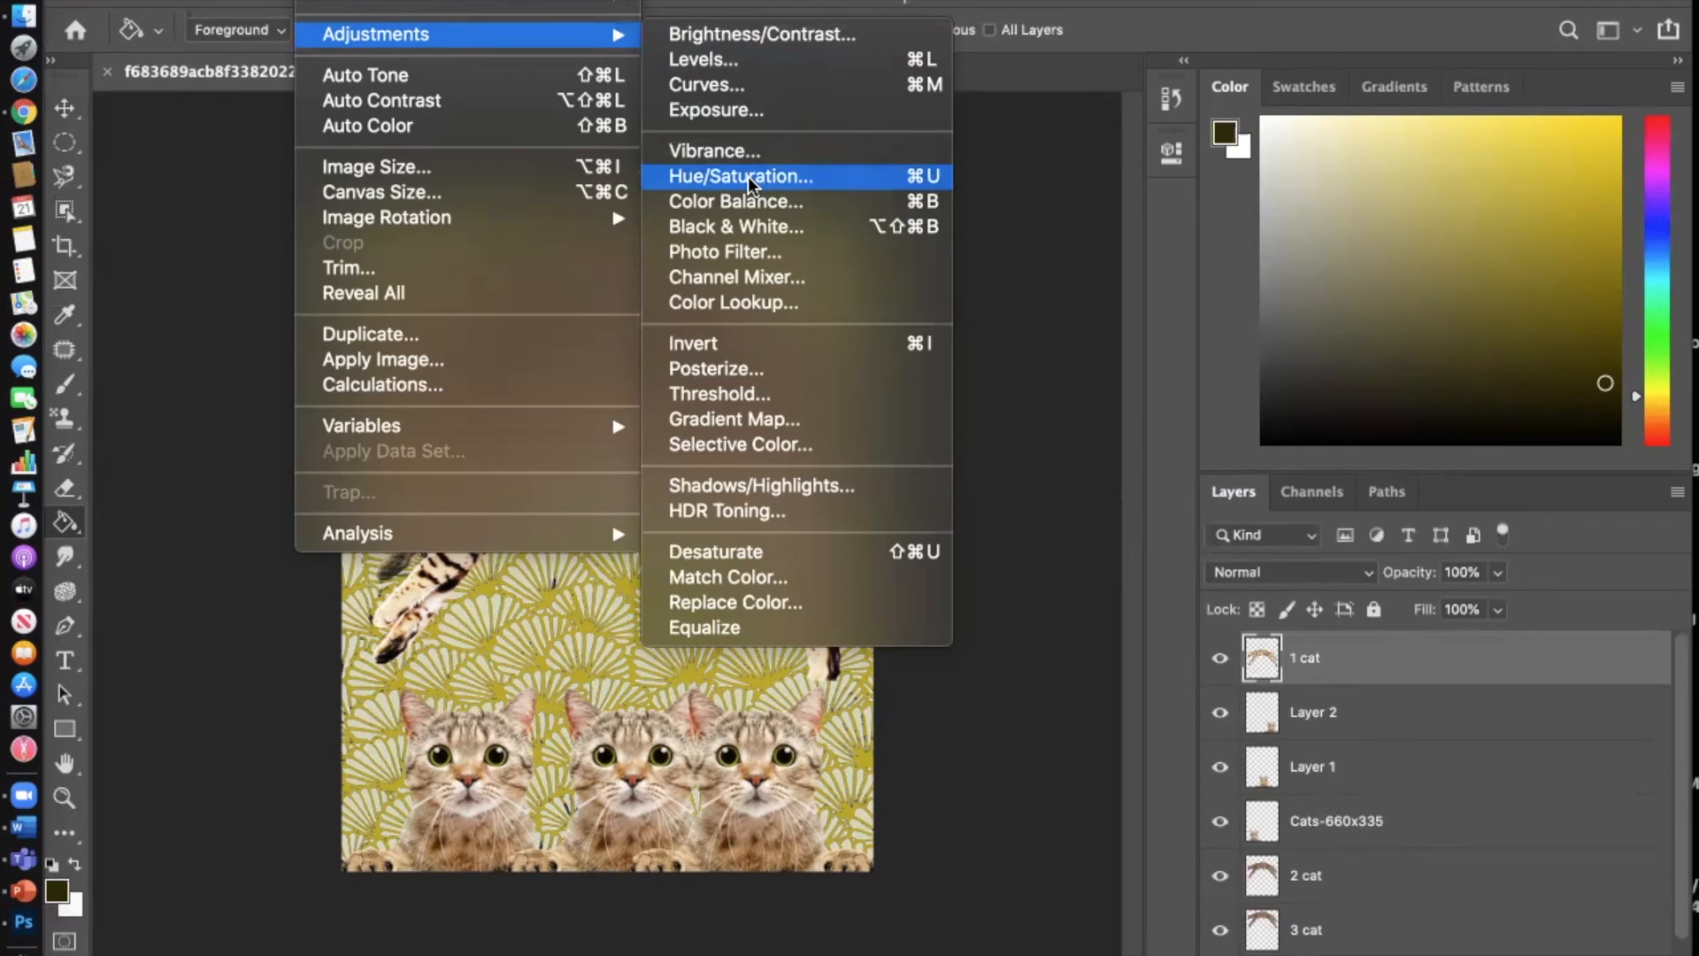
left_click(748, 179)
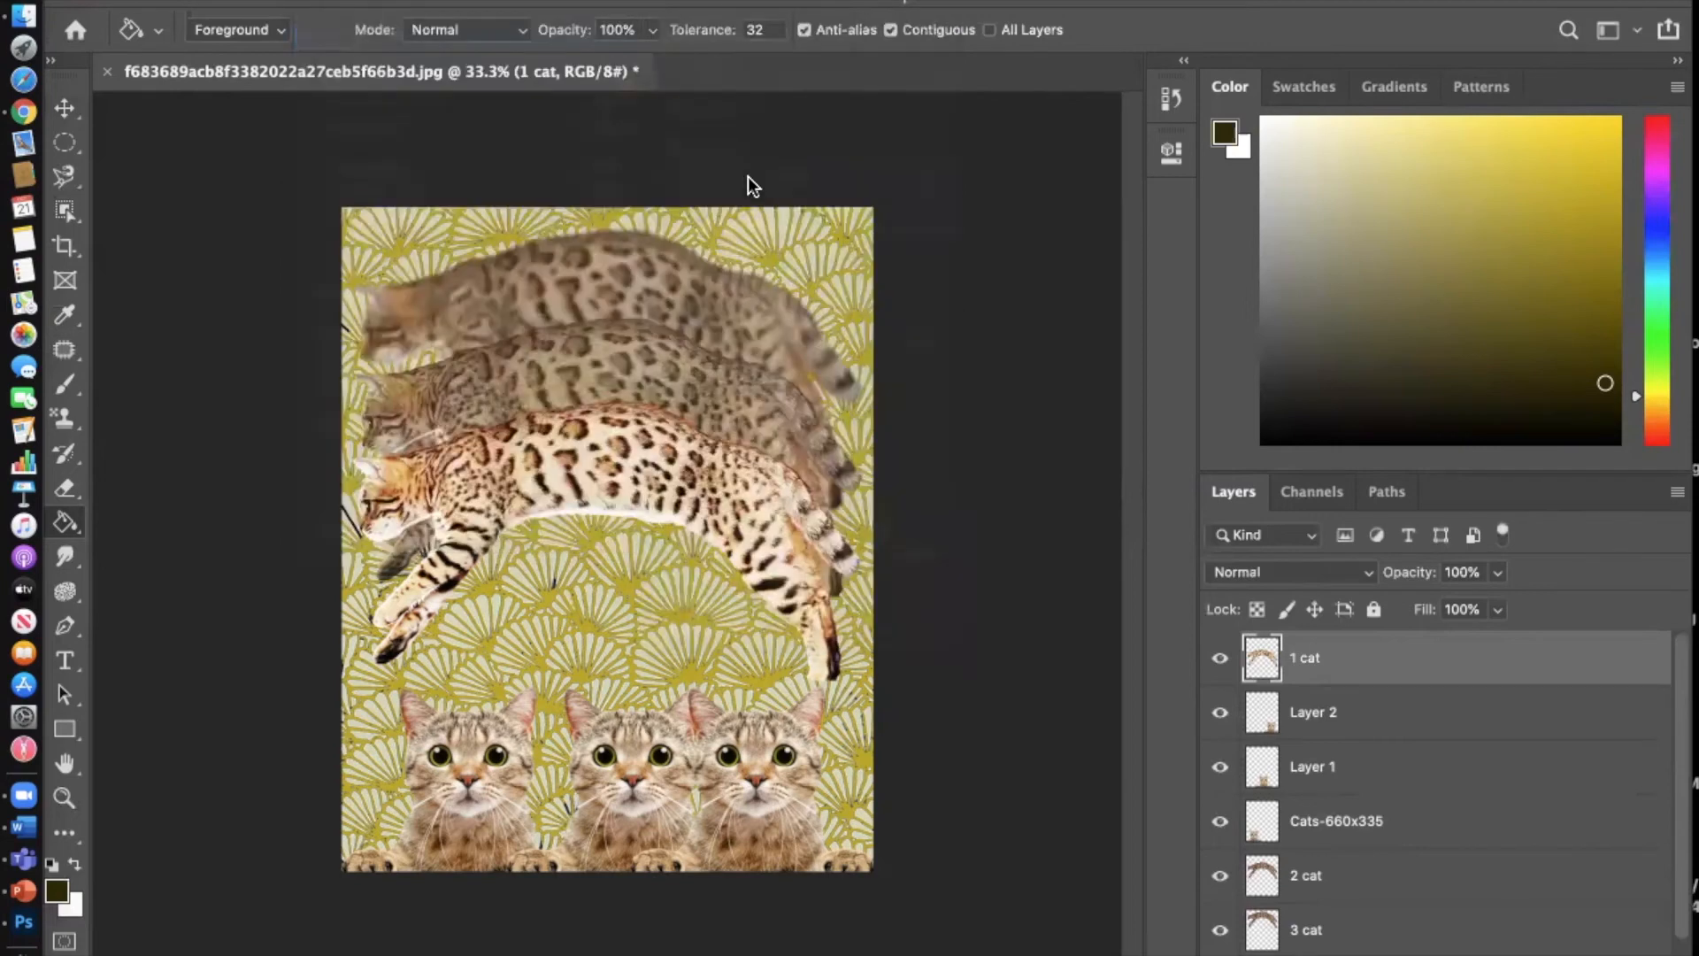
left_click_drag(997, 165, 1287, 127)
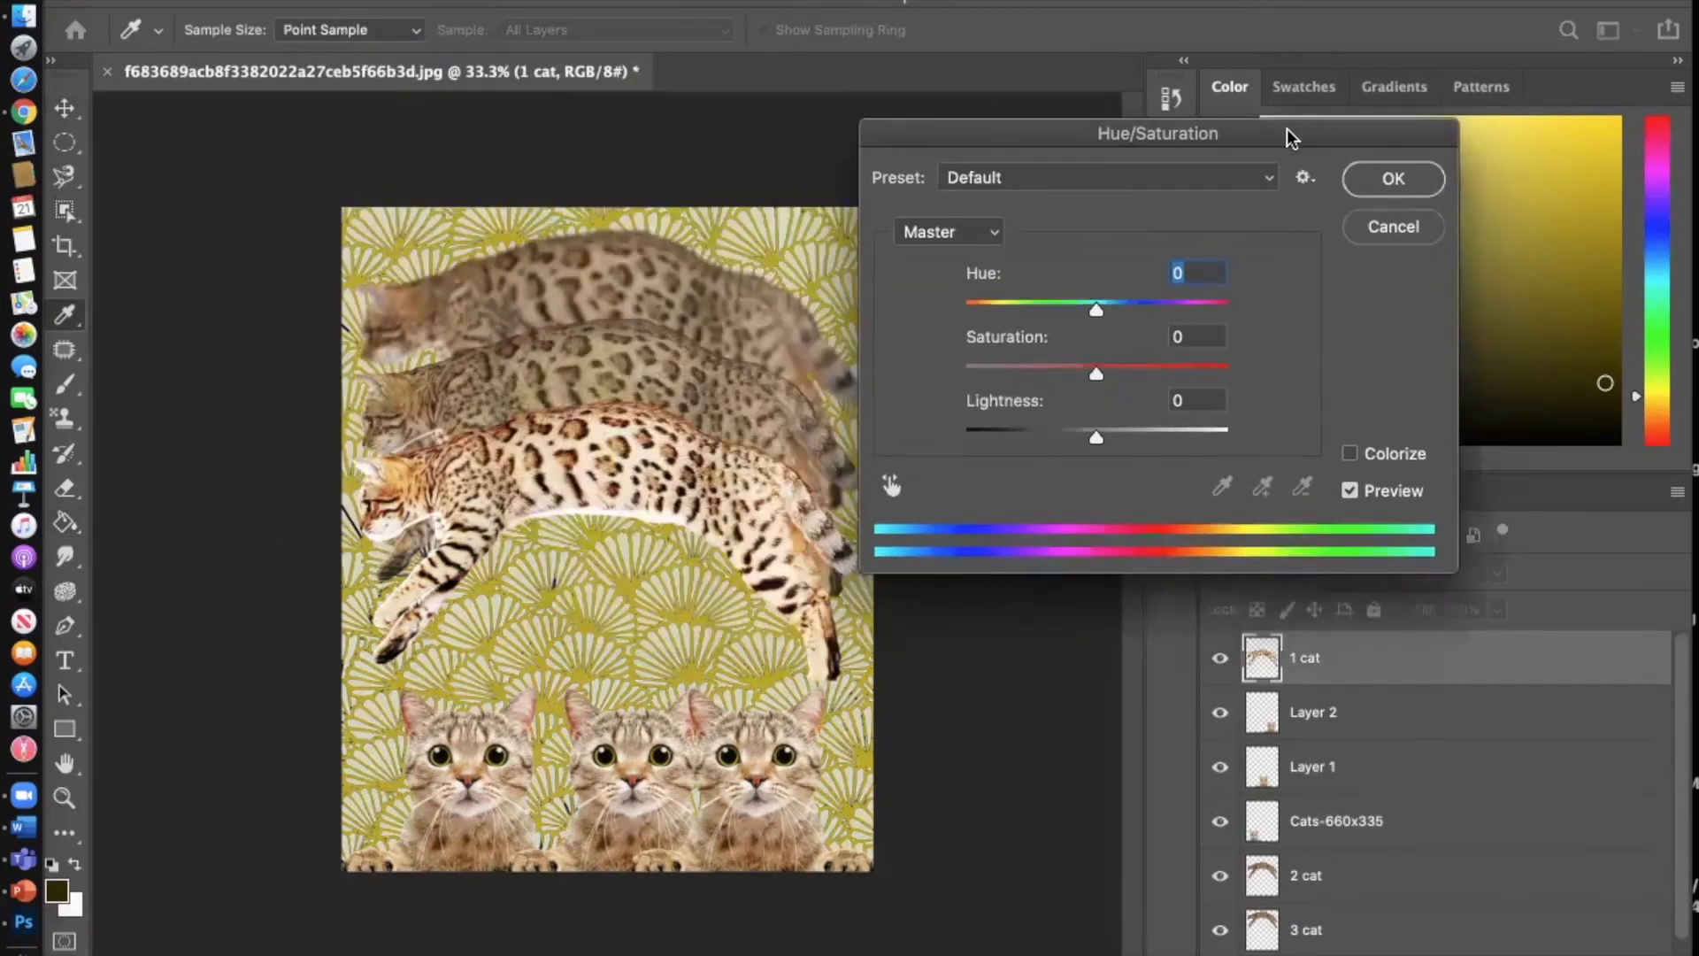
left_click_drag(1101, 305, 1124, 301)
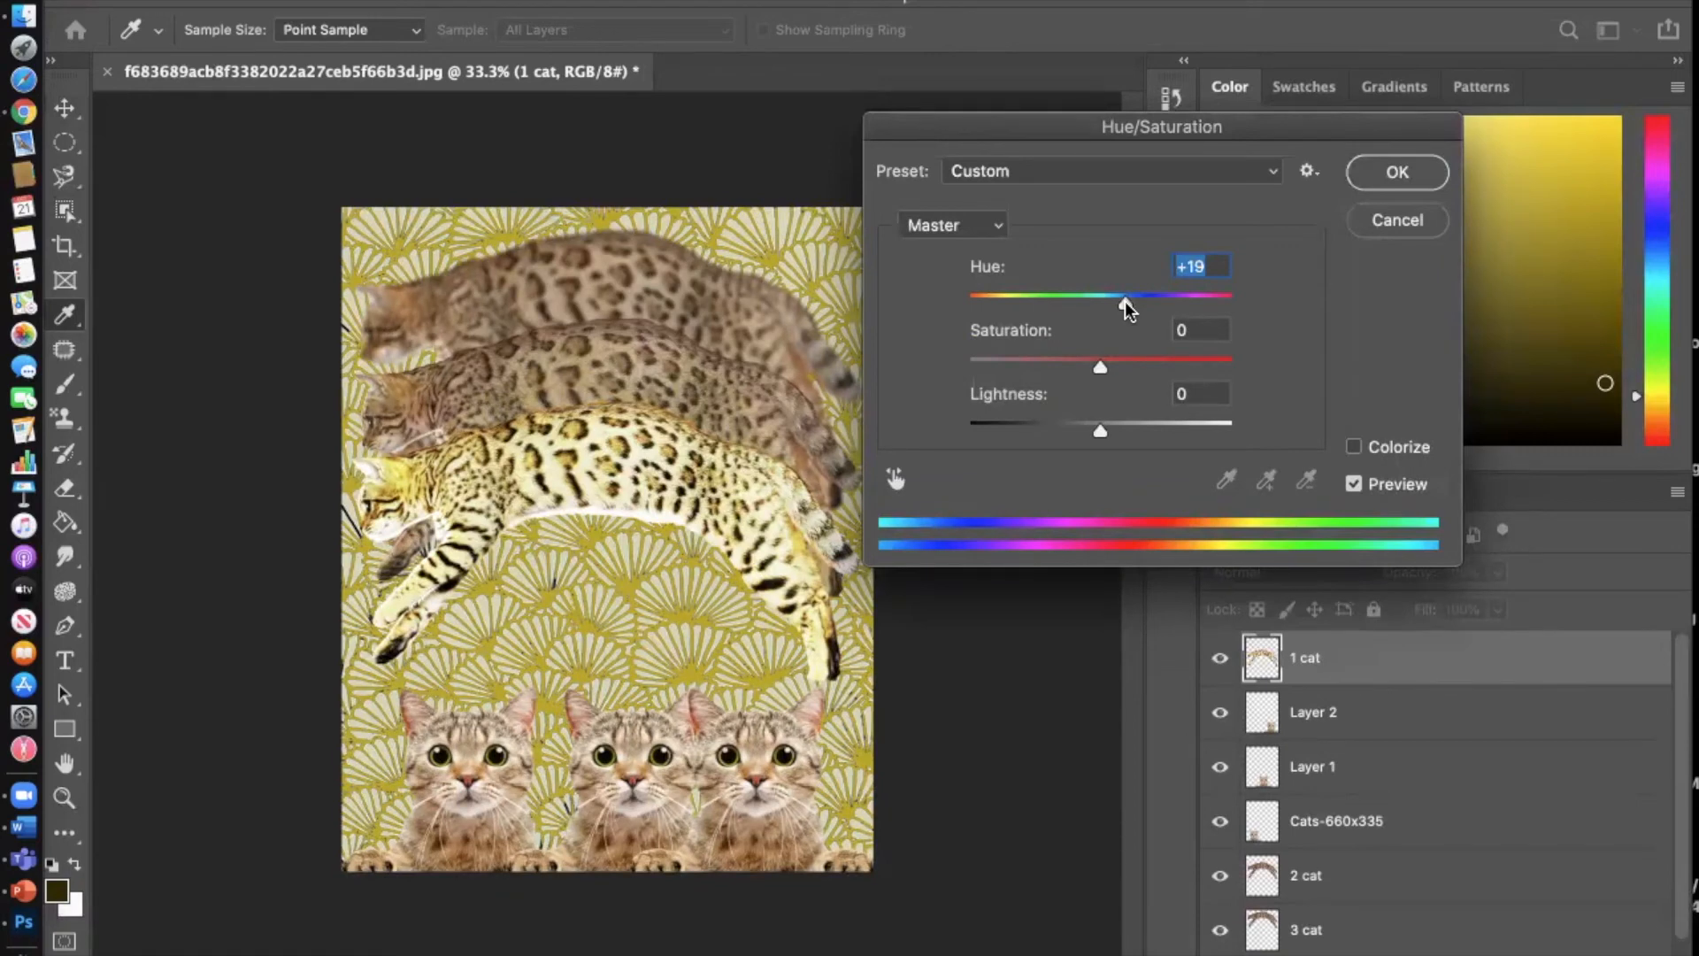
left_click_drag(1101, 365, 1171, 369)
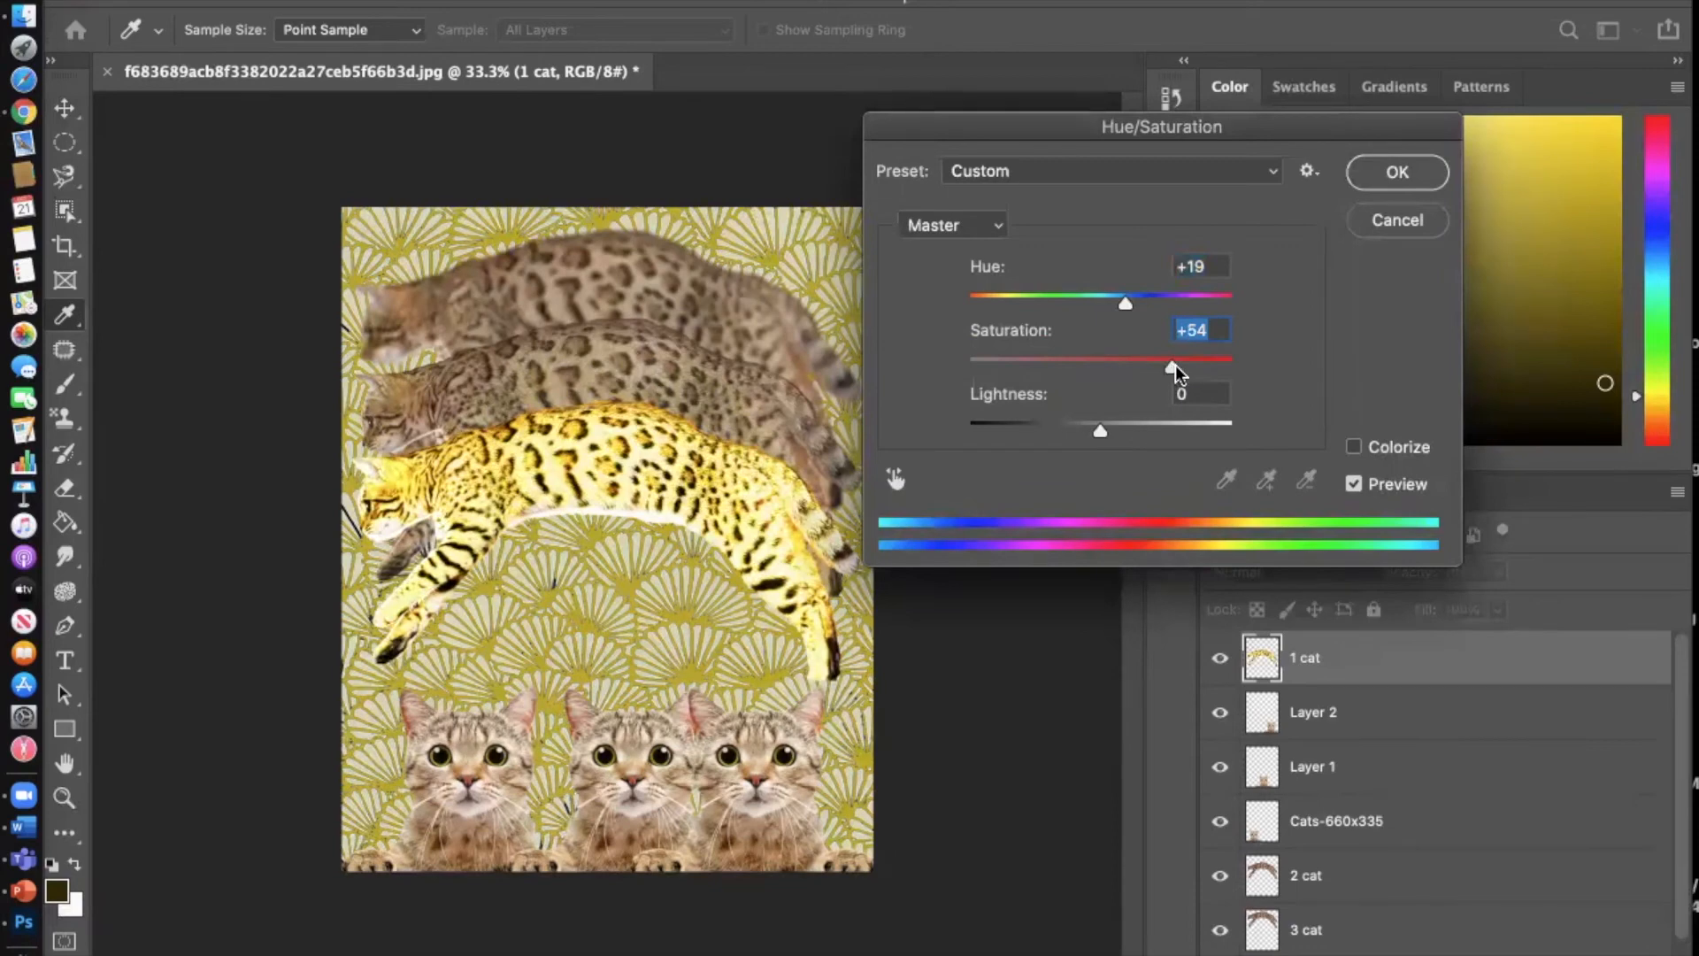
left_click_drag(1174, 370, 1009, 370)
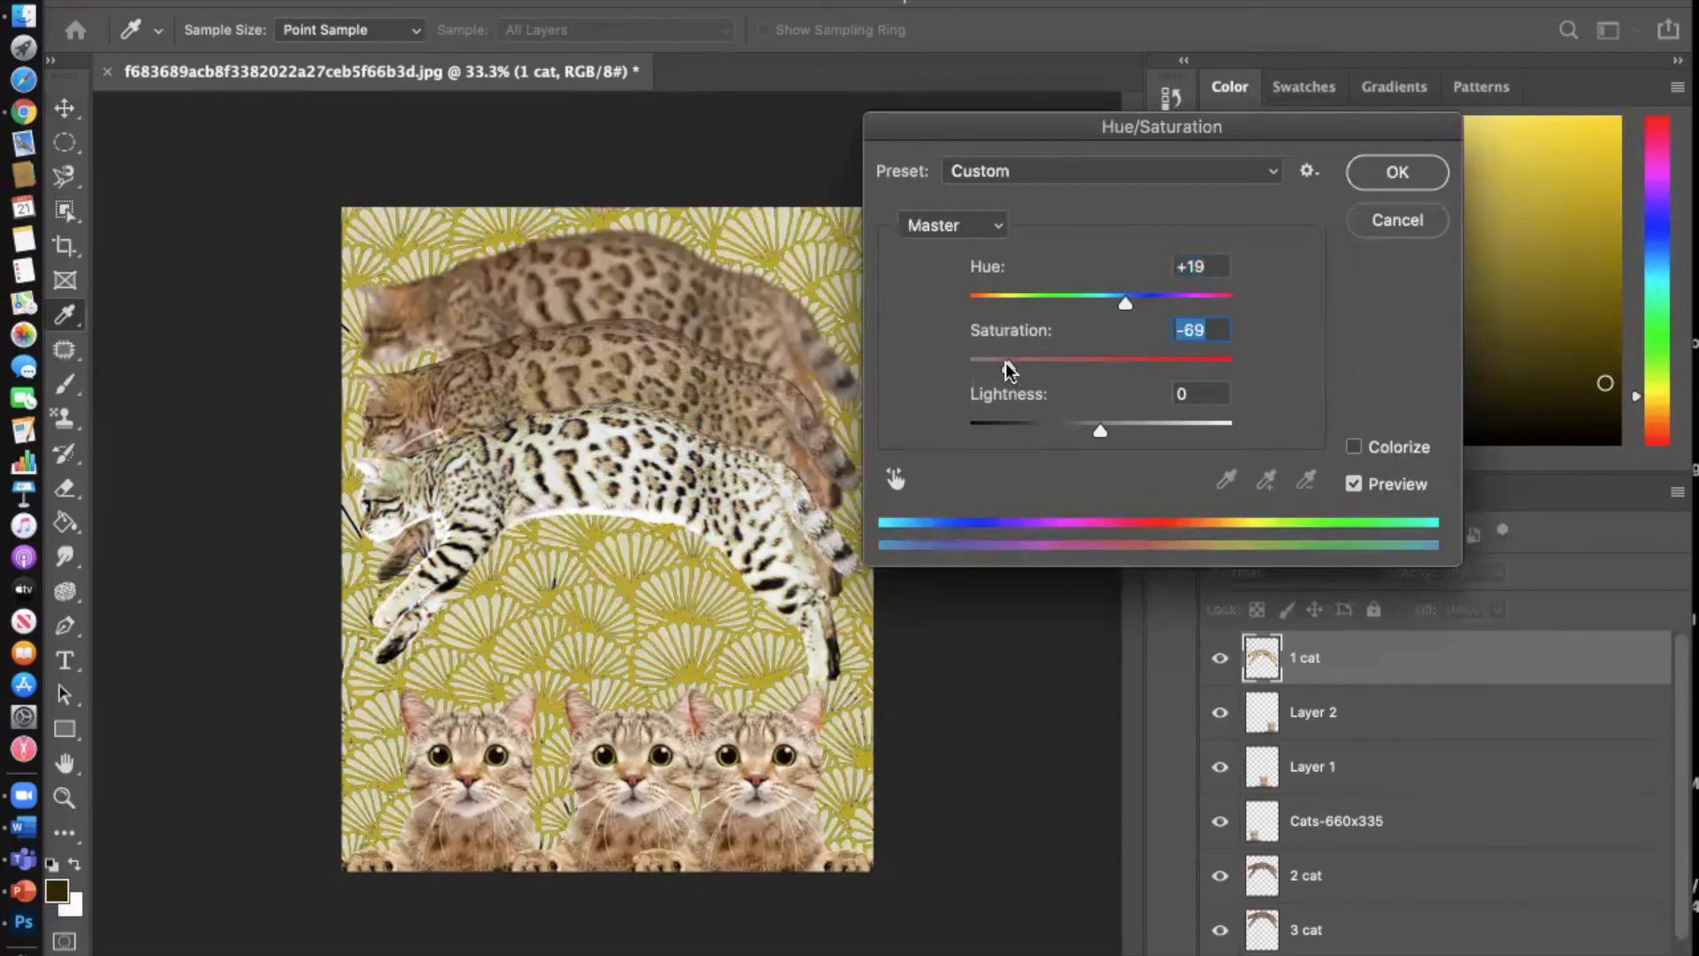
left_click_drag(1009, 370, 1161, 367)
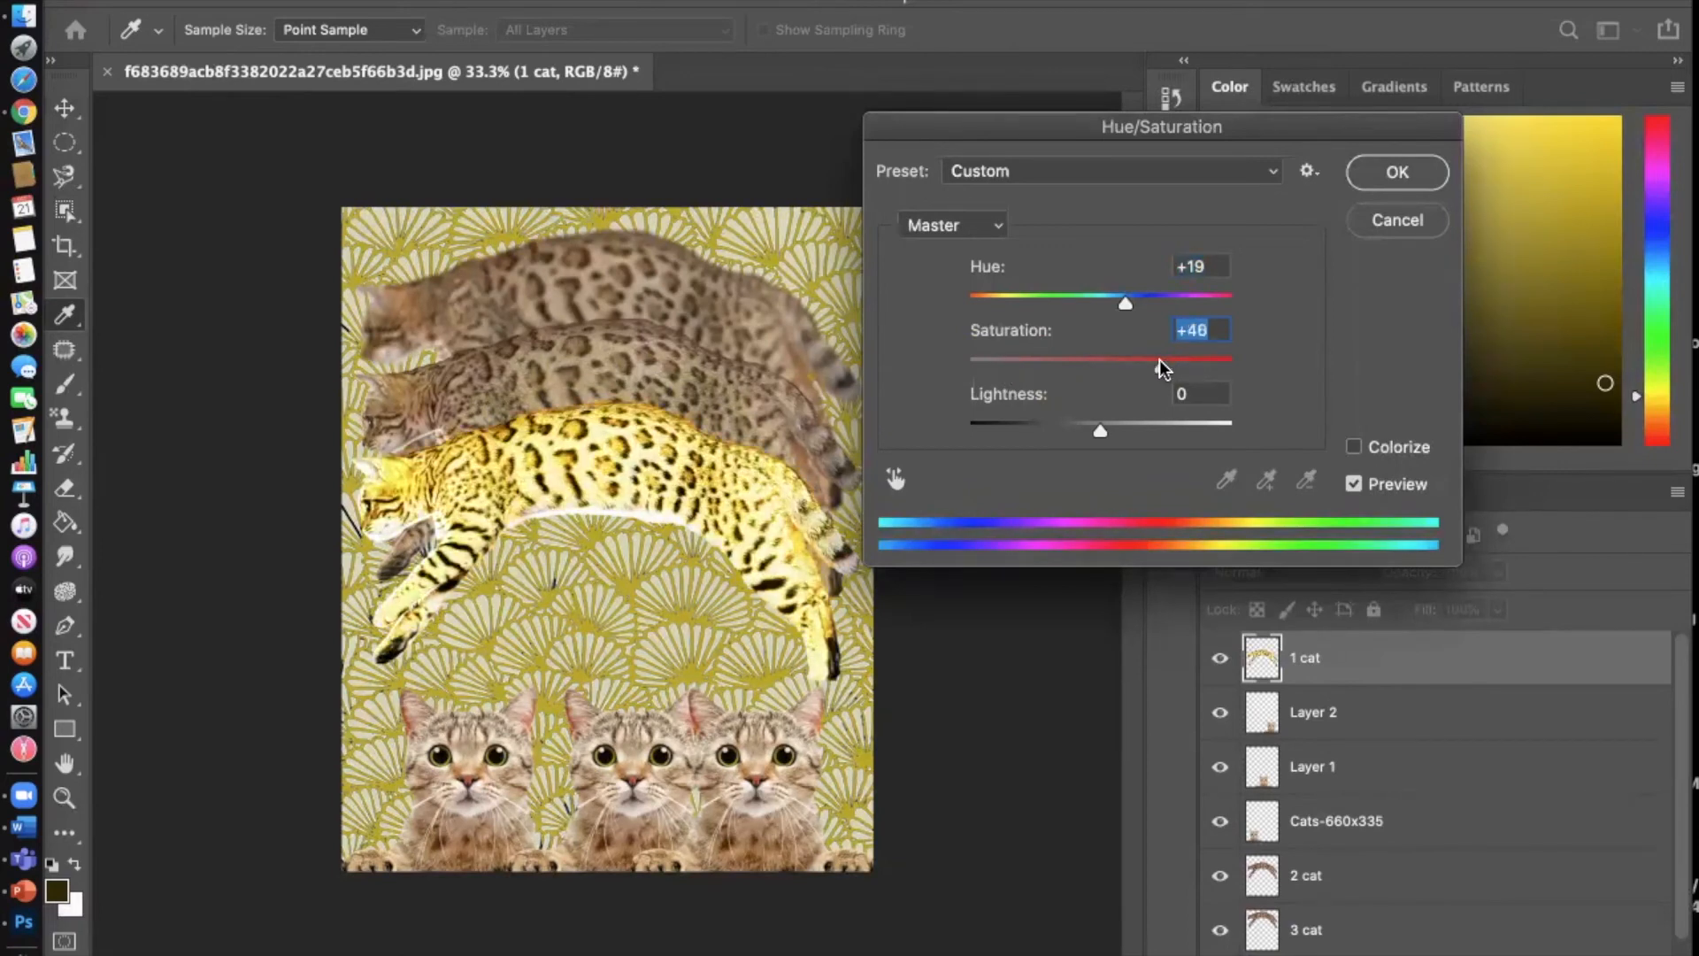
left_click(1407, 171)
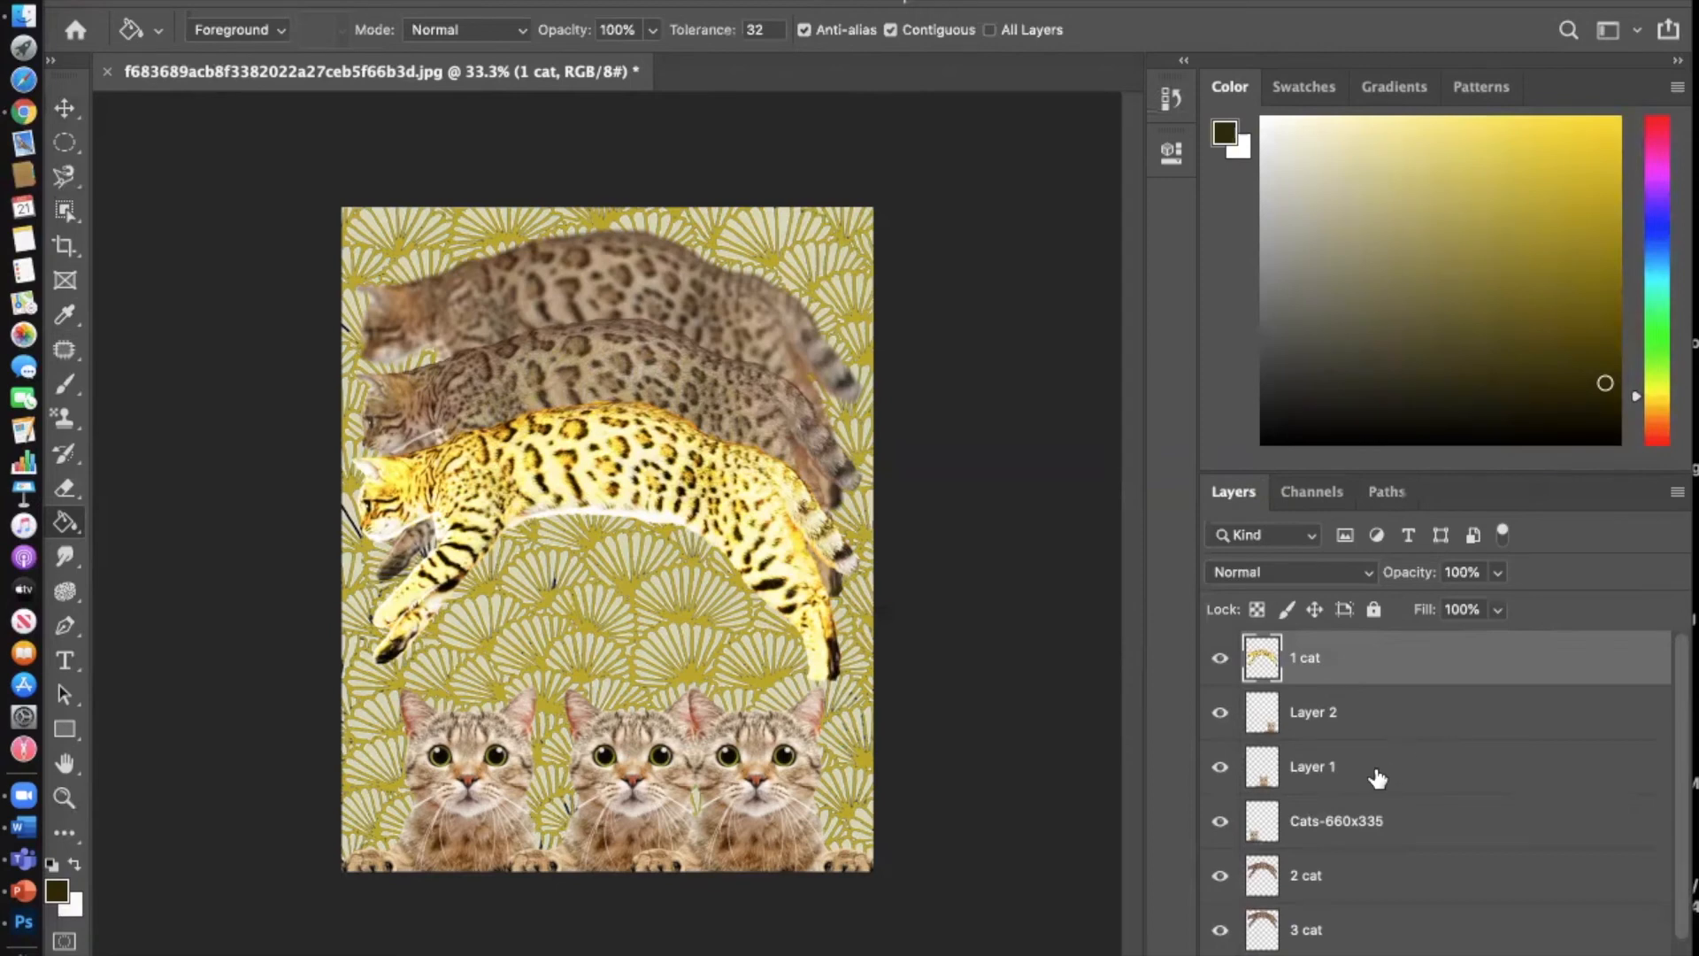
Step: Recolour the cat on the "2 cat" layer teal with Hue/Saturation, using hue +141 and saturation +49
scroll(1378, 777, "down", 2)
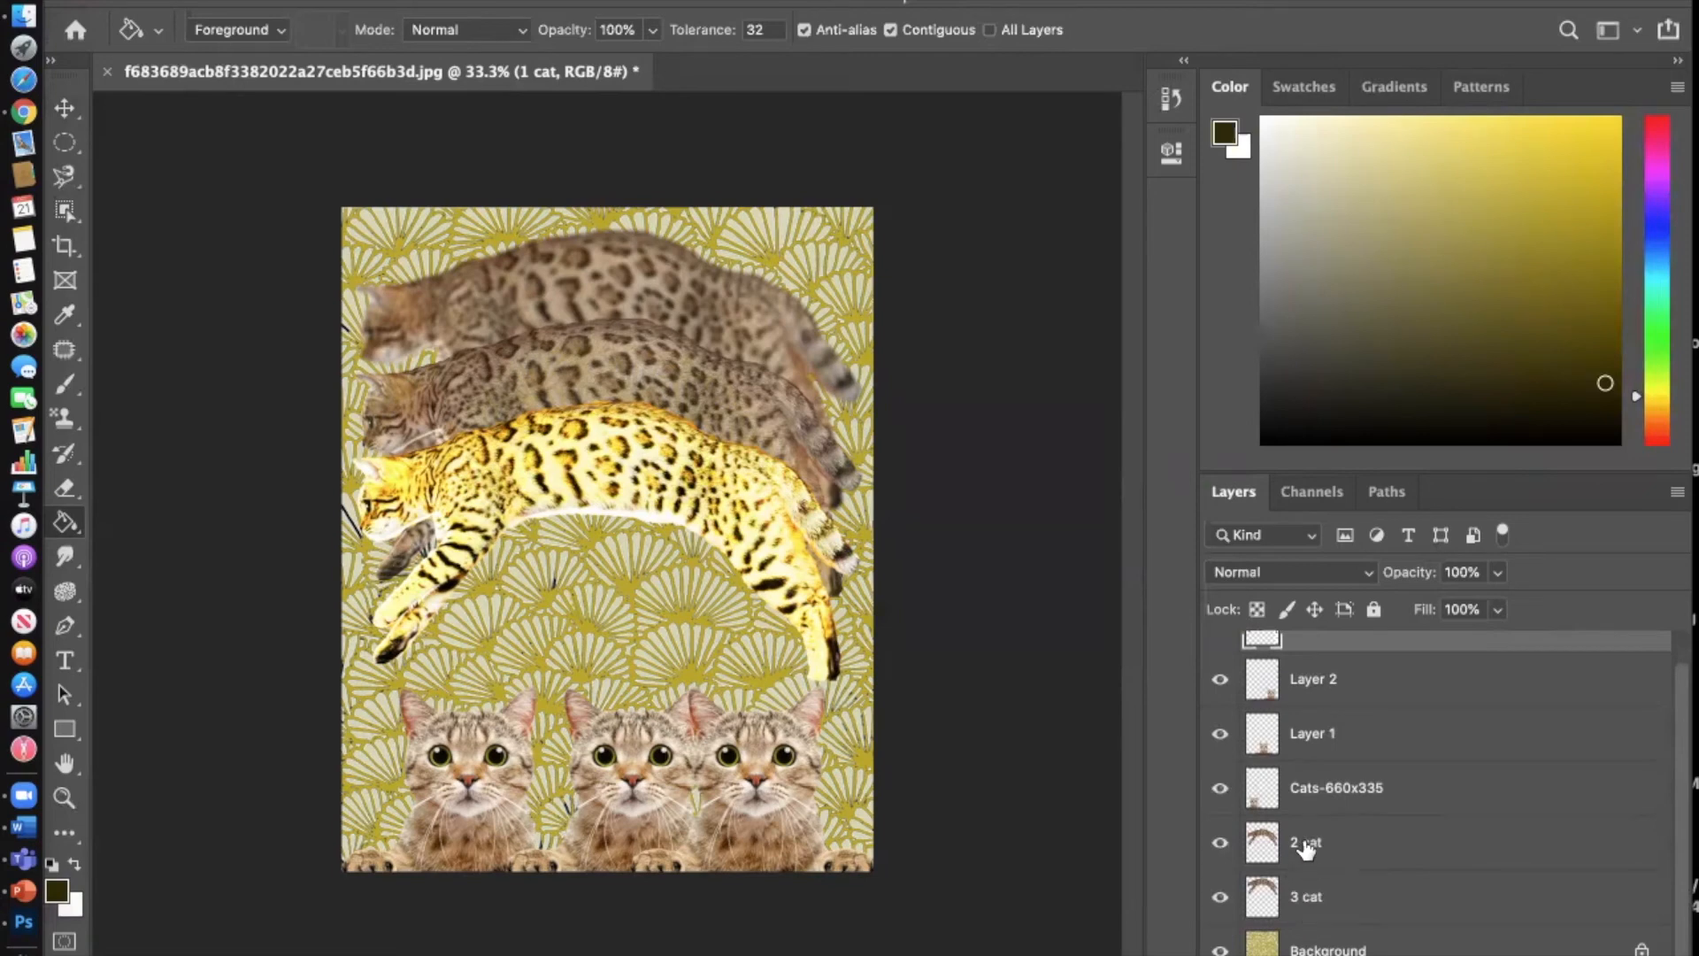
left_click(1306, 848)
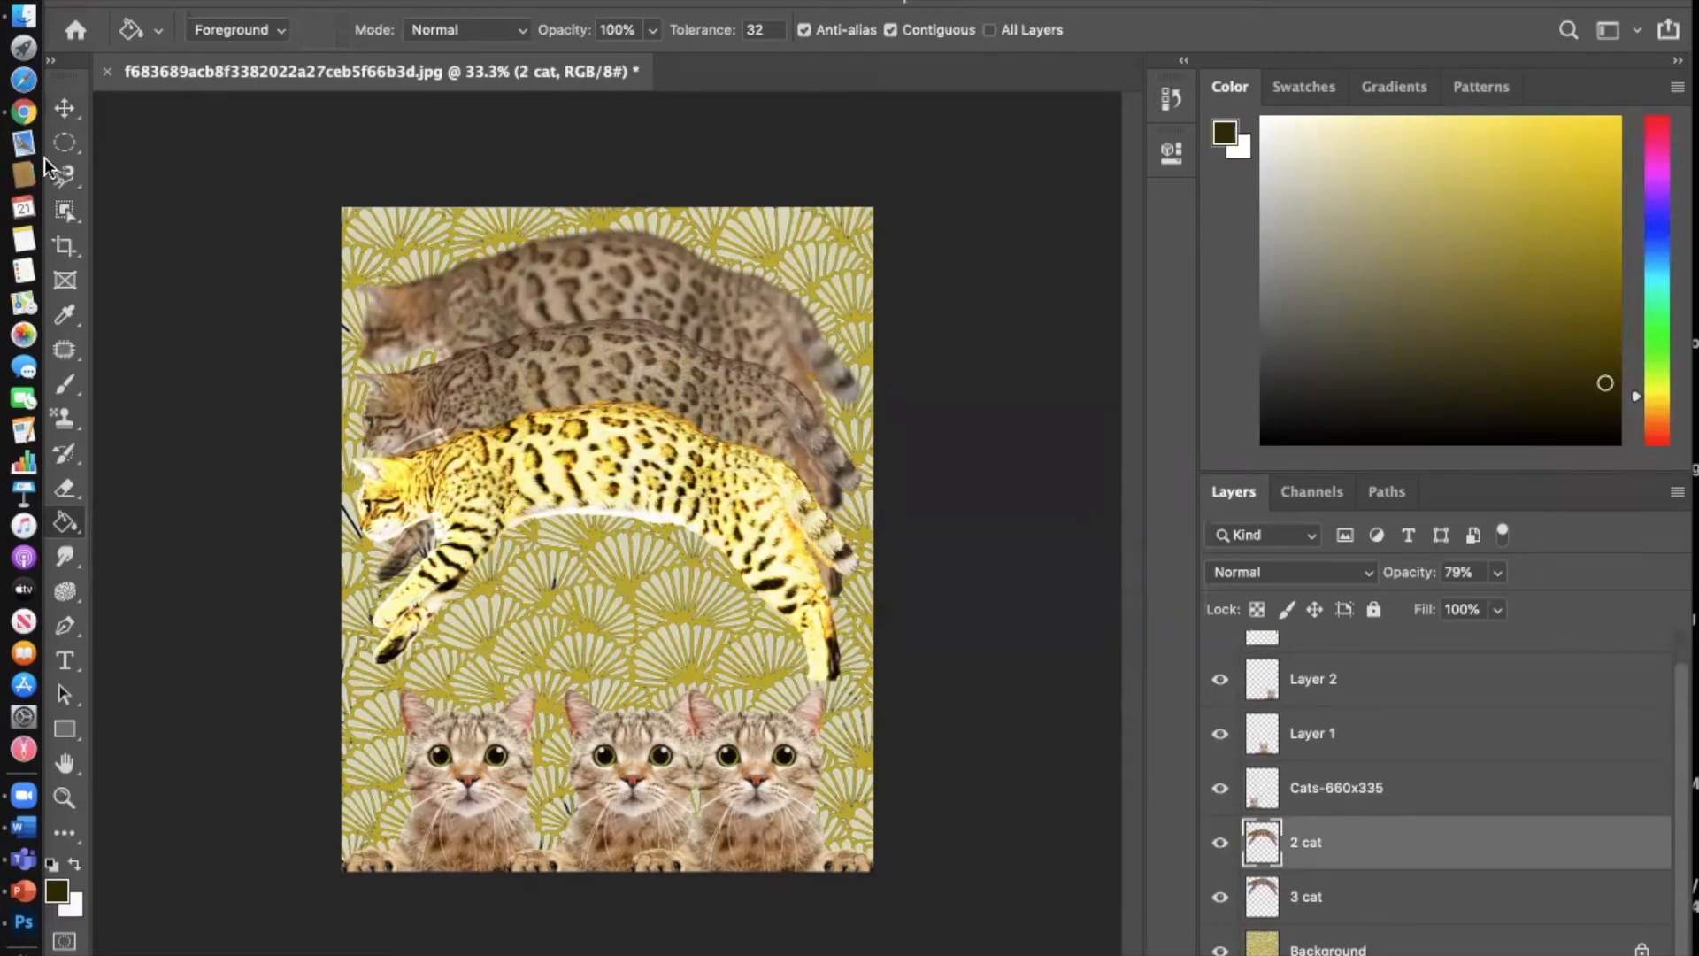
left_click(64, 108)
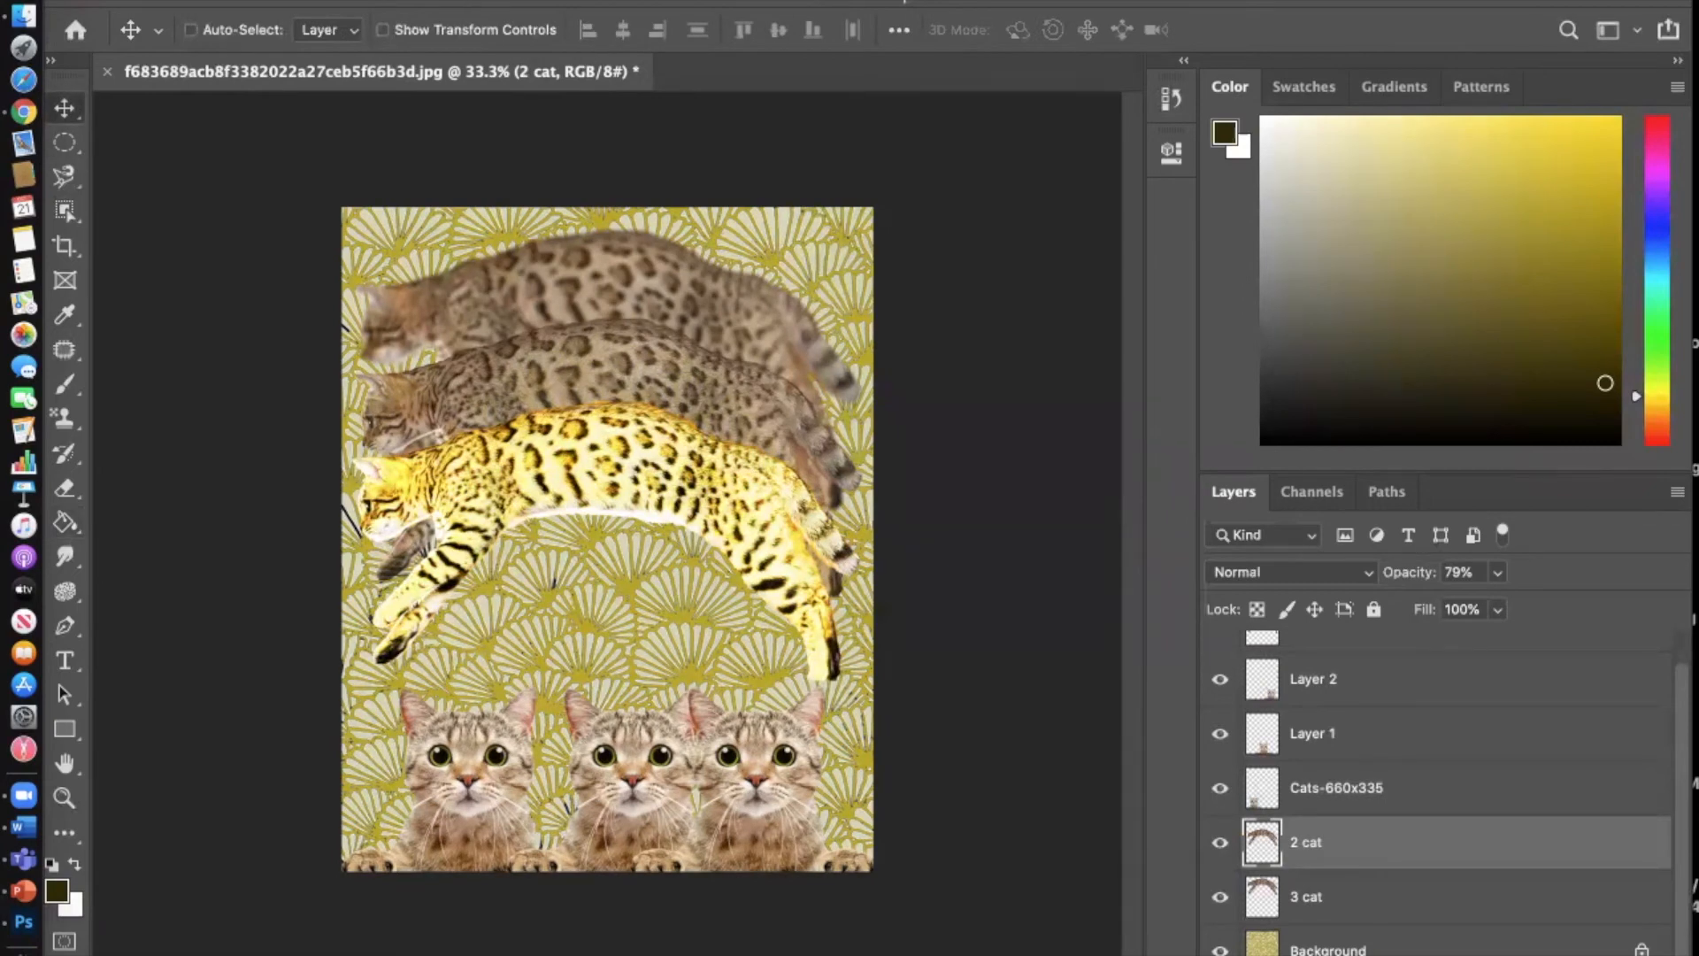
left_click(320, 2)
mouse_move(363, 36)
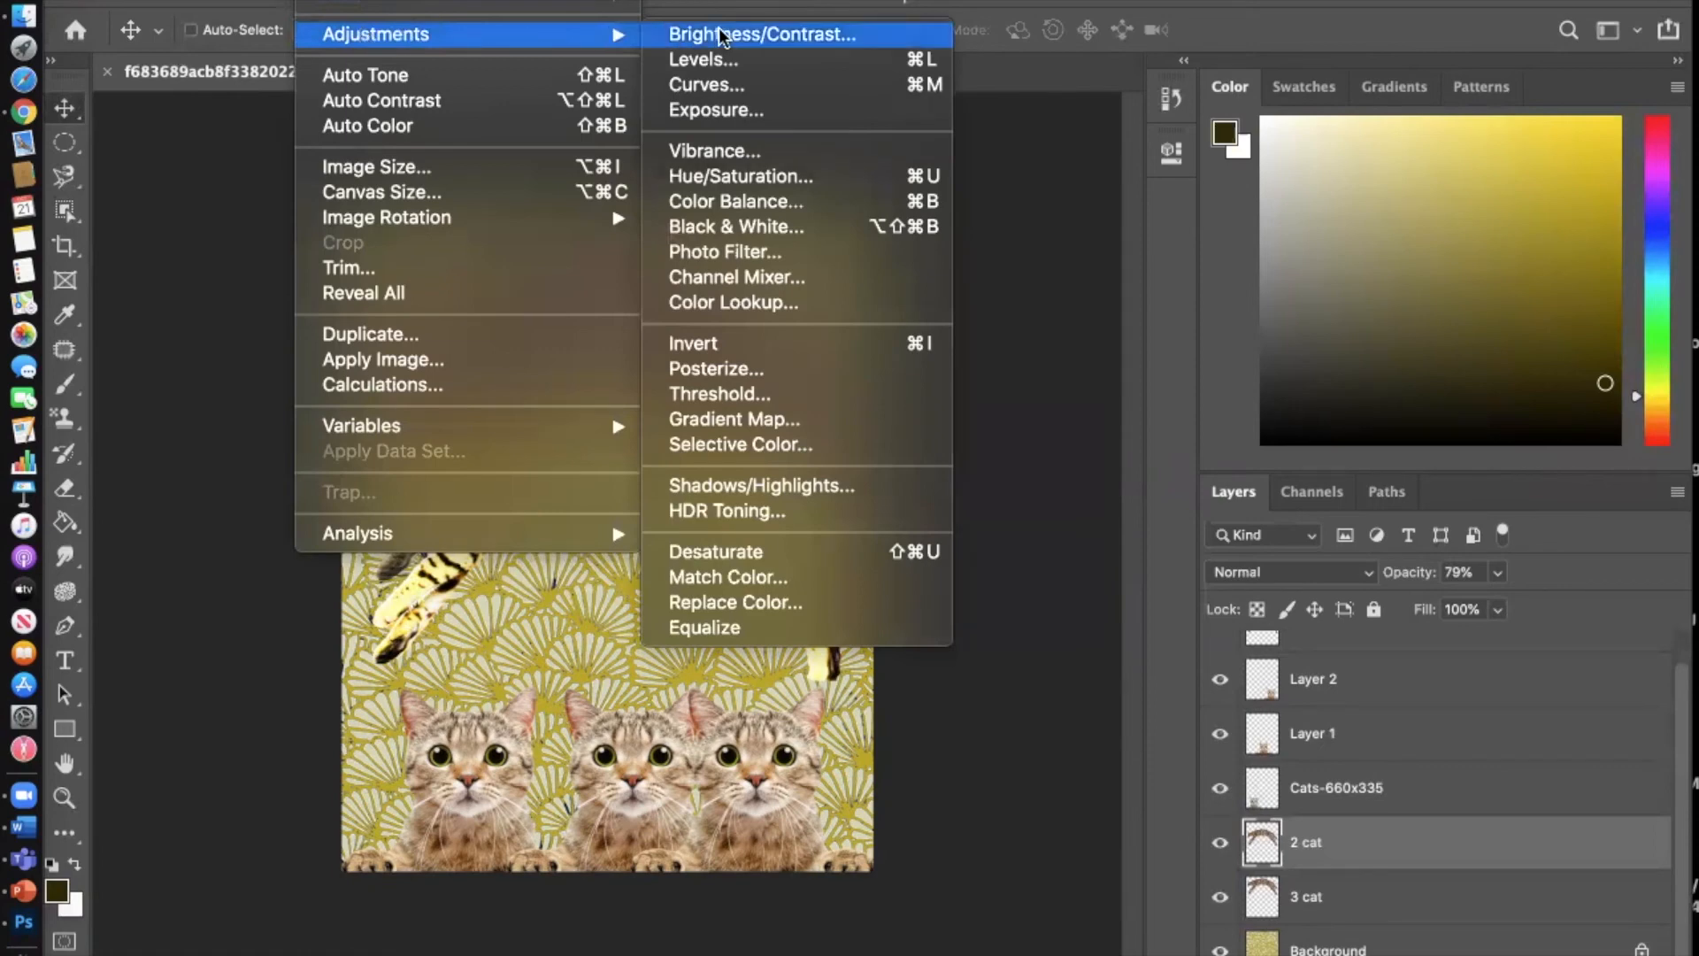
left_click(729, 180)
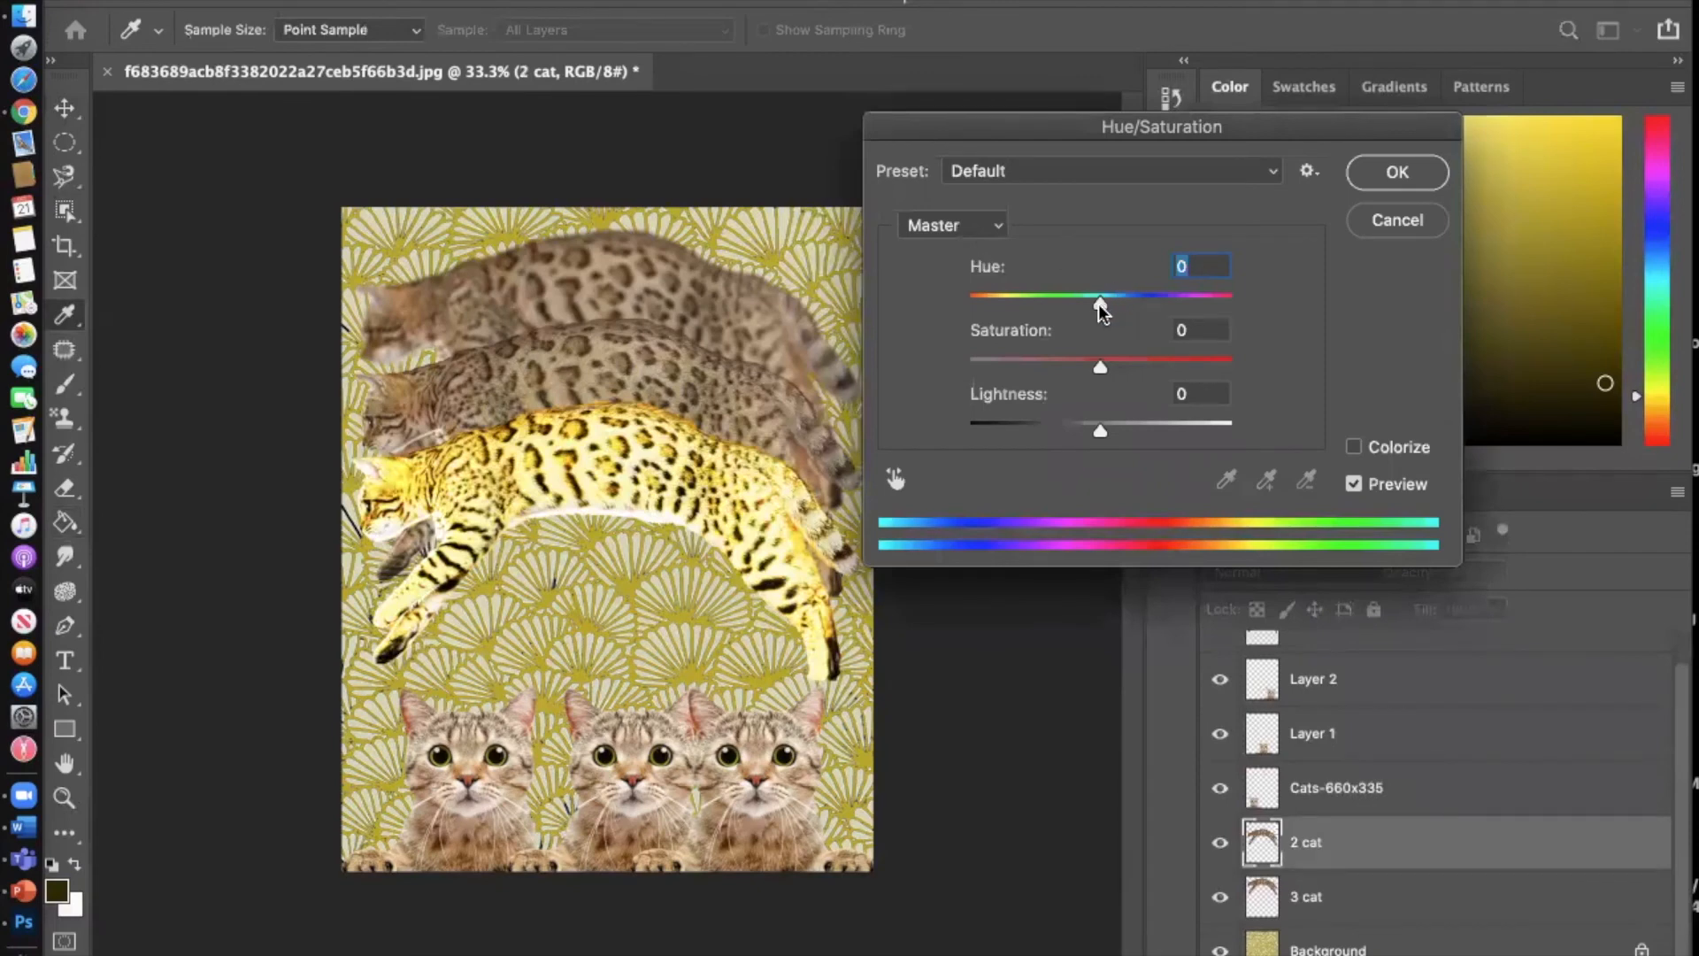
left_click_drag(1100, 304, 1209, 300)
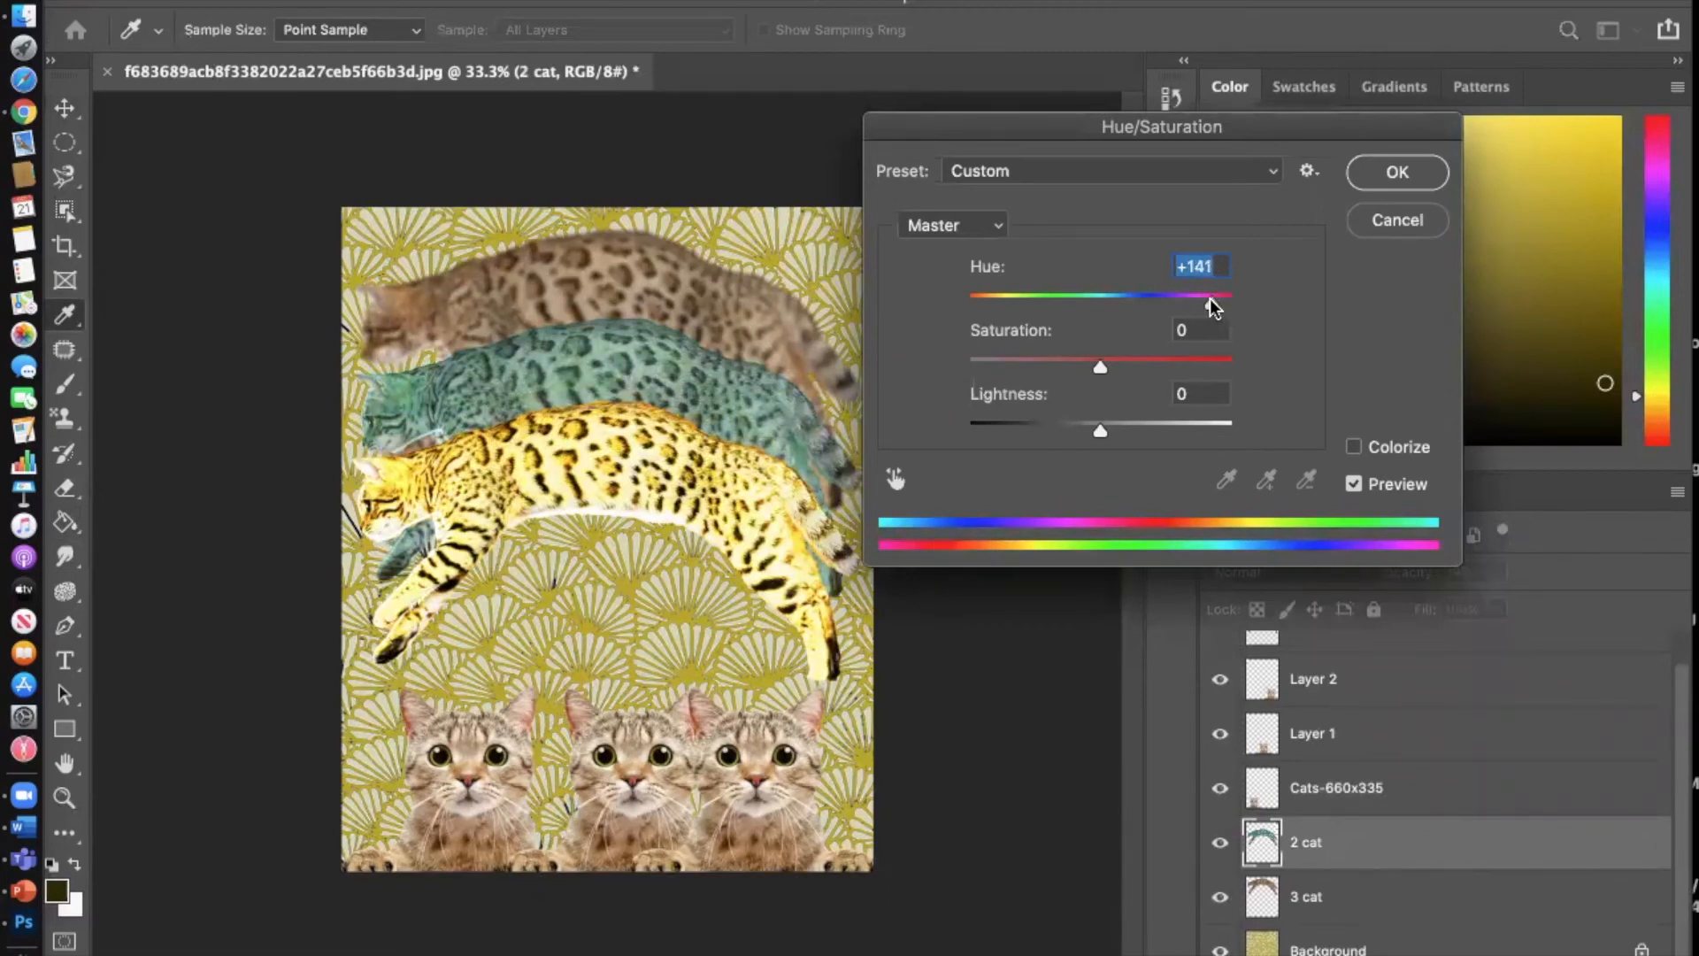
left_click_drag(1099, 365, 1151, 370)
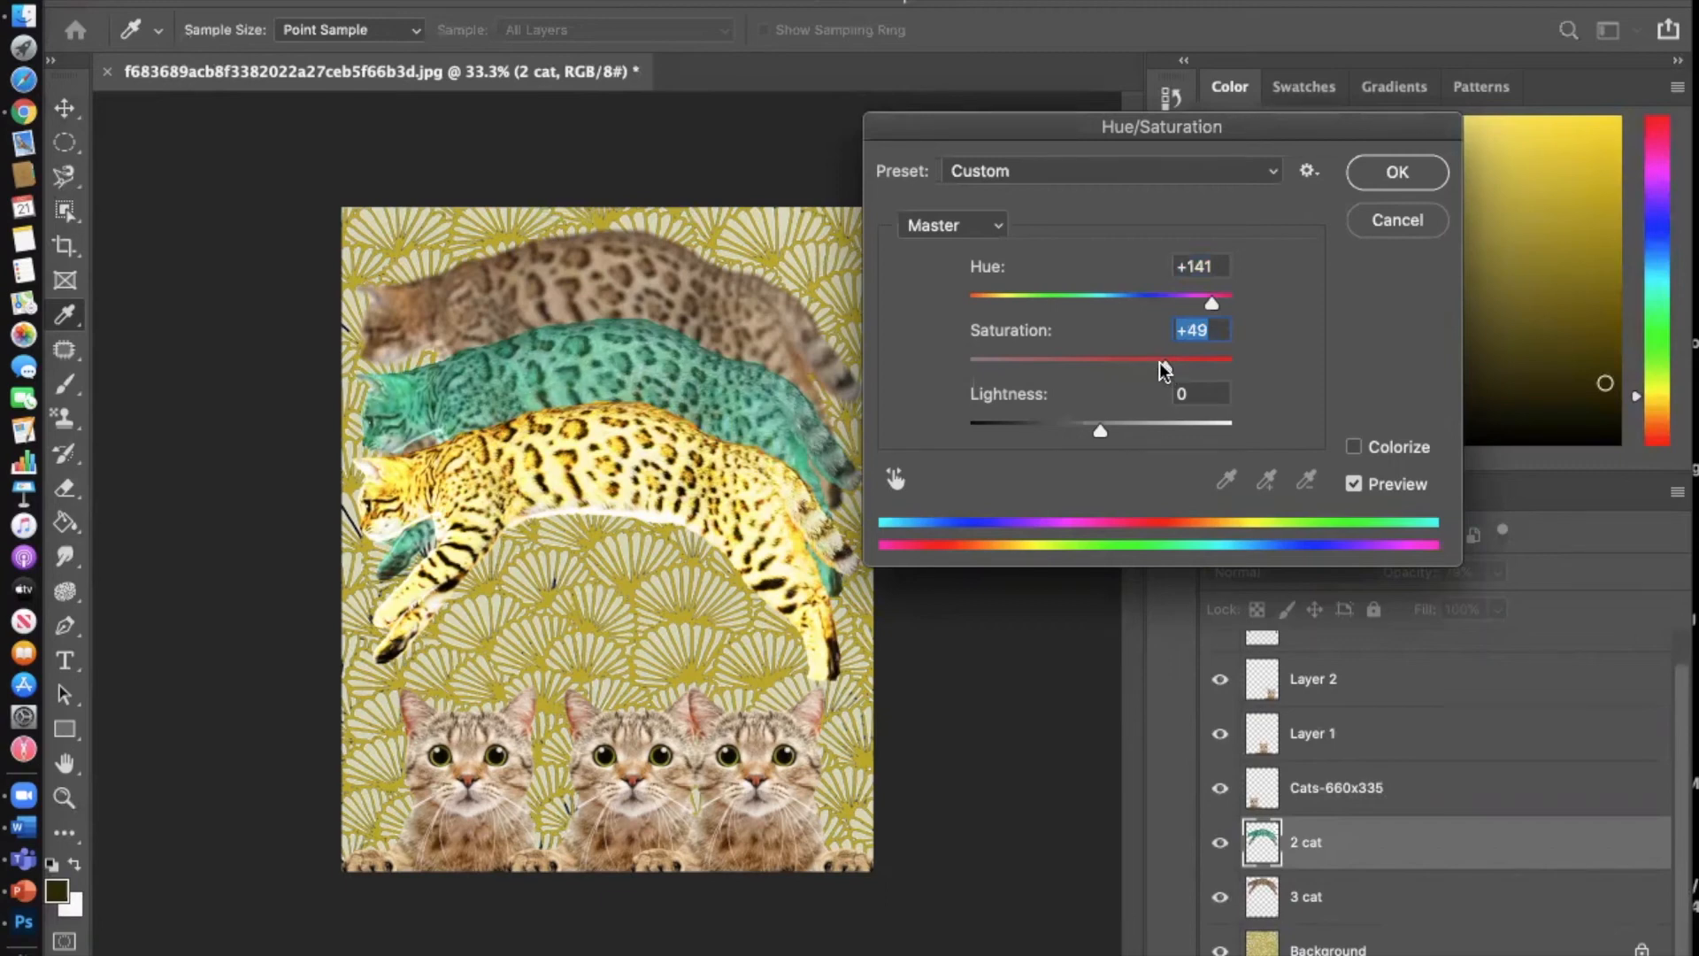
left_click(1396, 176)
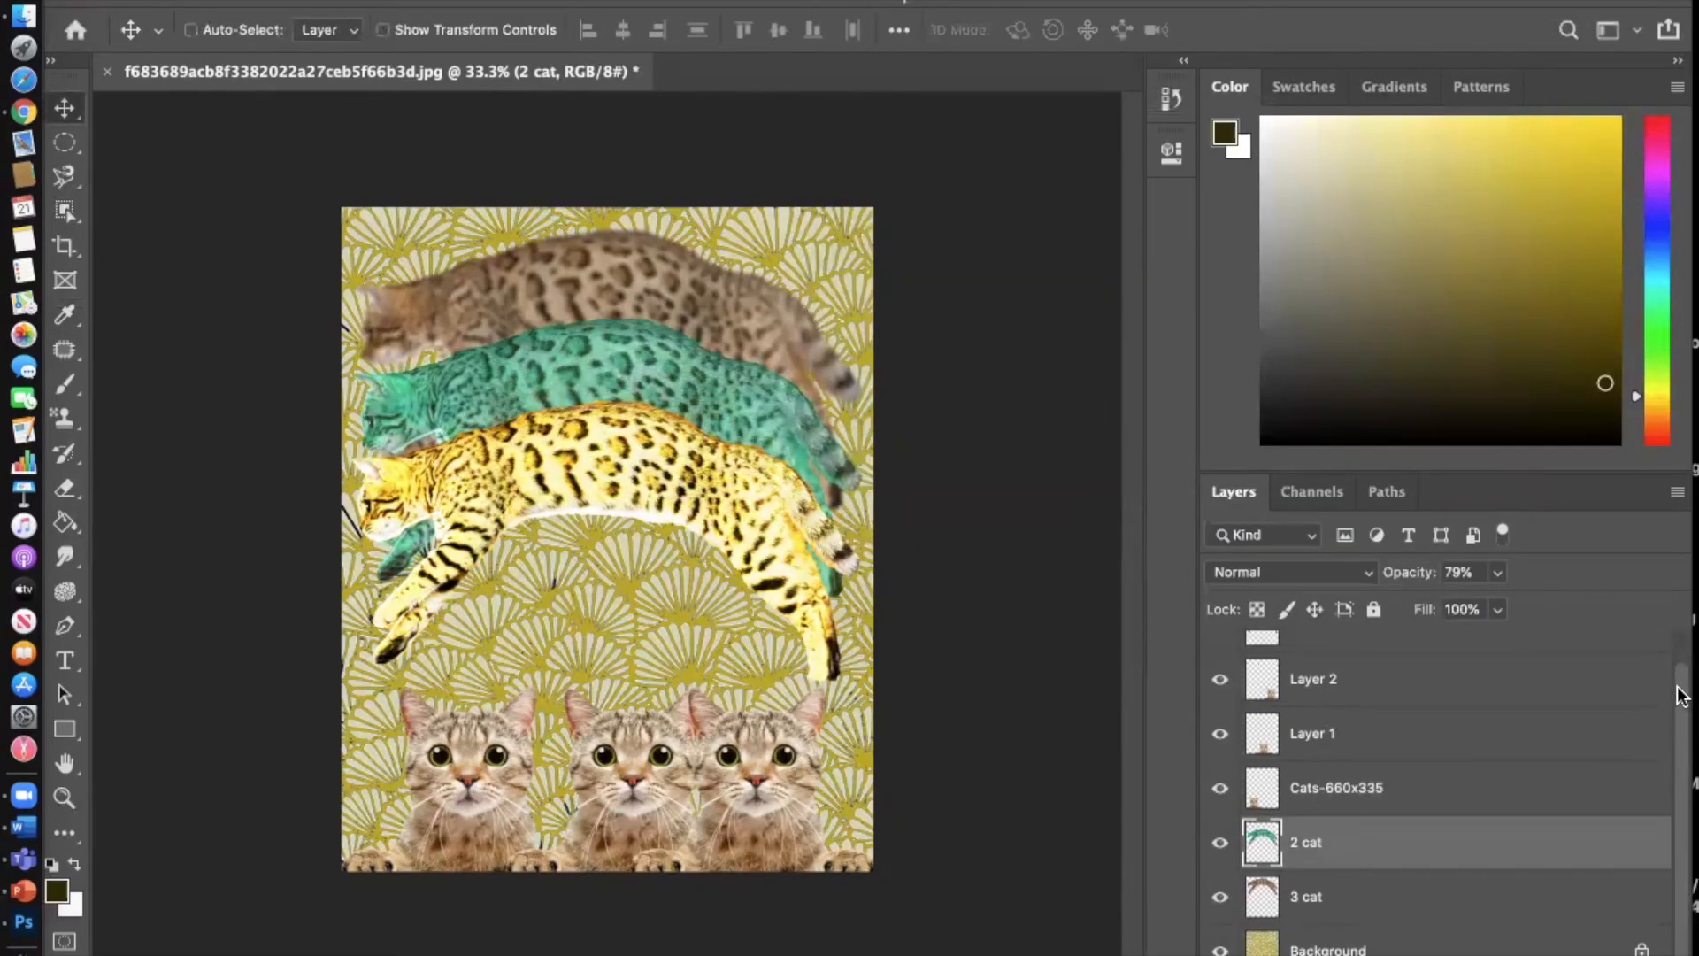
scroll(1681, 685, "up", 2)
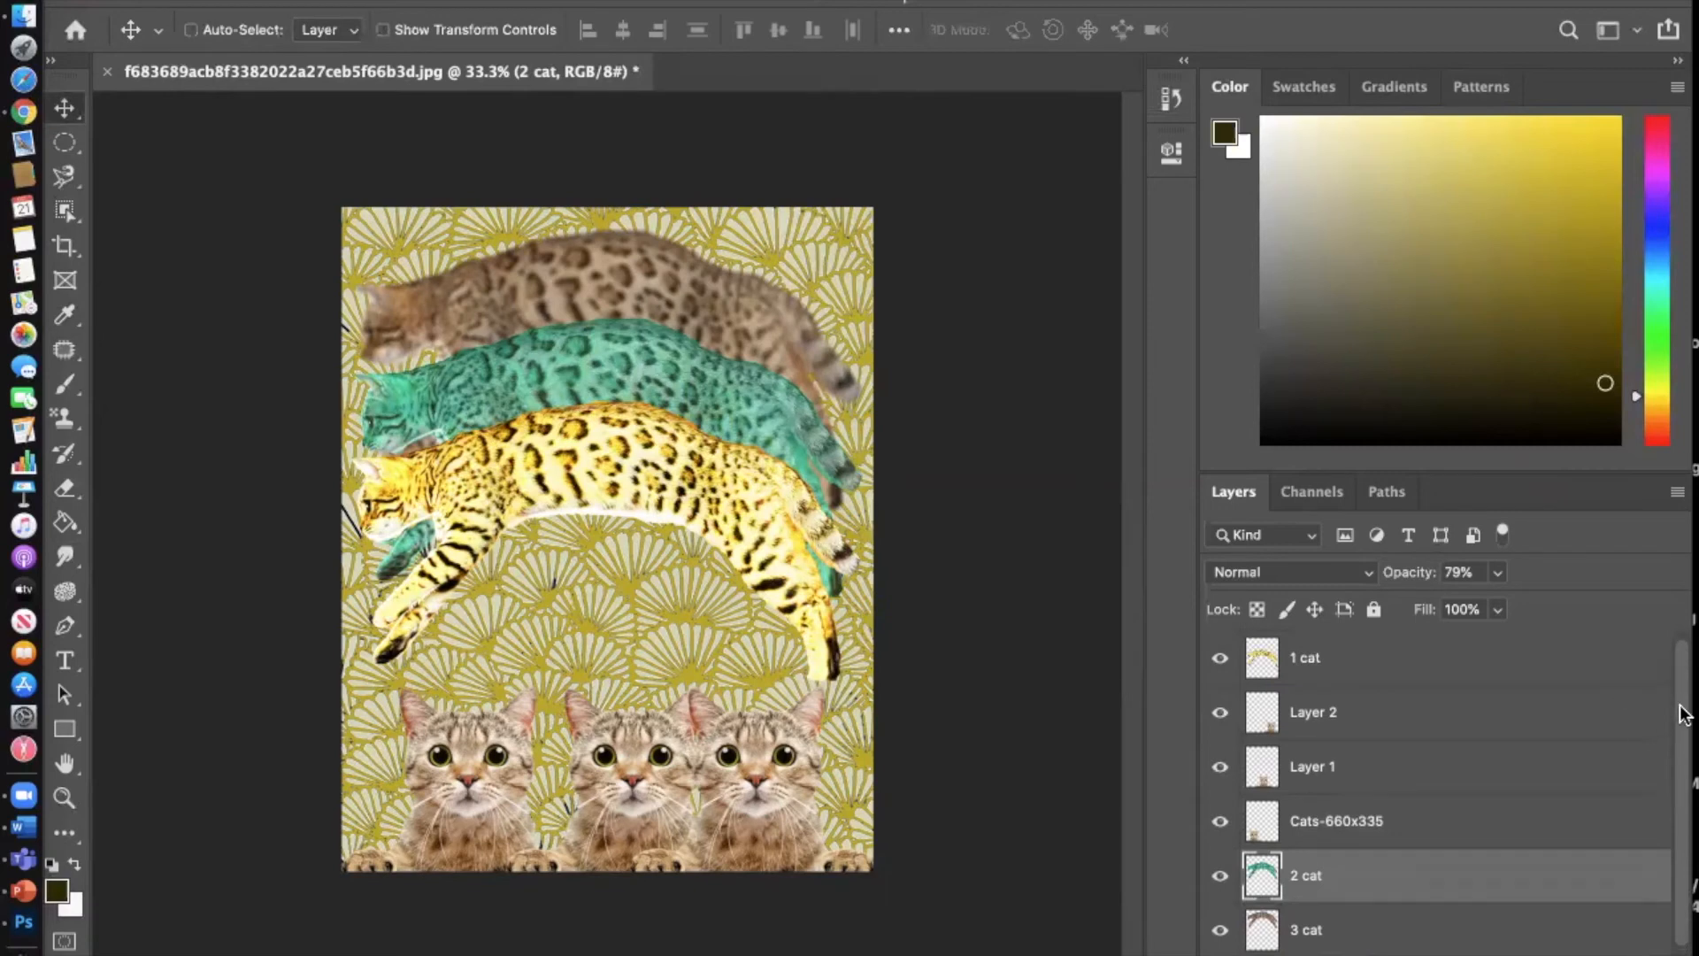
Step: Darken and add contrast to the "3 cat" layer with Levels, using input values 41, 0.74 and 224
left_click(1300, 936)
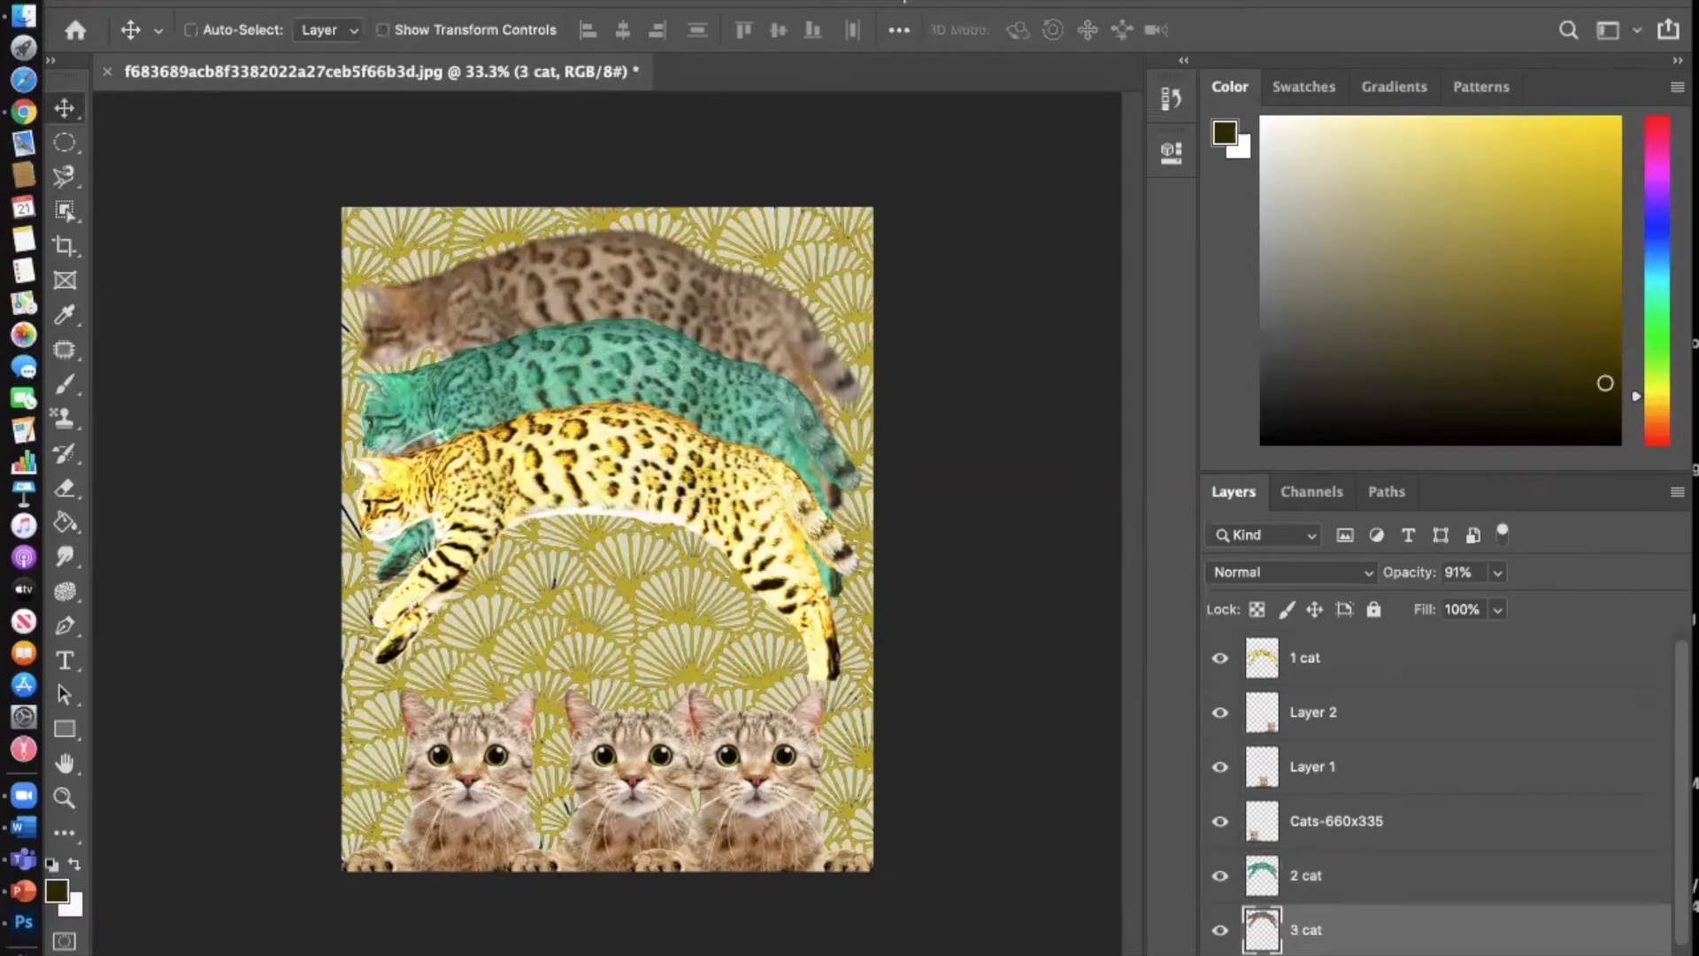
left_click(416, 2)
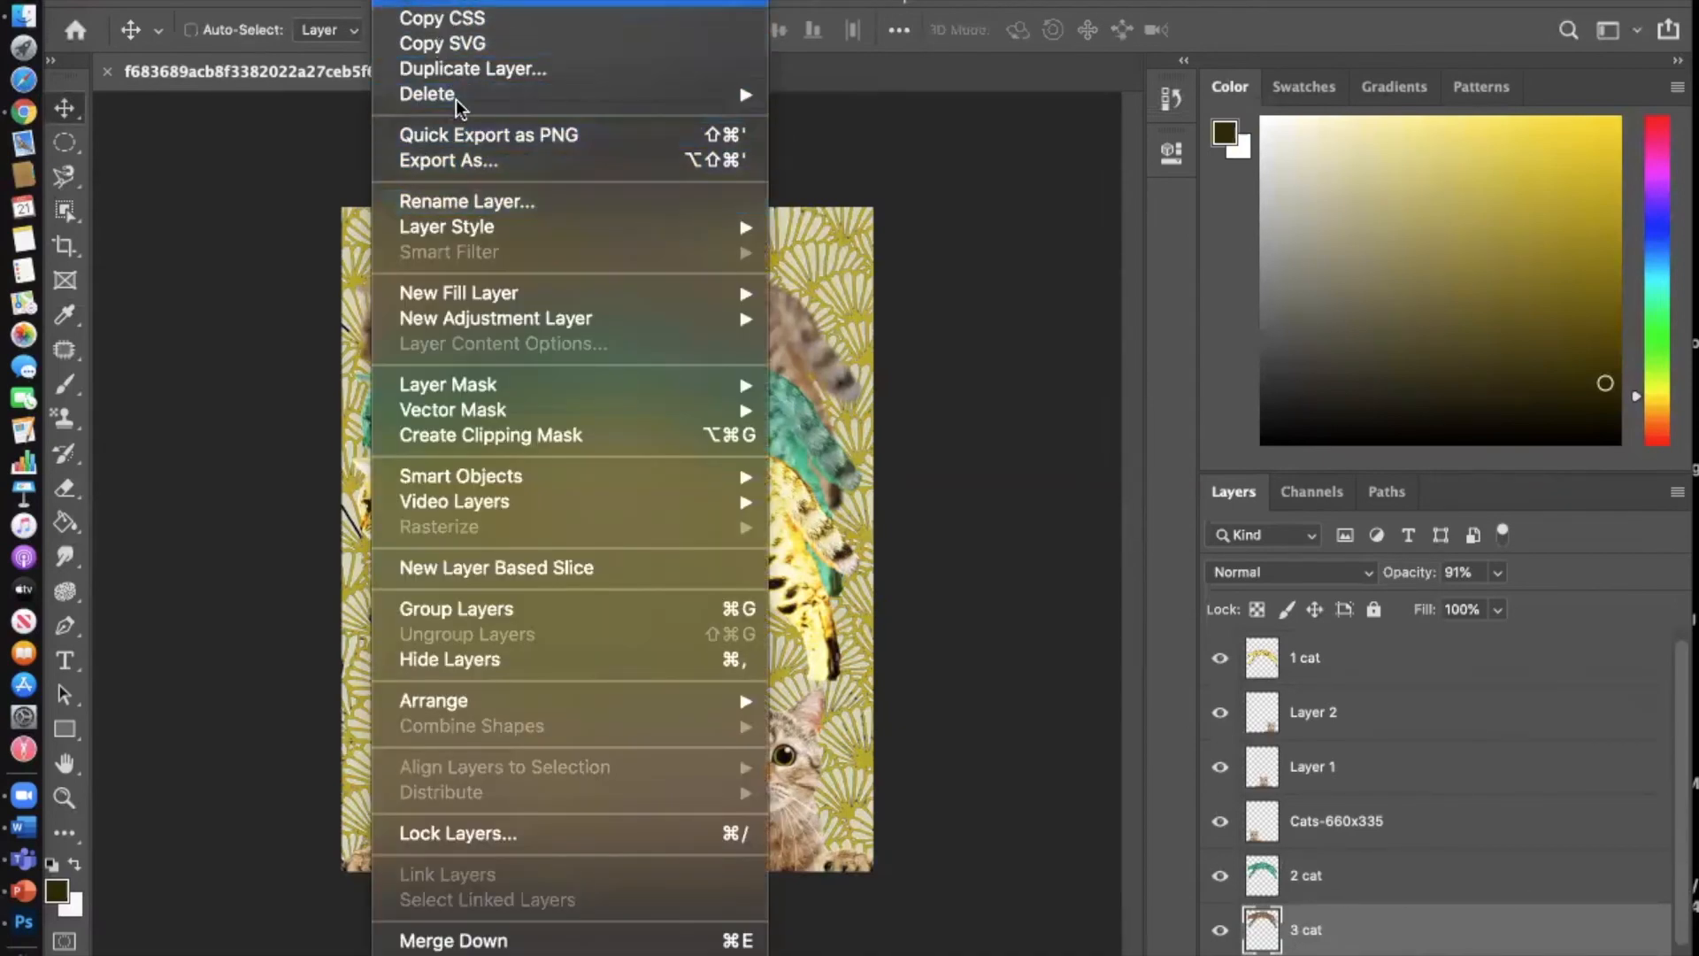
mouse_move(459, 106)
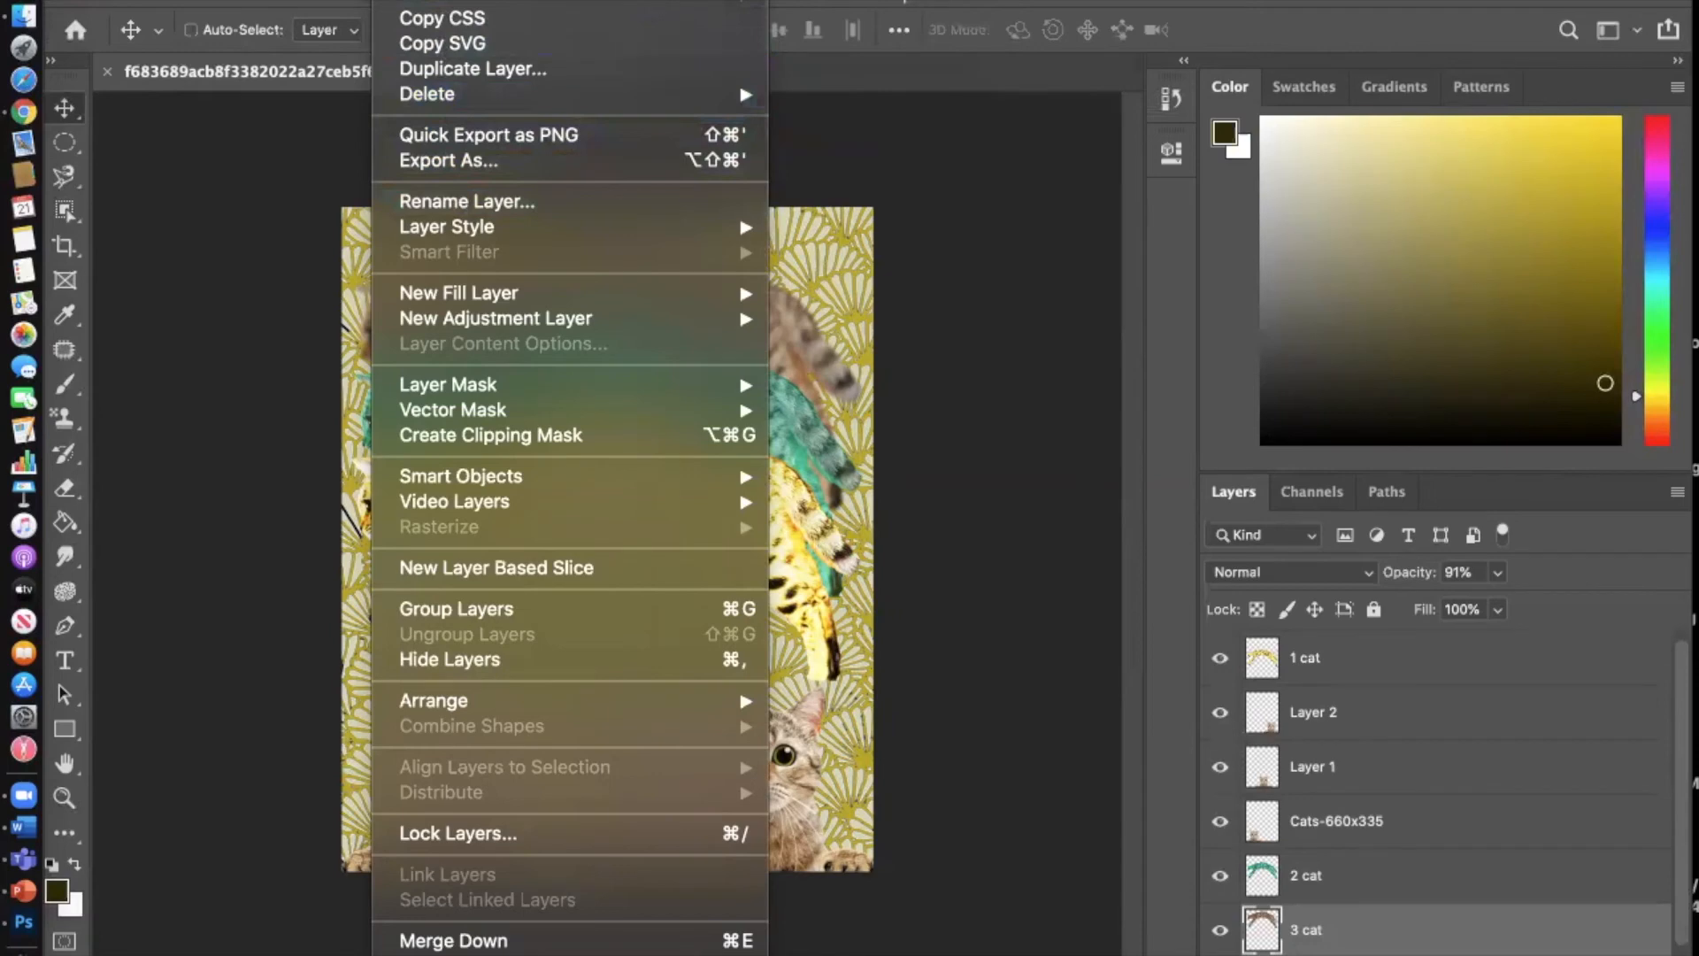
mouse_move(320, 2)
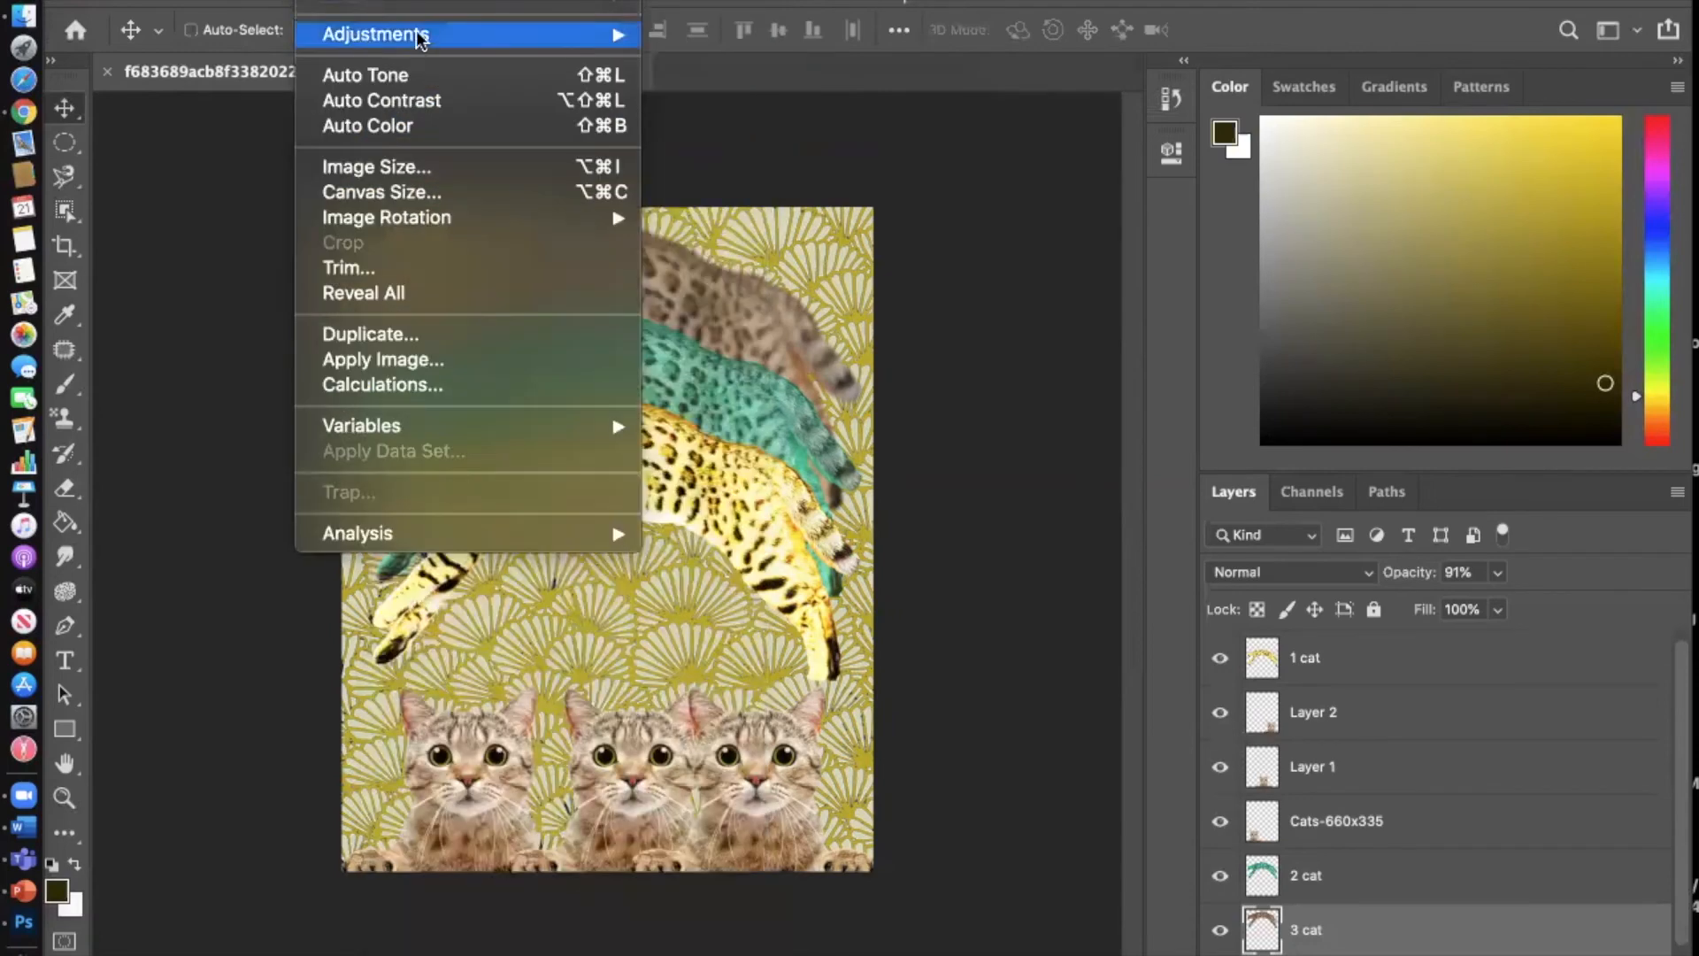
mouse_move(417, 36)
left_click(678, 58)
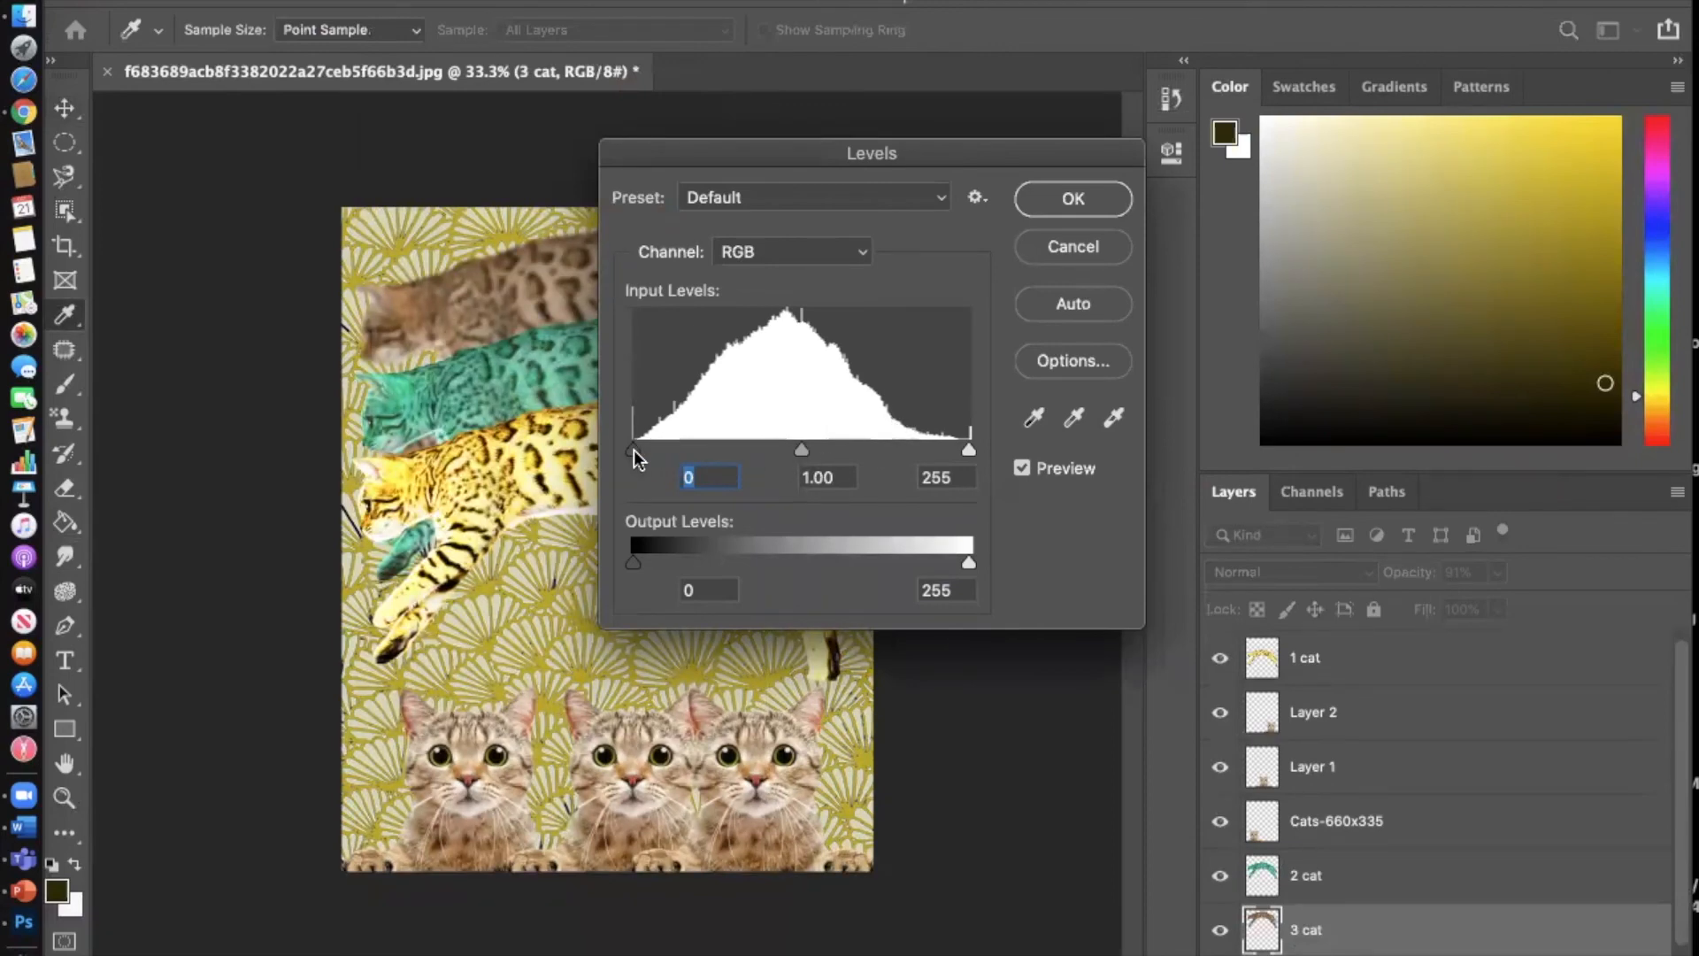
left_click_drag(969, 447, 874, 442)
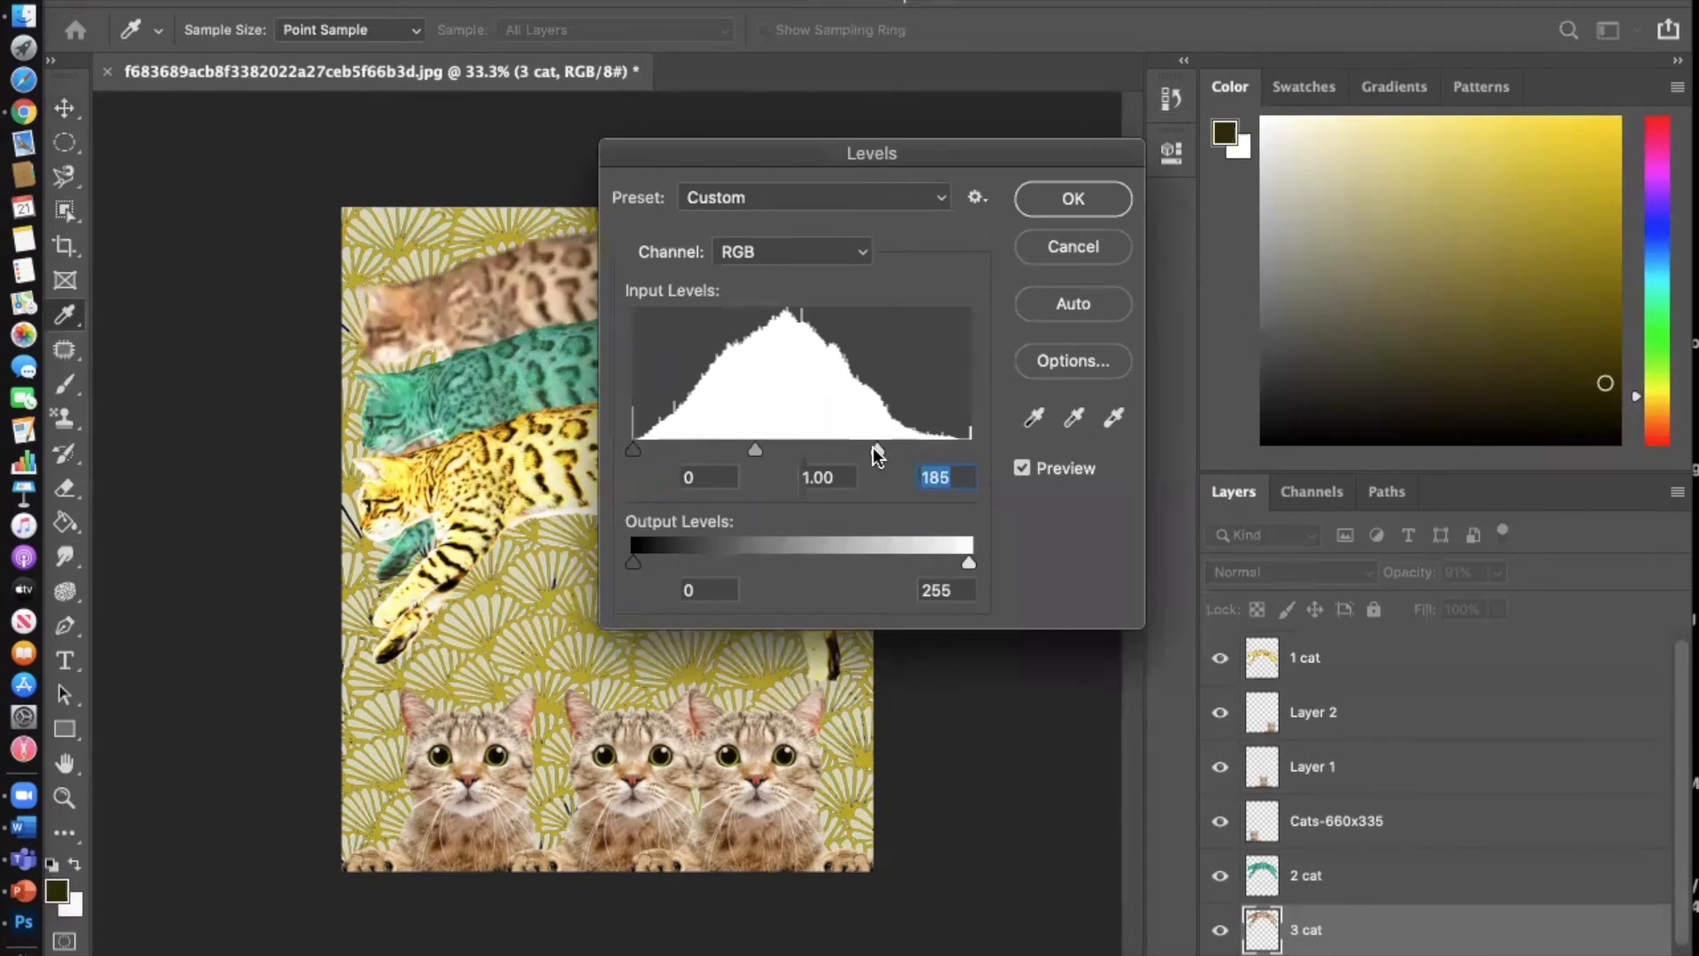
left_click_drag(874, 447, 964, 439)
left_click_drag(803, 449, 830, 451)
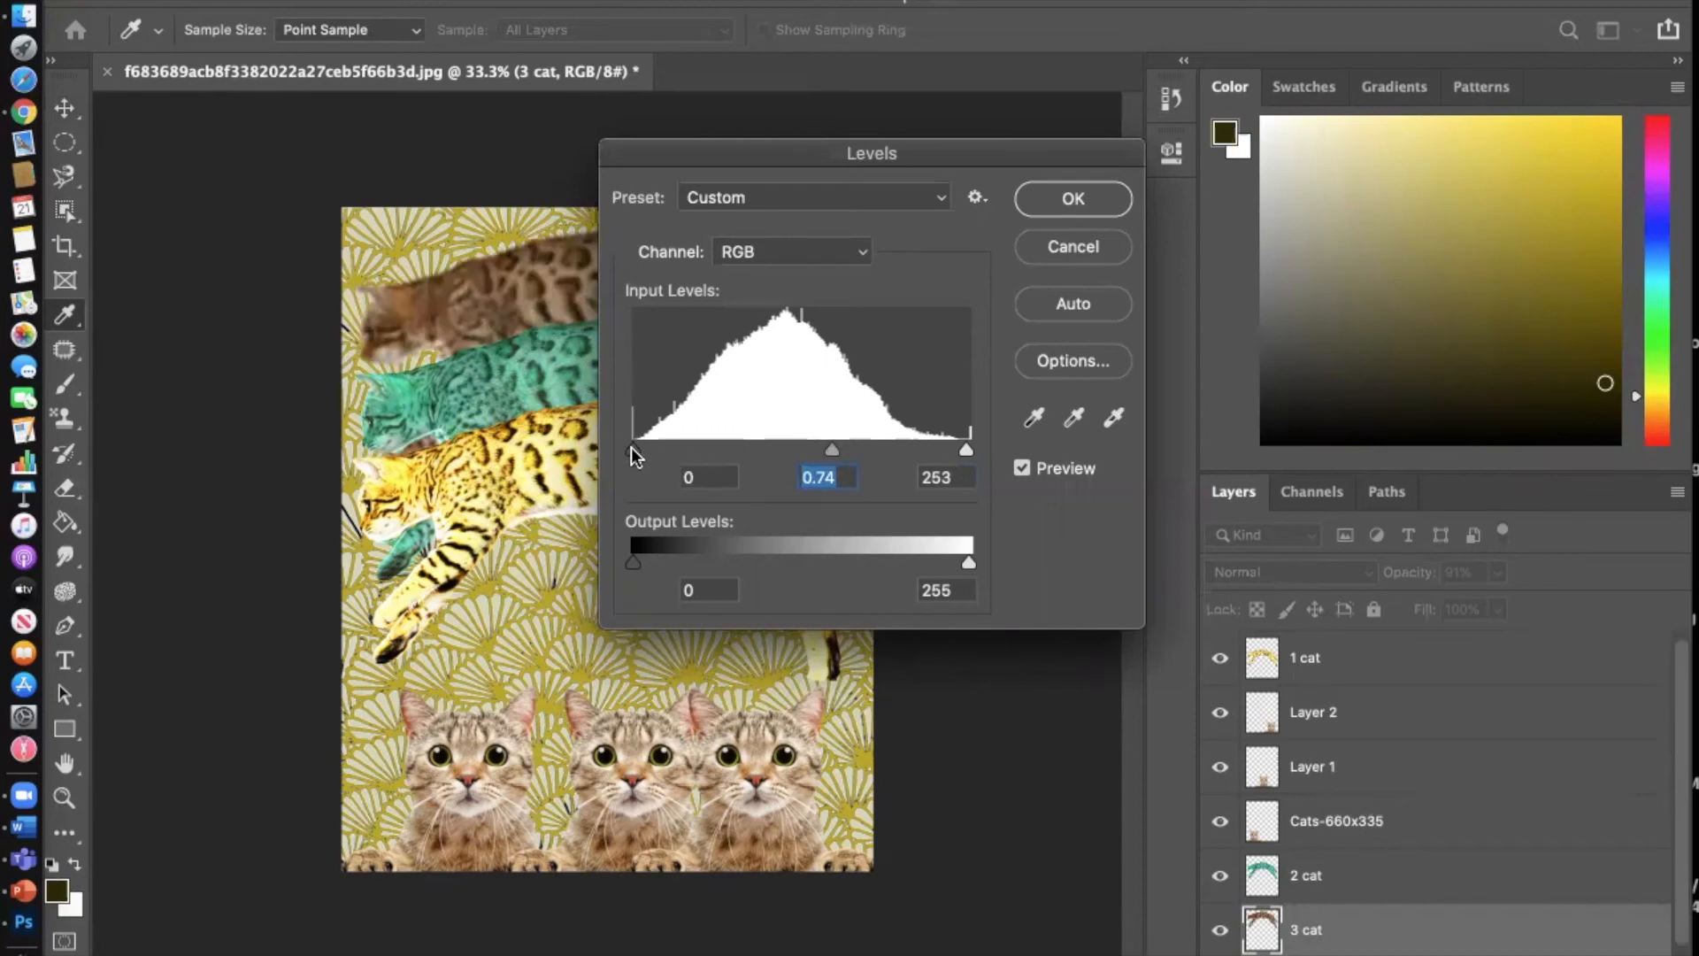
mouse_move(633, 452)
left_mouse_down()
mouse_move(698, 446)
mouse_move(642, 442)
left_mouse_up()
left_click_drag(965, 449, 925, 452)
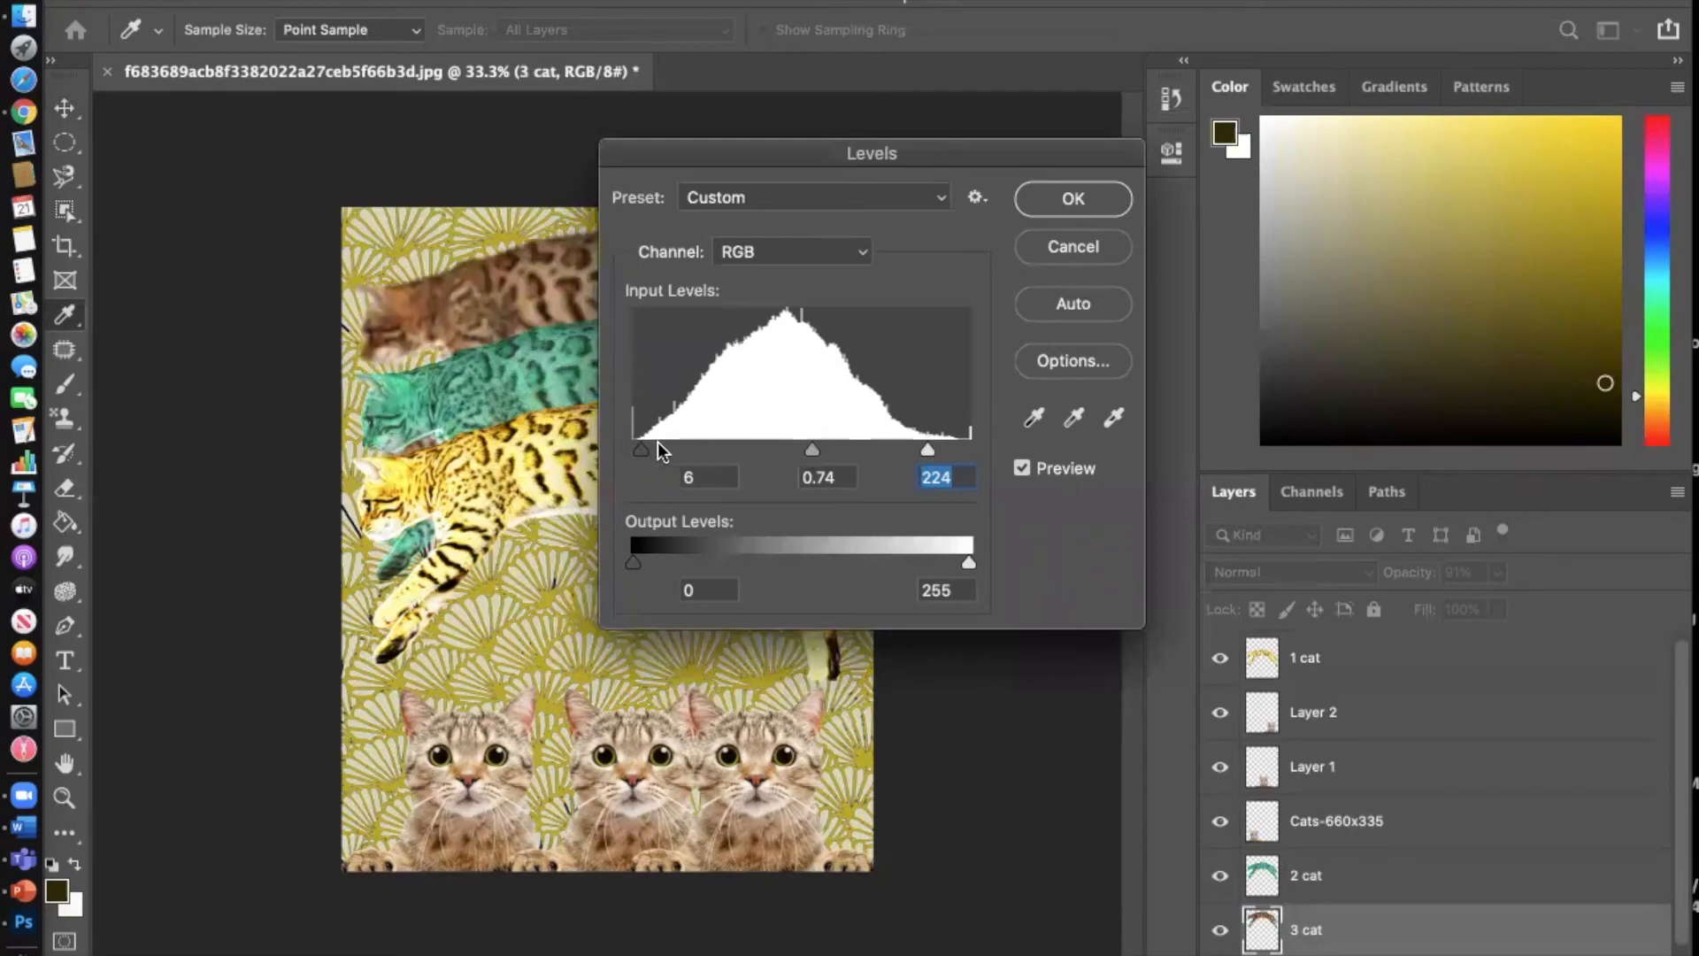
left_click_drag(645, 448, 689, 453)
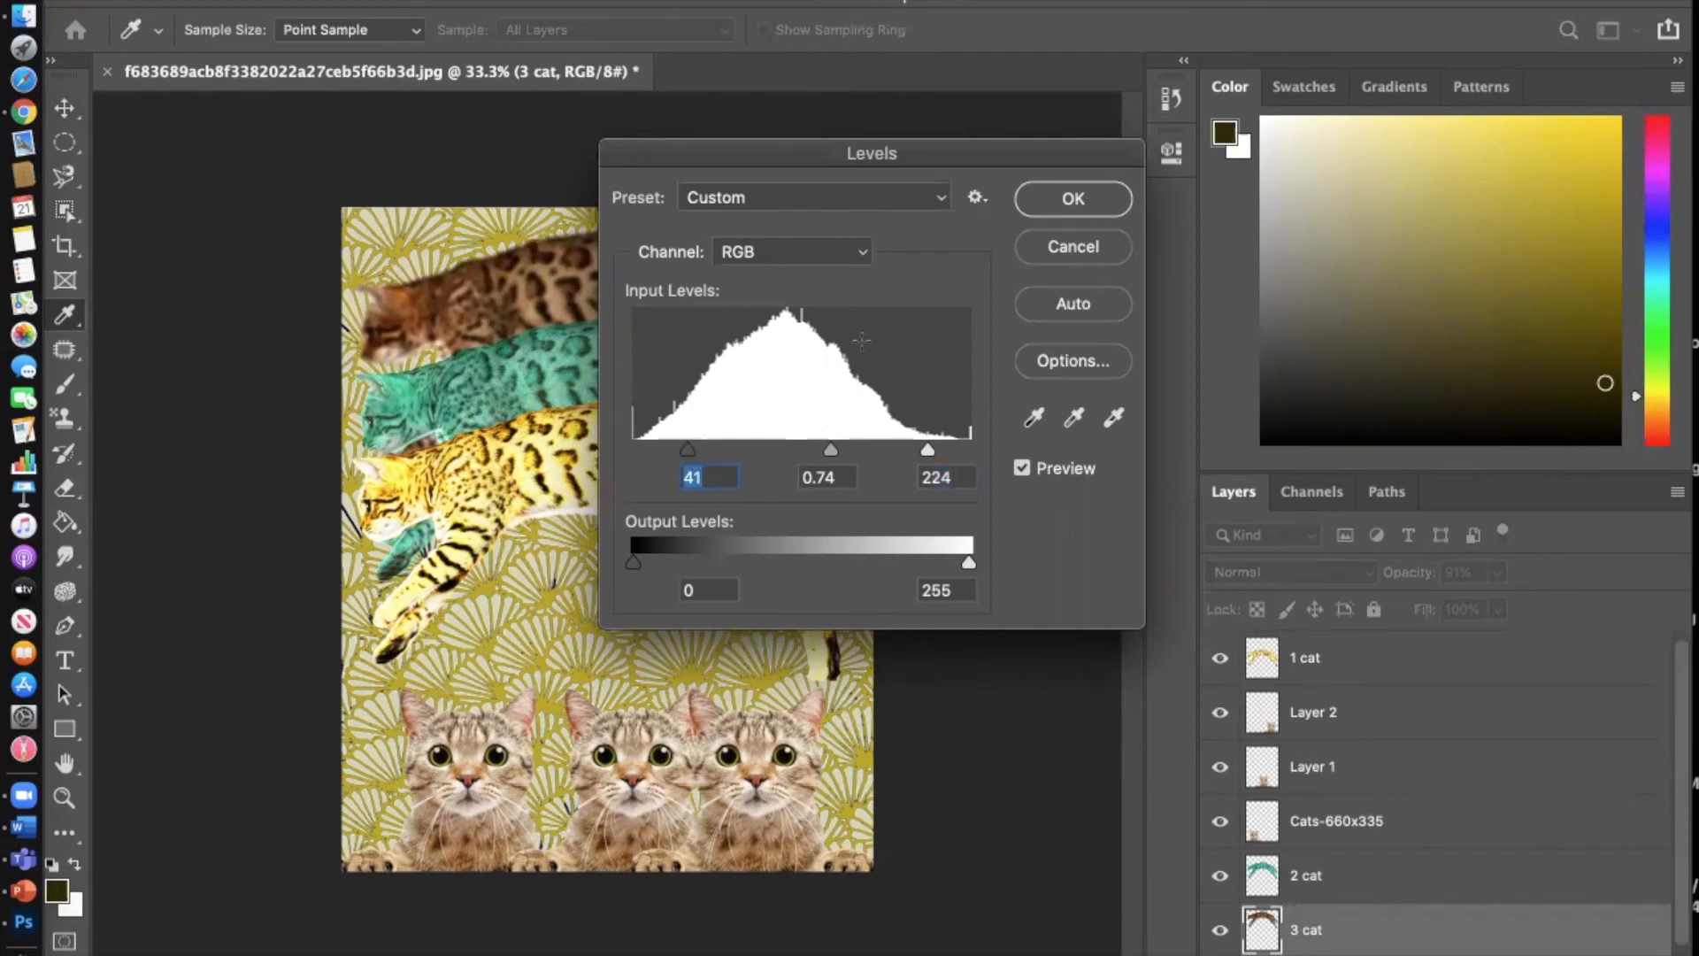
left_click(1073, 198)
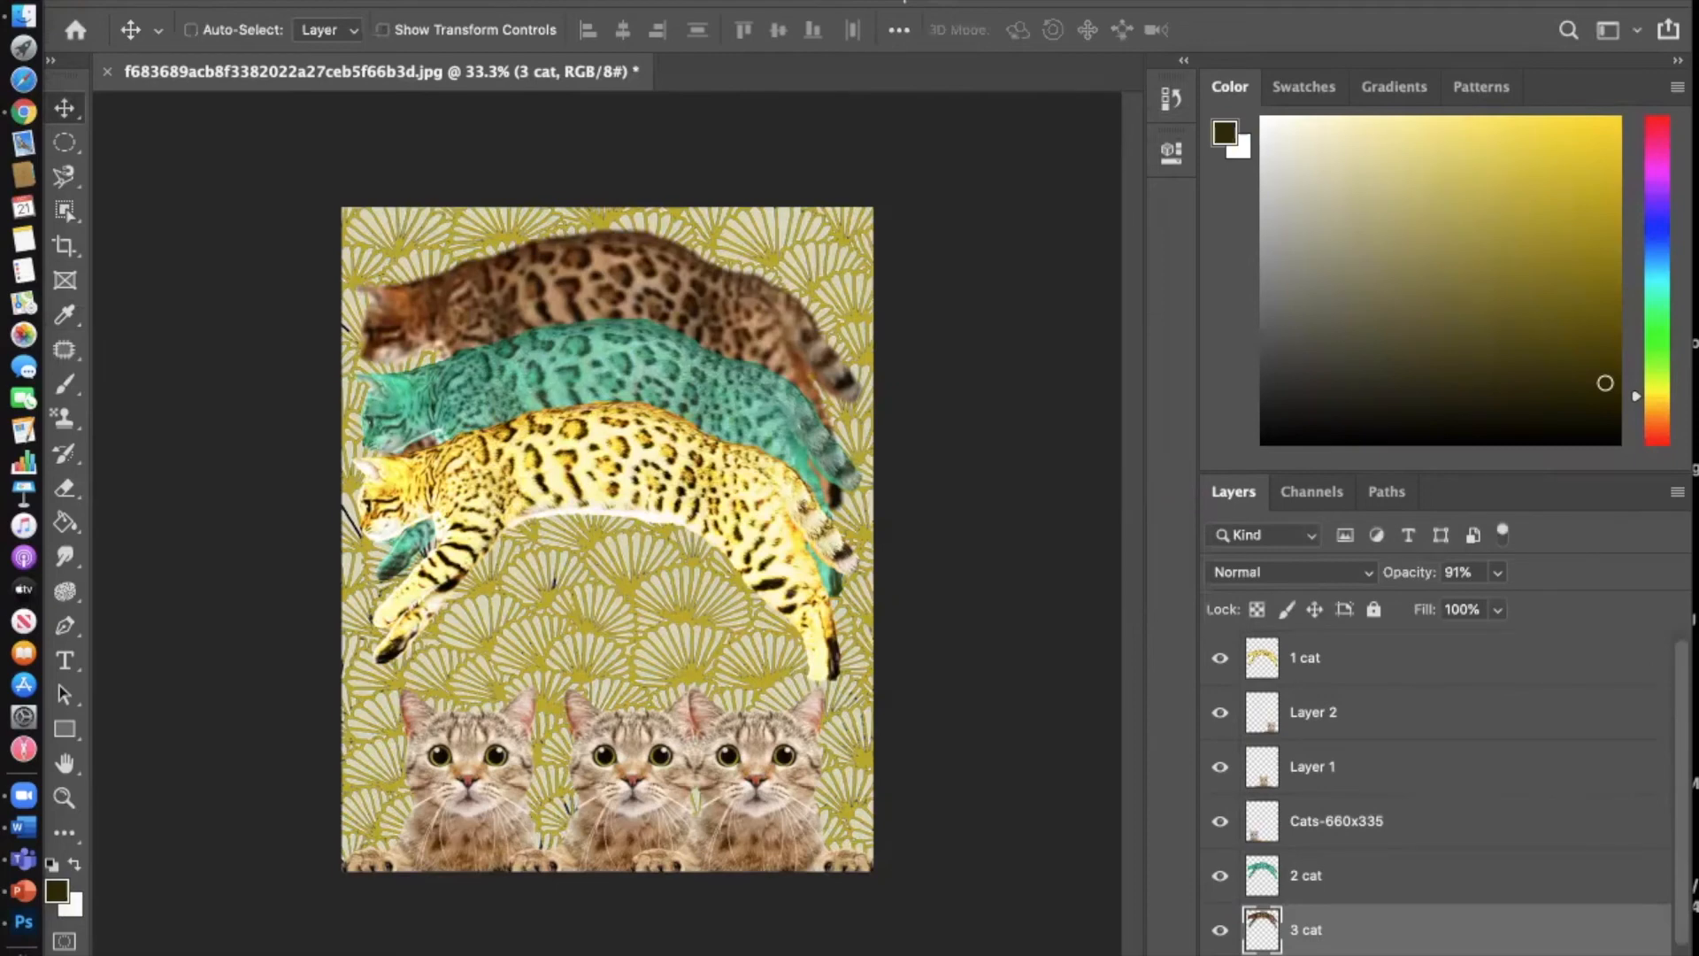
Step: Turn the cat on the "3 cat" layer red with Hue/Saturation, using hue -31 and saturation +48
left_click(327, 2)
mouse_move(340, 31)
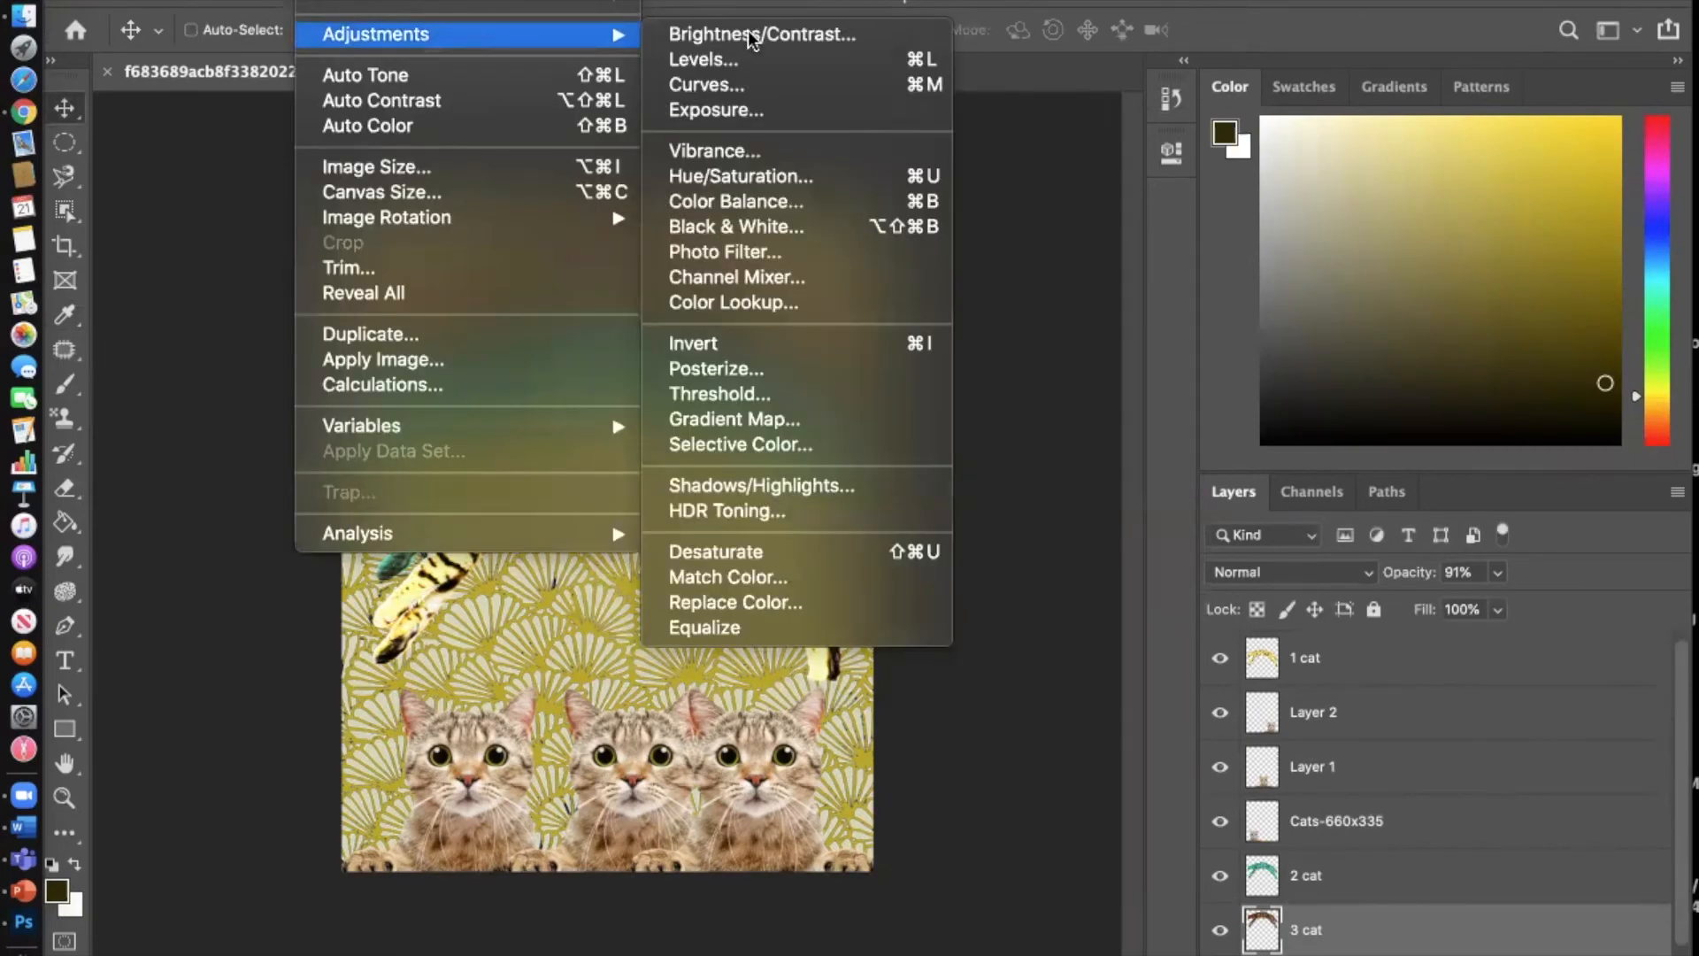
left_click(745, 174)
left_click_drag(1098, 305, 1058, 301)
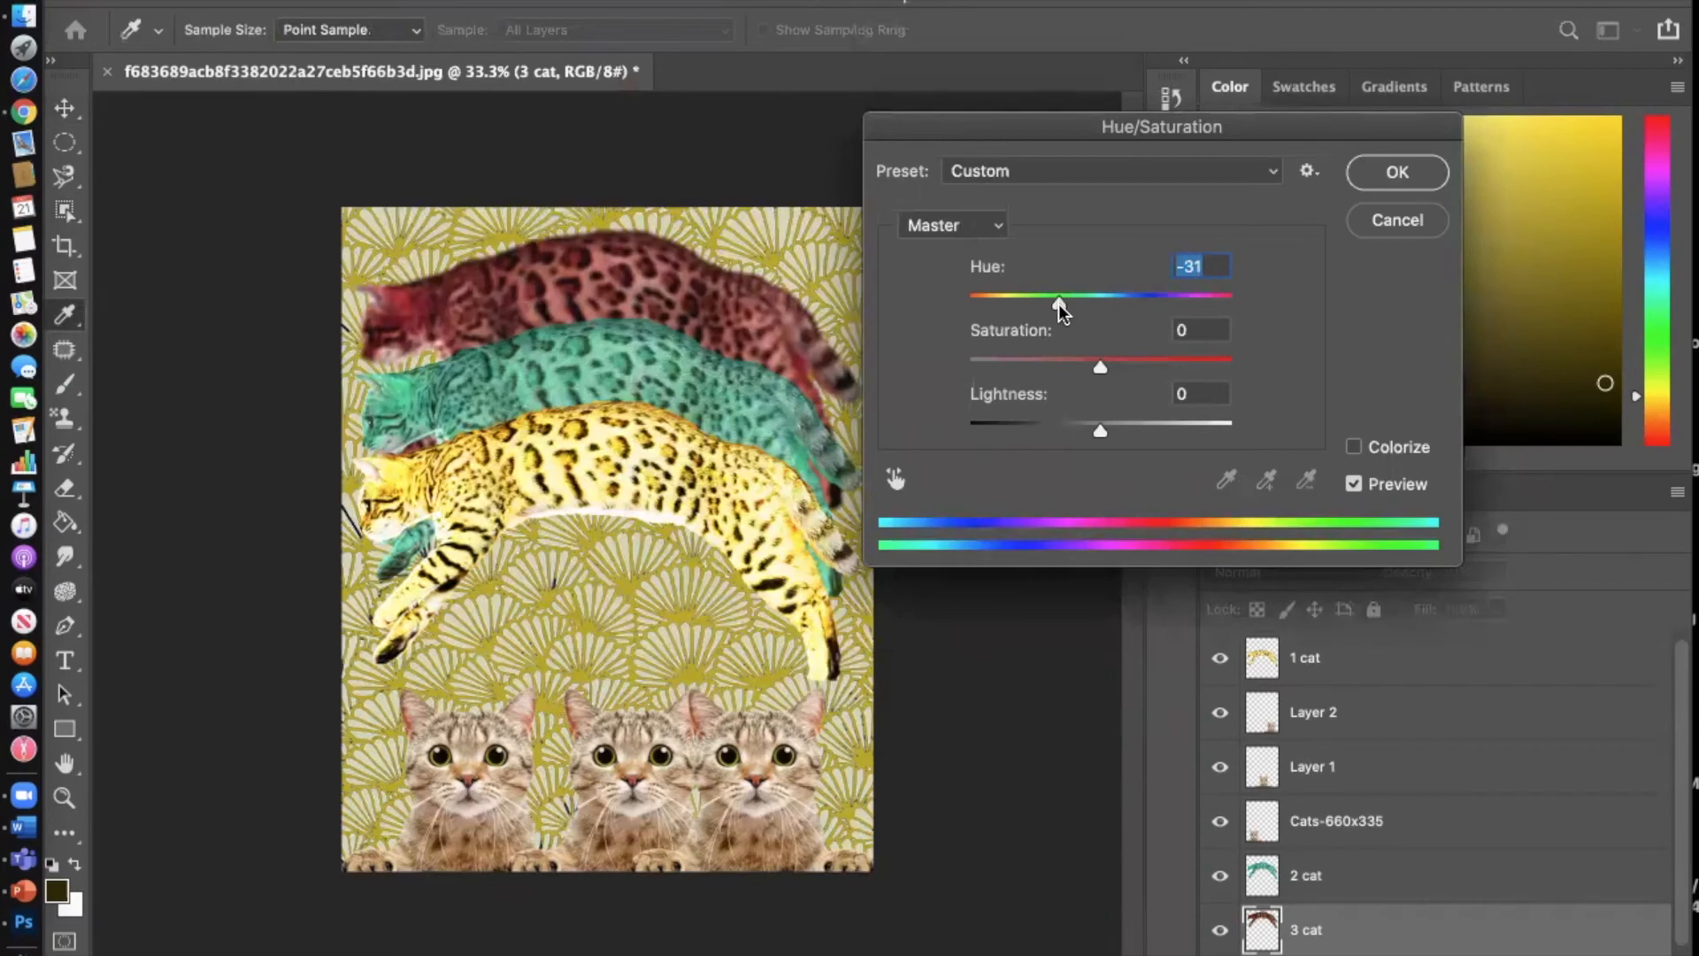
left_click_drag(1097, 364, 1118, 364)
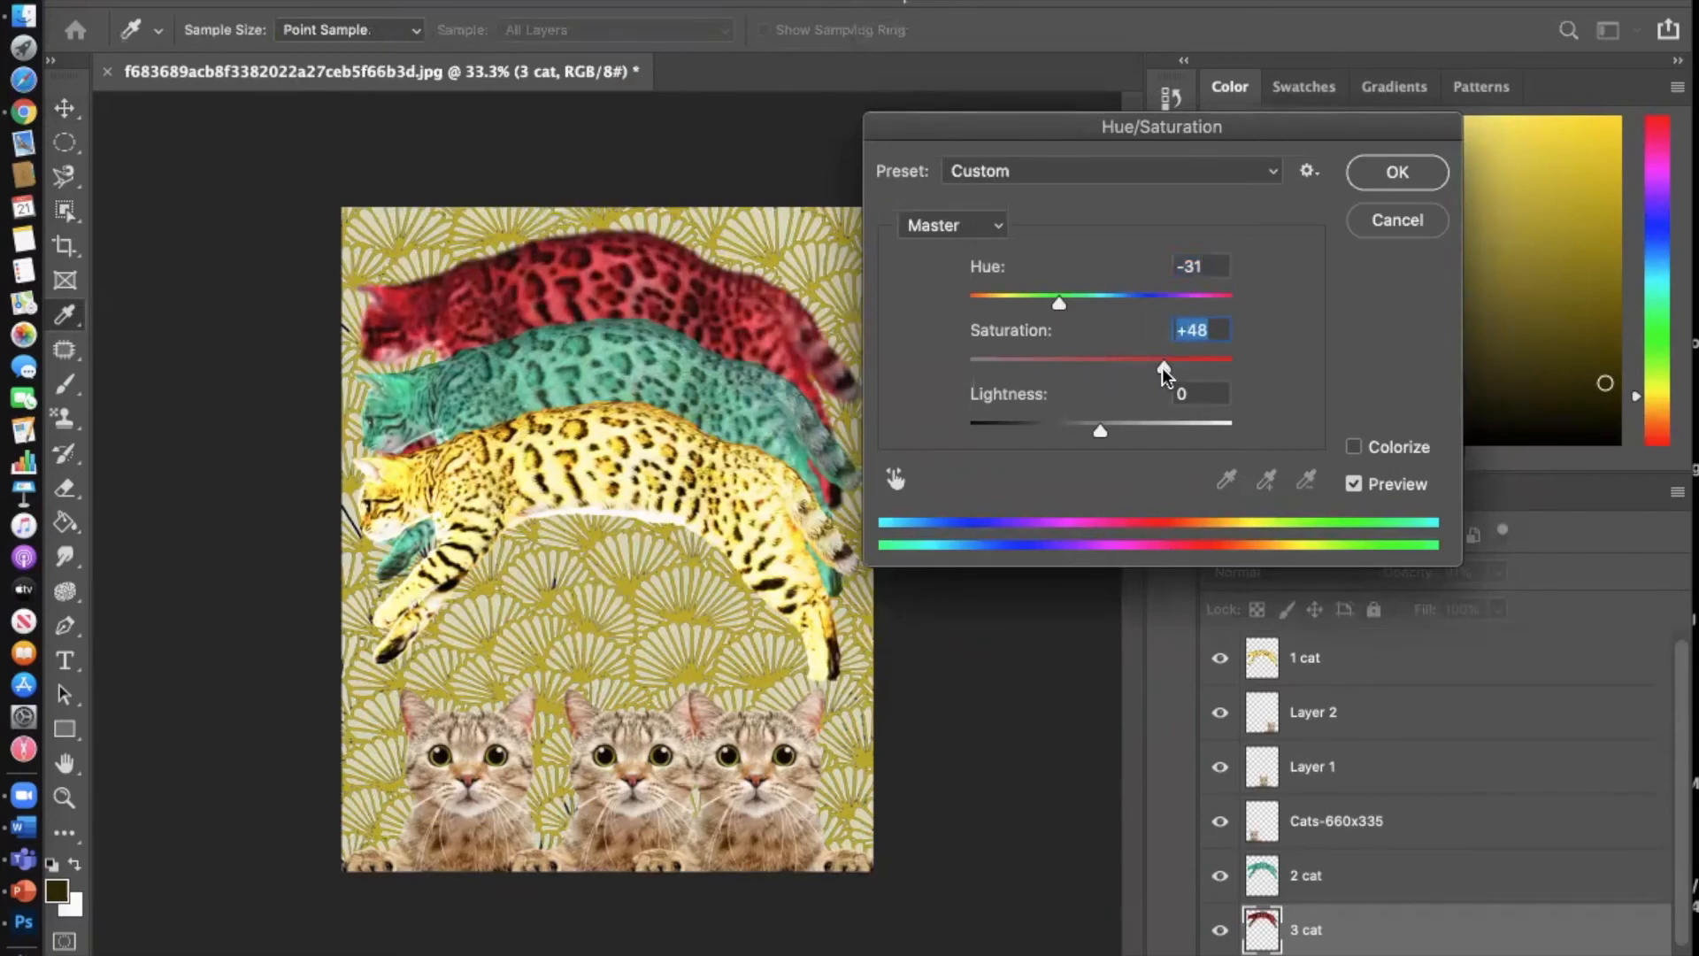
left_click(1401, 171)
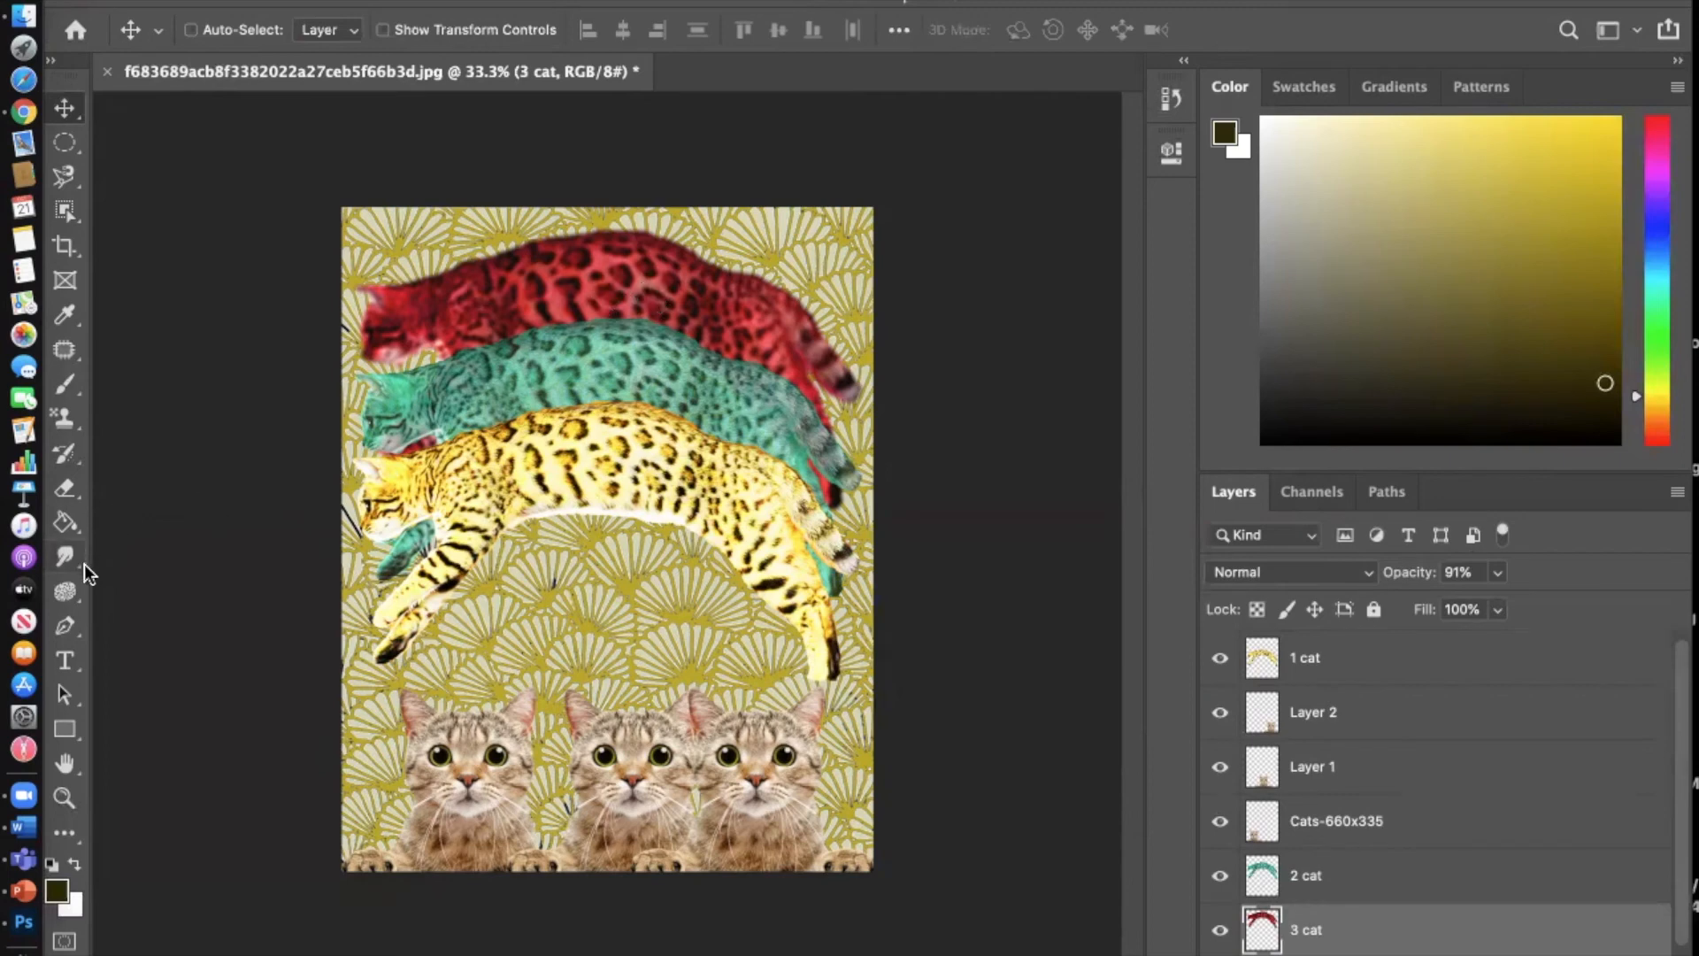
Step: Darken the first kitten's forehead and ear on the "Cats-660x335" layer with the Burn tool, set to Midtones and 50% exposure
left_click(76, 593)
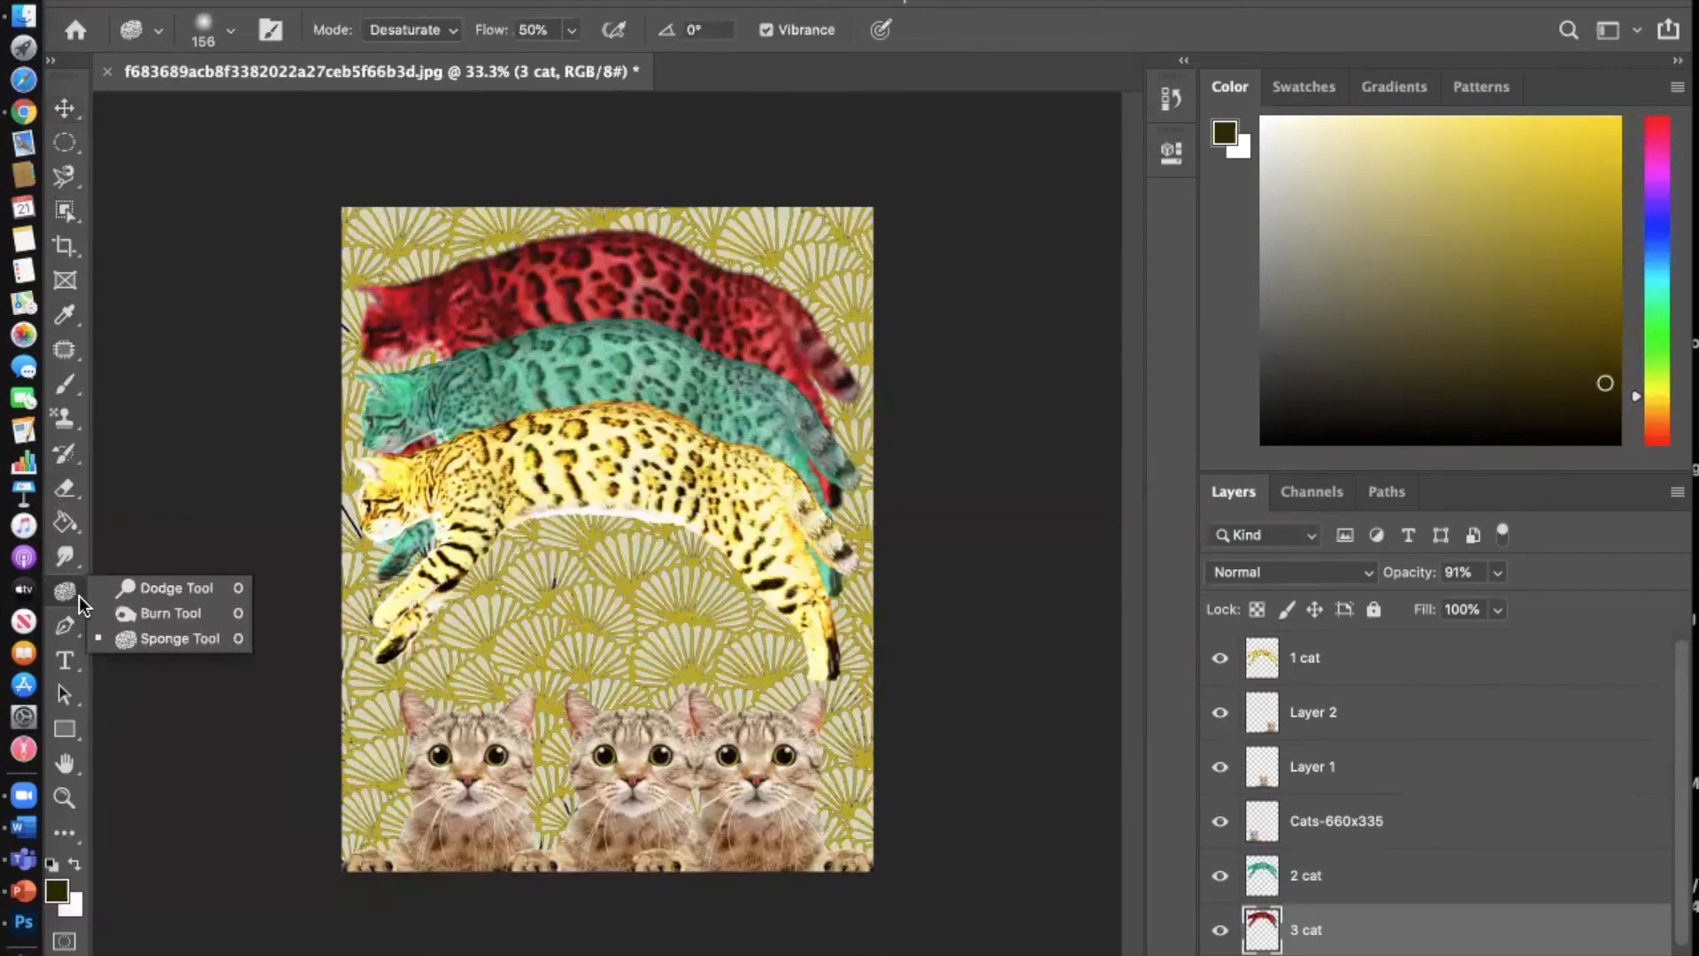
left_click(152, 586)
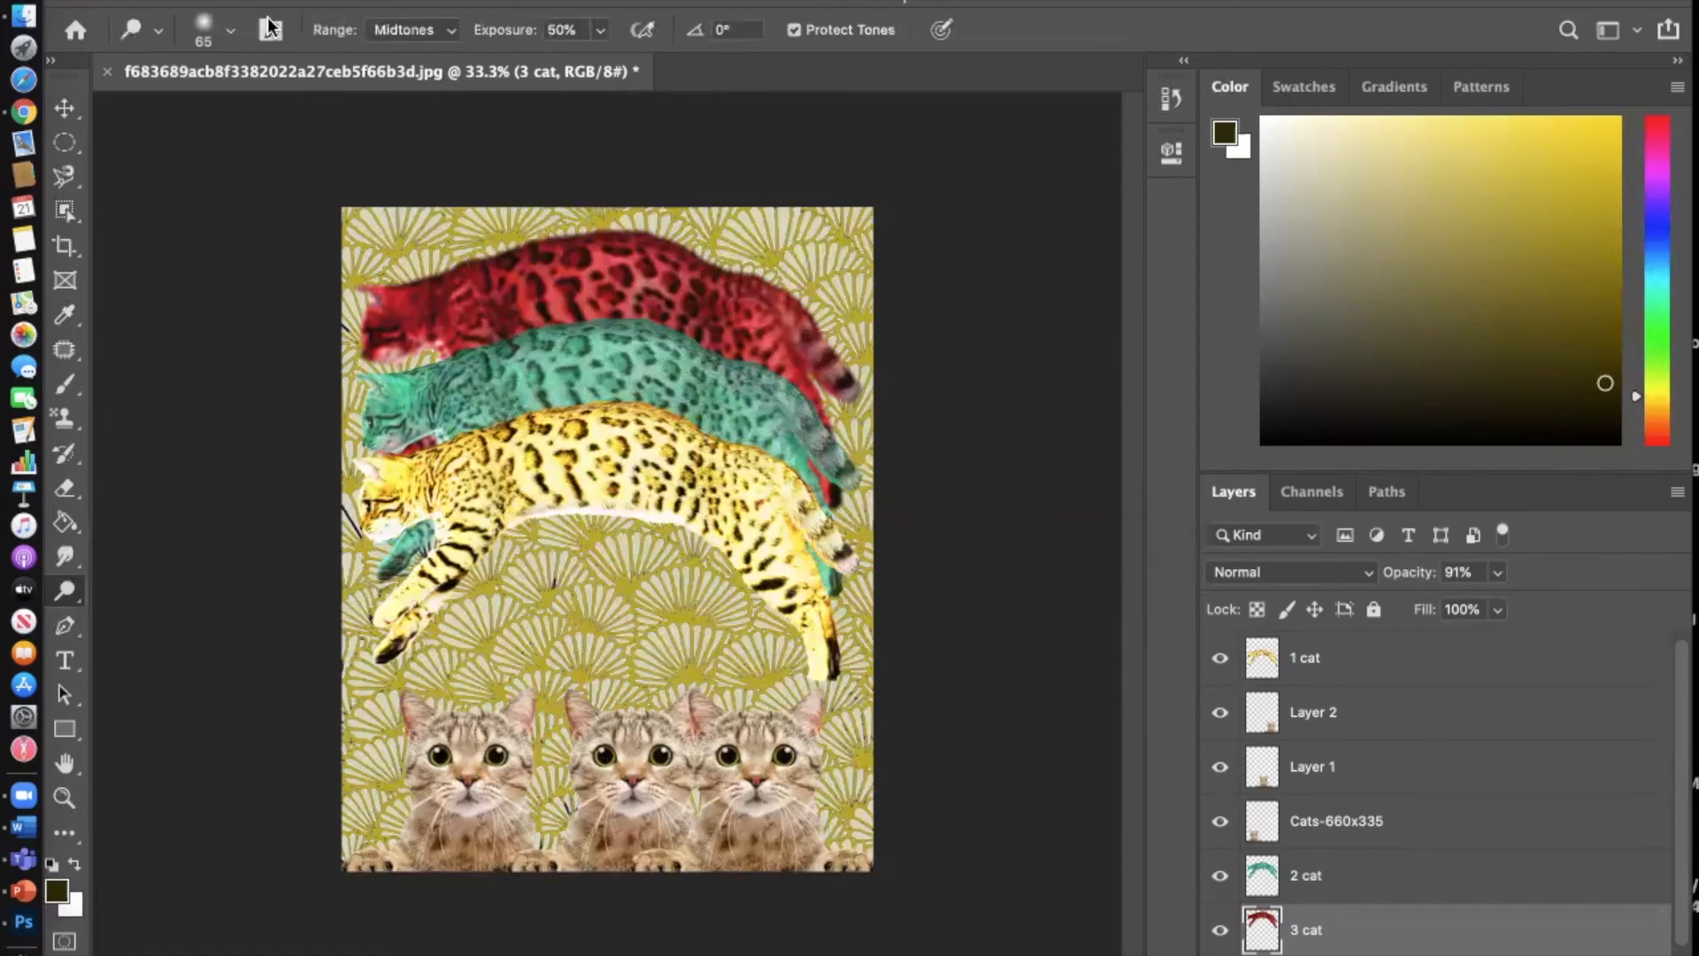
right_click(81, 600)
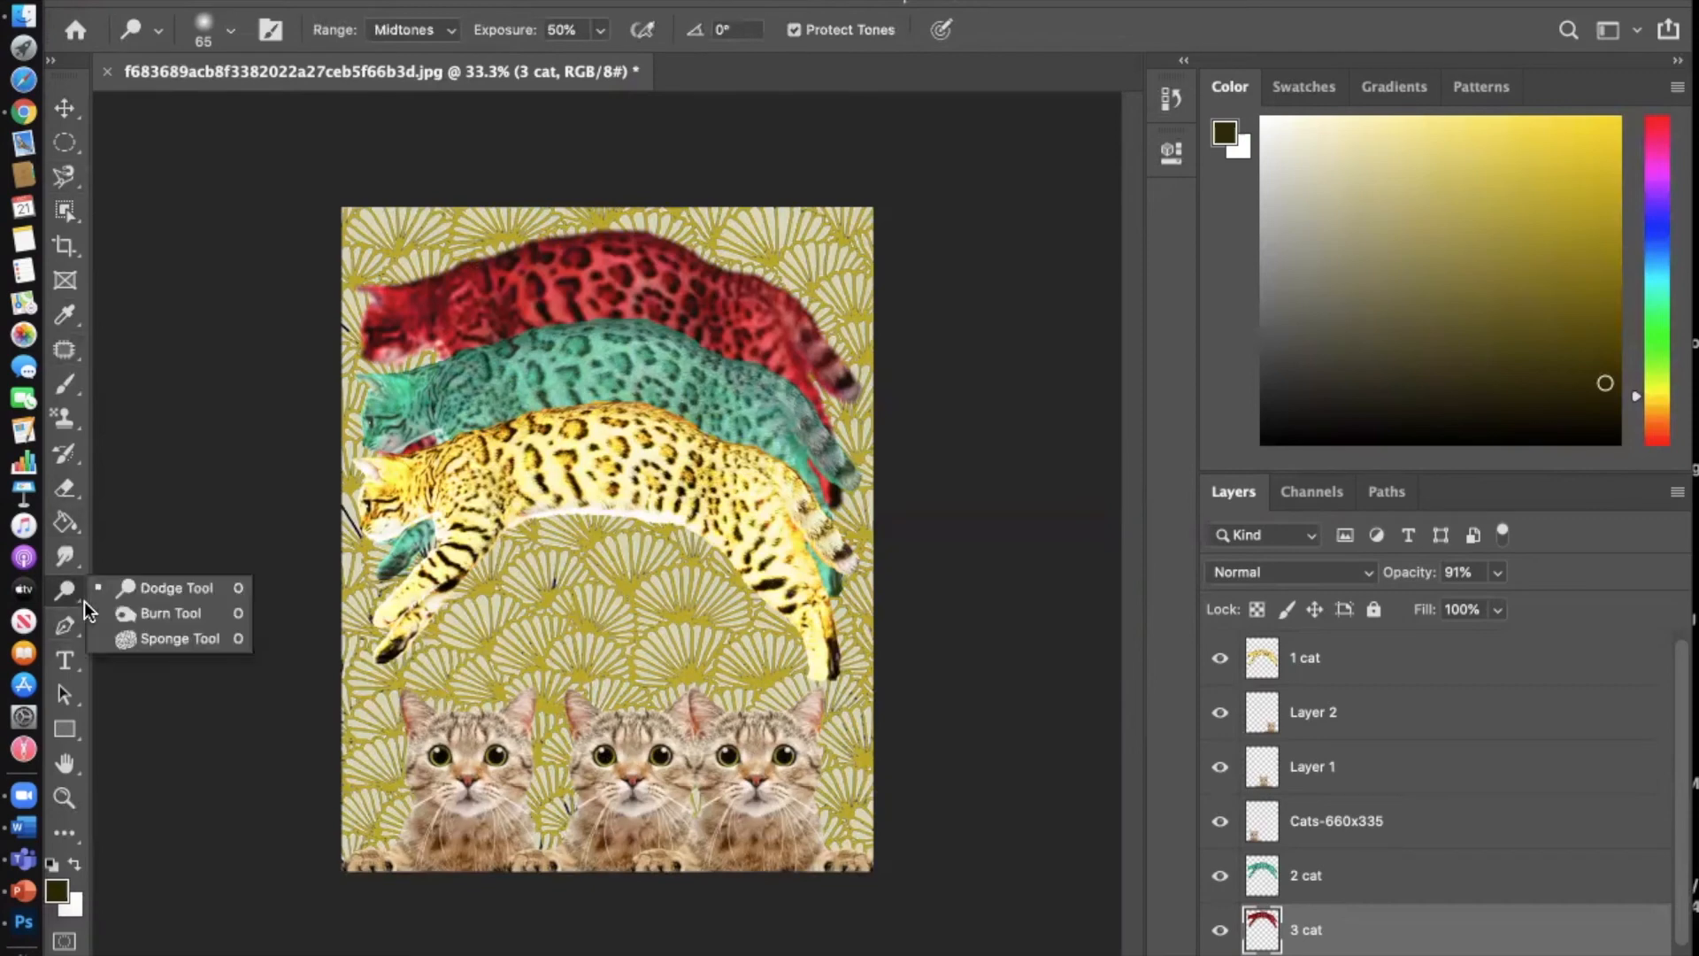
left_click(156, 609)
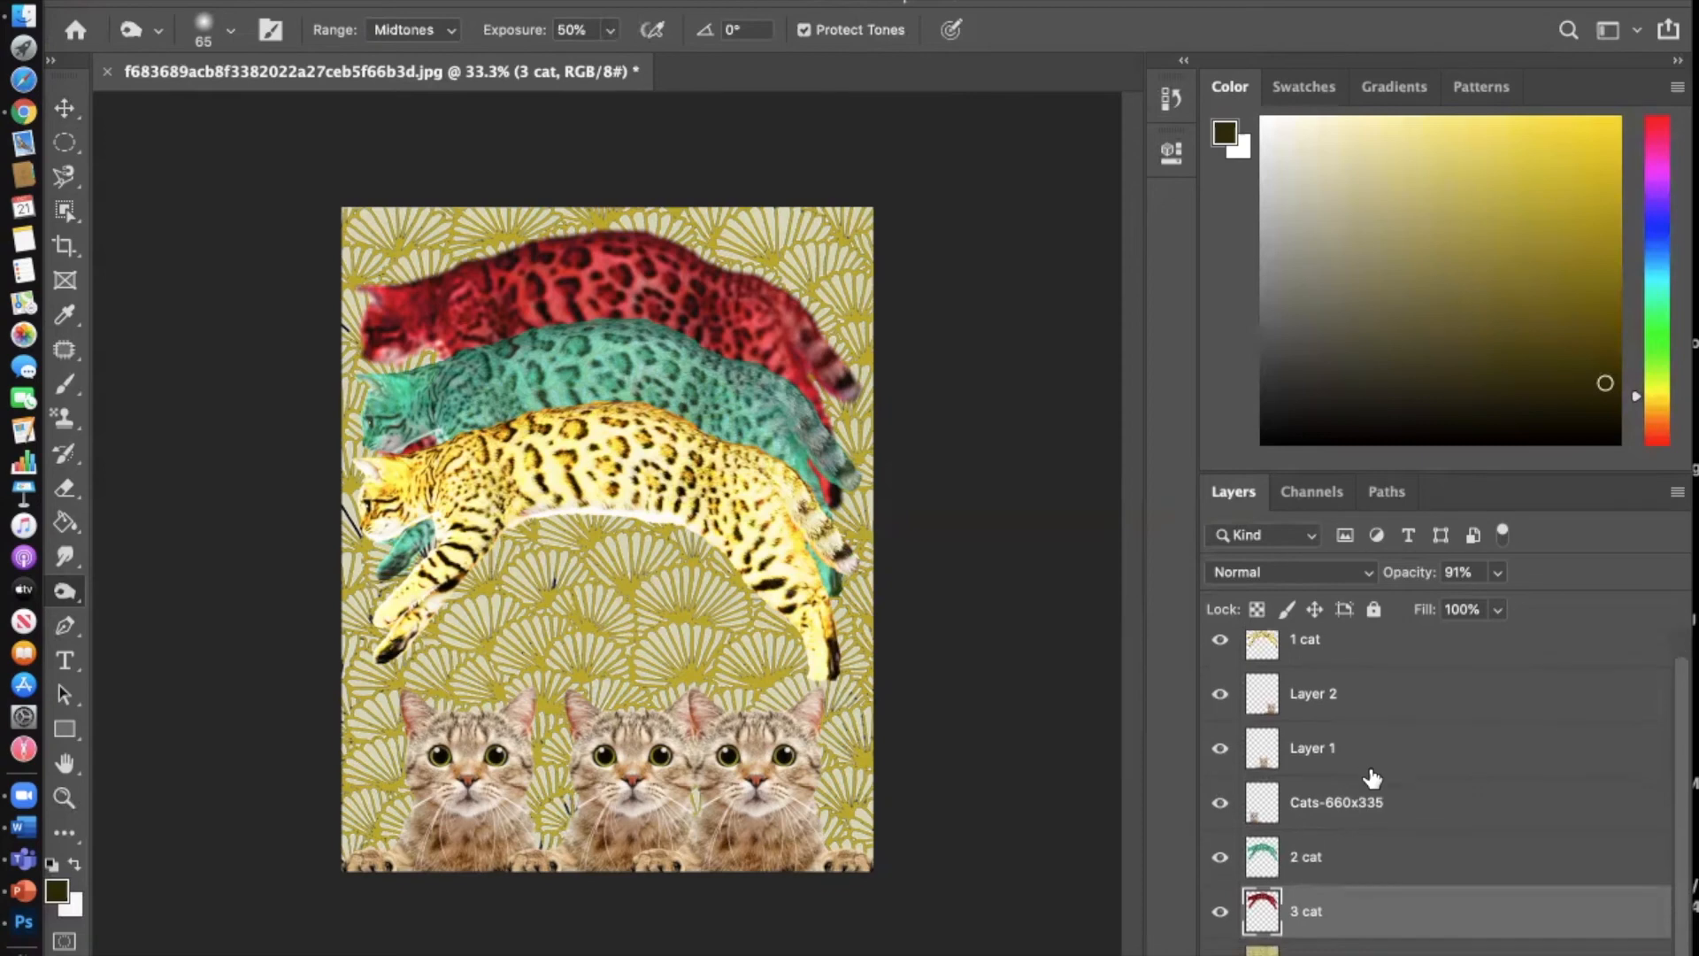
scroll(1318, 800, "down", 1)
left_click(1310, 801)
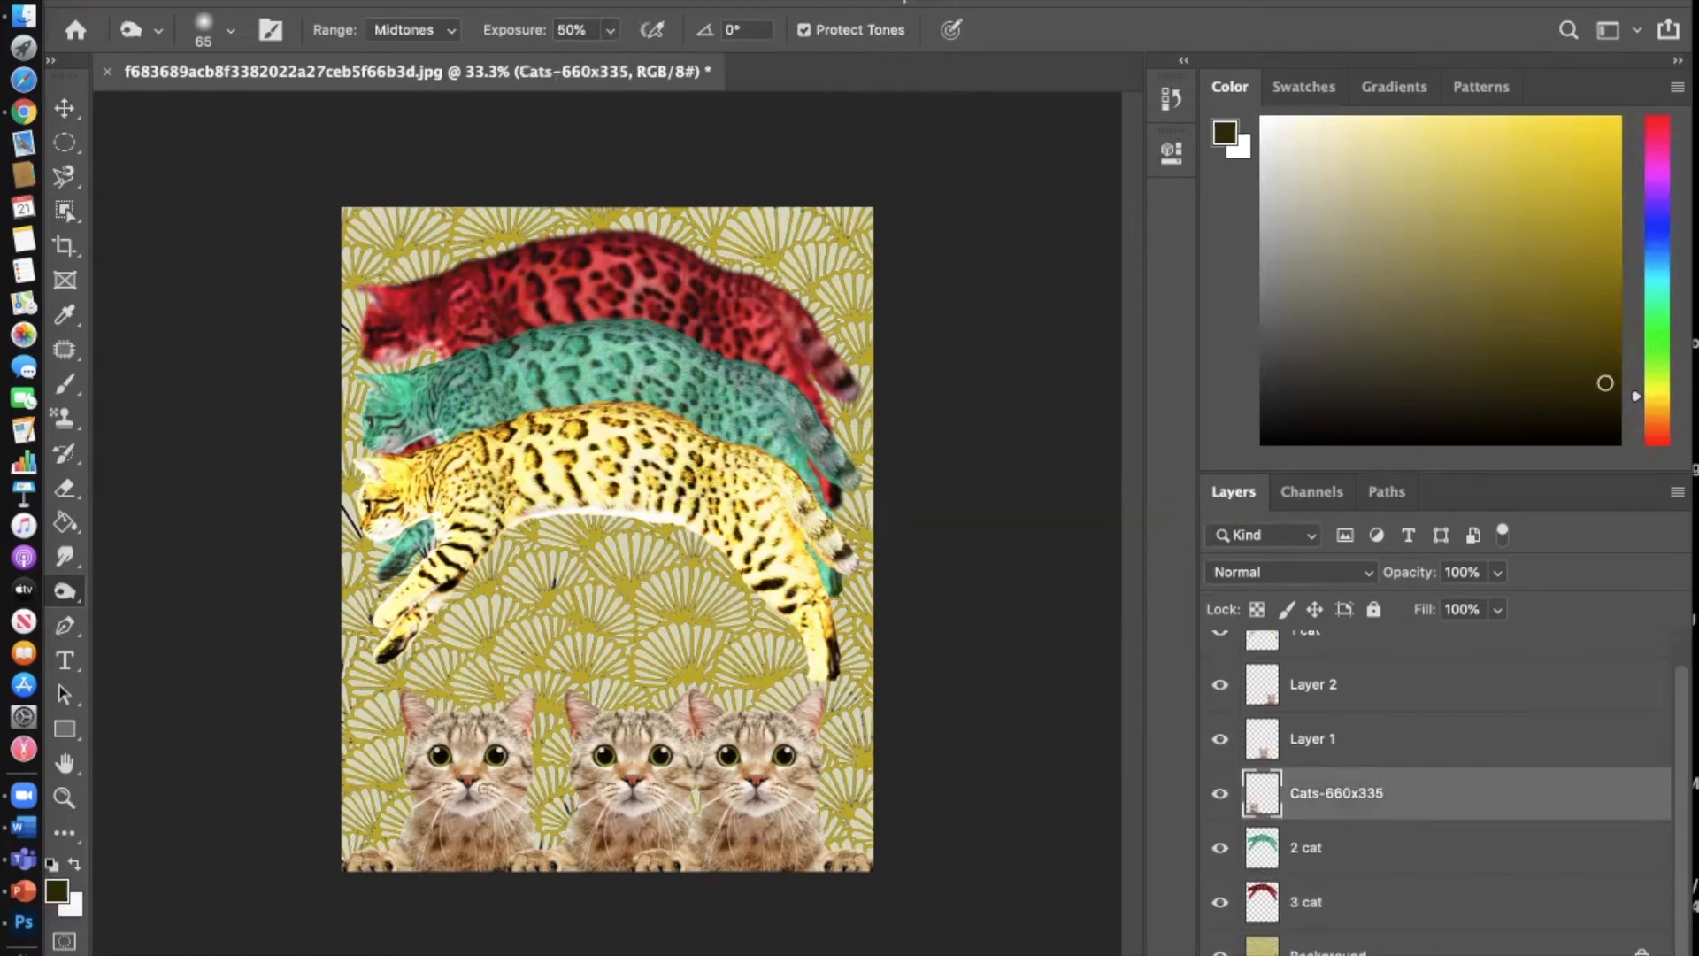
mouse_move(480, 735)
left_mouse_down()
mouse_move(511, 747)
mouse_move(493, 802)
mouse_move(446, 787)
mouse_move(499, 810)
mouse_move(469, 742)
mouse_move(531, 693)
mouse_move(469, 721)
mouse_move(414, 712)
left_mouse_up()
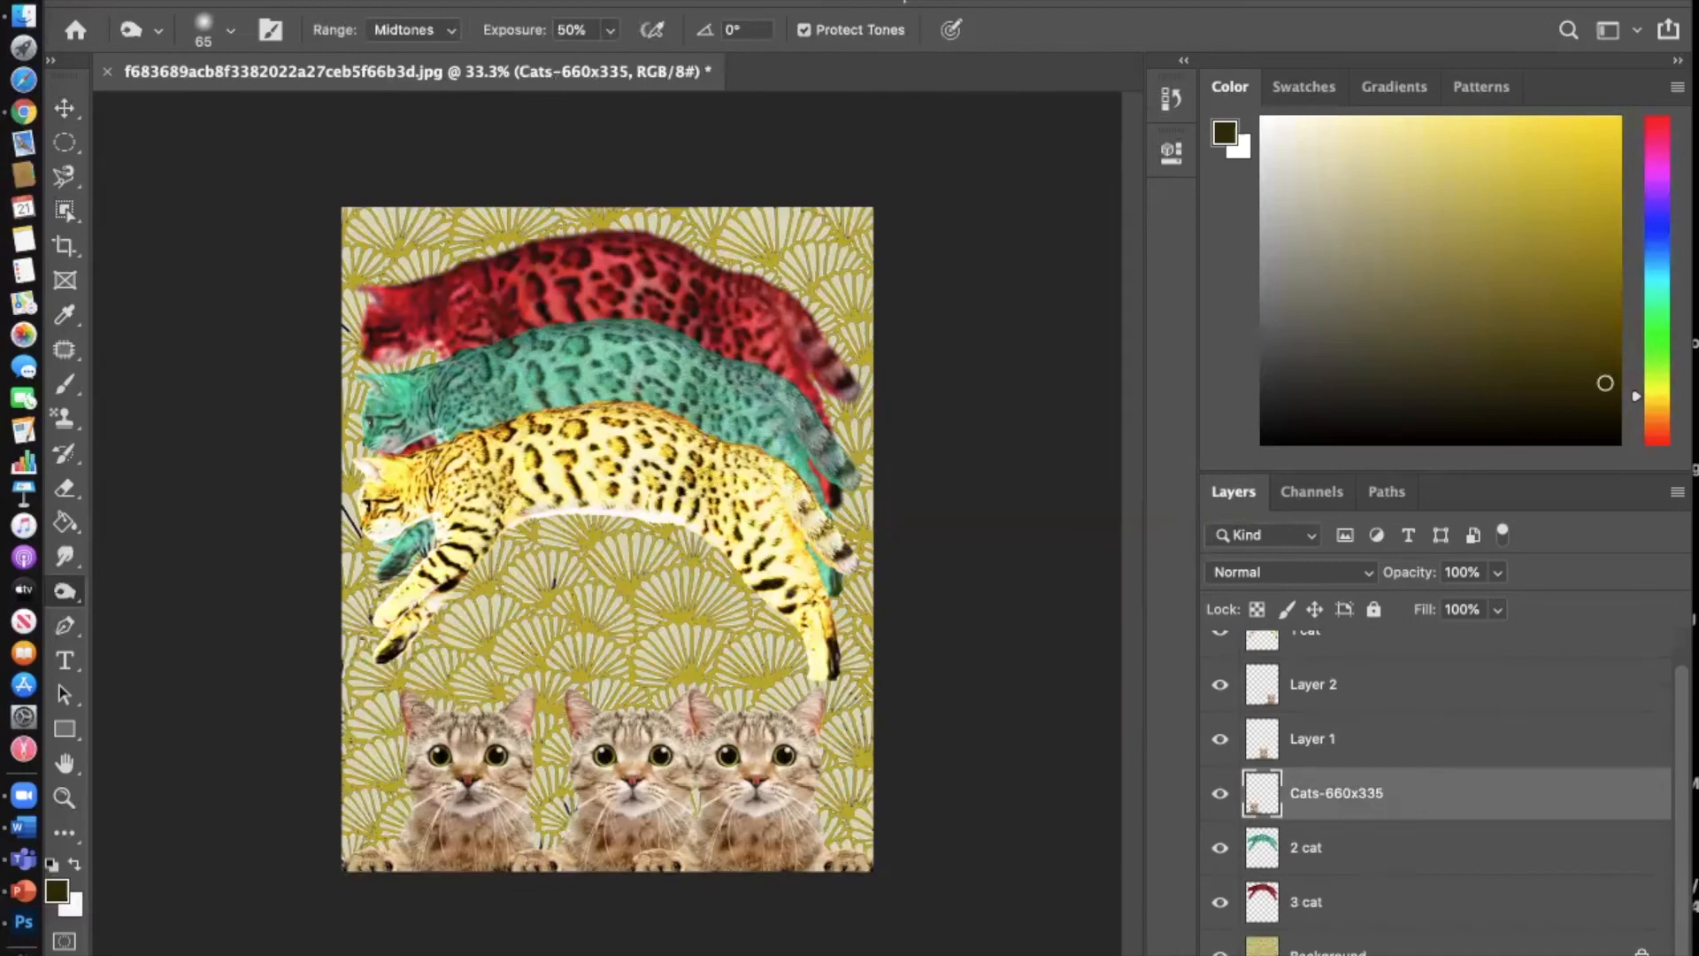
Step: Lighten a spot on the first kitten's head with the Dodge tool, set to Midtones and 50% exposure
left_click(78, 598)
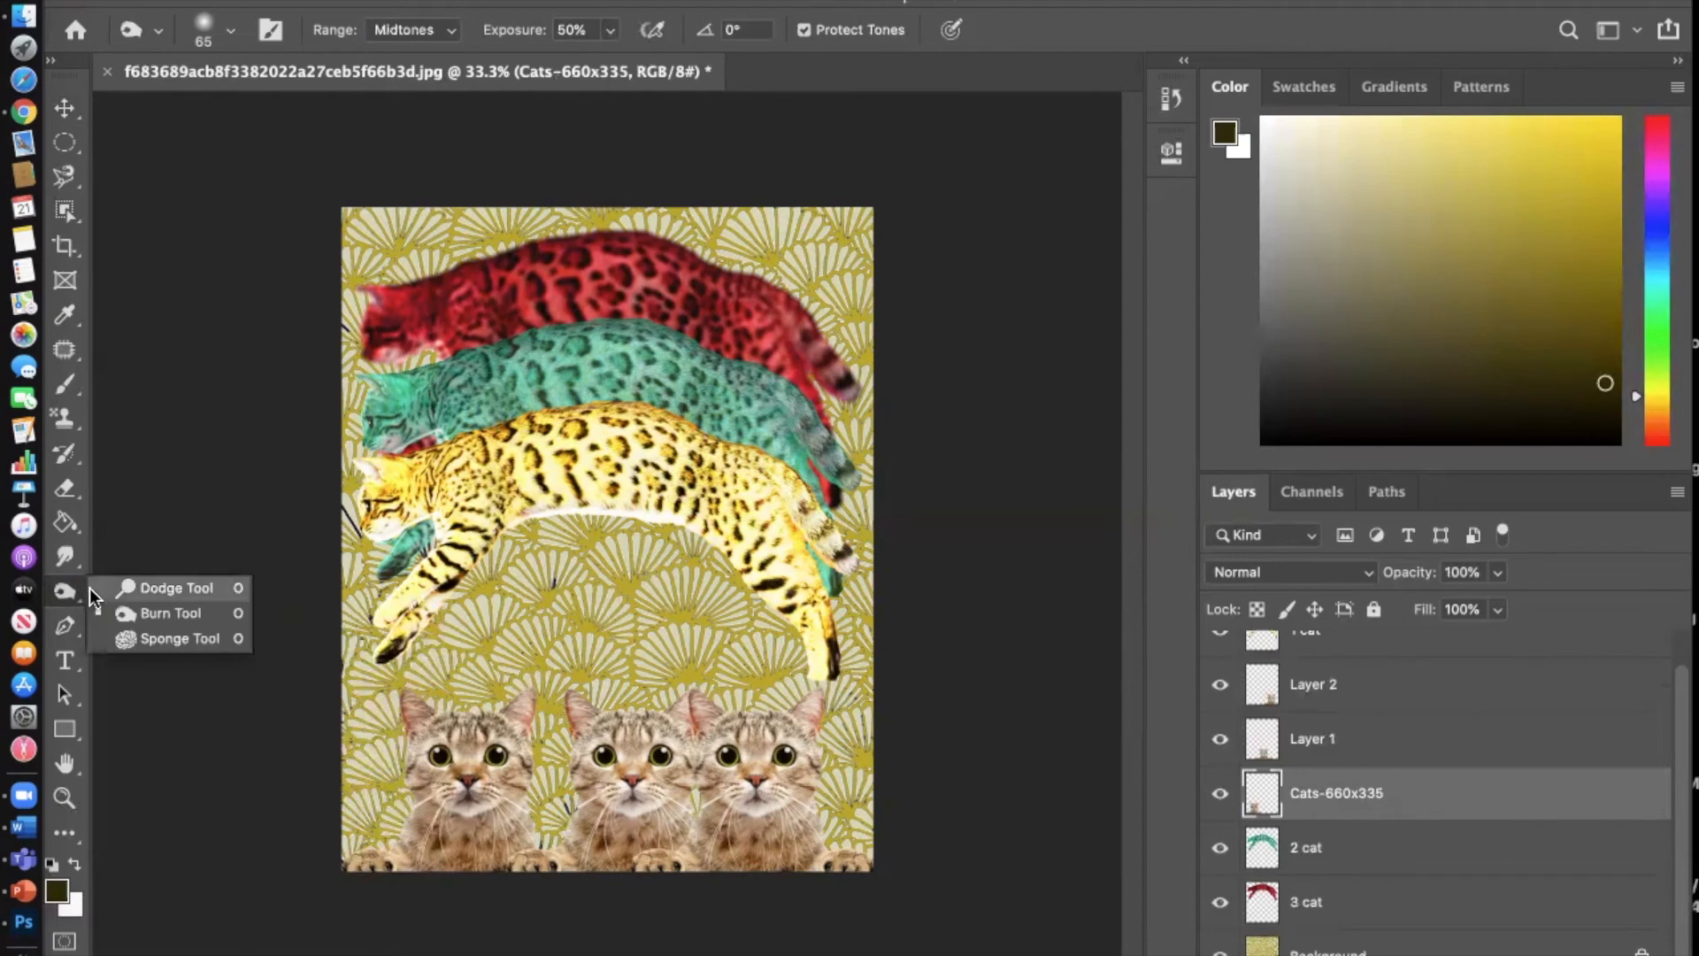
left_click(155, 591)
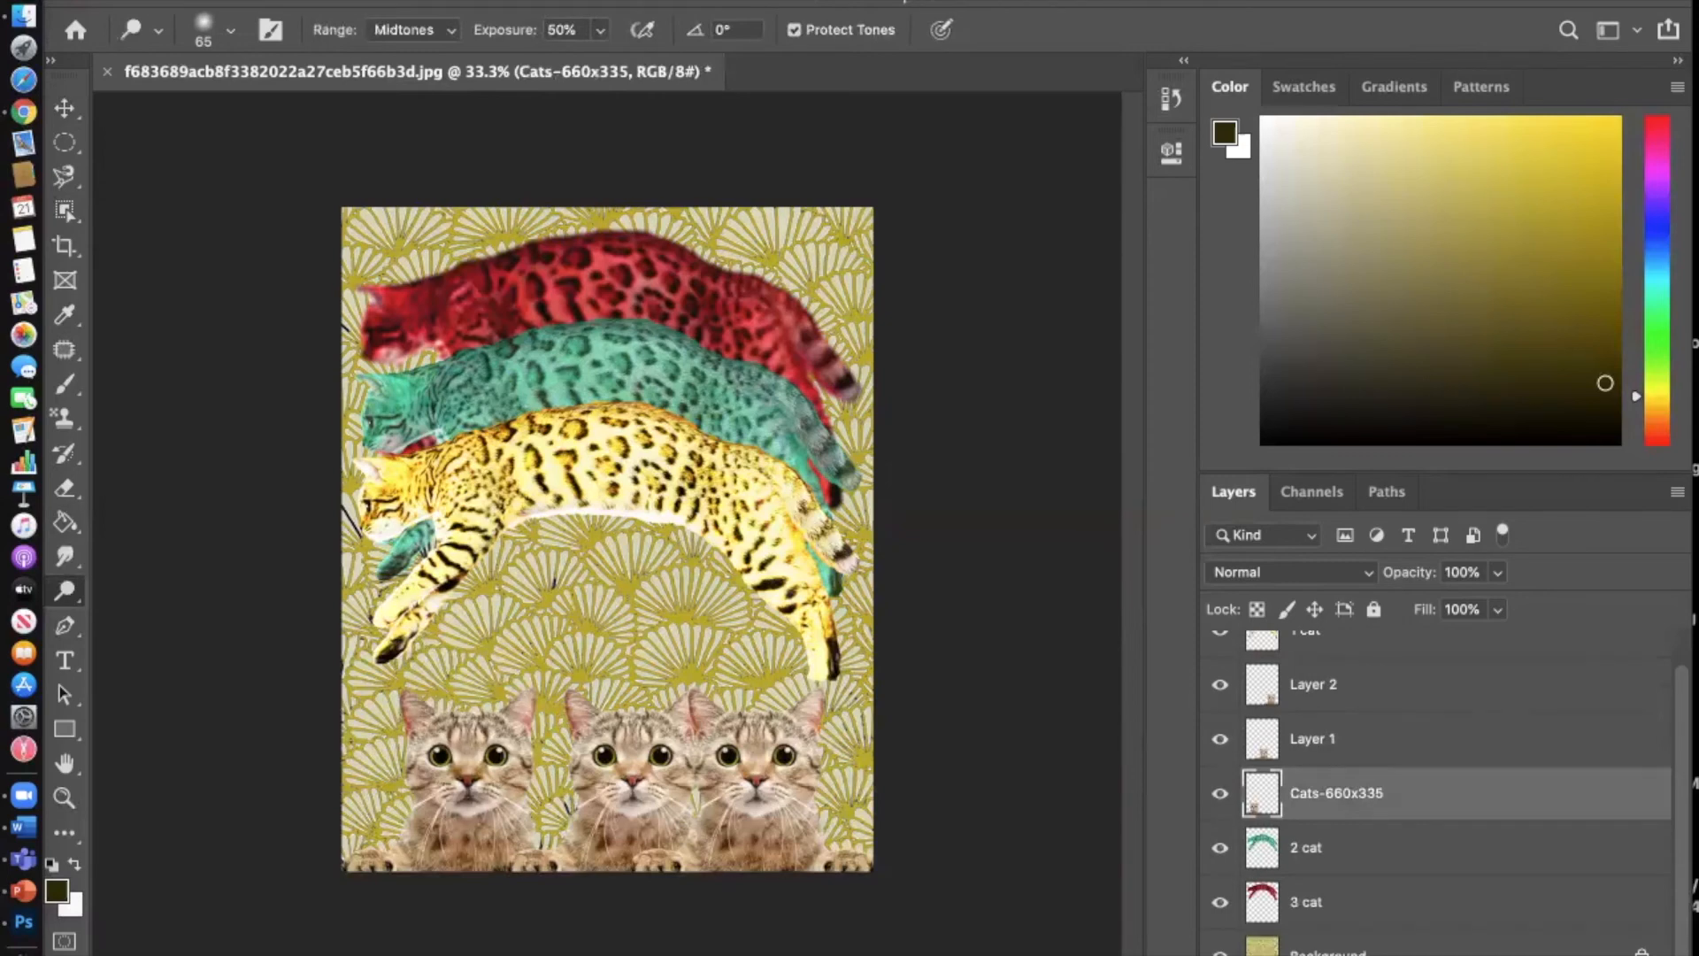
left_click(430, 730)
Step: Select the "3 cat" layer and set up the Blur tool with a 92 px brush
scroll(1388, 751, "up", 1)
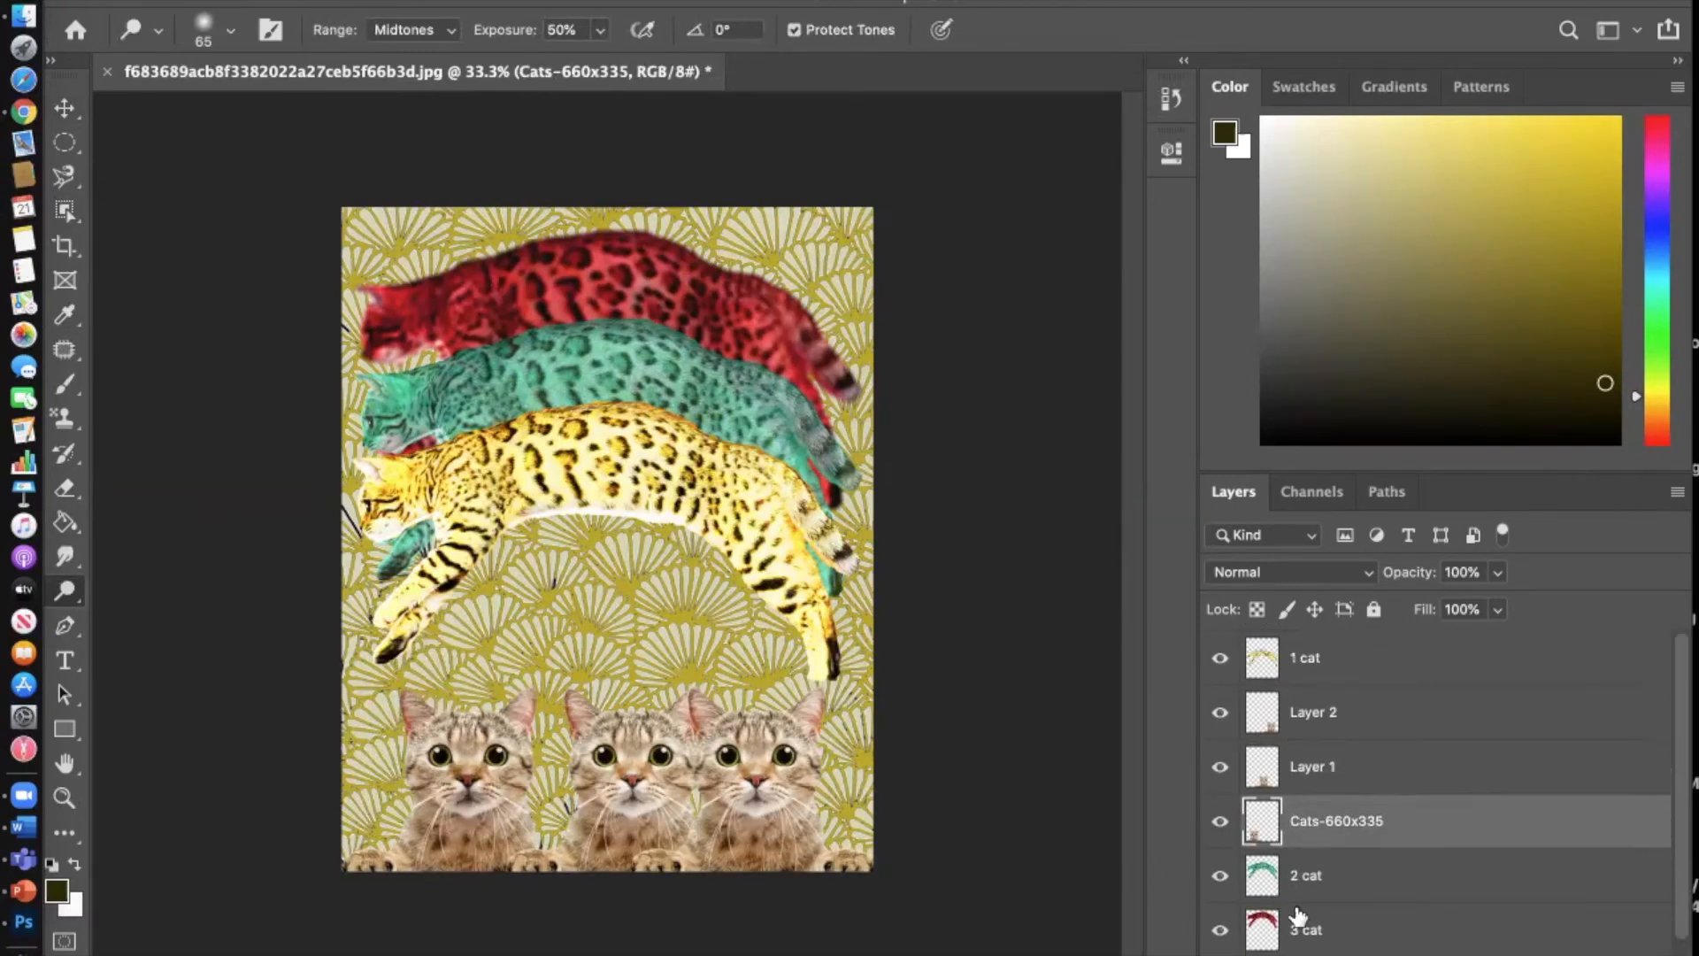
left_click(1274, 927)
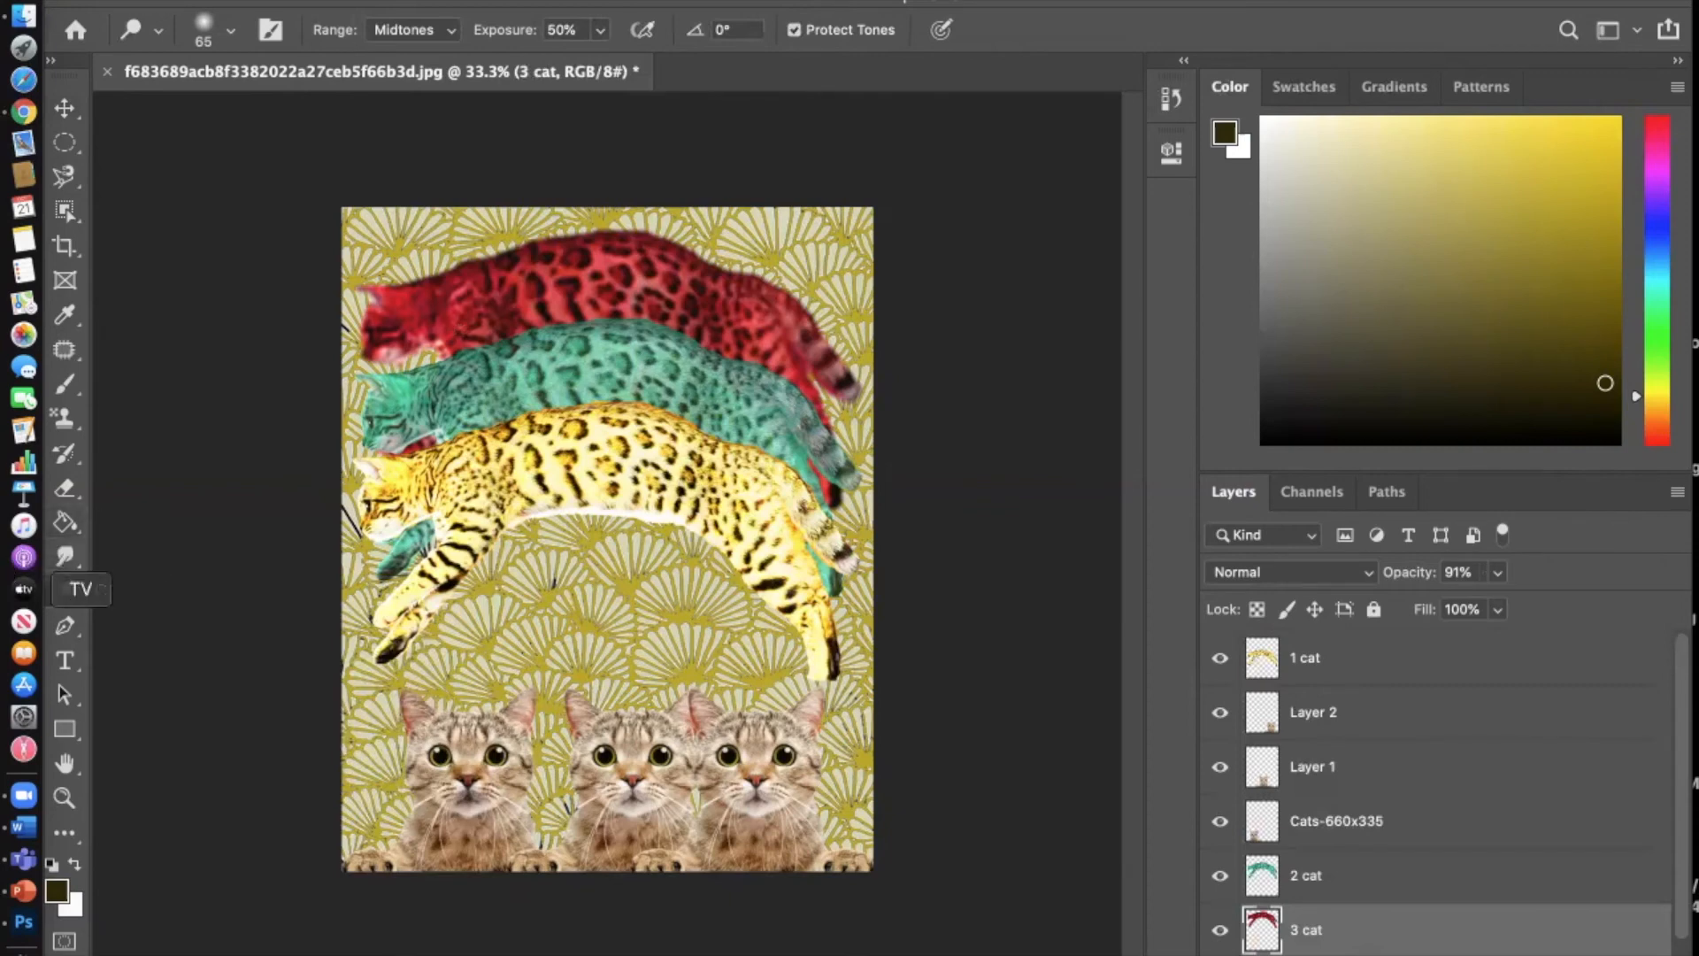
left_click(79, 598)
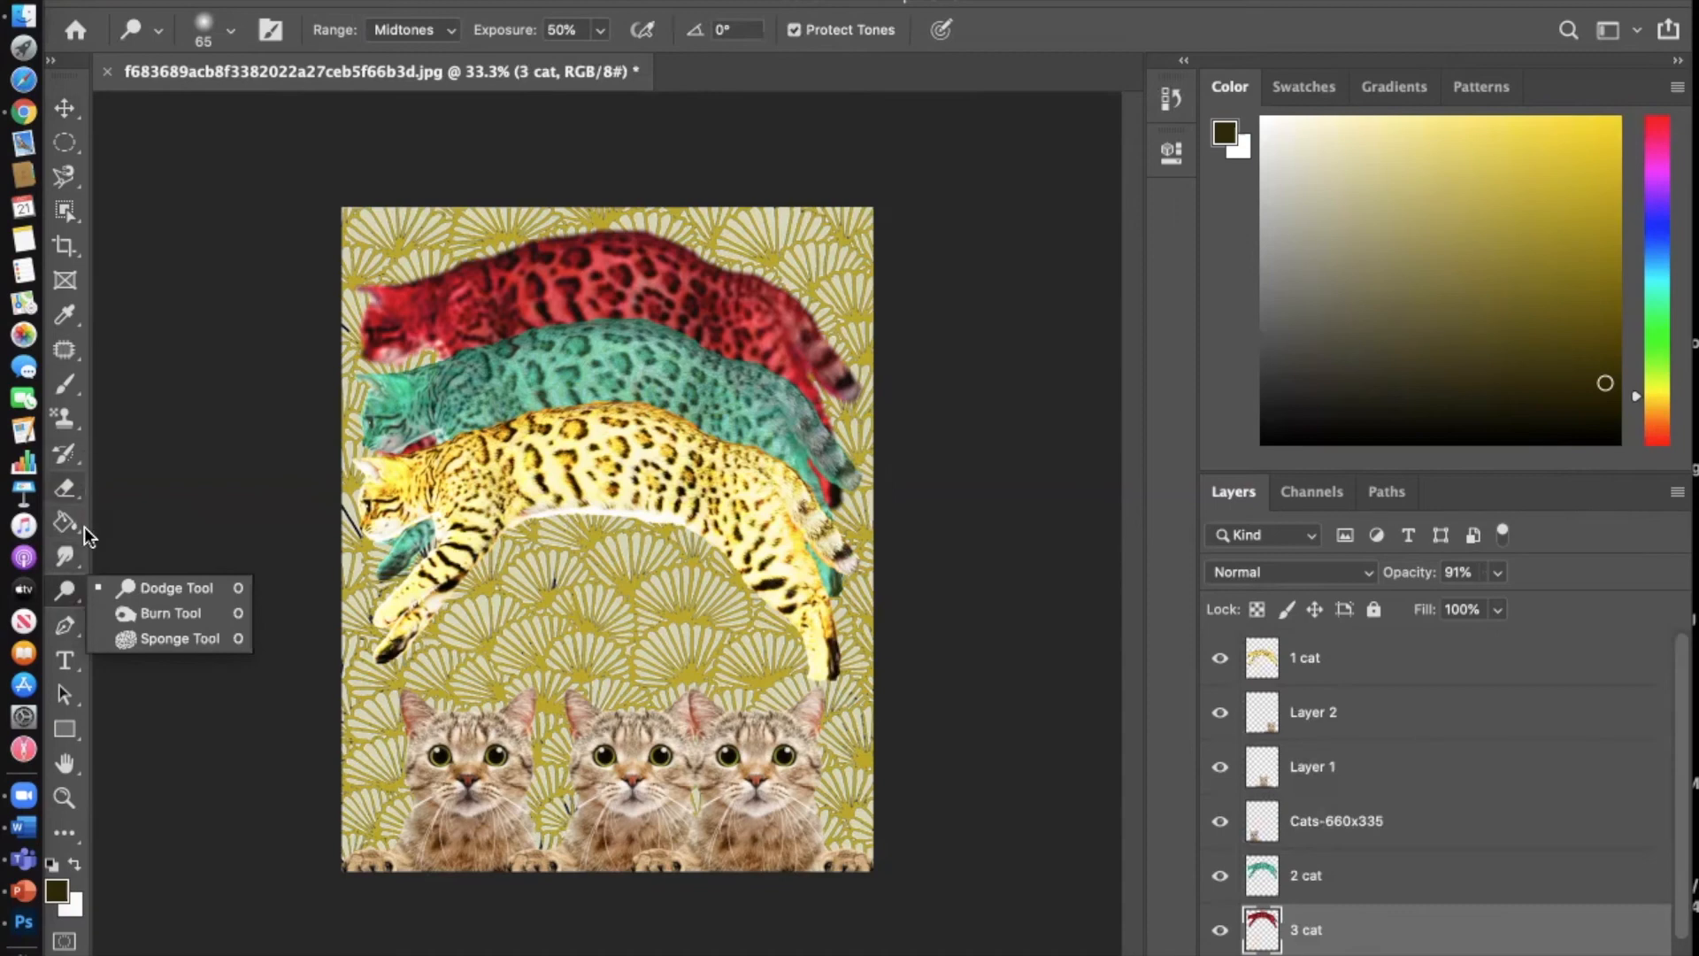
left_click(75, 559)
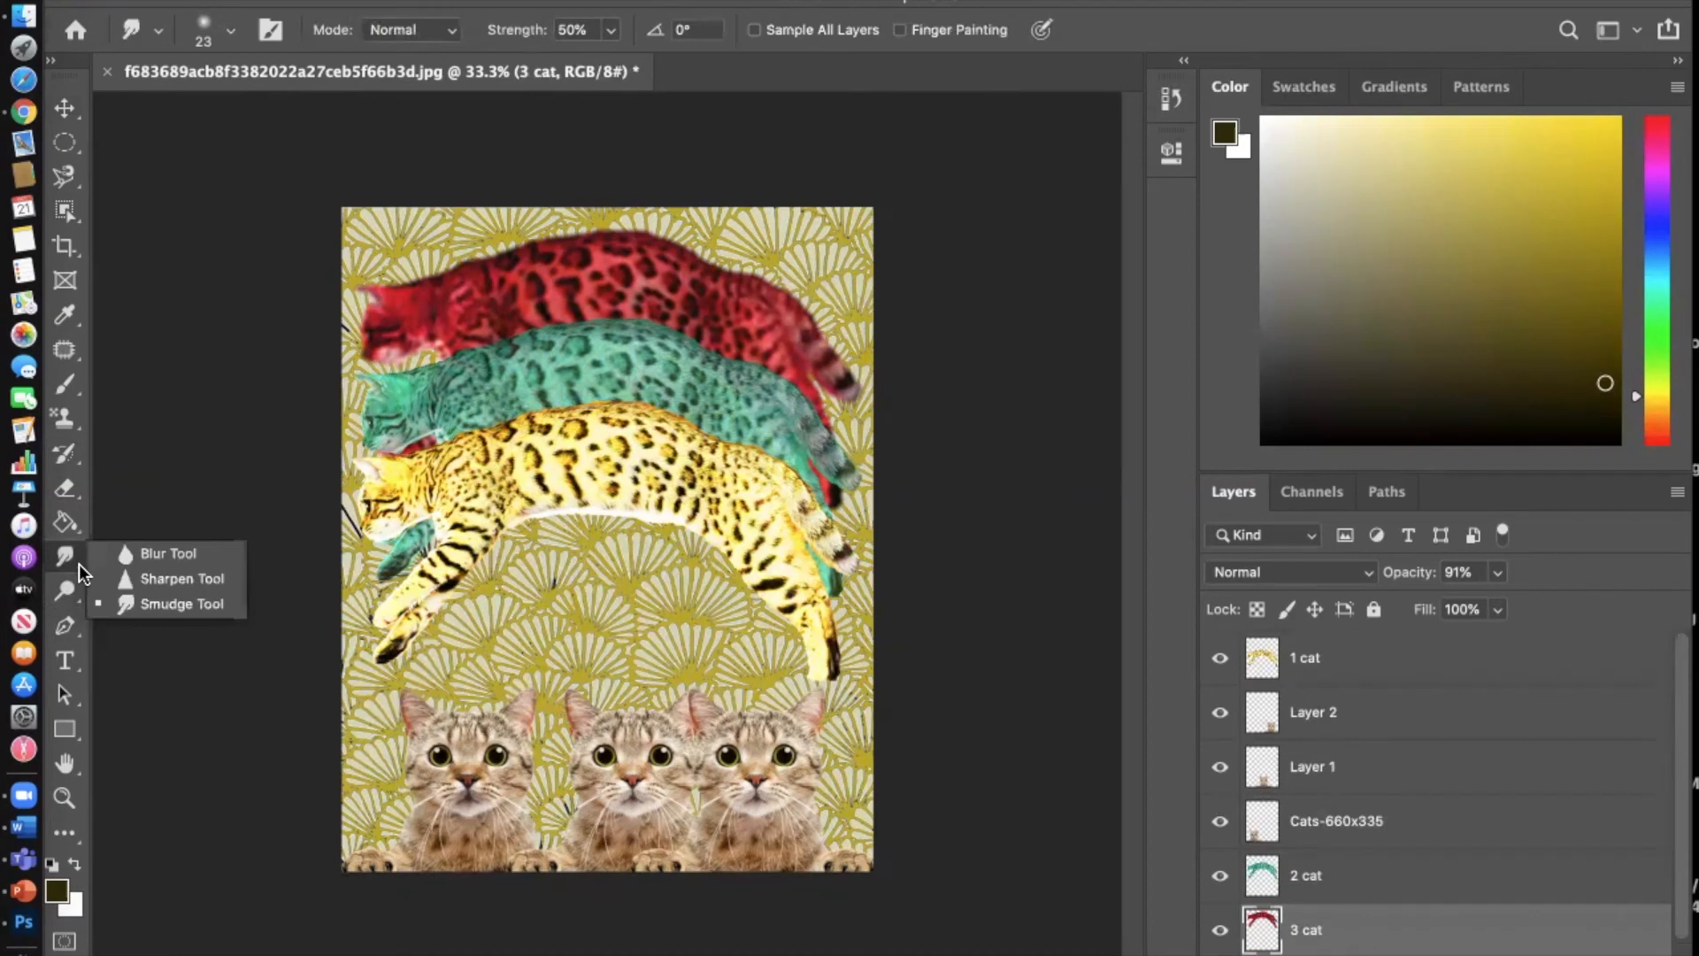
left_click(140, 559)
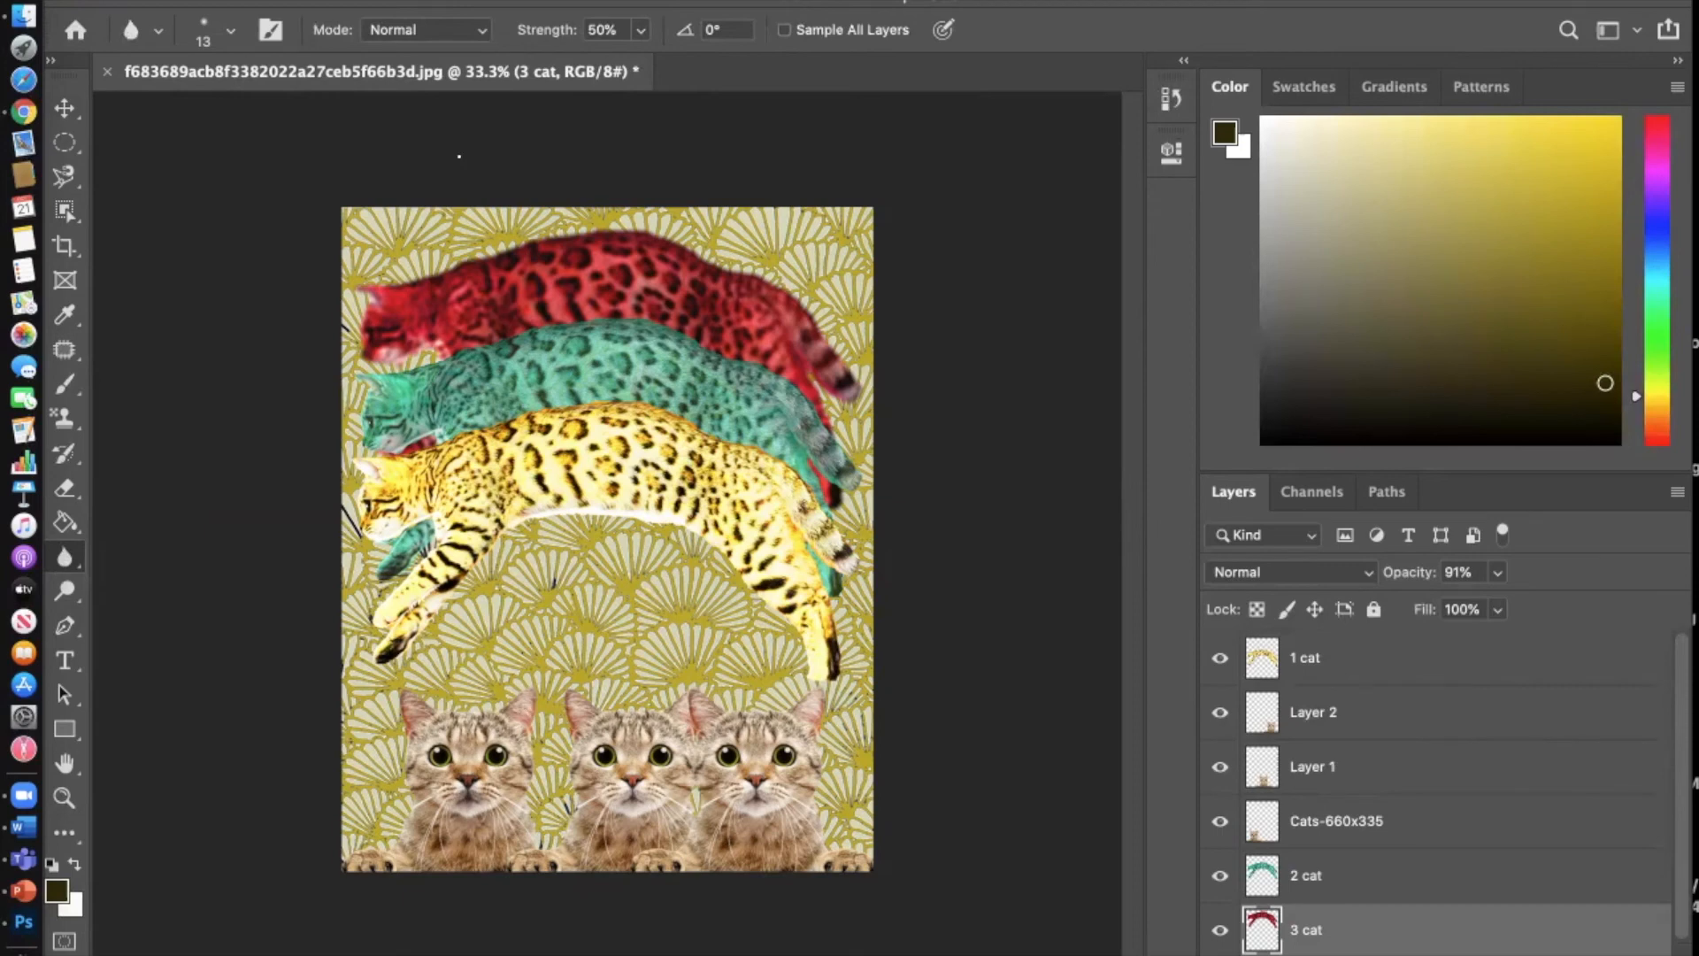
left_click(230, 34)
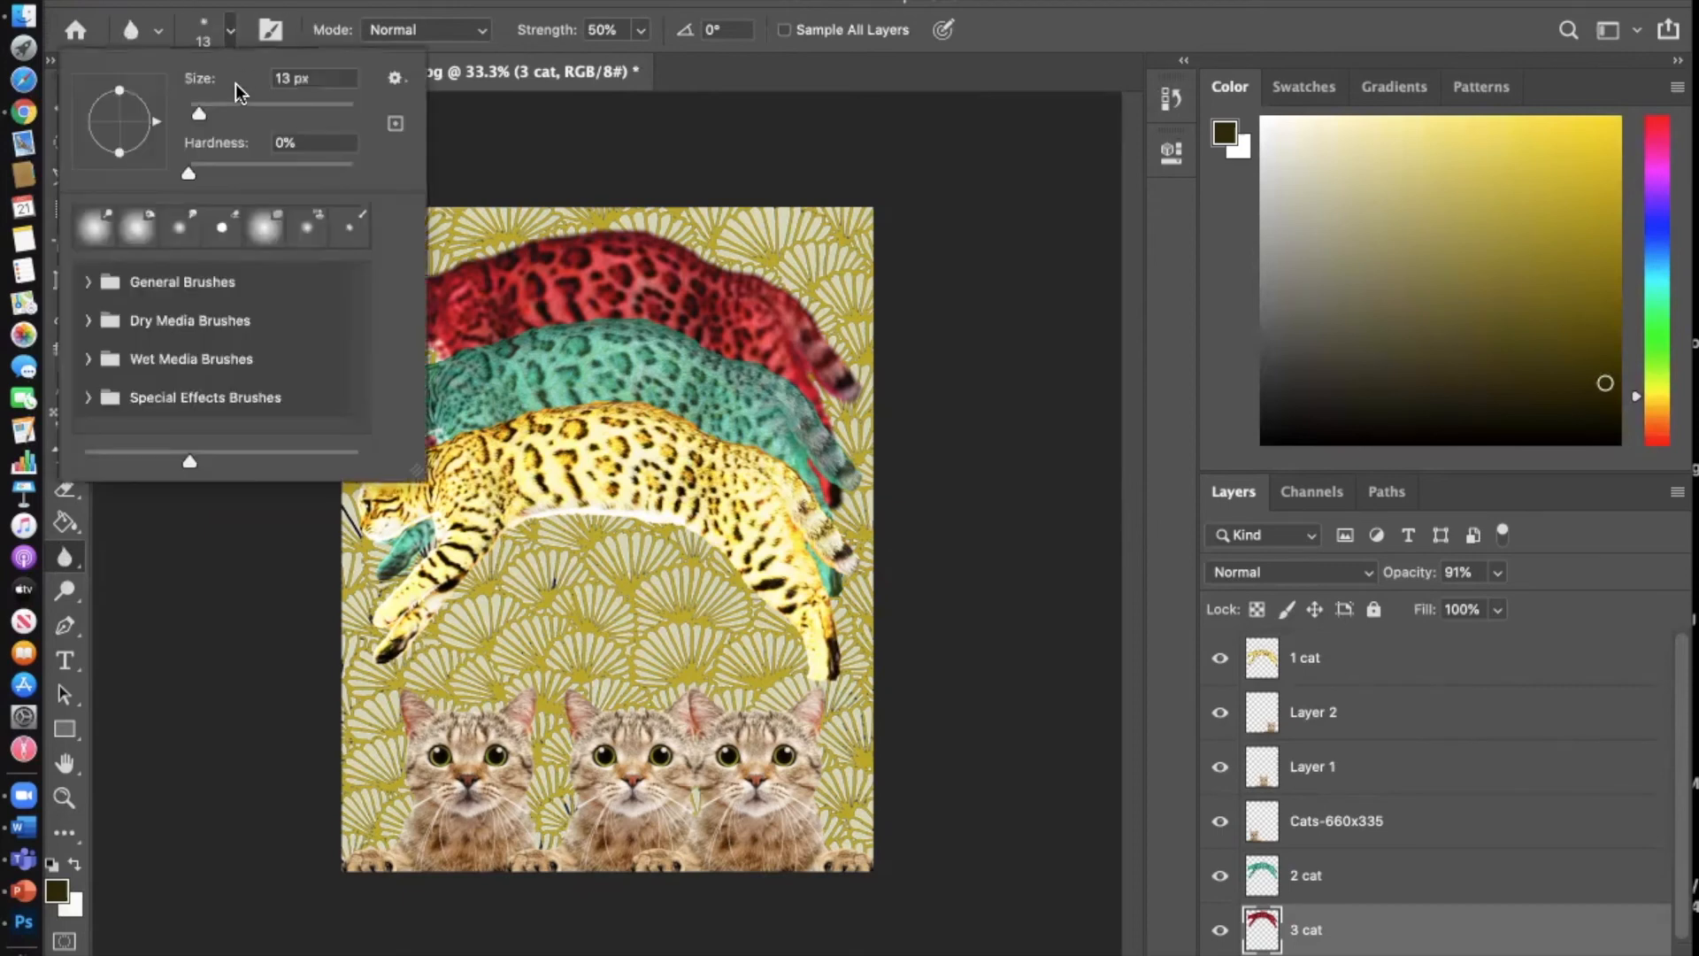
mouse_move(197, 115)
left_mouse_down()
mouse_move(288, 110)
mouse_move(262, 108)
left_mouse_up()
Step: Apply the Oil Paint filter to the "Cats-660x335" kitten layer with stylization 8.7, cleanliness 9.0 and scale 8.6
left_click(1311, 829)
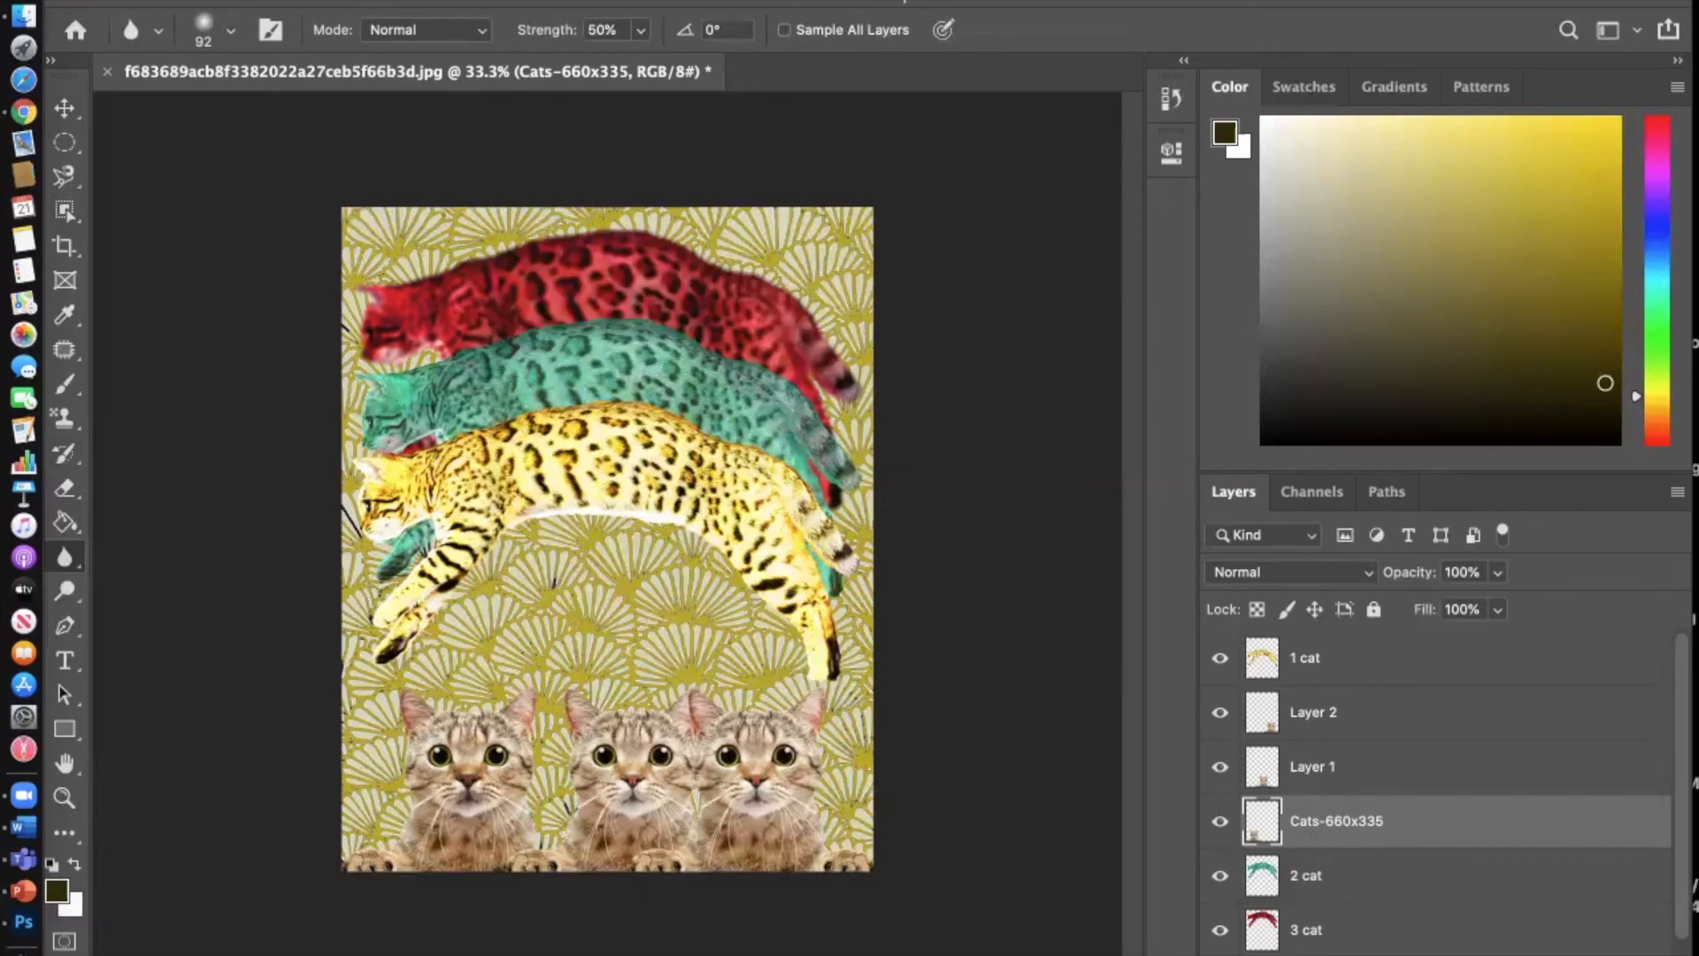
left_click(617, 2)
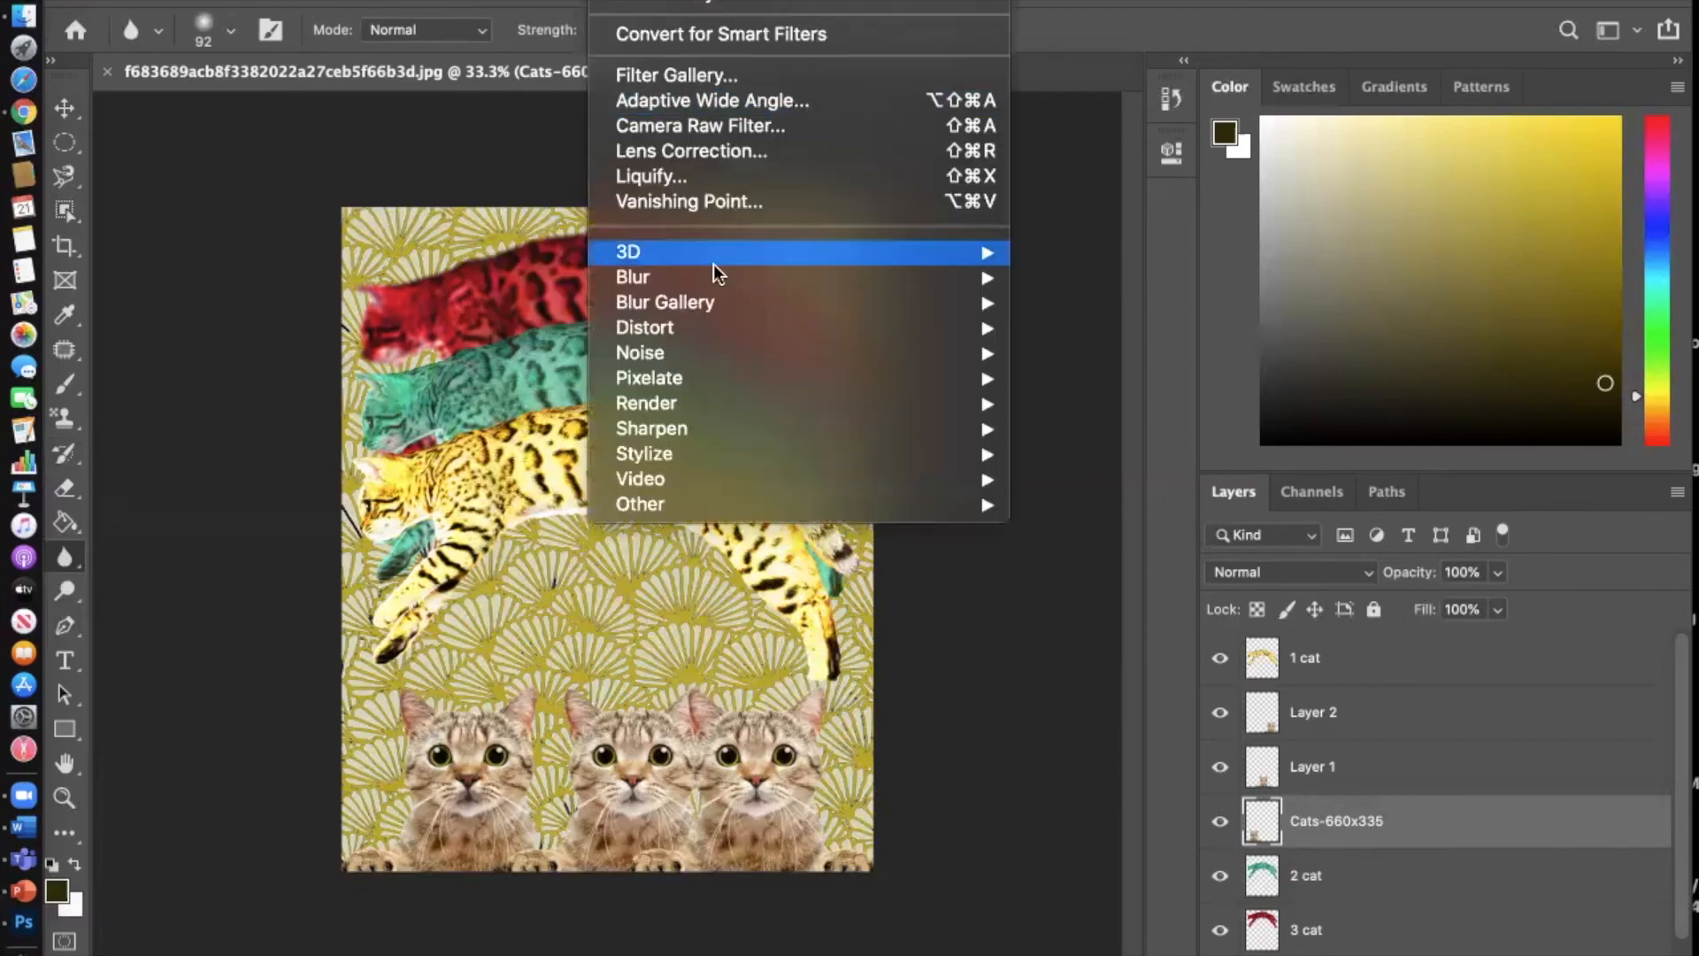
mouse_move(696, 311)
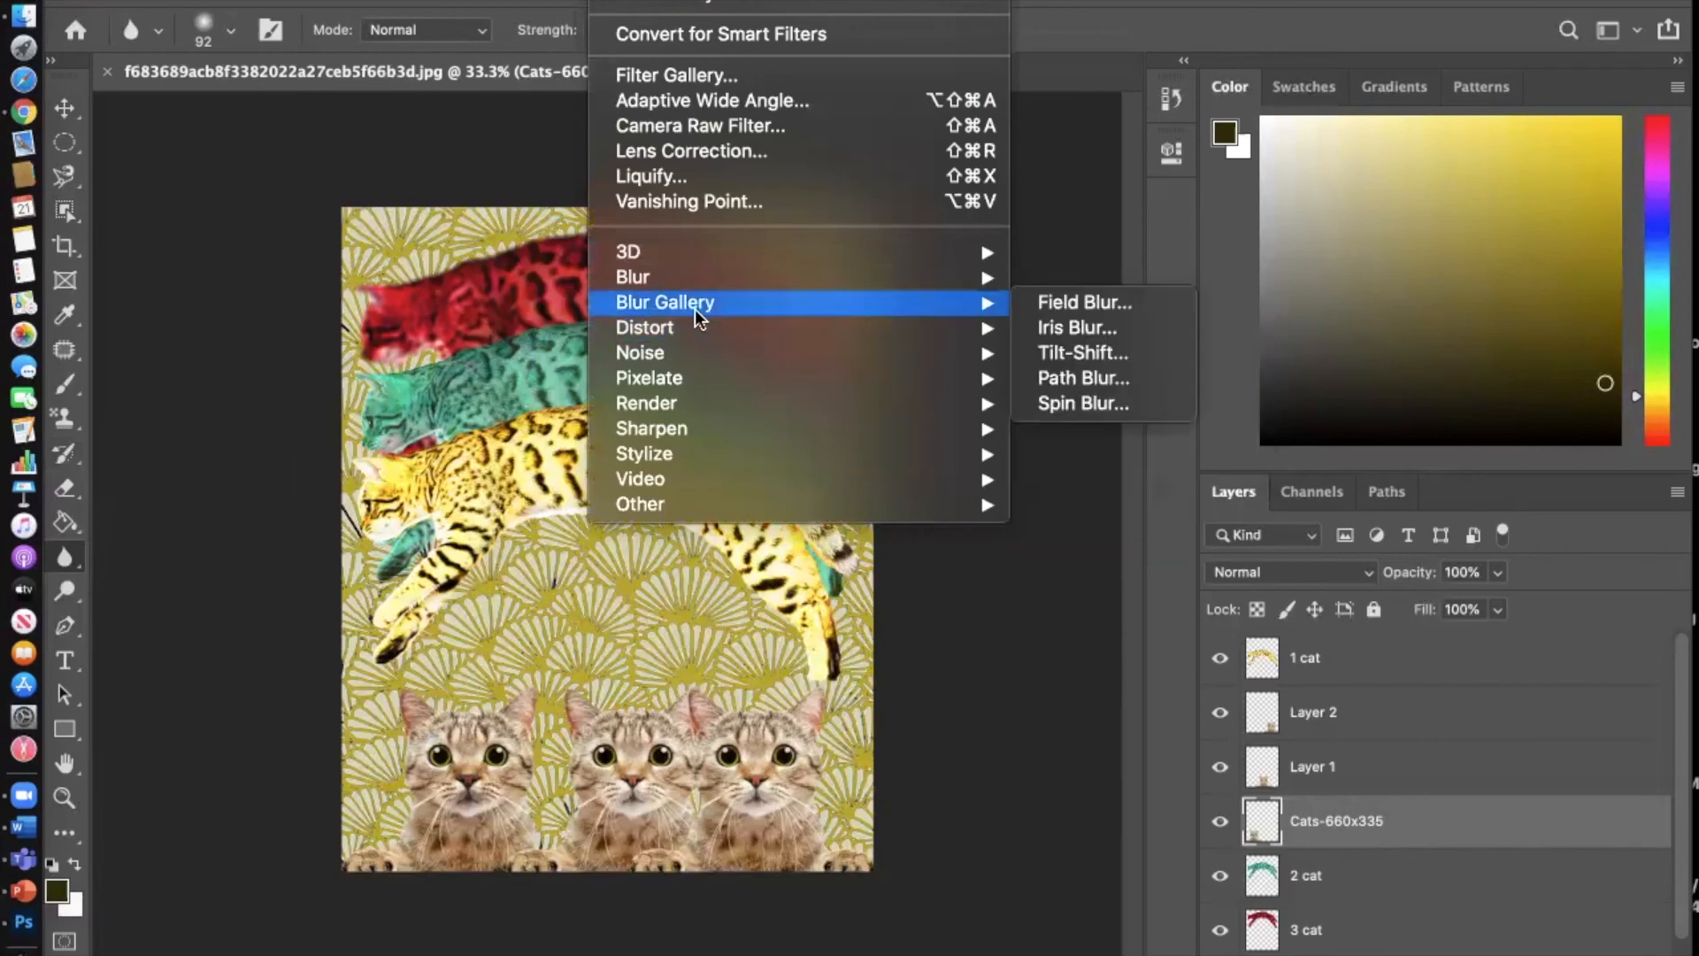
mouse_move(676, 455)
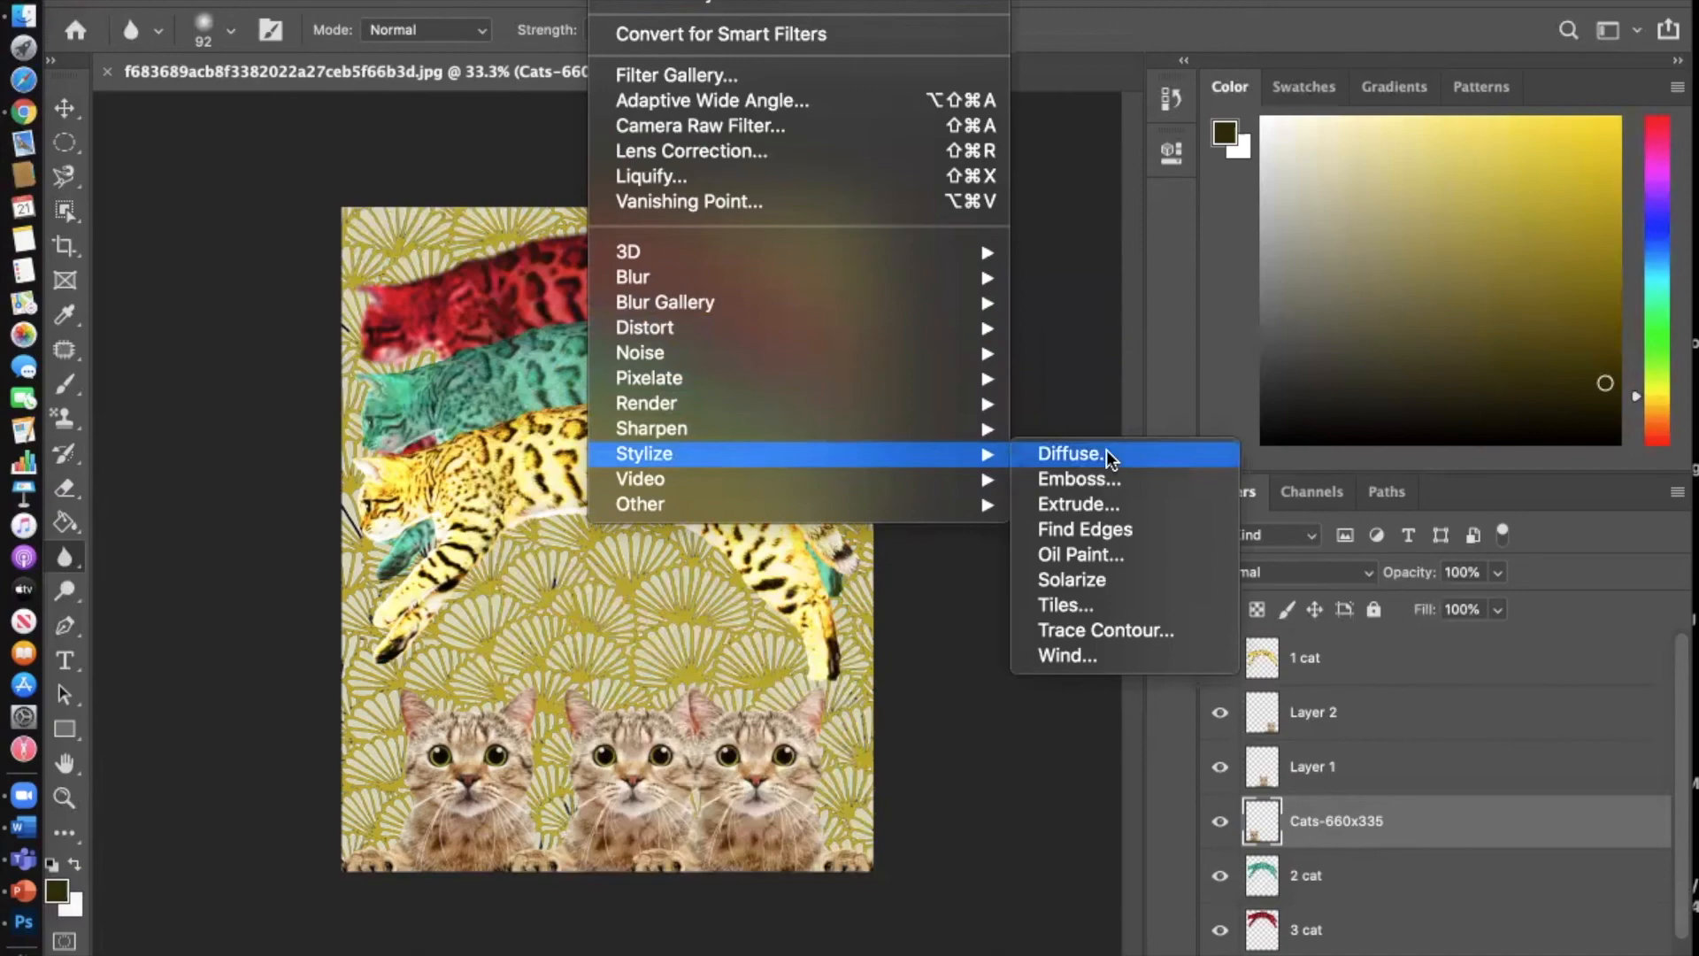
left_click(1102, 556)
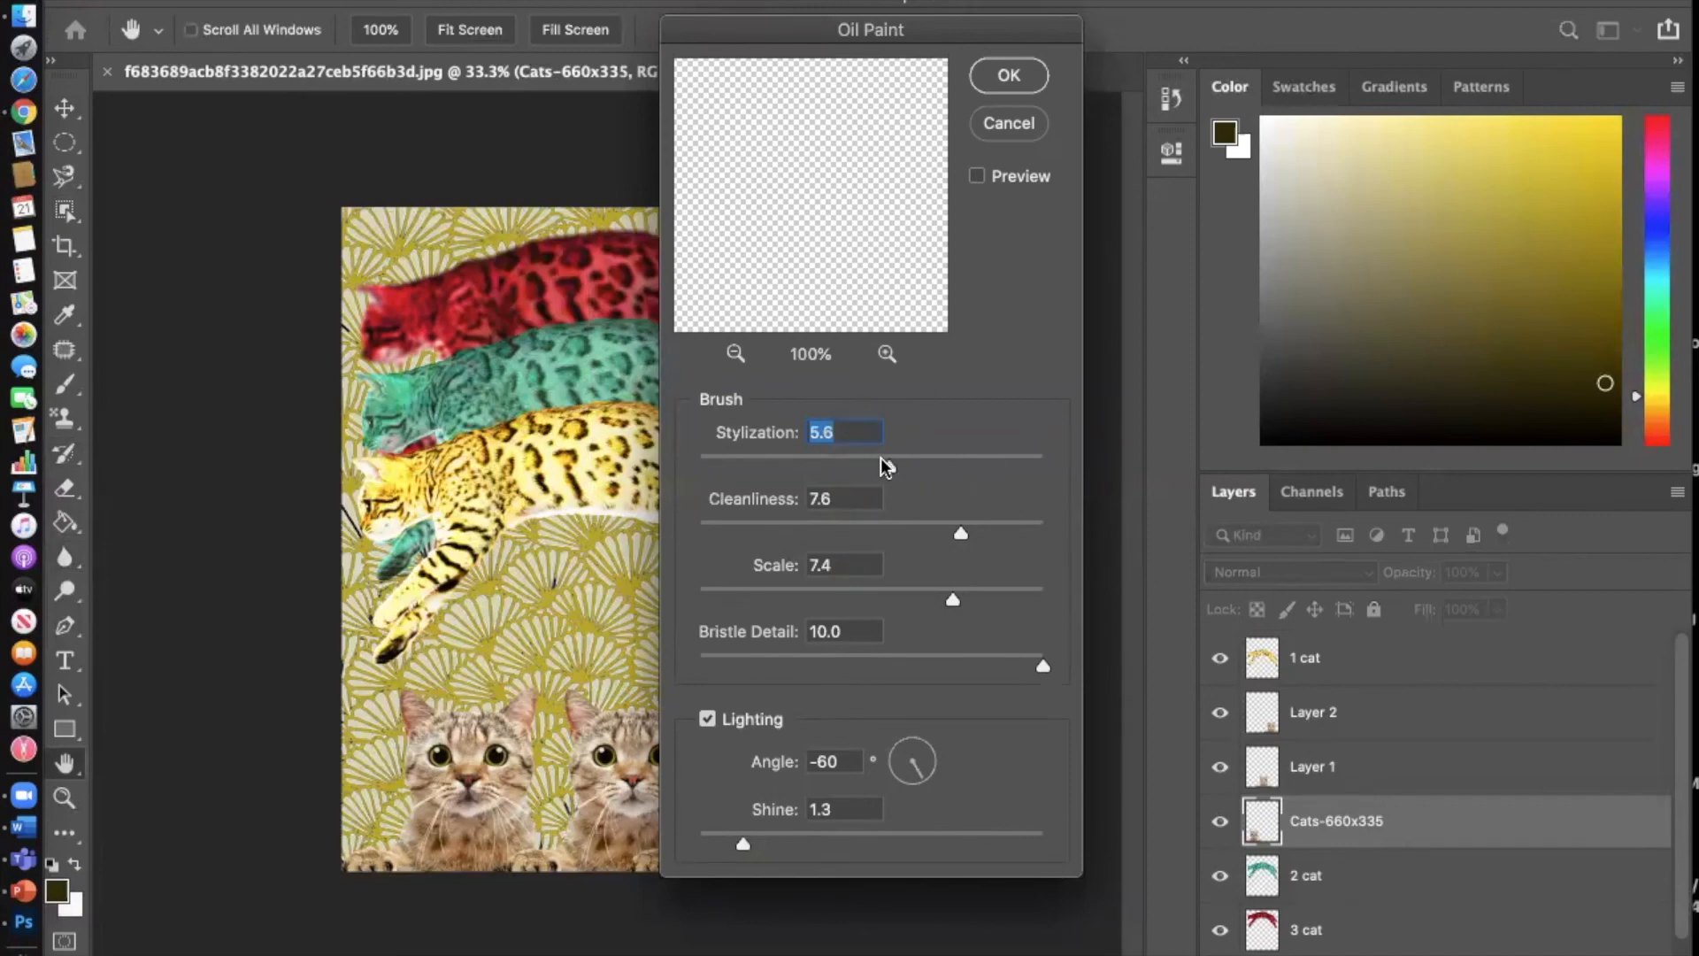
left_click(887, 354)
left_click(735, 354)
left_click(735, 354)
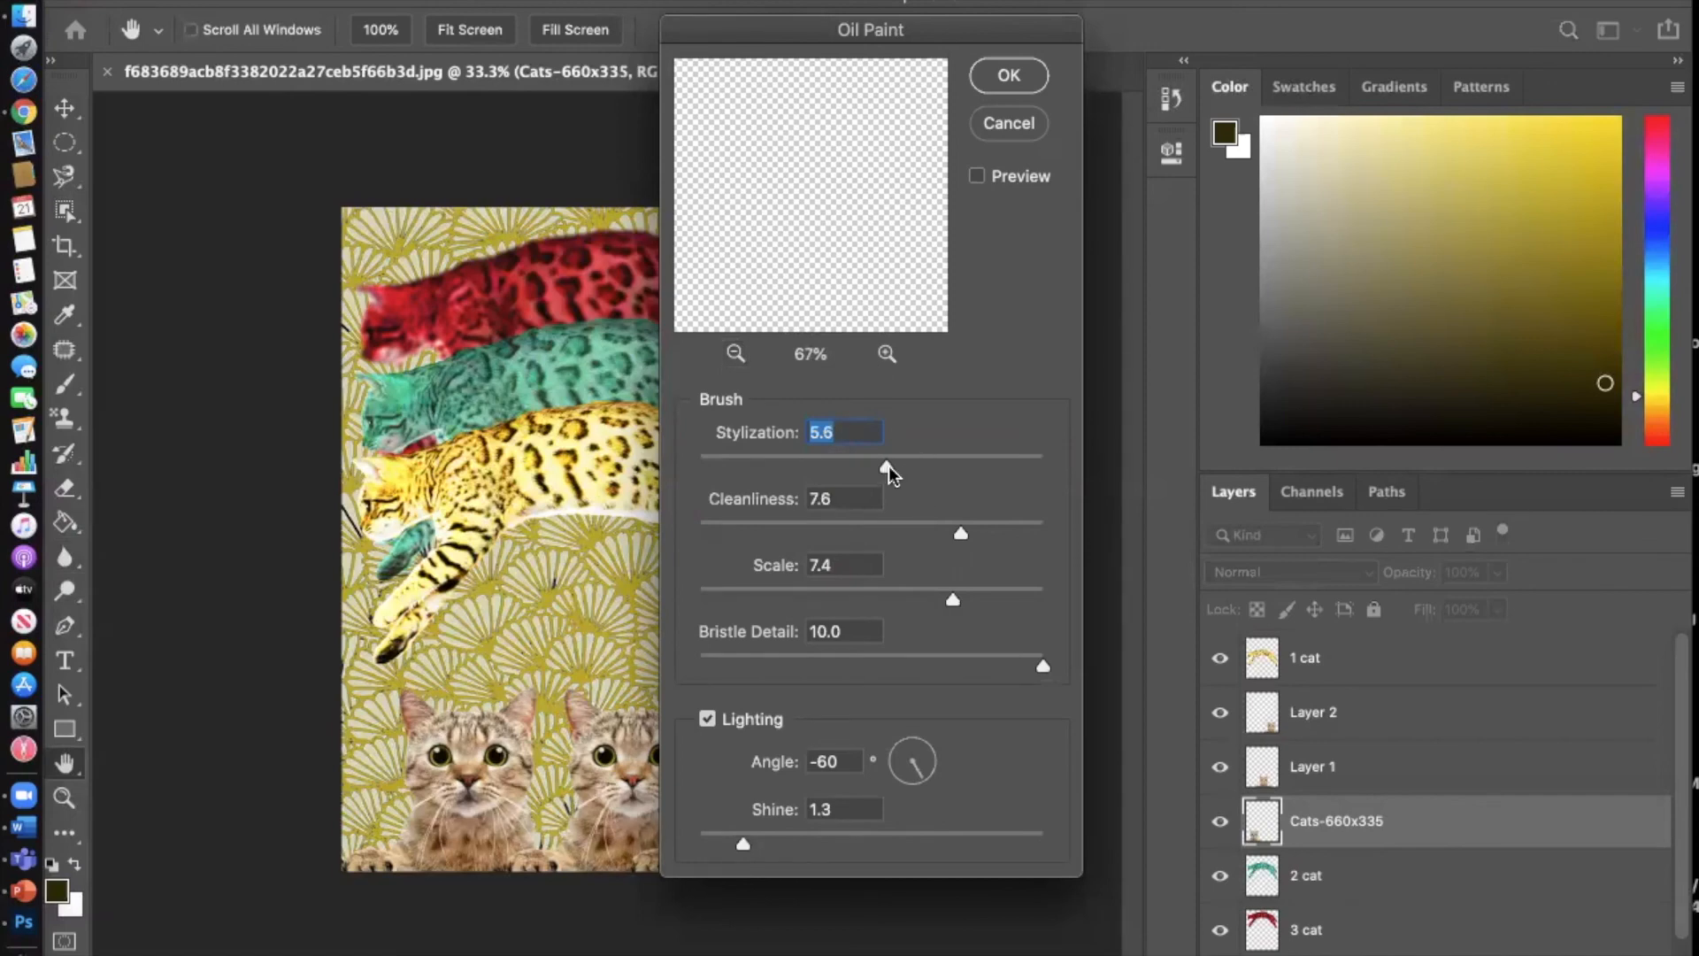
left_click_drag(961, 465, 999, 466)
left_click_drag(974, 533, 1006, 532)
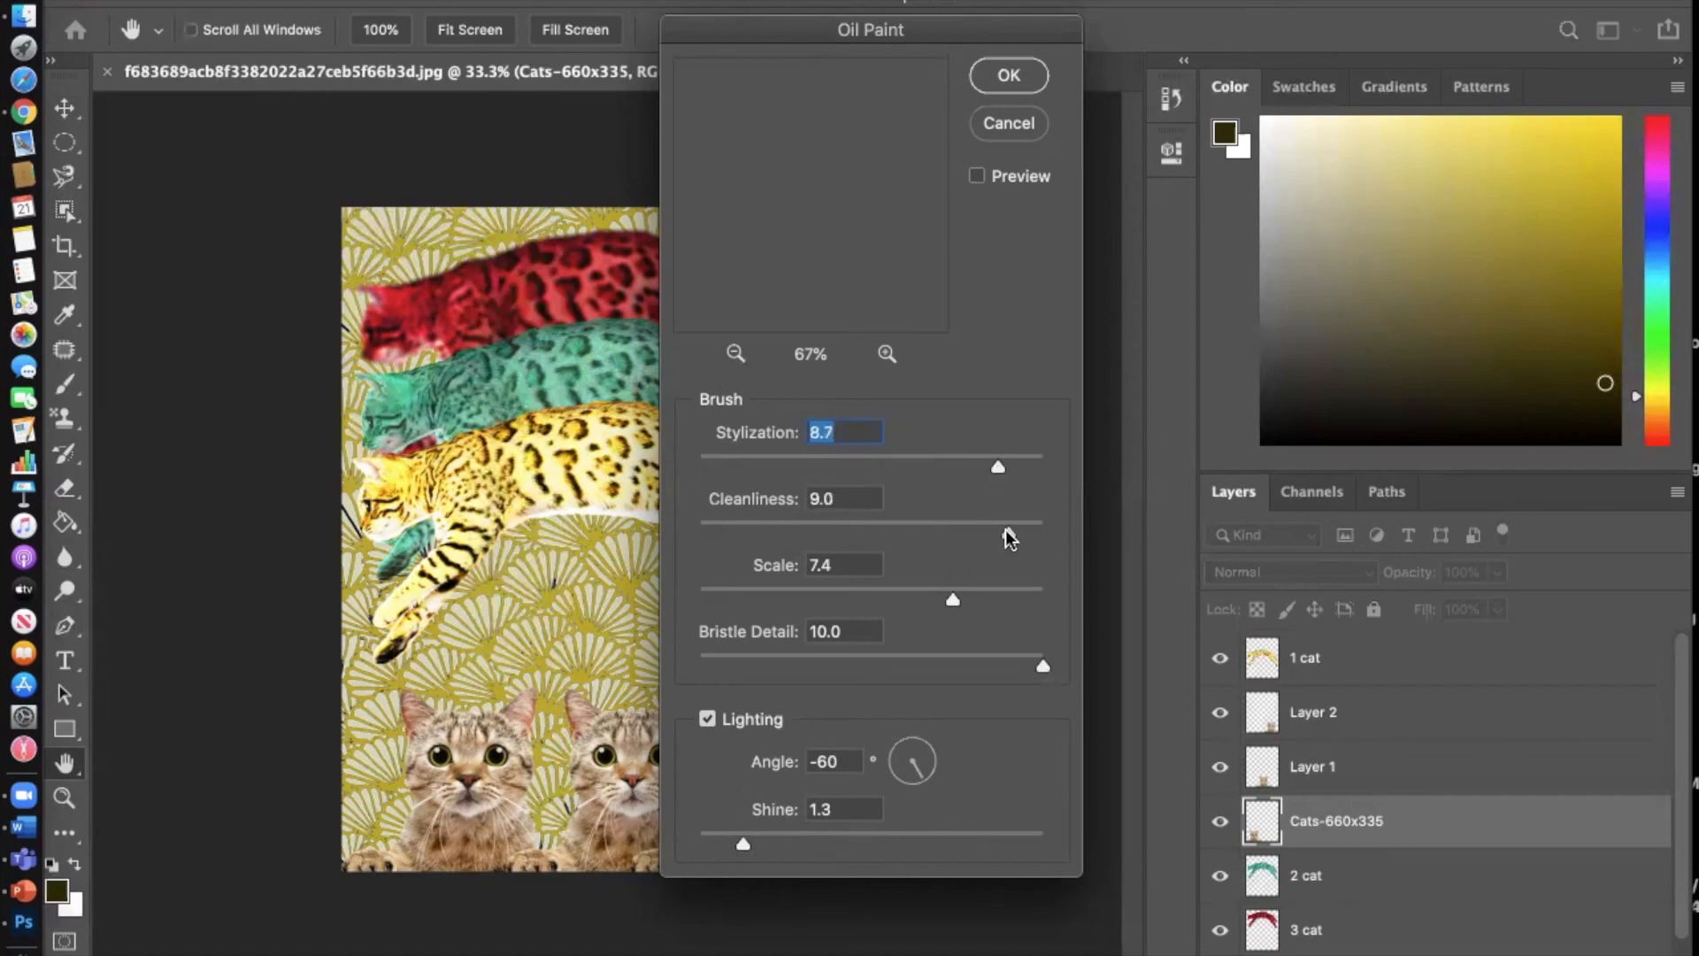
left_click_drag(950, 599, 994, 586)
left_click(996, 87)
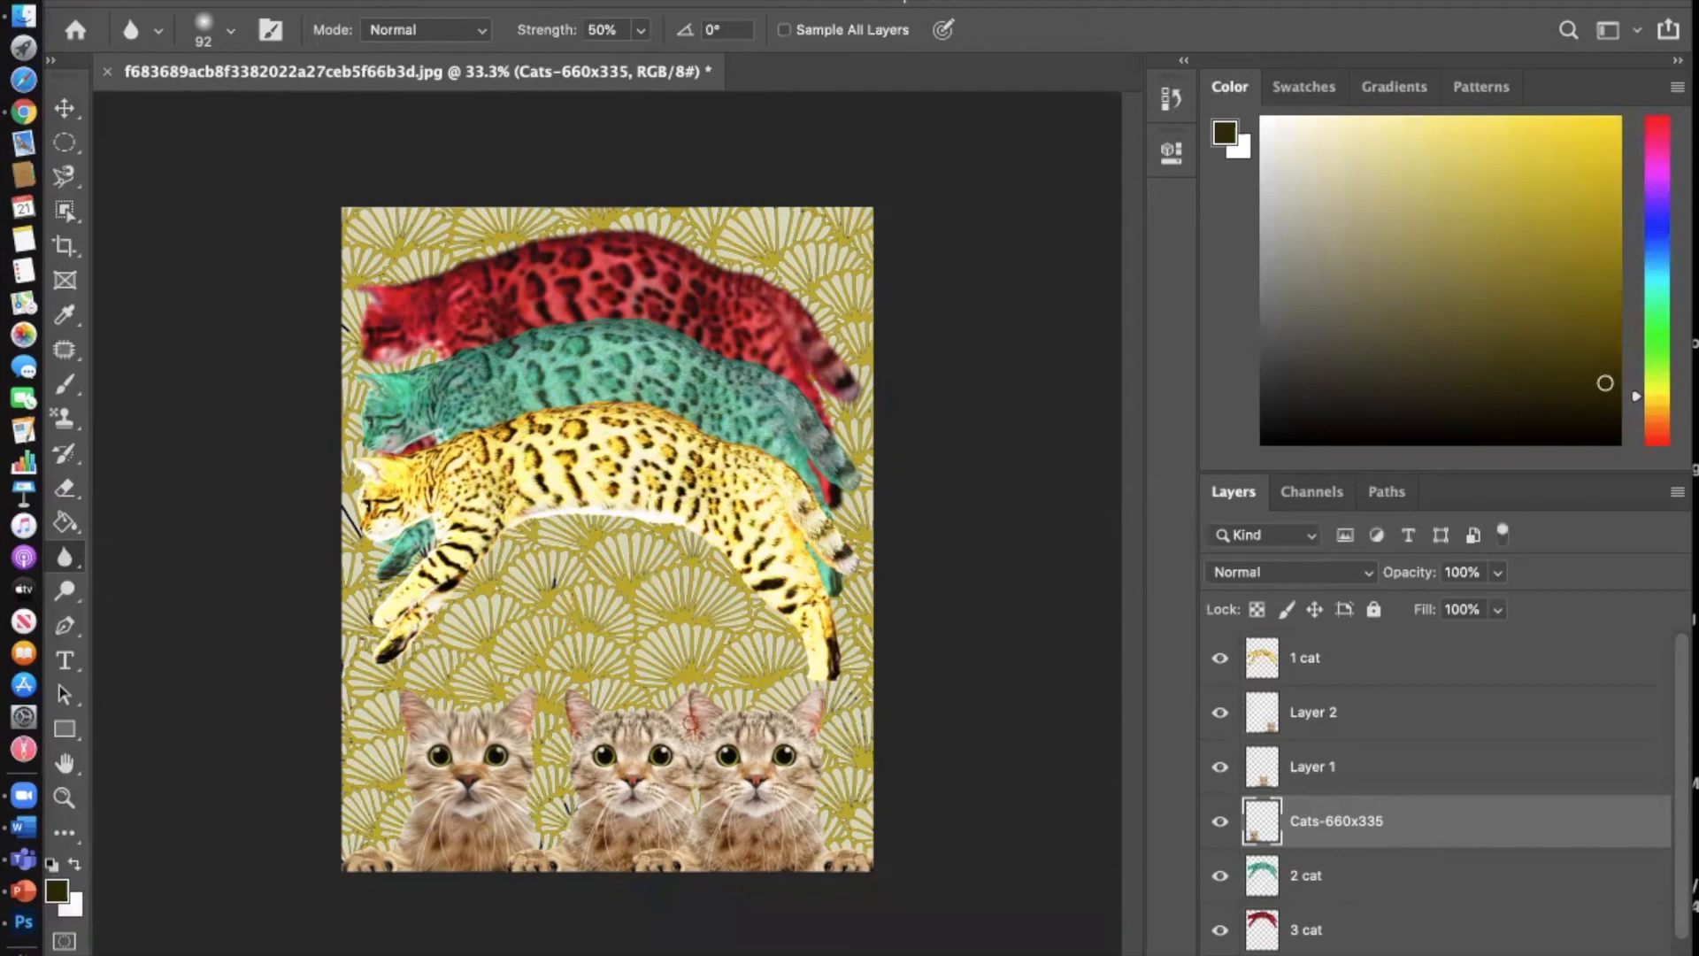
Step: Apply the Oil Paint filter to the kitten on "Layer 1" with stylization 6.0, bristle detail 6.0 and scale 10.0
left_click(1317, 768)
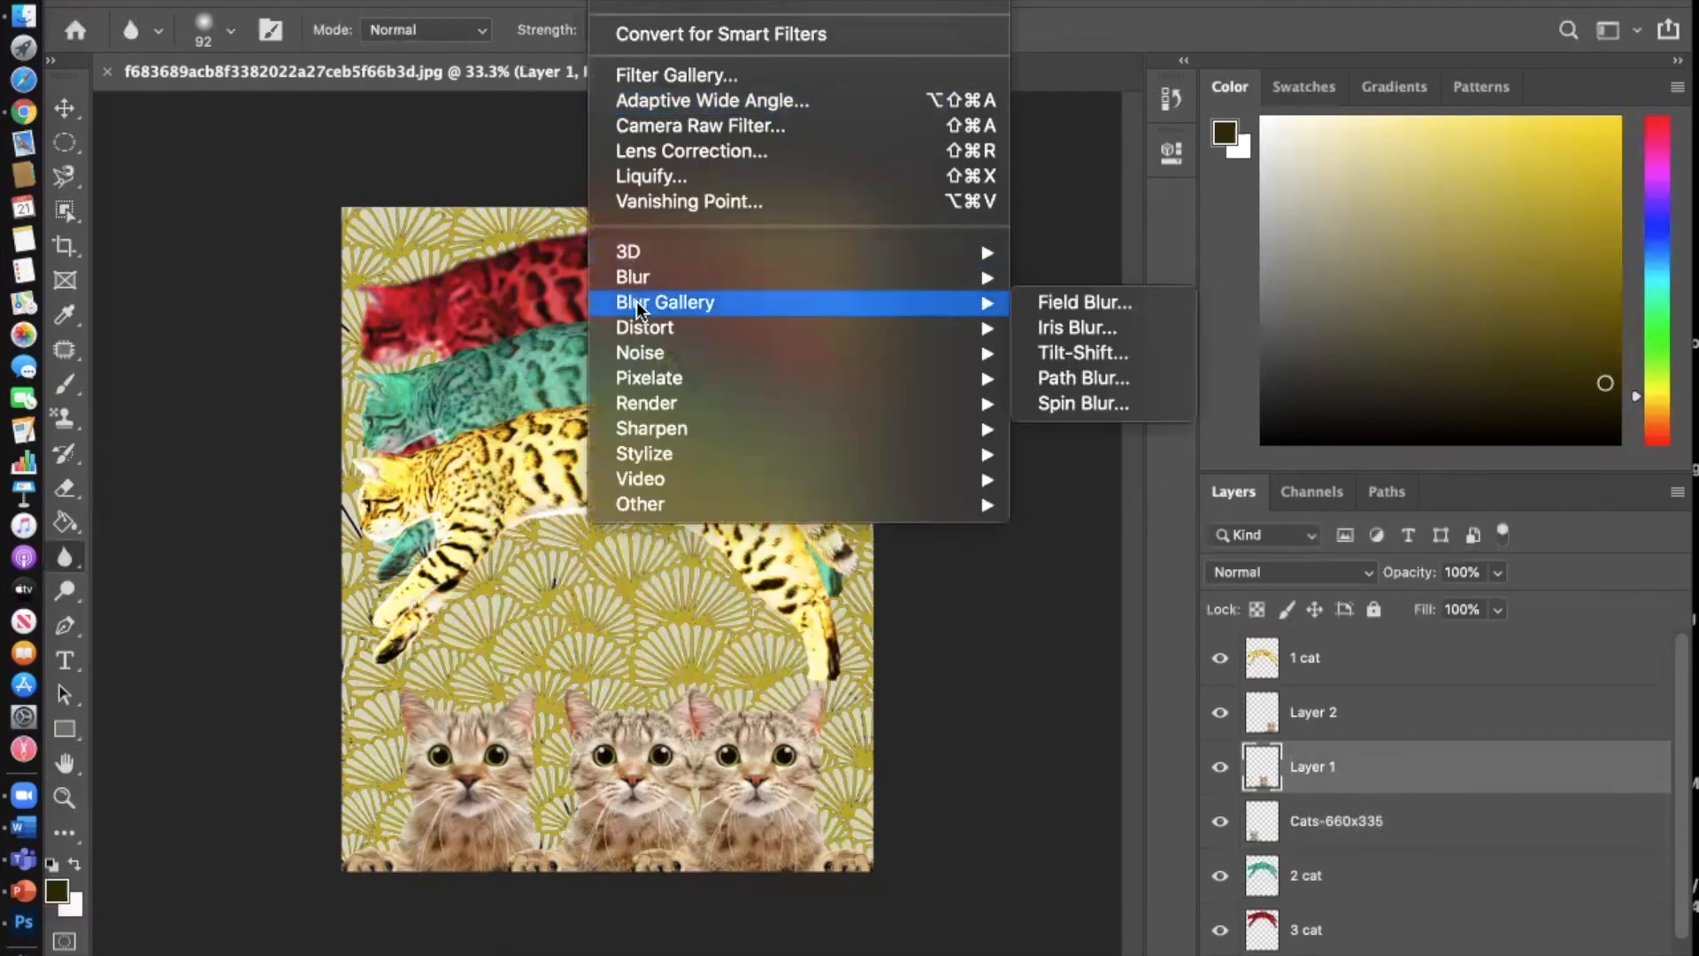
mouse_move(633, 274)
mouse_move(672, 453)
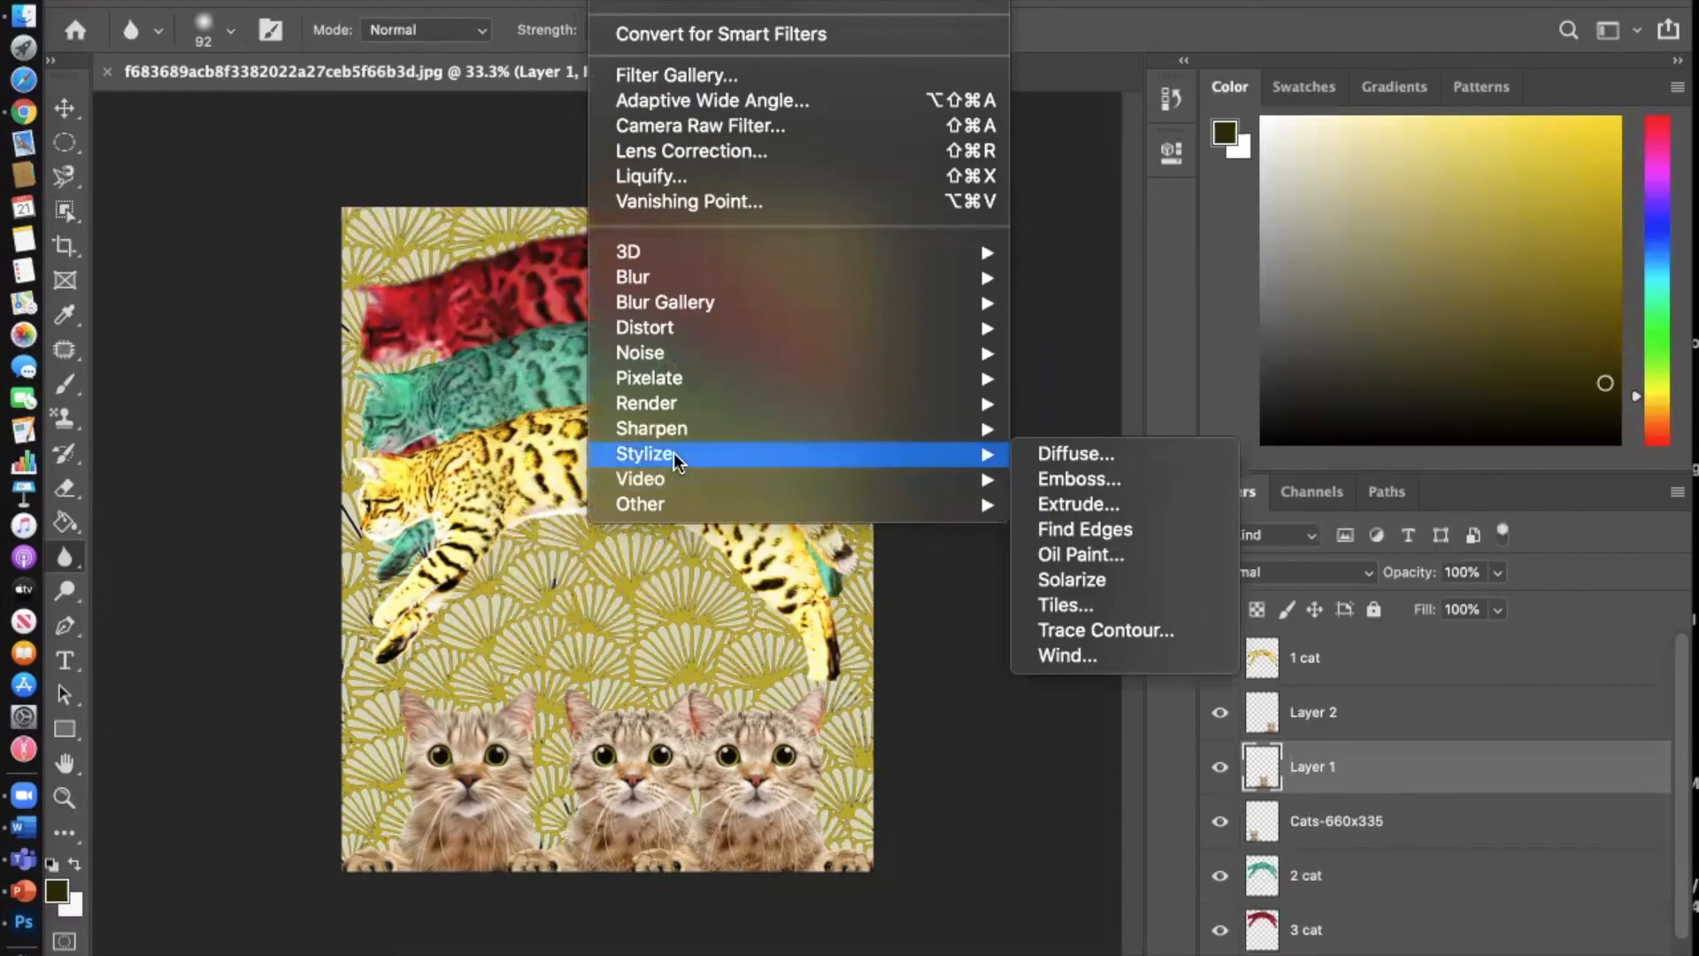
left_click(1080, 552)
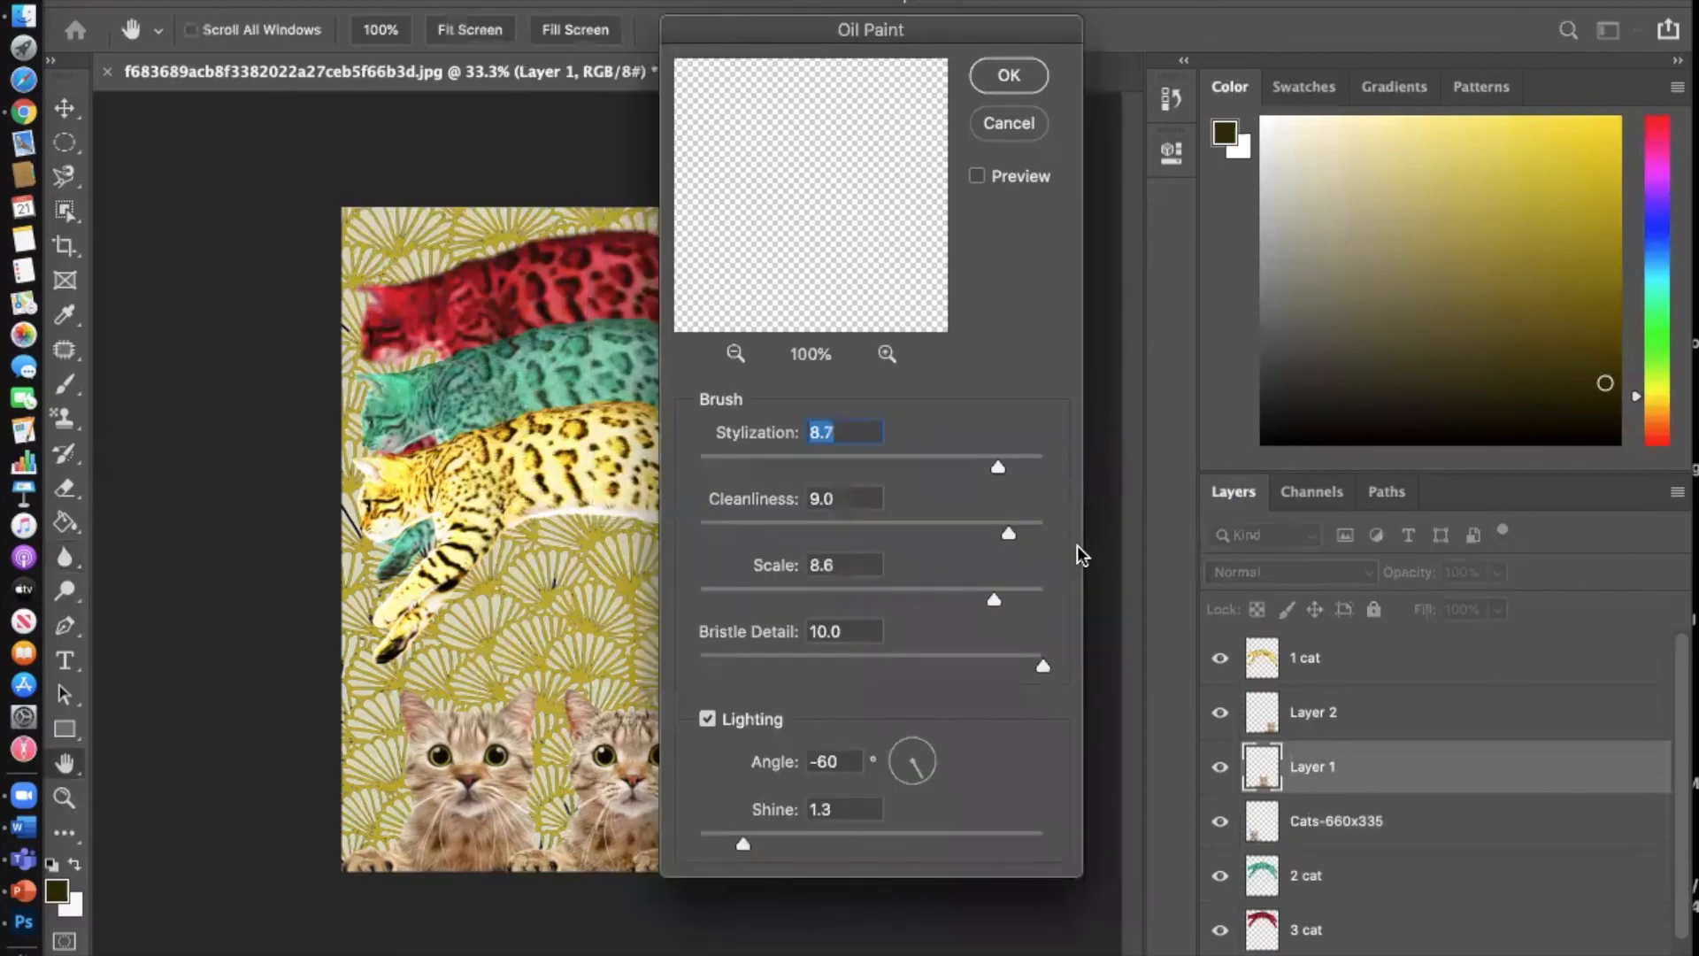
left_click_drag(1002, 450, 904, 462)
left_click(993, 600)
left_click_drag(1041, 665, 906, 663)
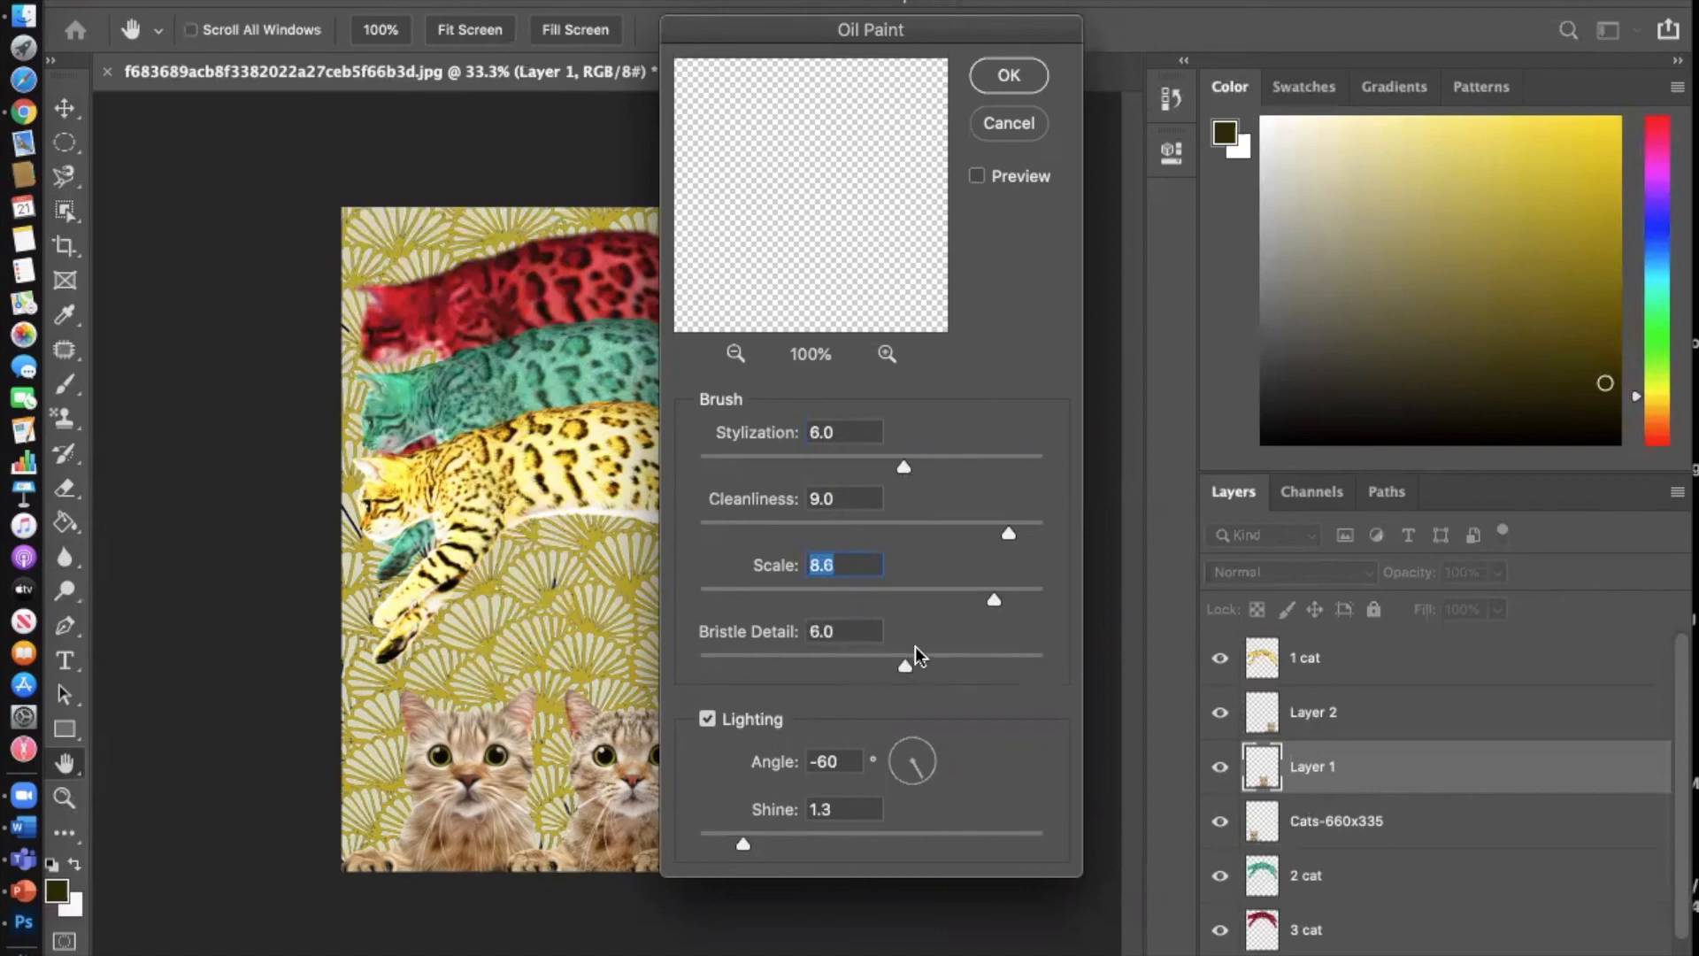
left_click_drag(991, 591, 1049, 597)
left_click(986, 110)
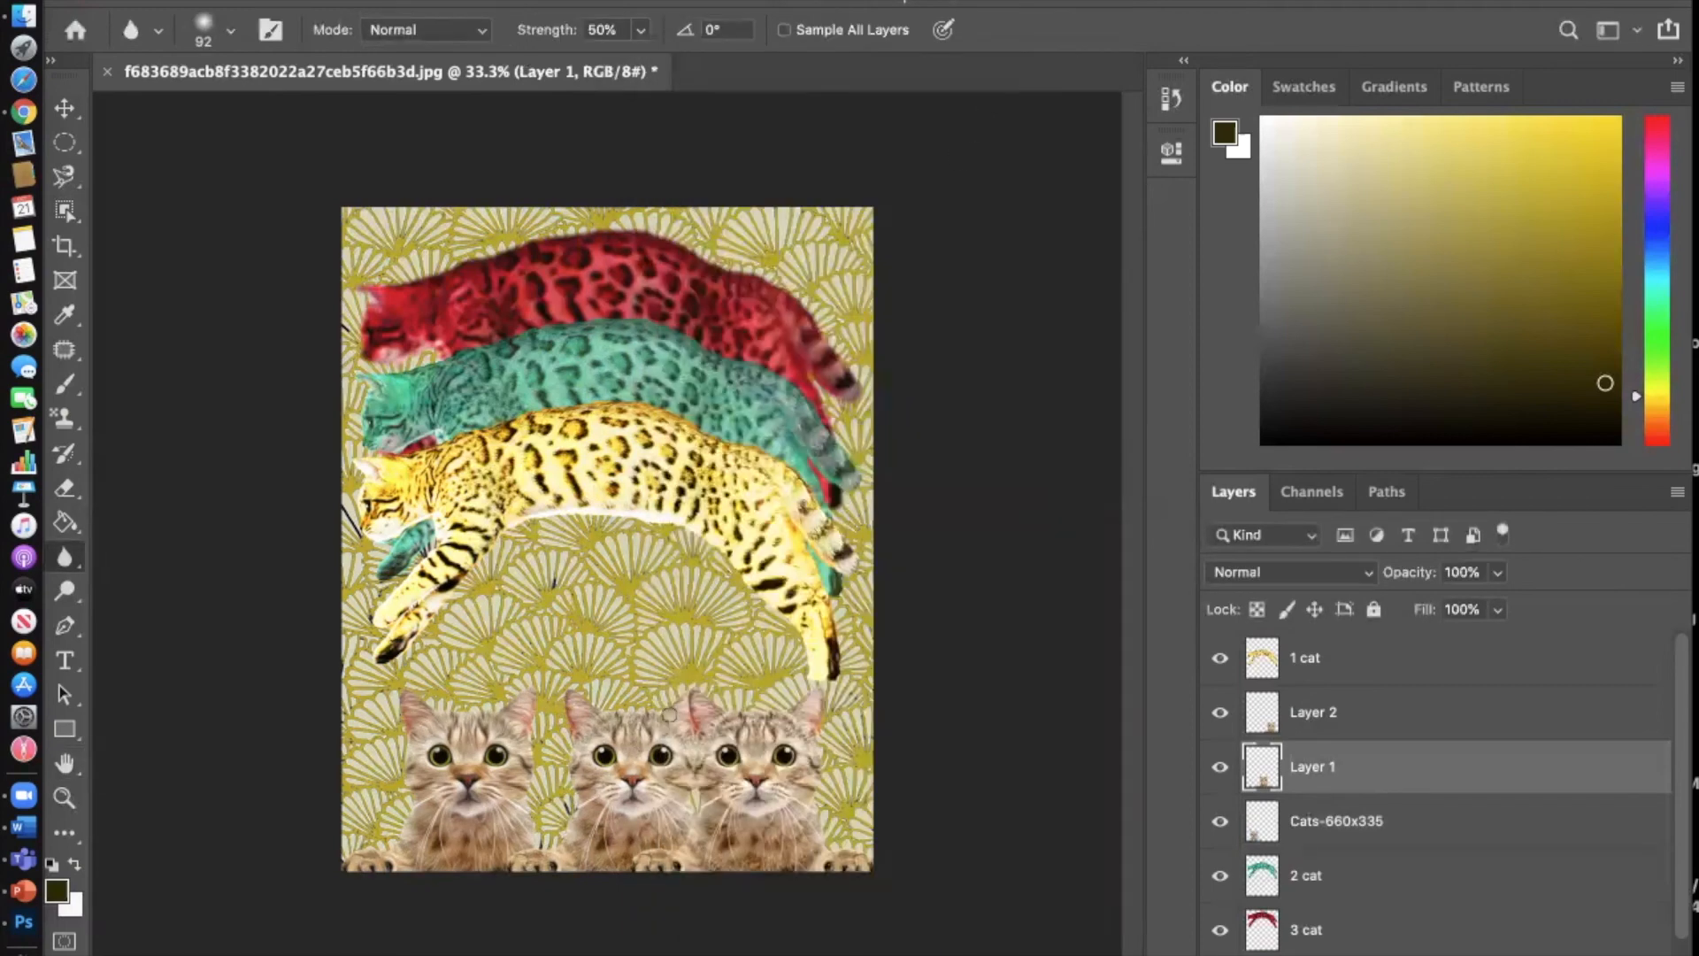
Step: Select "Layer 2", which holds the third kitten
left_click(1324, 713)
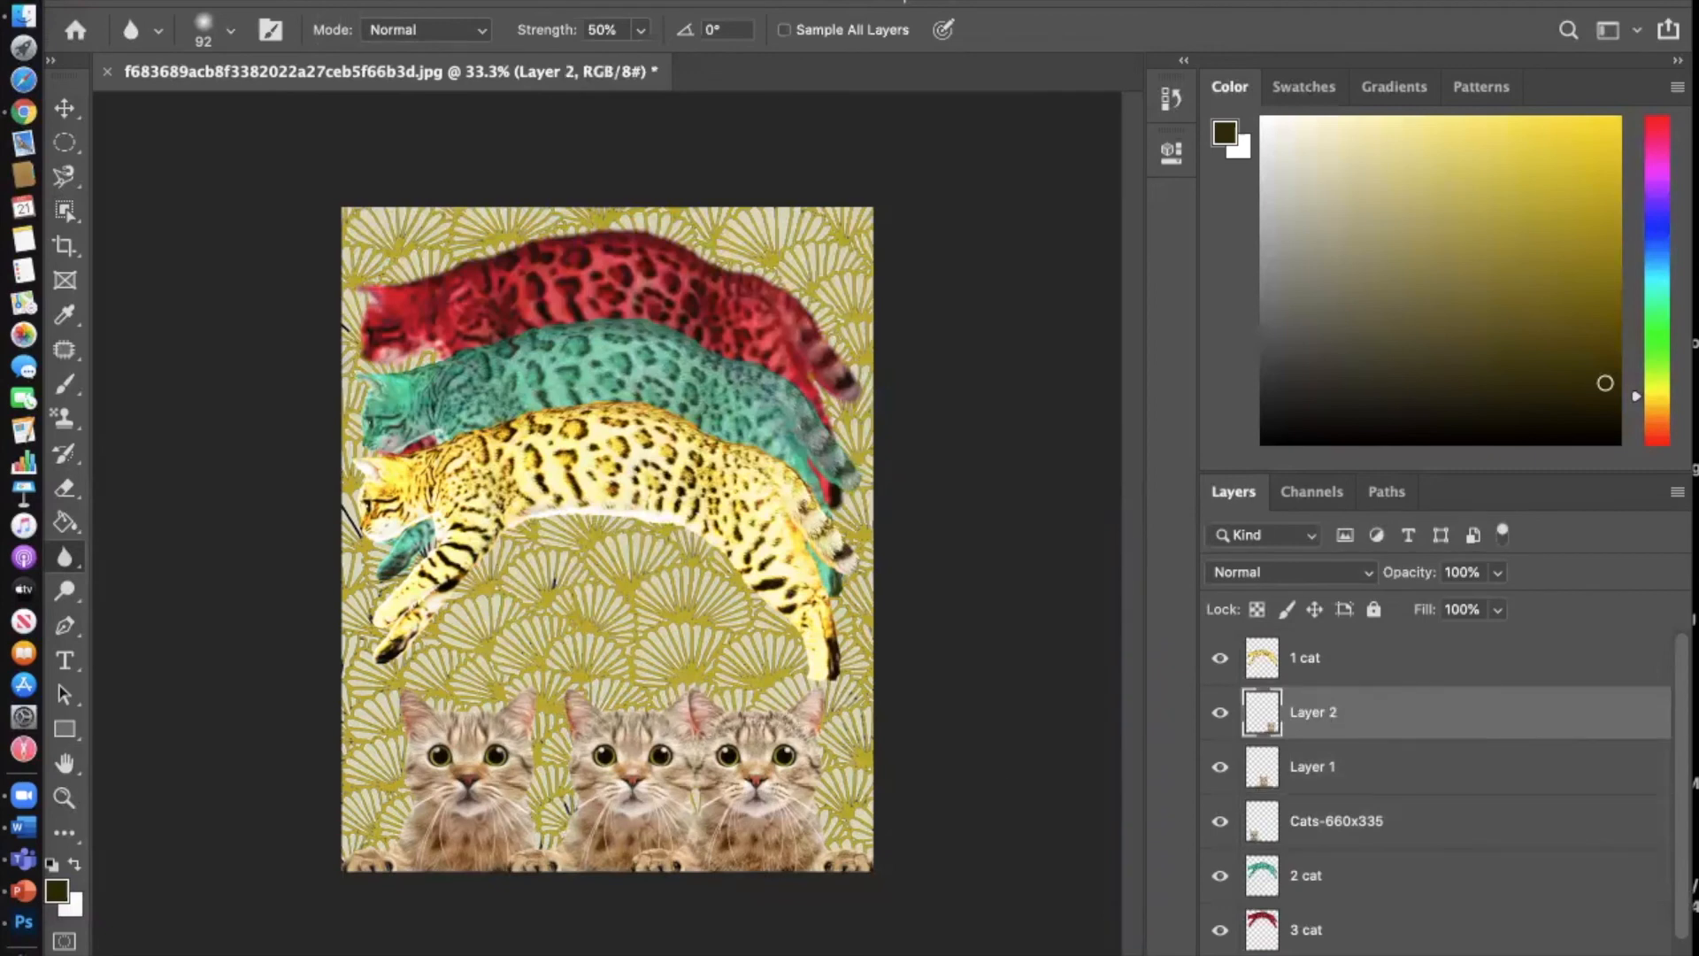
left_click(619, 1)
mouse_move(692, 455)
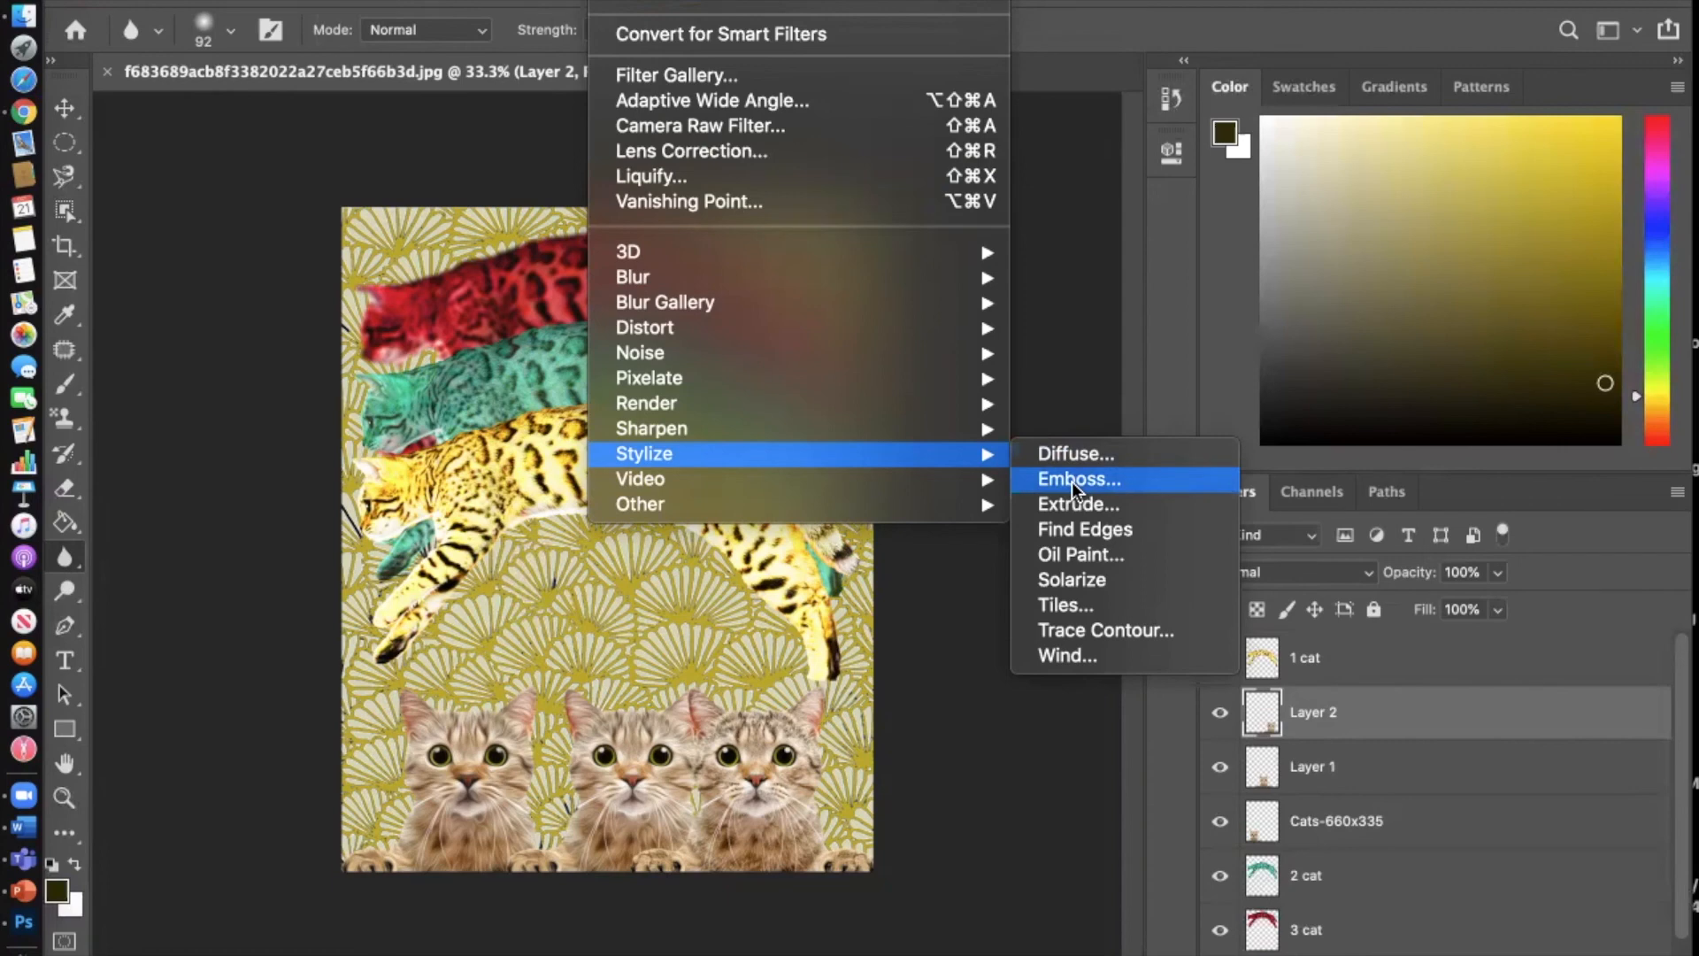
left_click(1043, 605)
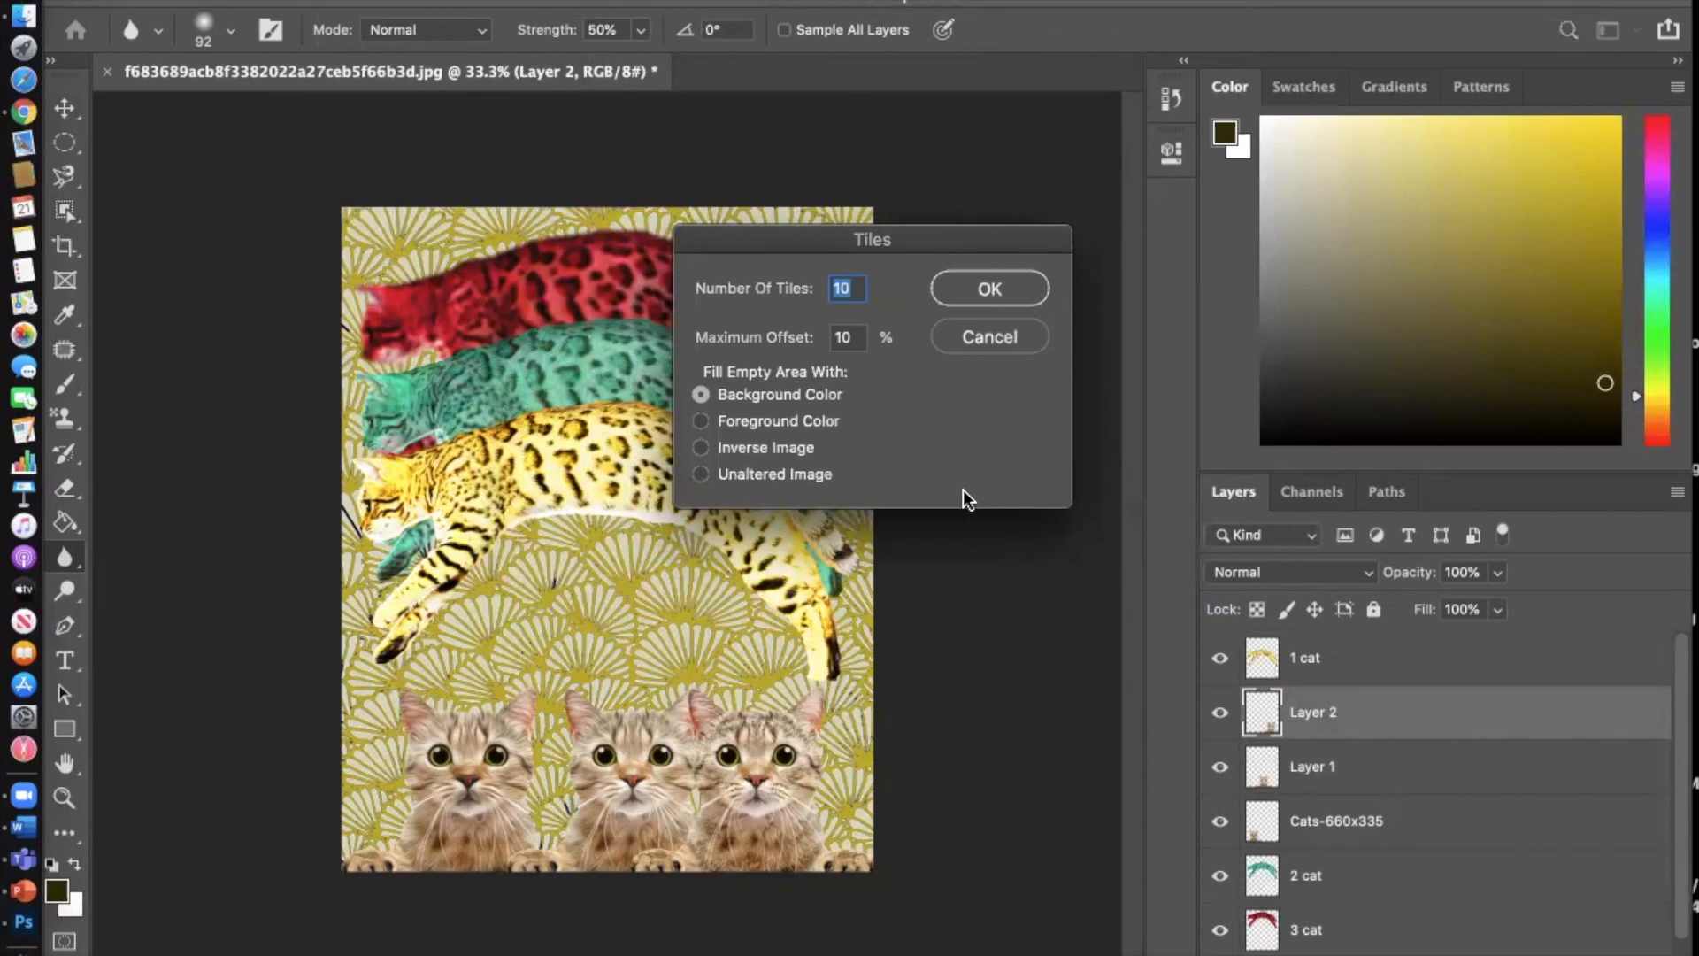
left_click(960, 336)
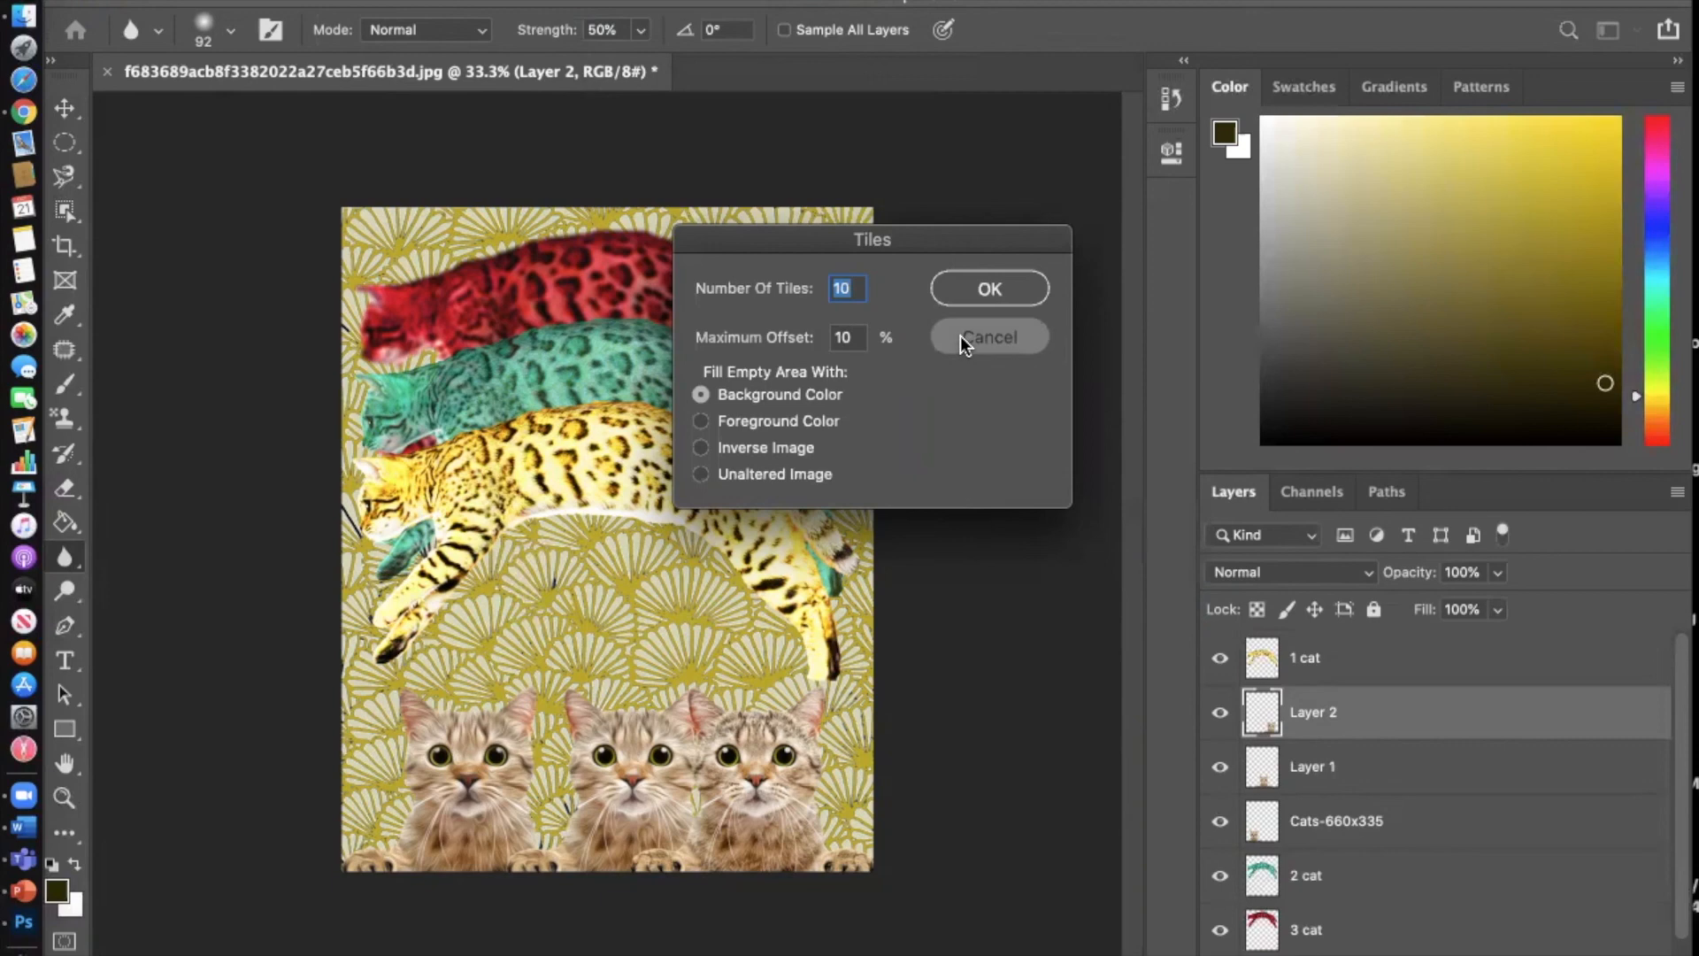
Step: Apply the Oil Paint filter to the kitten on "Layer 2" with stylization 0.6
left_click(620, 2)
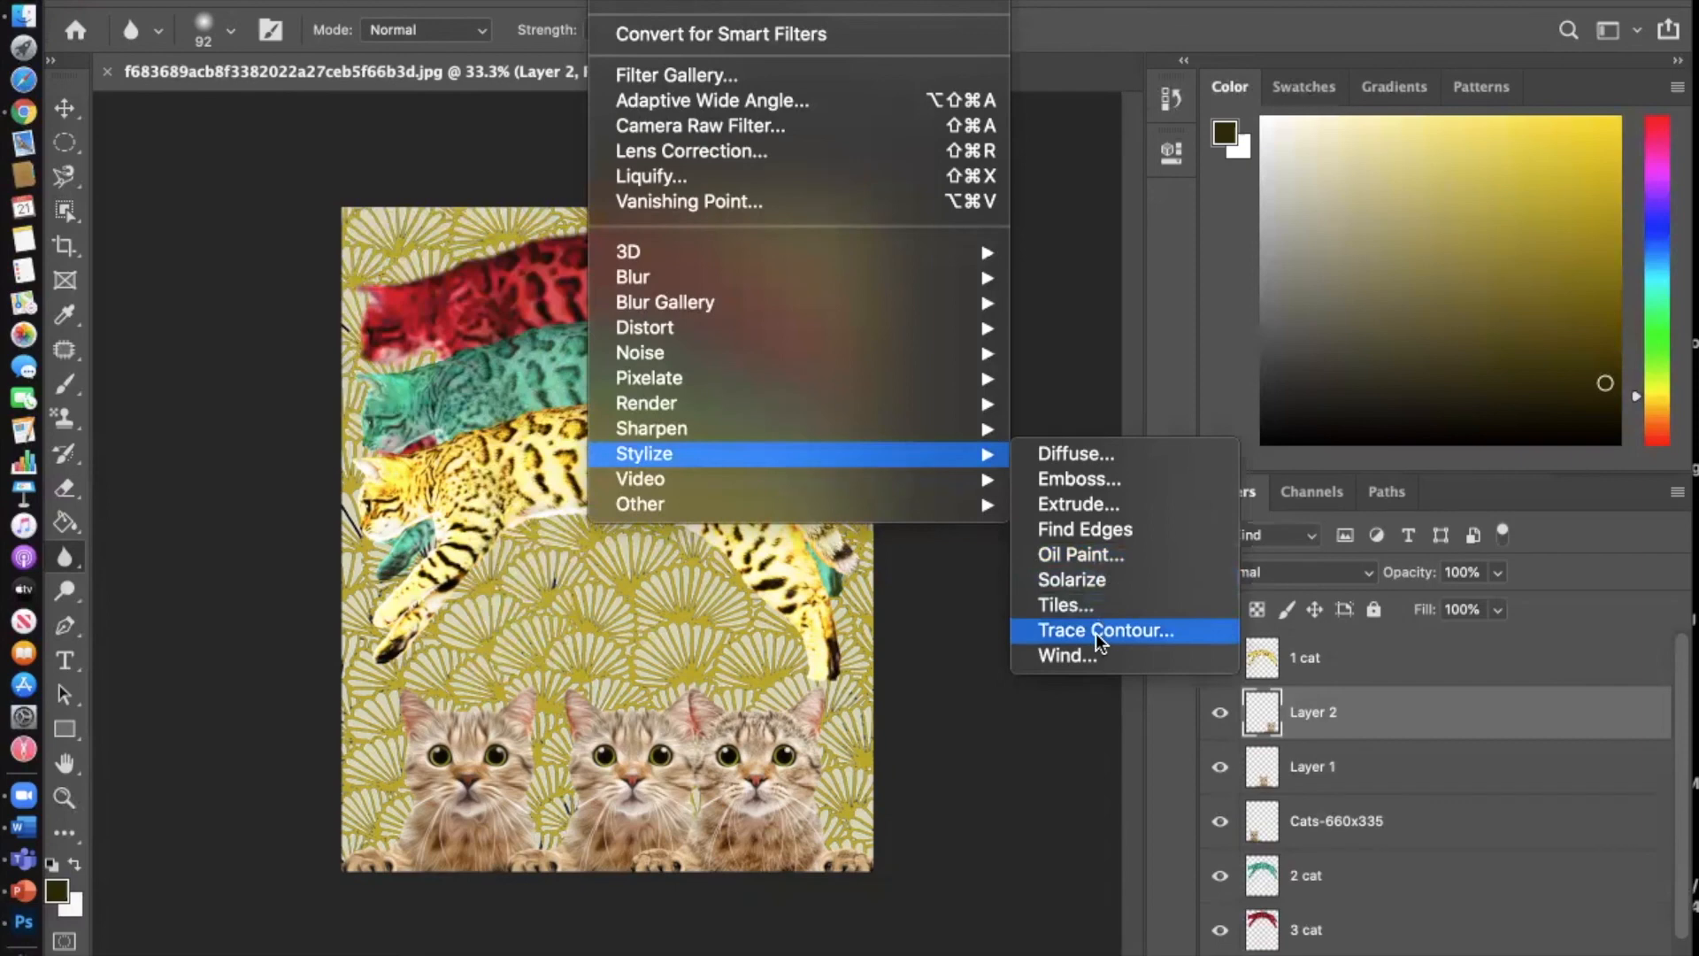
left_click(1069, 551)
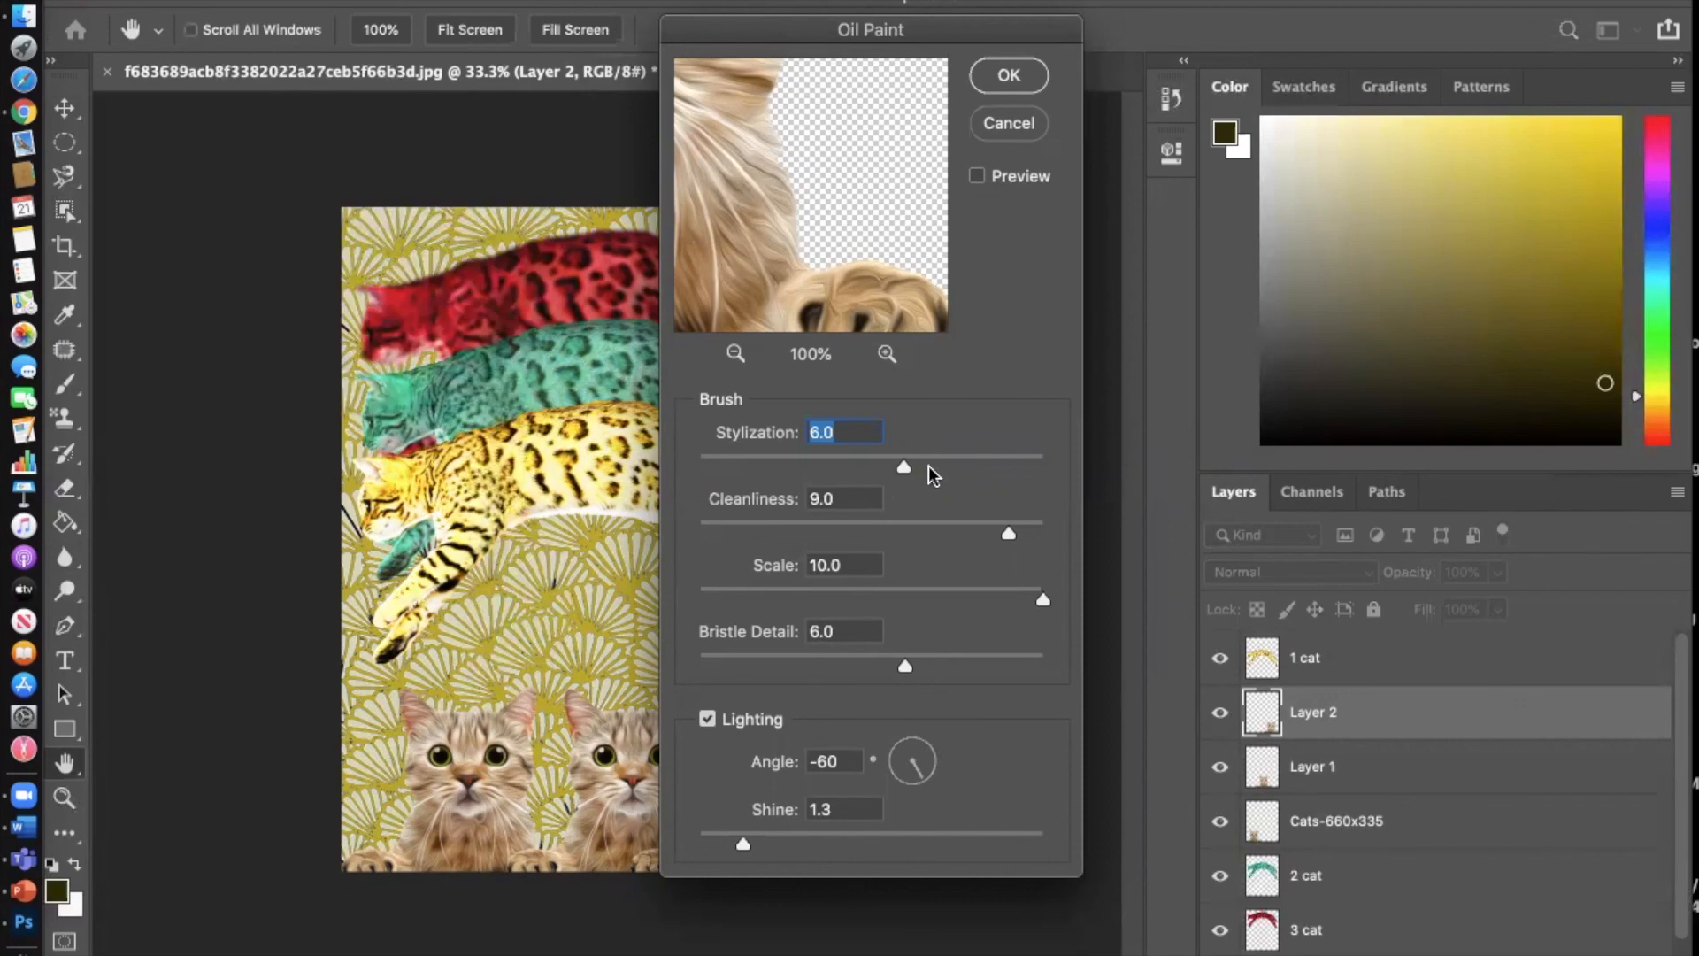
left_click_drag(899, 466, 715, 458)
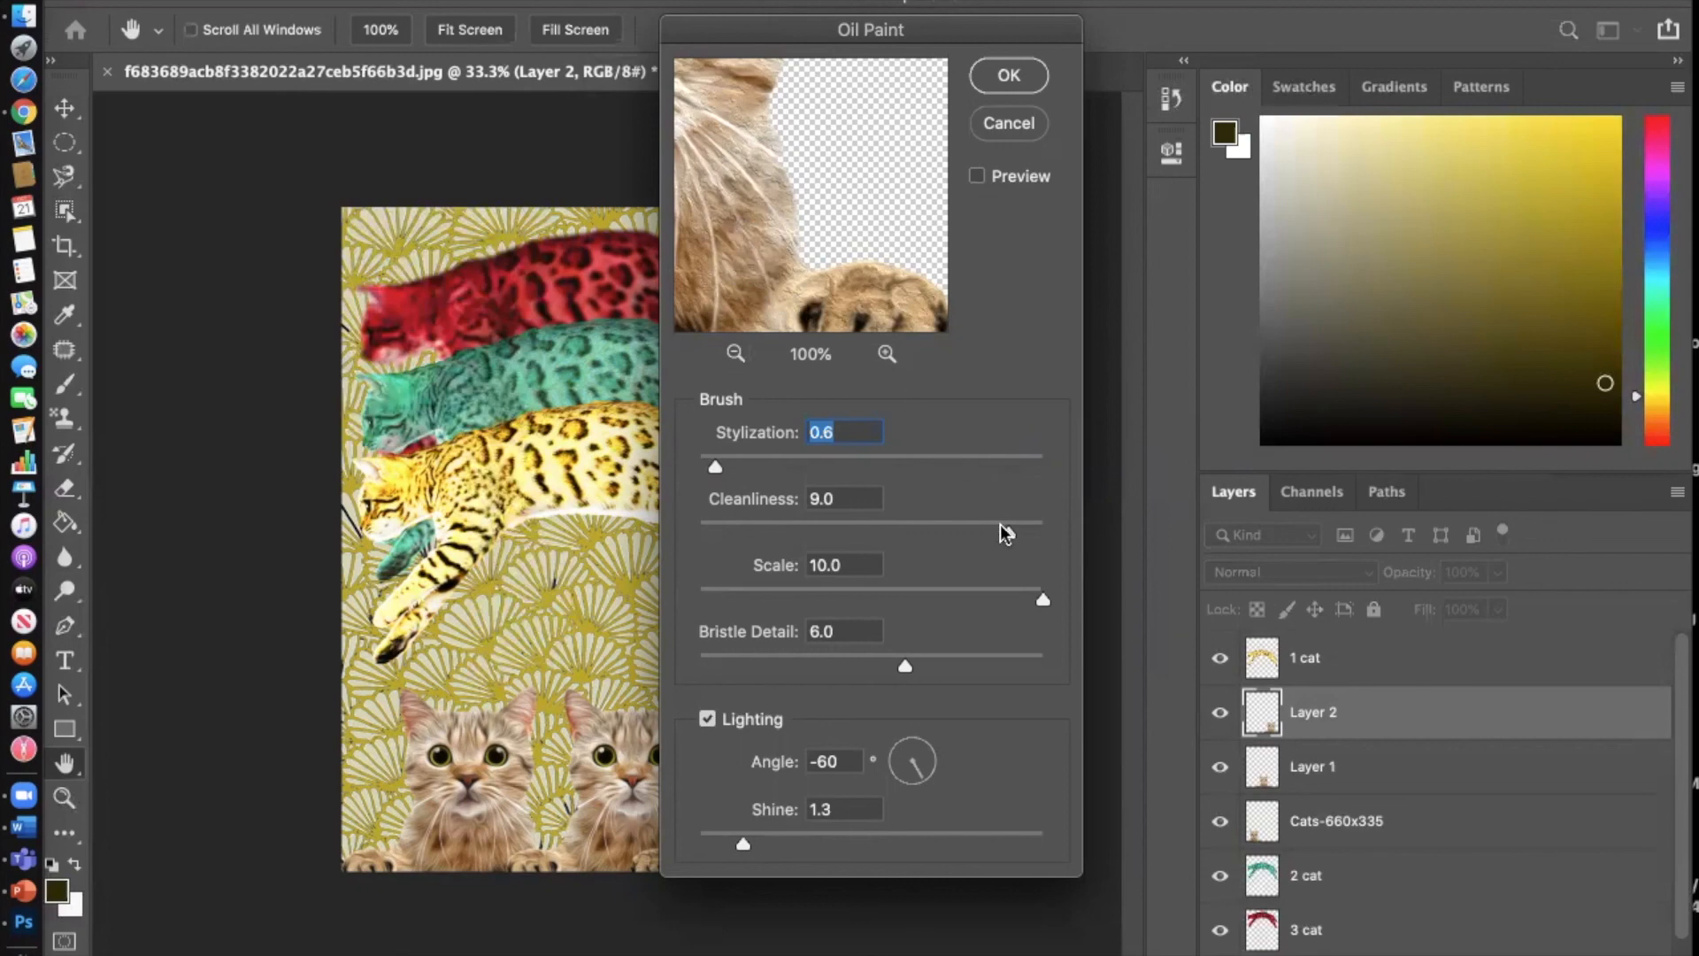
left_click(983, 84)
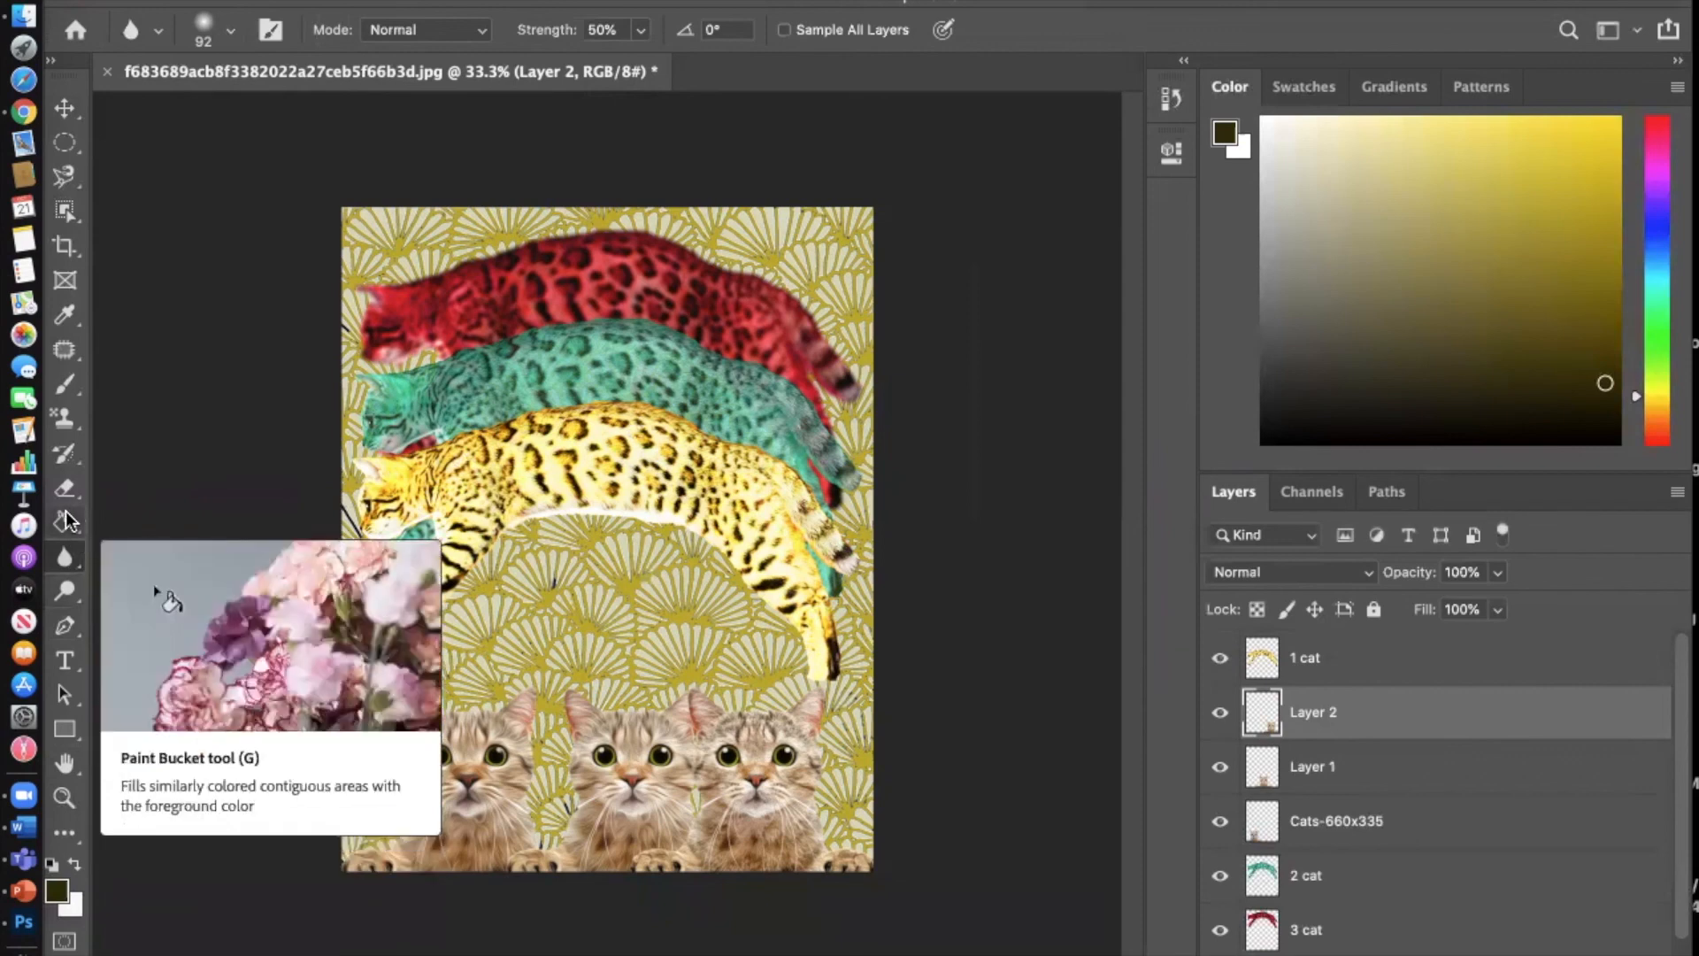
Step: Try cropping the kitten row off the bottom of the composition with the Crop tool, and undo the crop
left_click(66, 247)
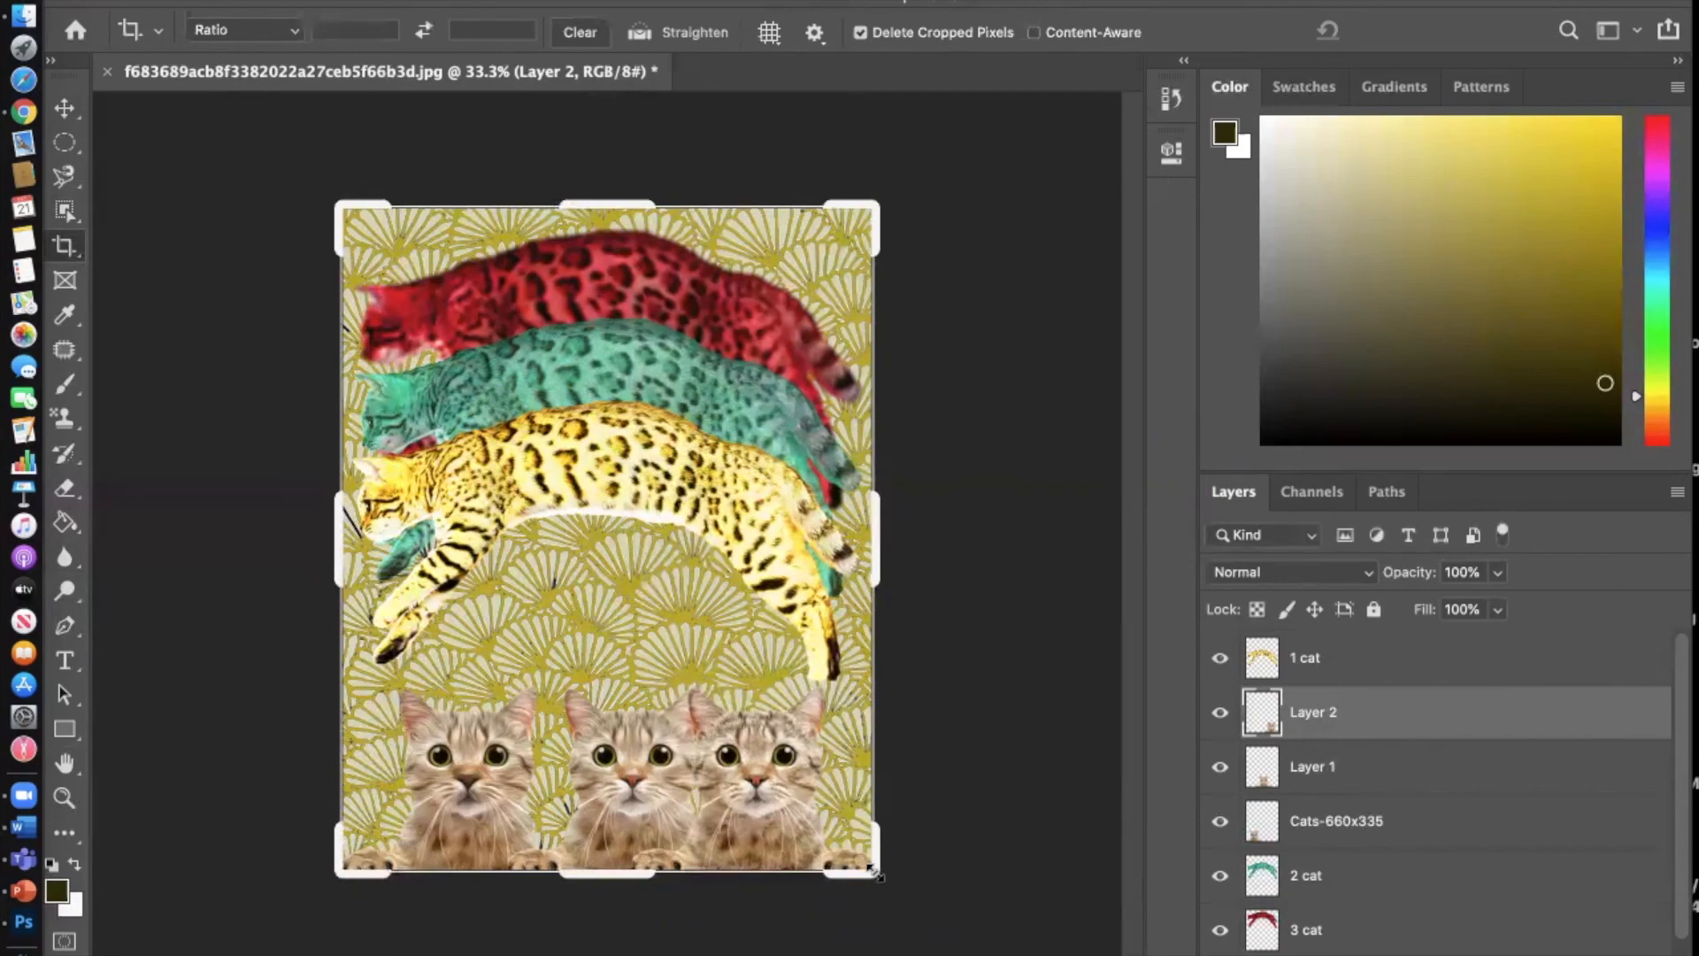
left_click_drag(876, 875, 879, 789)
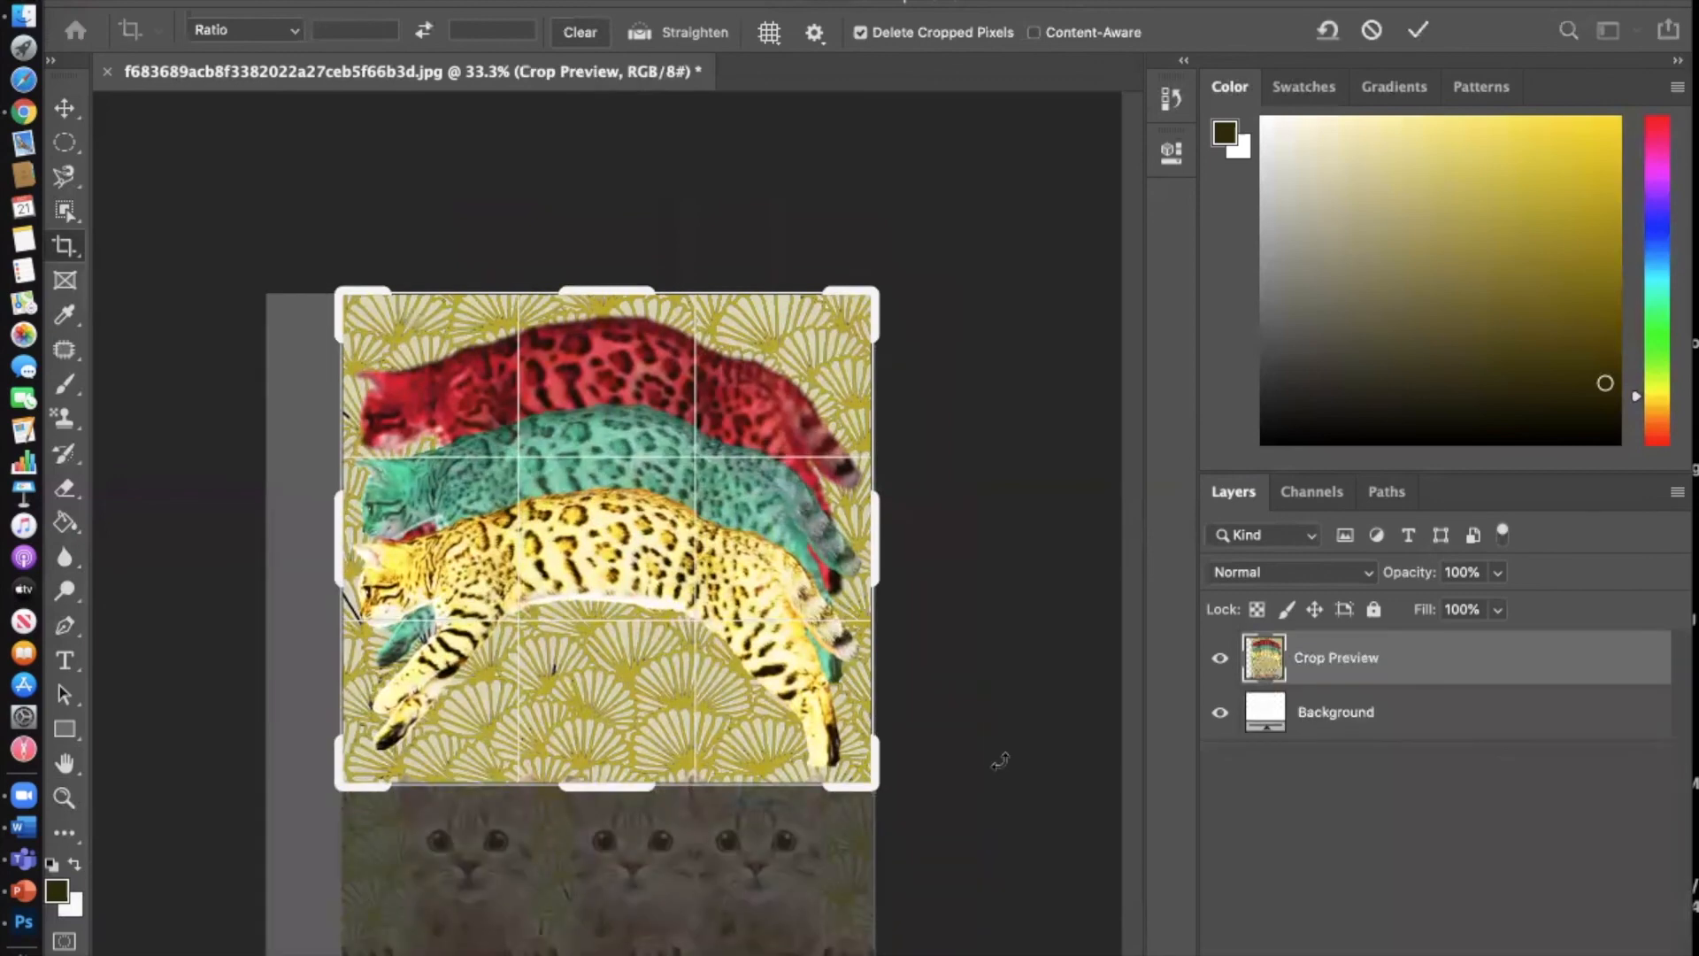
key("Return")
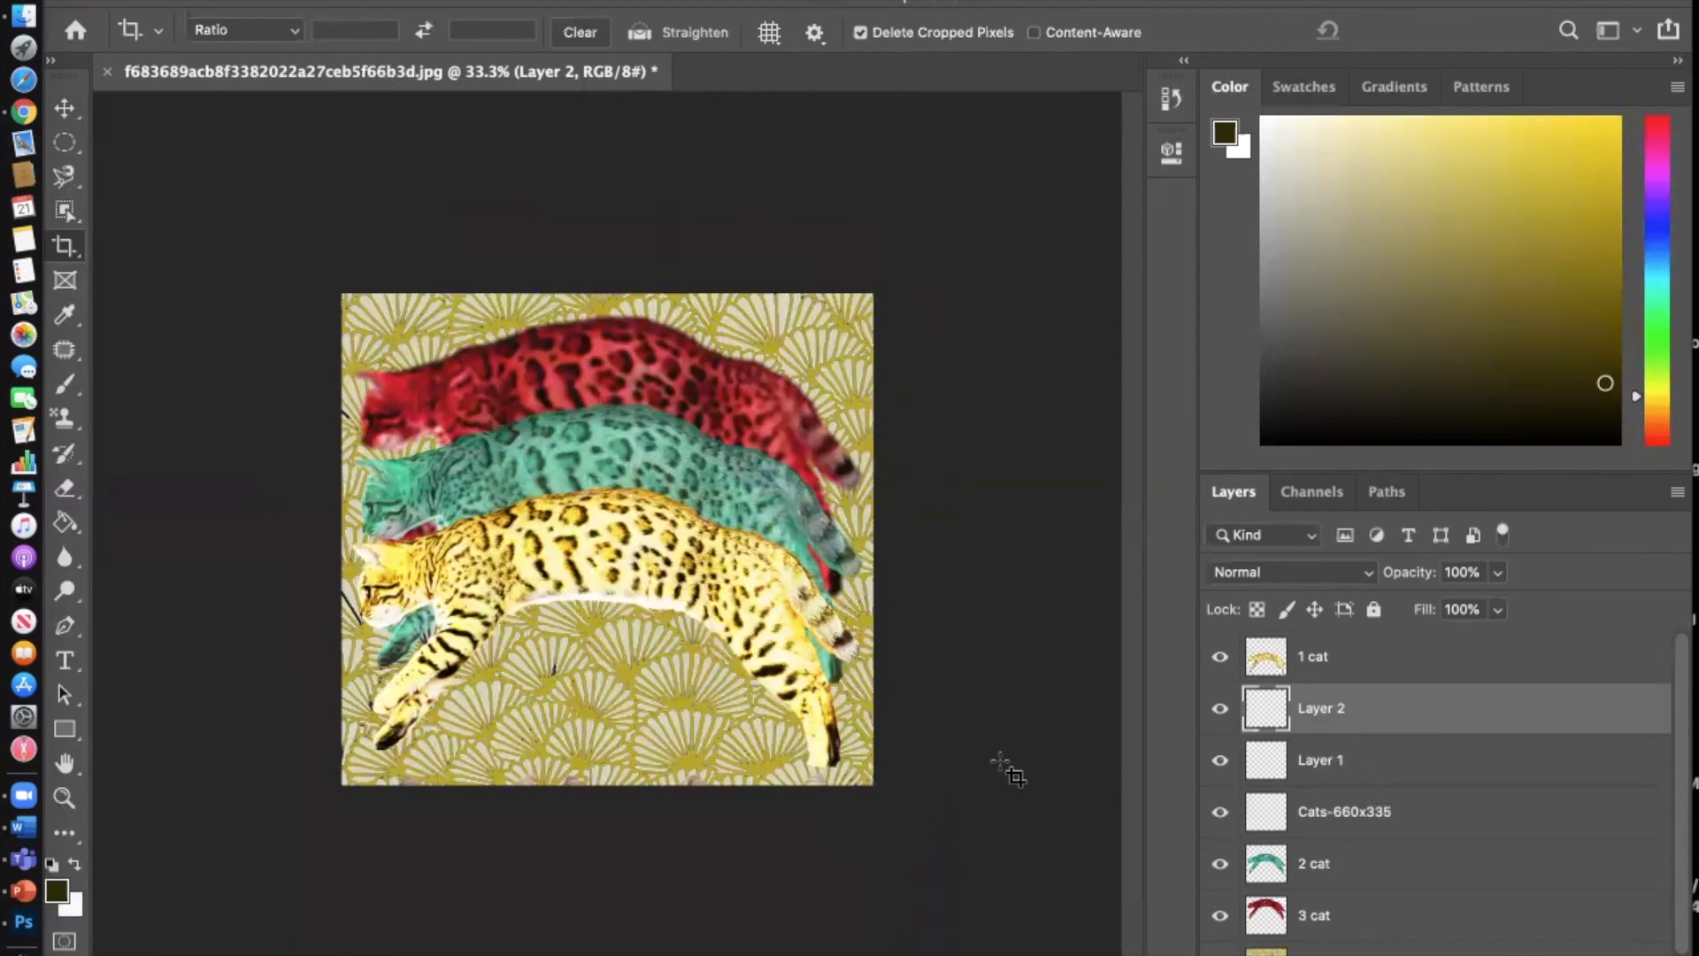
key("super")
key("super+z")
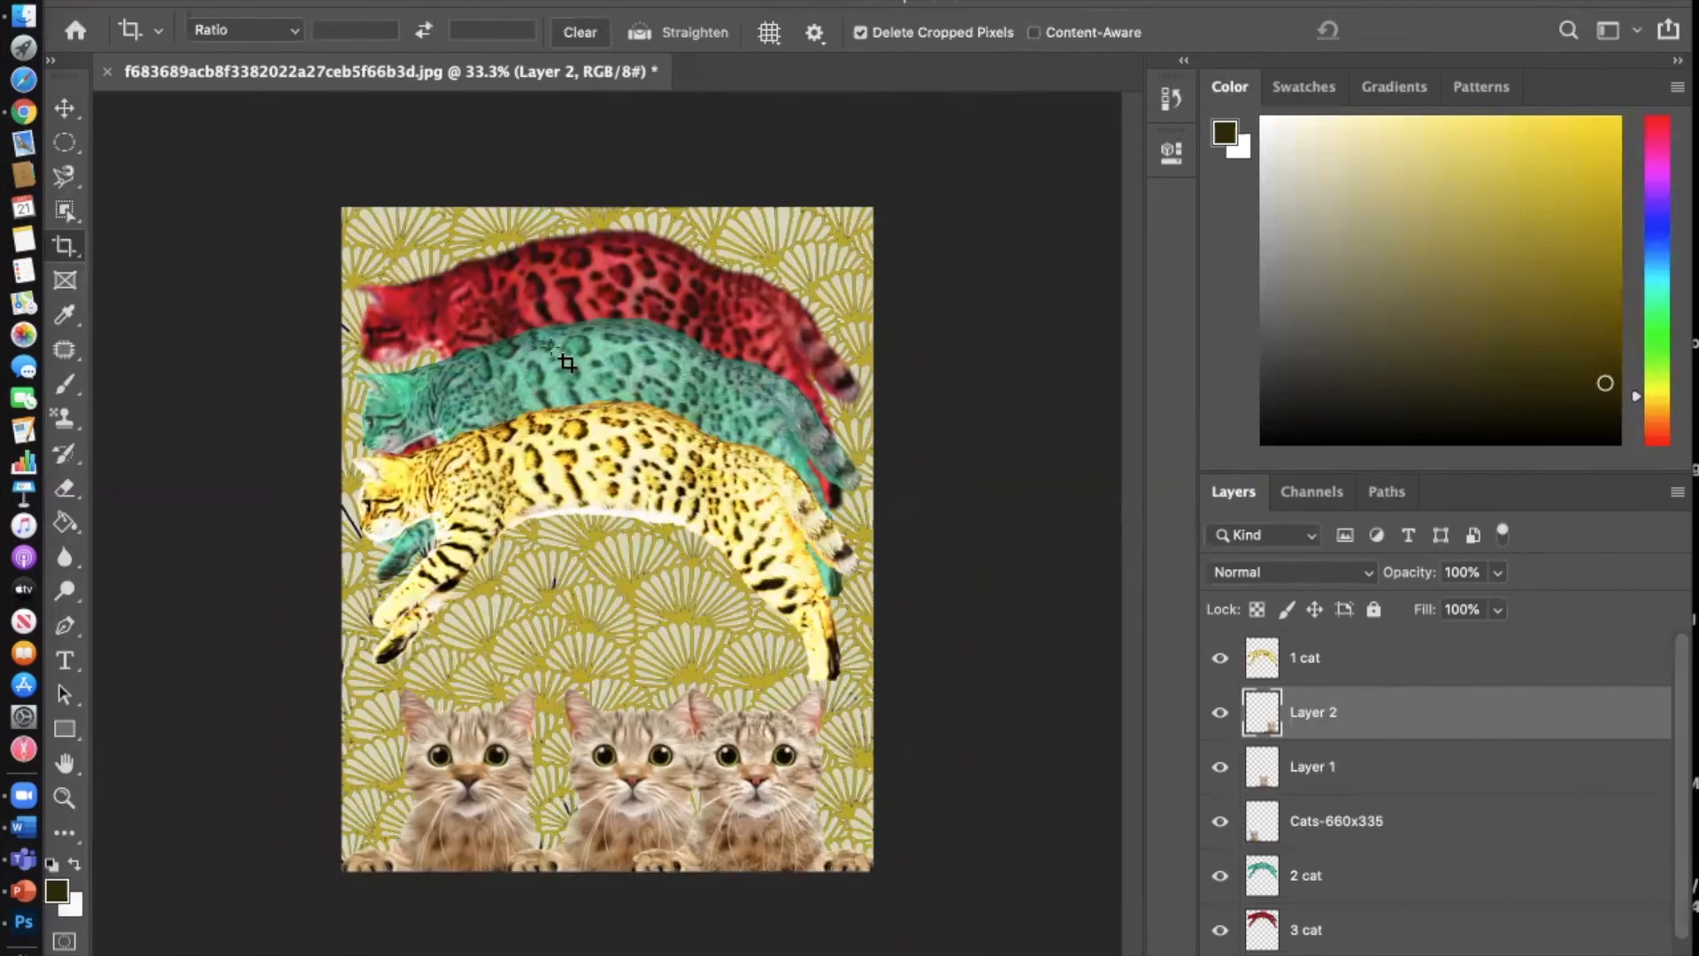
Step: Try cropping the canvas to the lower-right area with the cats' hind parts and the second and third kittens' faces
left_click_drag(550, 350, 832, 804)
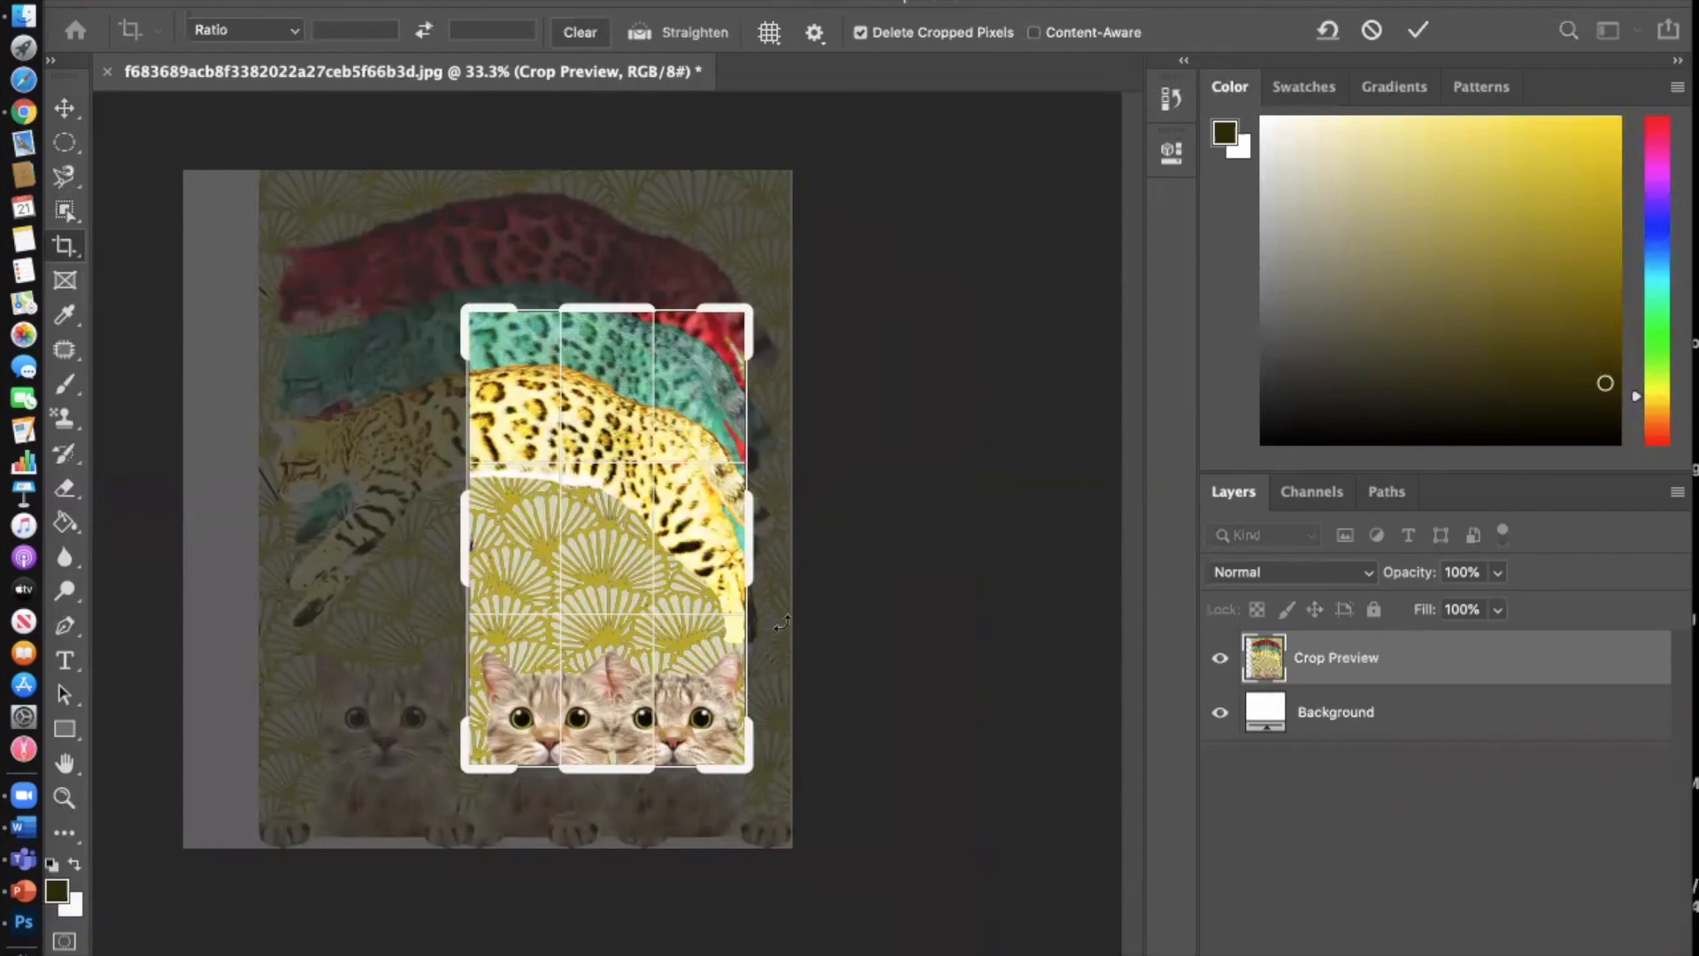
key("Return")
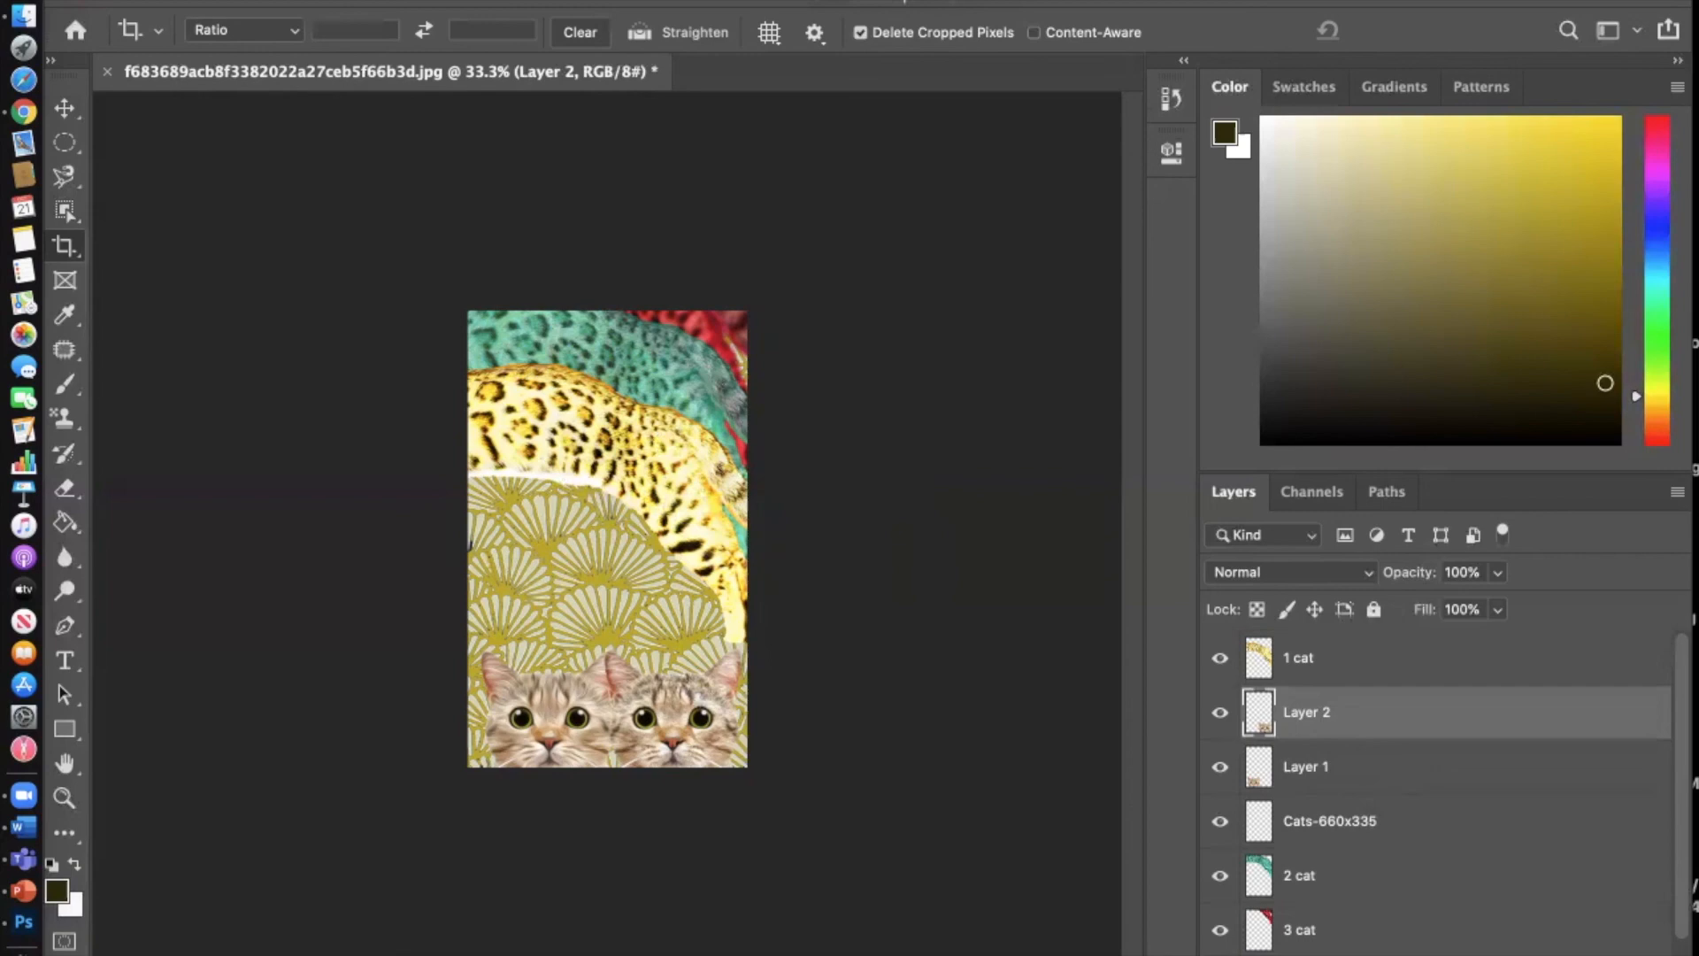
Step: Resize the cropped image to 8 inches wide by 10 inches high with Image Size
left_click(319, 3)
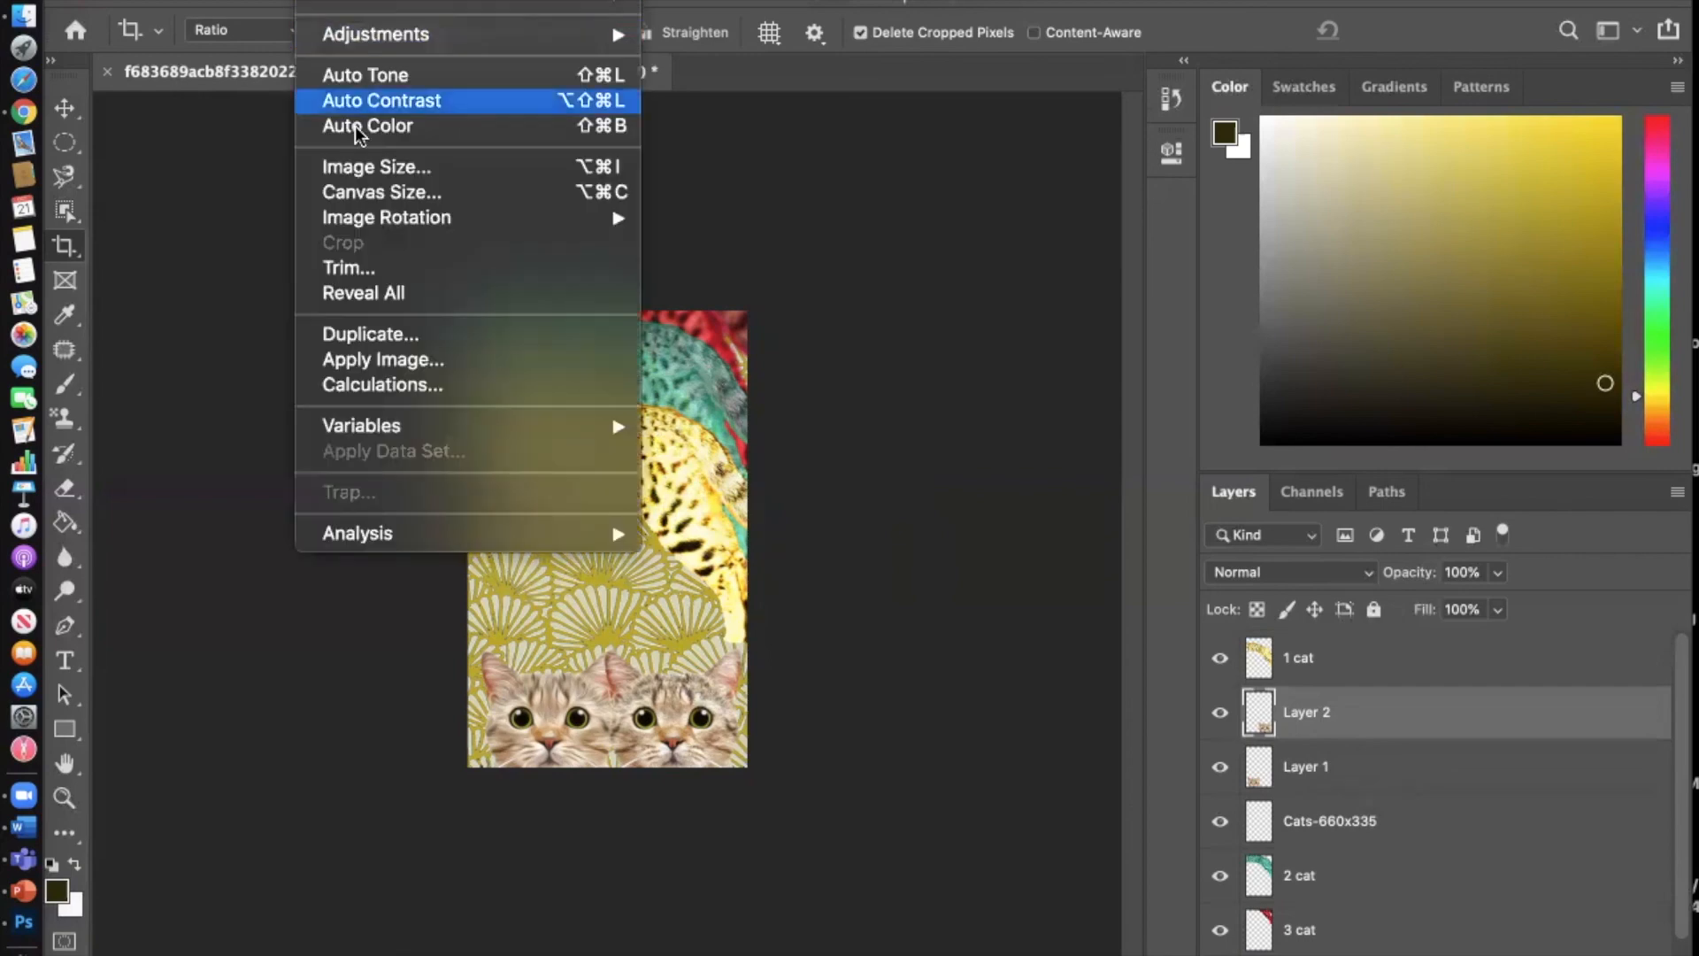
left_click(360, 168)
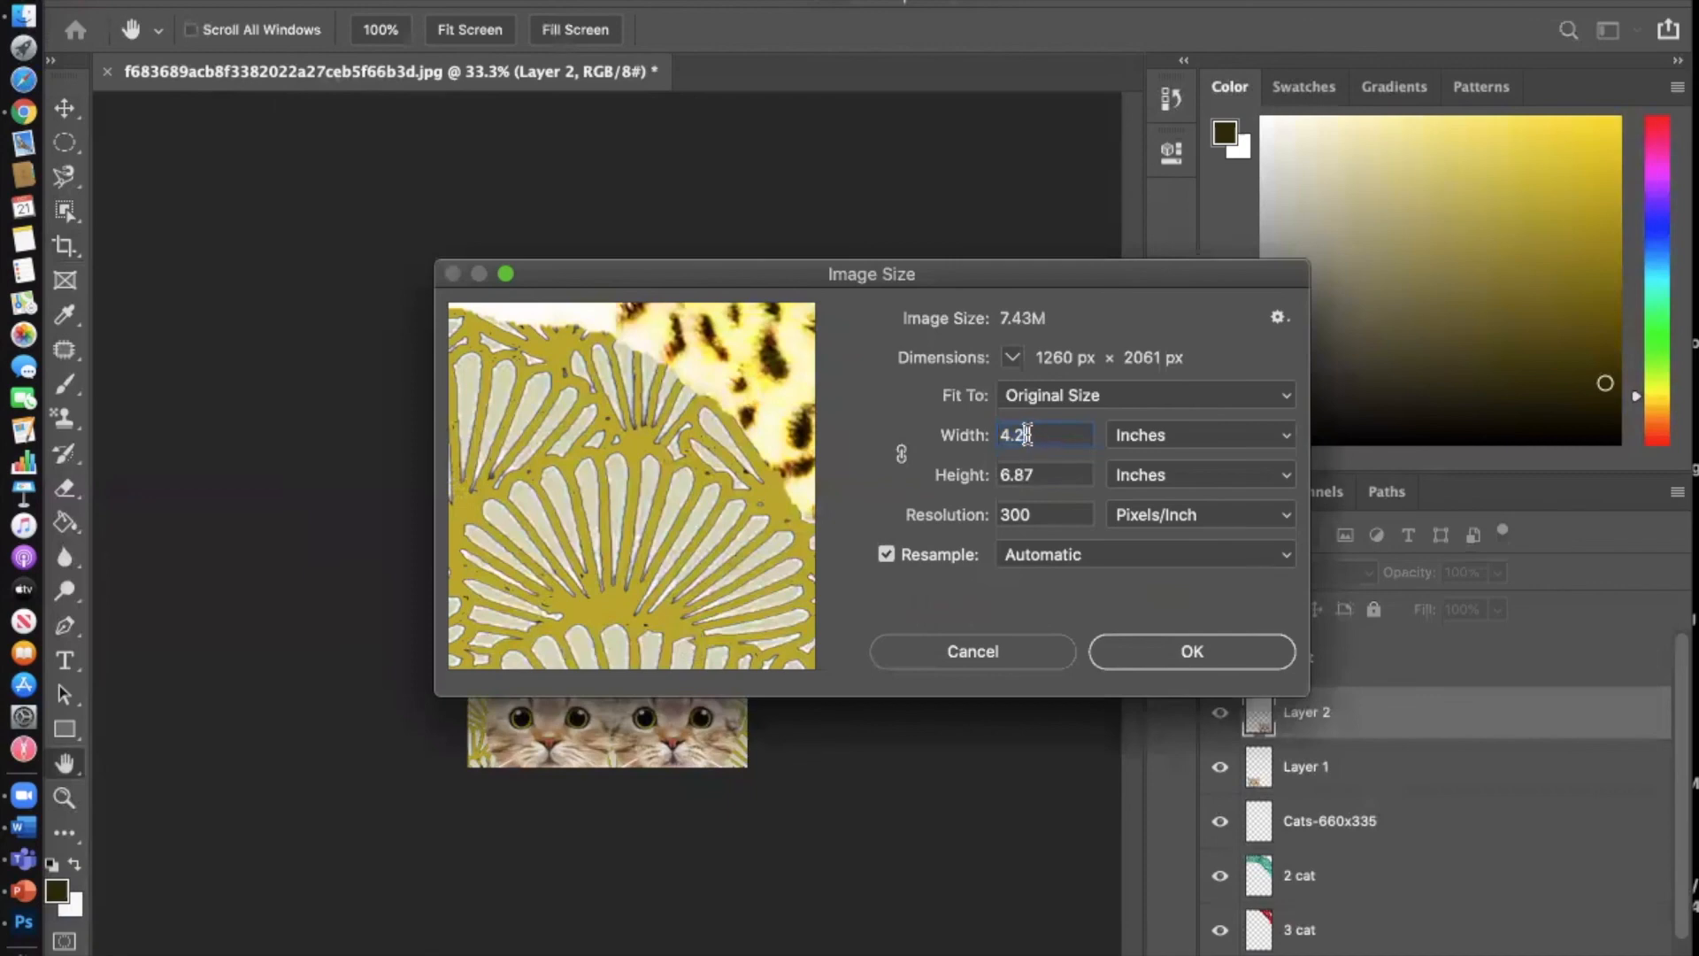
type("10")
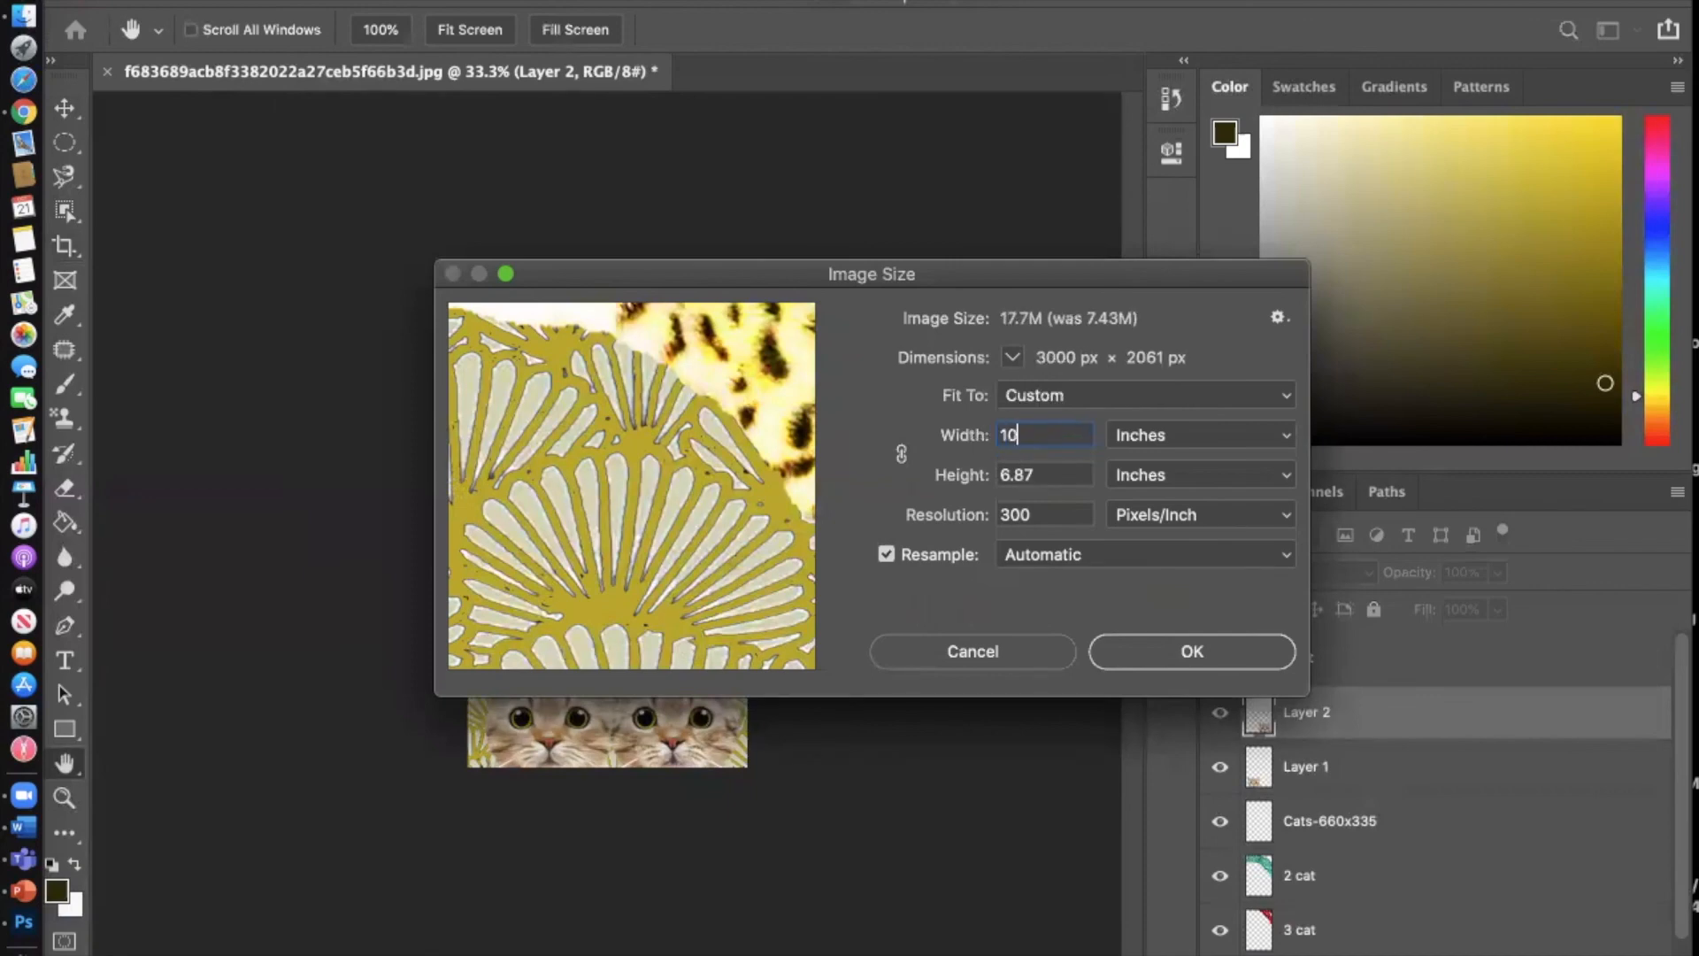
key("Tab")
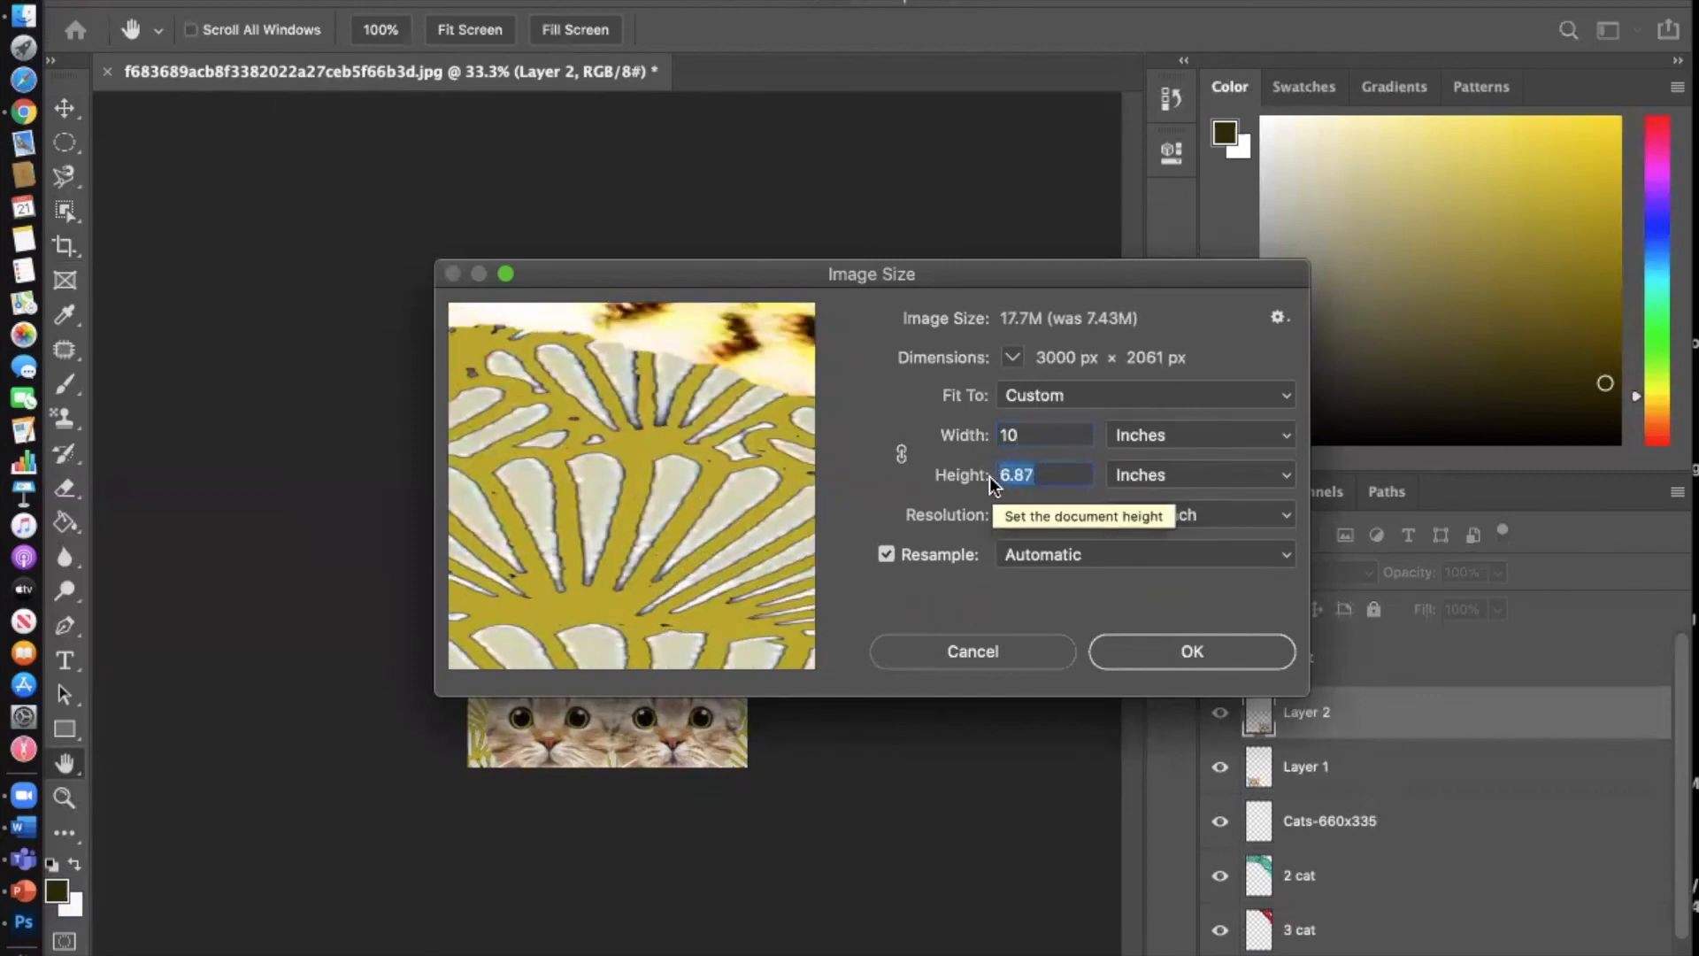
left_click_drag(1032, 434, 990, 434)
type("8")
left_click_drag(1024, 480, 986, 474)
type("10")
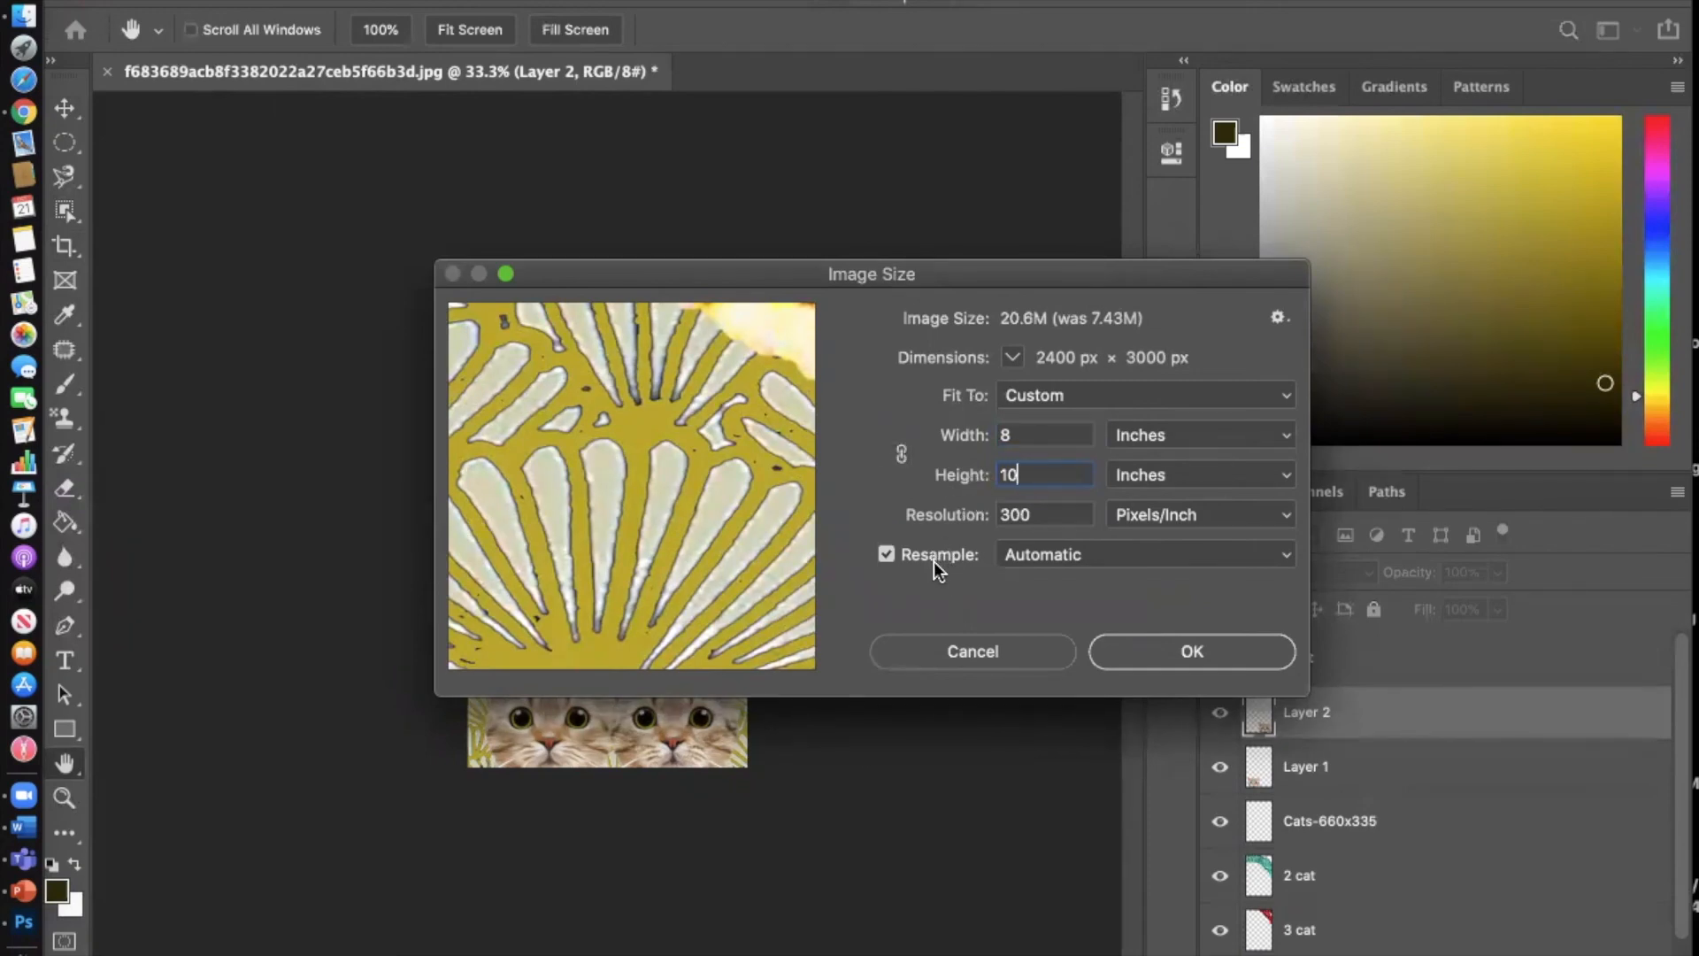
left_click(1209, 655)
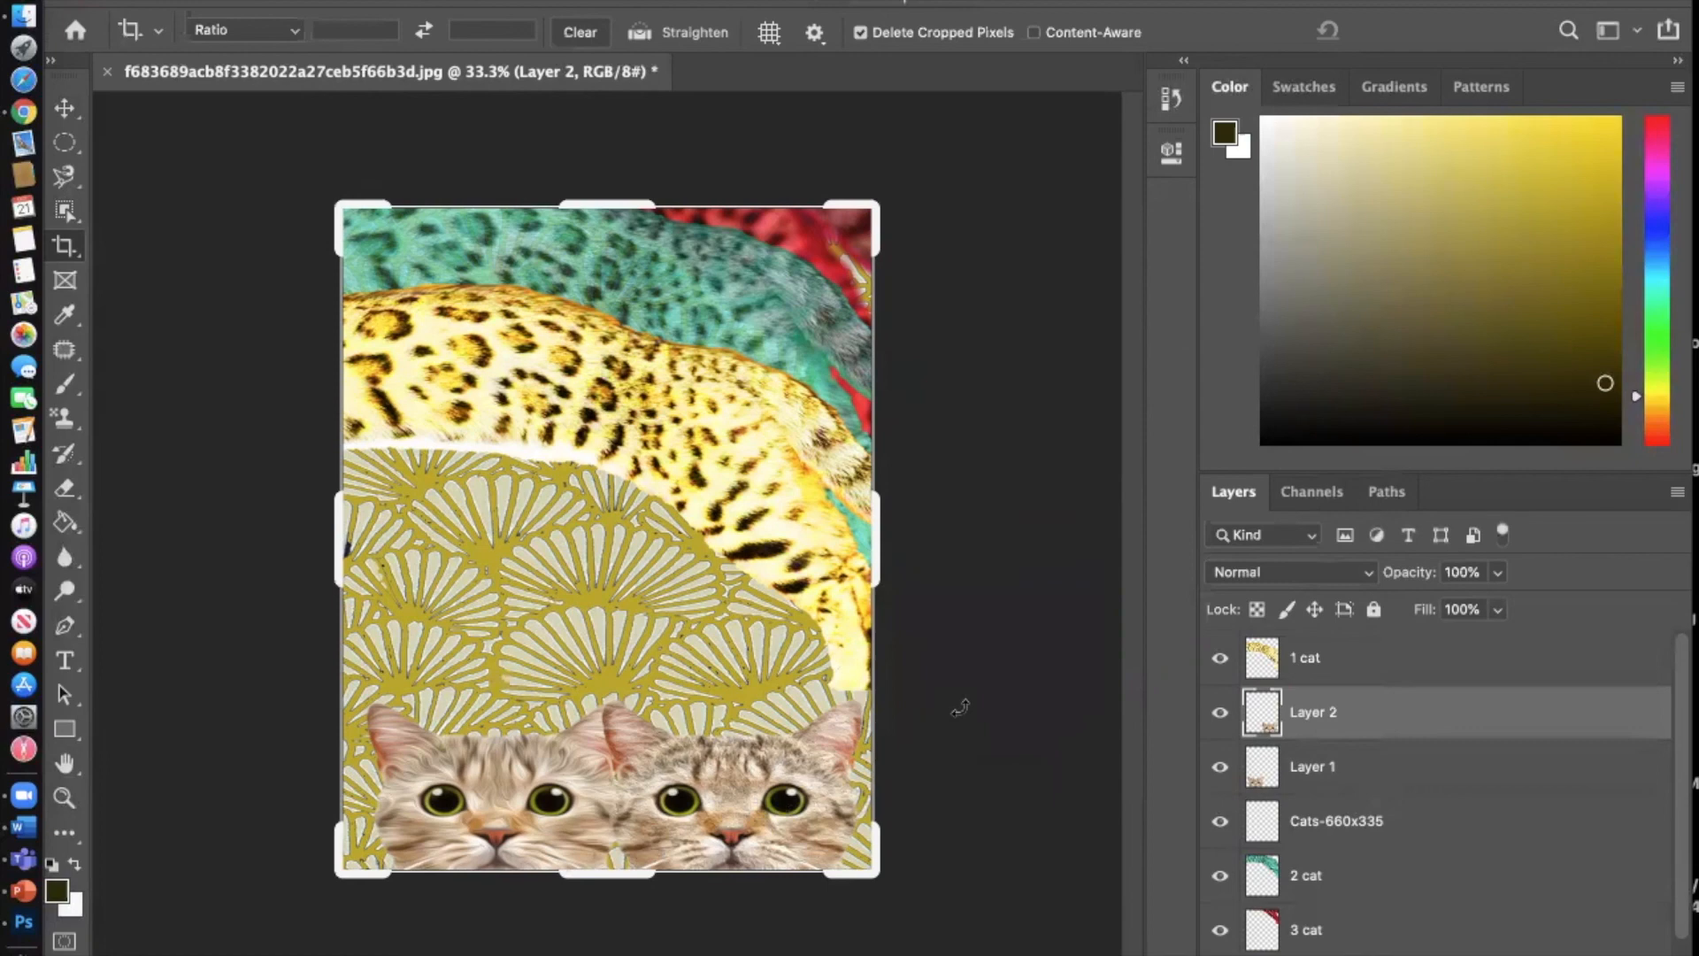
Step: Undo the image resize and the crop, and switch to the Move tool
key("super+z")
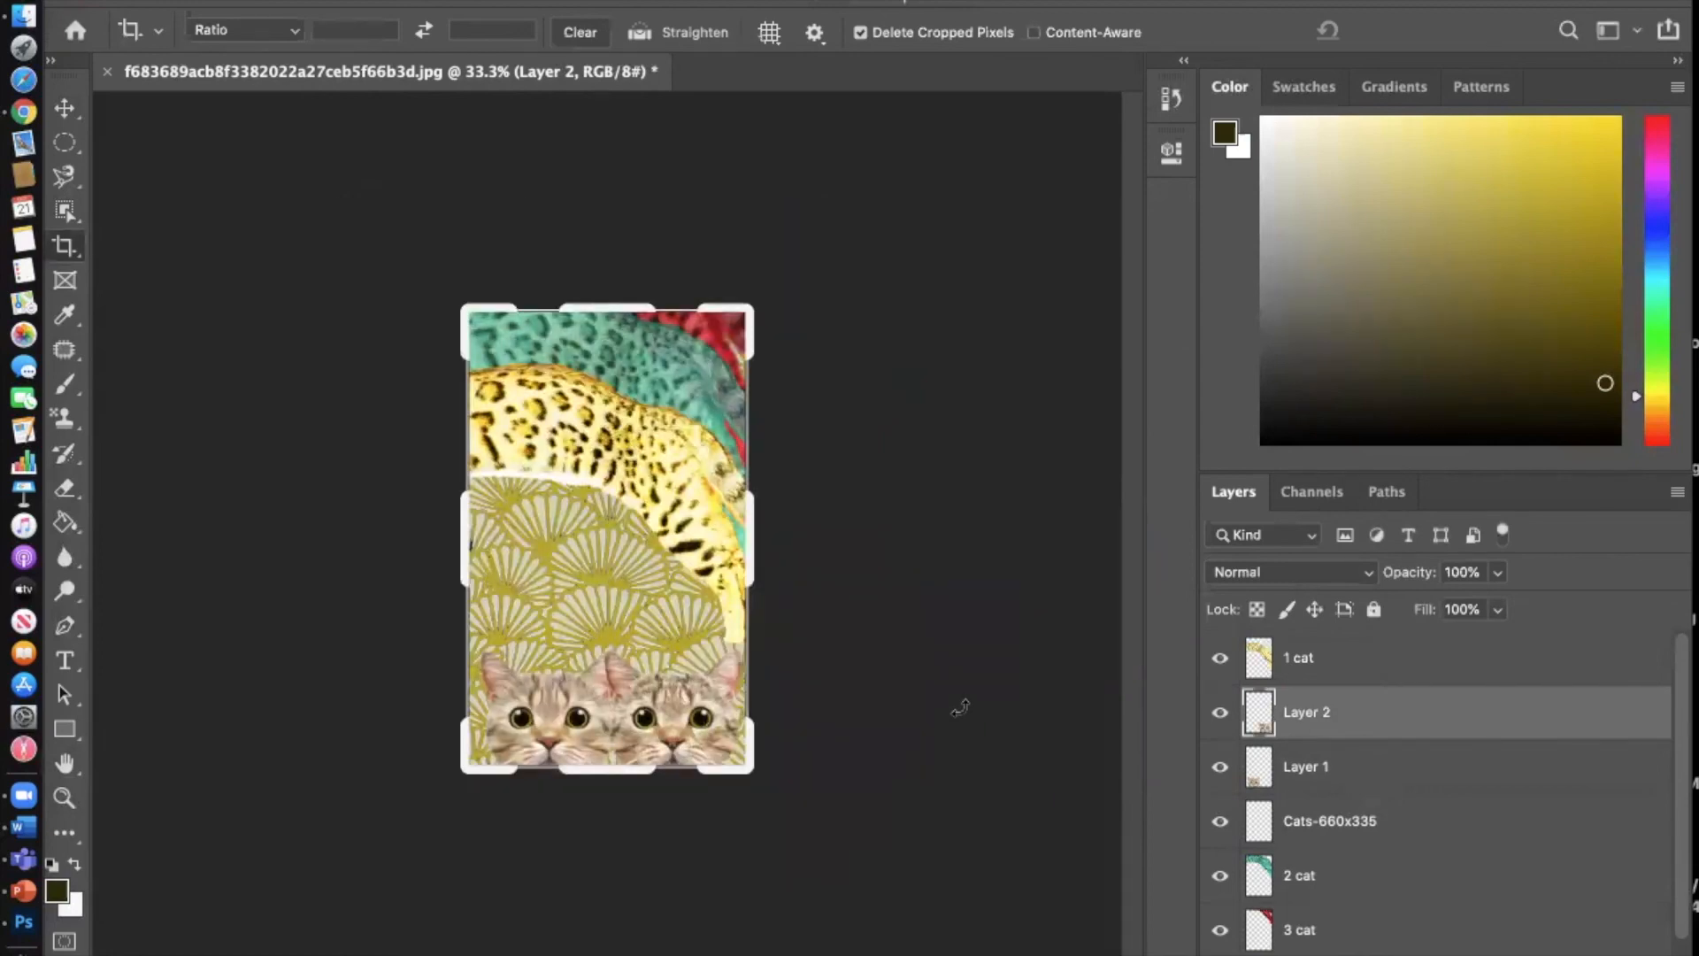
key("super+z")
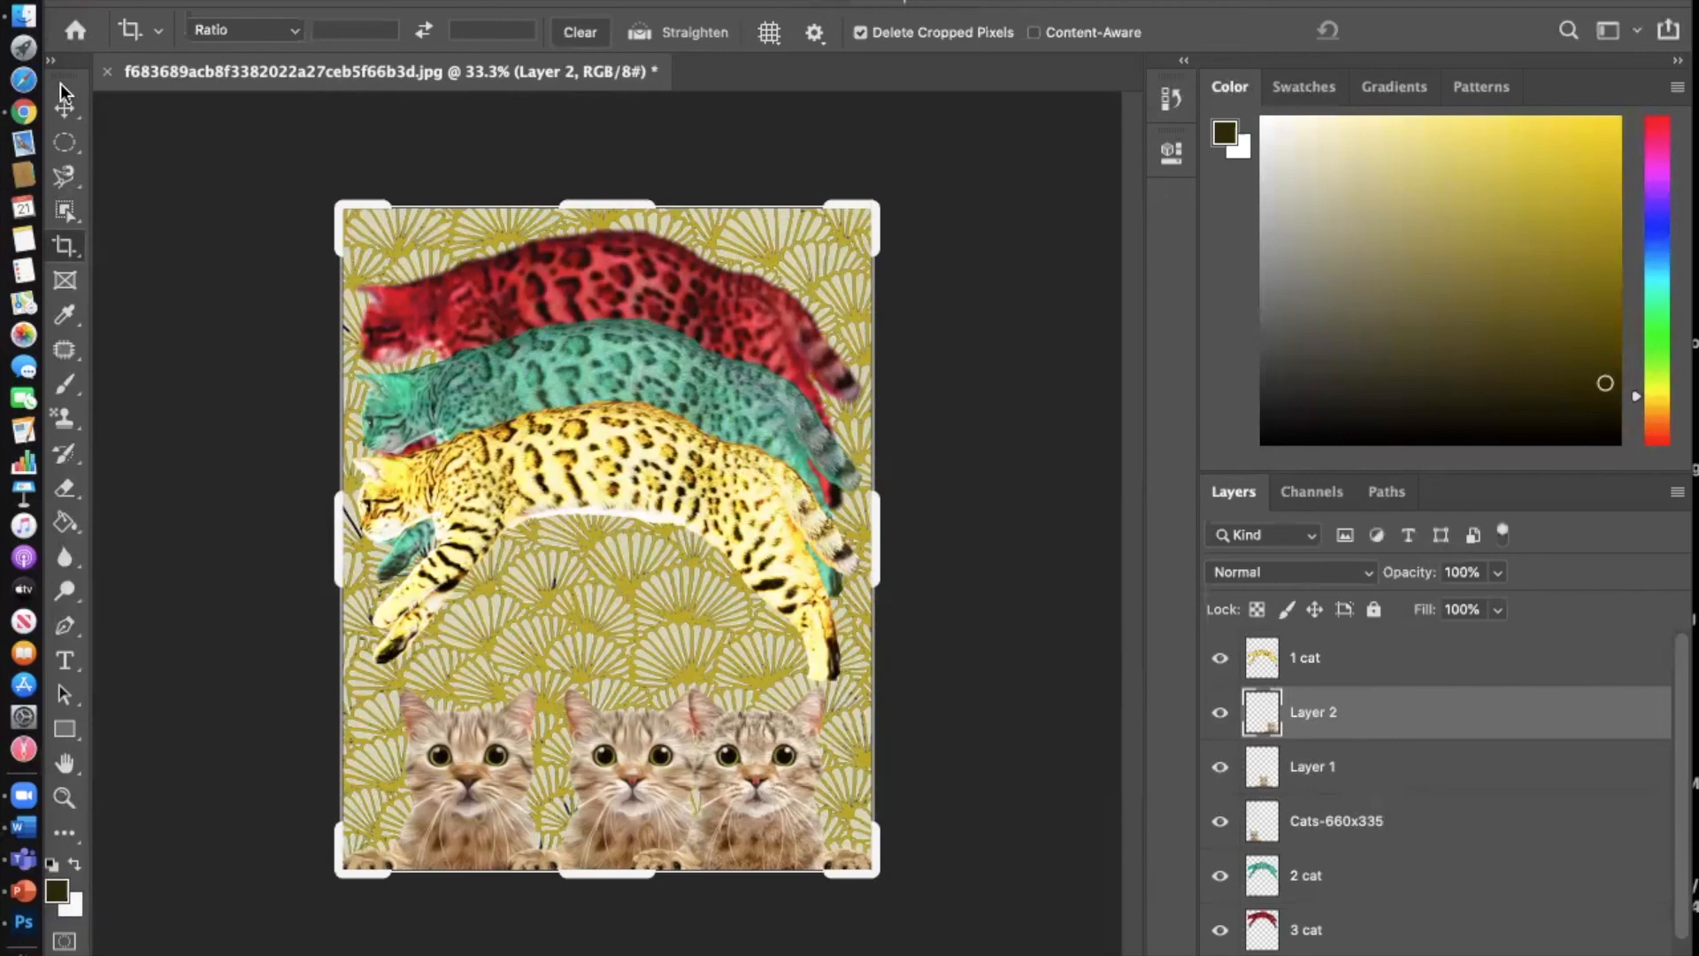
left_click(64, 107)
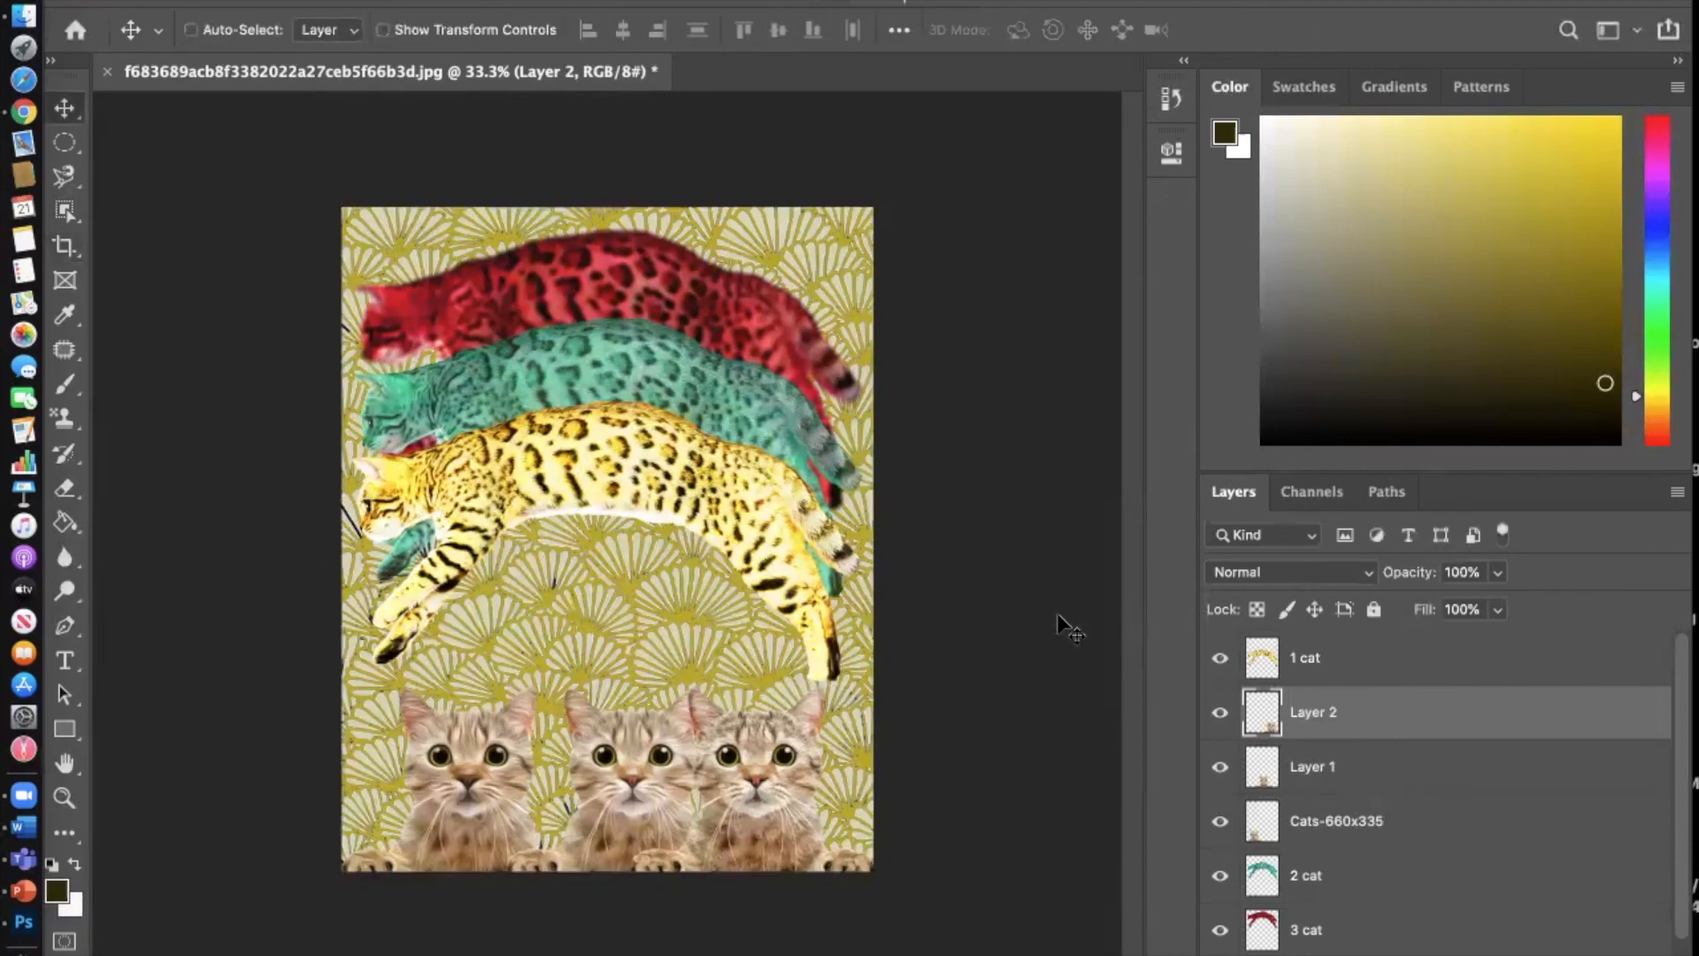